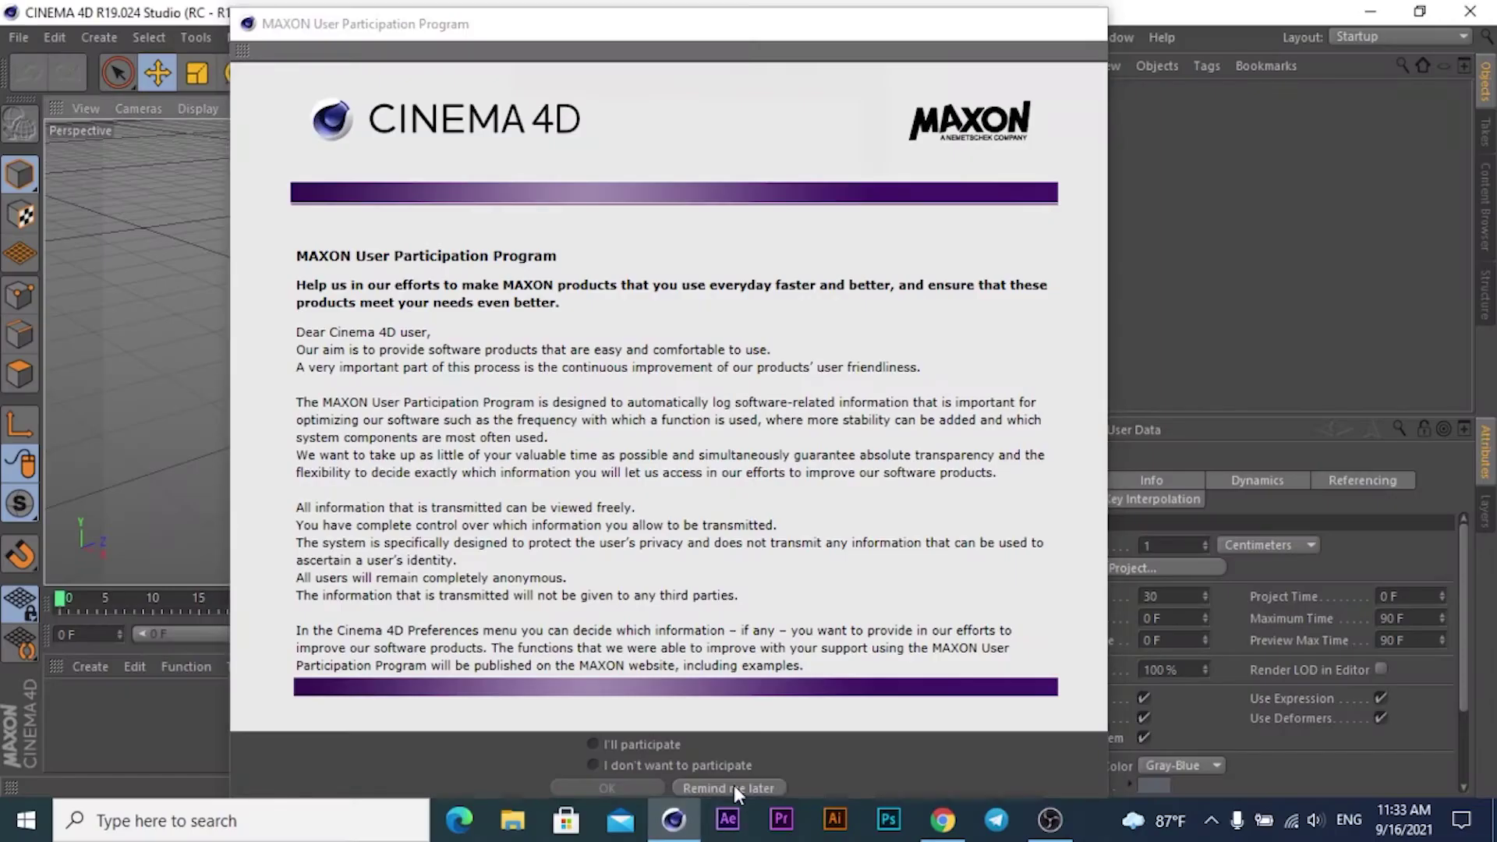
Dismiss the startup prompt and add a Plane primitive to the scene
click(733, 784)
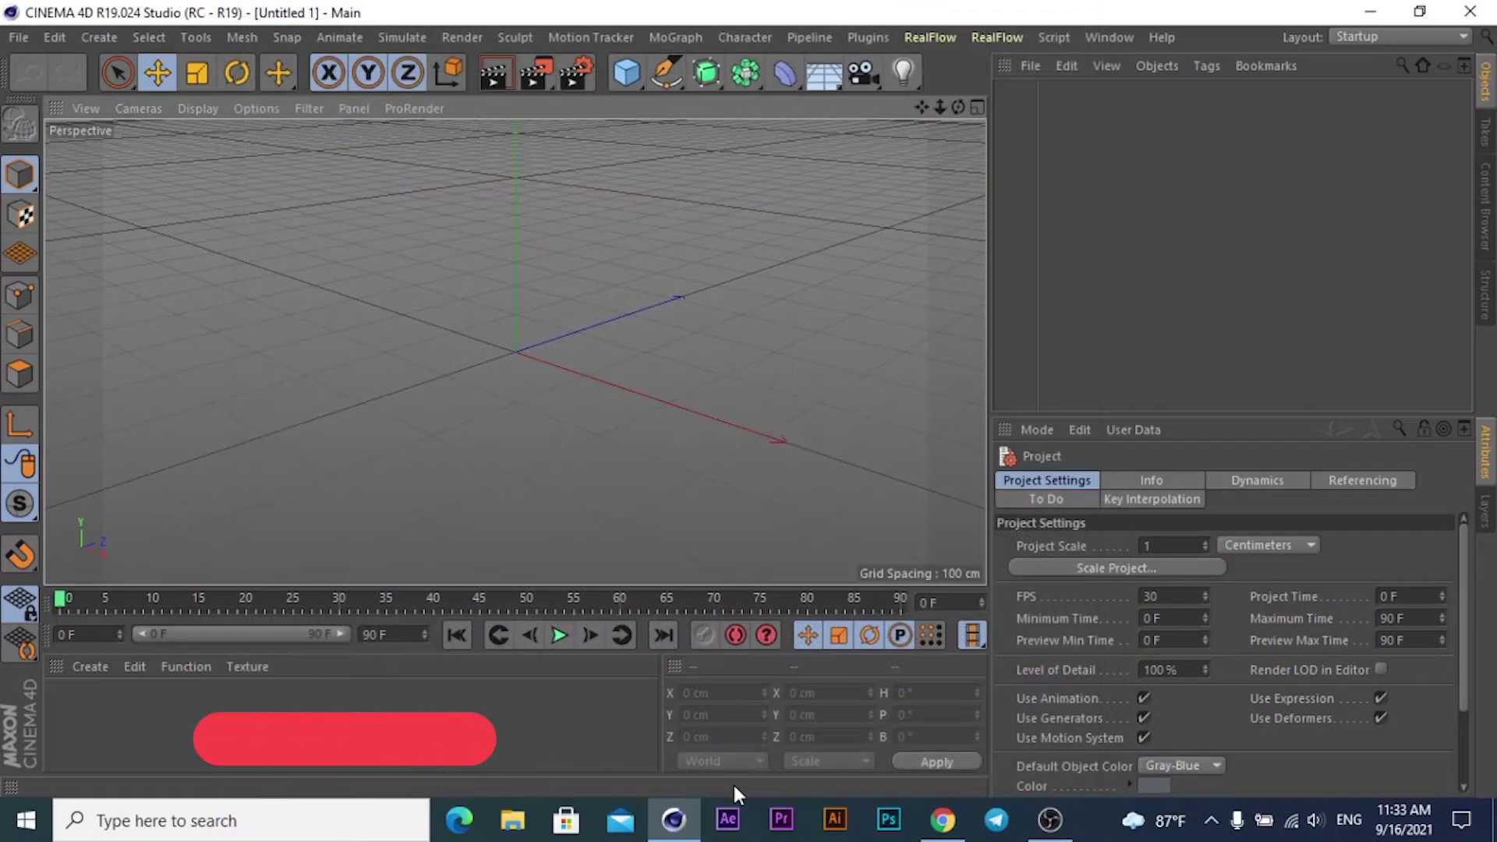
click(644, 96)
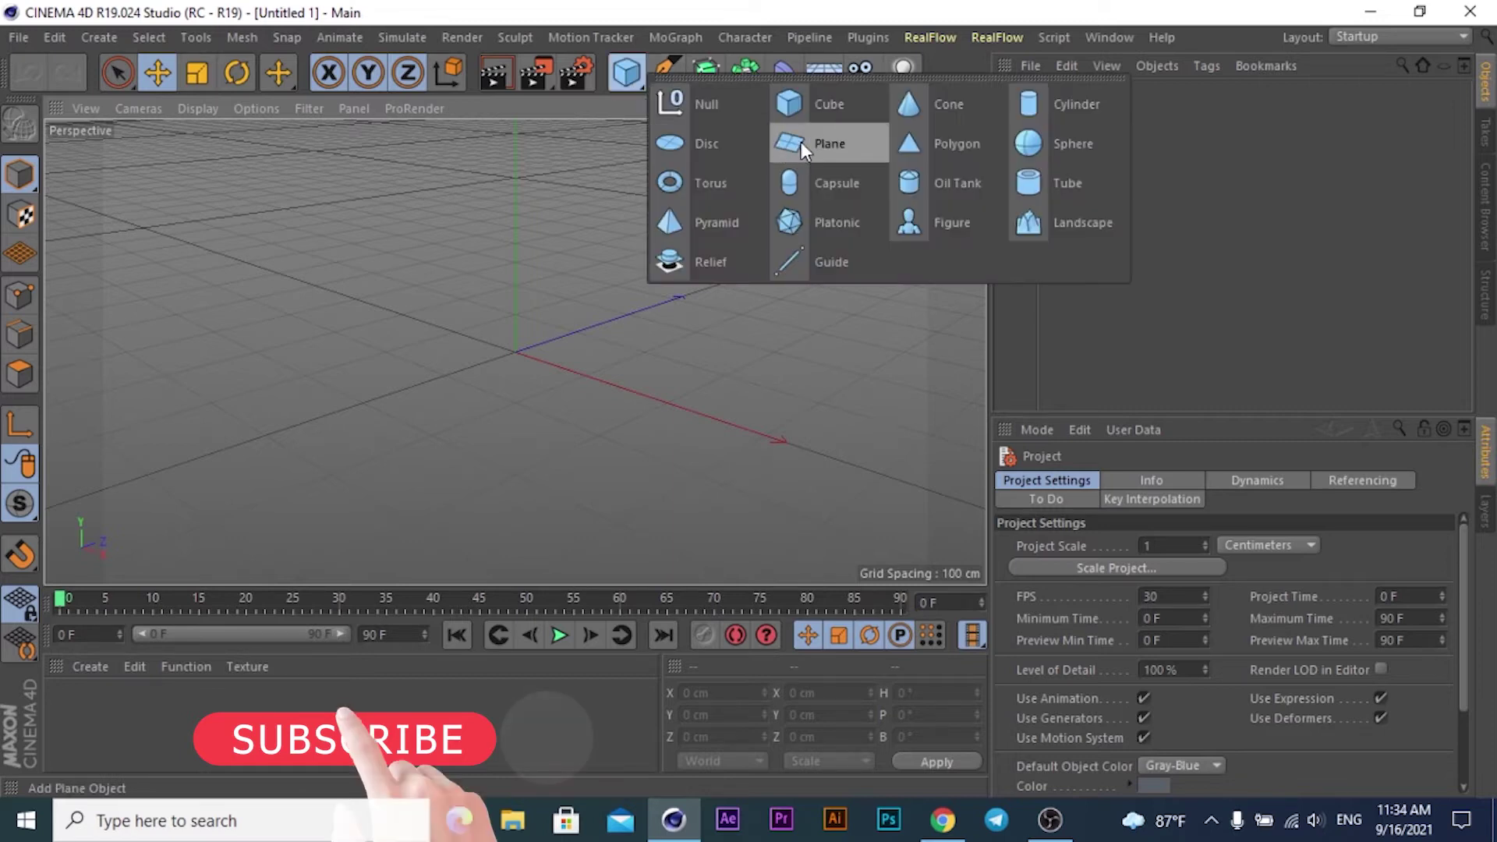
click(811, 145)
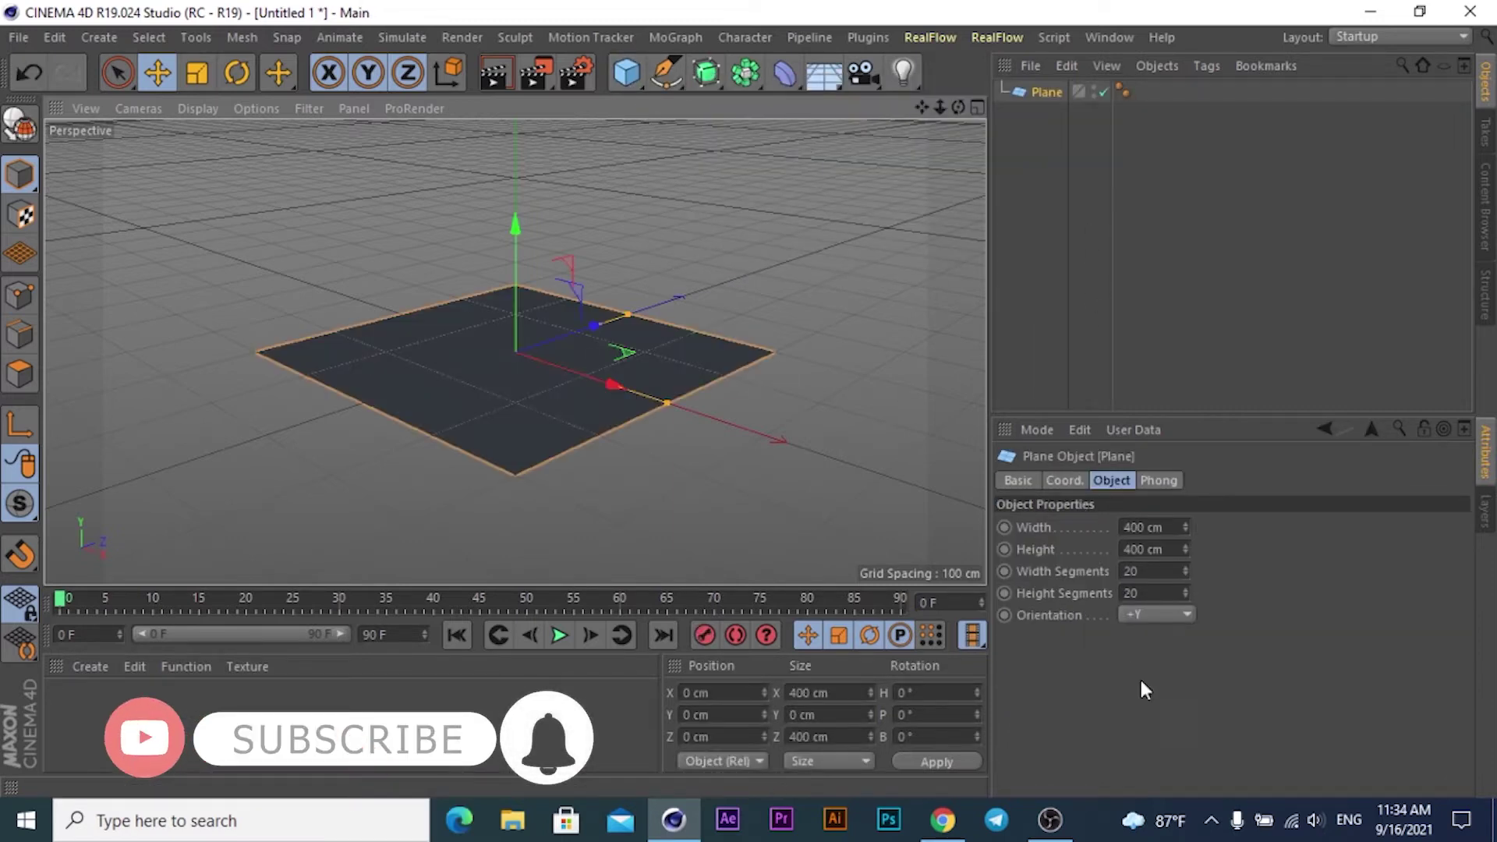
Set the plane to 200 cm width, 1400 cm height and 120 height segments
click(1115, 524)
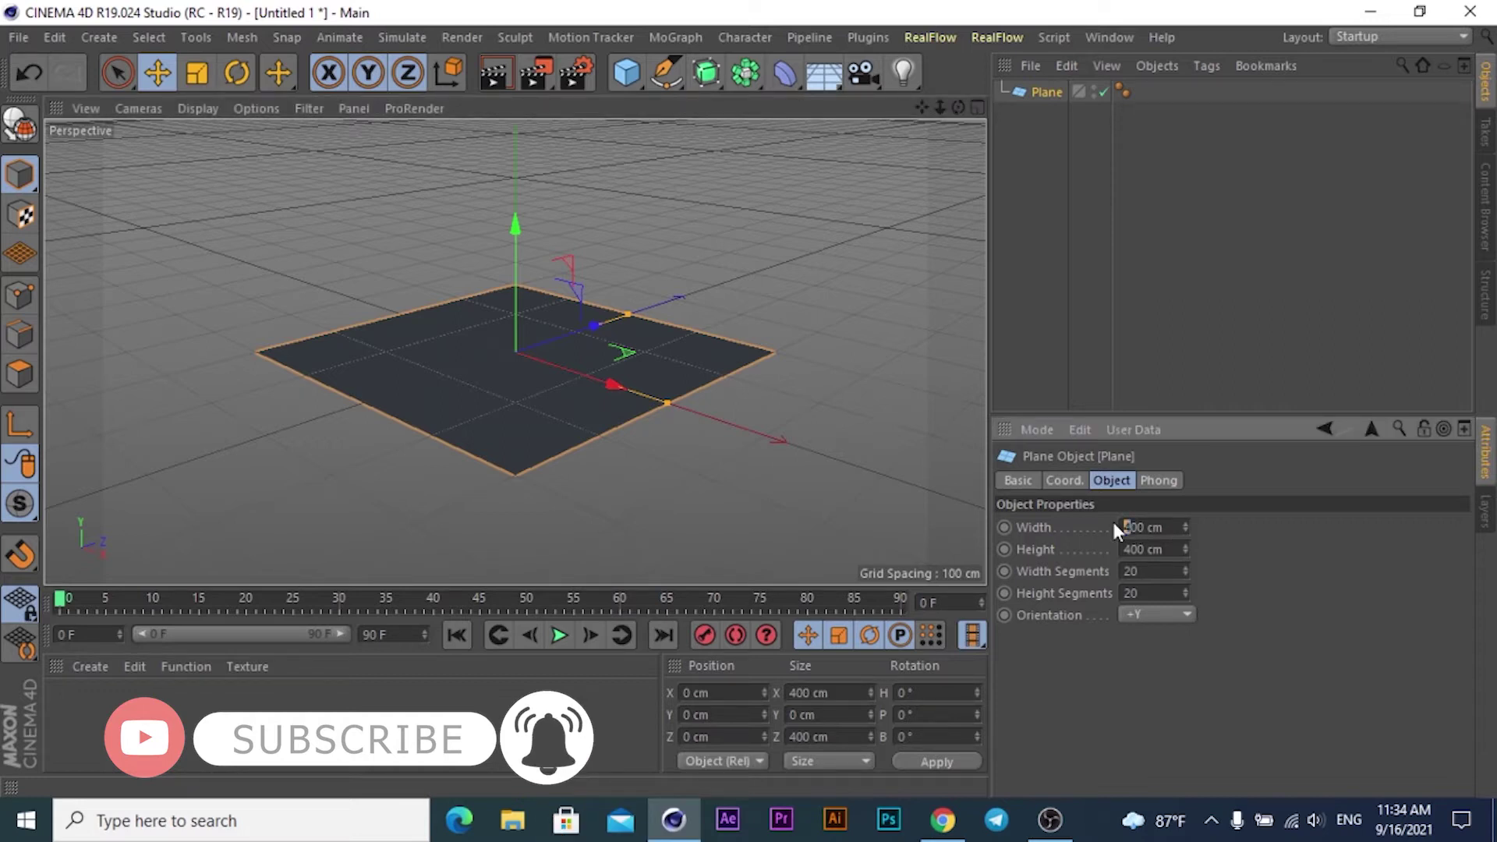
text(2)
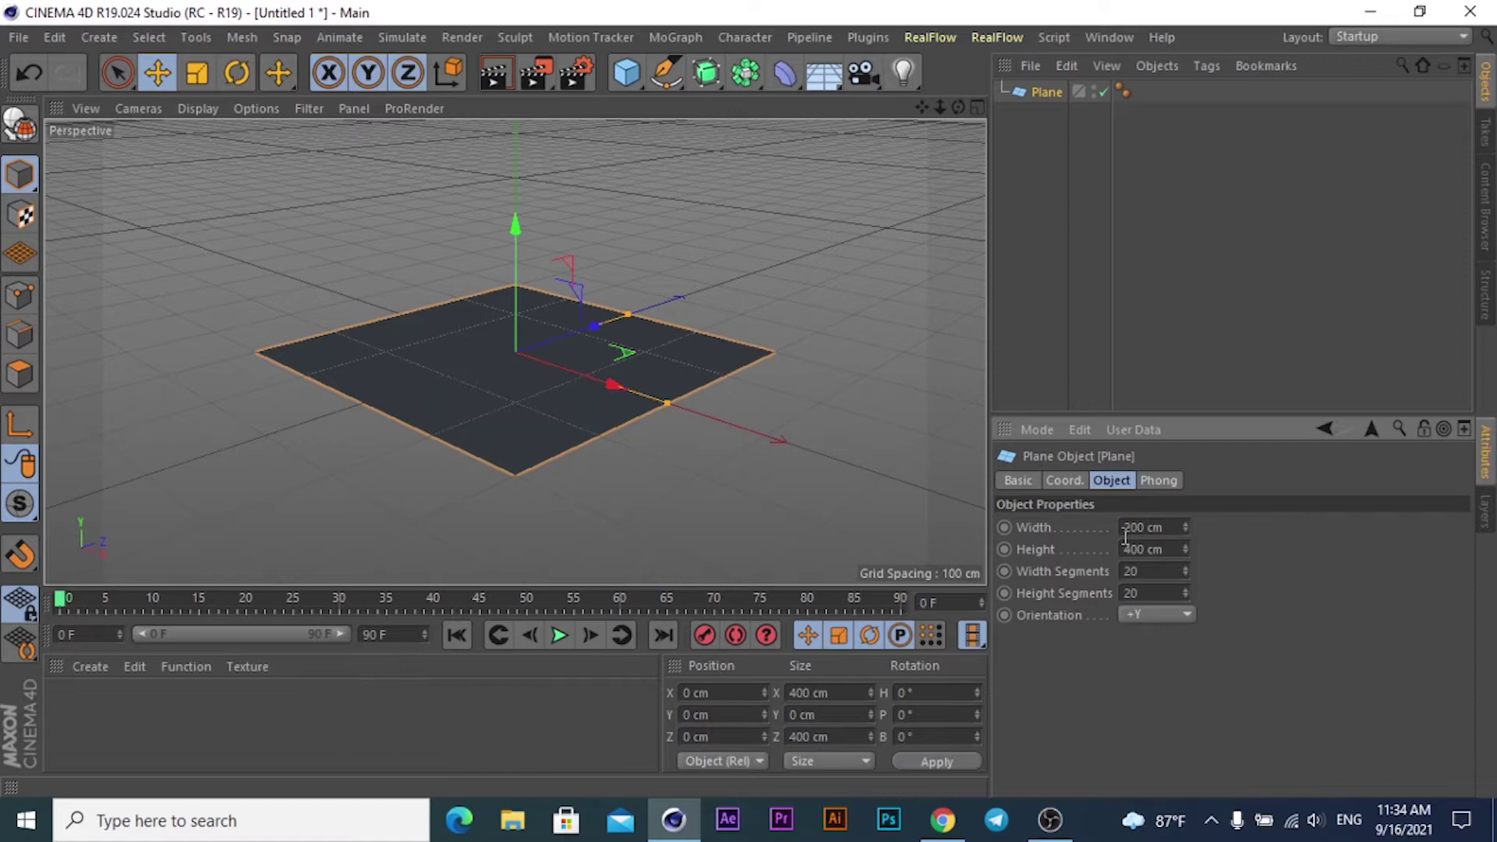
click(1122, 550)
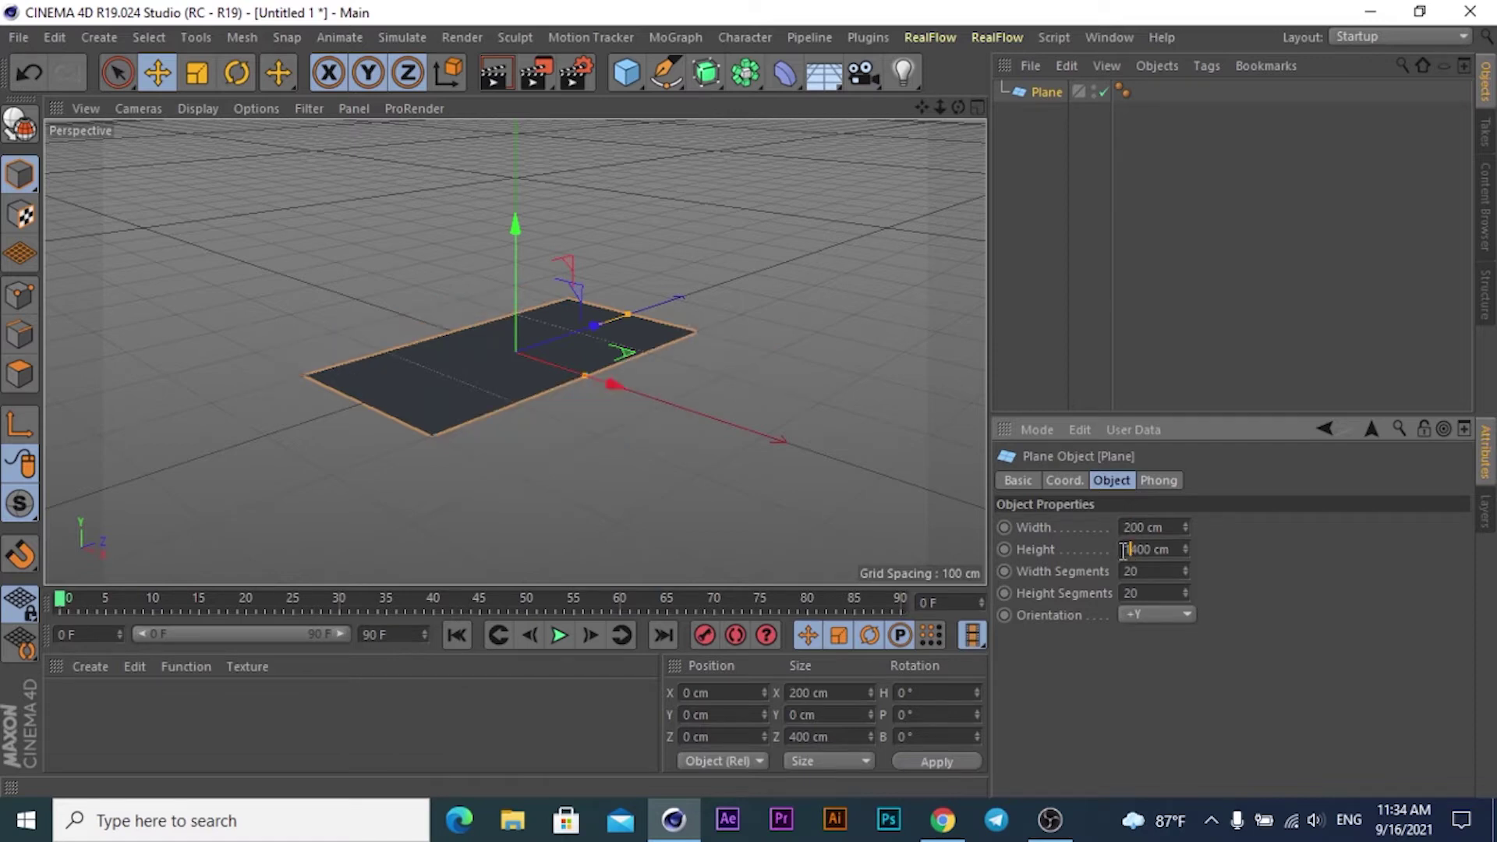
text(1)
click(1125, 592)
text(1)
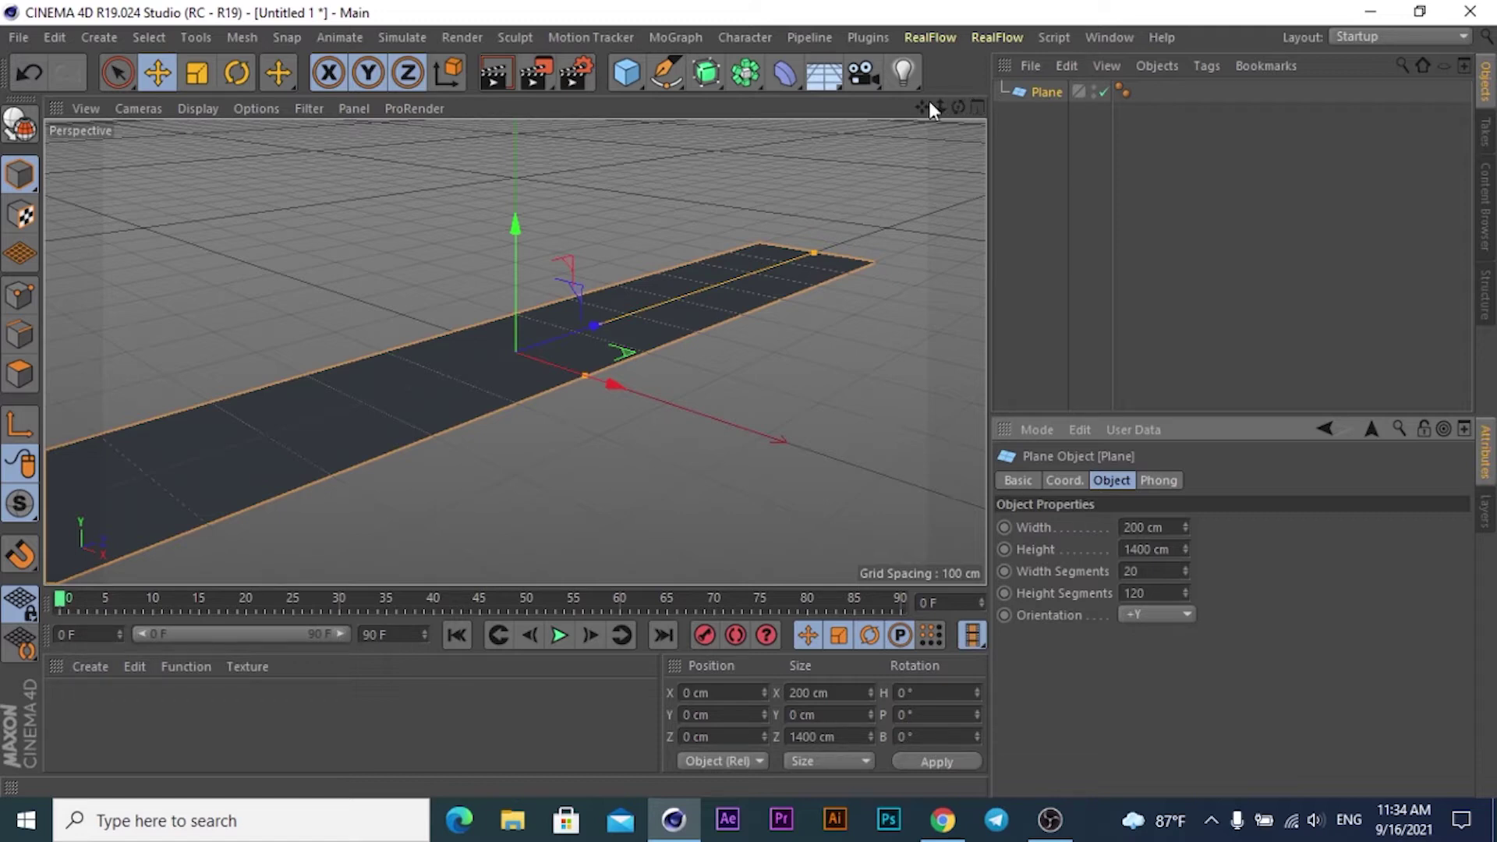
drag(923, 103, 515, 352)
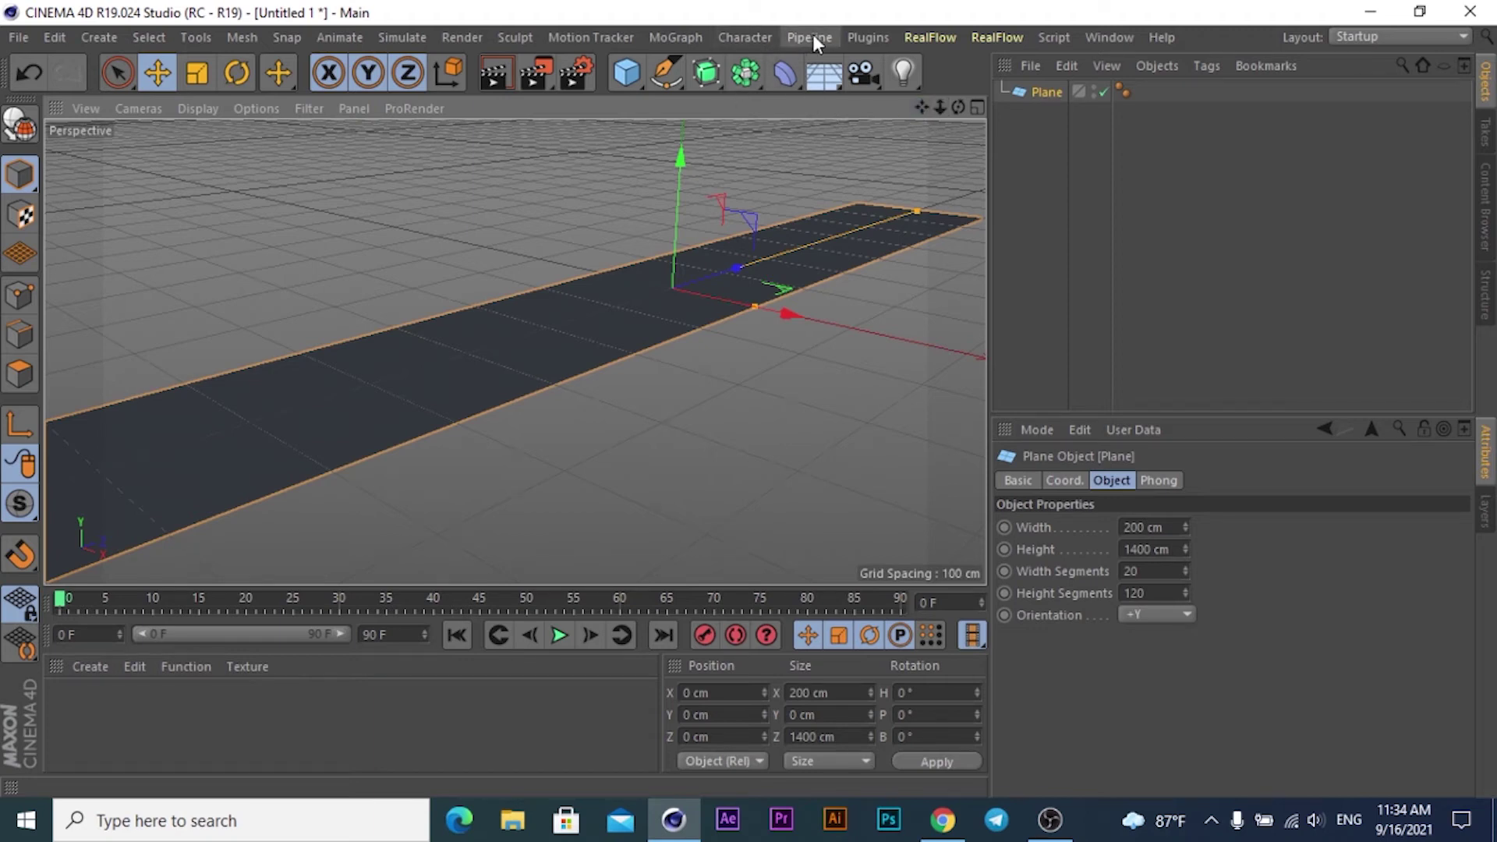
Add a MoText object and replace its text with WINDING
click(683, 39)
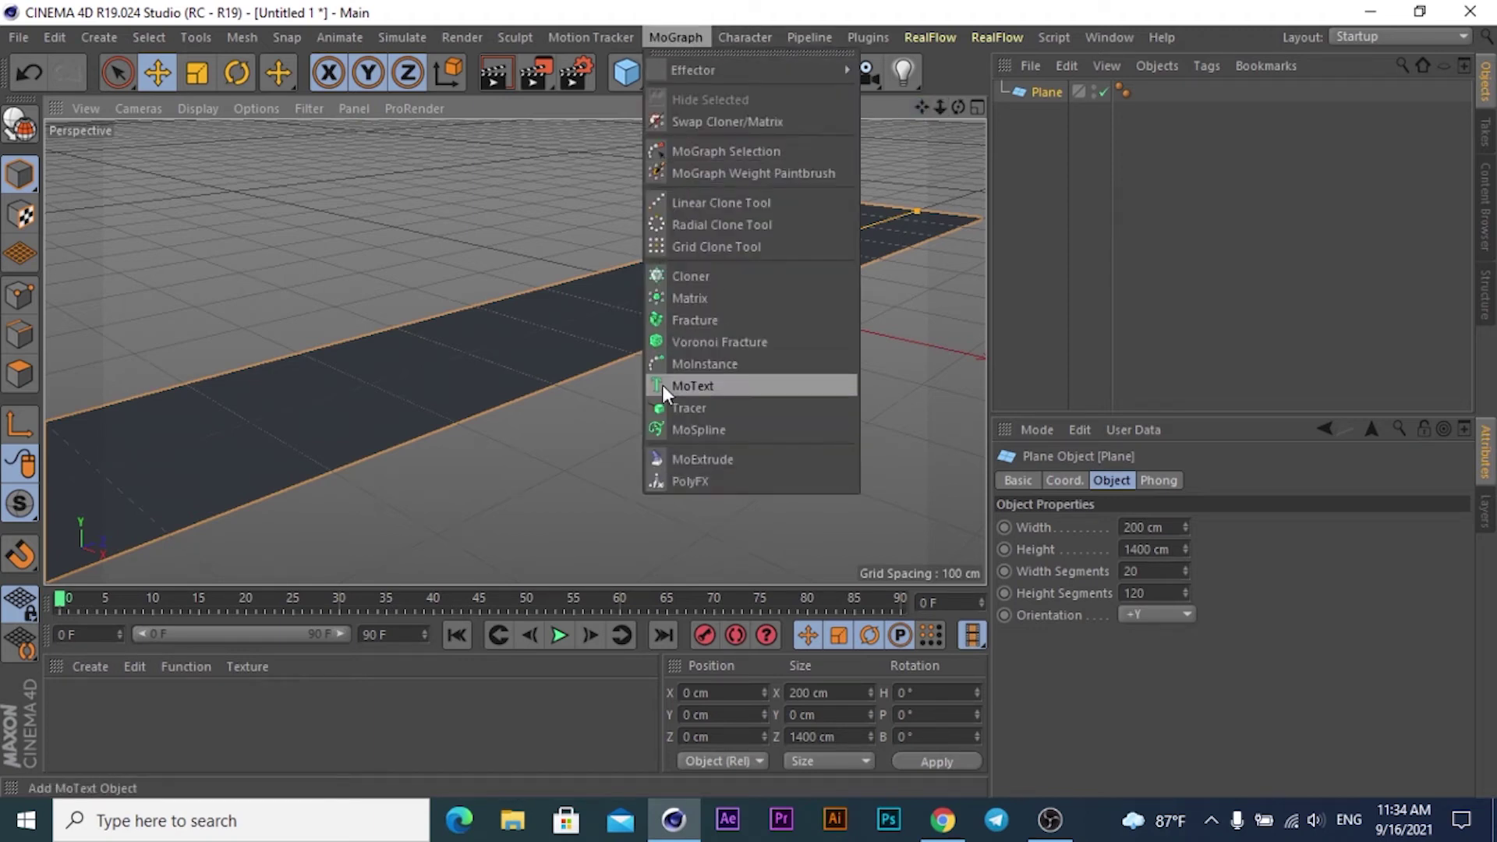
click(683, 385)
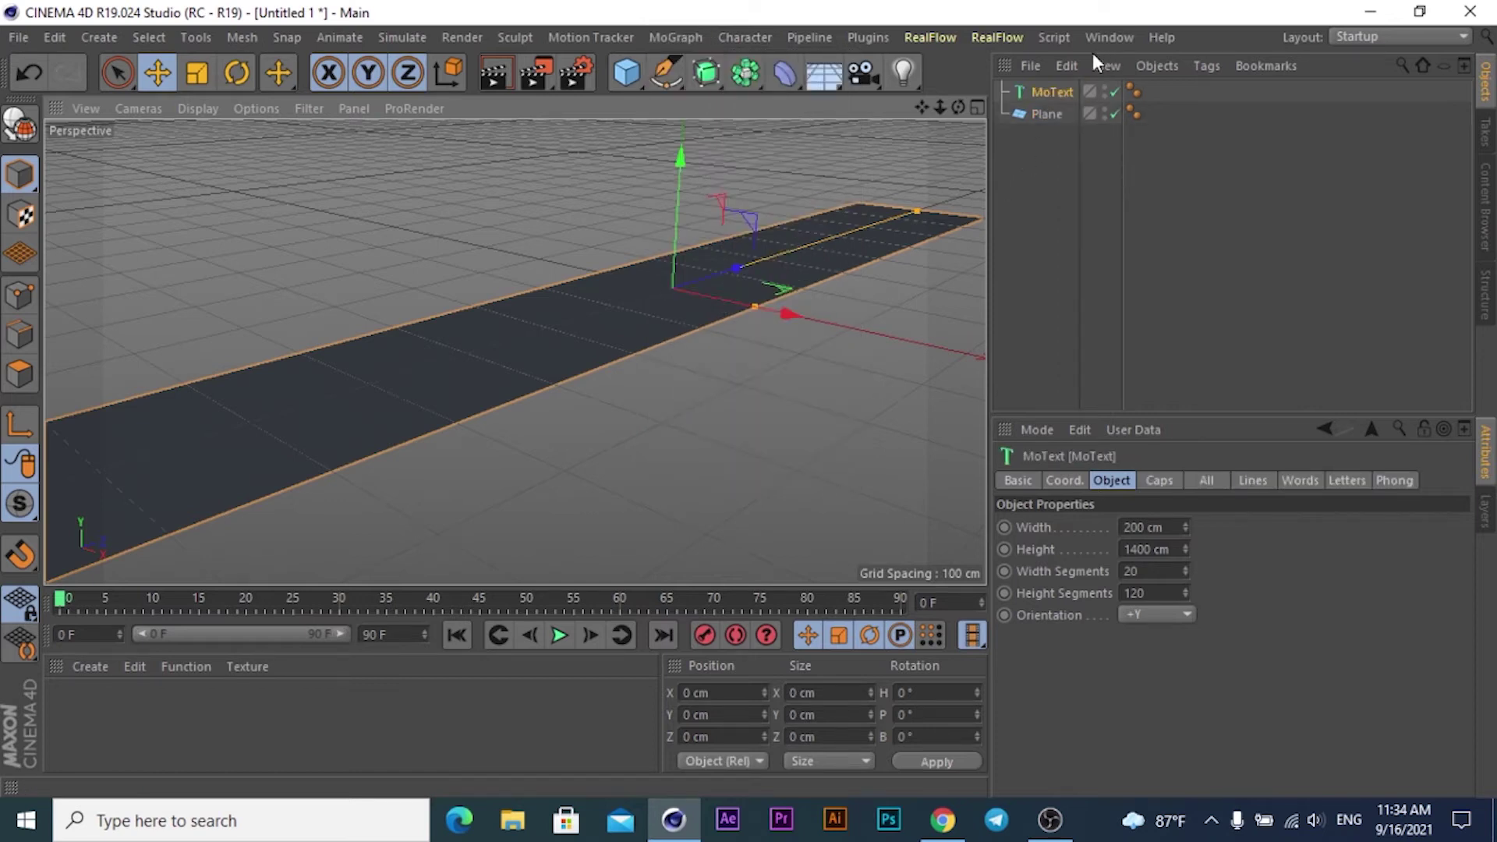
click(1073, 578)
key(ctrl+a)
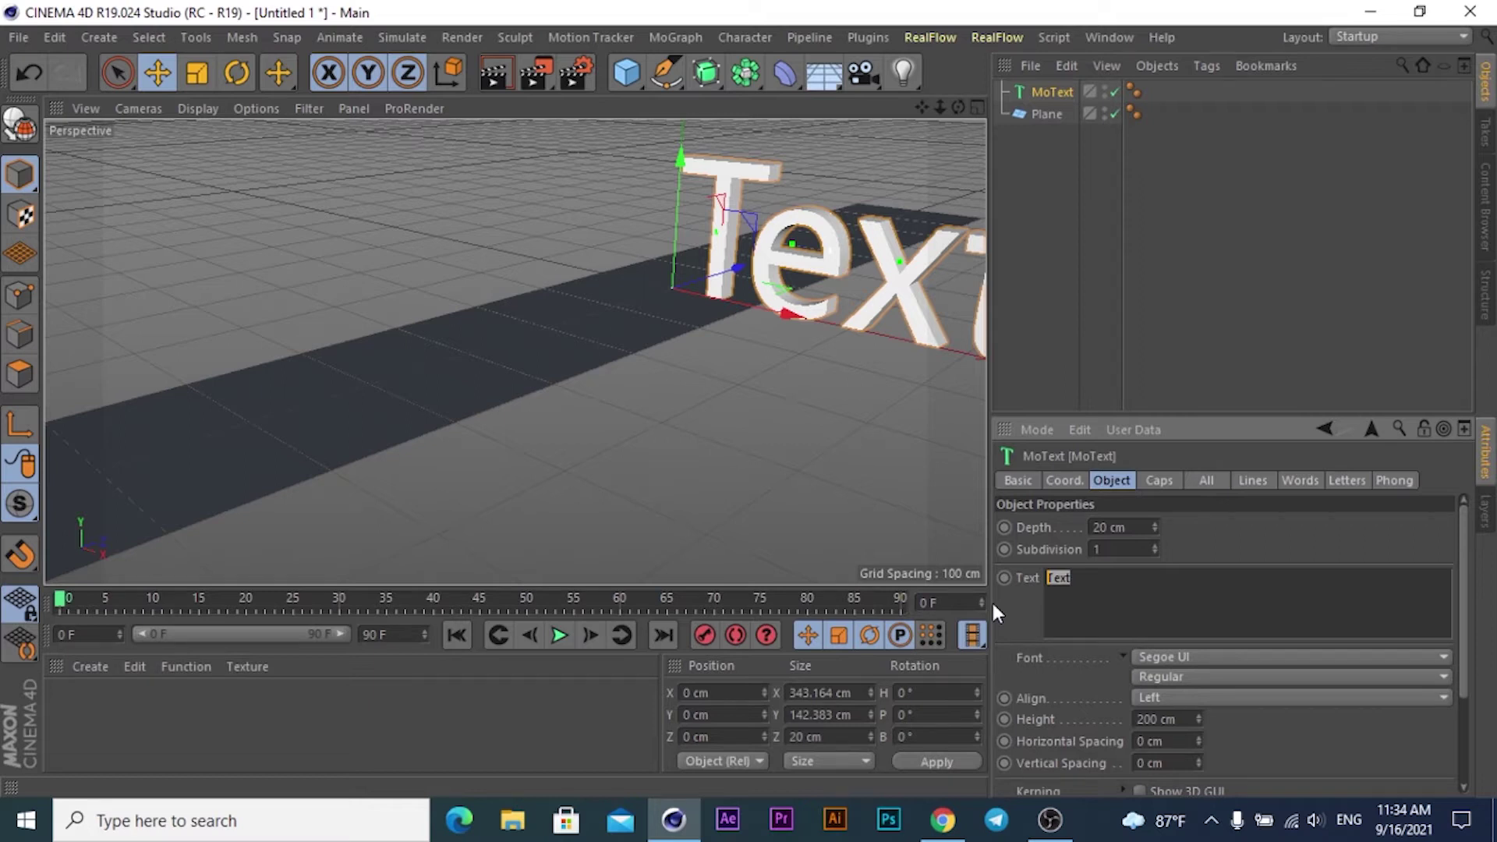
text(W)
text(INDING)
key(Return)
key(BackSpace)
Set the MoText font to Segoe UI Black with Middle alignment
click(1177, 655)
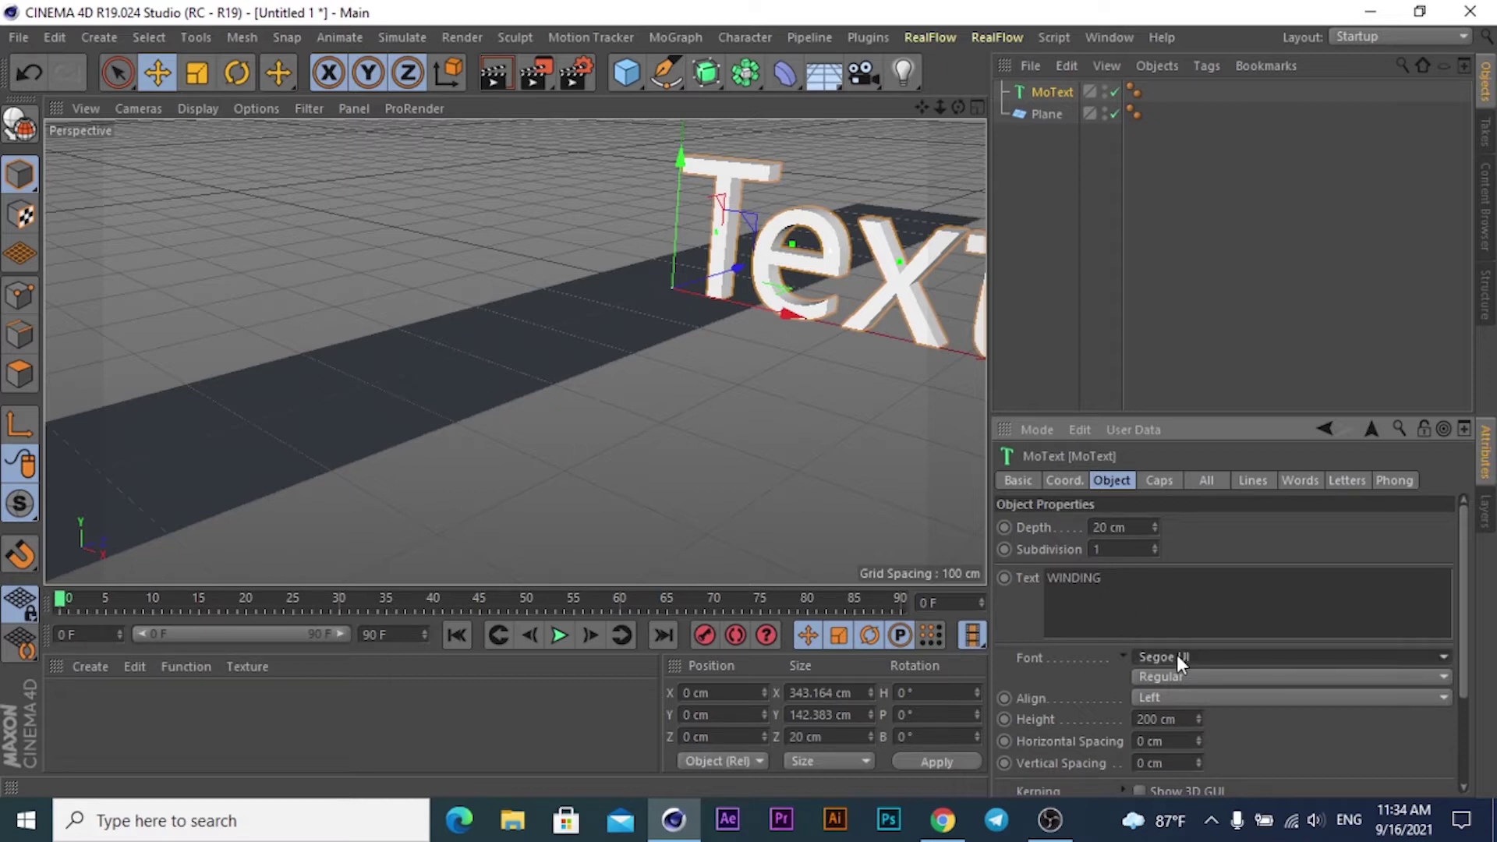
click(1230, 653)
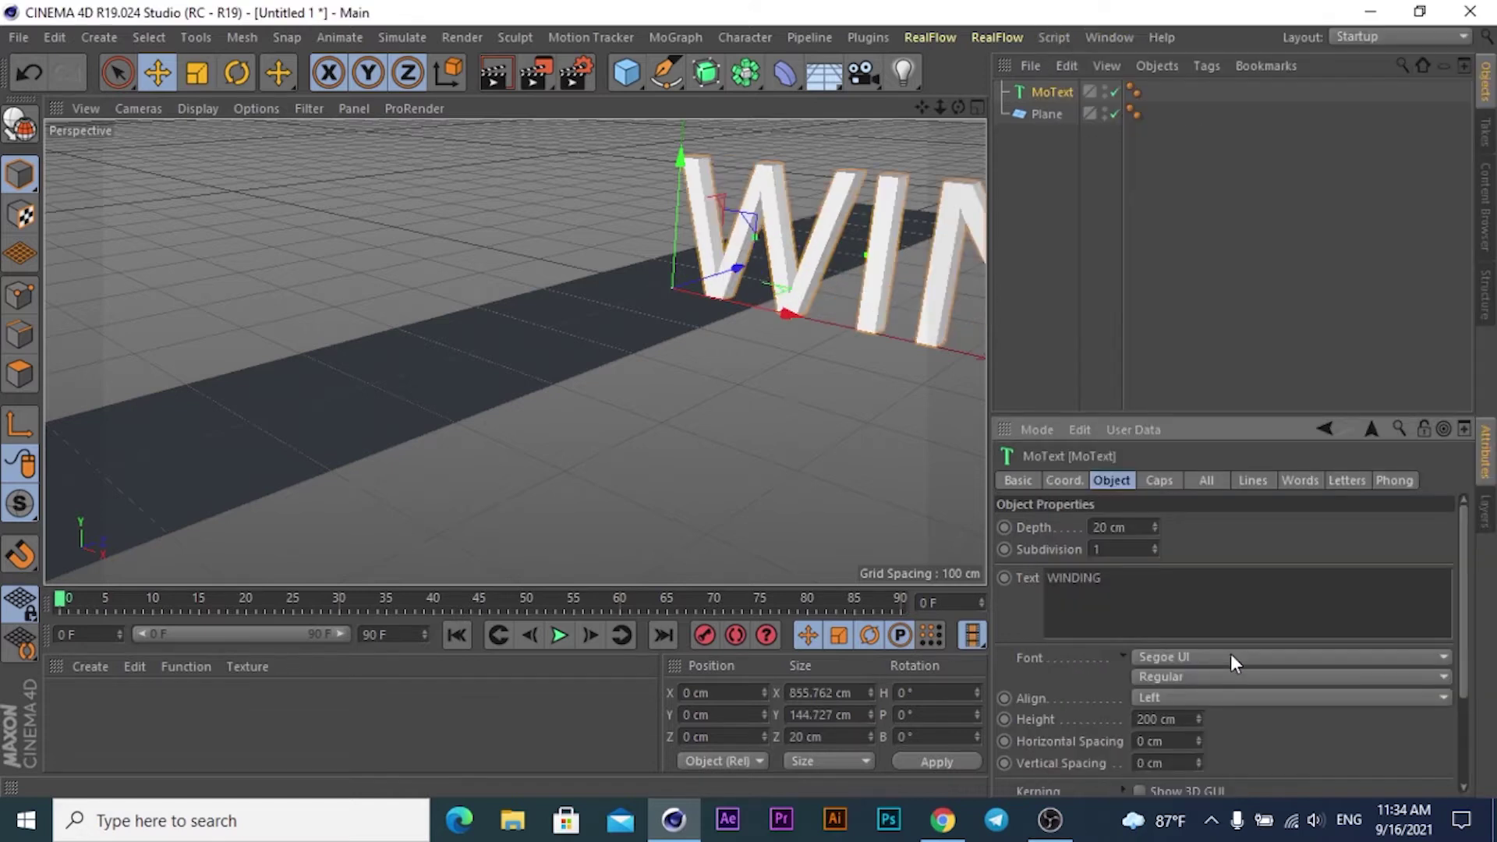
click(1231, 653)
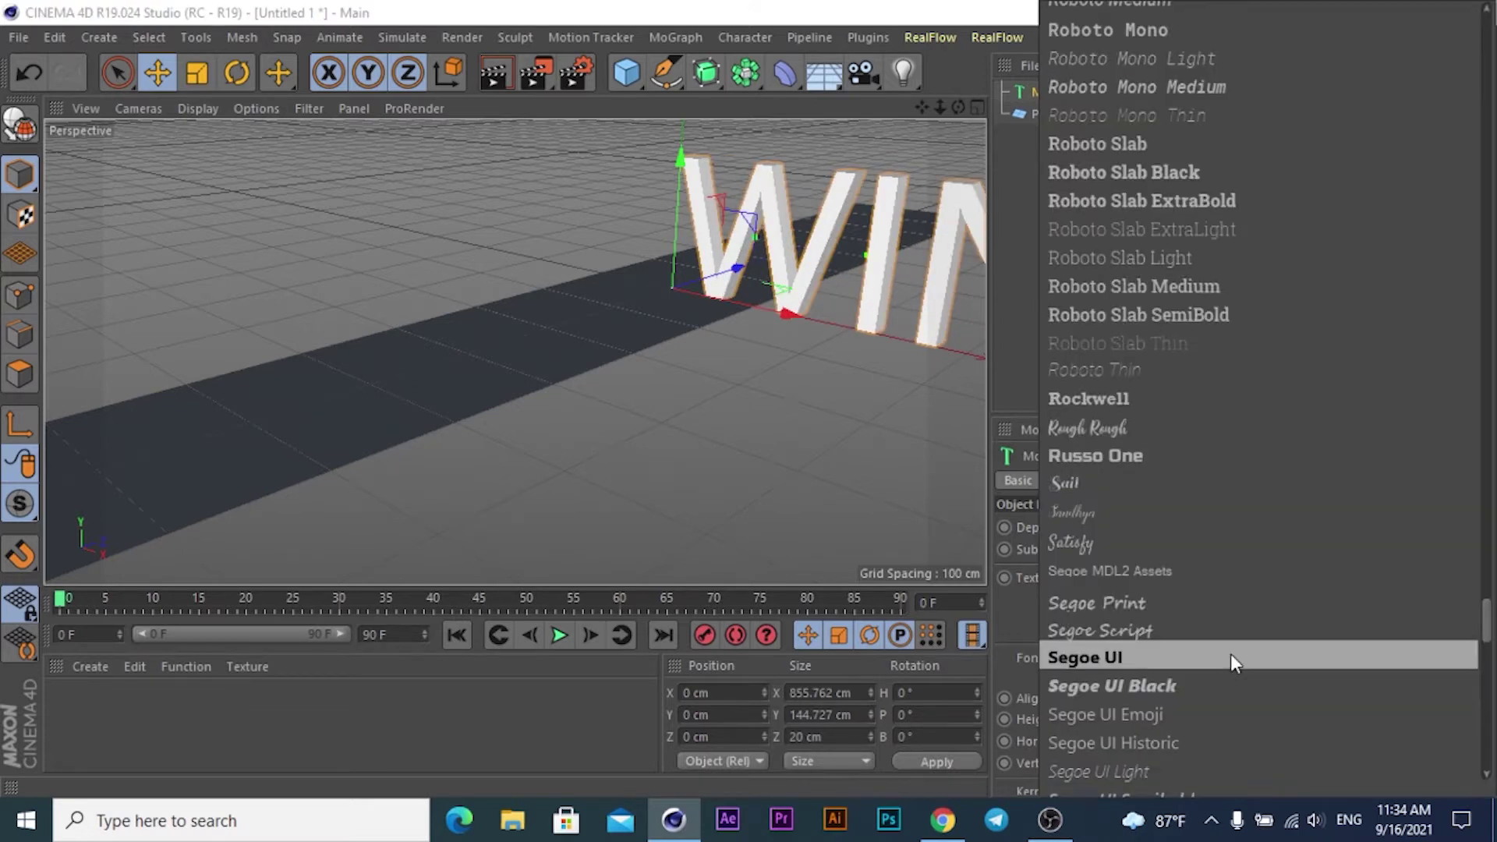
click(1230, 686)
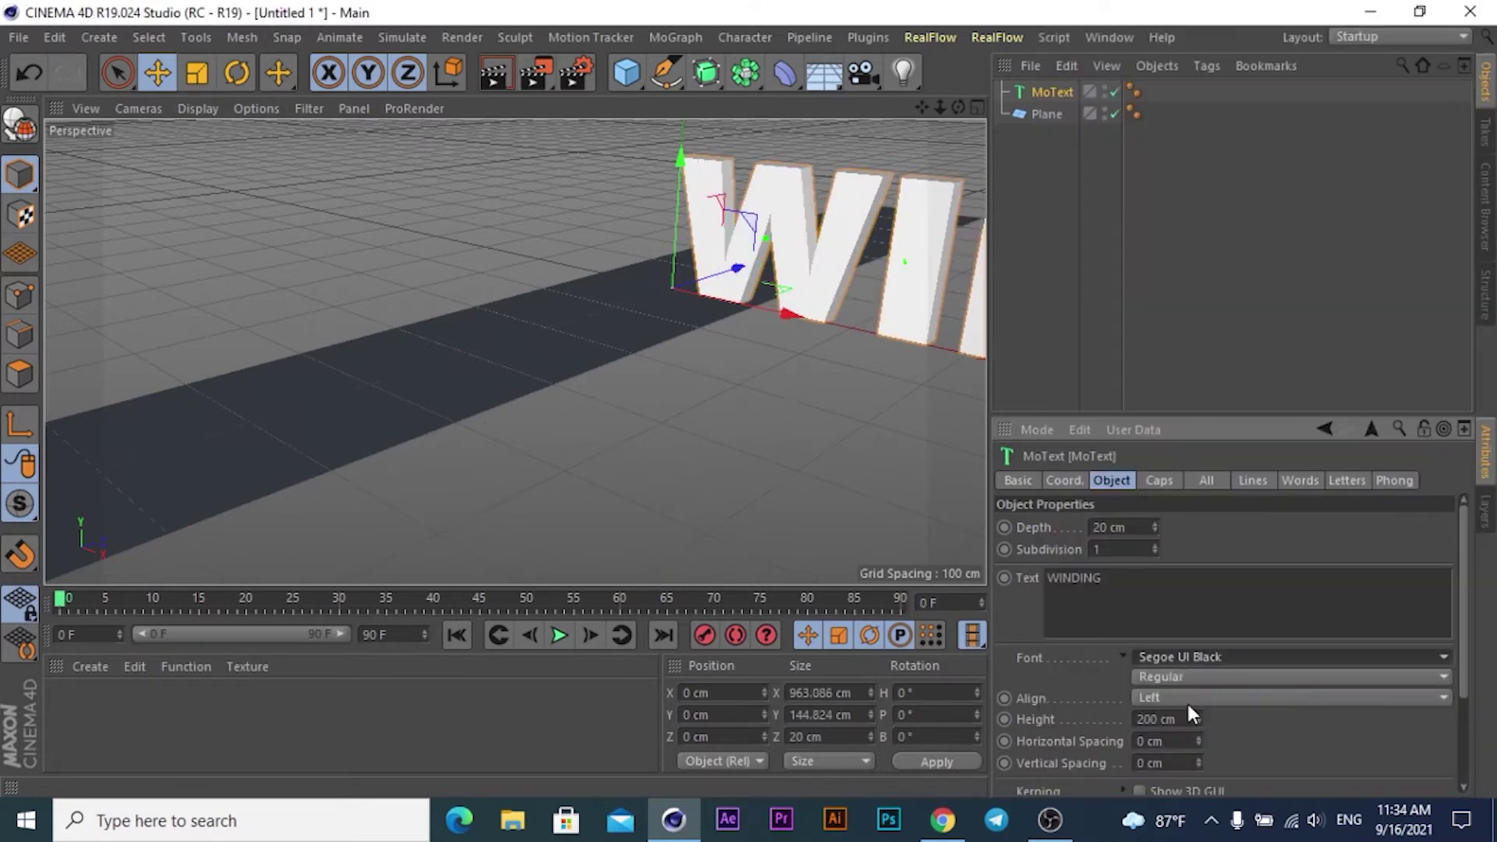
click(1186, 695)
click(1152, 742)
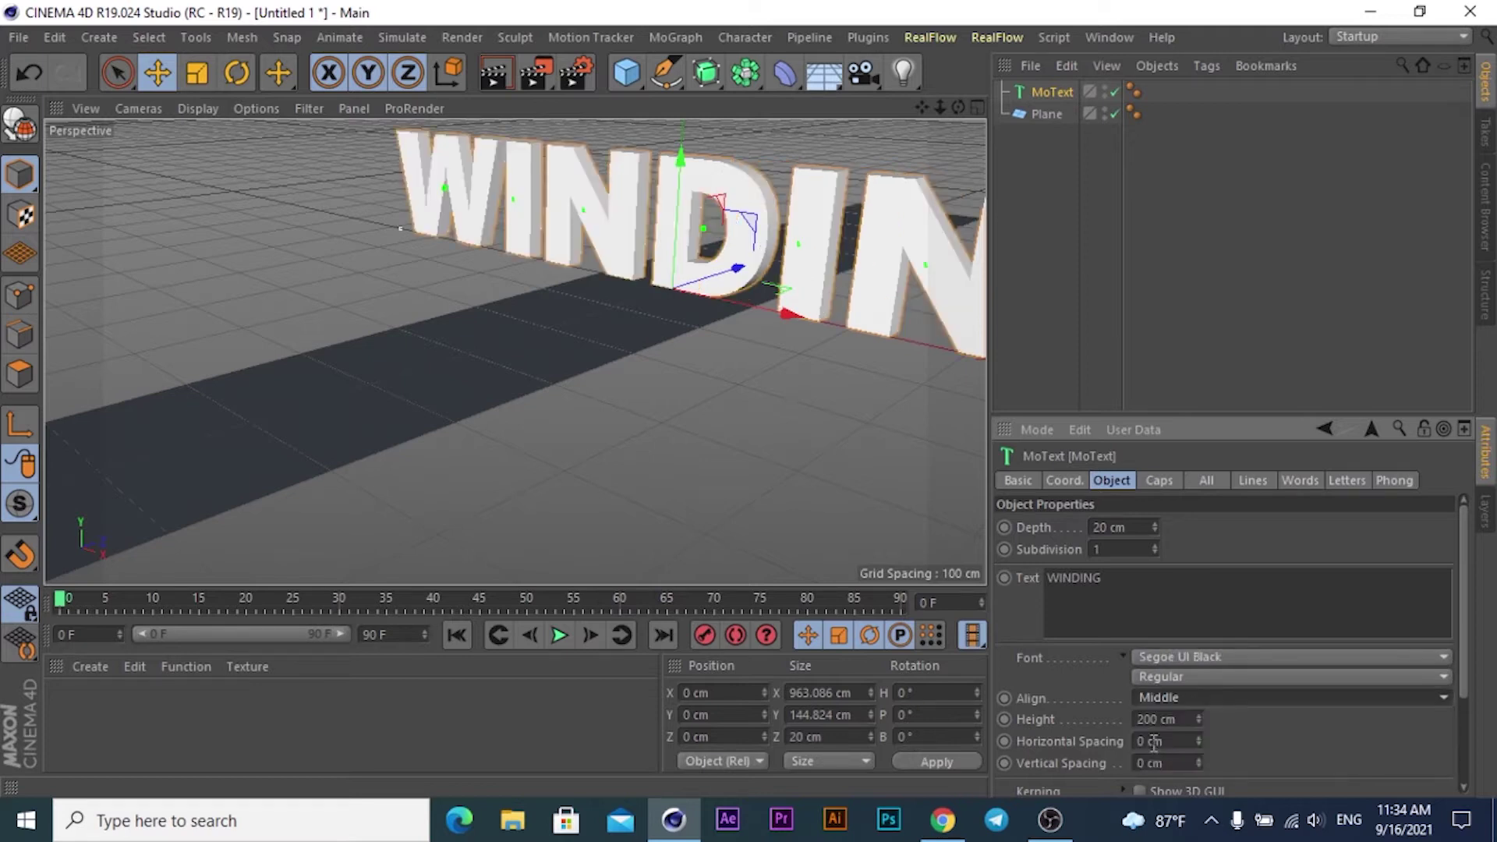
drag(942, 105, 945, 103)
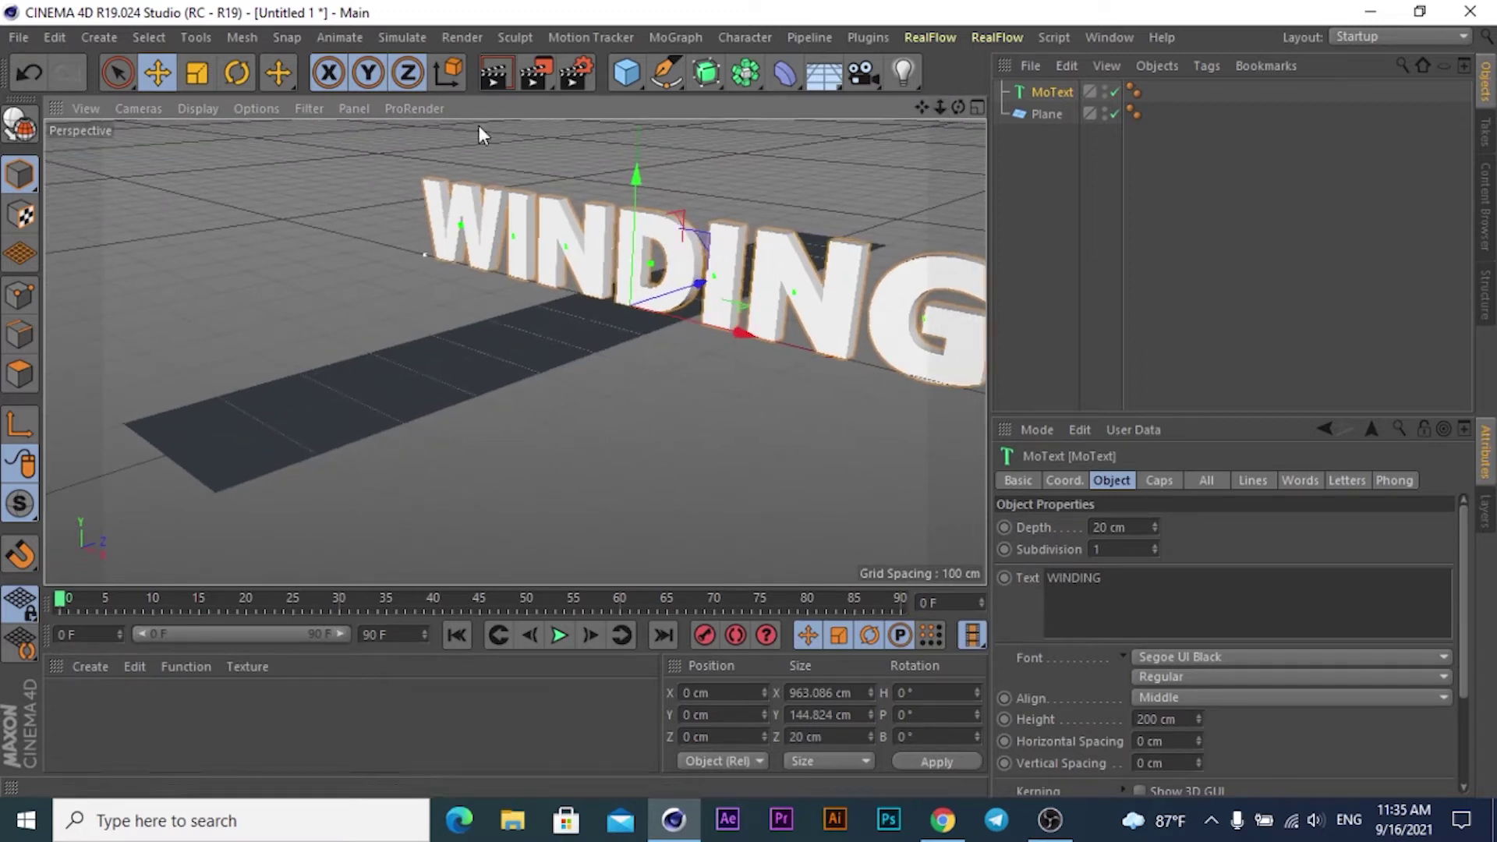
Try a free rotation of the WINDING text, then undo it
click(237, 73)
drag(627, 332, 824, 322)
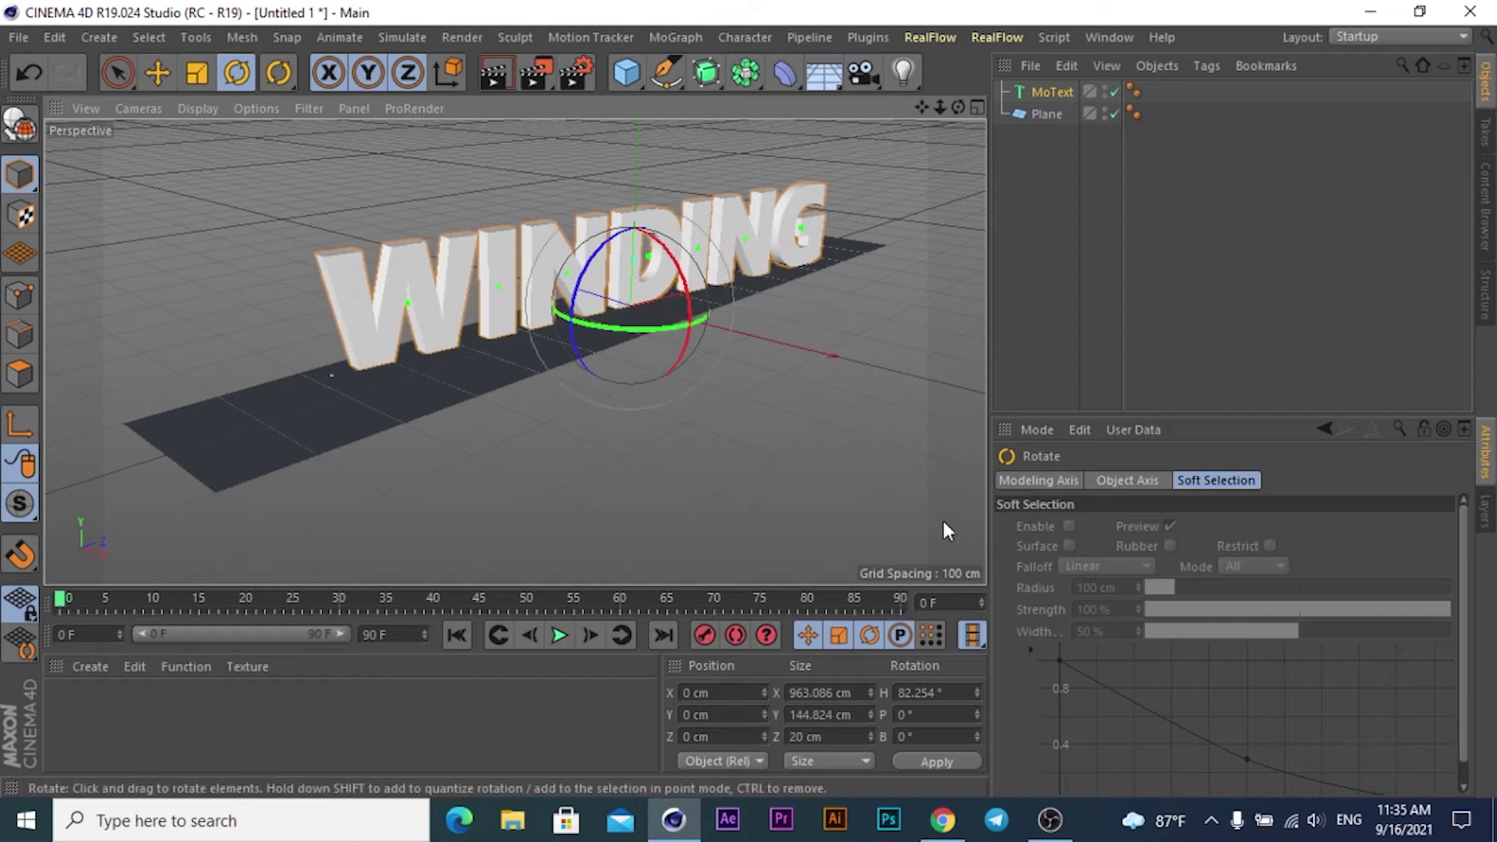
click(1113, 477)
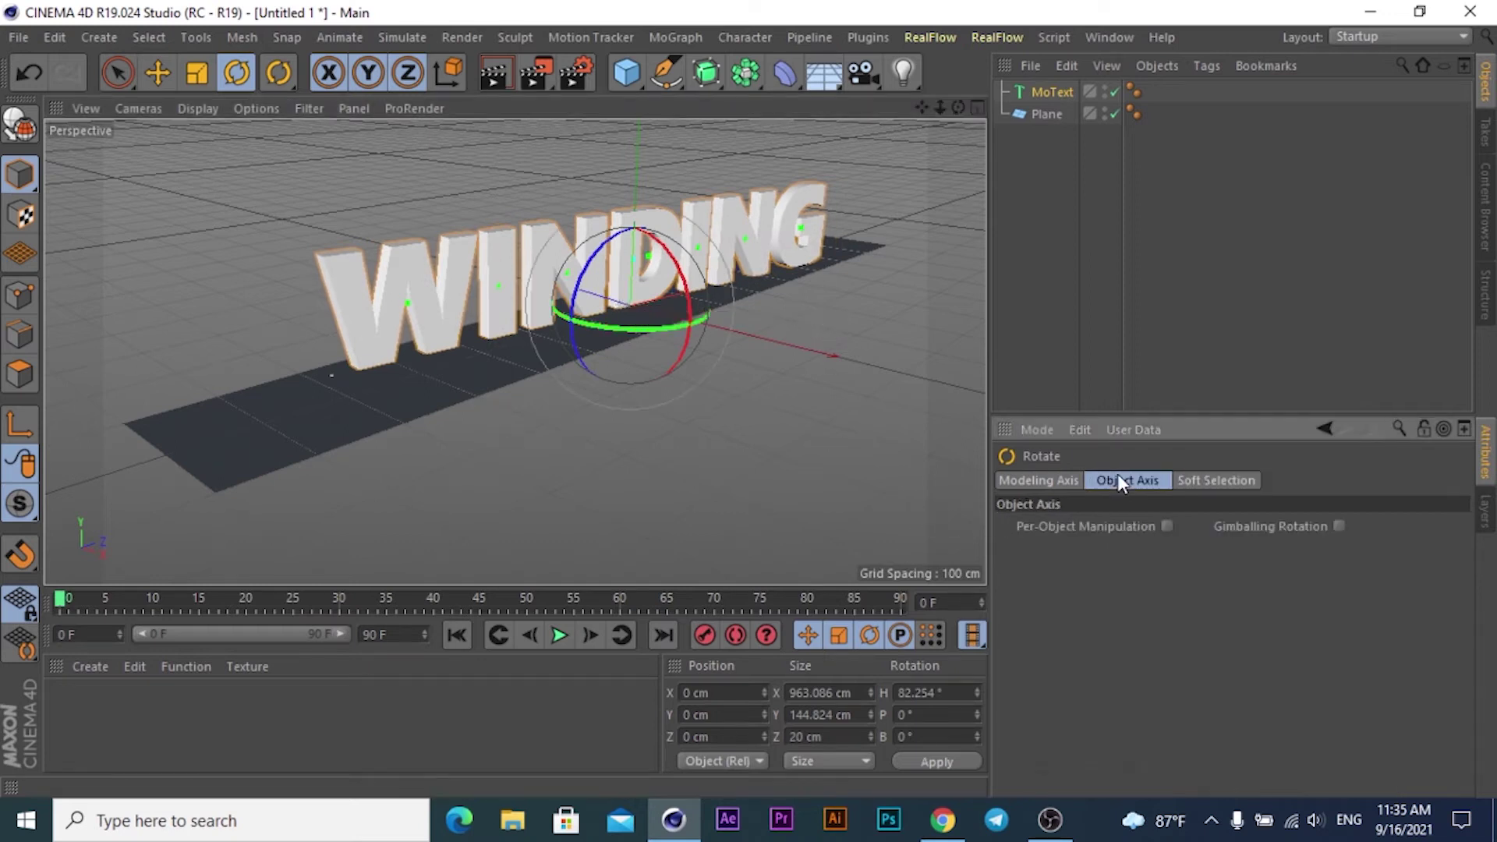
click(1216, 478)
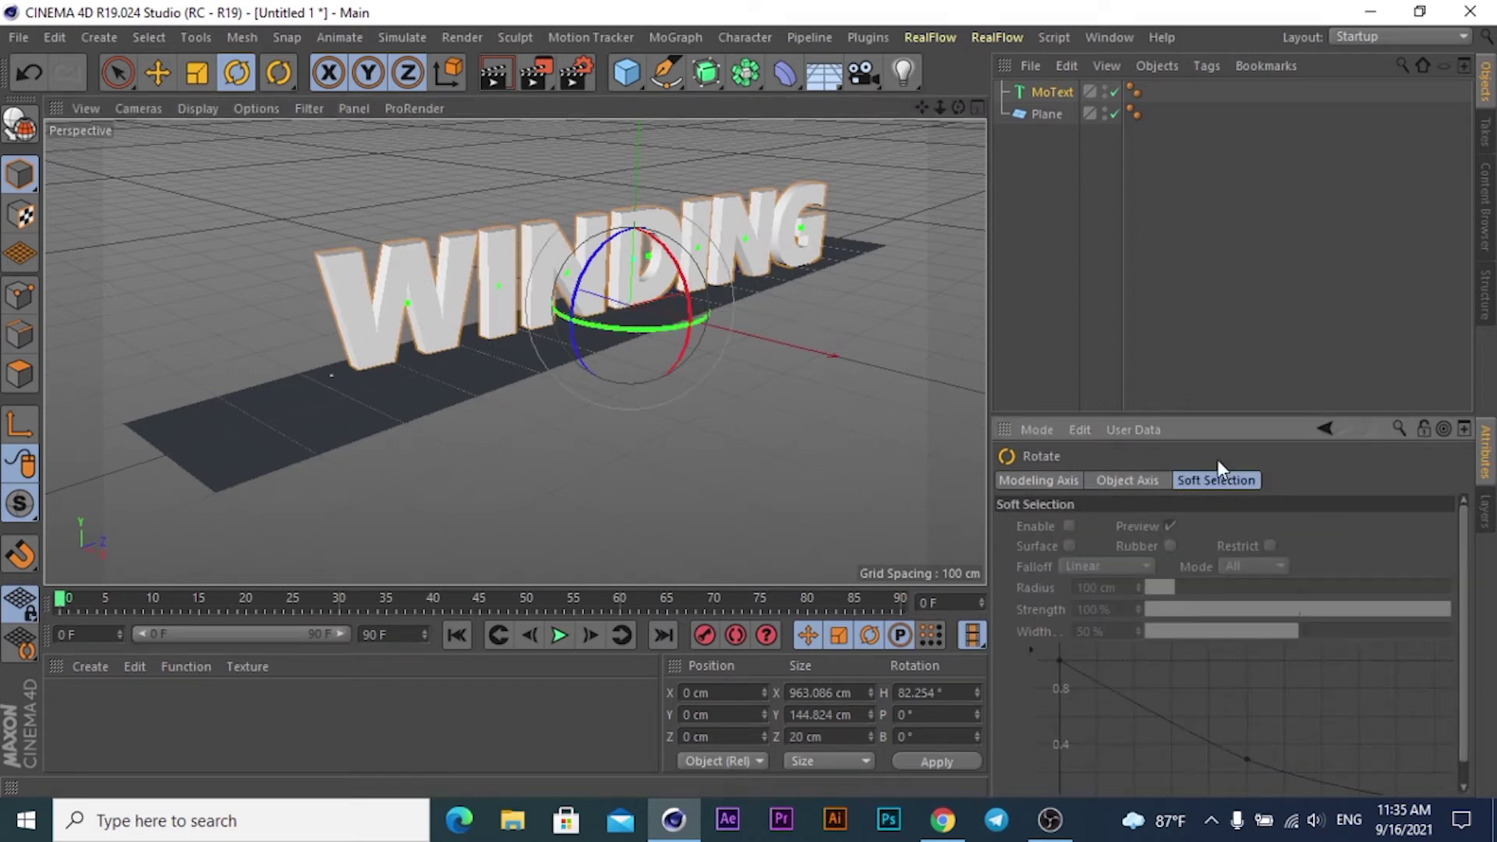
click(1043, 92)
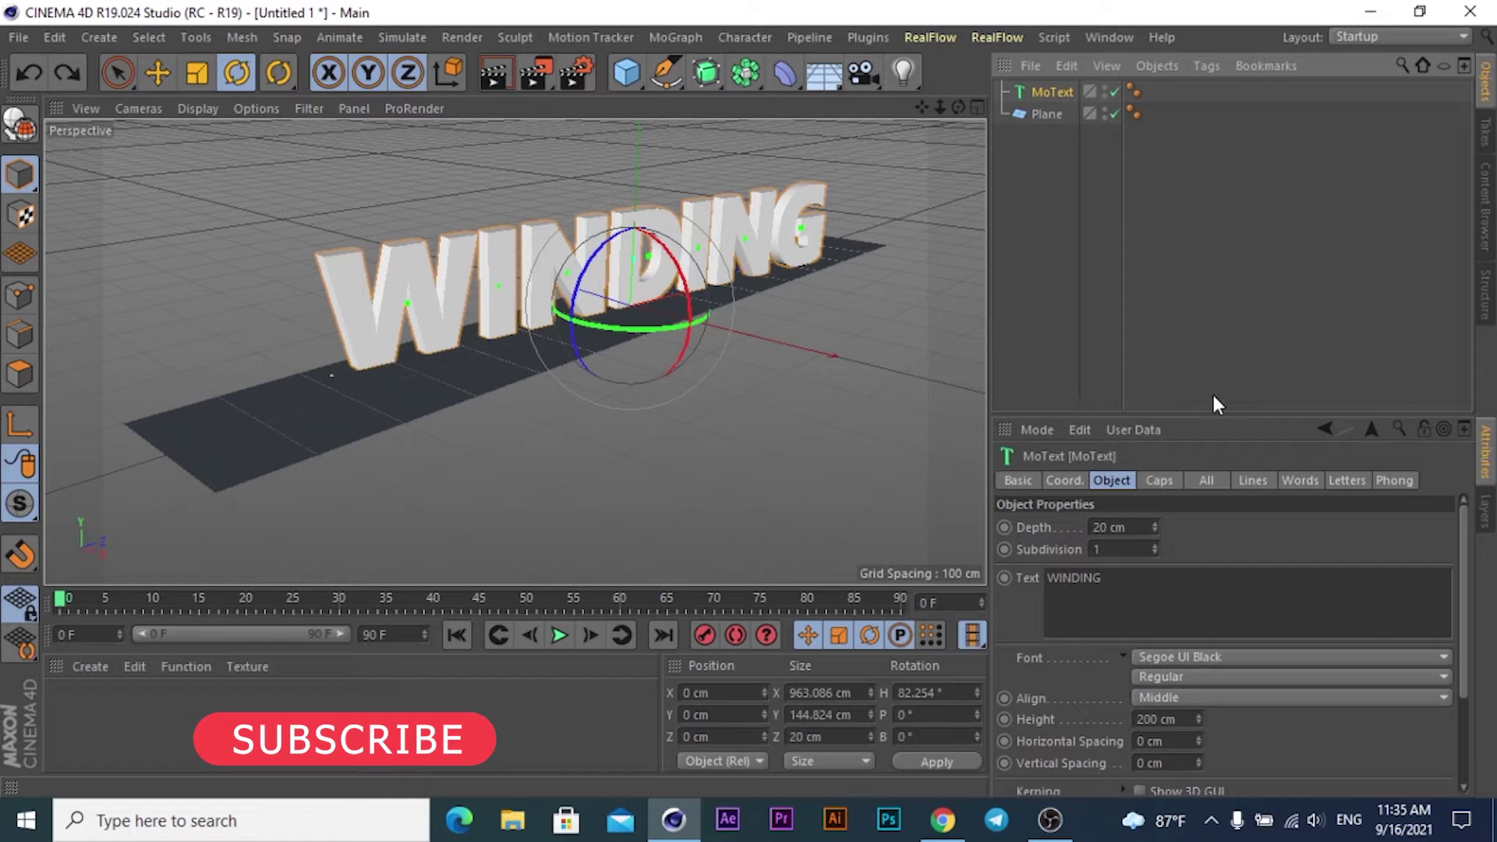
key(ctrl+z)
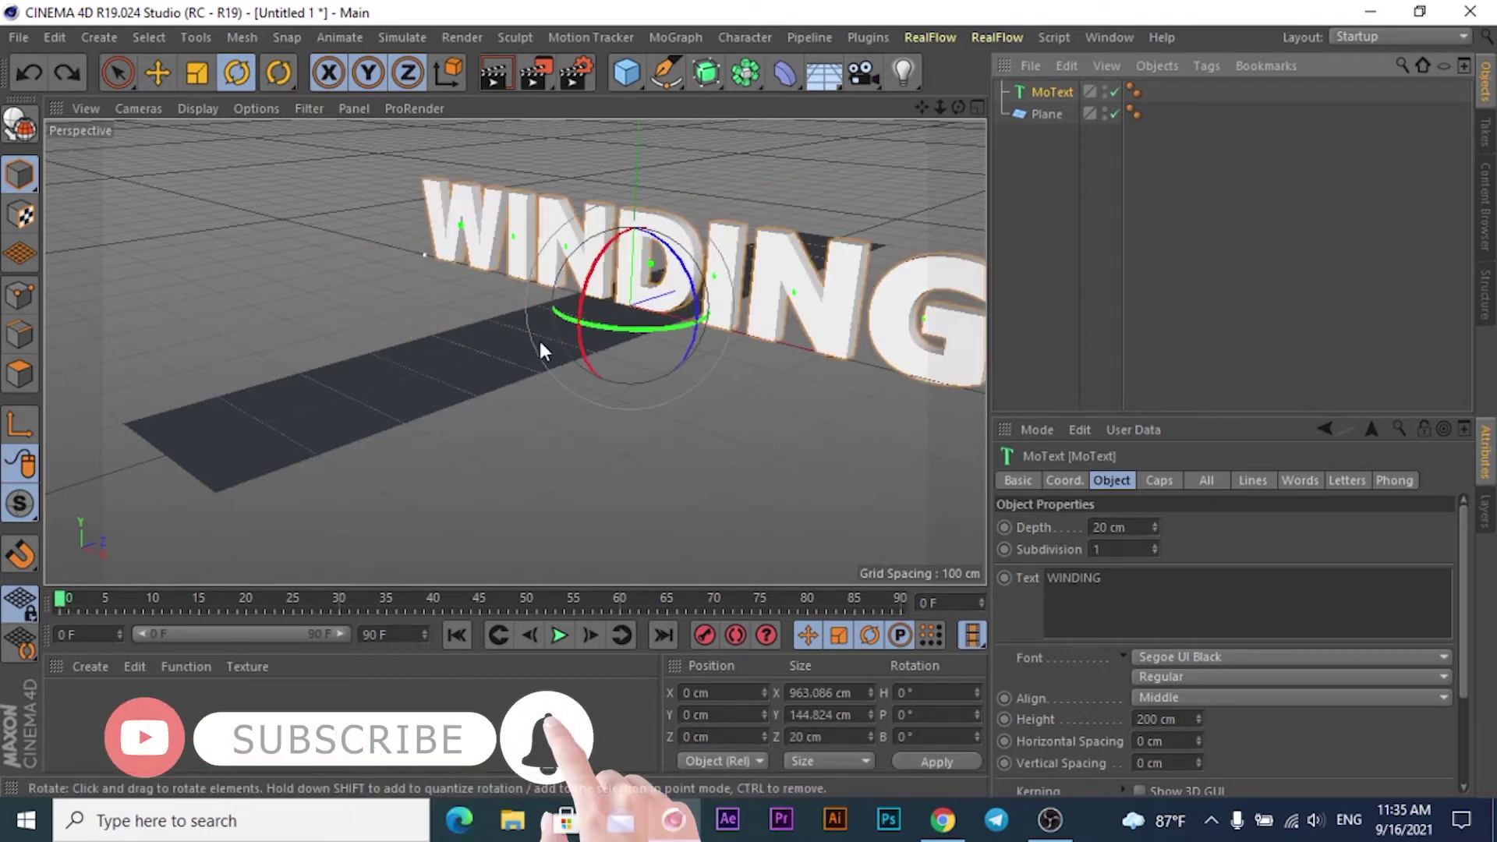
Rotate the text to heading 90° and pitch -90° so it lies flat
drag(601, 325, 752, 324)
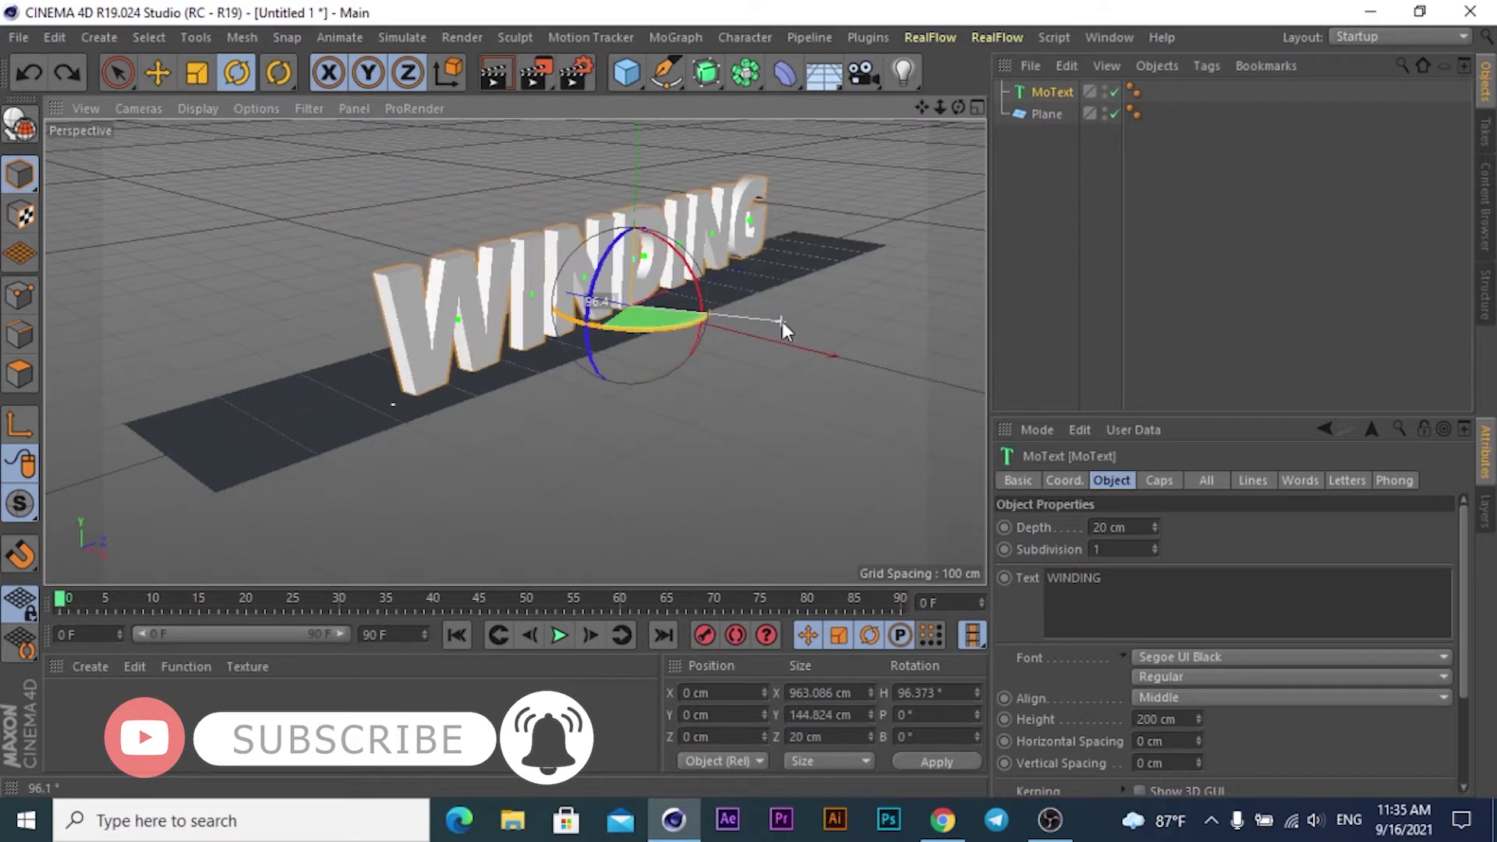
click(924, 692)
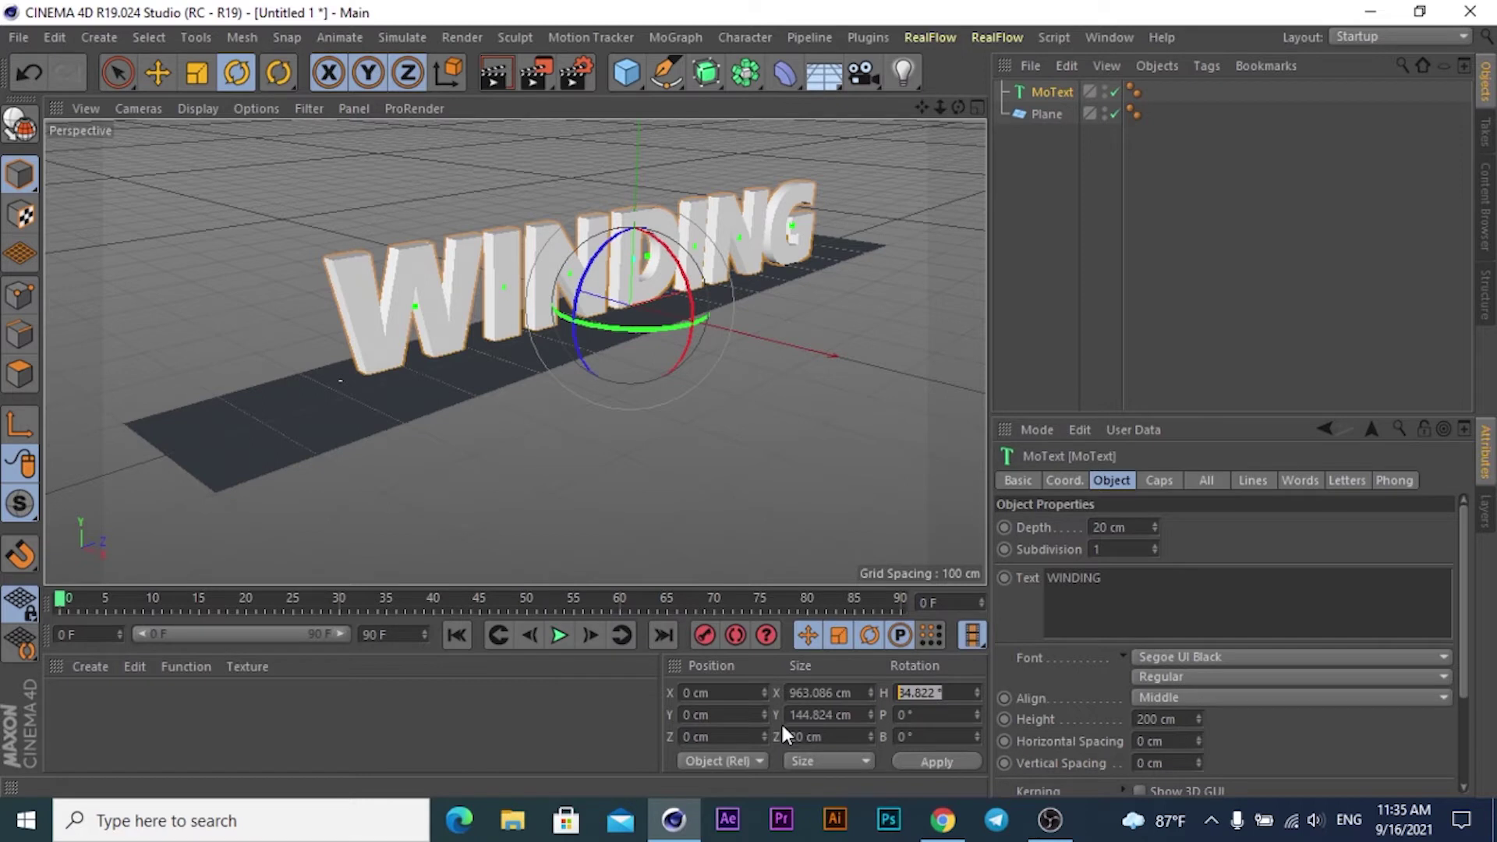
text(90)
key(Return)
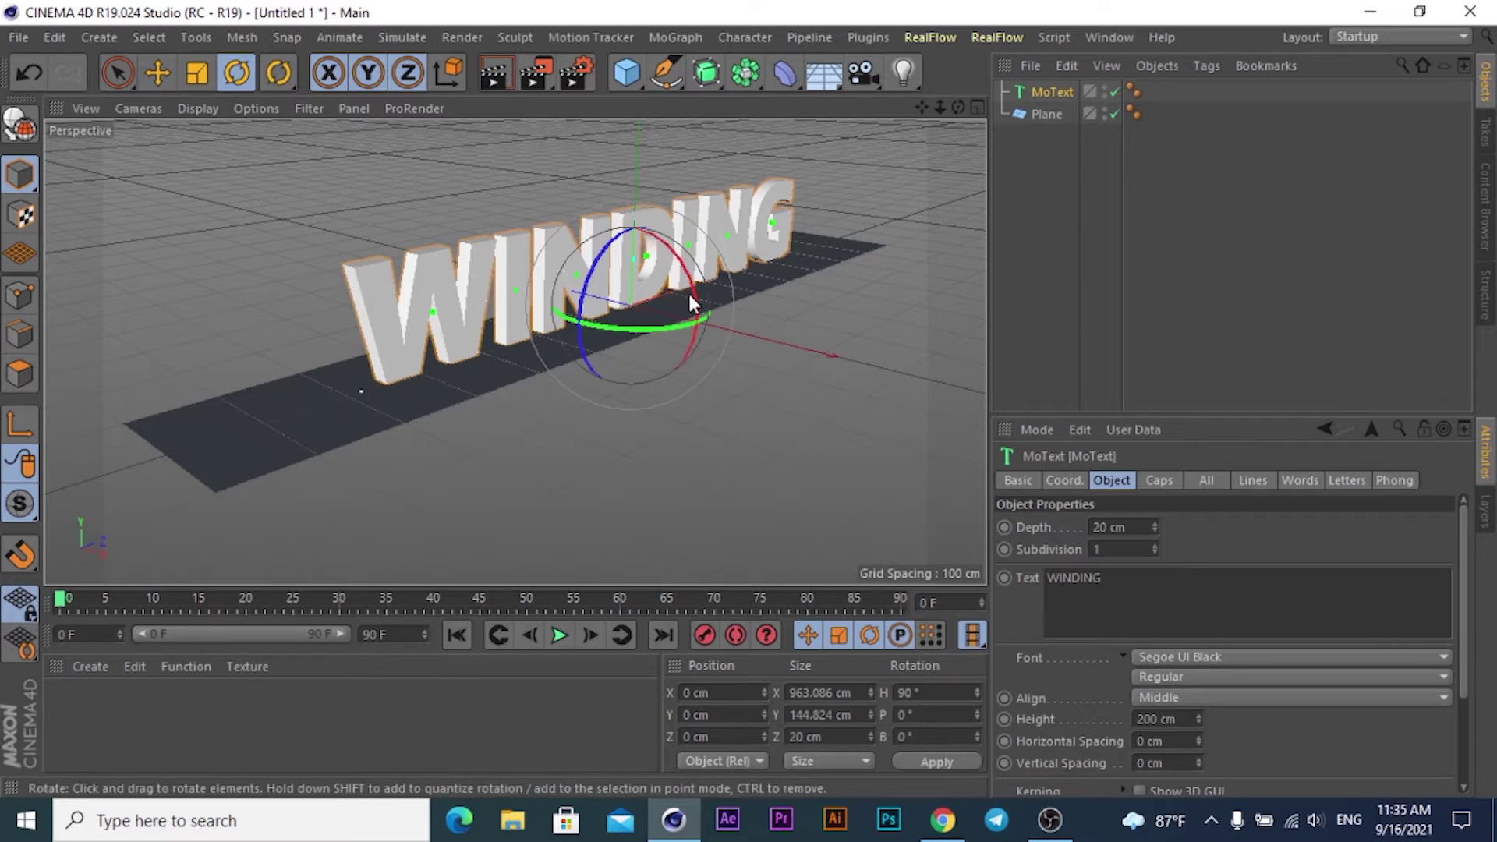
drag(698, 301, 674, 248)
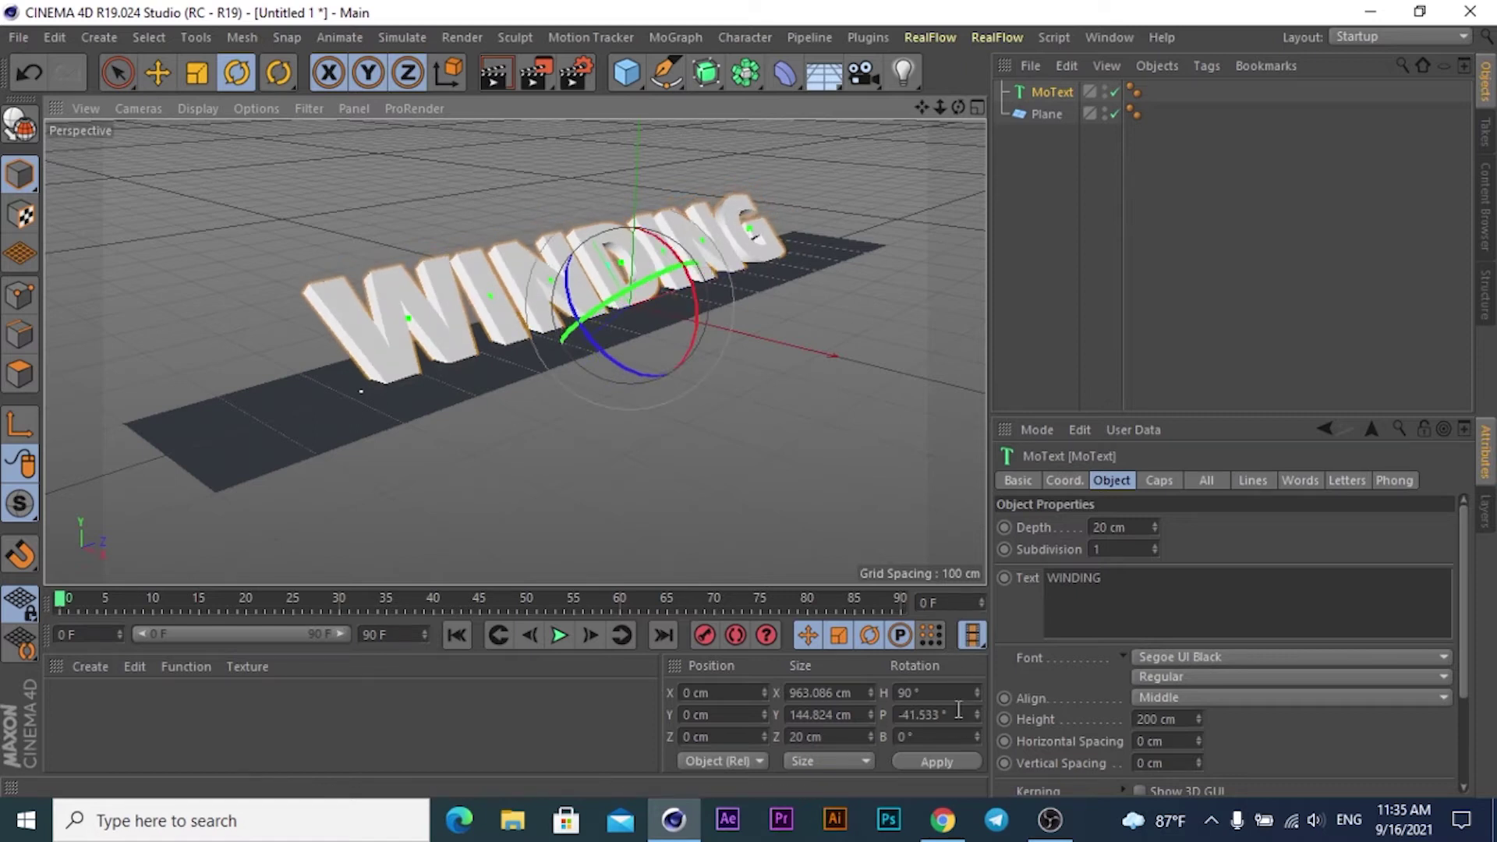
click(922, 714)
text(-90)
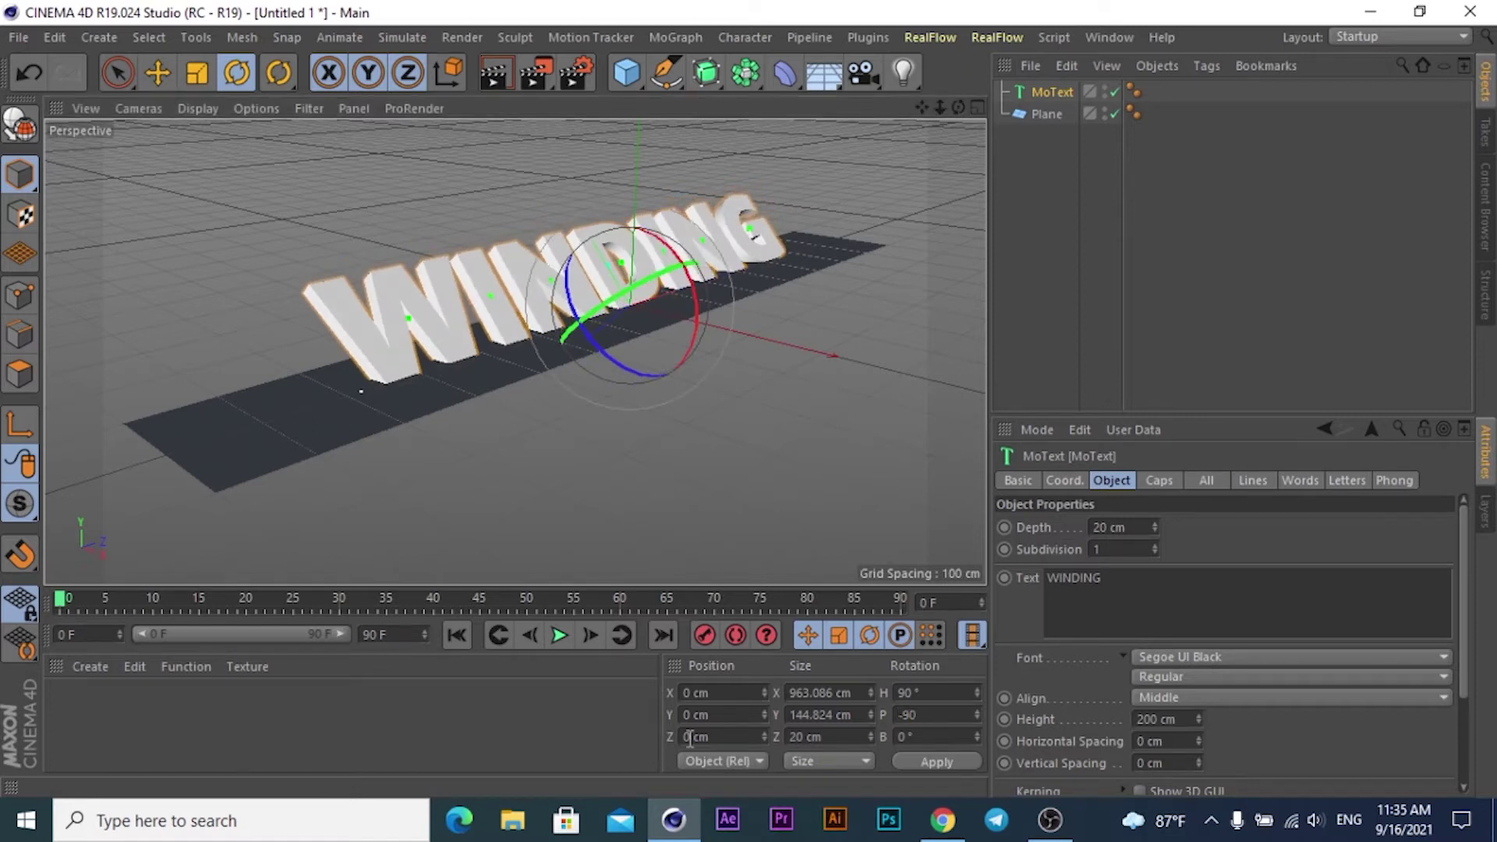
key(Return)
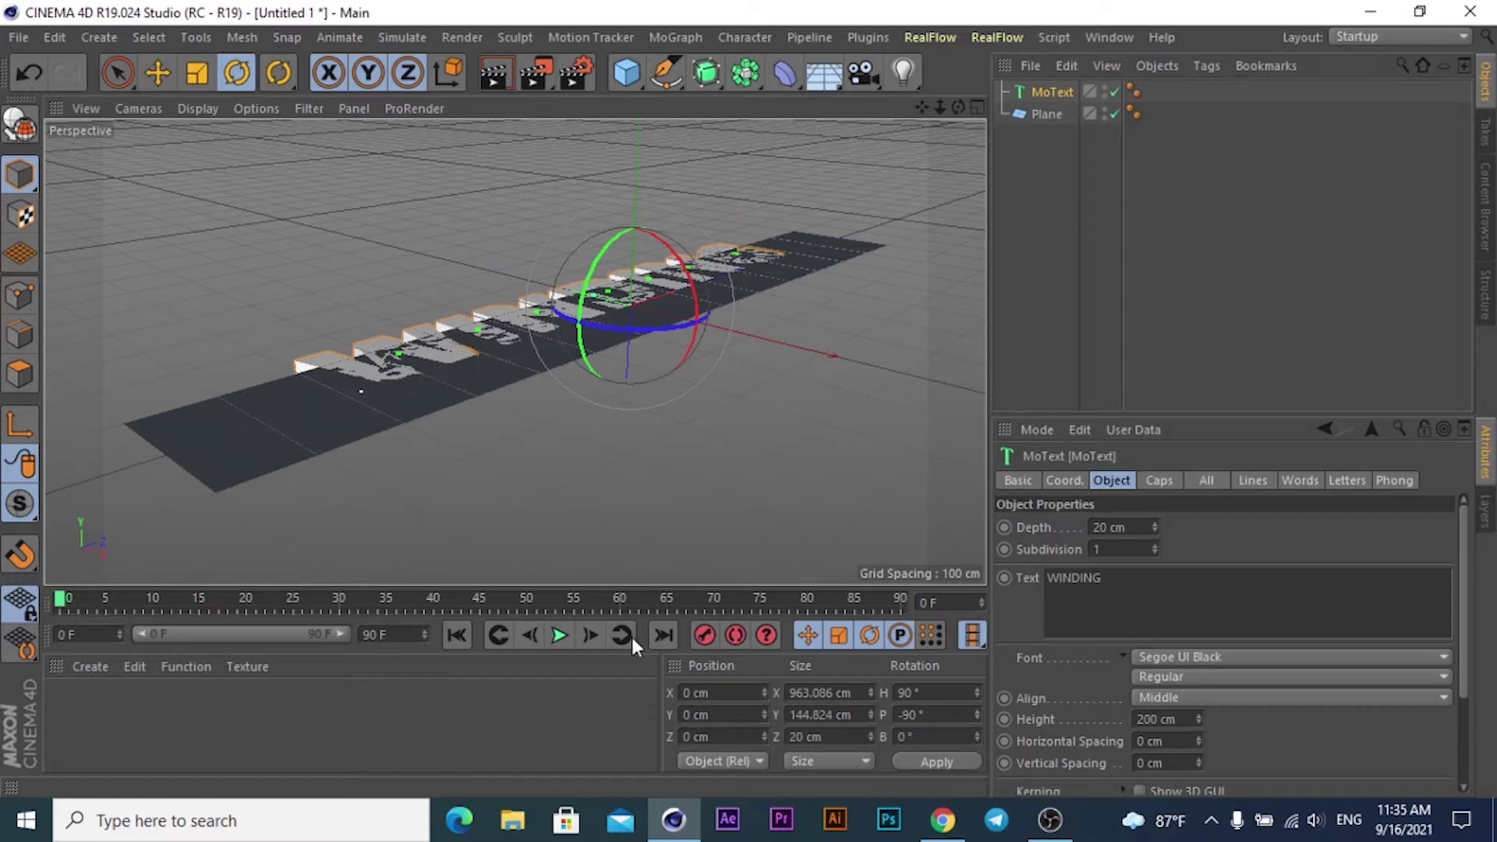
Raise the text about 10.8 cm and shift it slightly along X
key(e)
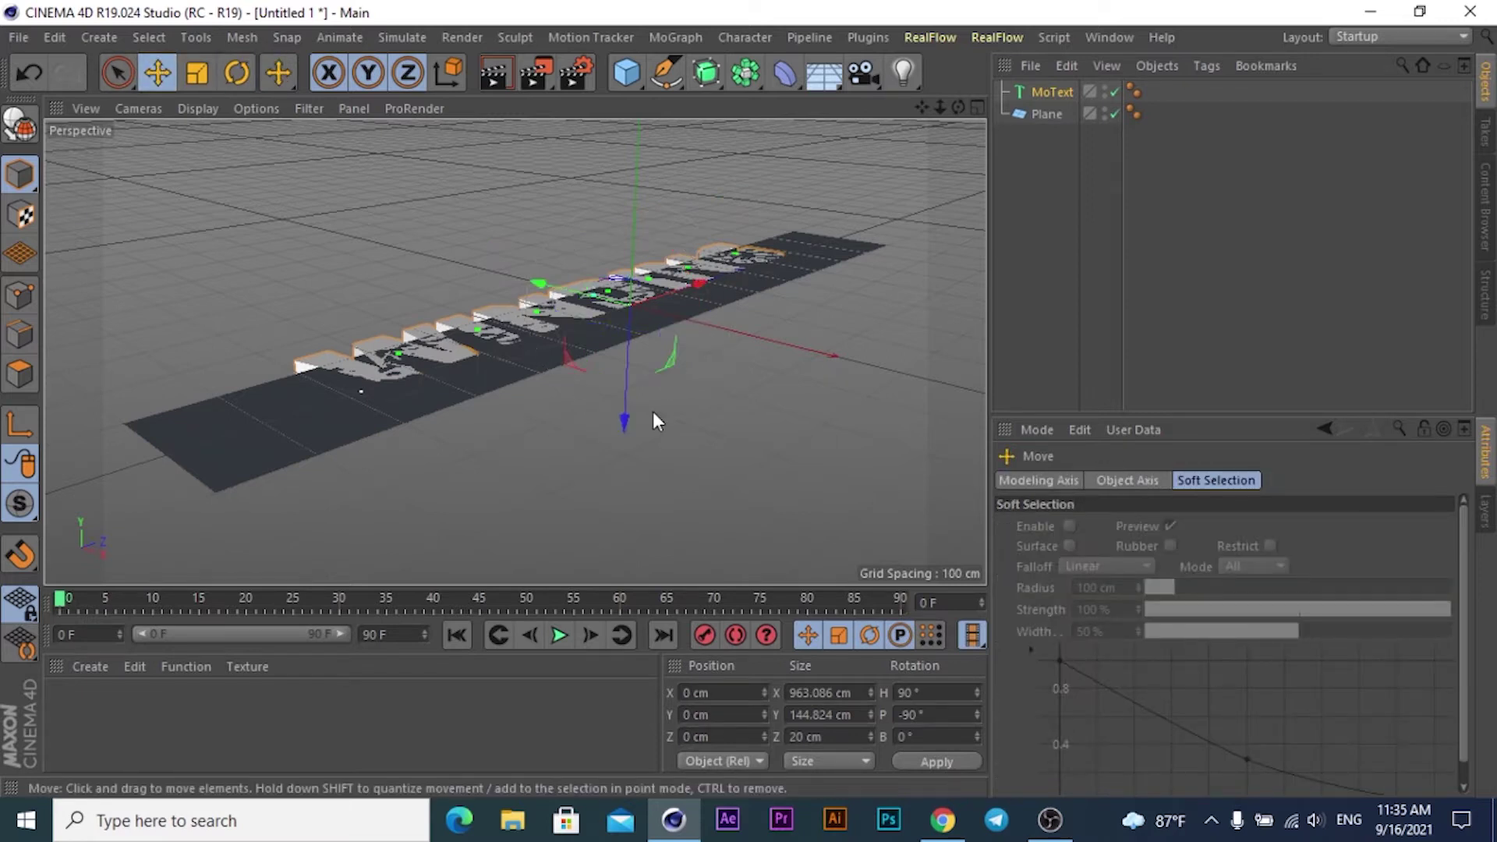
drag(623, 423, 625, 415)
drag(538, 275, 572, 293)
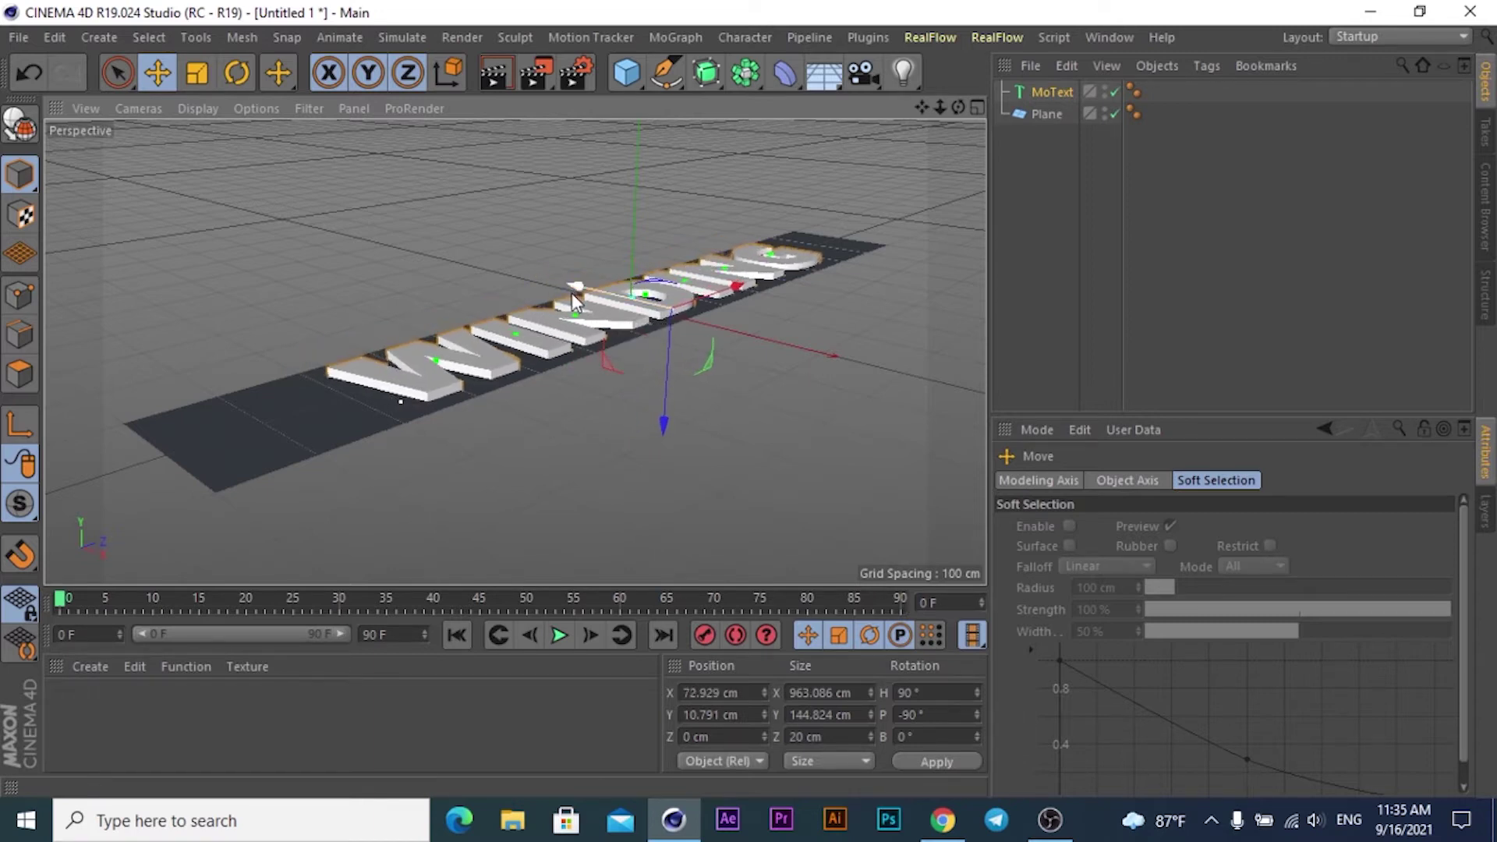
click(196, 109)
click(194, 163)
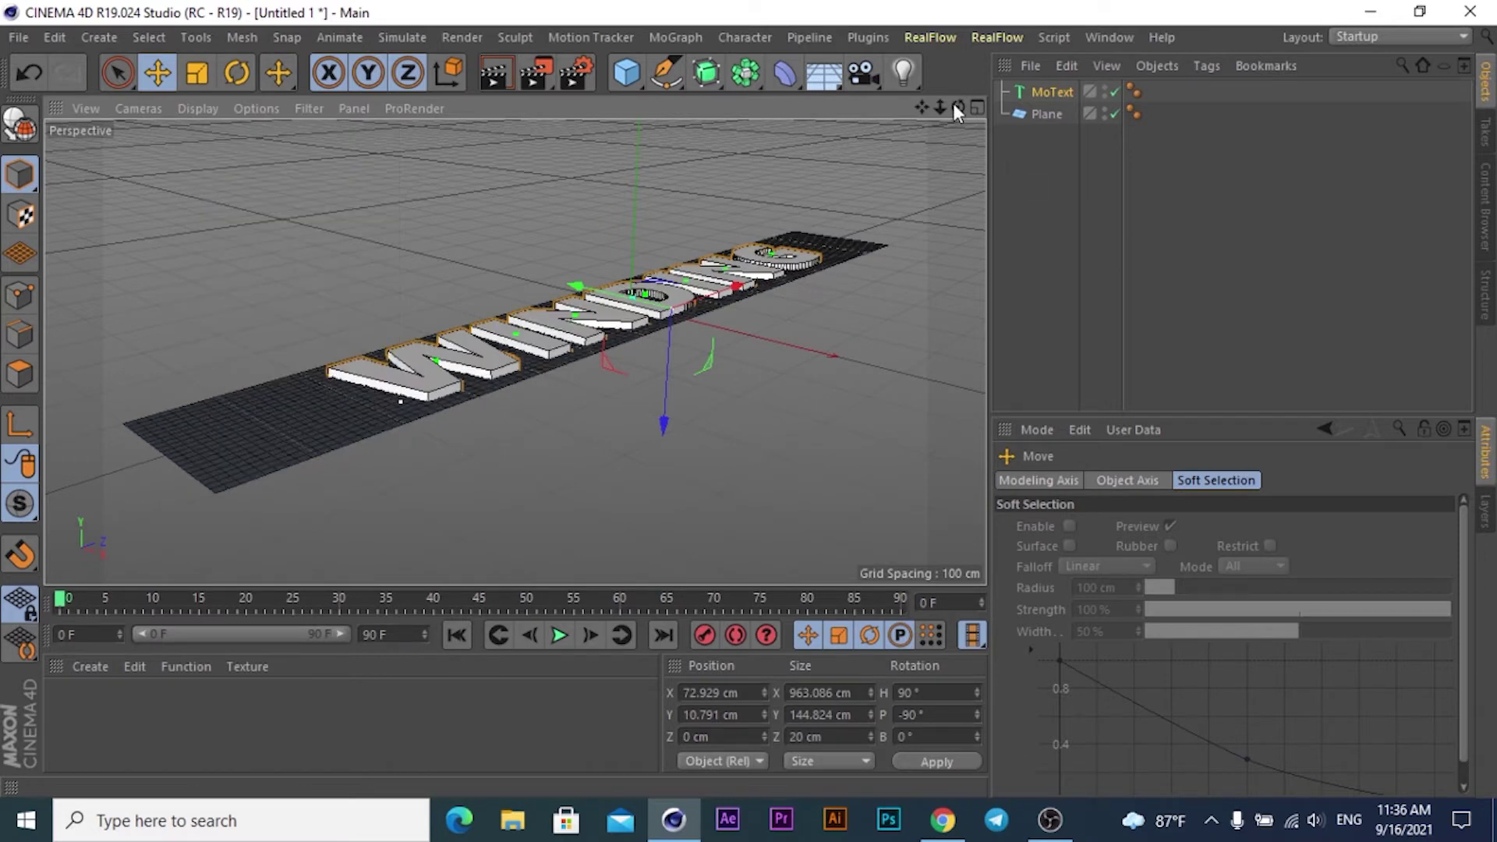
mouse_move(942, 106)
mouse_down()
mouse_move(967, 107)
mouse_move(934, 112)
mouse_move(516, 351)
mouse_up()
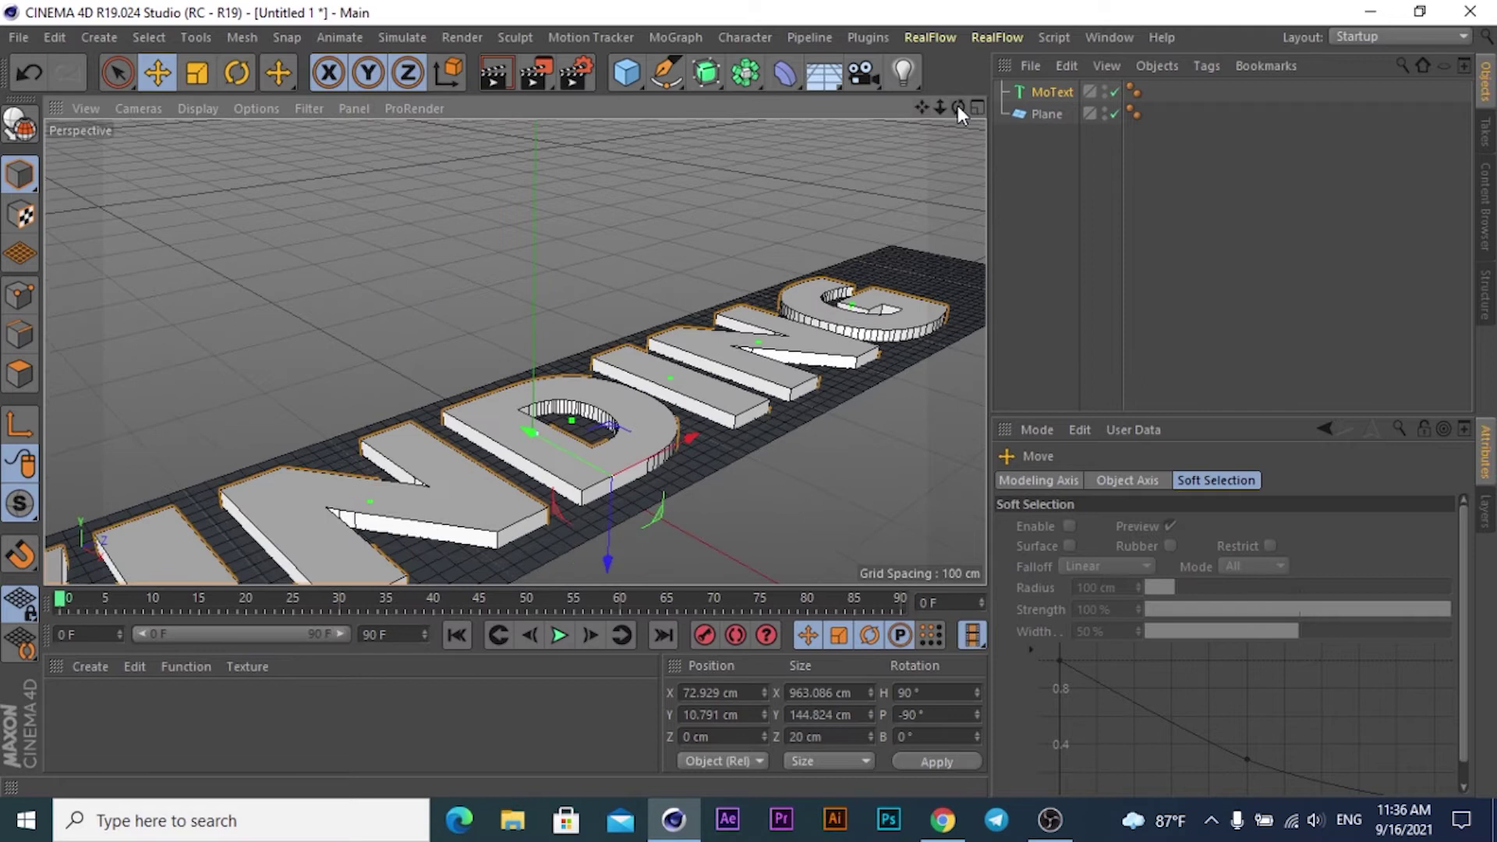
mouse_move(958, 105)
mouse_down()
mouse_move(515, 352)
mouse_move(988, 107)
mouse_up()
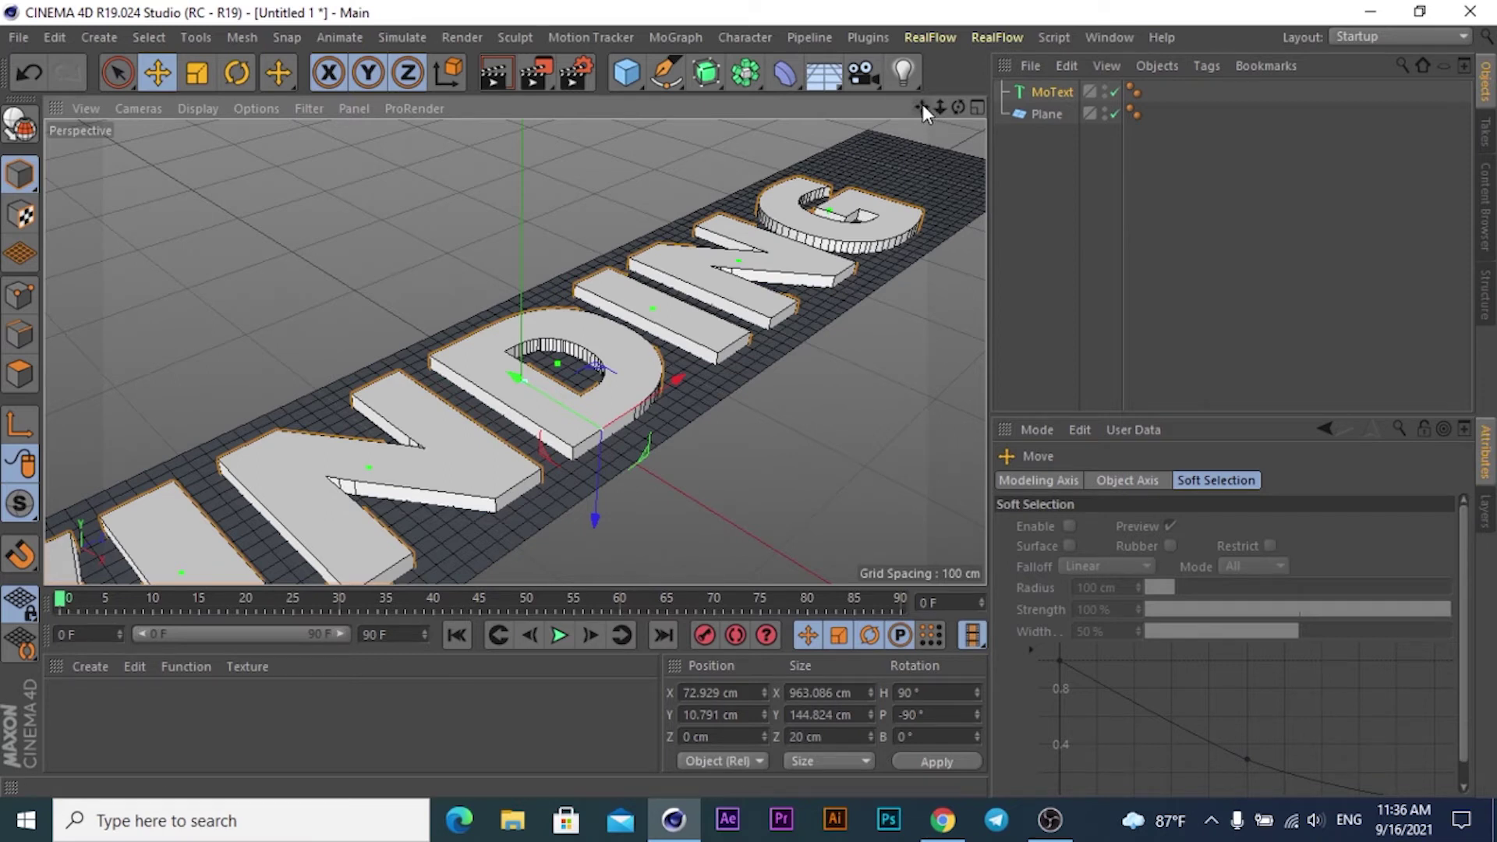
drag(923, 109, 920, 109)
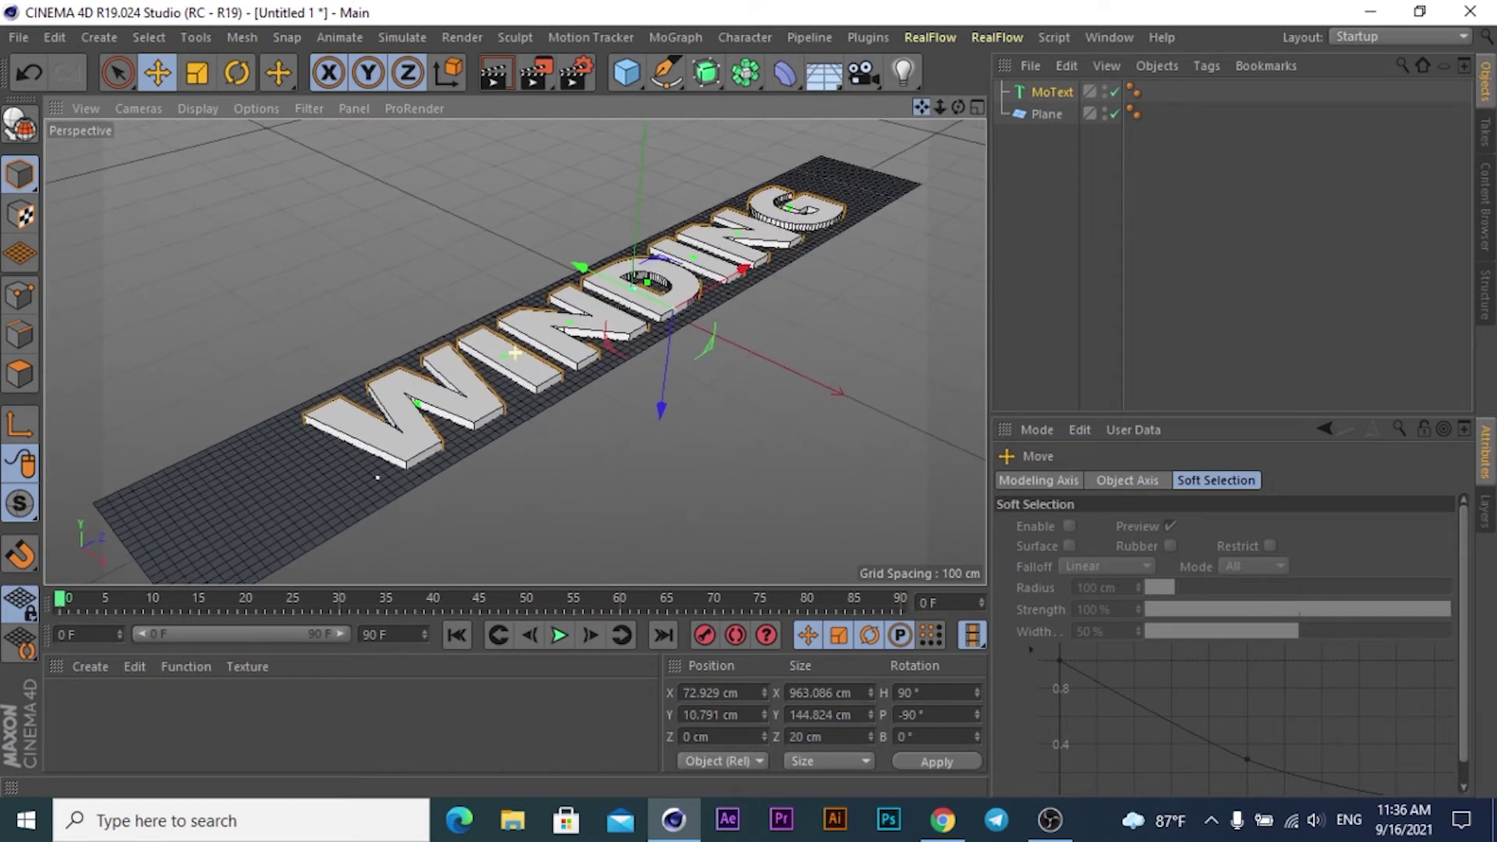
drag(919, 107, 942, 105)
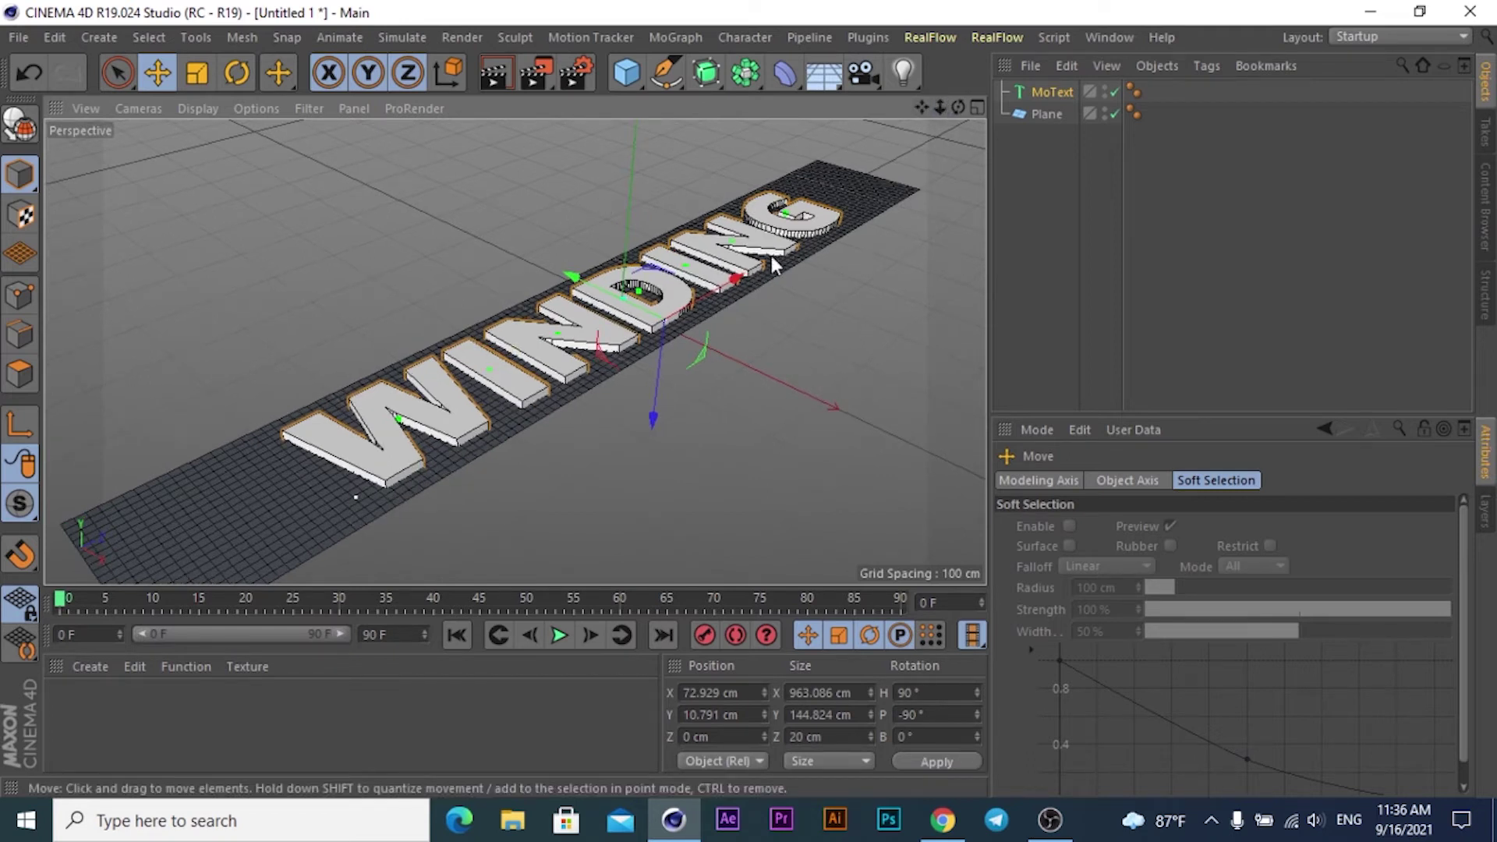
Add a Boole object holding the Plane first and the MoText second
click(760, 87)
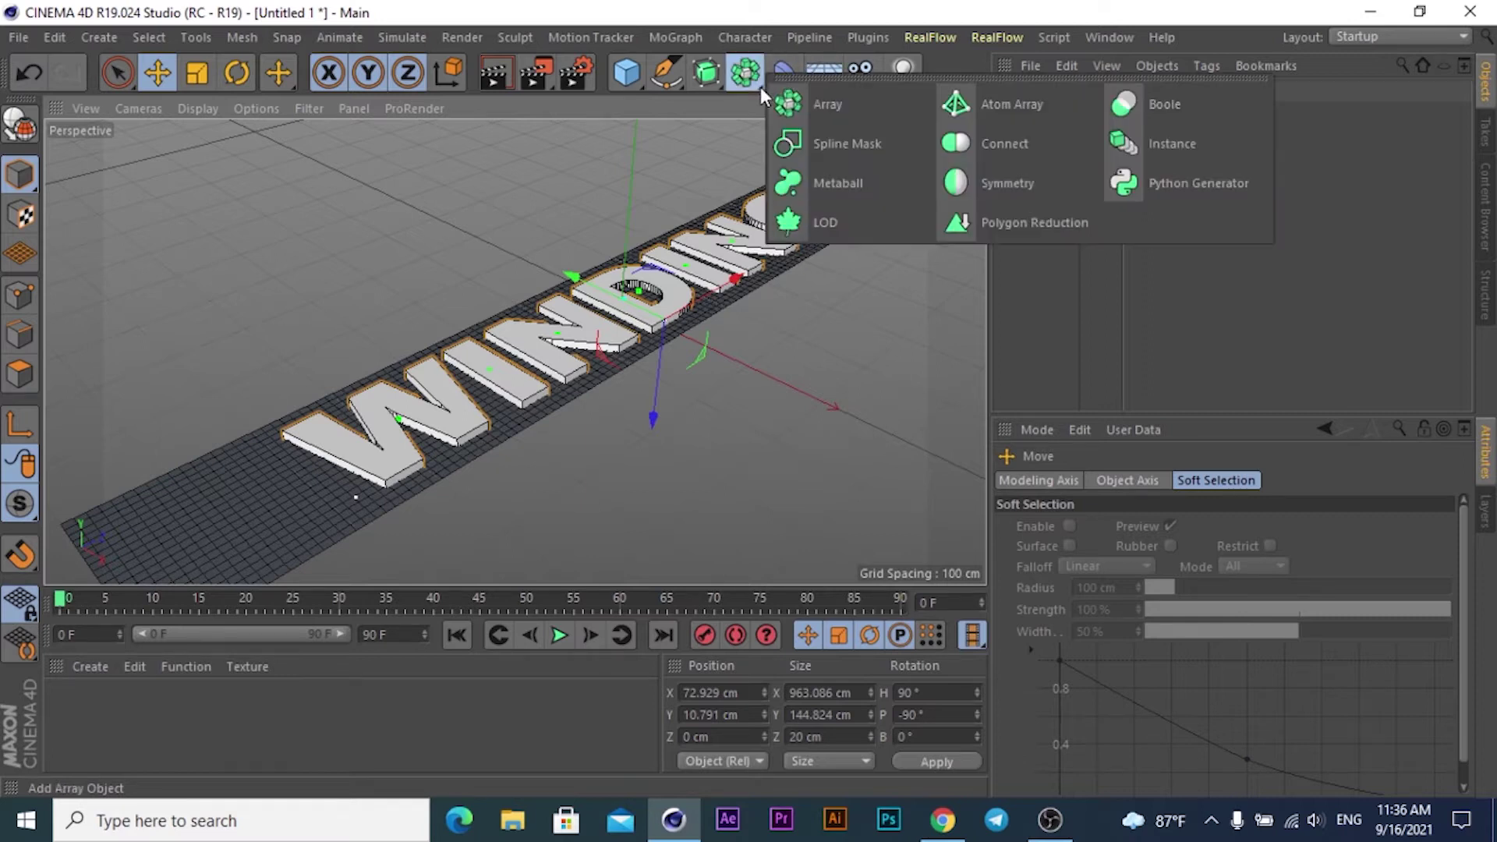
click(1130, 108)
mouse_move(1028, 157)
mouse_down()
mouse_move(1051, 92)
mouse_move(1061, 107)
mouse_up()
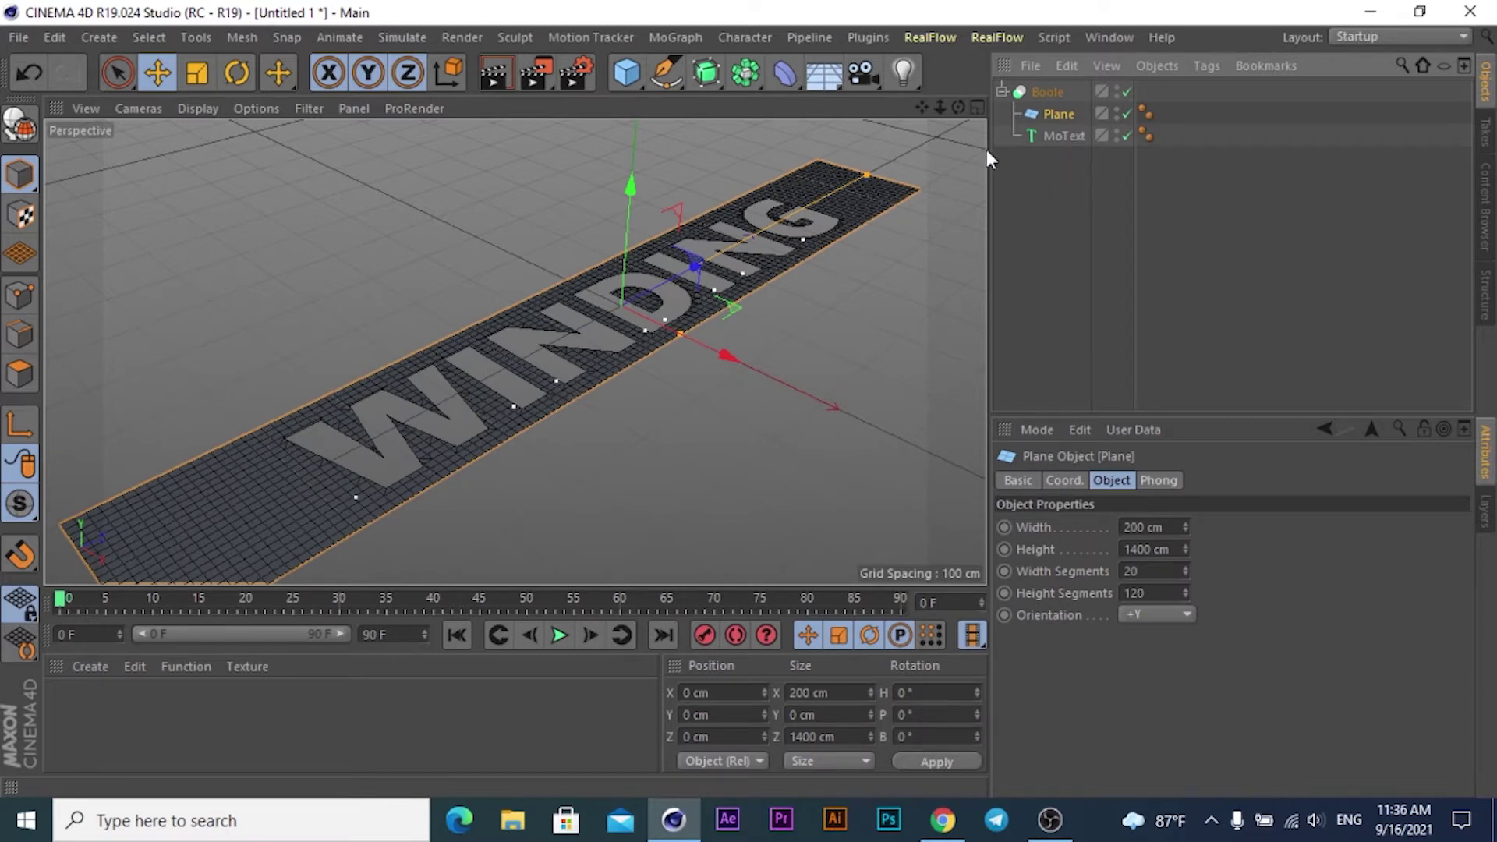
Review the text and the plane's Phong and Object settings, then select the Boole
click(1064, 211)
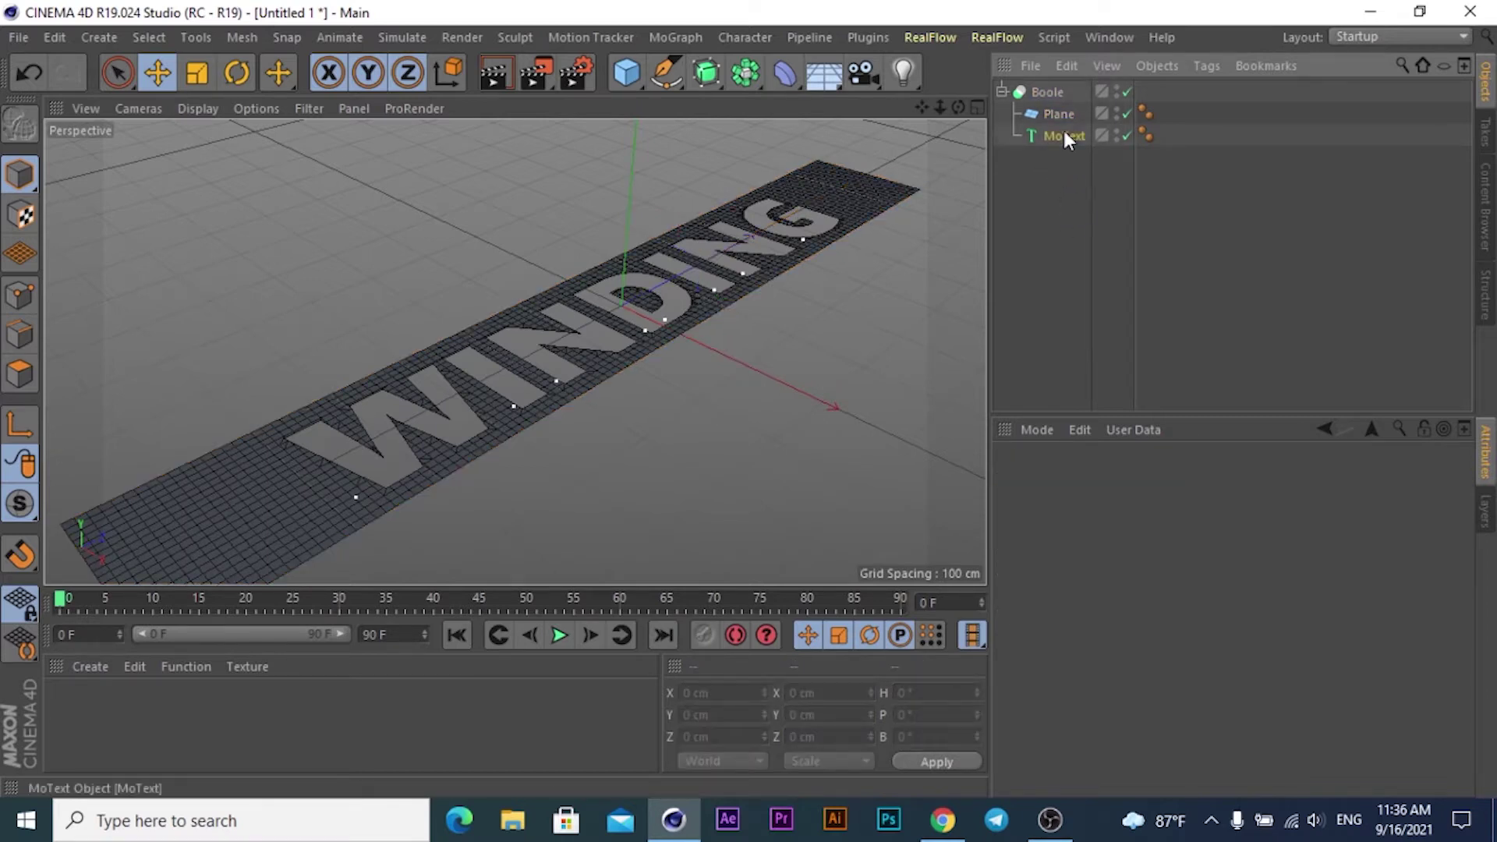
click(1063, 130)
click(1054, 114)
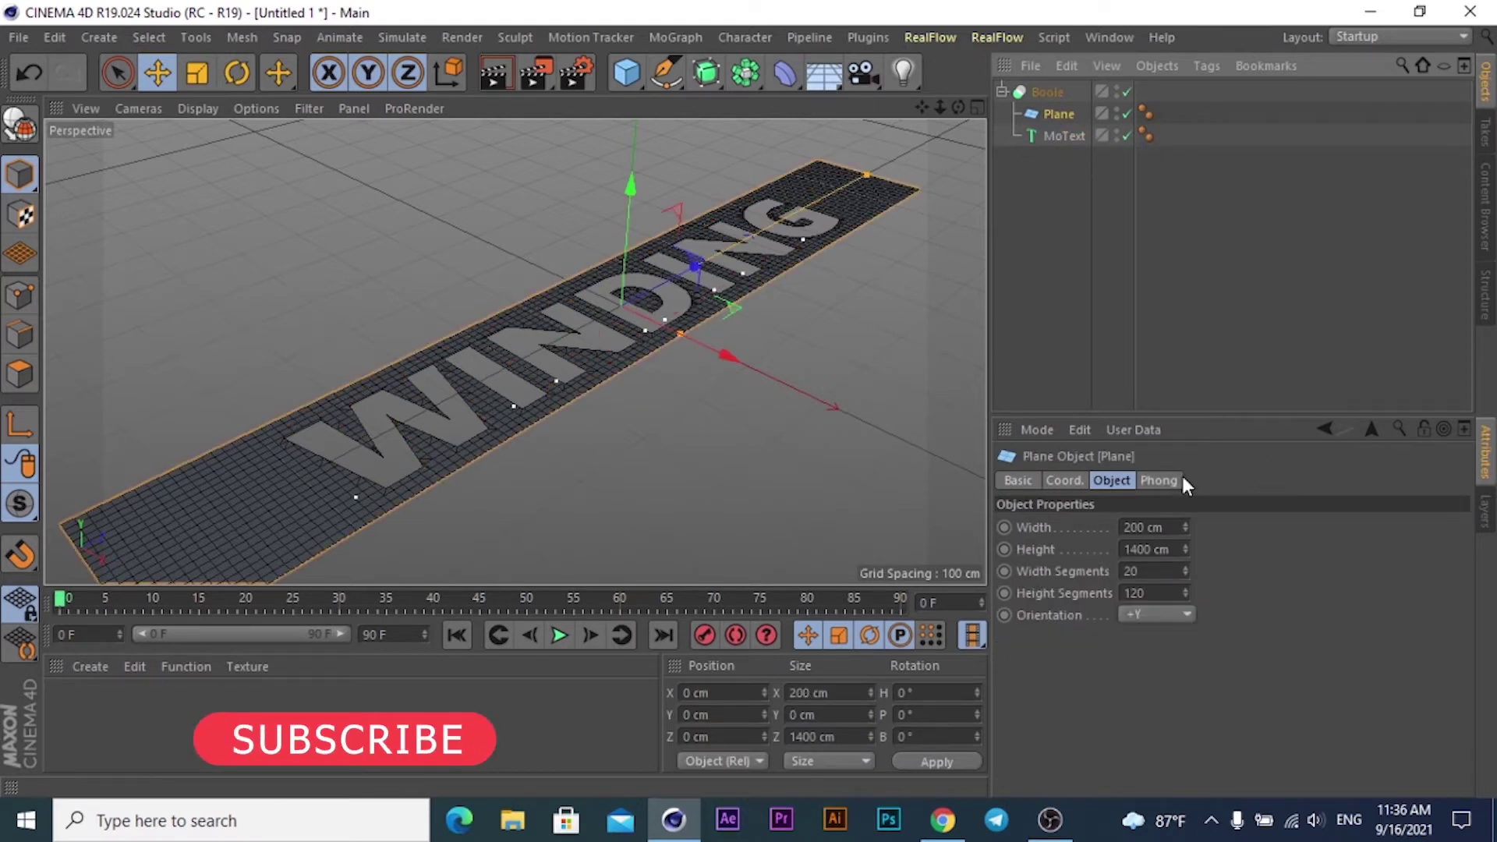
click(1151, 477)
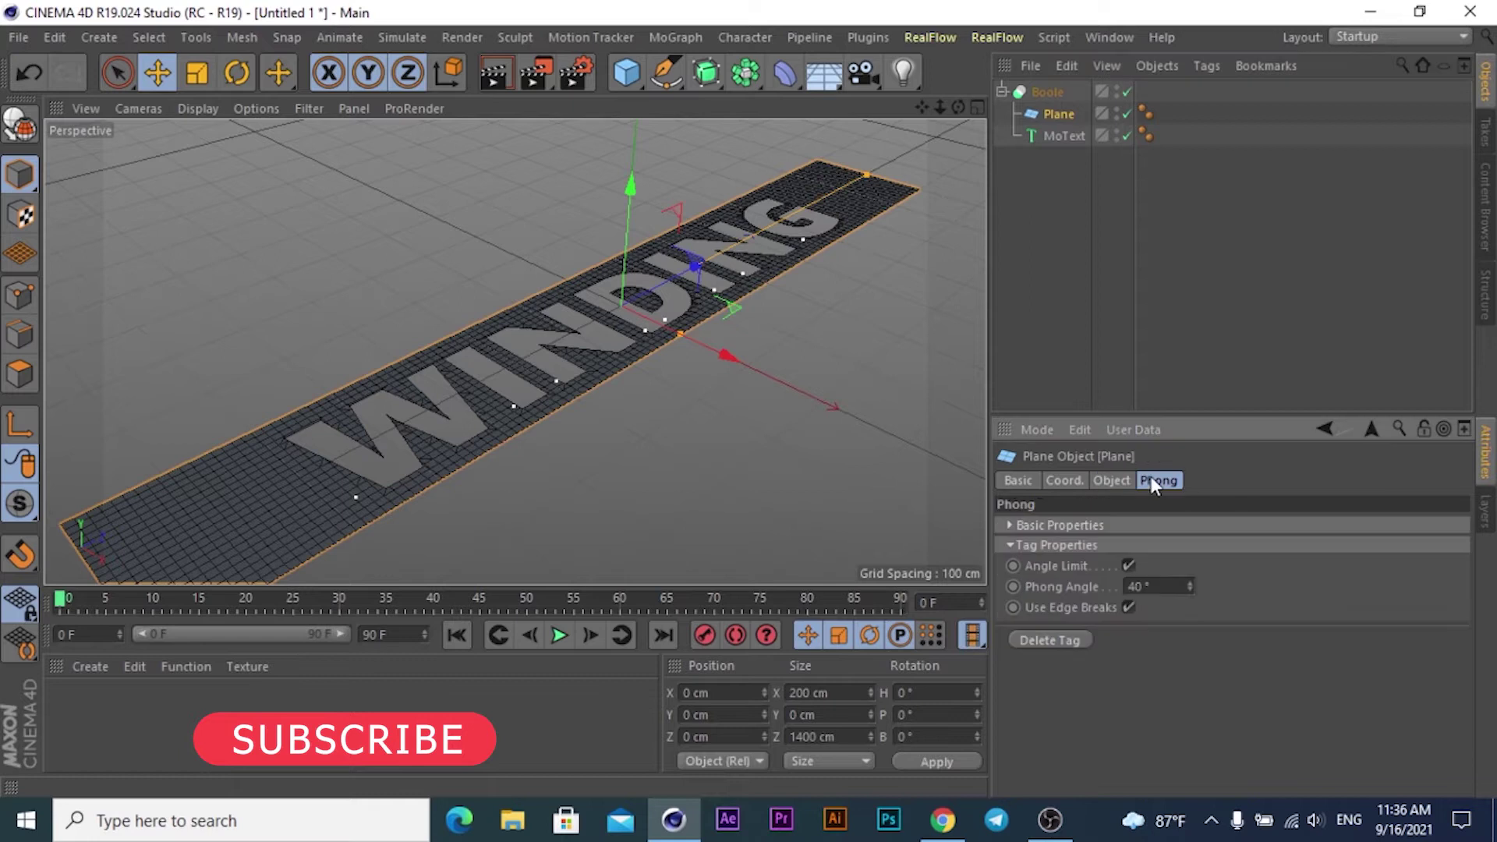
click(1116, 477)
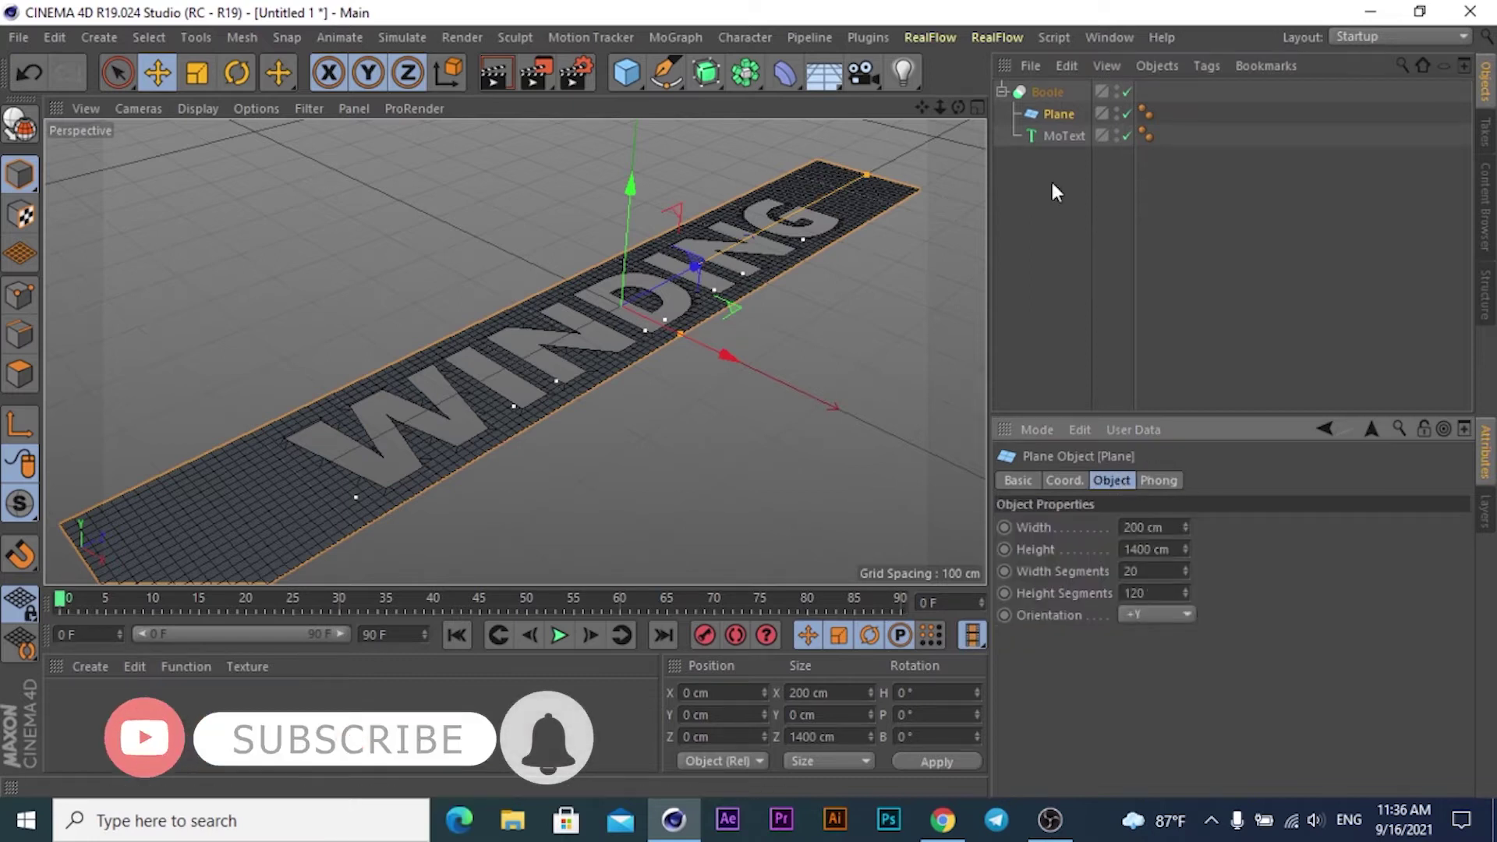
click(1051, 90)
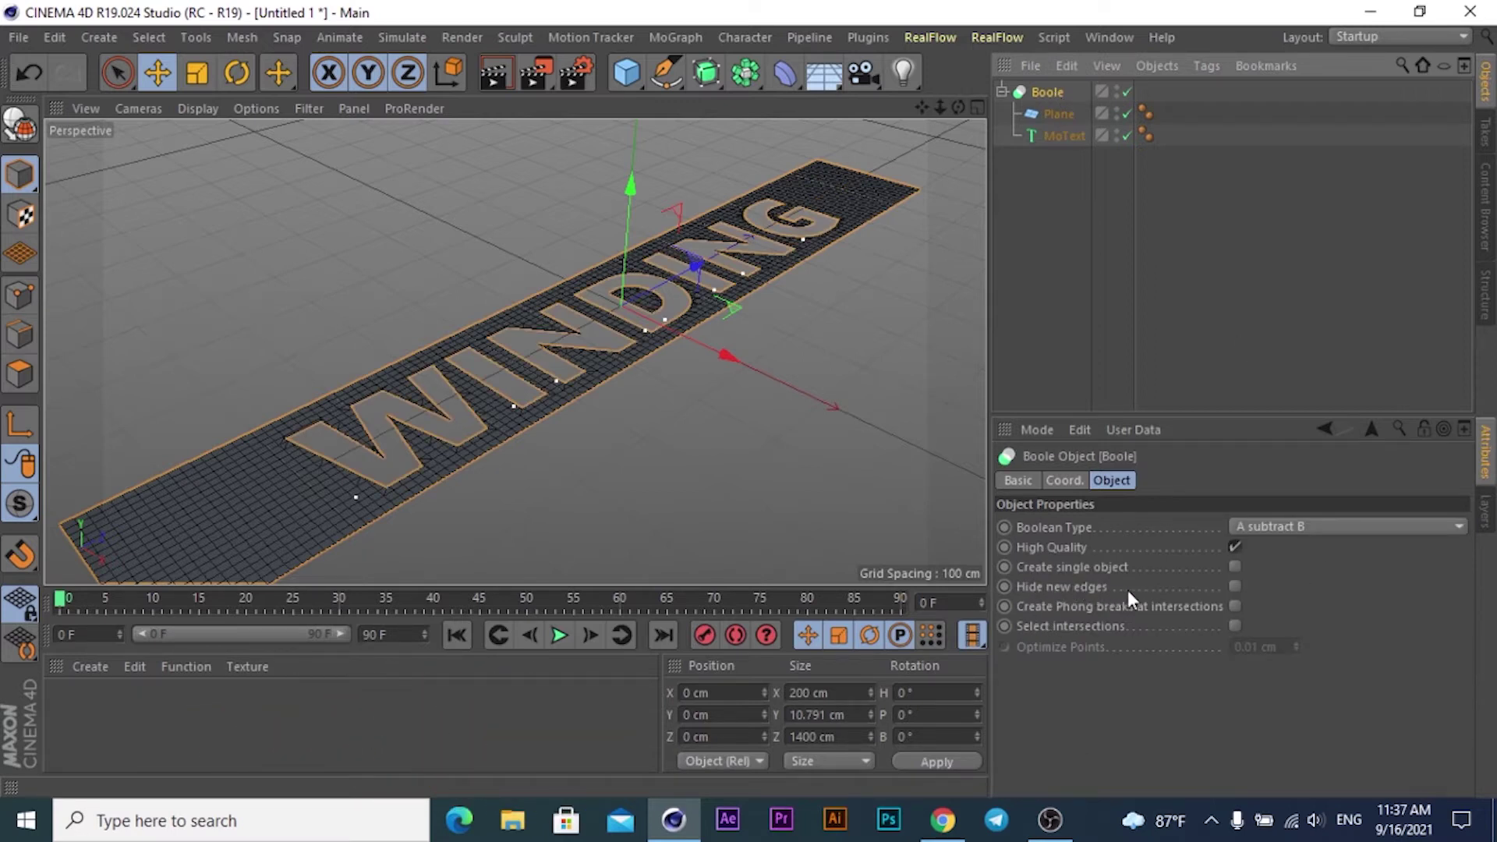
Enable Hide new edges on the Boole, inspect the cut letters, and select Plane and MoText
click(1233, 586)
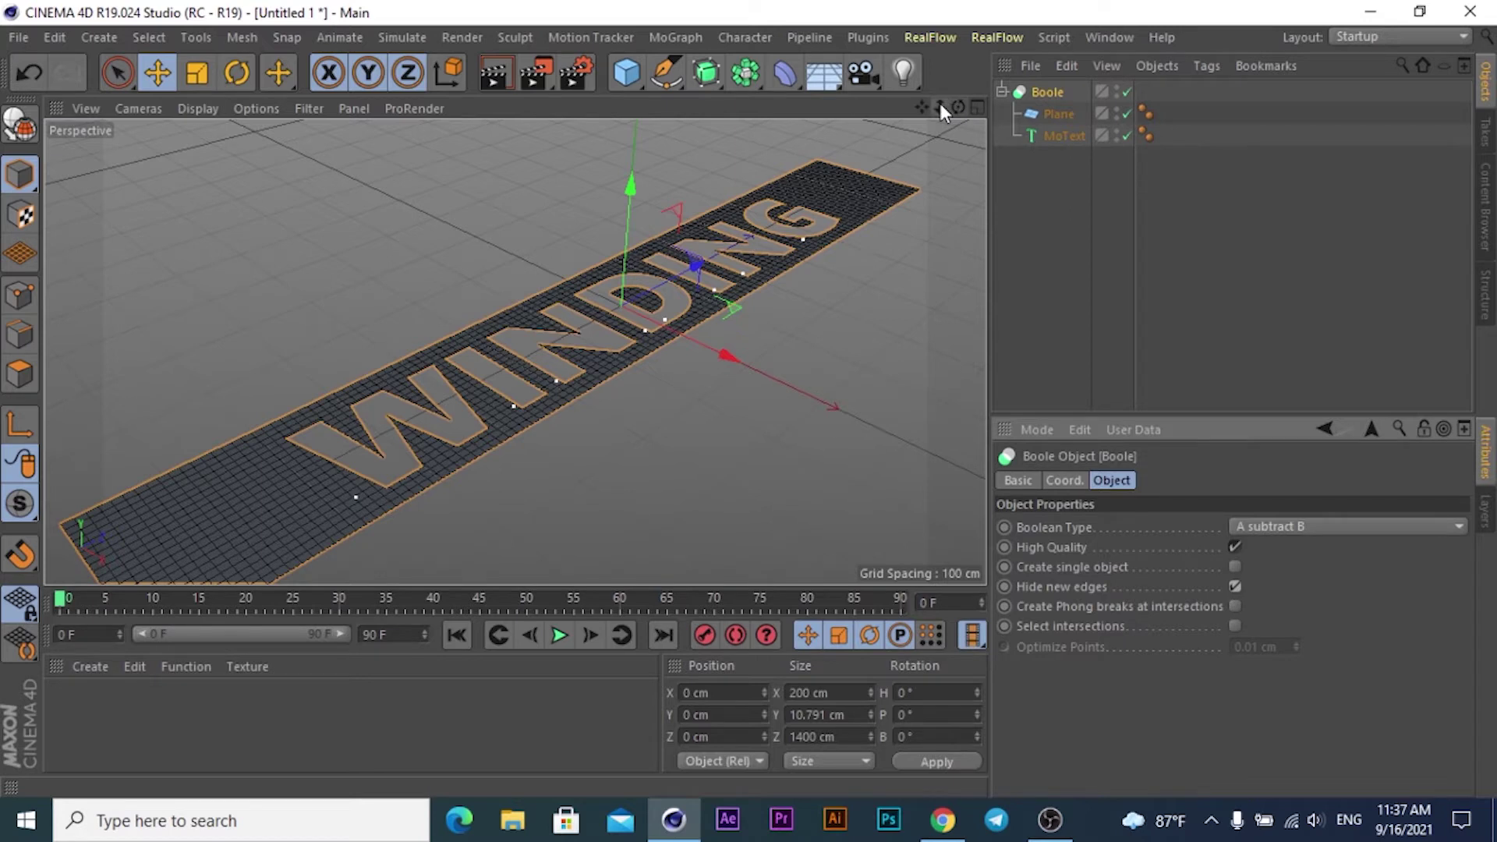
drag(957, 108, 750, 215)
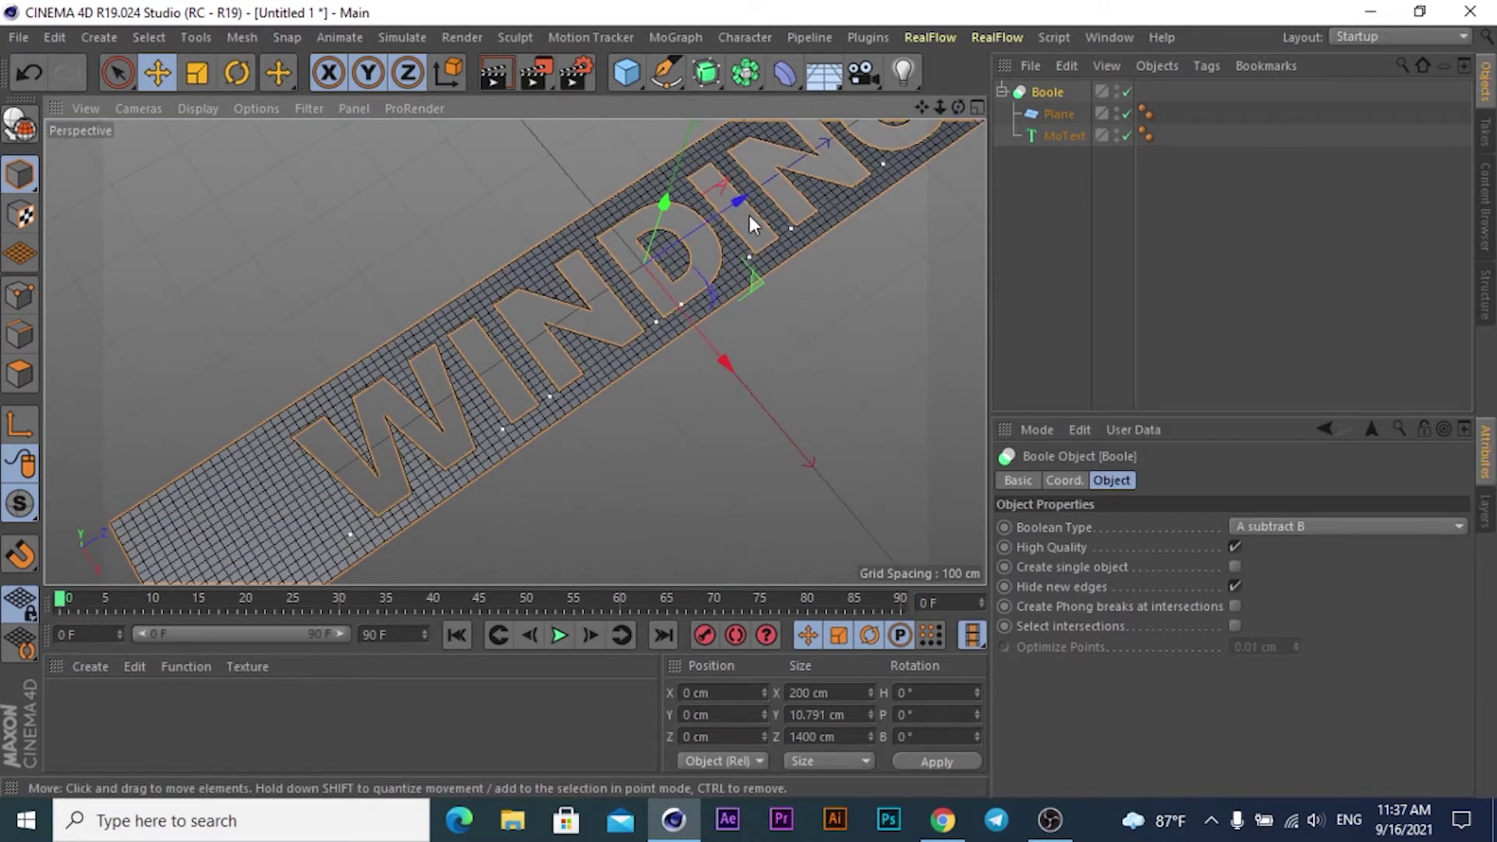
click(1234, 586)
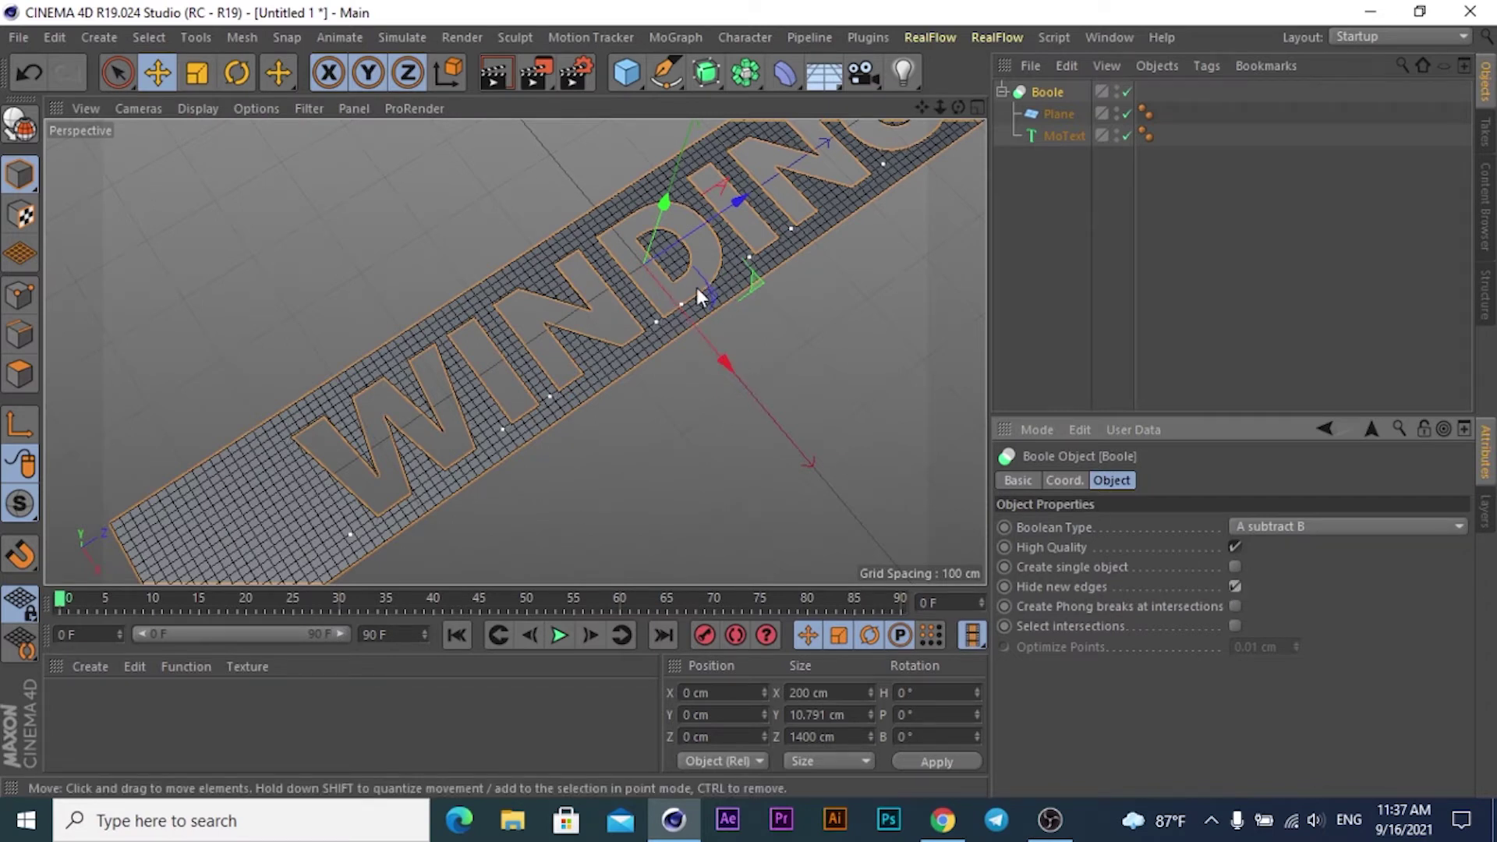
mouse_move(958, 107)
mouse_down()
mouse_move(888, 125)
mouse_move(947, 113)
mouse_up()
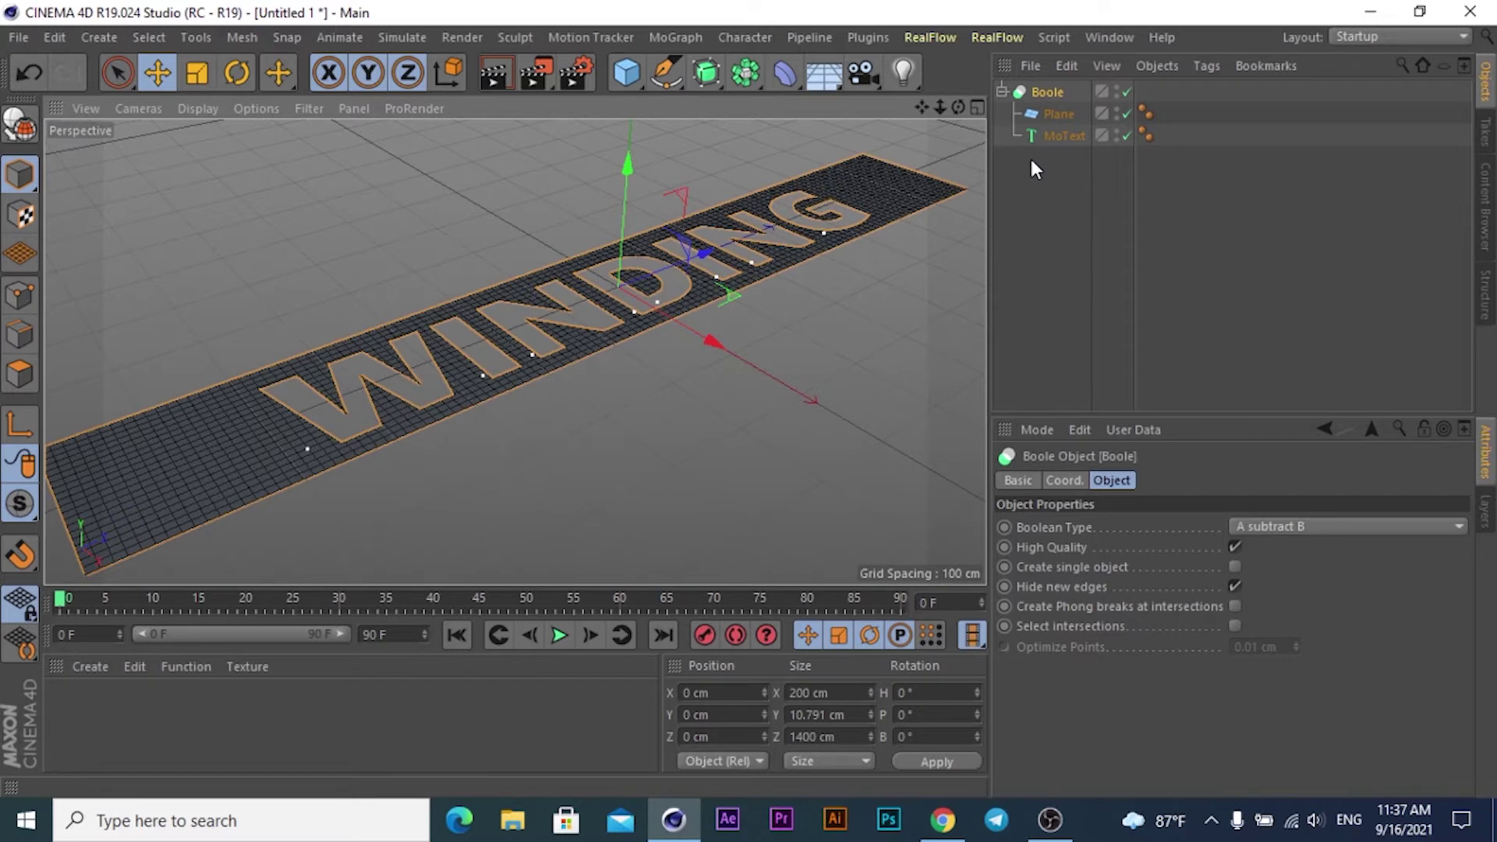
drag(1033, 167, 1061, 108)
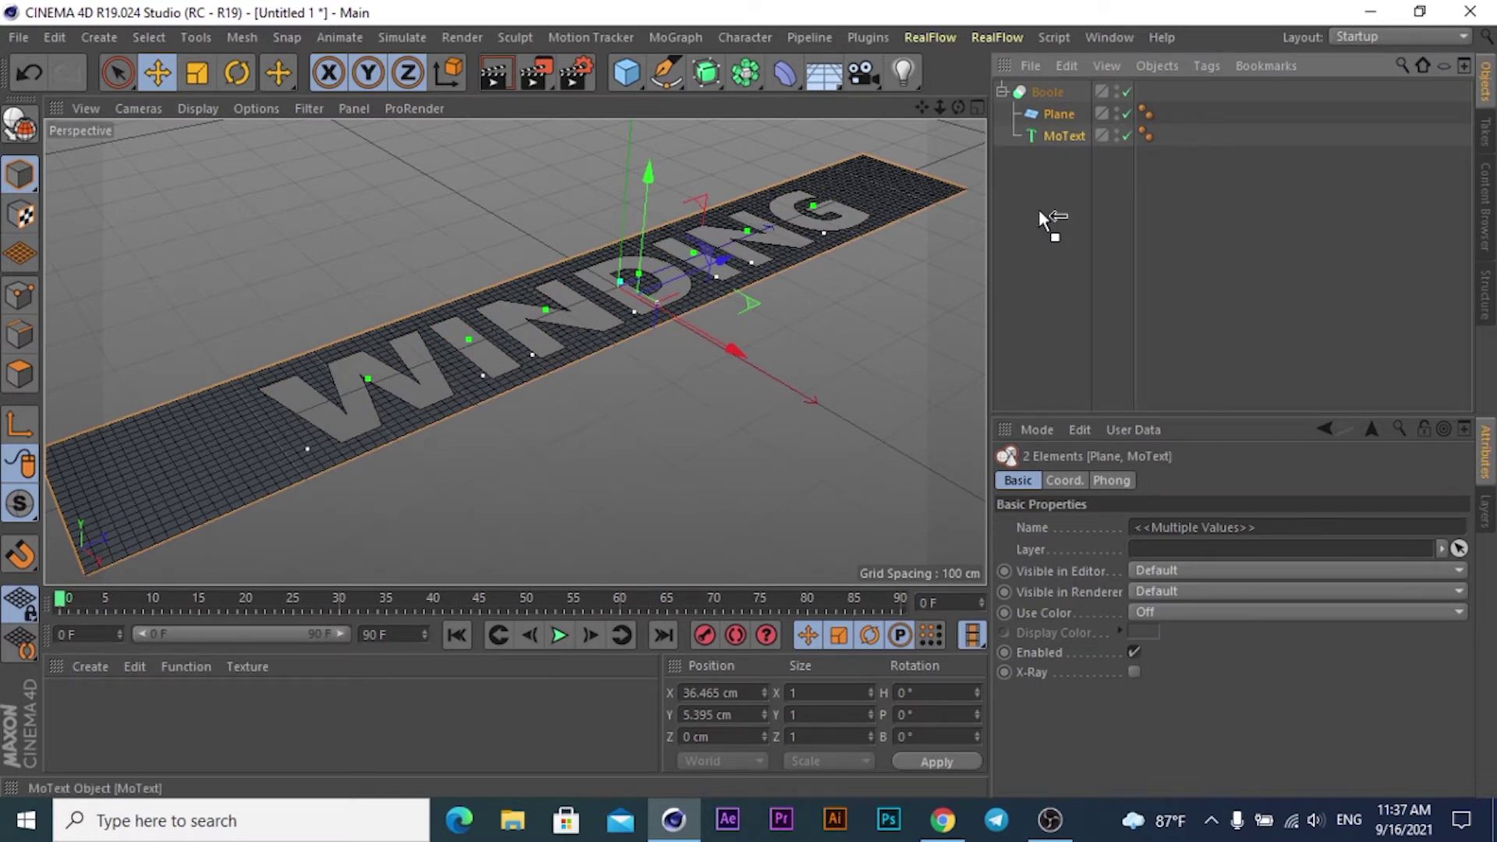
Duplicate the Plane and MoText out of the Boole and disable both copies
ctrl+drag(1037, 208, 1038, 210)
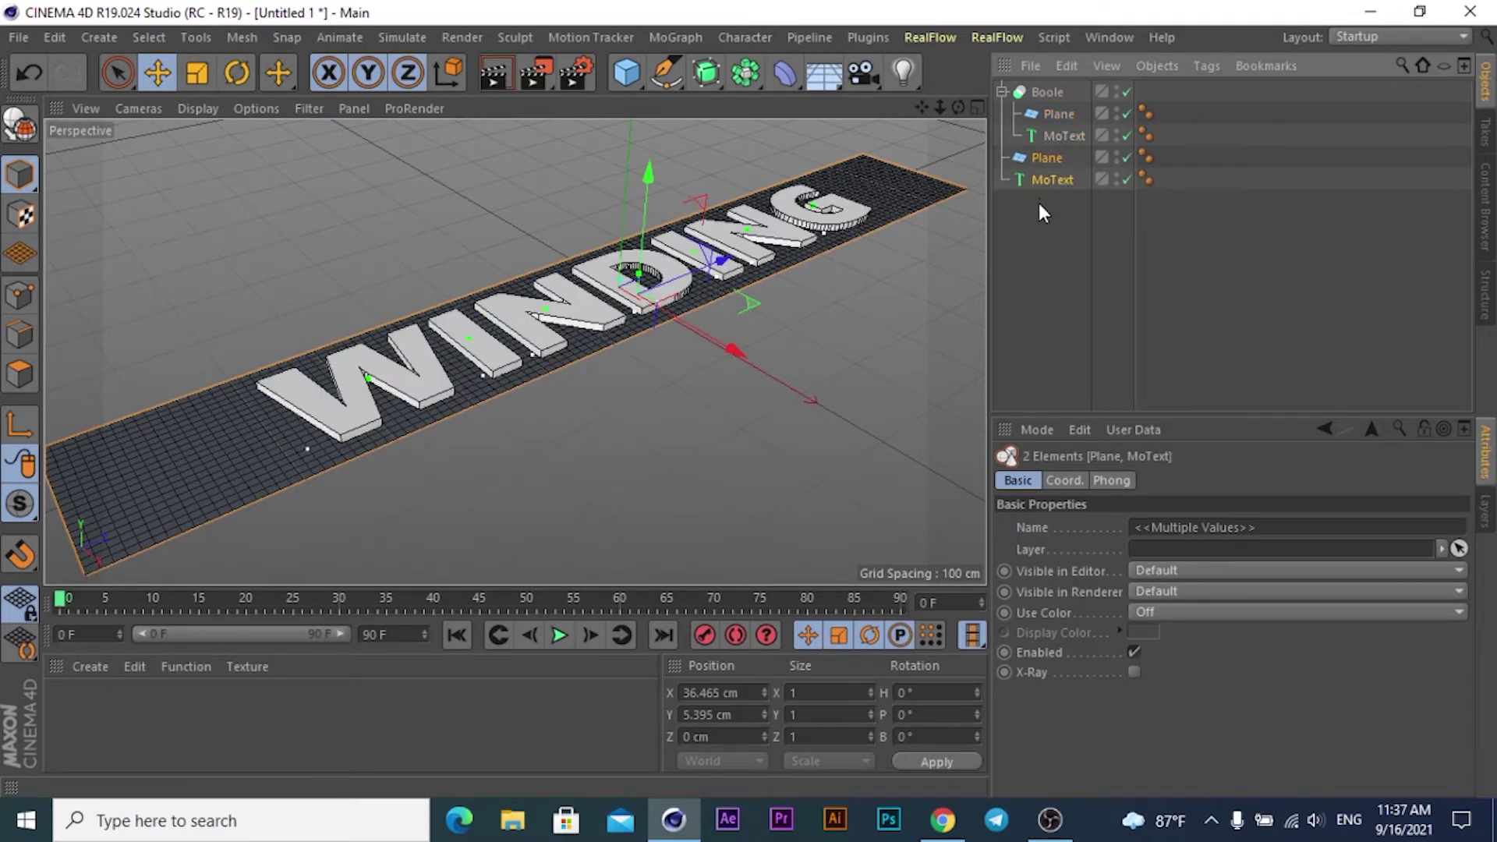
click(1127, 158)
click(1127, 179)
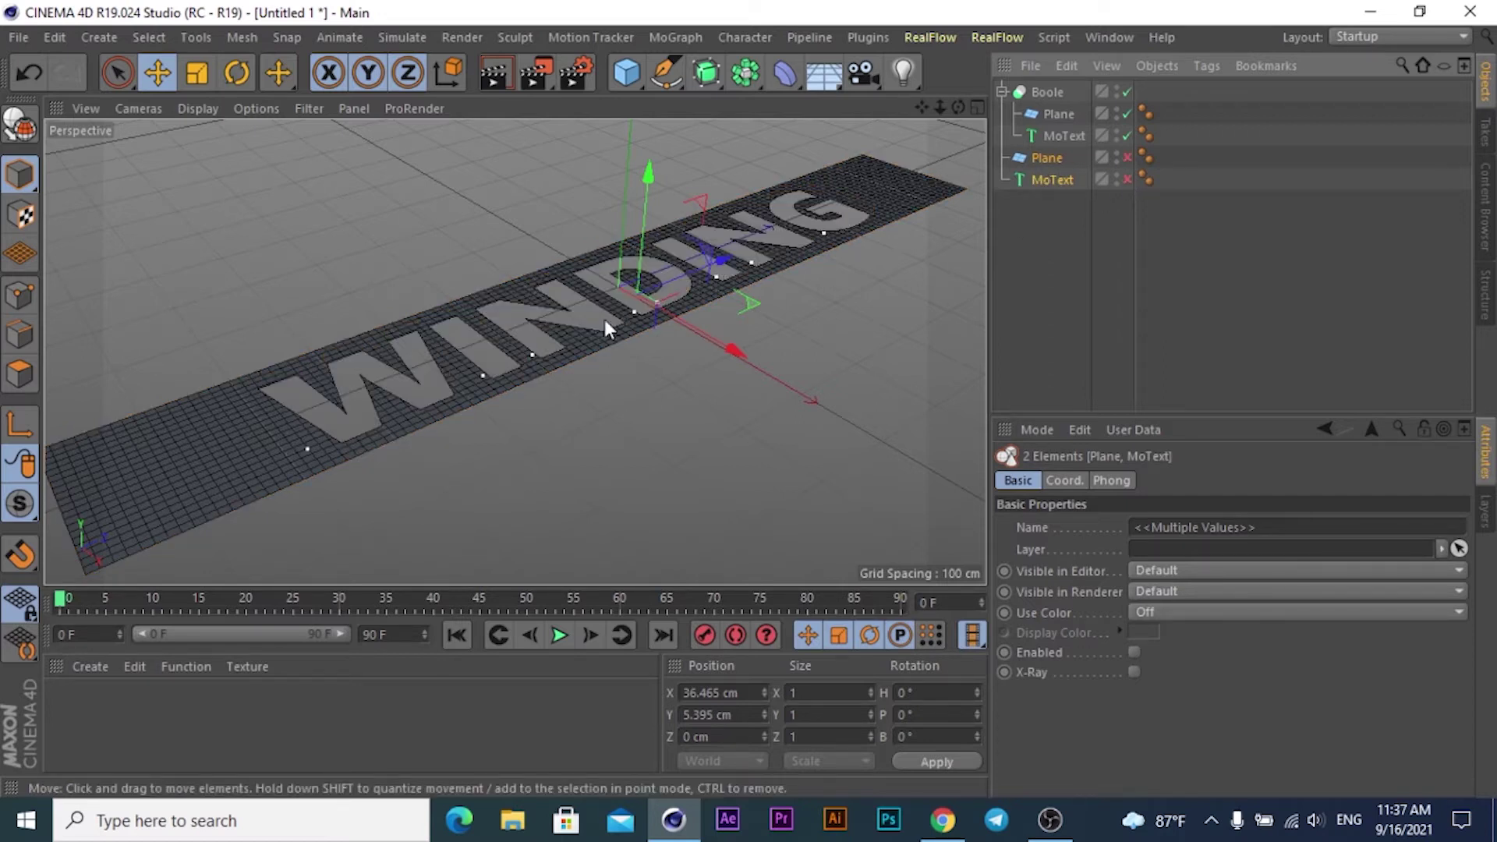
Make the Boole editable and connect its children into one object, Boole.1
click(1001, 91)
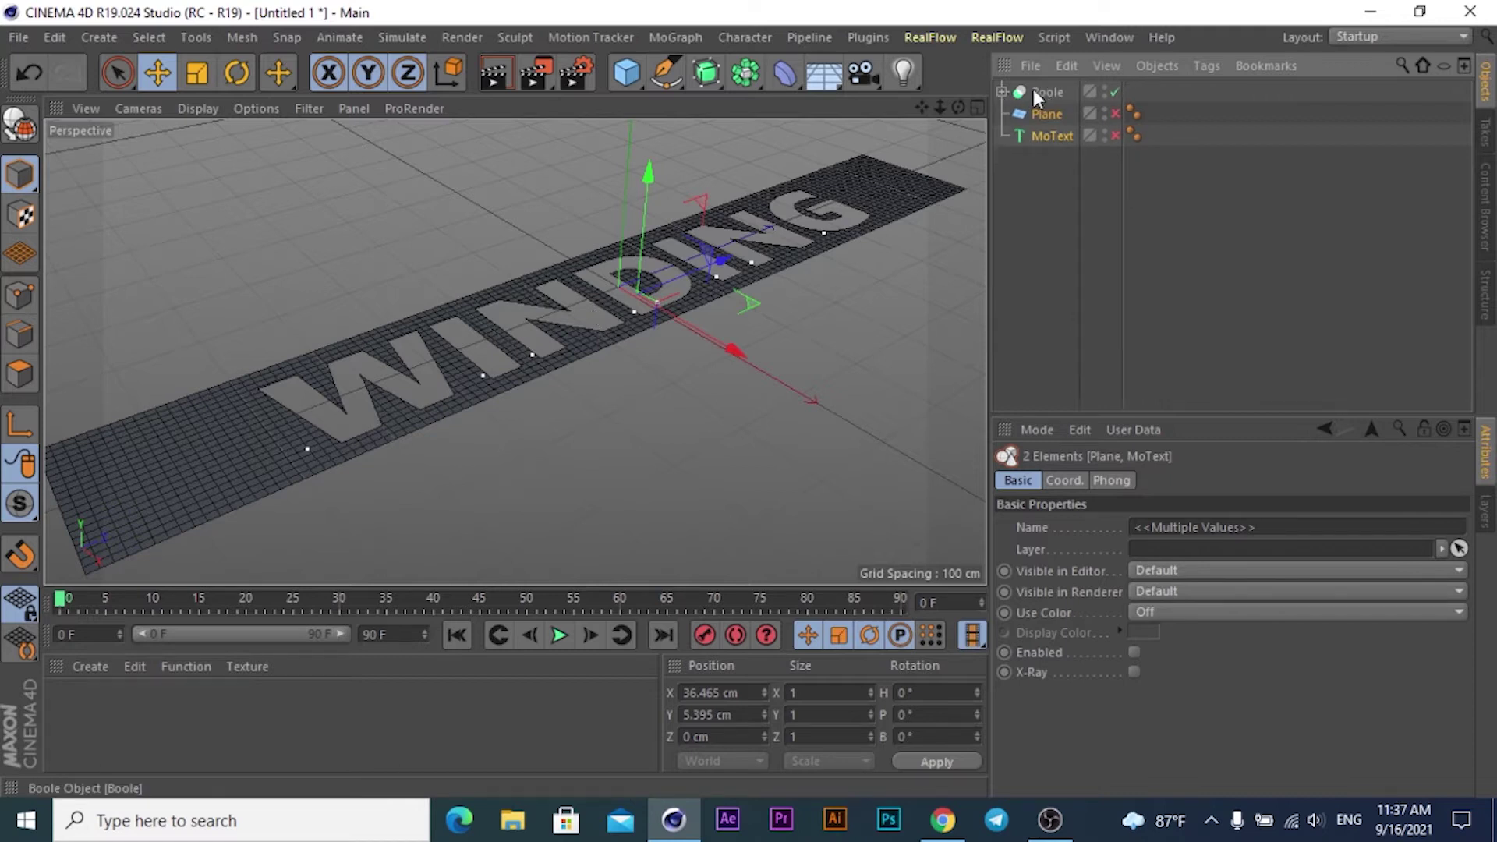
click(20, 123)
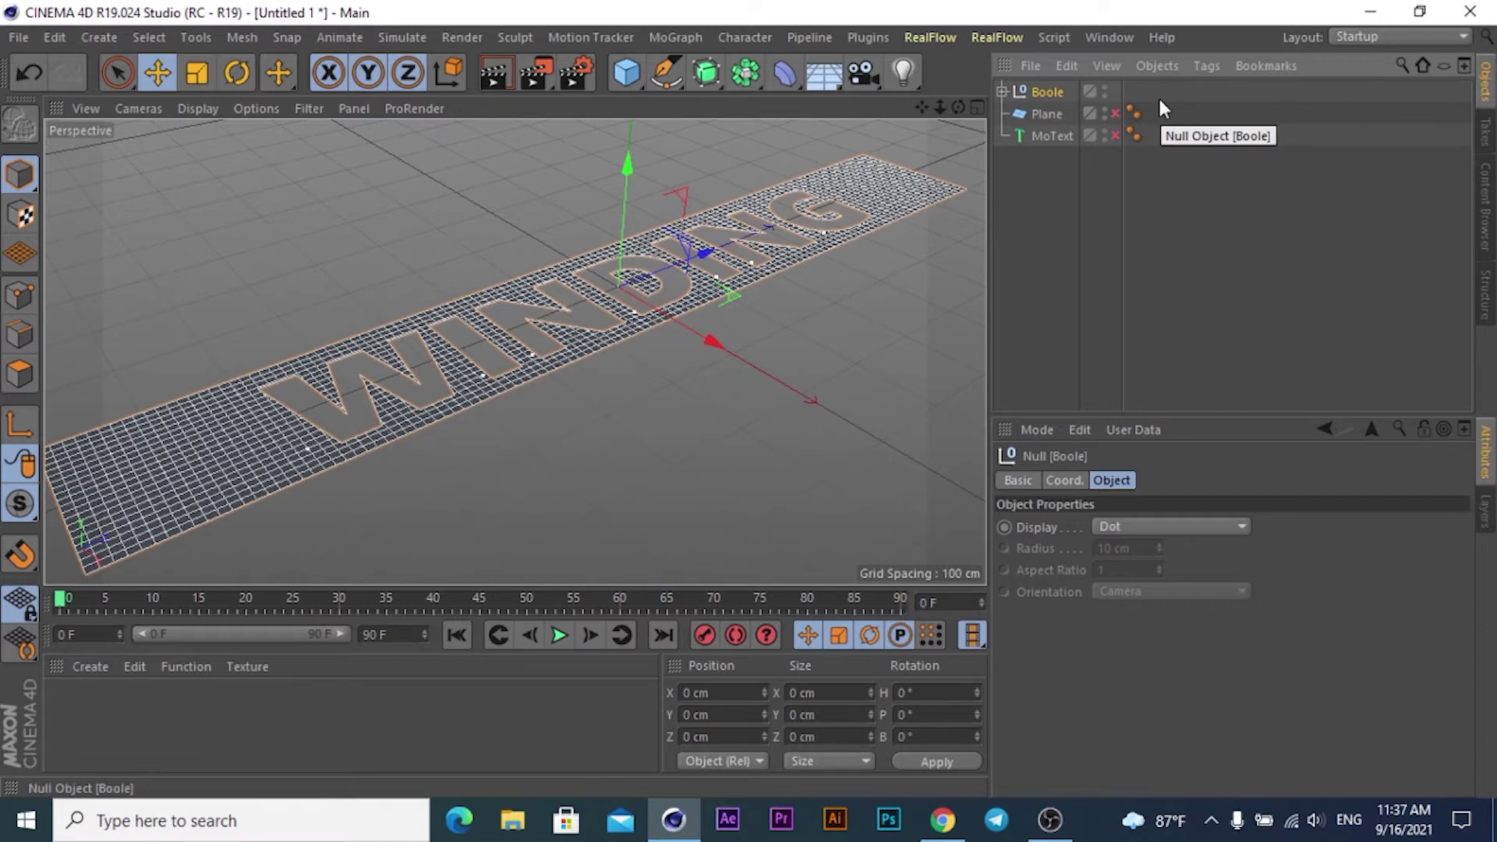
right_click(1047, 88)
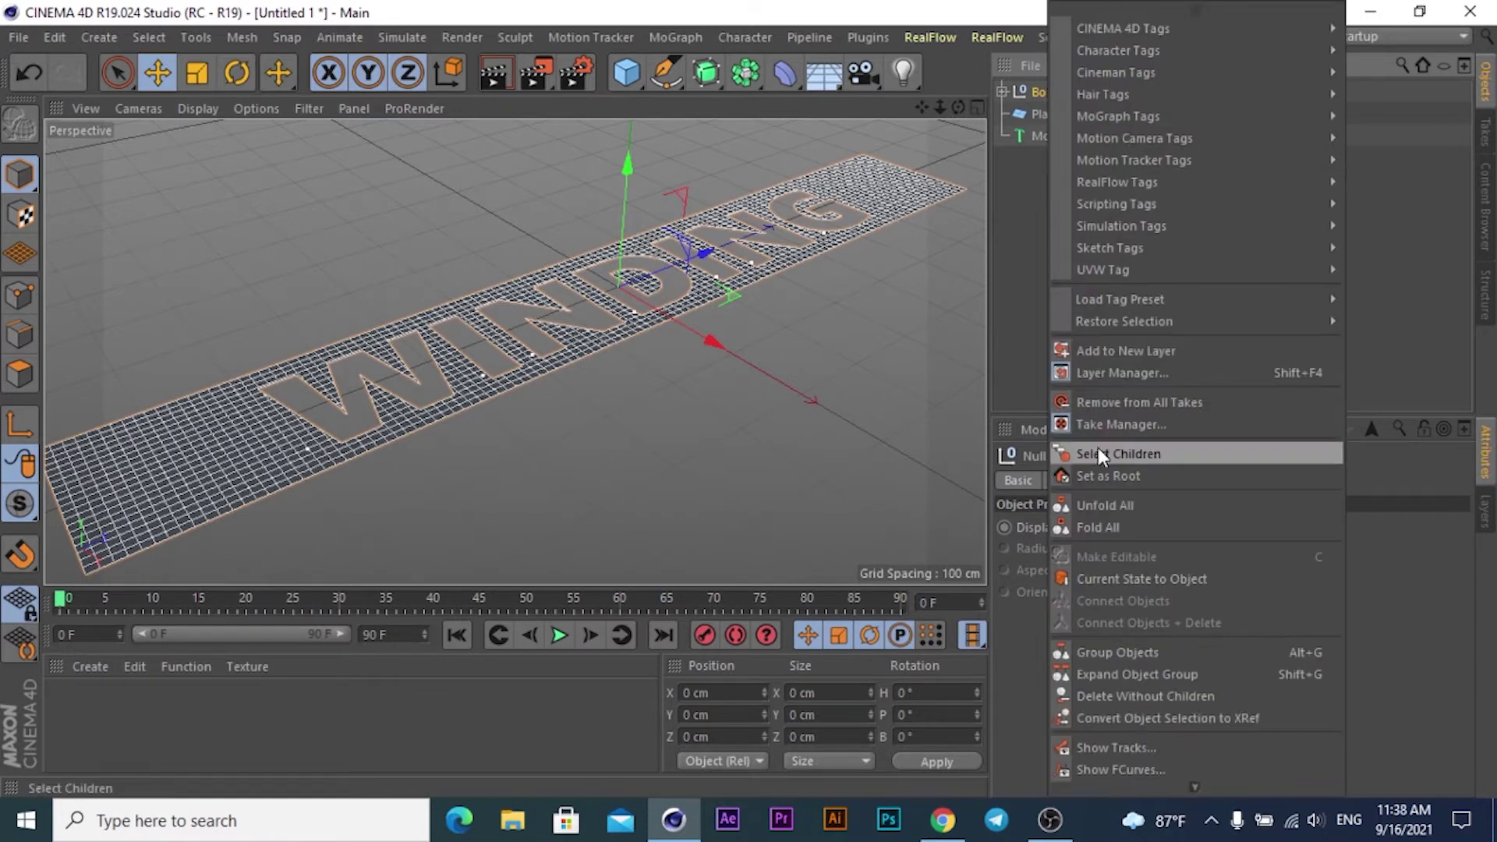
click(1098, 449)
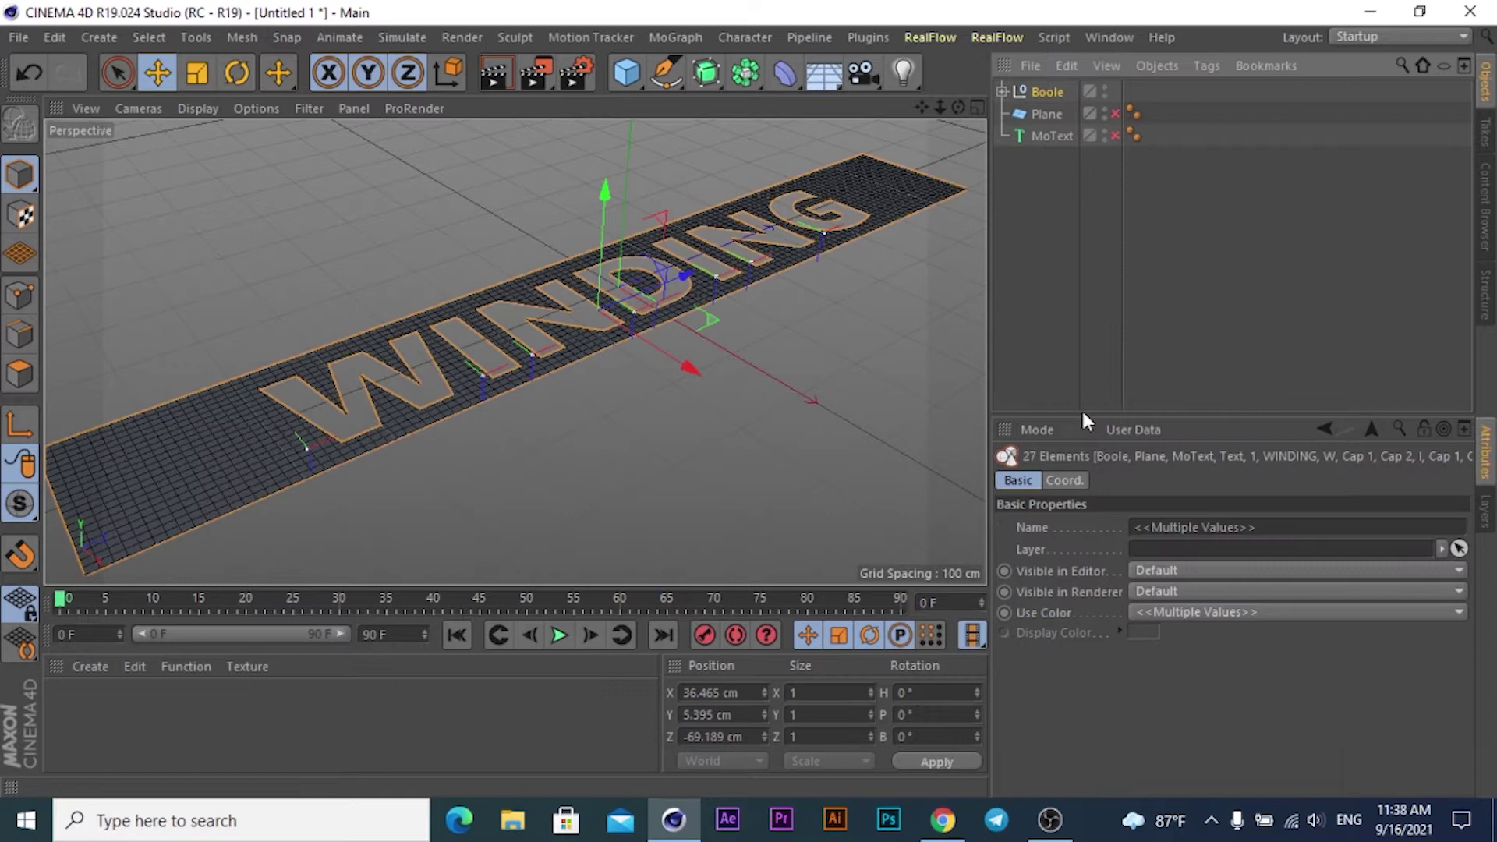
right_click(1046, 89)
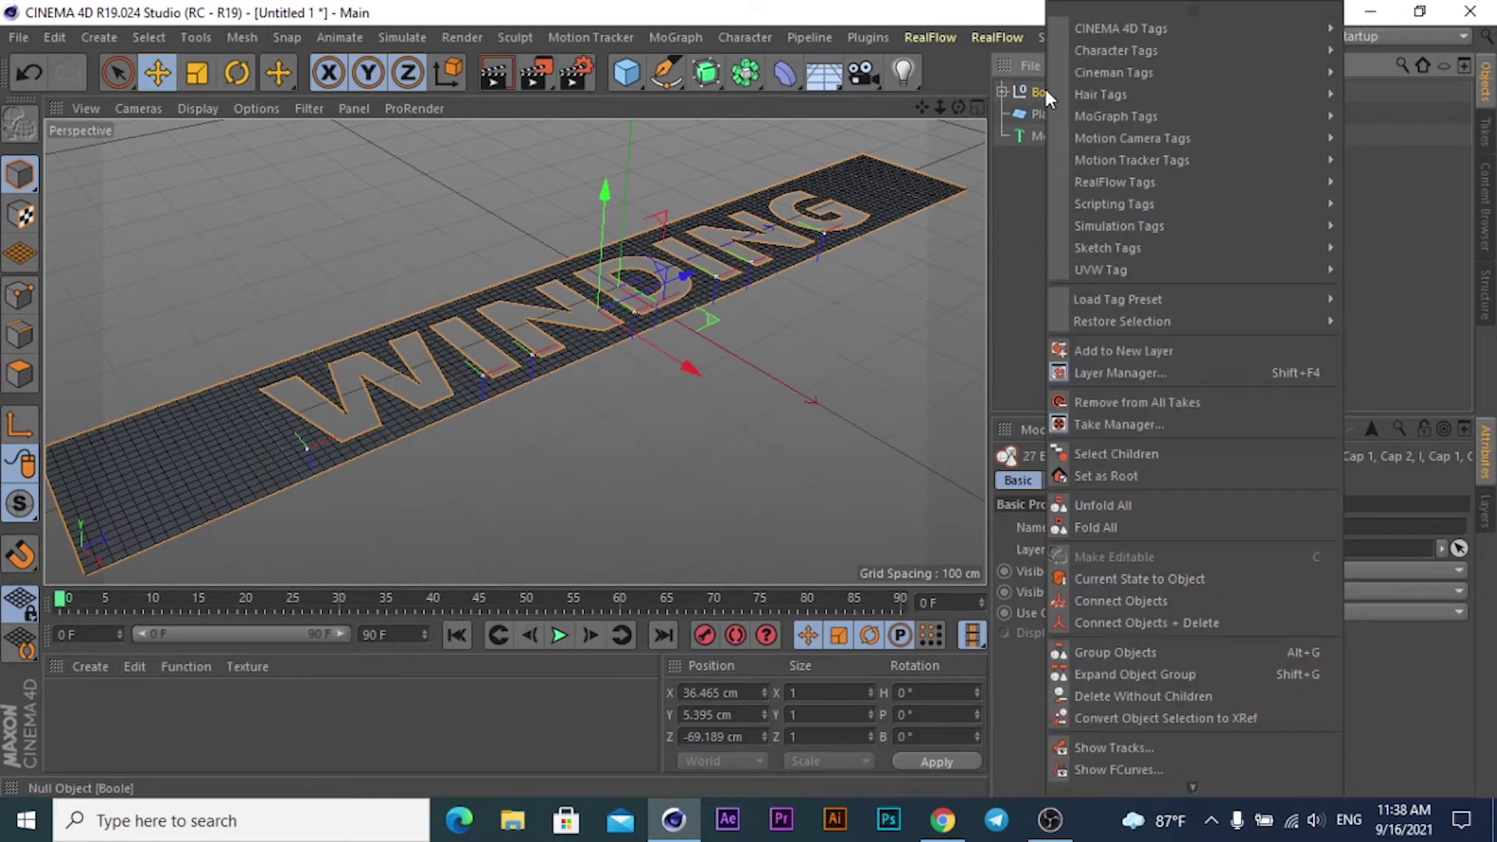
click(1090, 621)
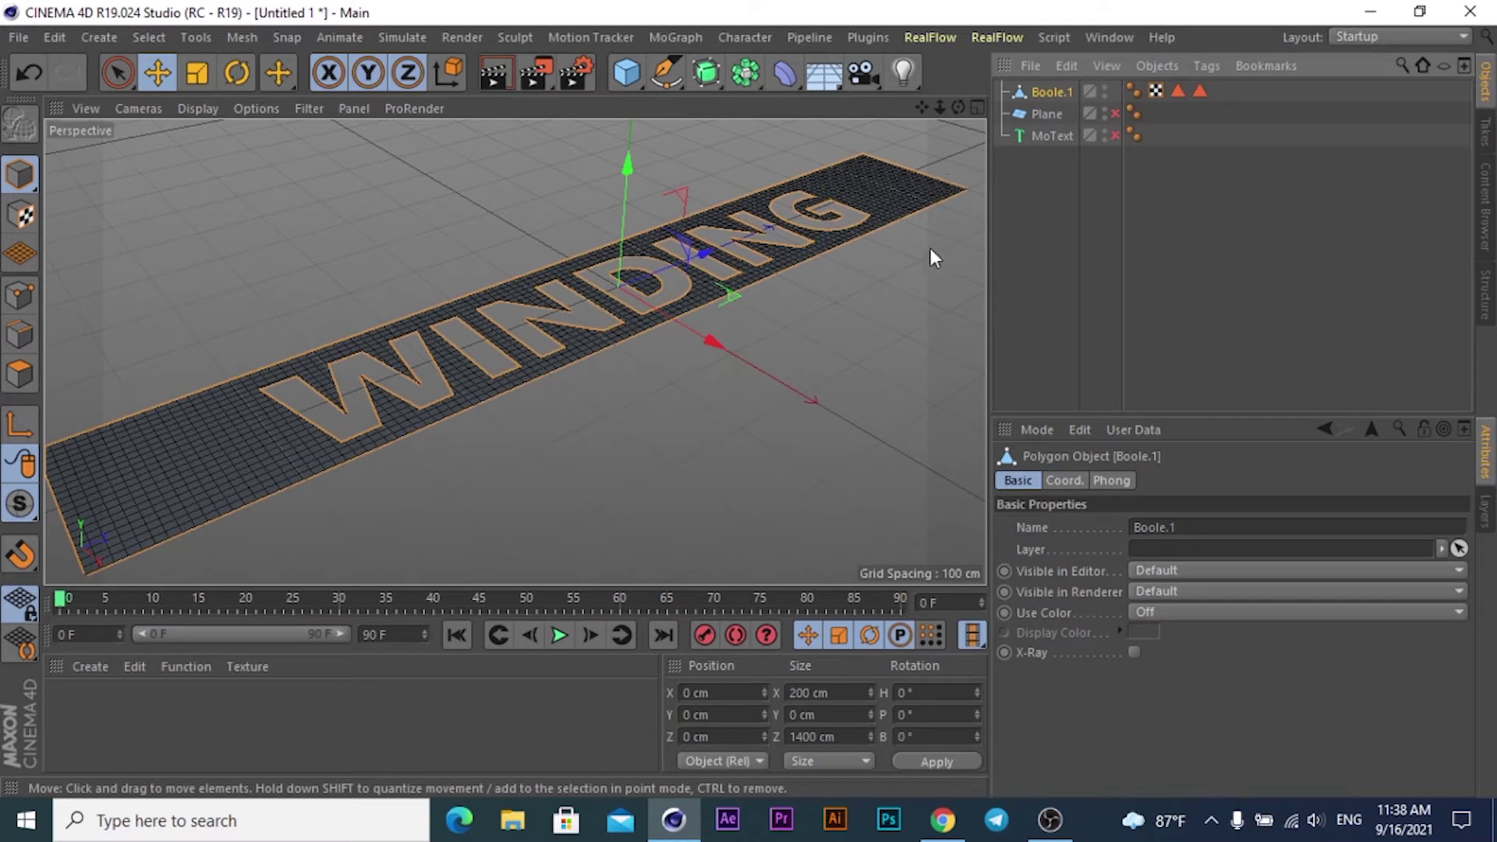
Add a Bend deformer as a child of Boole.1
click(948, 134)
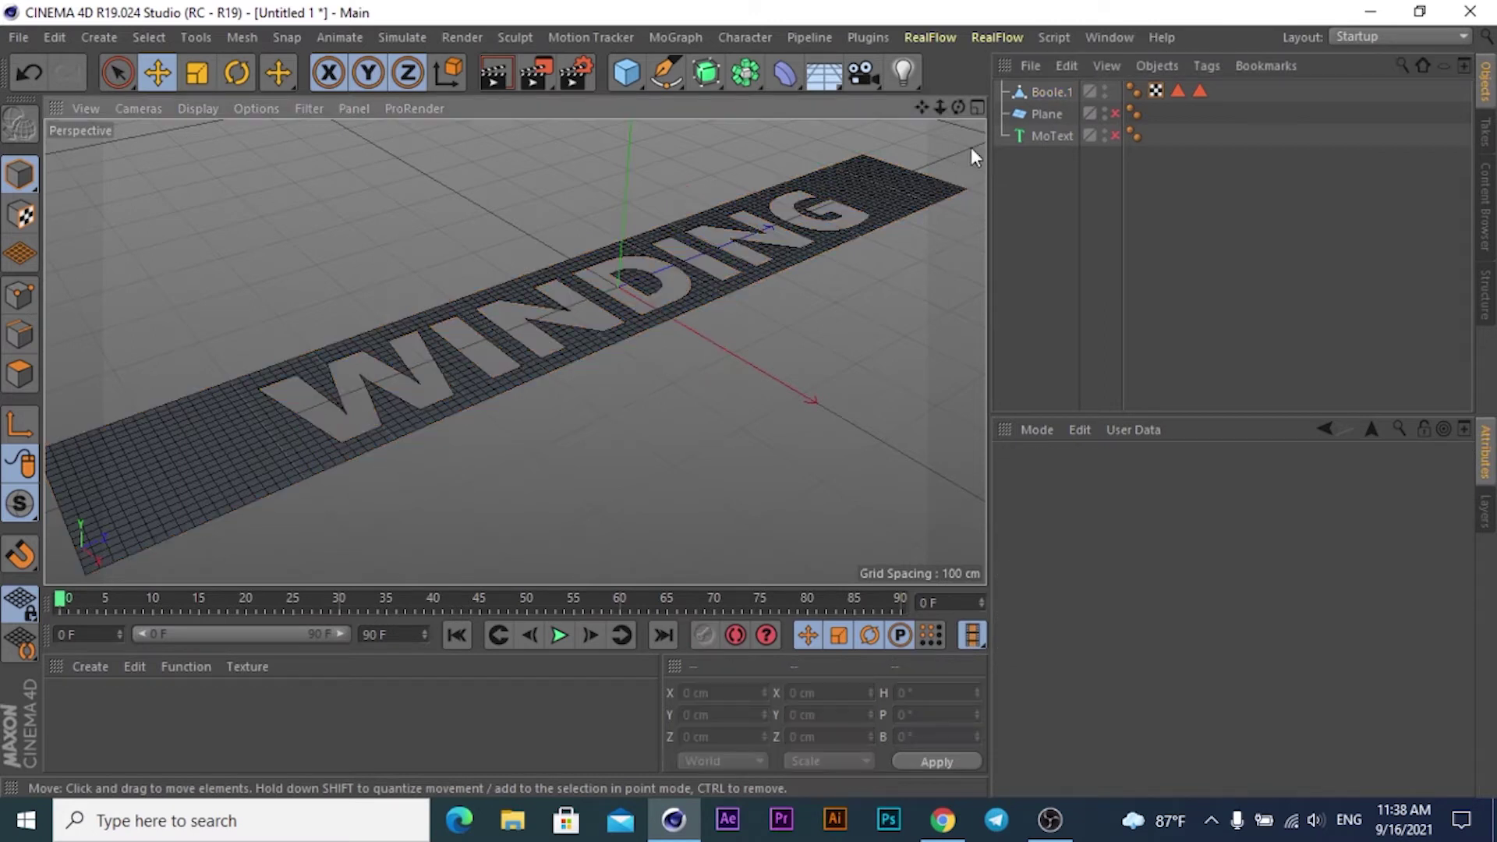
scroll(756, 243, up, 3)
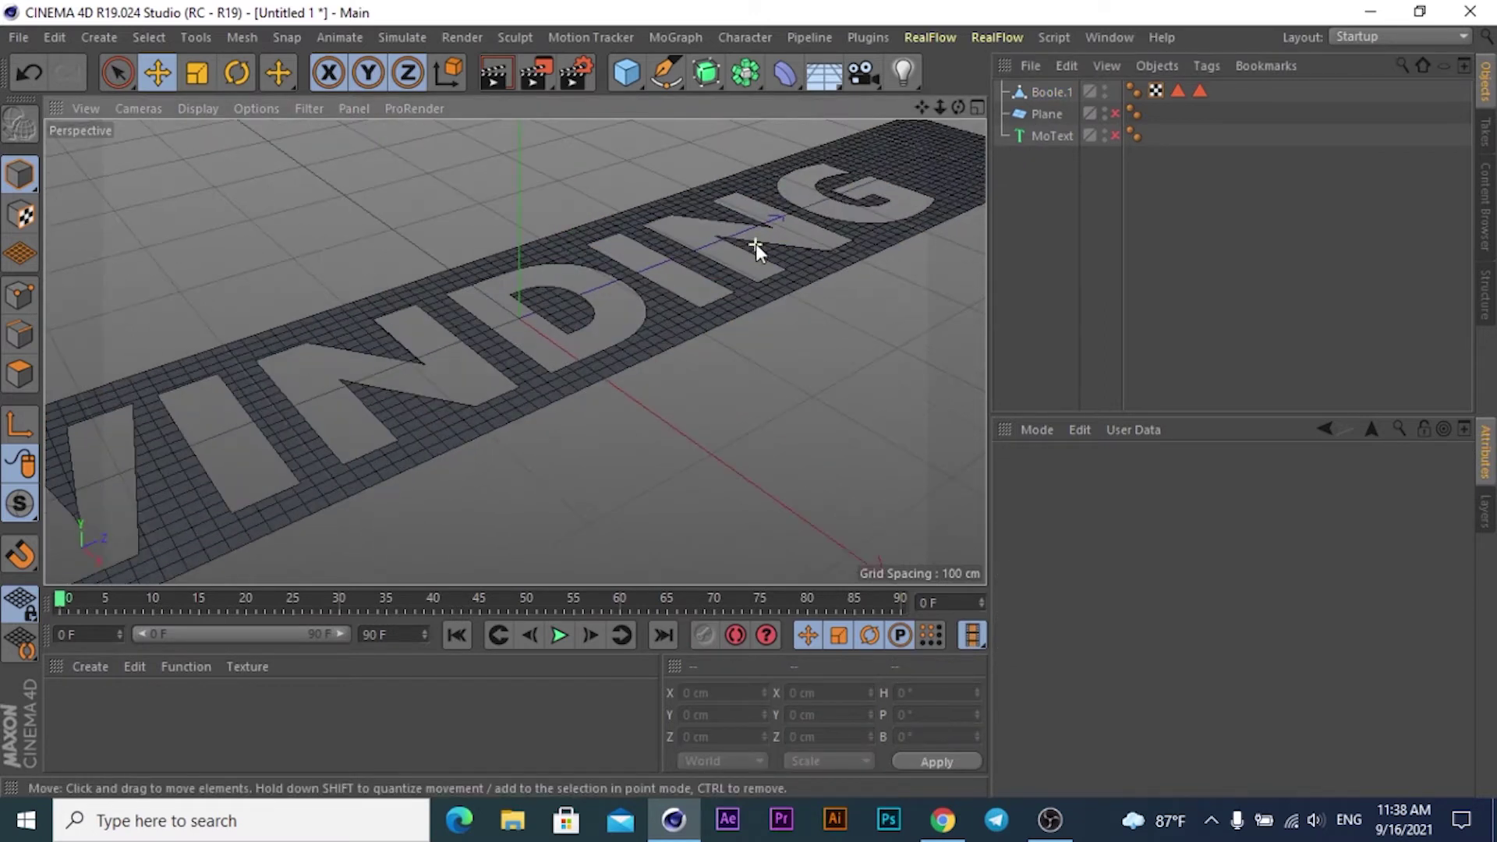
scroll(755, 243, down, 2)
scroll(756, 243, down, 2)
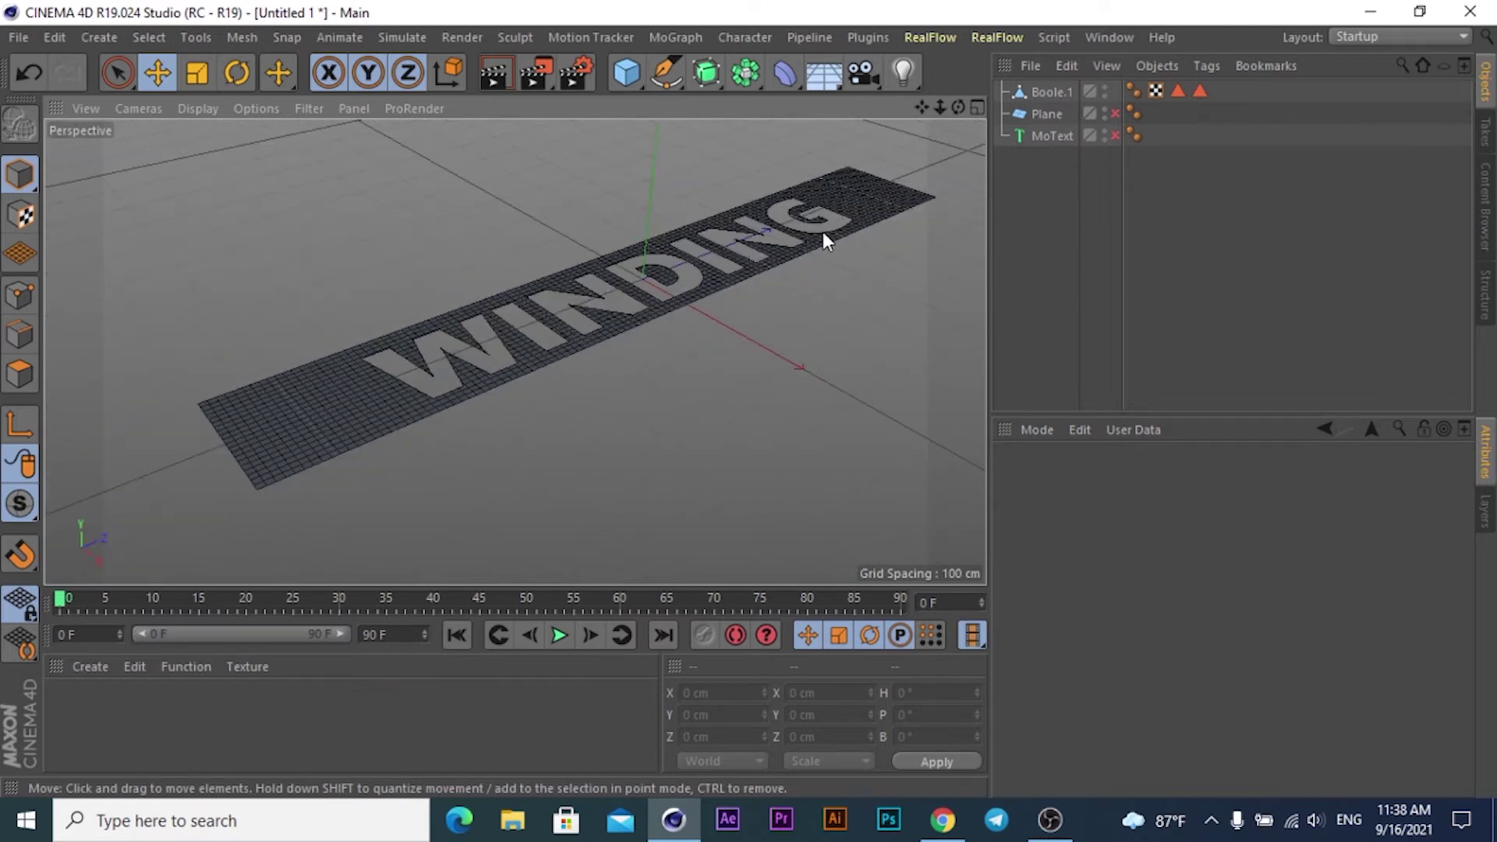
scroll(972, 157, up, 1)
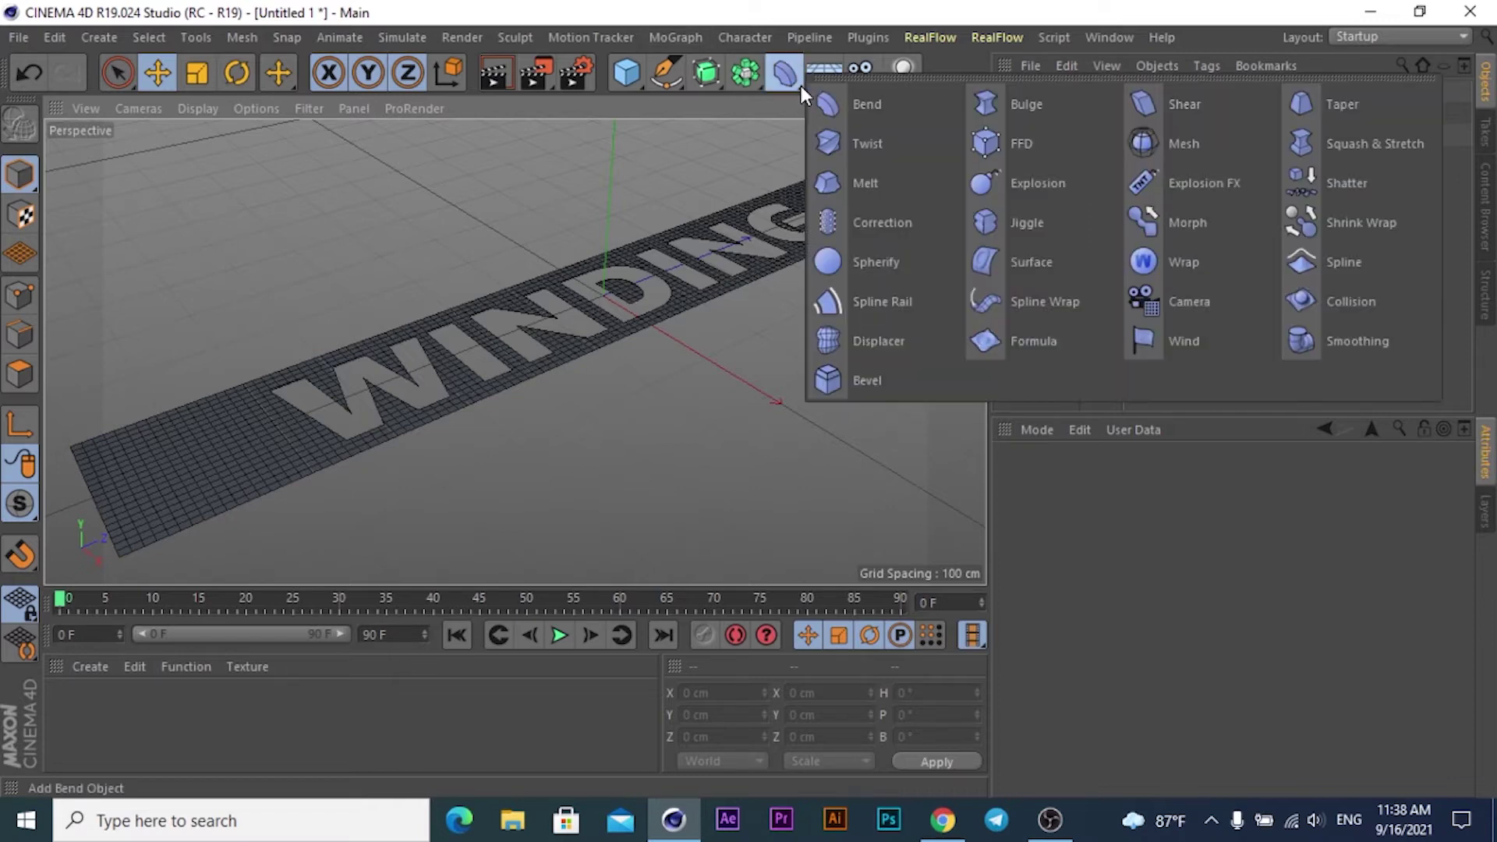
drag(801, 85, 863, 103)
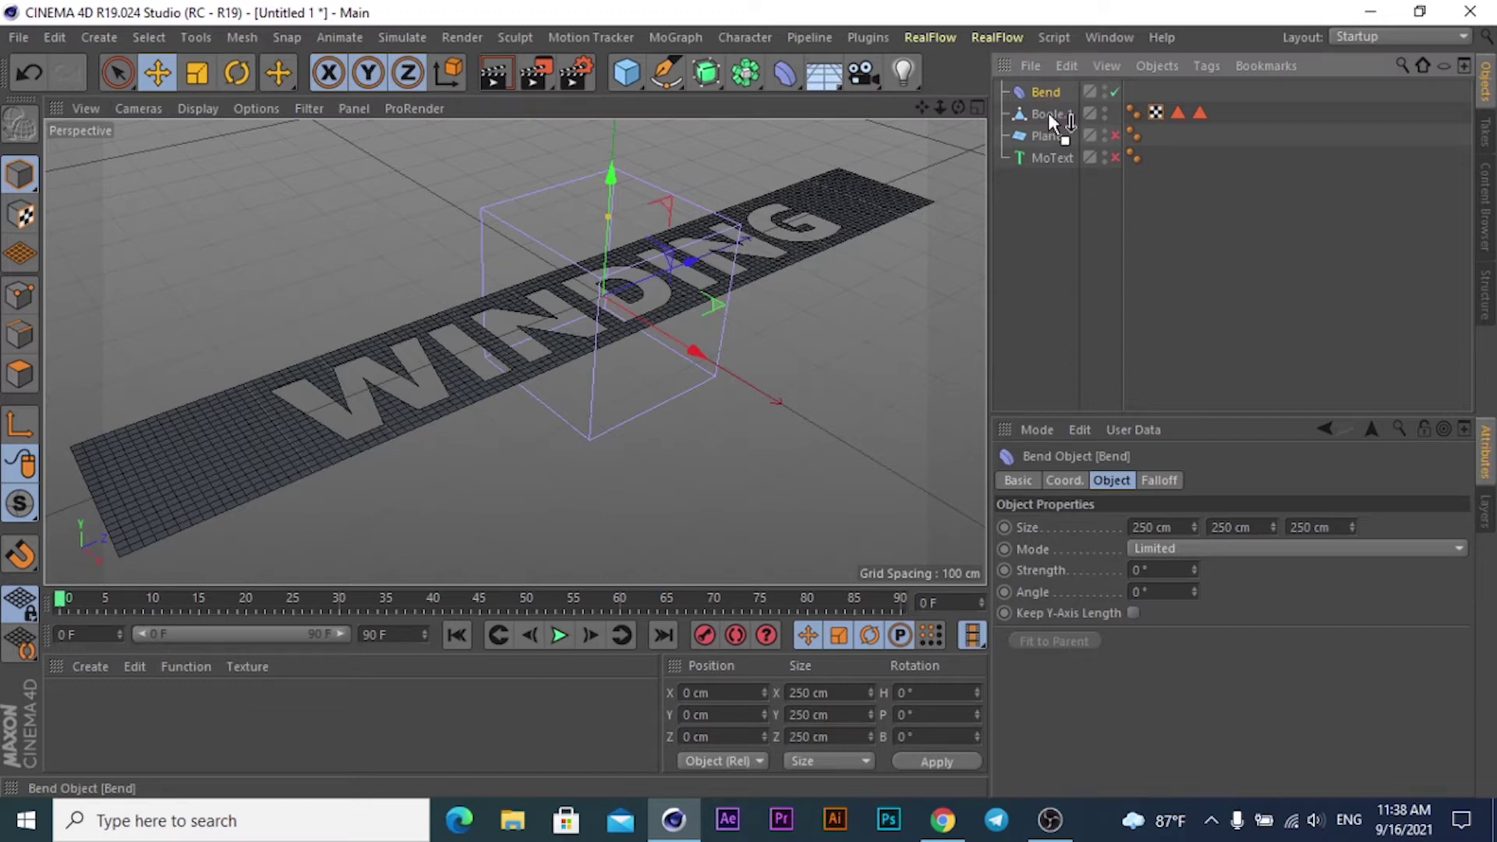
drag(1048, 113, 1048, 113)
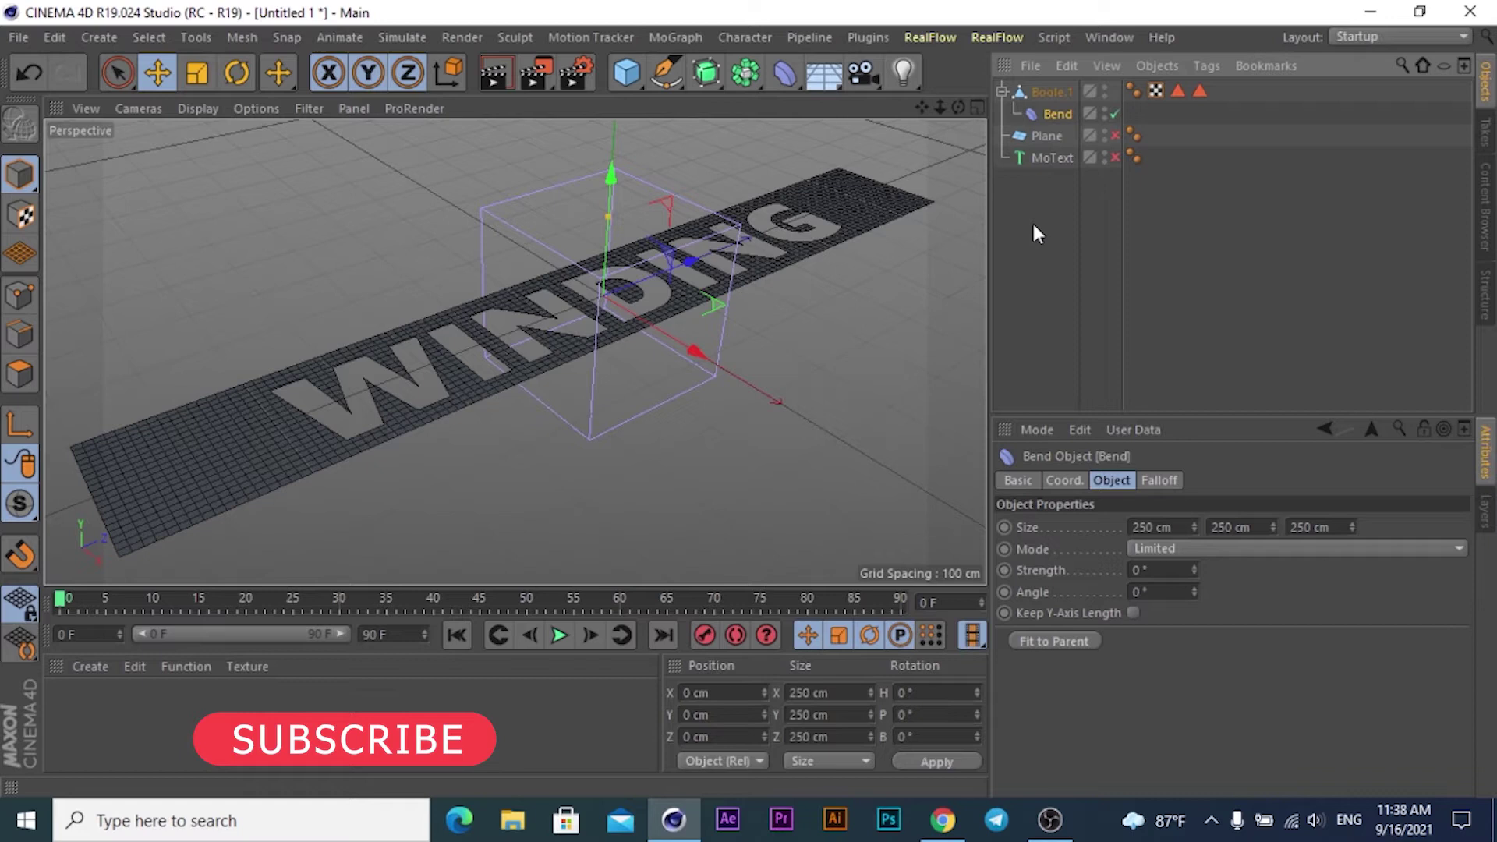
Rotate the Bend to heading -90° and bank -90°
click(244, 71)
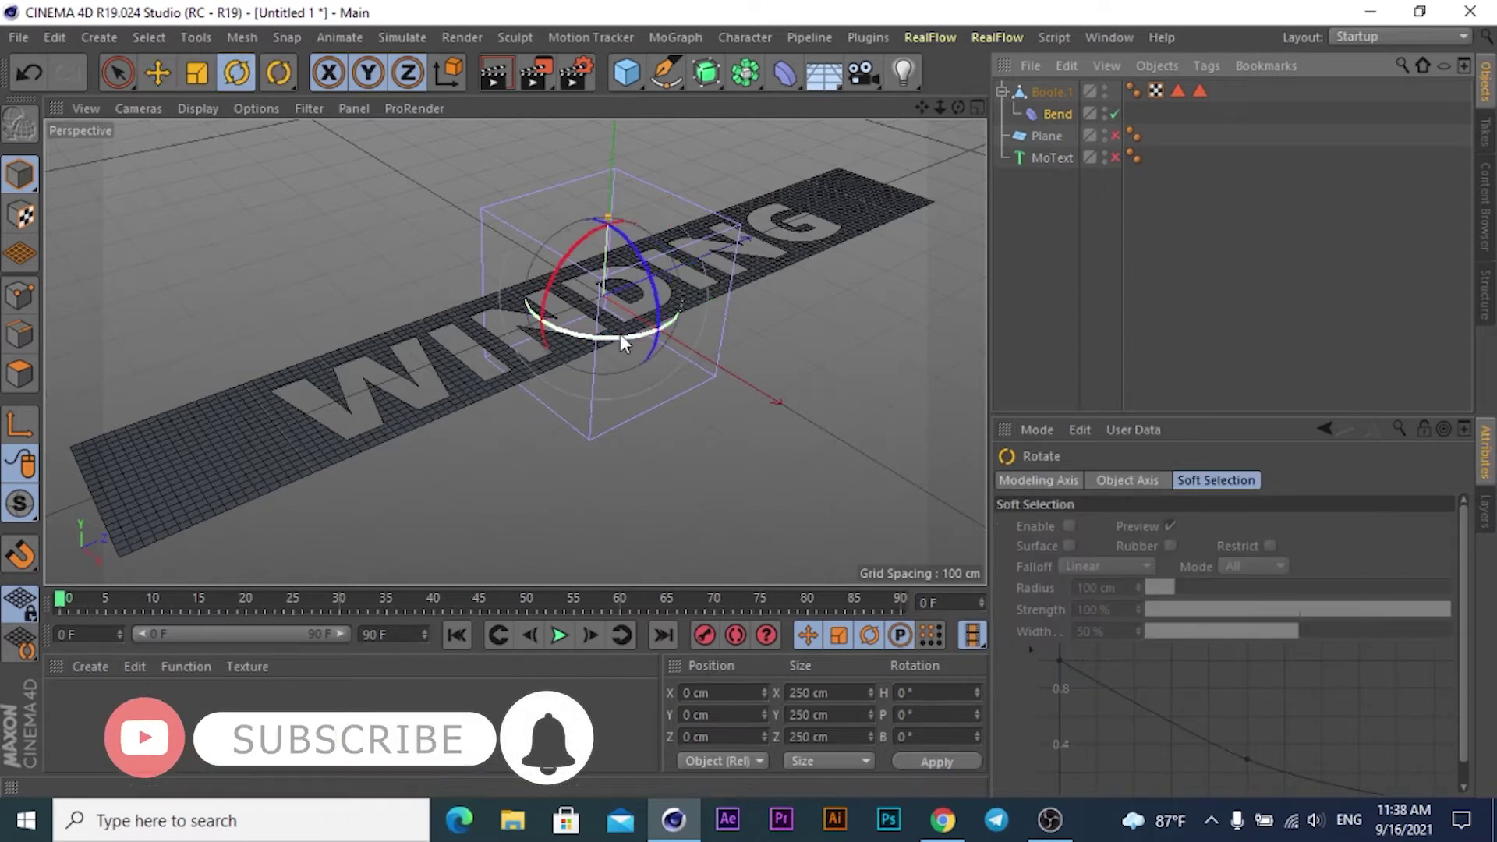
drag(620, 334, 523, 351)
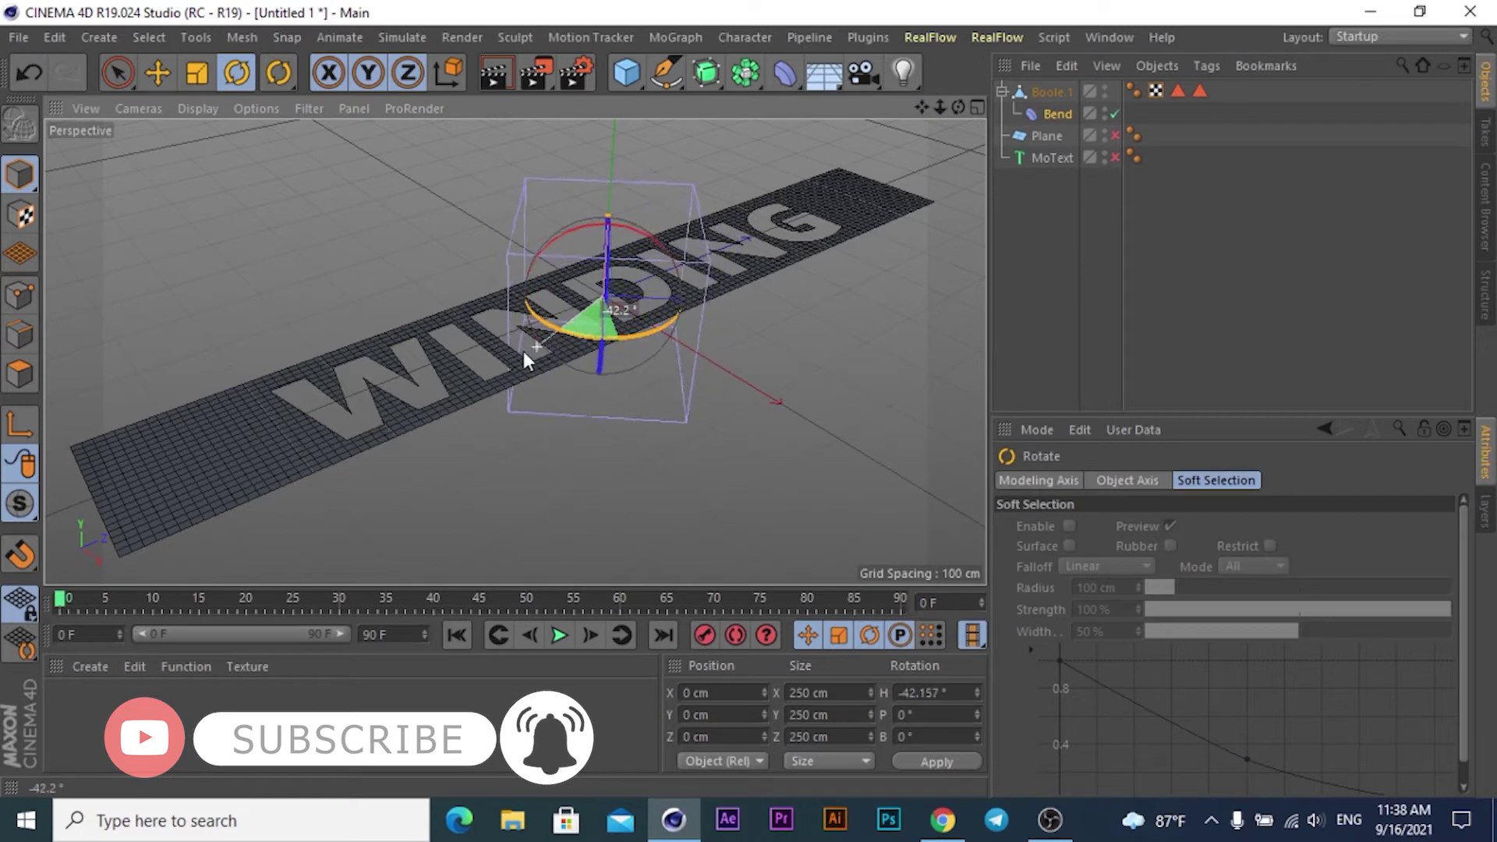
double_click(947, 692)
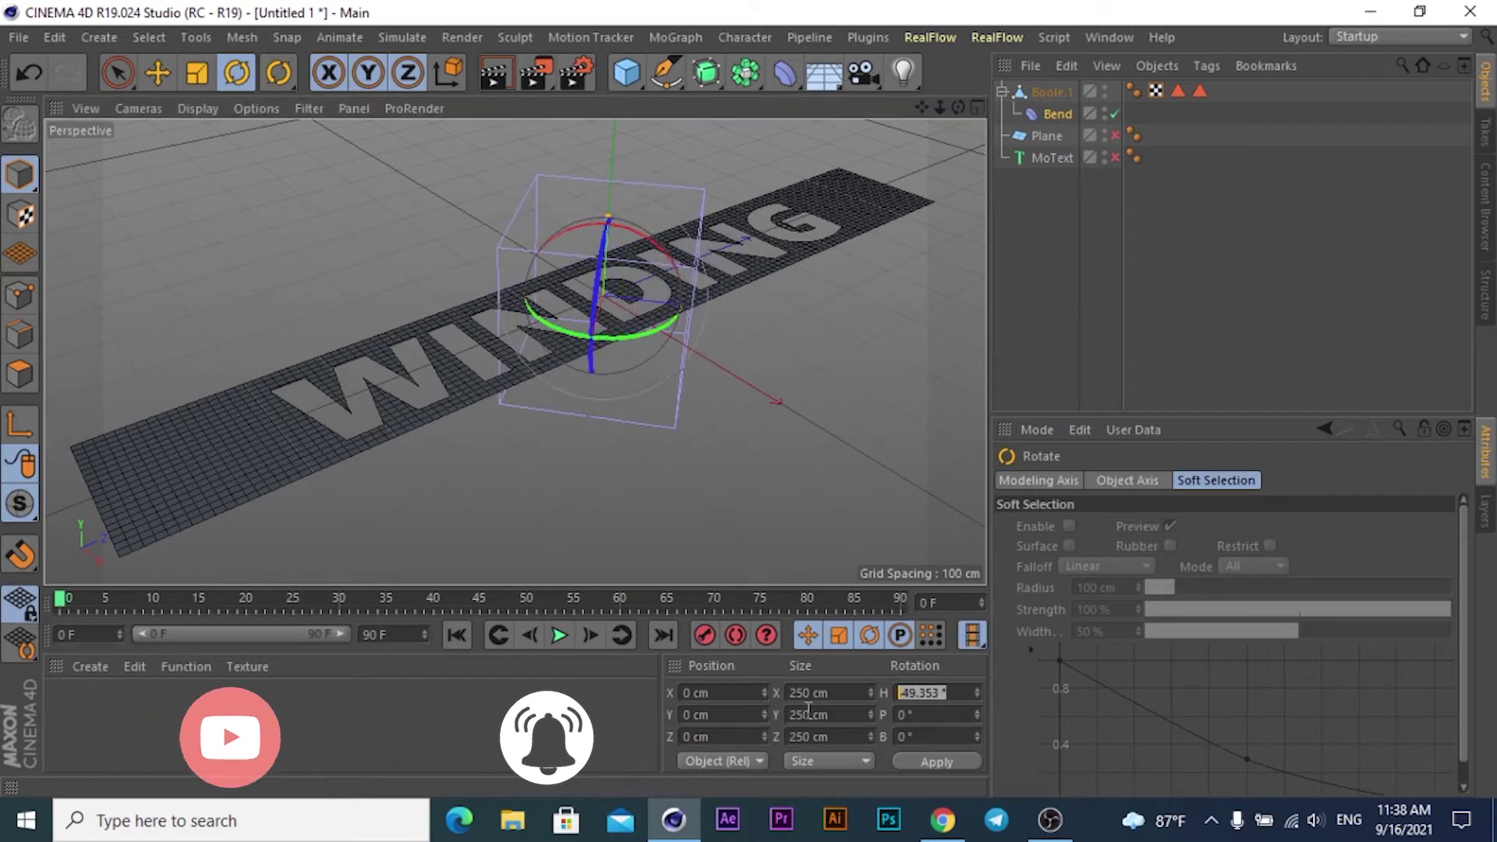
text(-90)
key(Return)
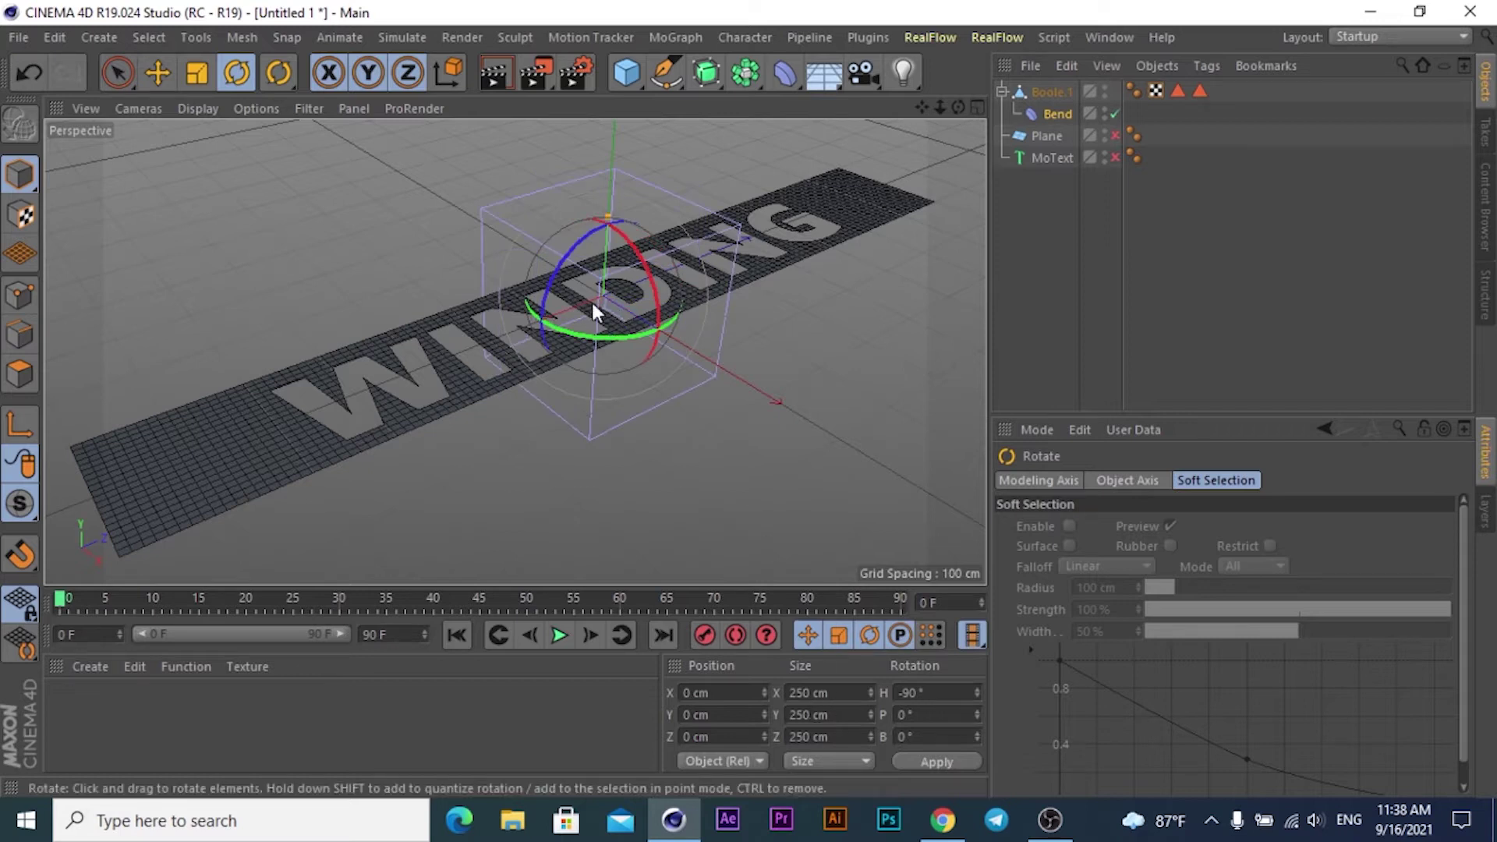
drag(544, 284, 698, 189)
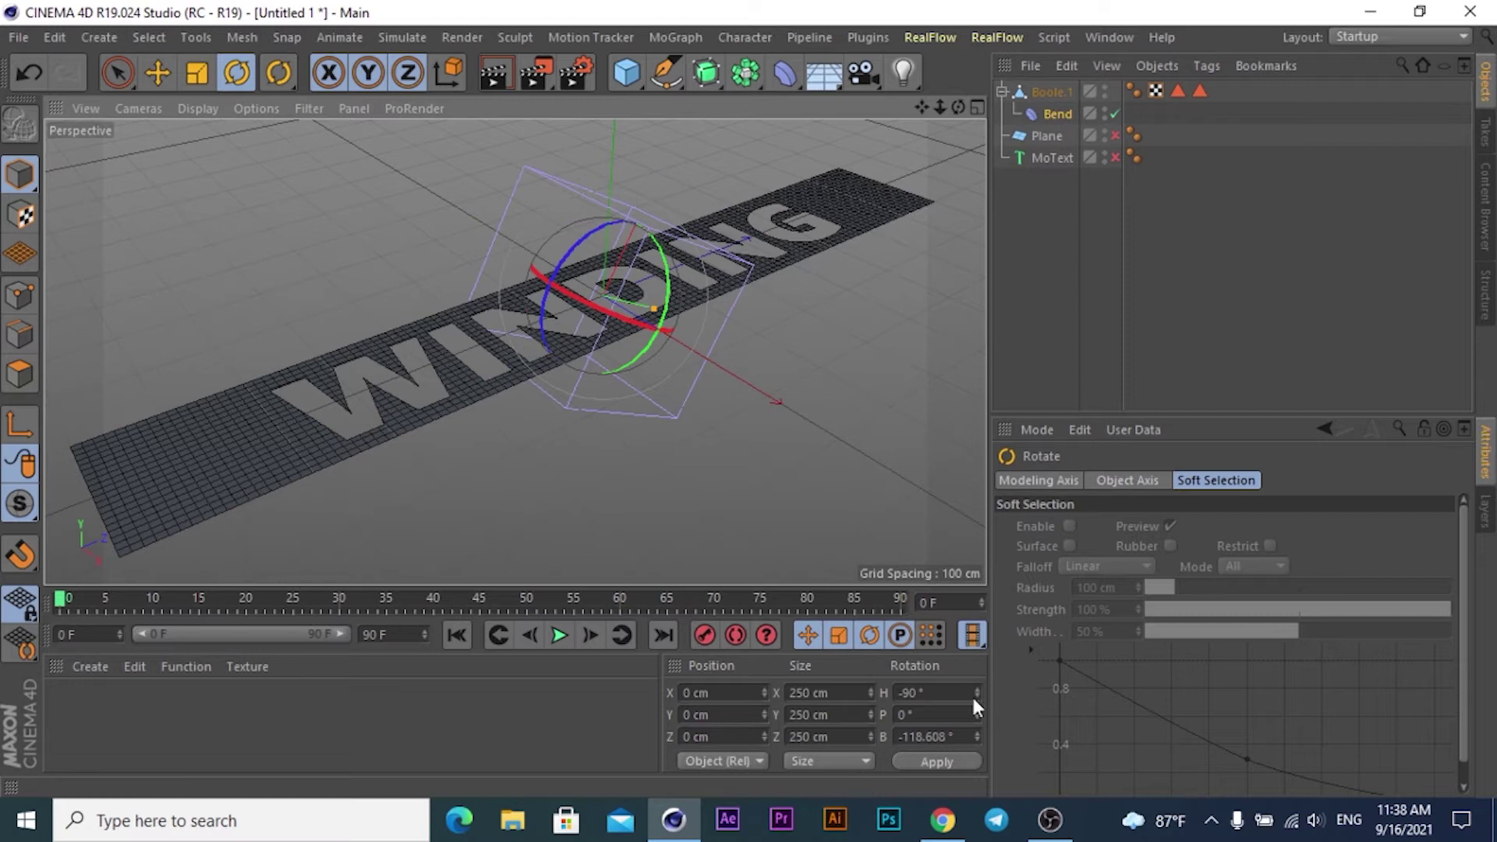
click(953, 736)
text(-90)
key(Return)
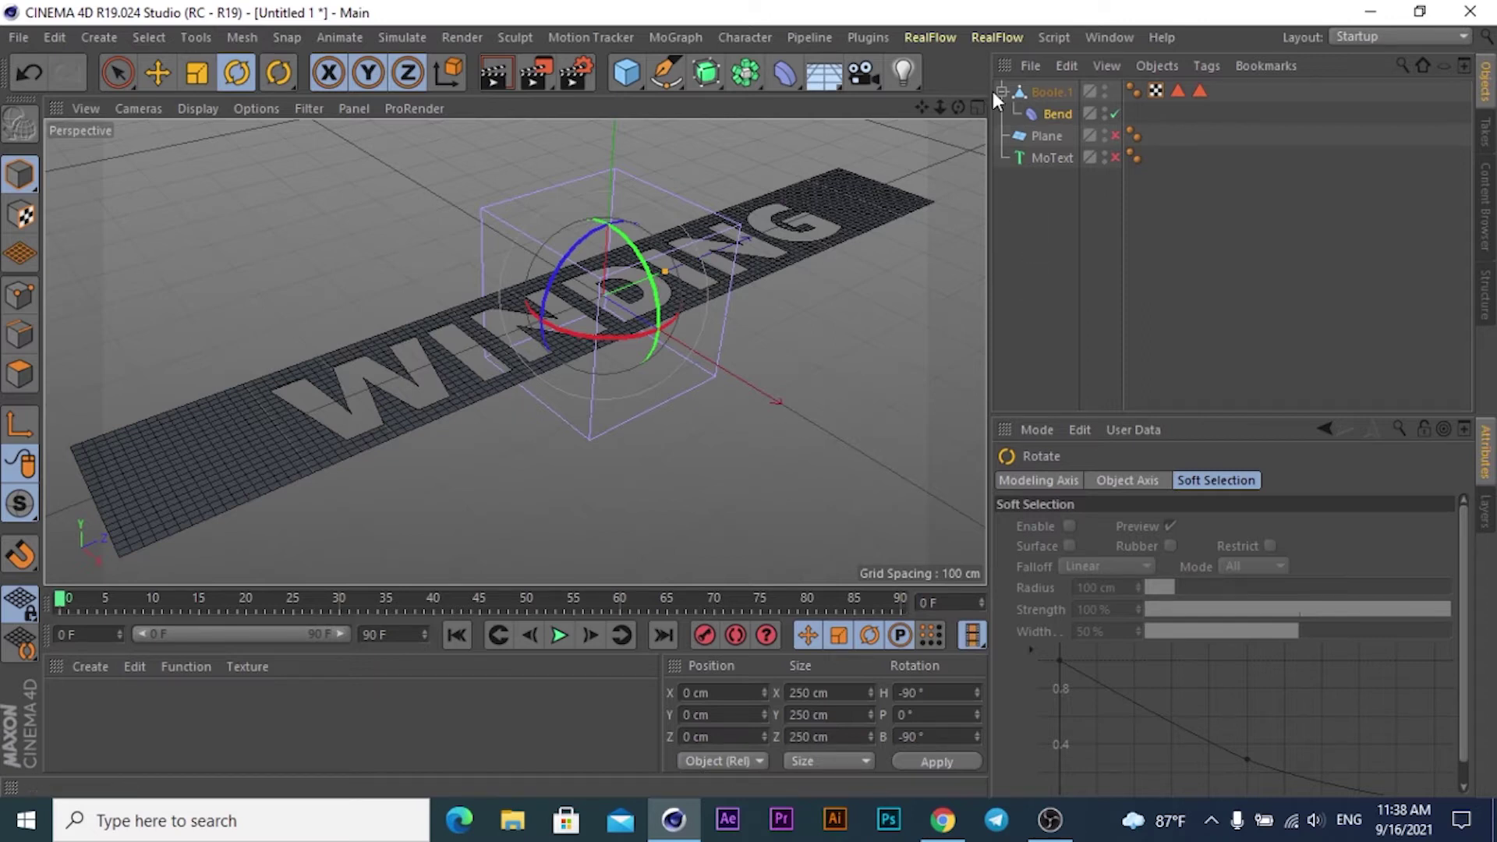
Fit the Bend to its parent plane and set its strength to 1000°
click(1063, 115)
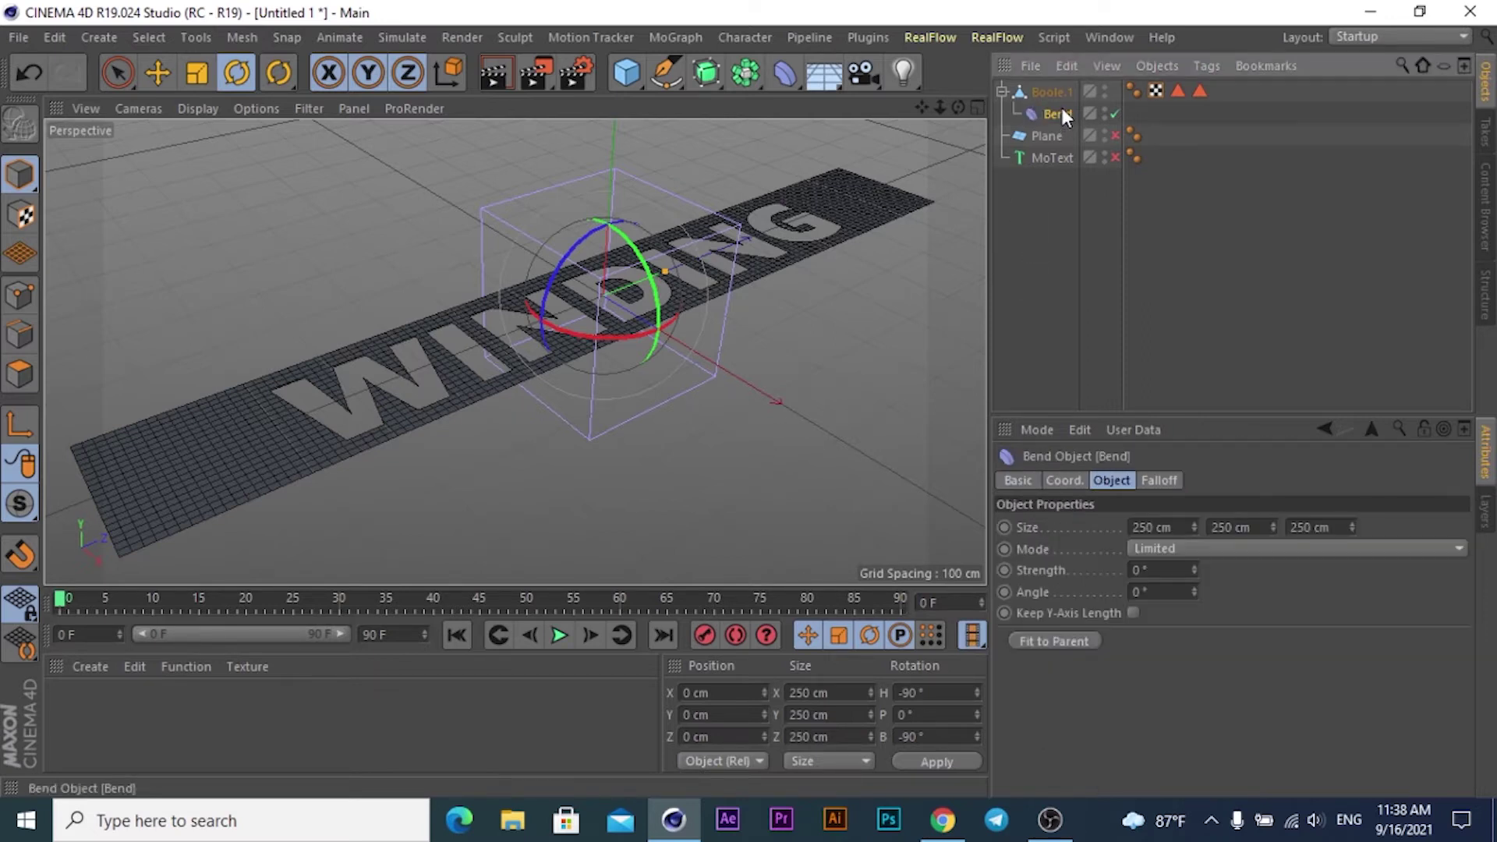
click(1054, 641)
click(1176, 570)
text(1000)
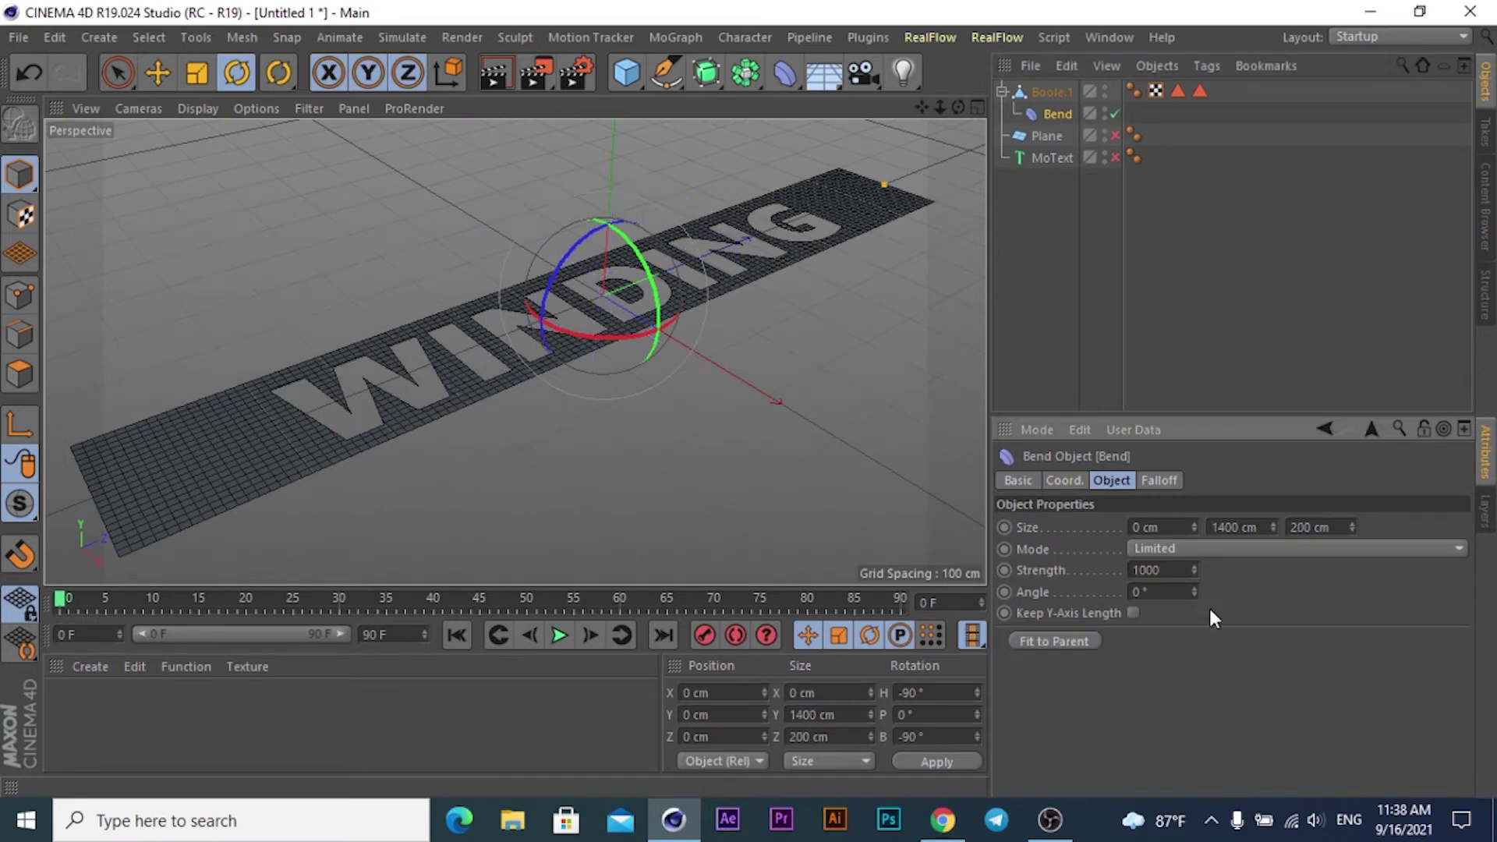
key(Return)
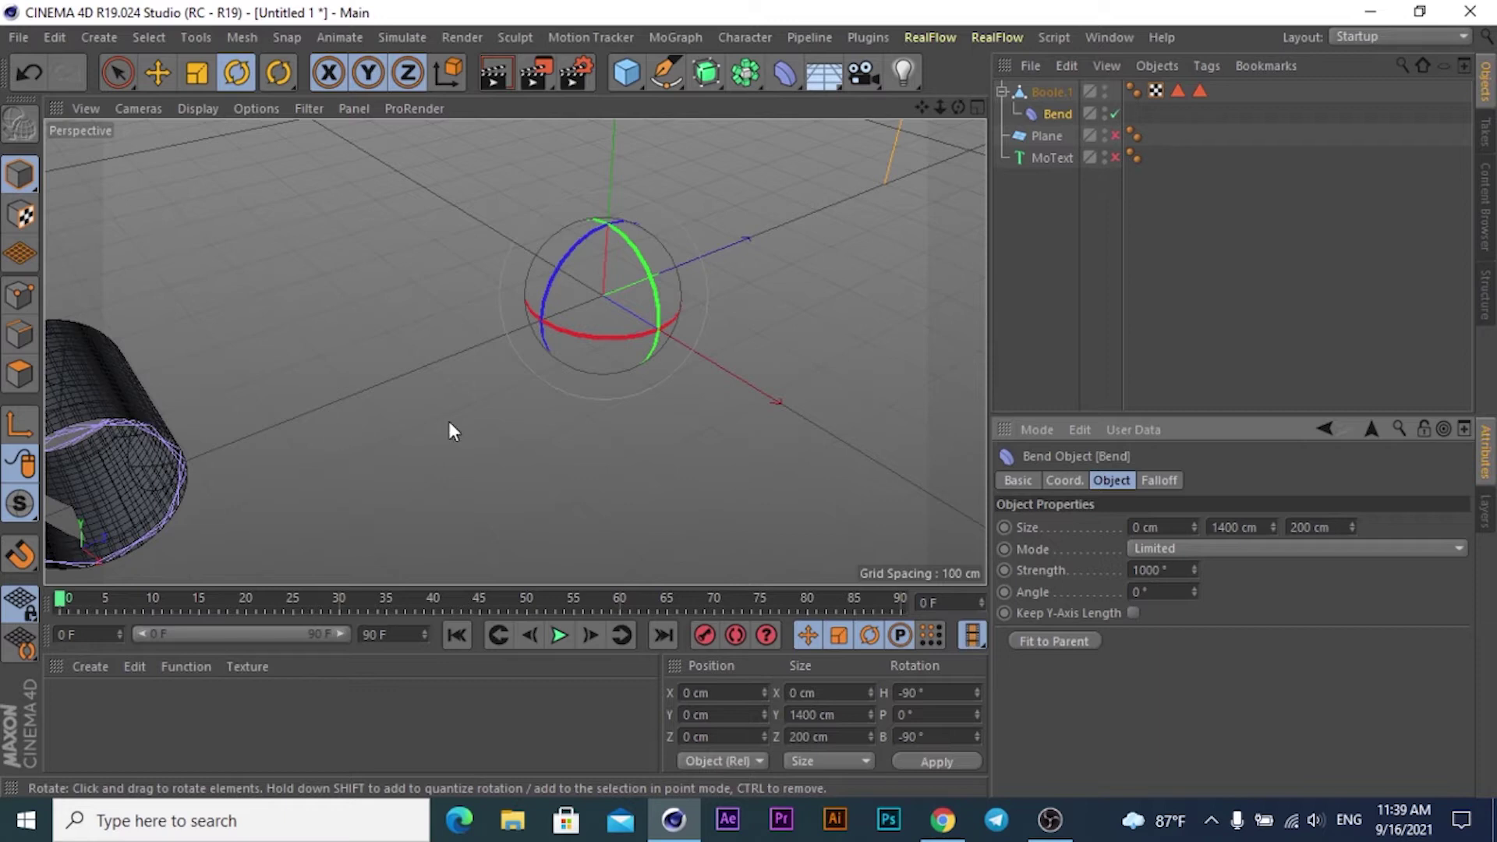
Slide the Bend along Z to about -8.21 cm, keeping the plane rolled
click(157, 73)
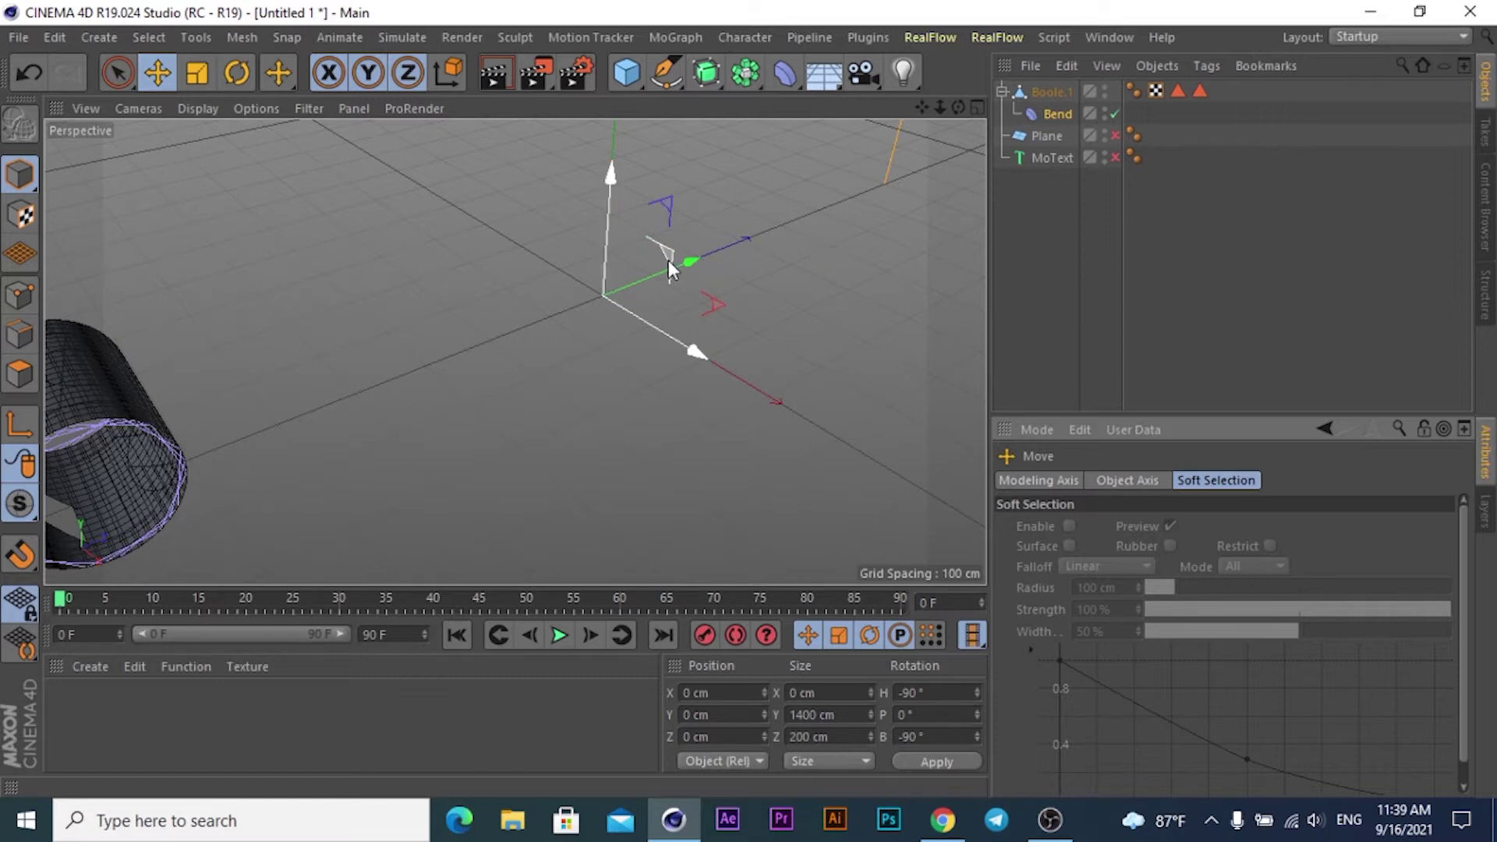
mouse_move(684, 259)
mouse_down()
mouse_move(897, 206)
mouse_move(716, 249)
mouse_move(873, 201)
mouse_move(725, 240)
mouse_up()
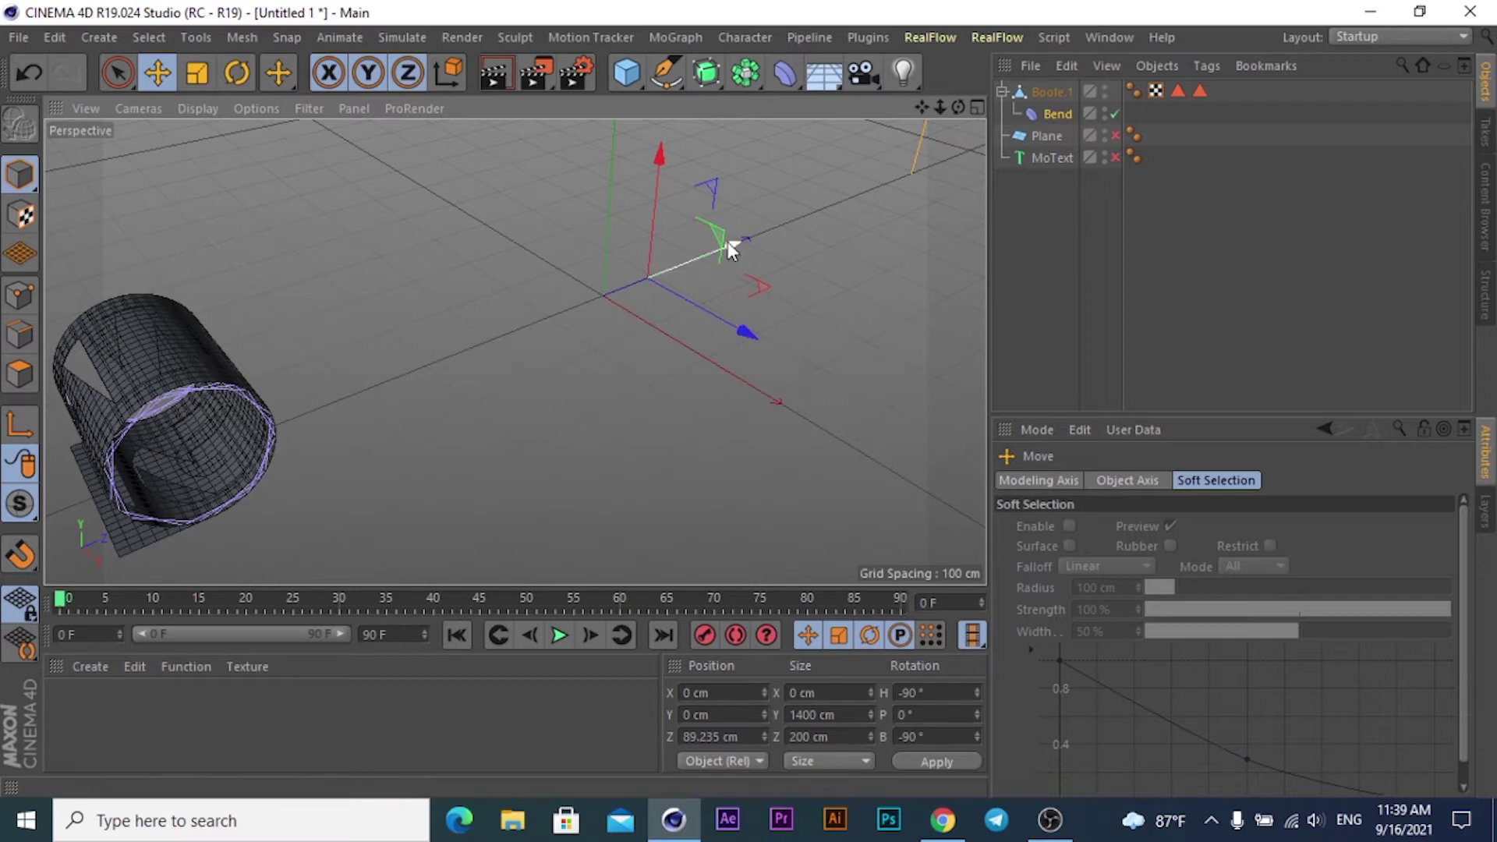
drag(728, 242, 687, 265)
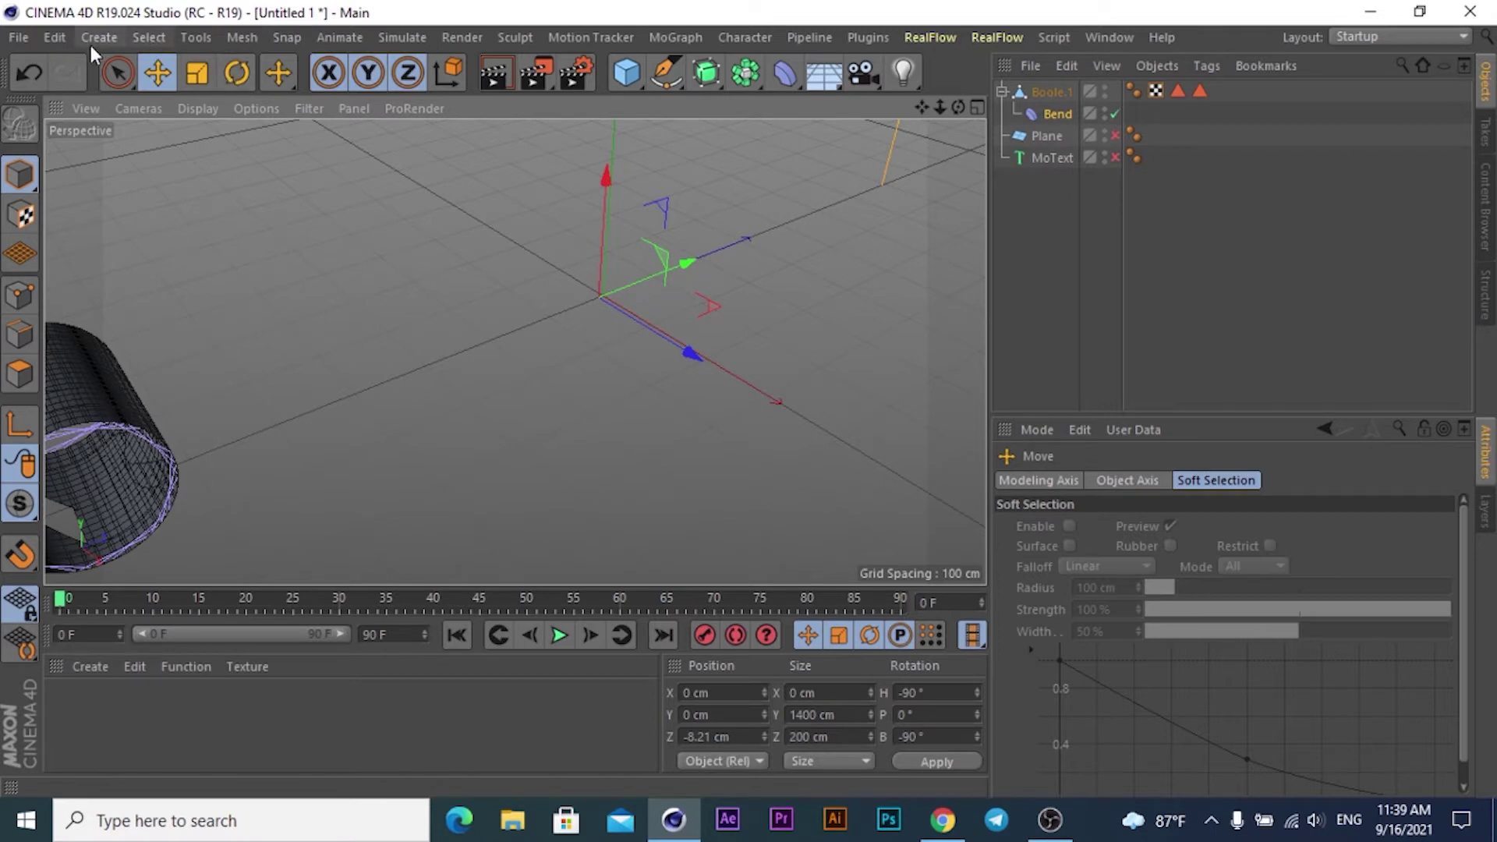
Set the project frame rate to 25 FPS
click(54, 37)
click(140, 313)
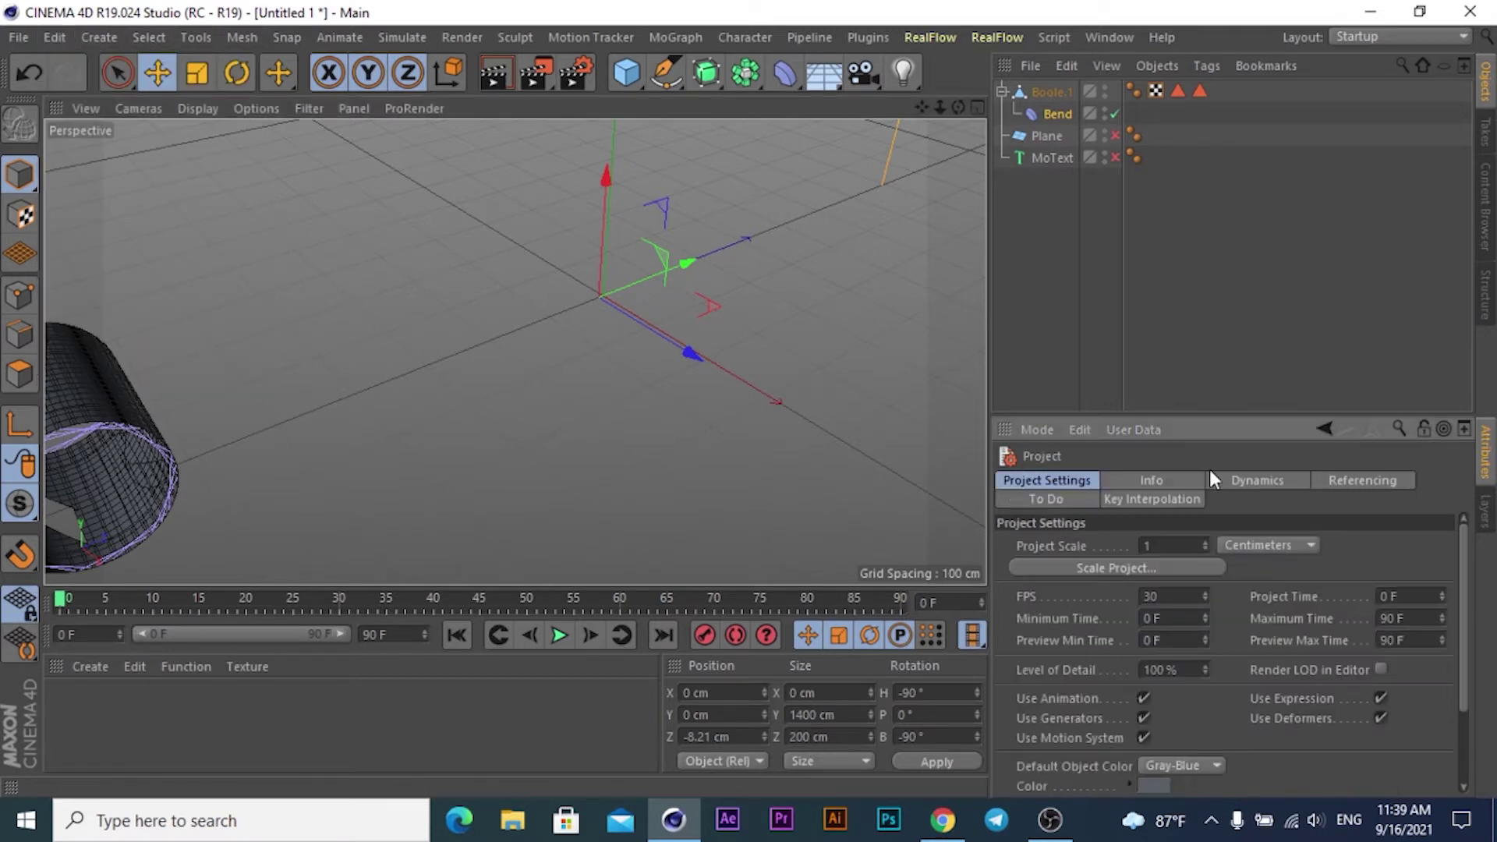
drag(1173, 596, 1054, 607)
text(25)
key(Return)
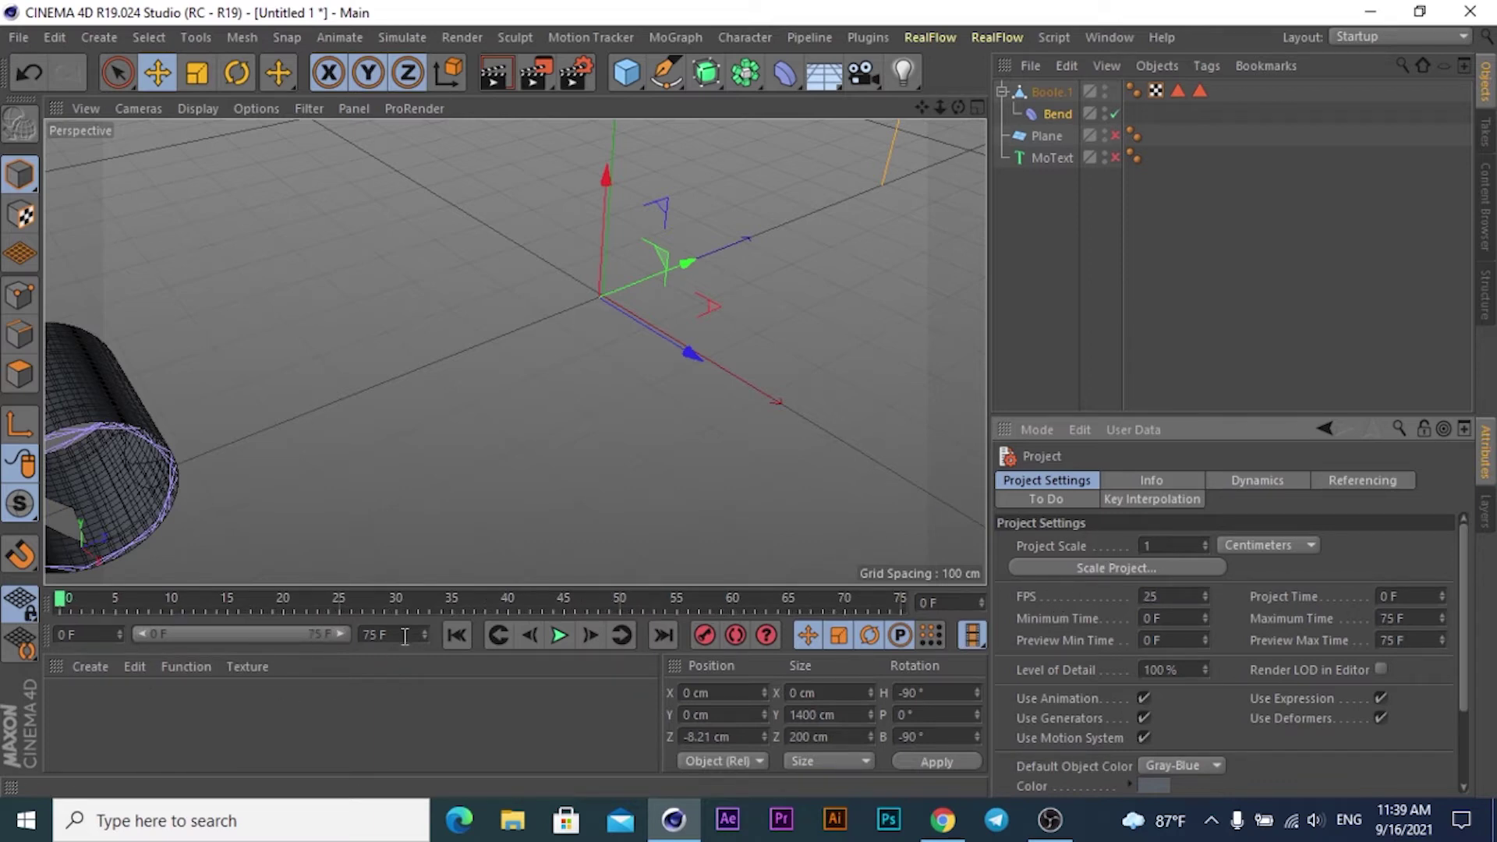
Extend the timeline to 200 frames, keyframe the Bend at frame 0, and go to frame 140
drag(405, 636, 307, 636)
text(200)
key(Return)
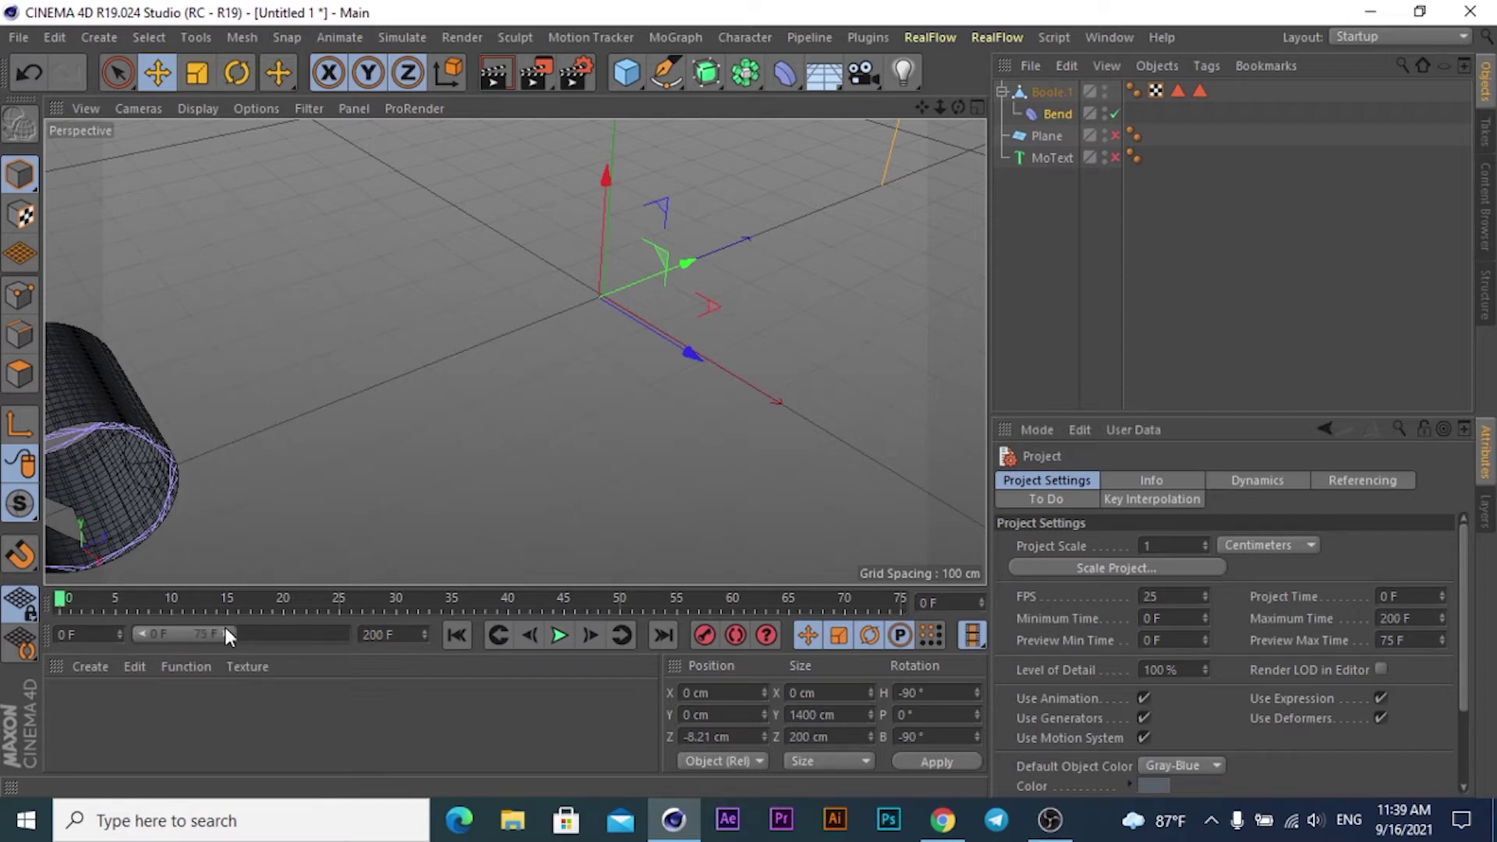
drag(225, 634, 347, 633)
click(704, 635)
click(648, 605)
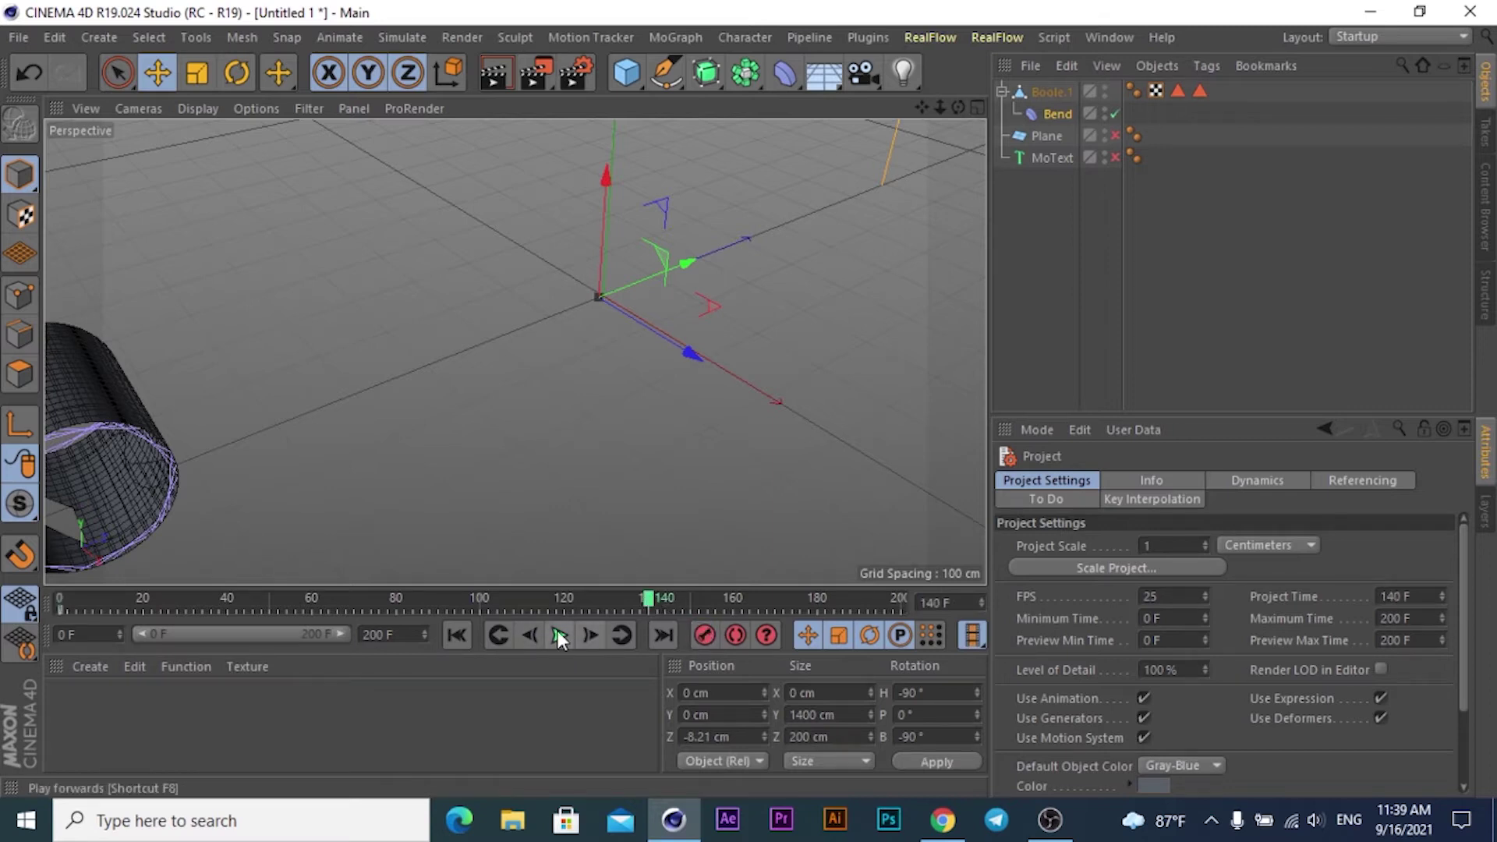
Slide the Bend to Z 1385.547 cm at frame 140, keyframe it, and scrub to frame 130
drag(686, 261, 867, 207)
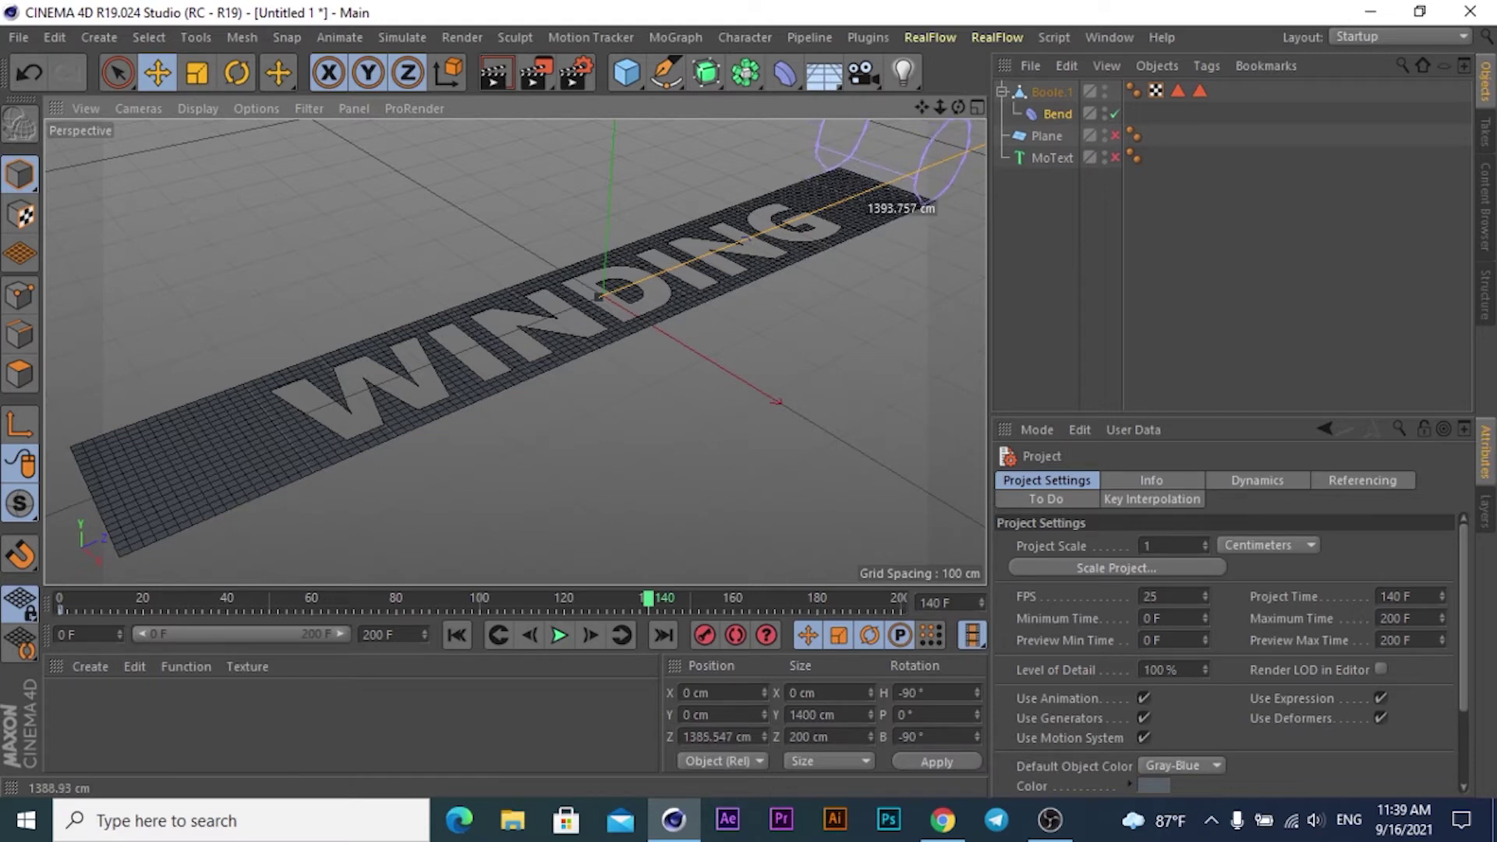
drag(867, 206, 867, 207)
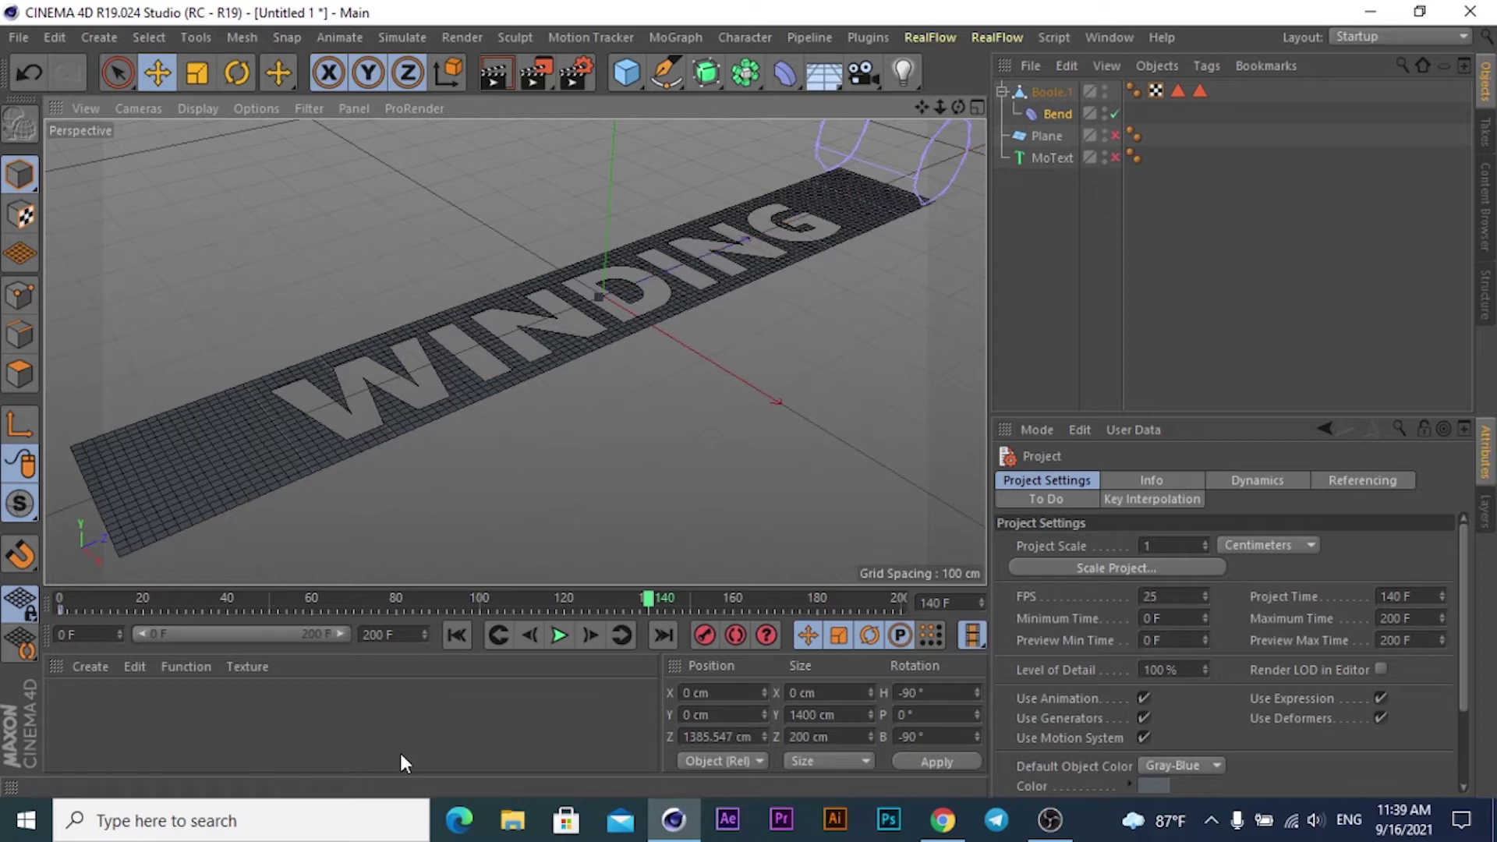
click(705, 636)
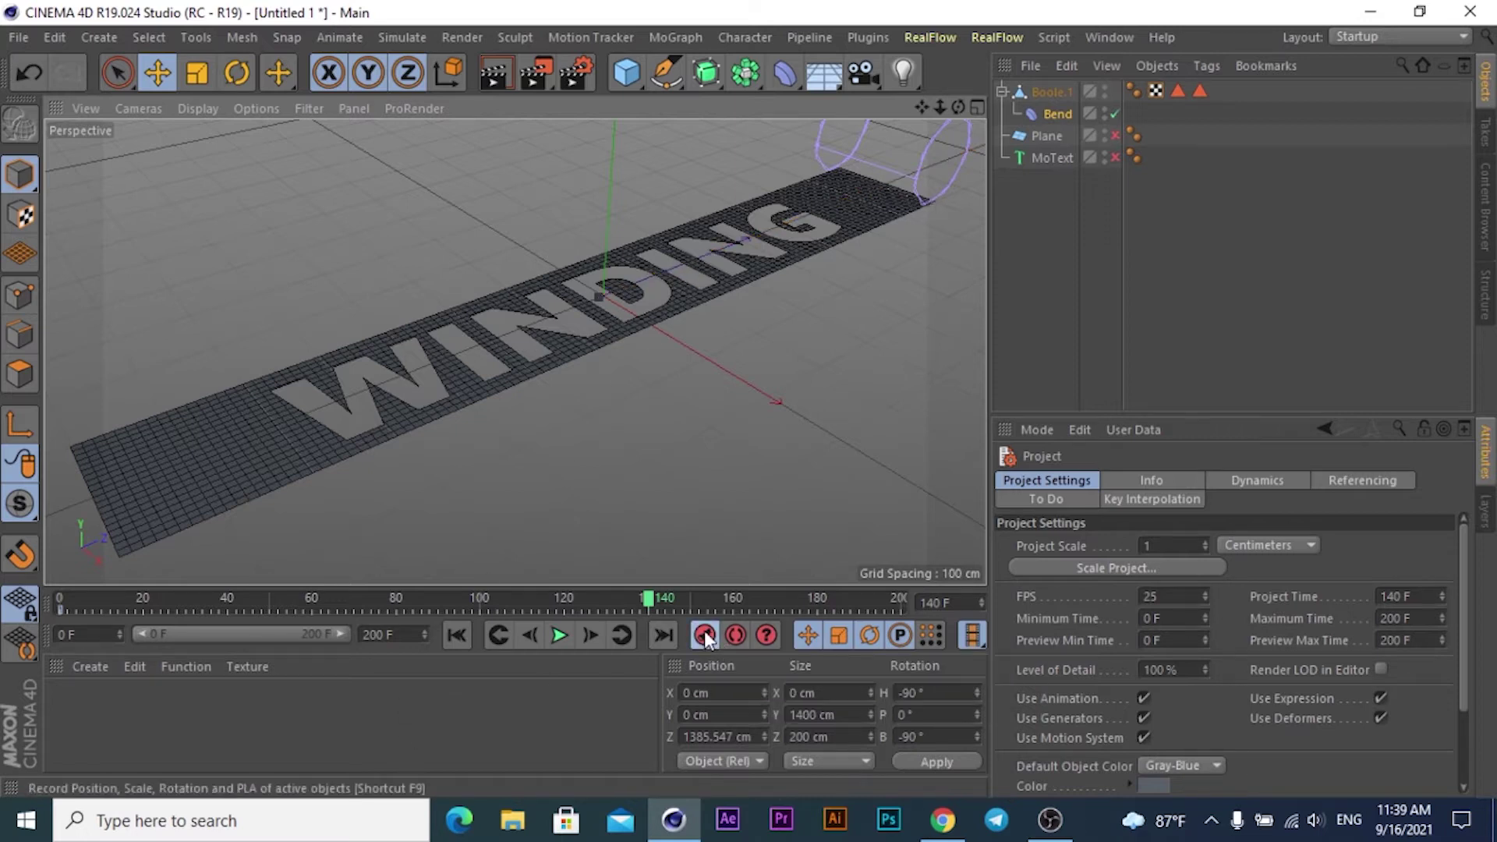
drag(651, 599, 610, 597)
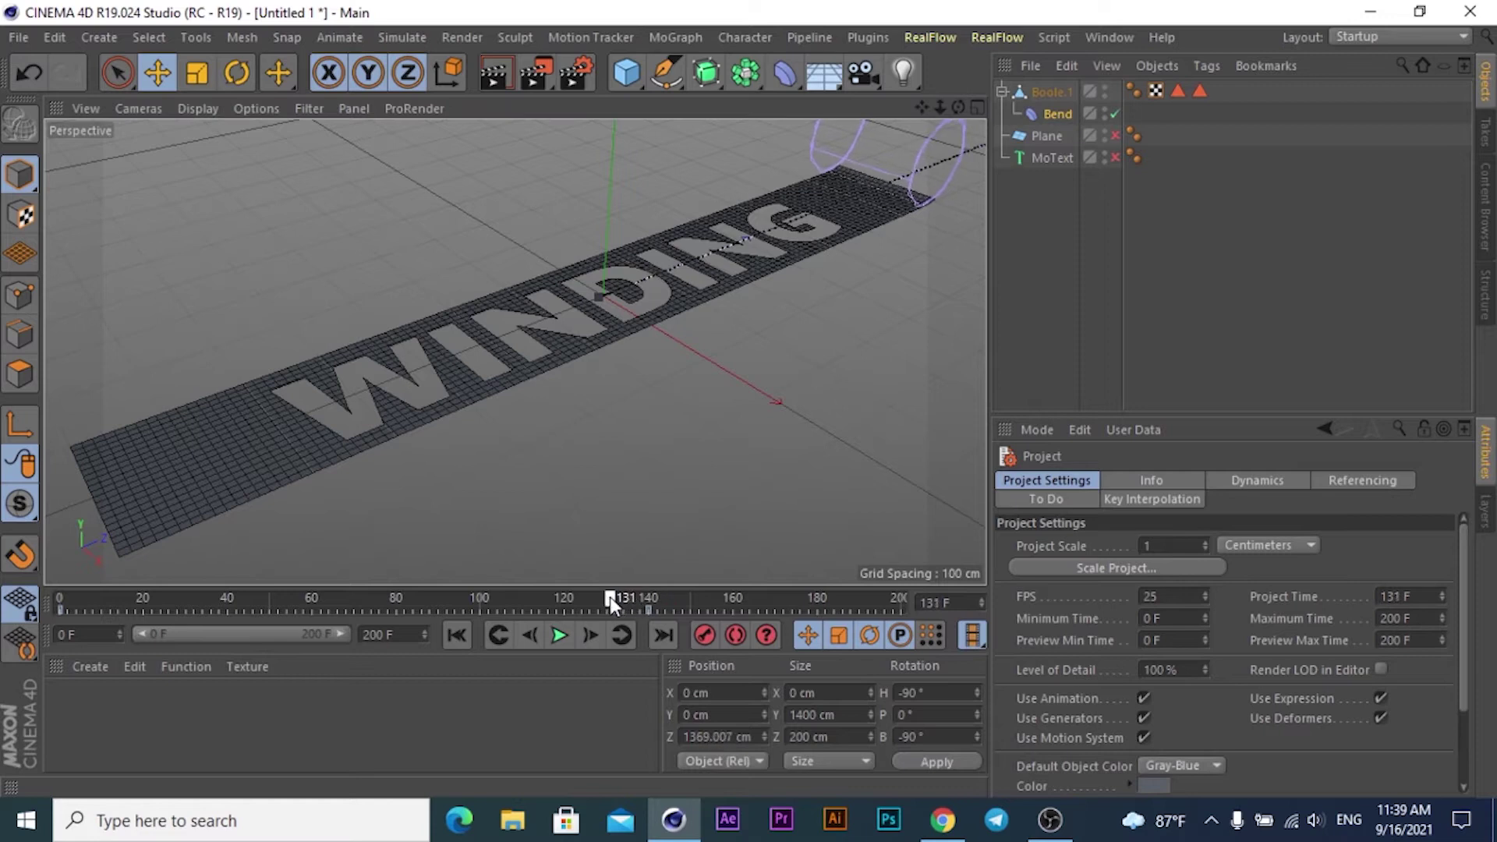
Set the Bend's keyframes at frames 0 and 140 to Linear interpolation
click(59, 609)
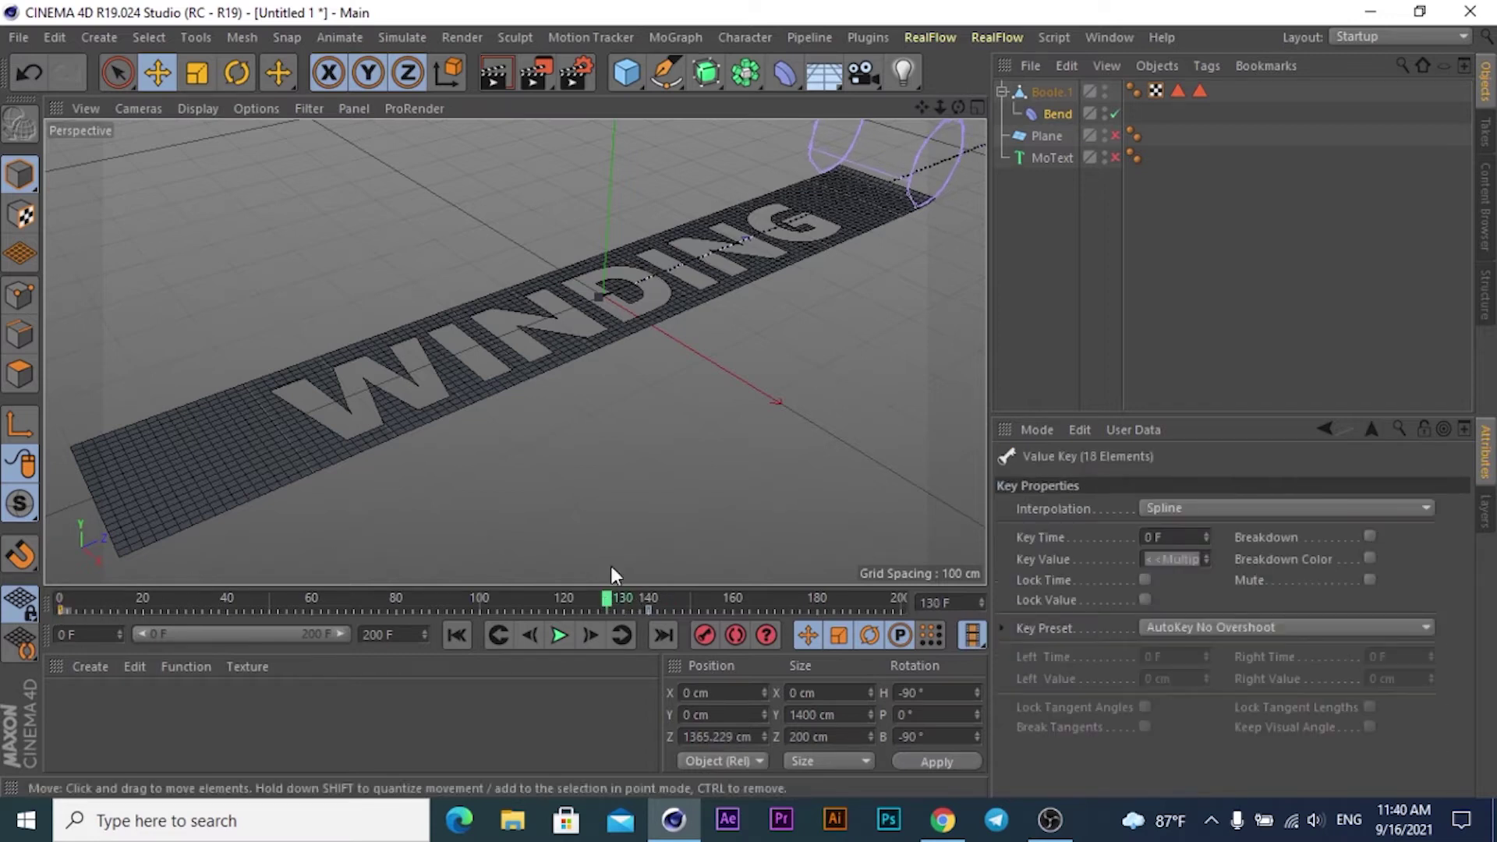
click(1213, 505)
click(1164, 552)
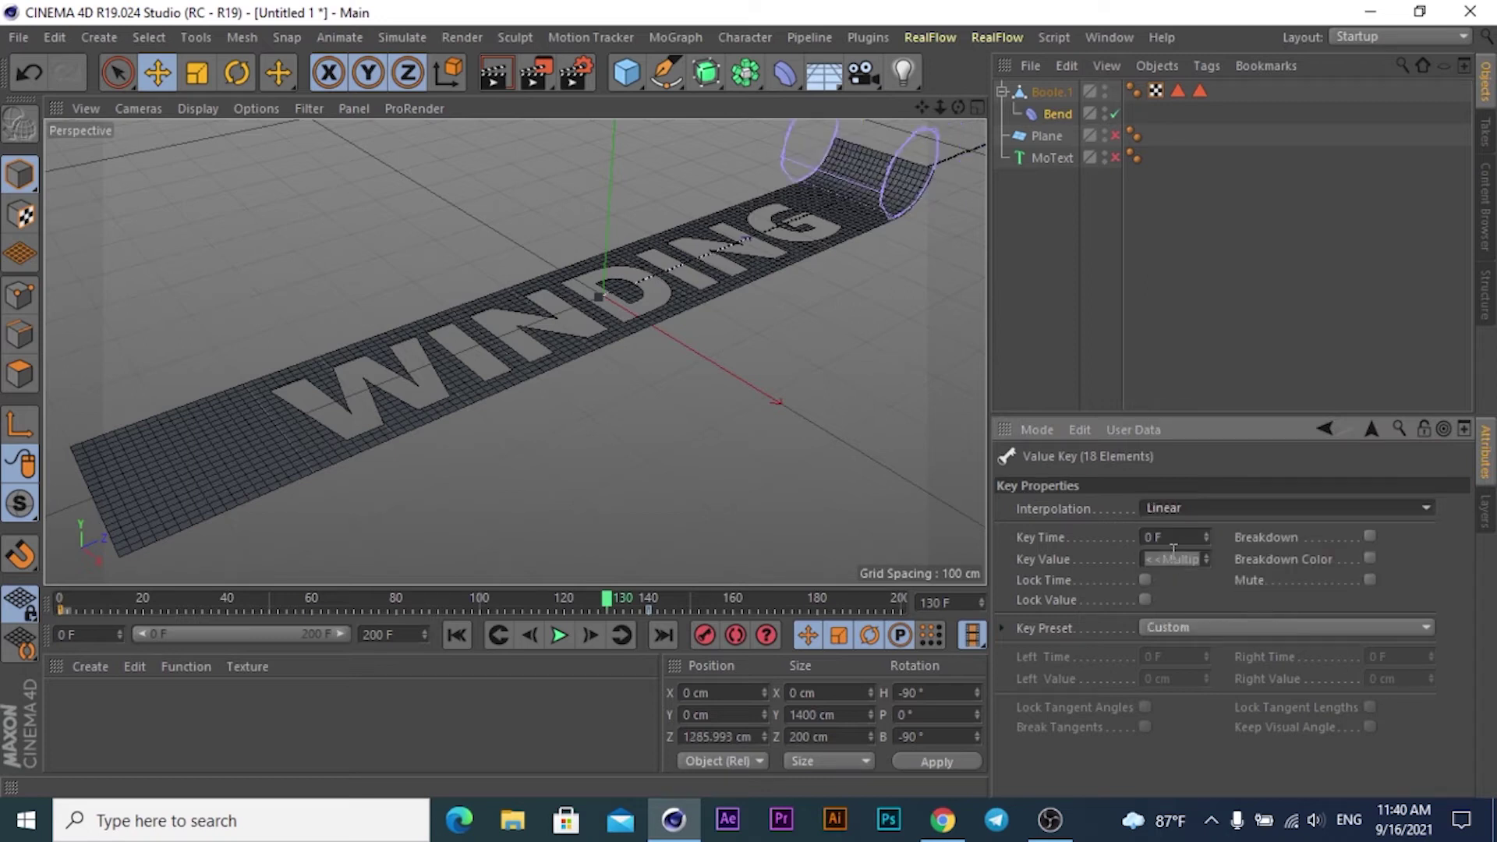
key(ctrl+z)
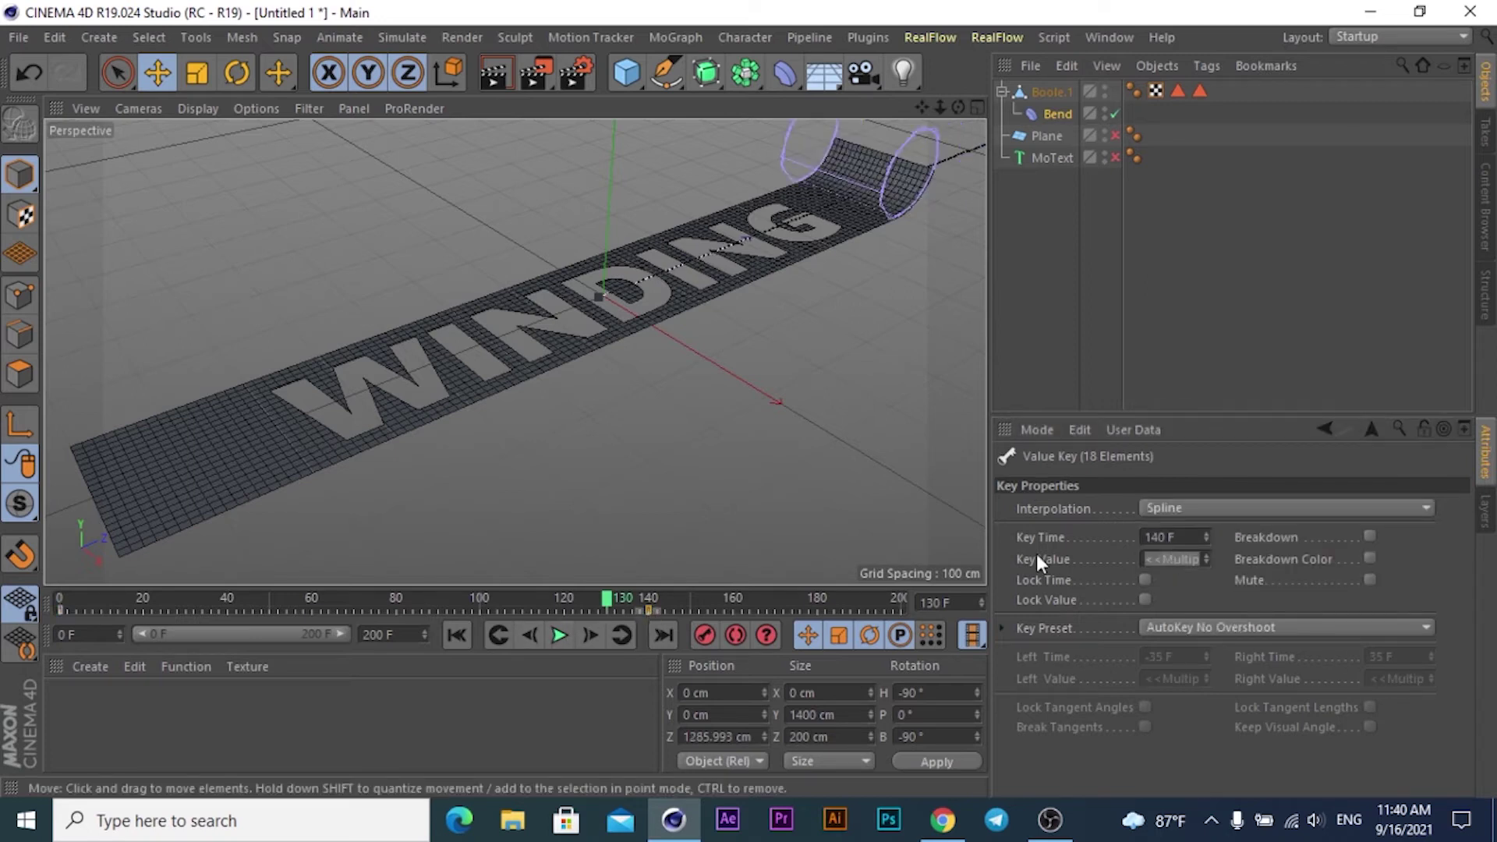
click(1231, 503)
click(1171, 553)
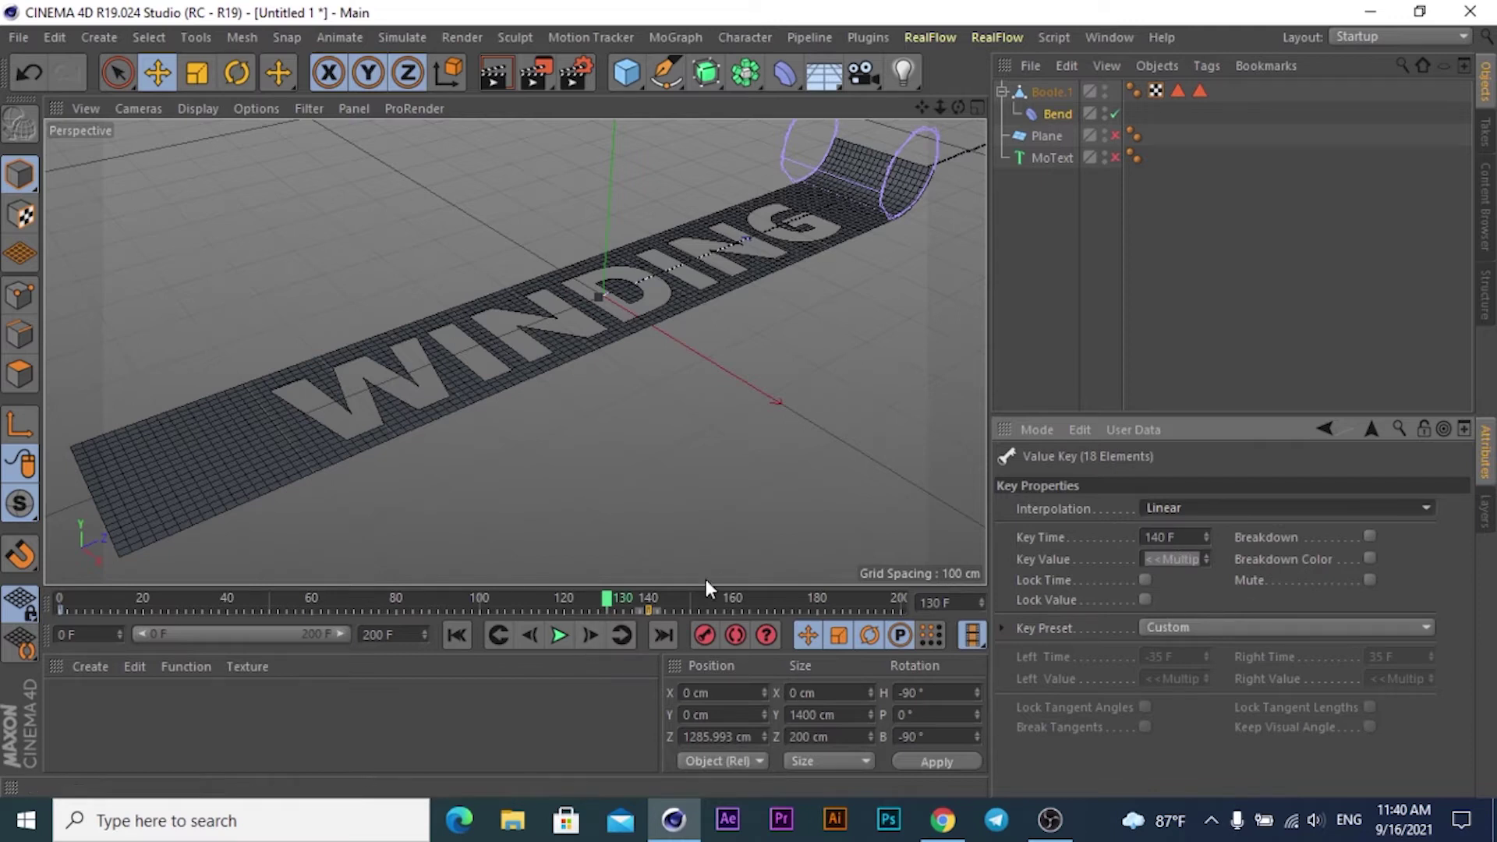
Rewind to the start, play back the unrolling, then stop it
click(460, 635)
click(559, 634)
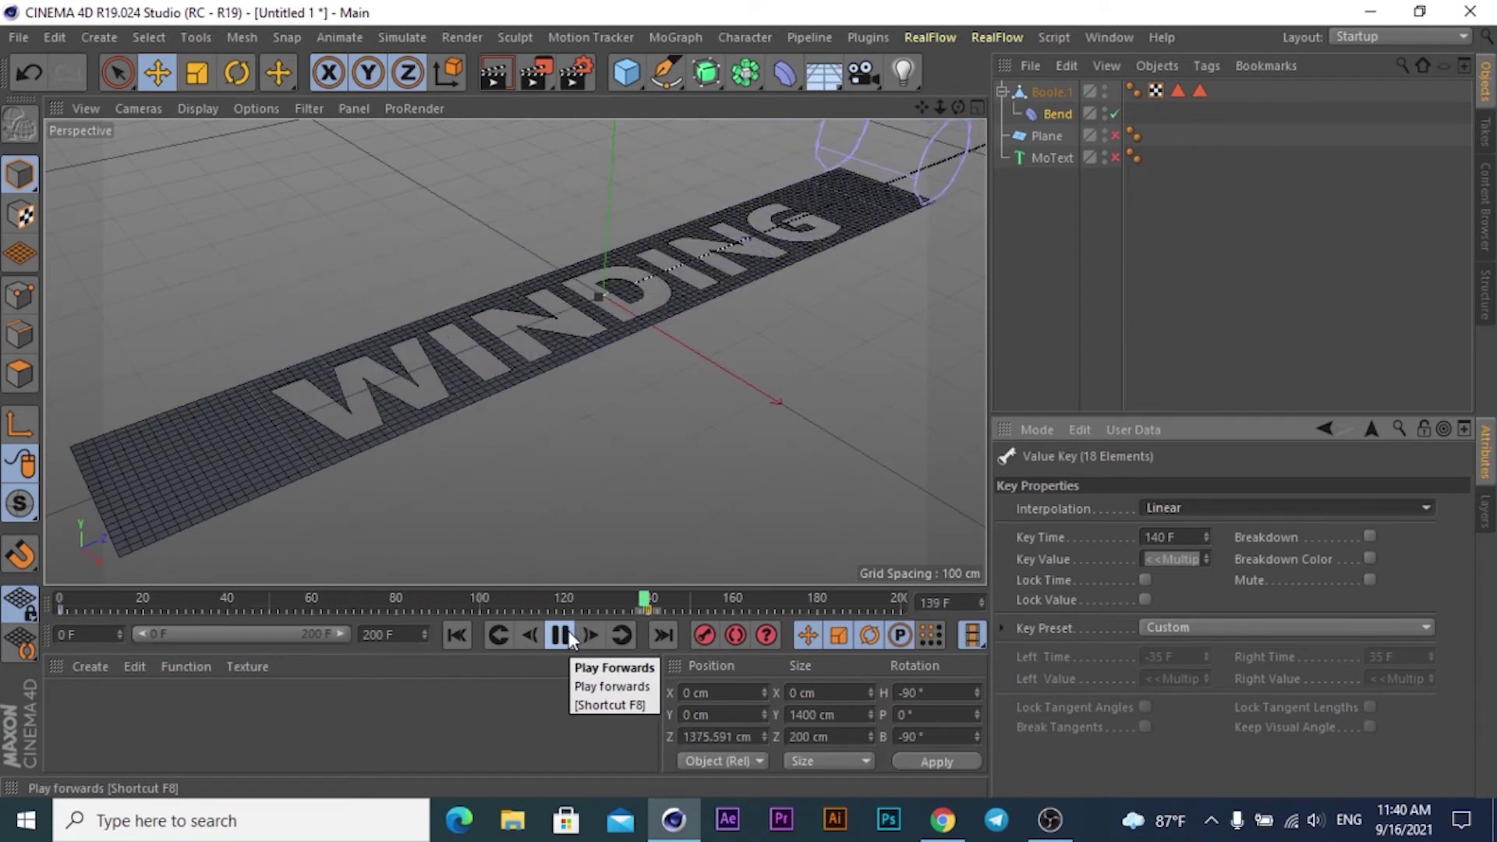
click(561, 634)
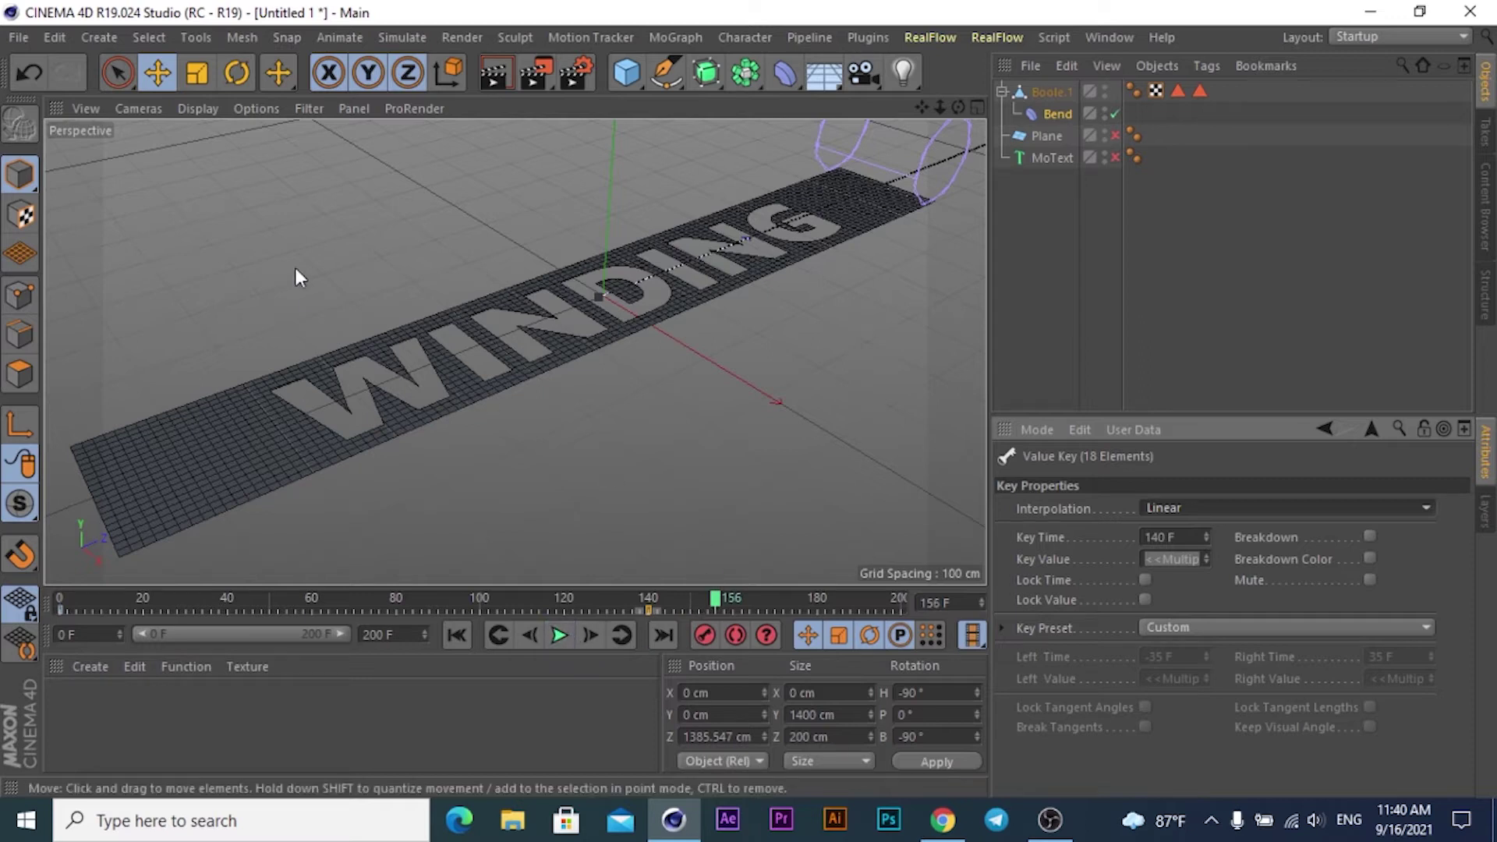
Maximize the Right view from the four-view layout and scrub to about frame 71
click(976, 107)
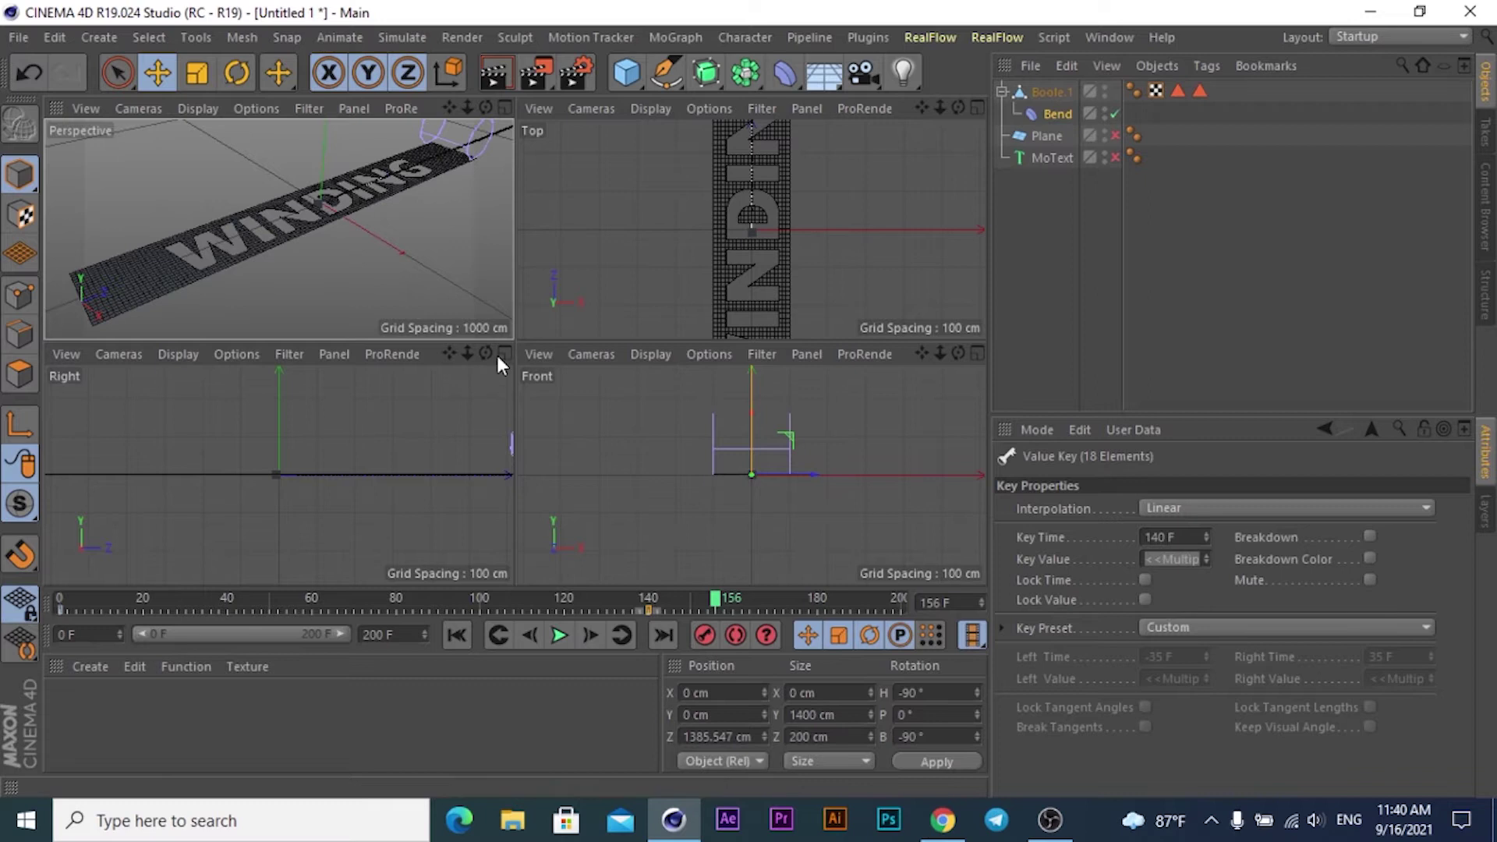
click(503, 353)
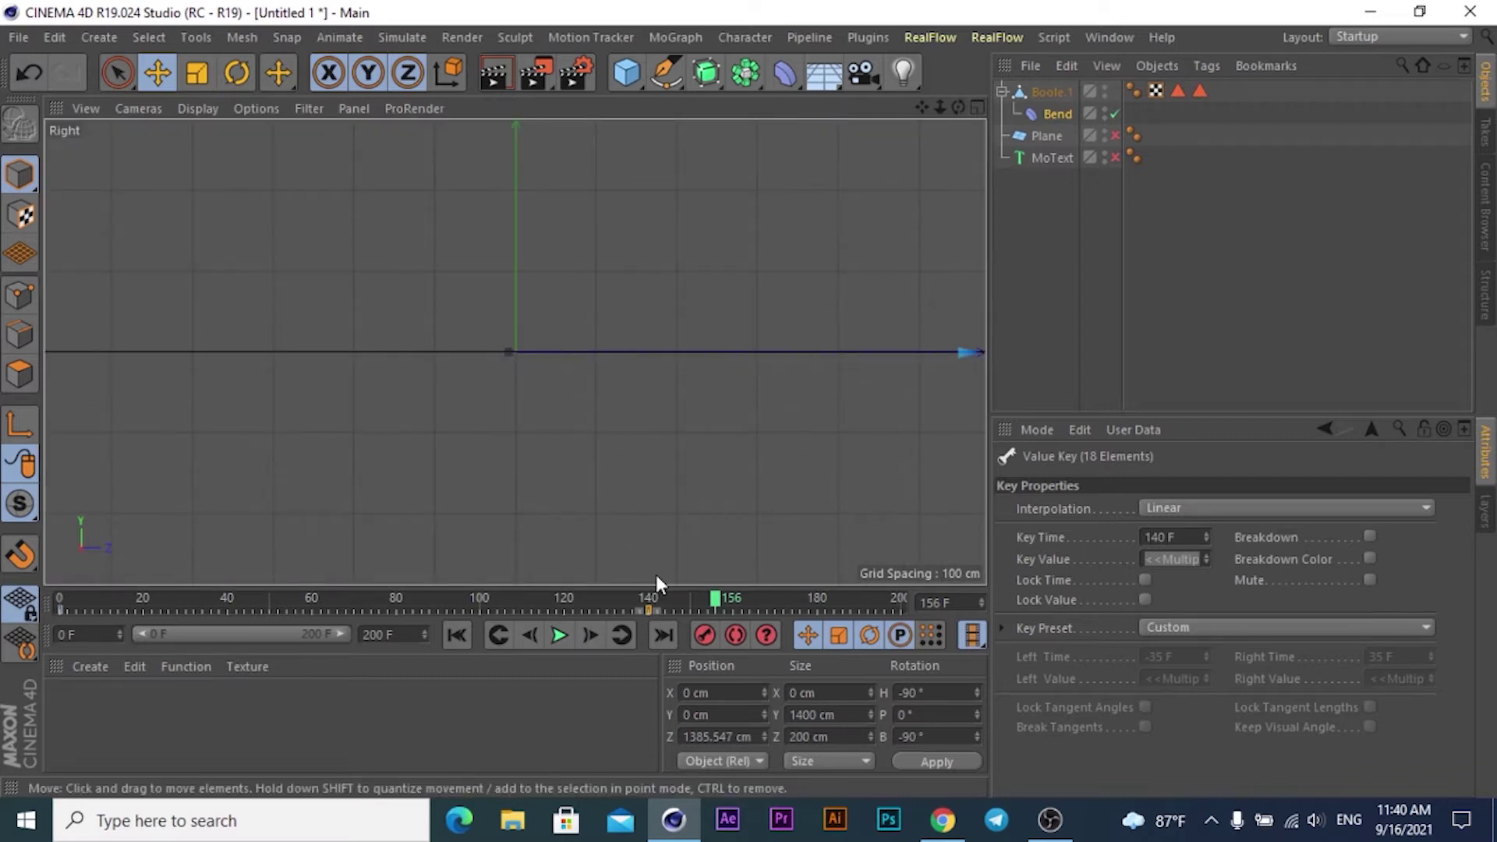
mouse_move(712, 602)
mouse_down()
mouse_move(348, 607)
mouse_move(367, 616)
mouse_up()
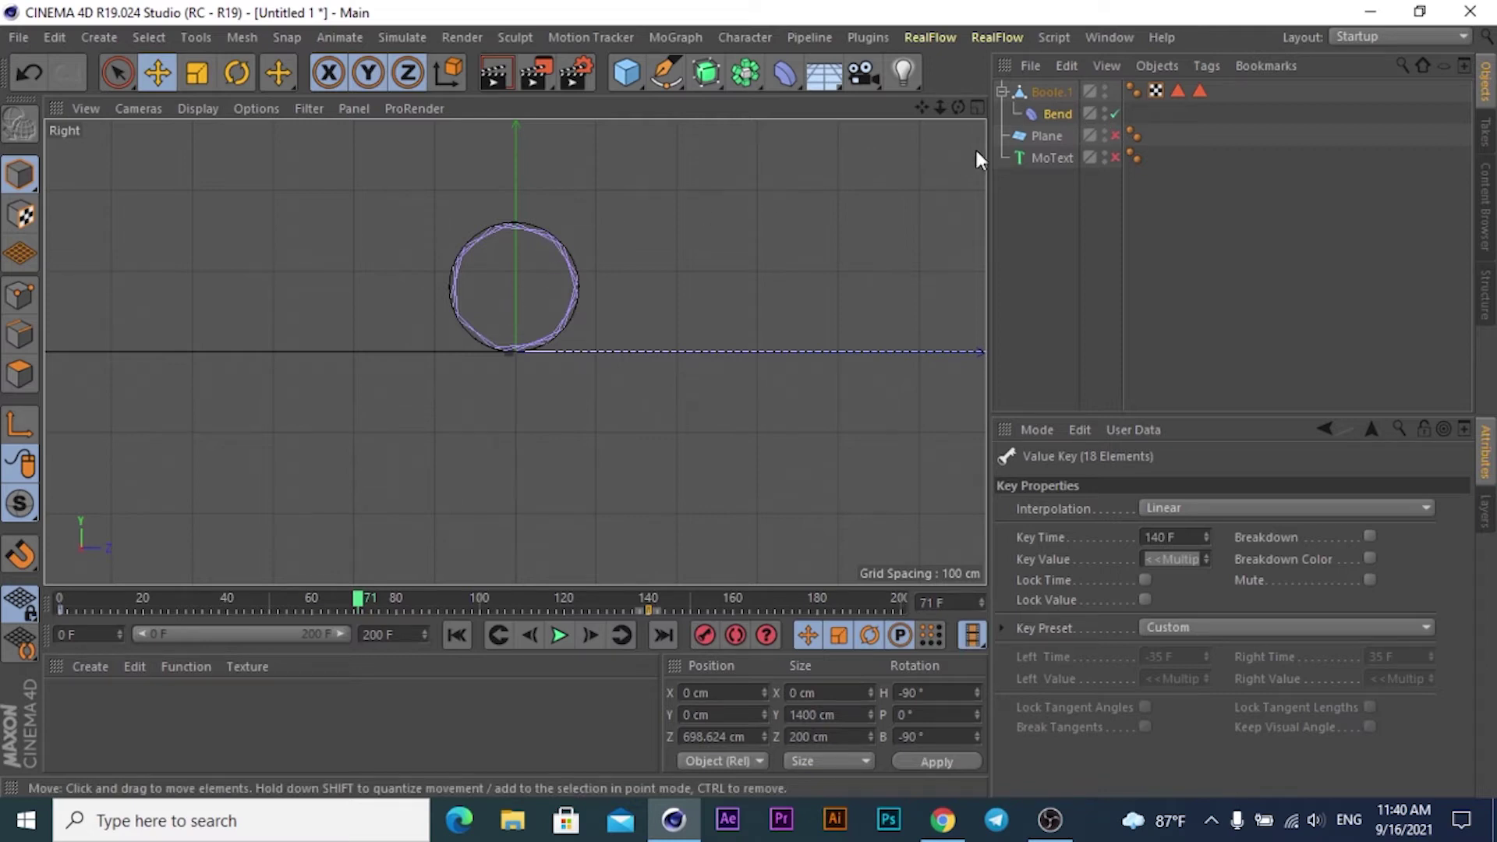
Hide the Bend in the viewport, set its bank to -91°, and return to the start
click(1104, 109)
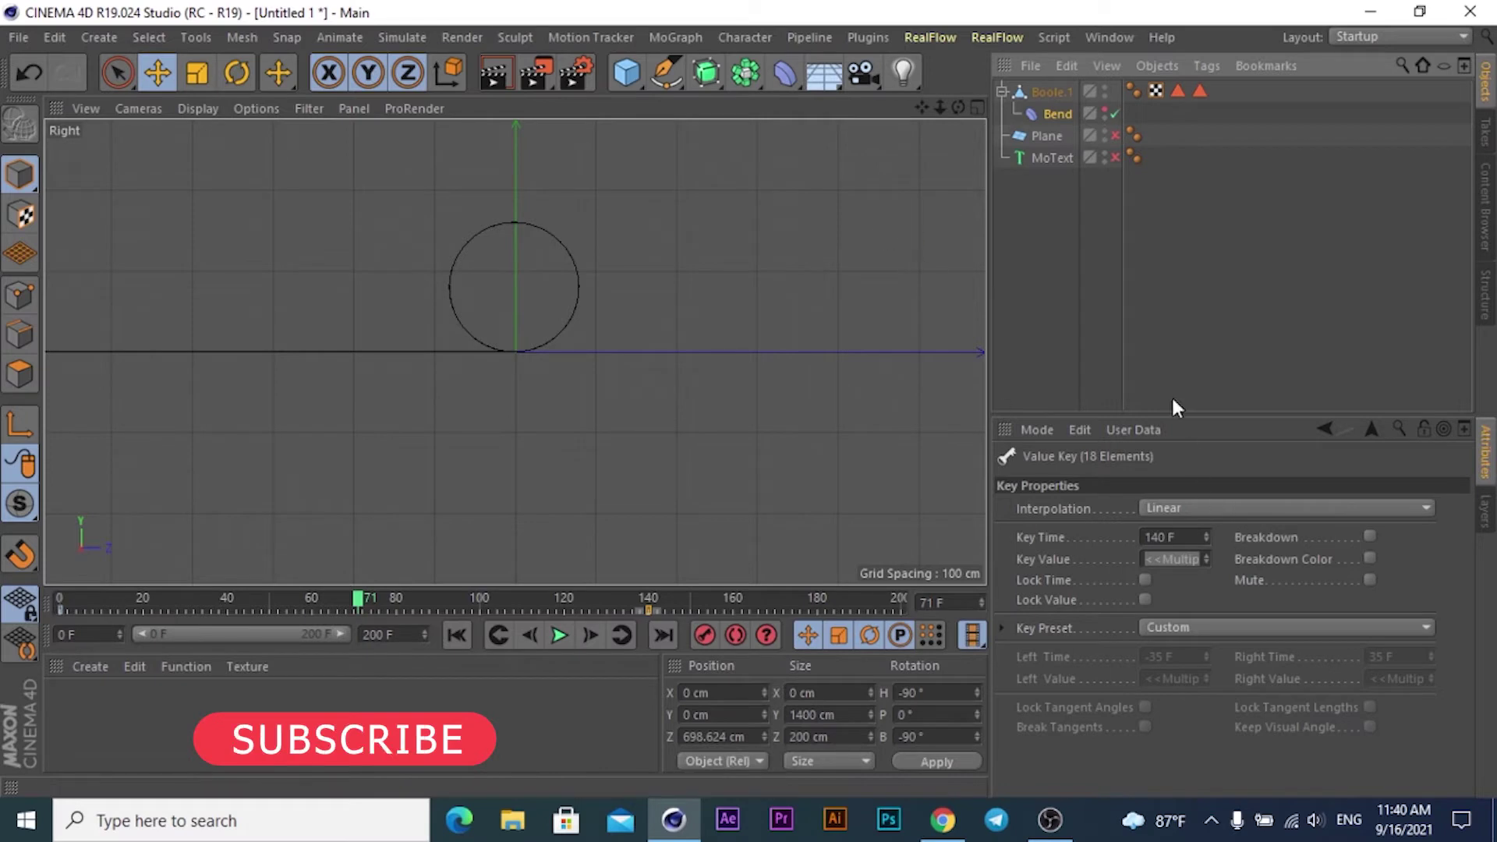
click(1055, 113)
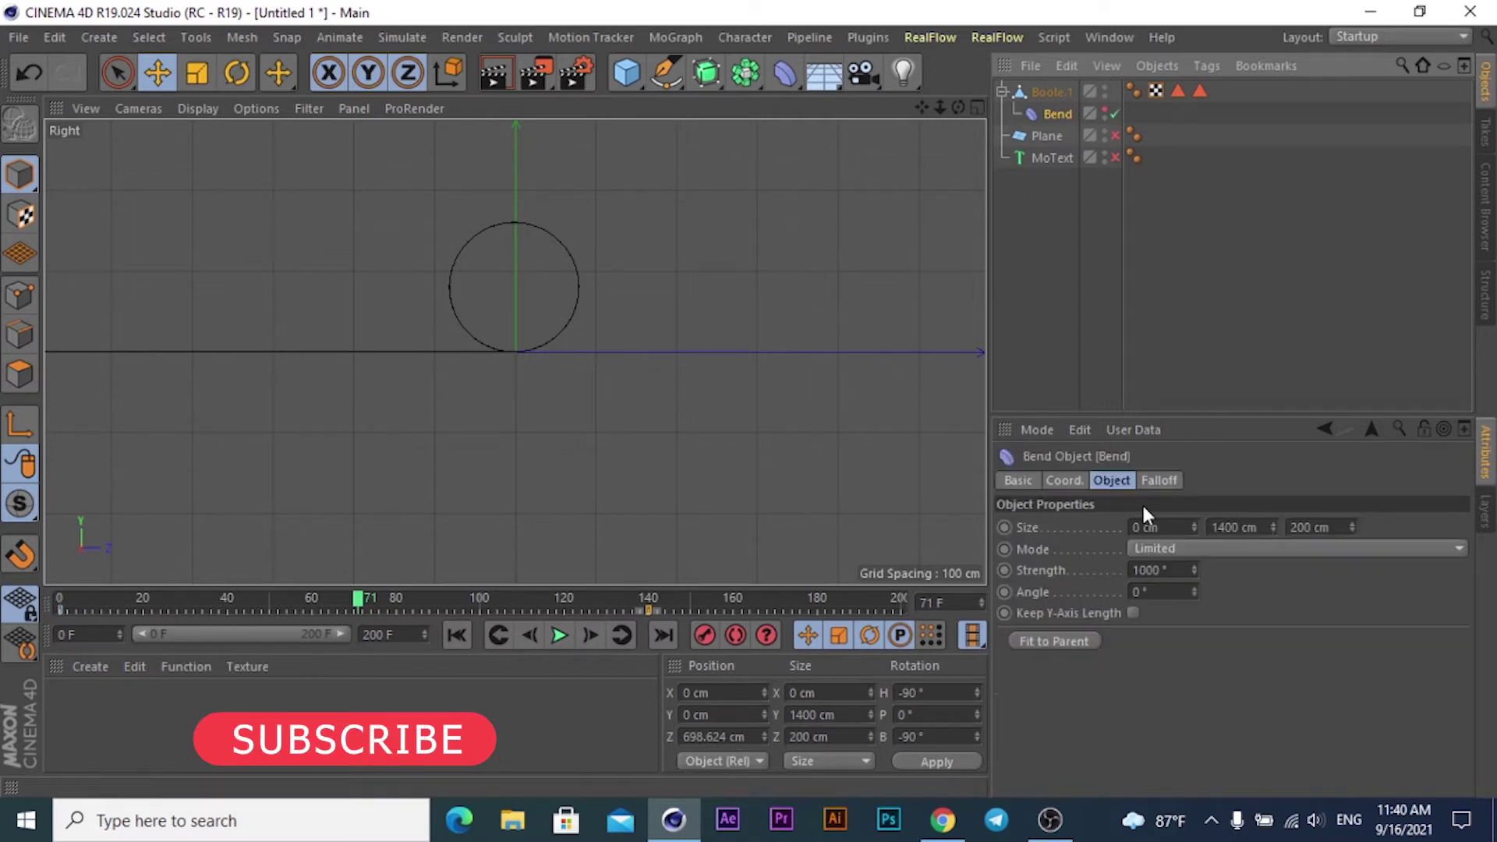
click(1073, 478)
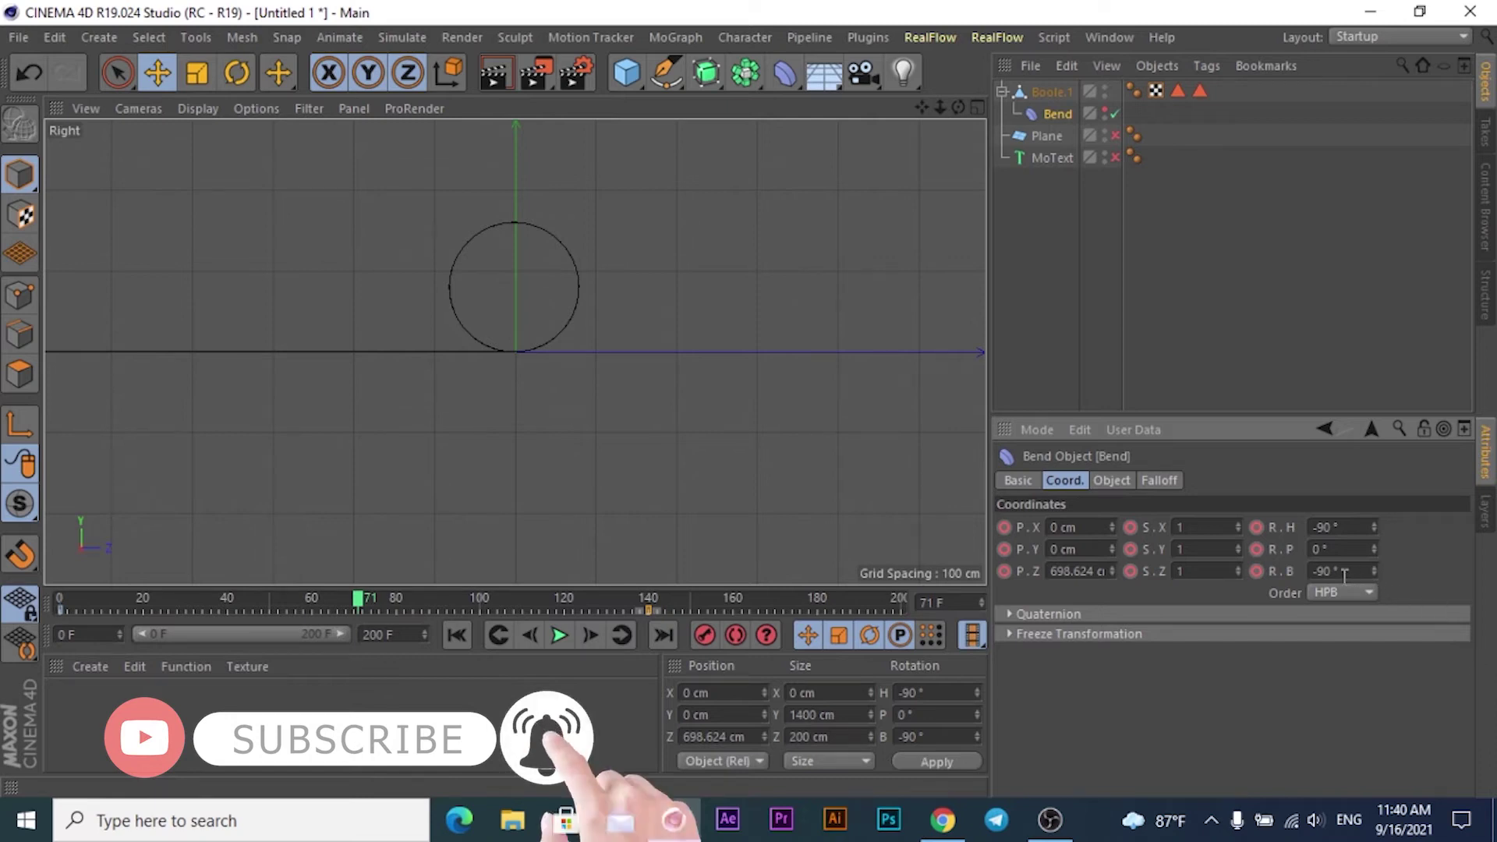
click(1374, 575)
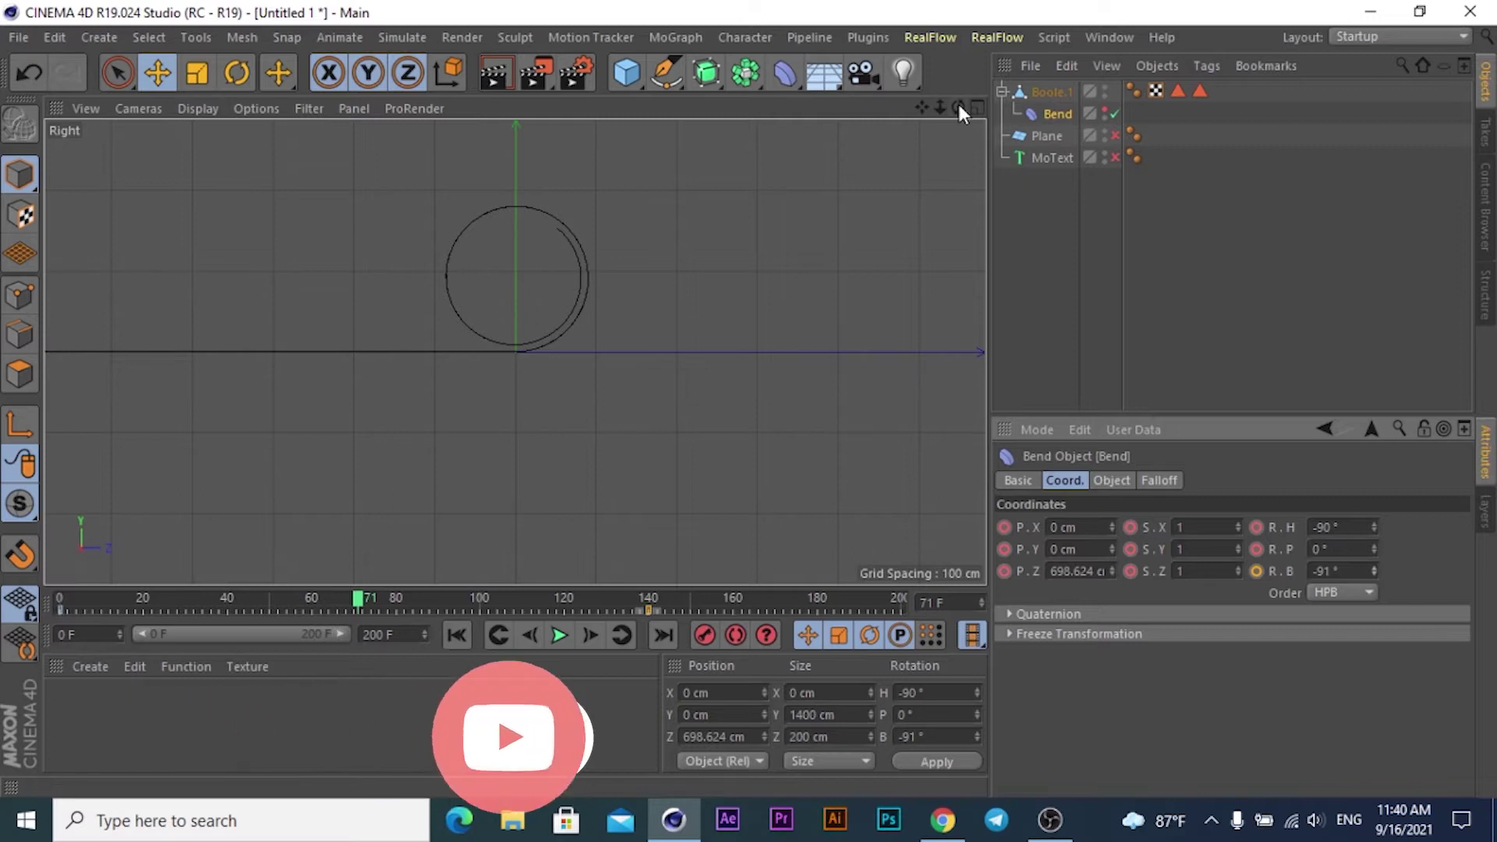
click(454, 633)
Play the bend animation from the start and halt it near frame 39
click(559, 633)
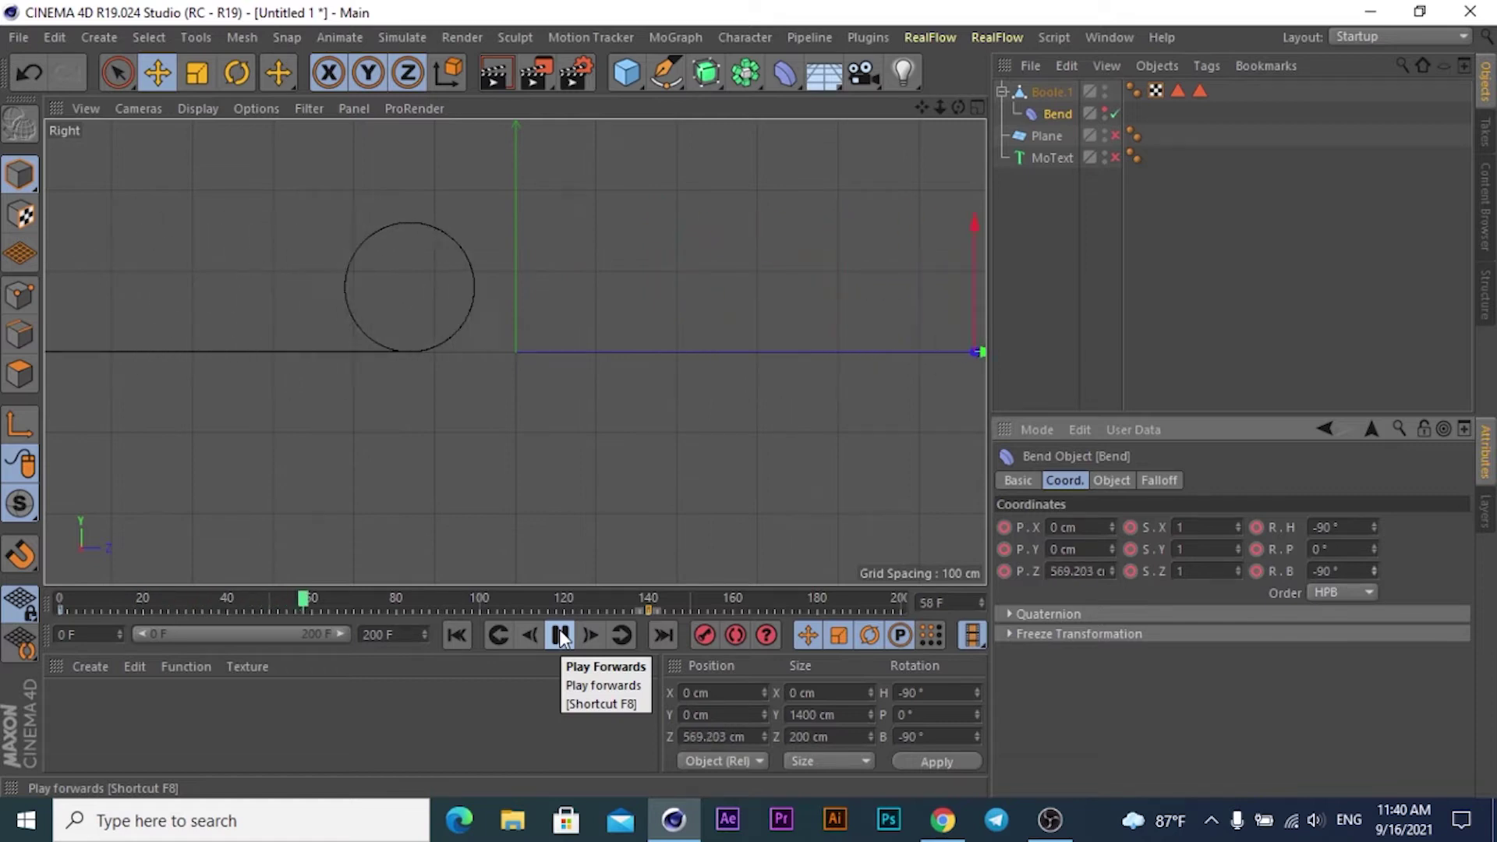
click(559, 633)
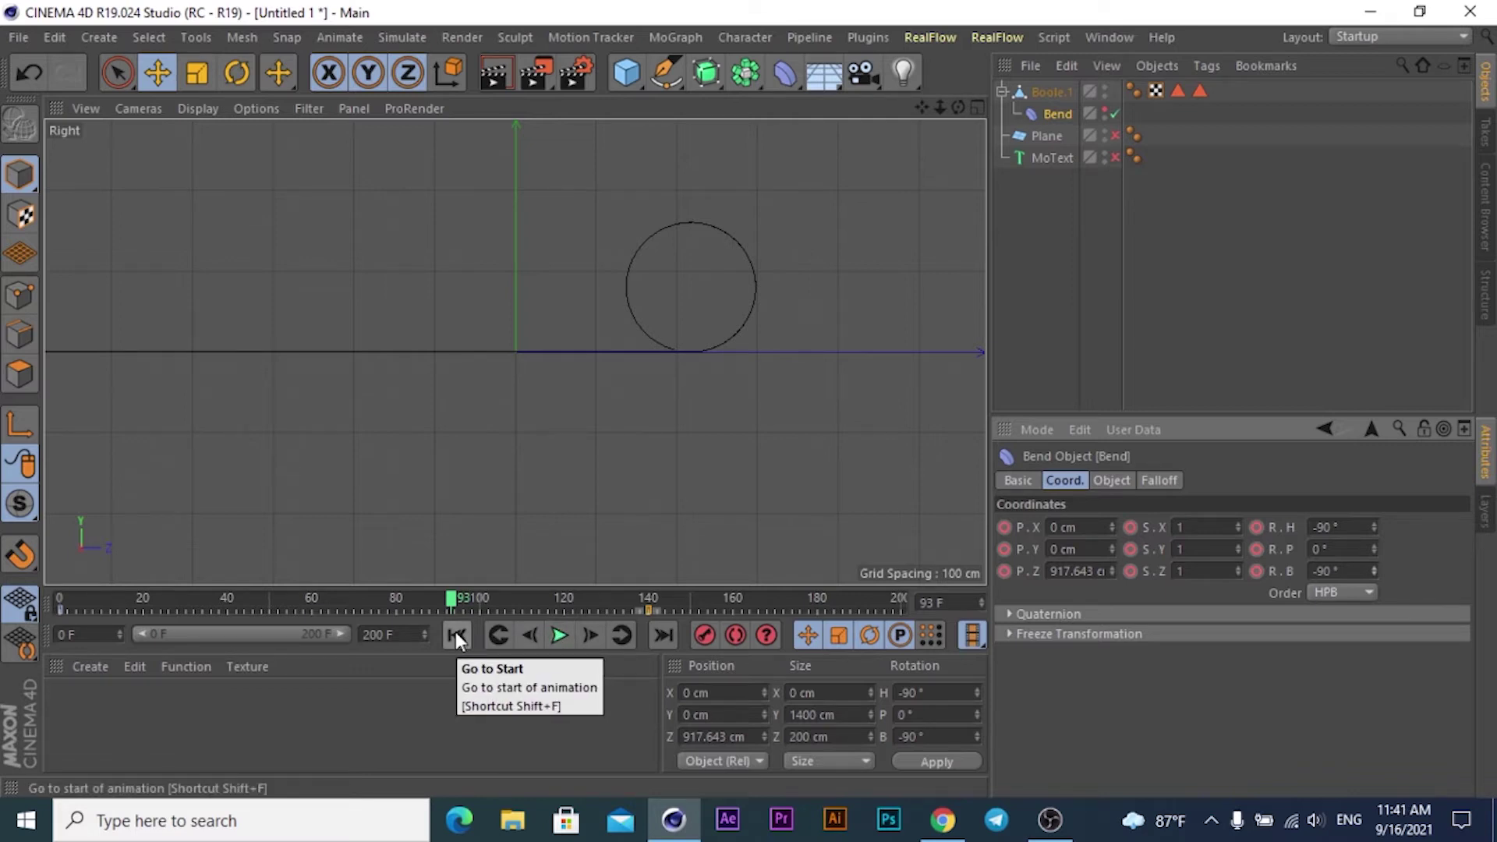
click(455, 633)
click(555, 633)
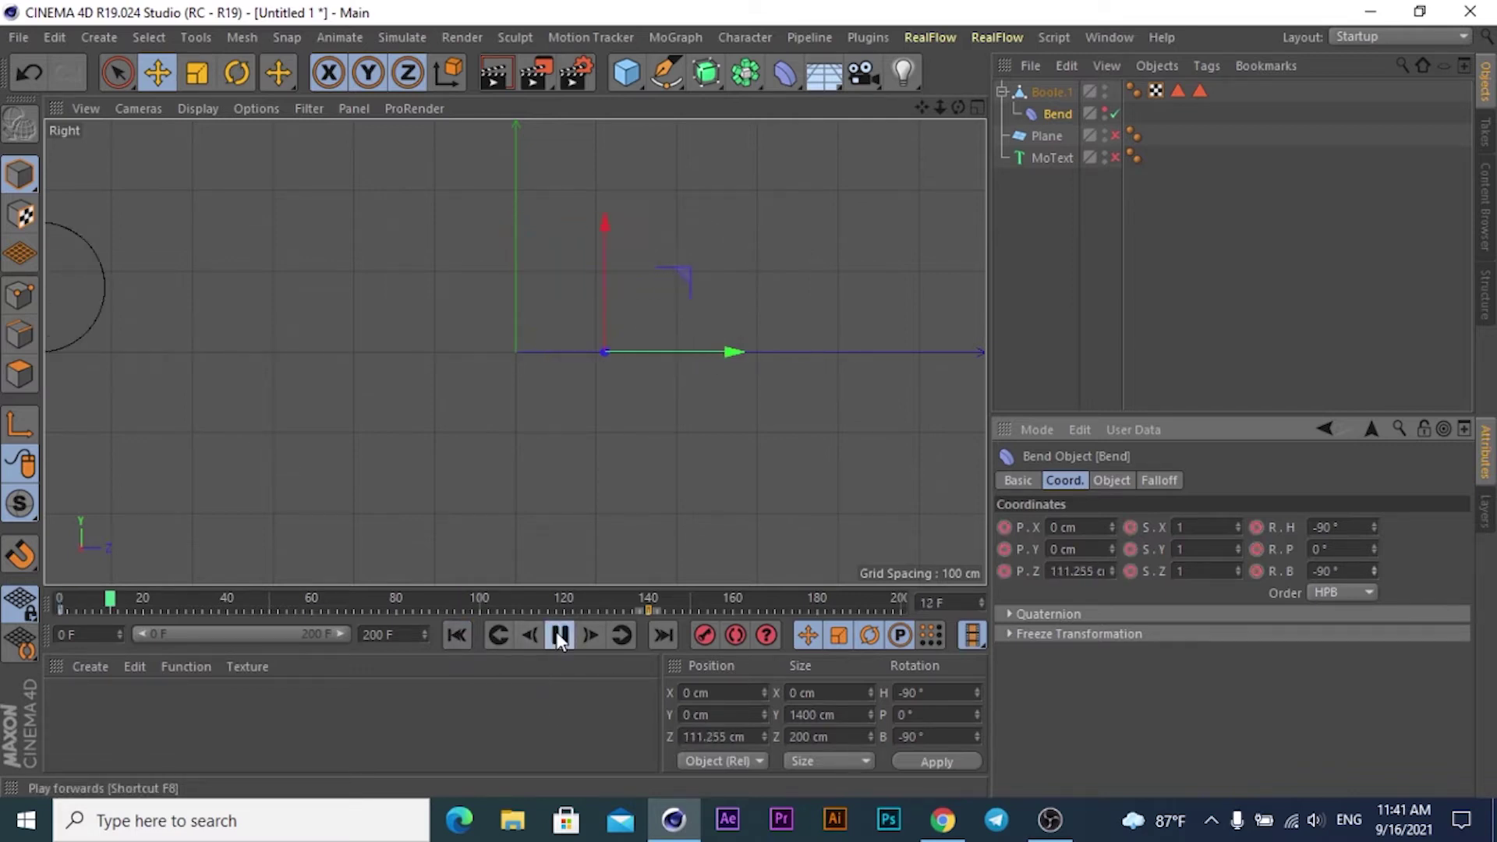
click(555, 633)
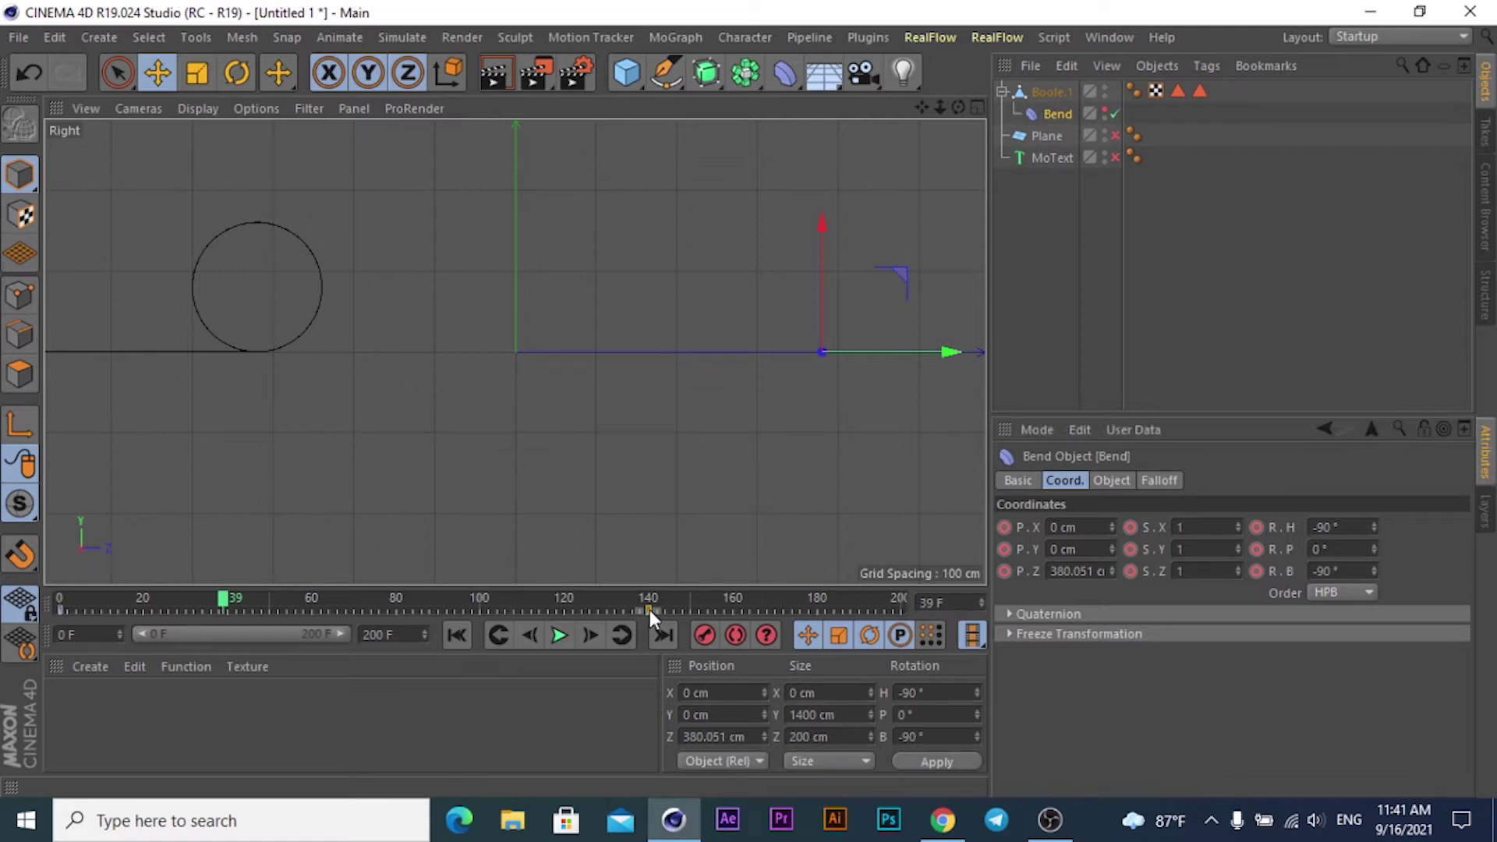
Undo the Bend move back to Z -8.21 cm and delete its stray keyframe
key(ctrl+z)
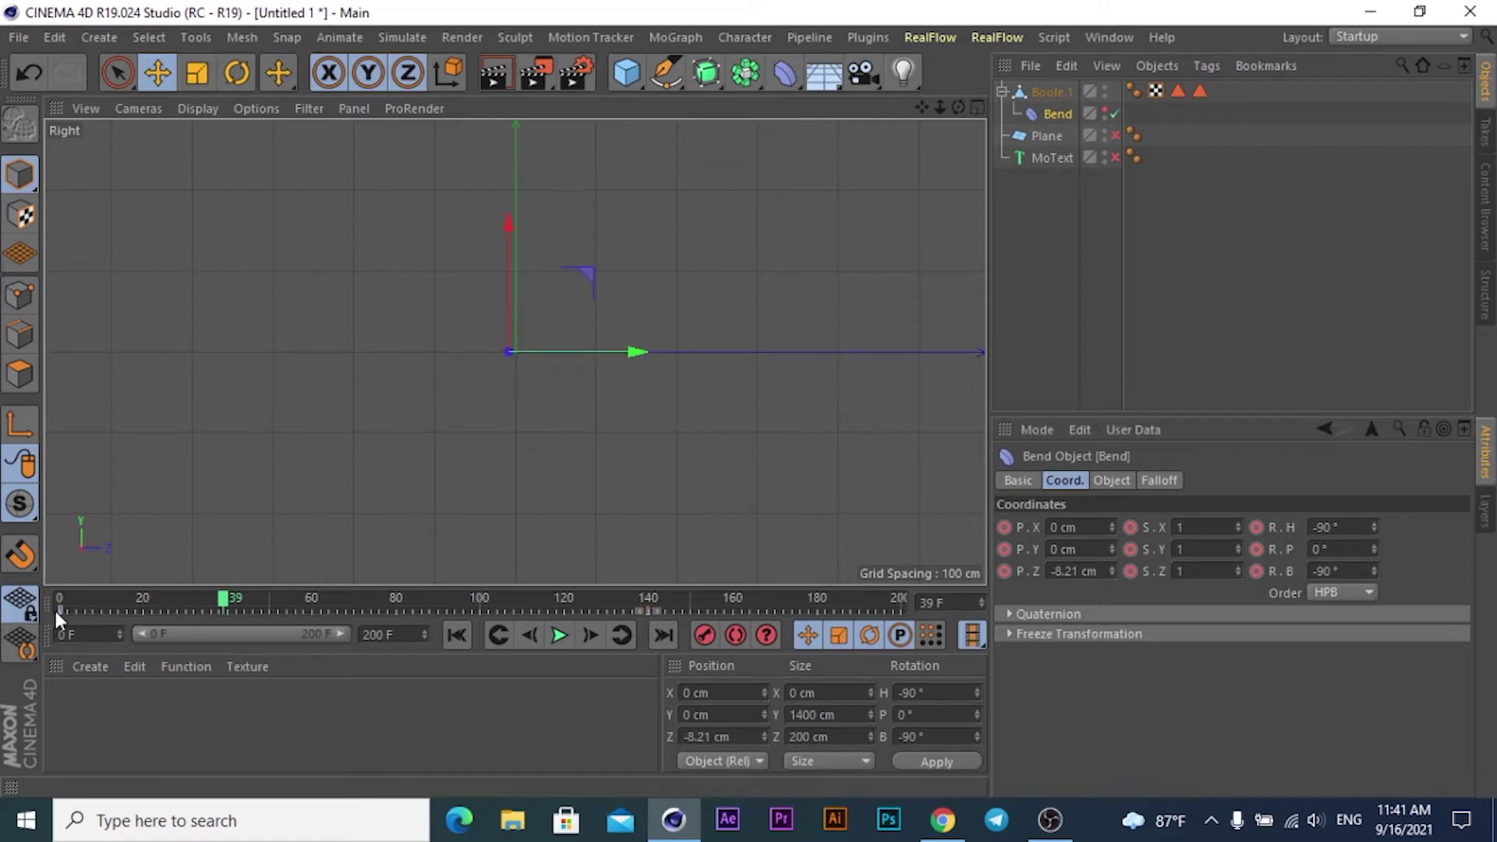
click(61, 608)
key(Delete)
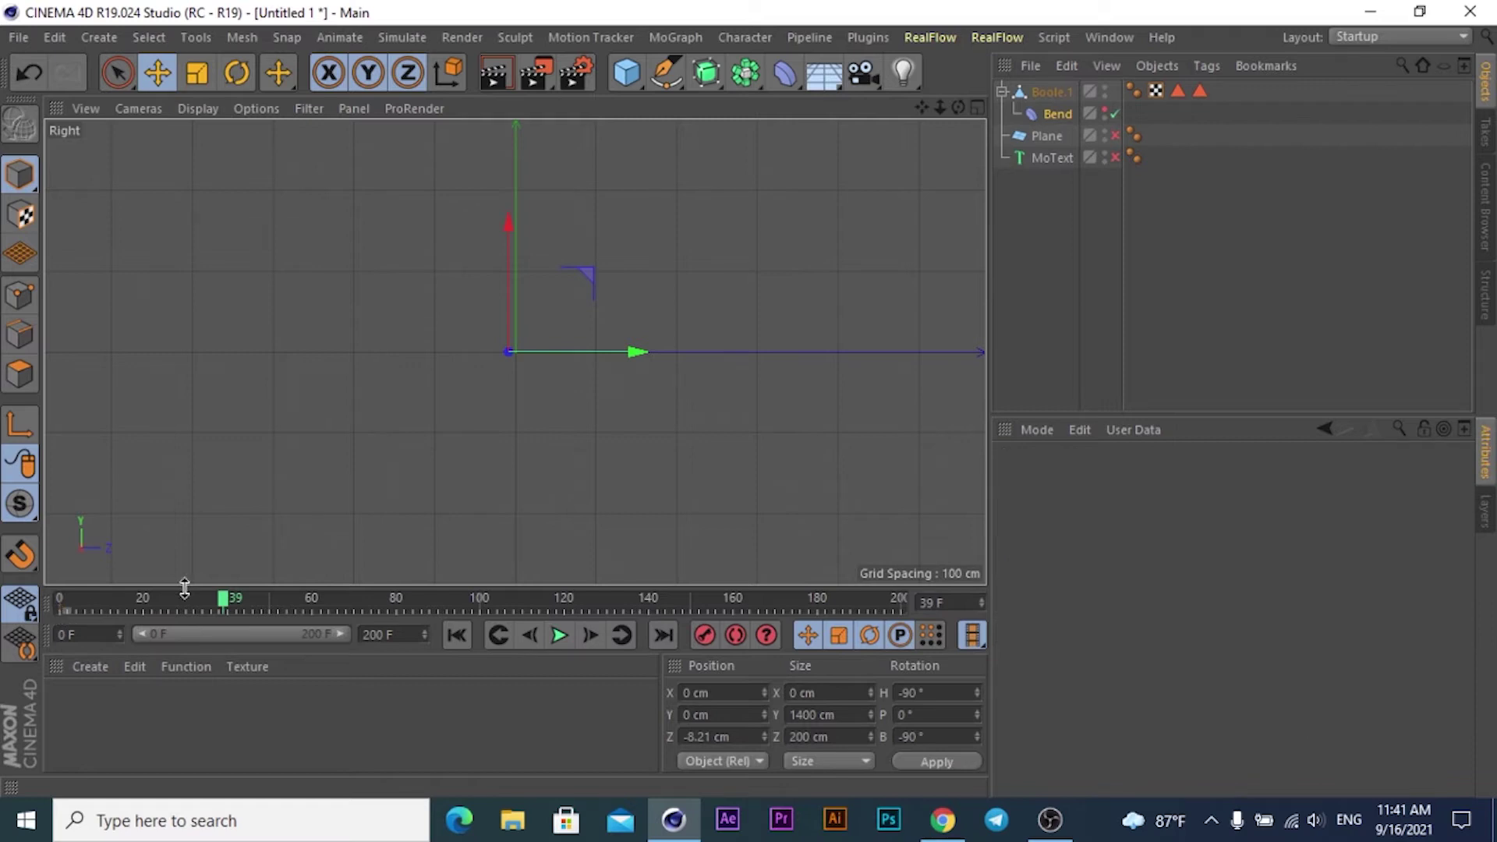
Return to frame 0 and maximize the Perspective view from the four-view layout
drag(224, 605, 62, 607)
drag(637, 351, 368, 364)
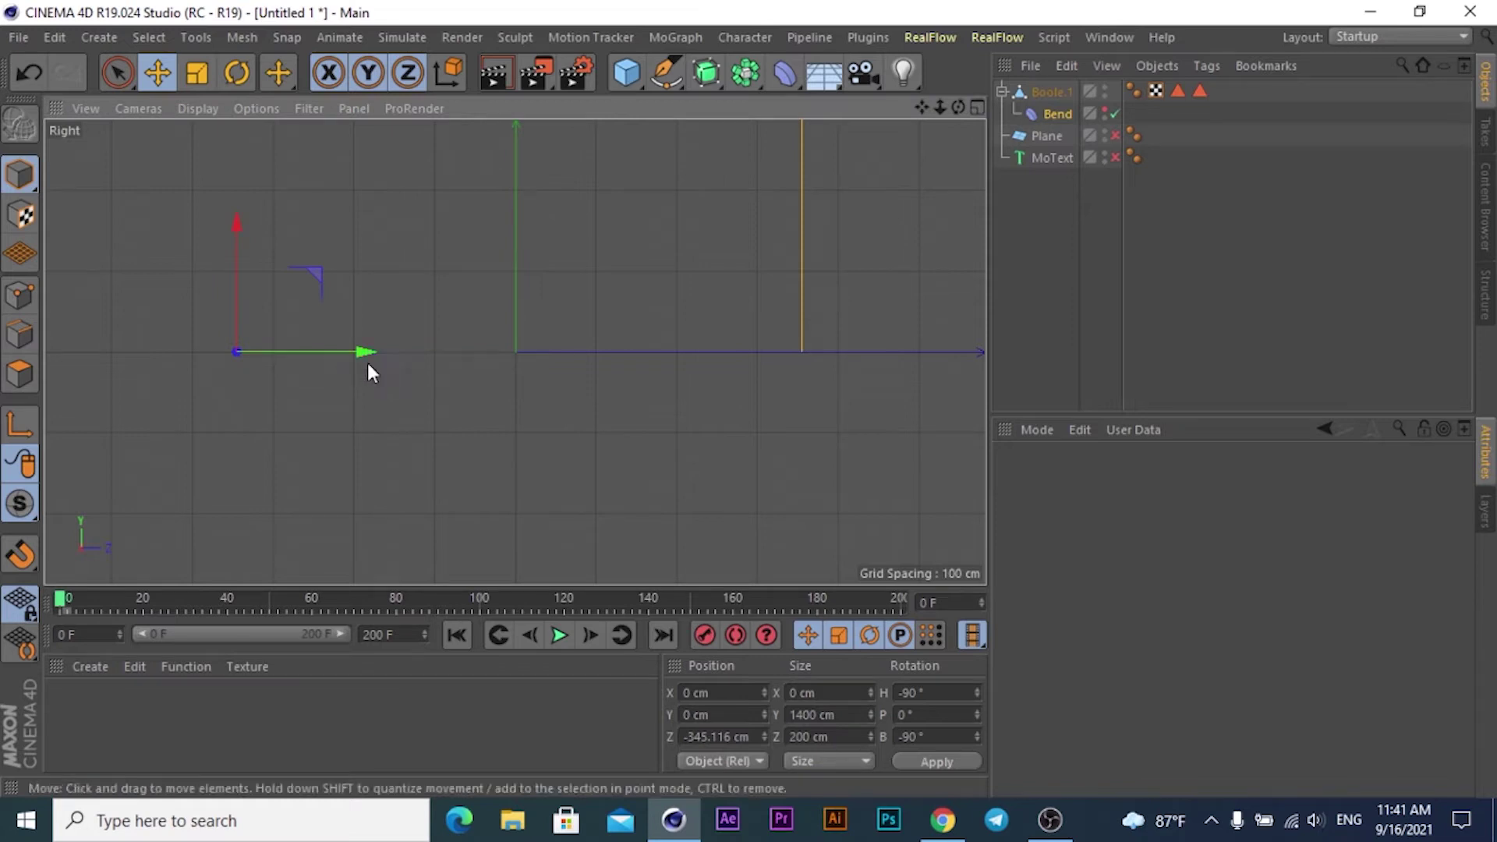
key(ctrl+z)
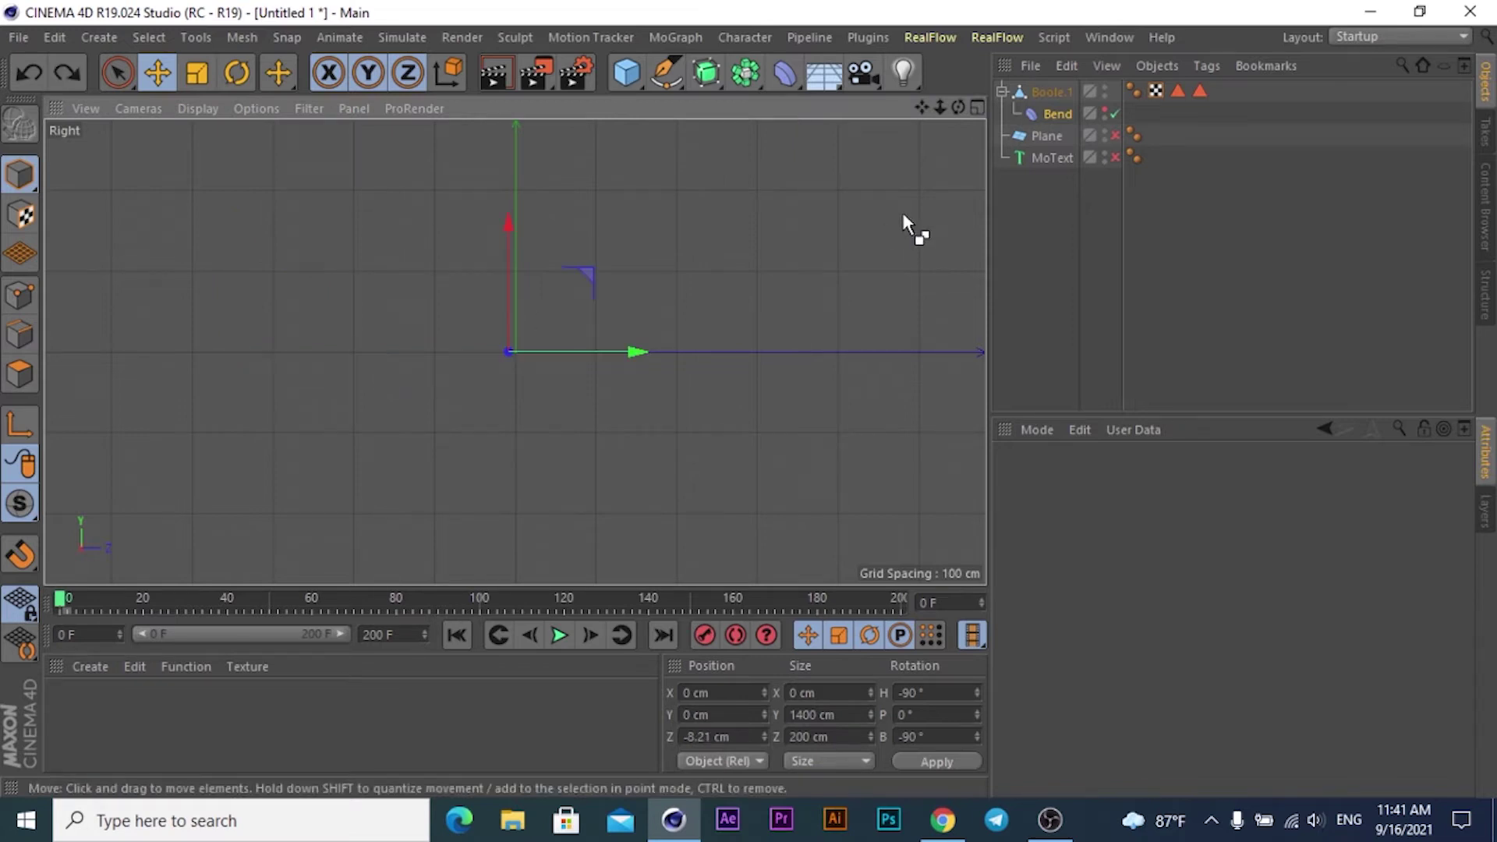
click(977, 108)
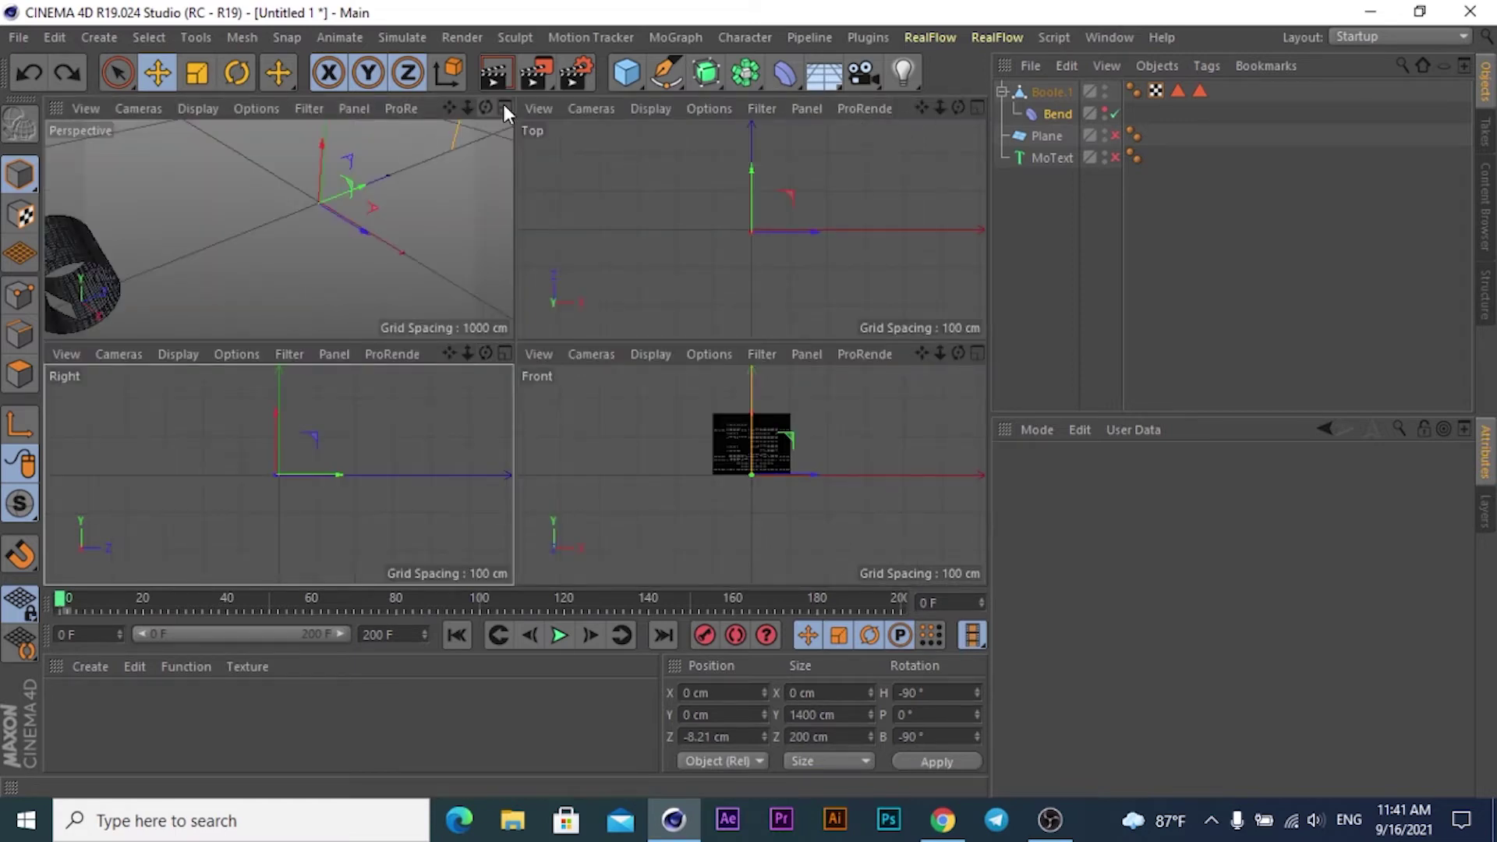
click(503, 108)
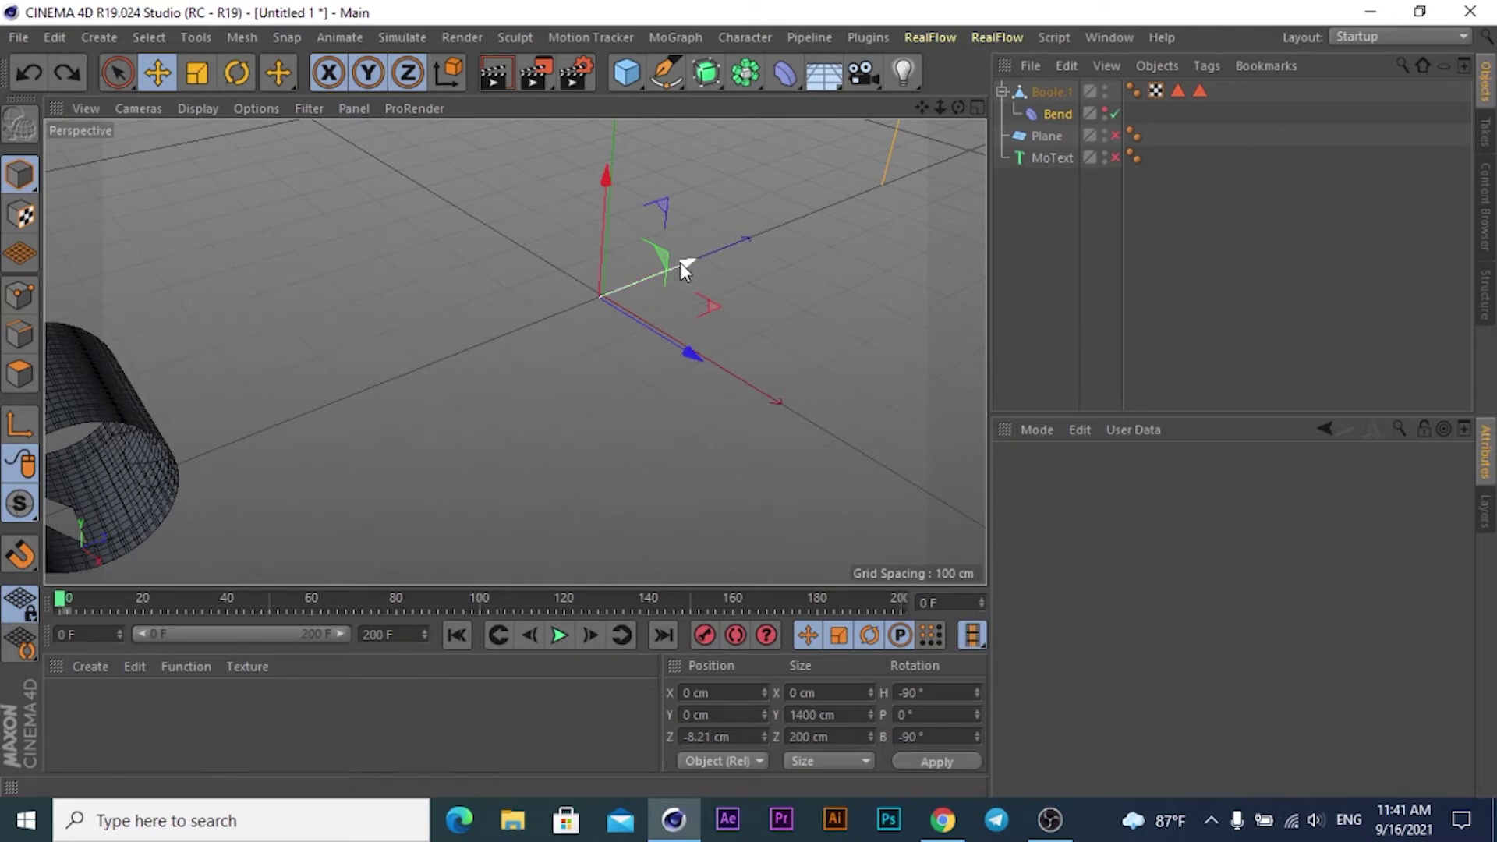
Record a Bend key at frame 0, then go to frame 140
drag(922, 107, 916, 129)
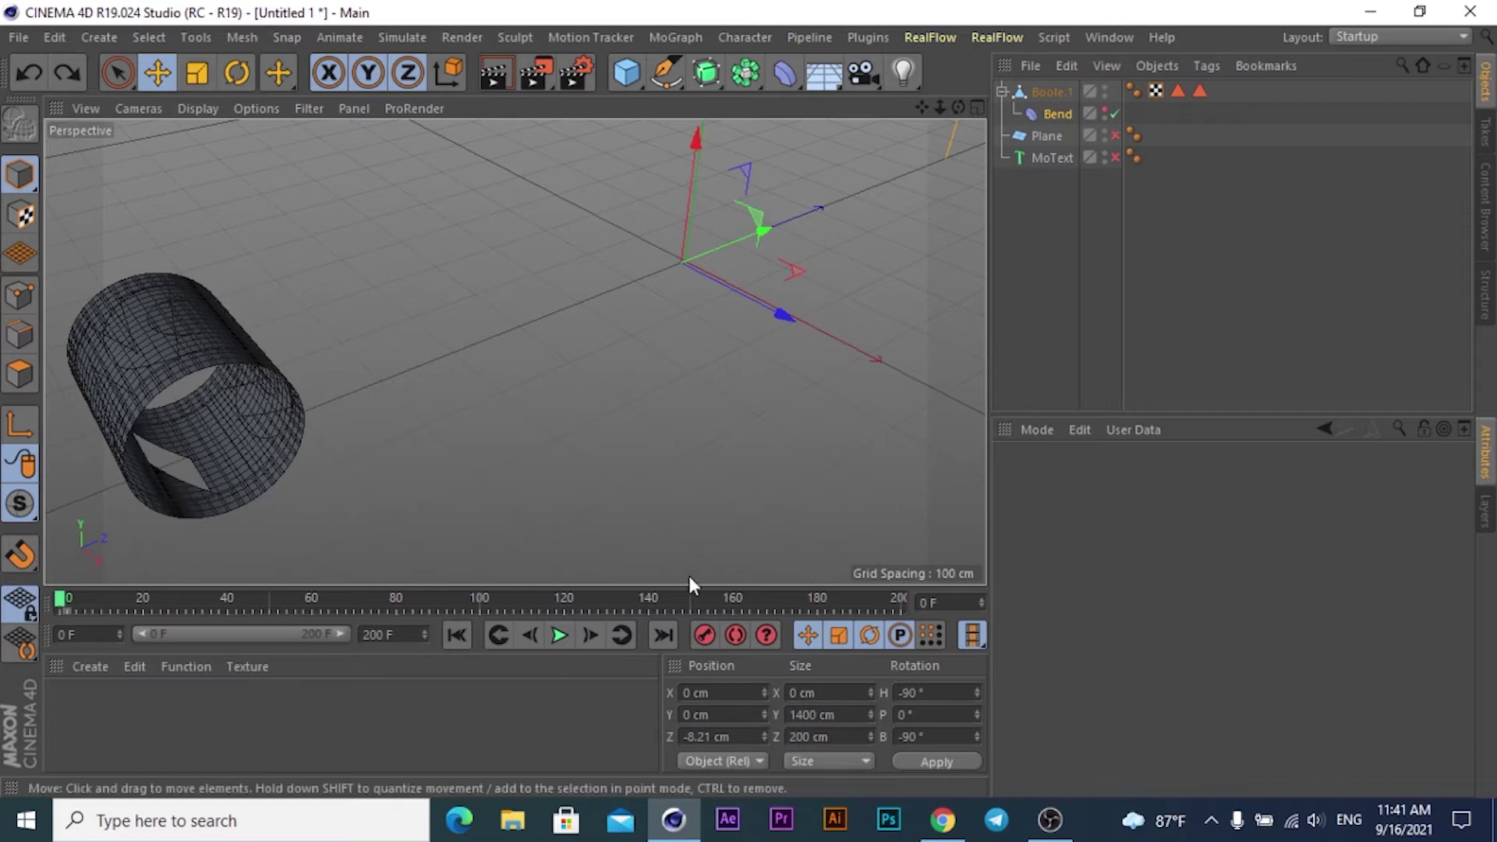
click(711, 636)
click(649, 597)
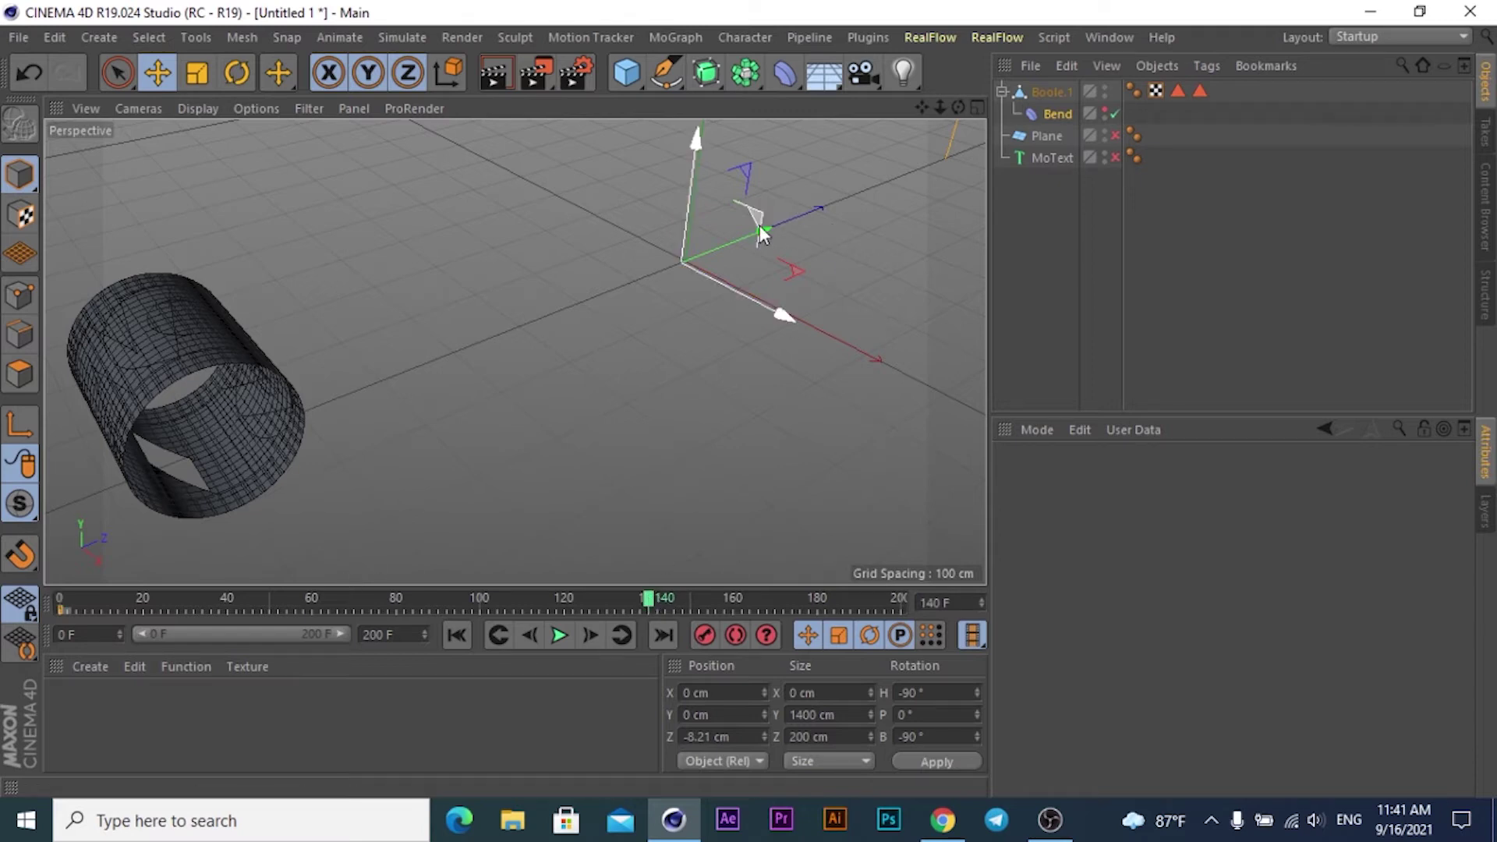
Slide the Bend along Z to 1540.779 cm so the WINDING plane lies flat
drag(759, 226, 816, 209)
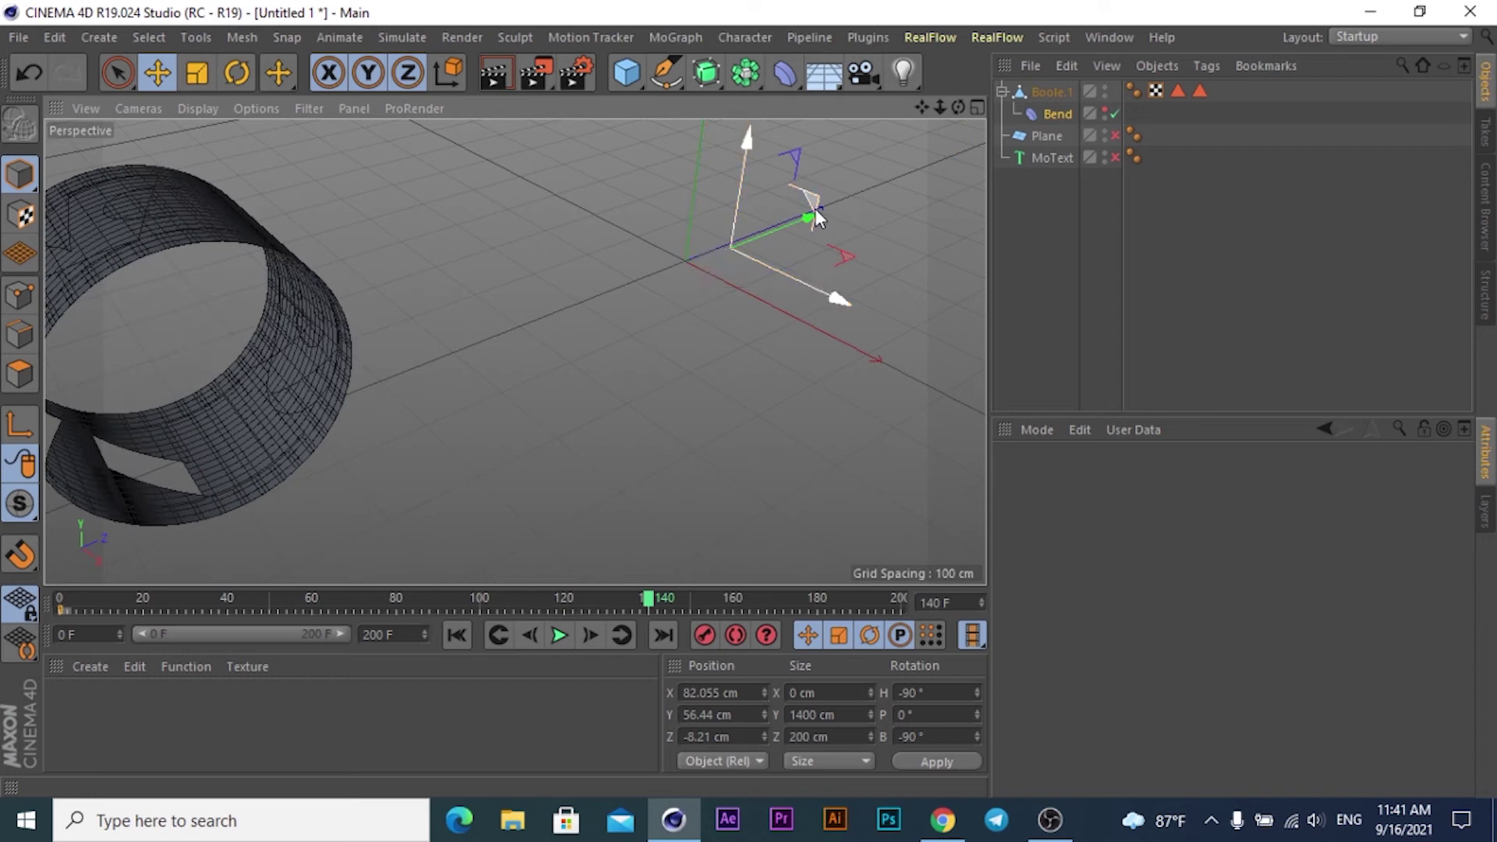
key(ctrl+z)
drag(770, 226, 984, 156)
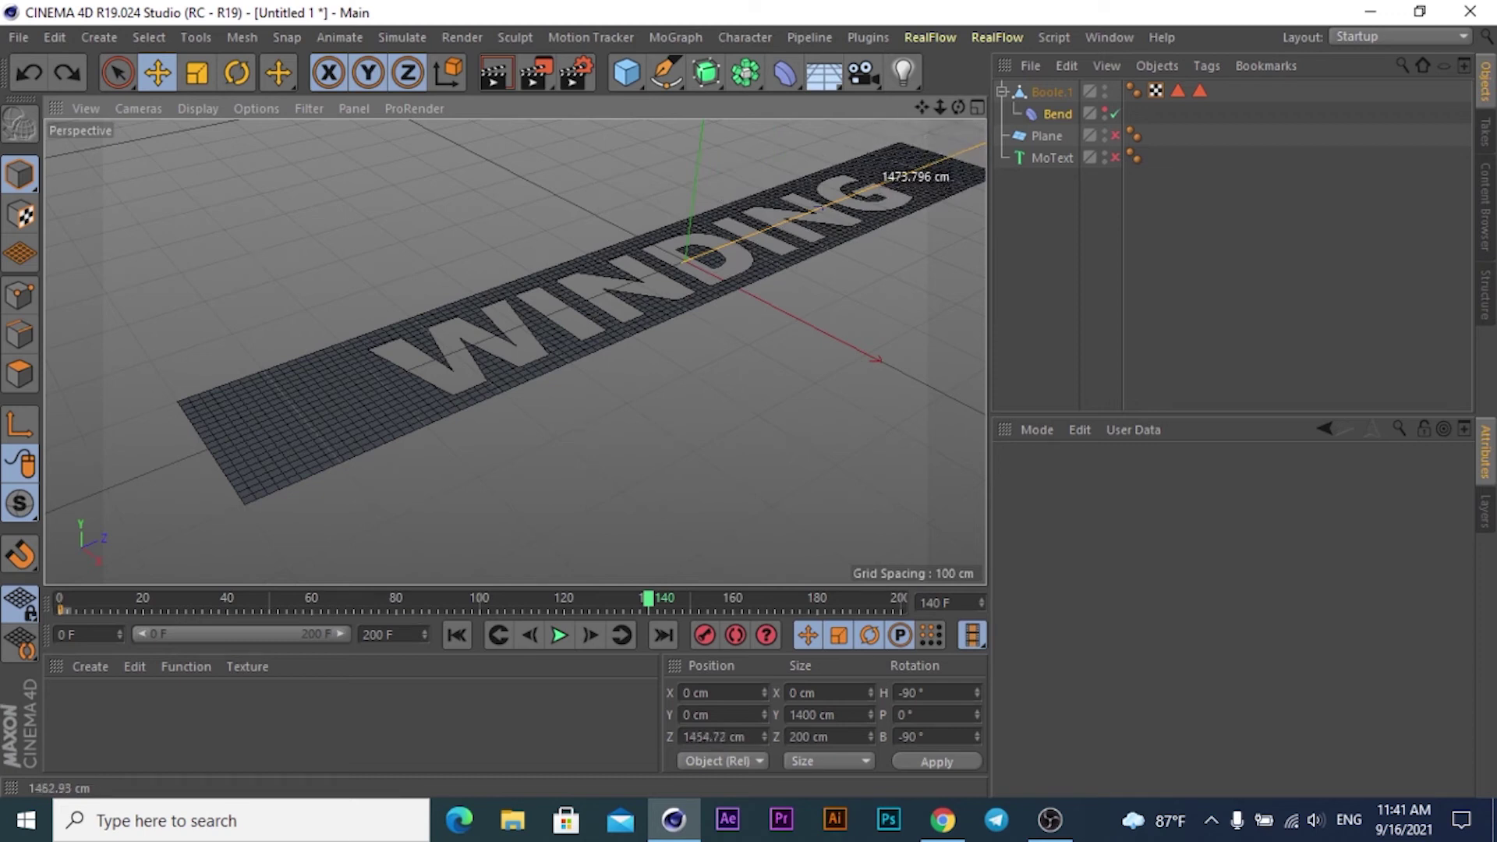
drag(984, 156, 779, 231)
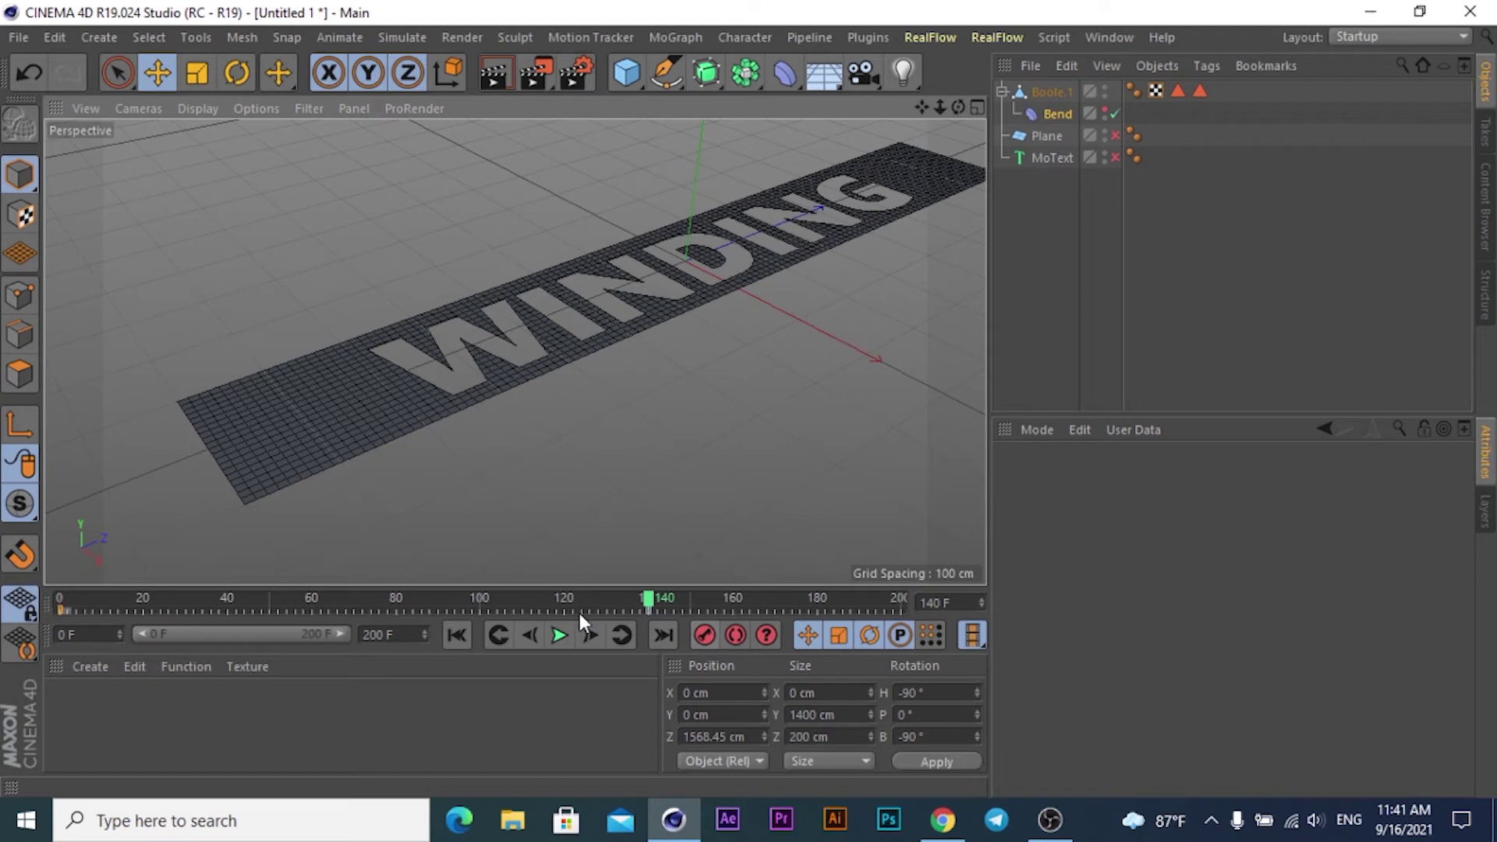
drag(643, 599, 597, 597)
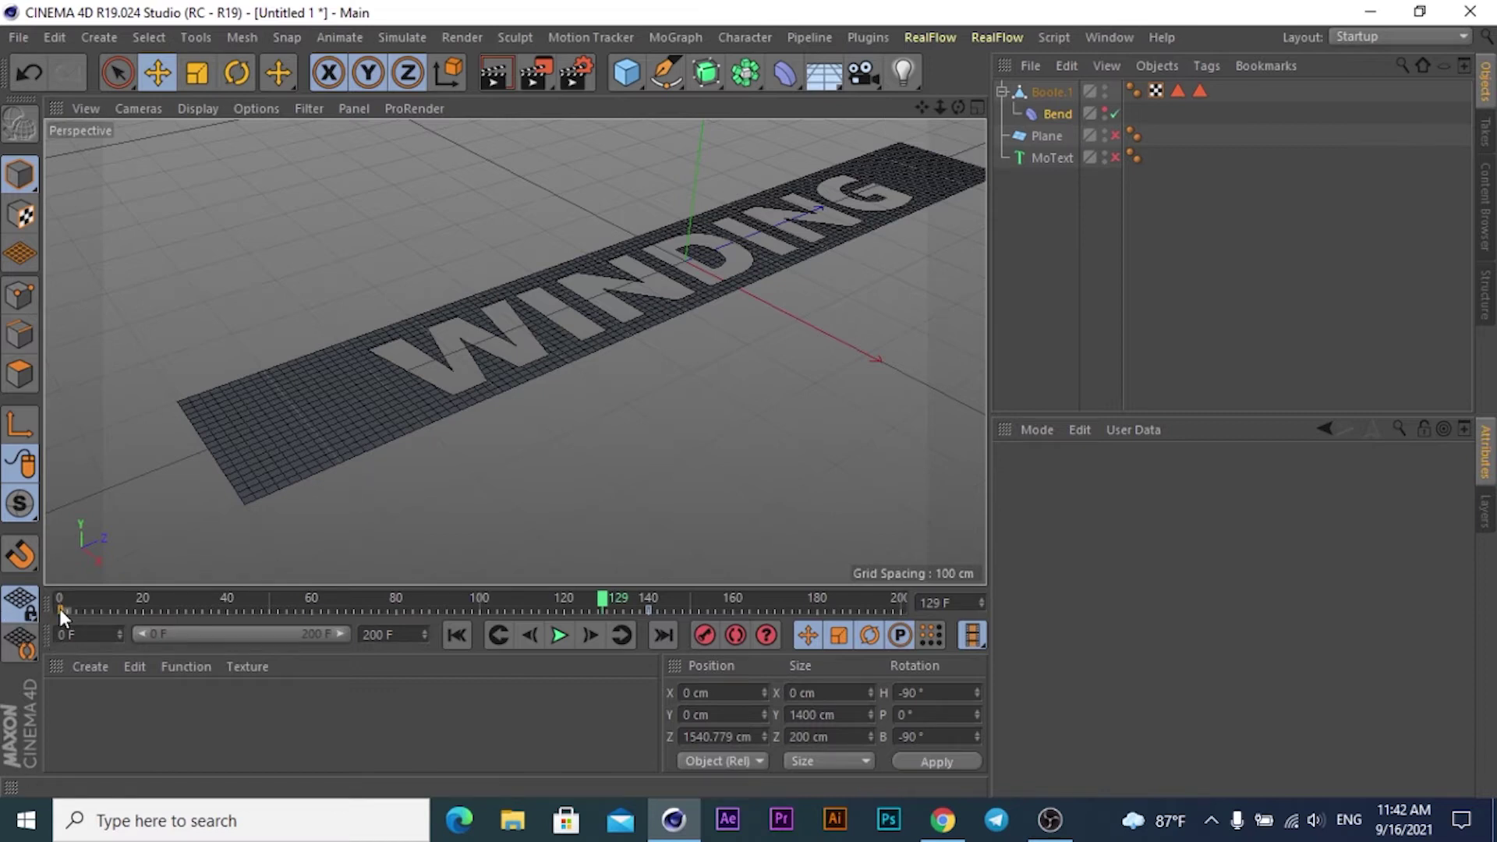
click(1052, 116)
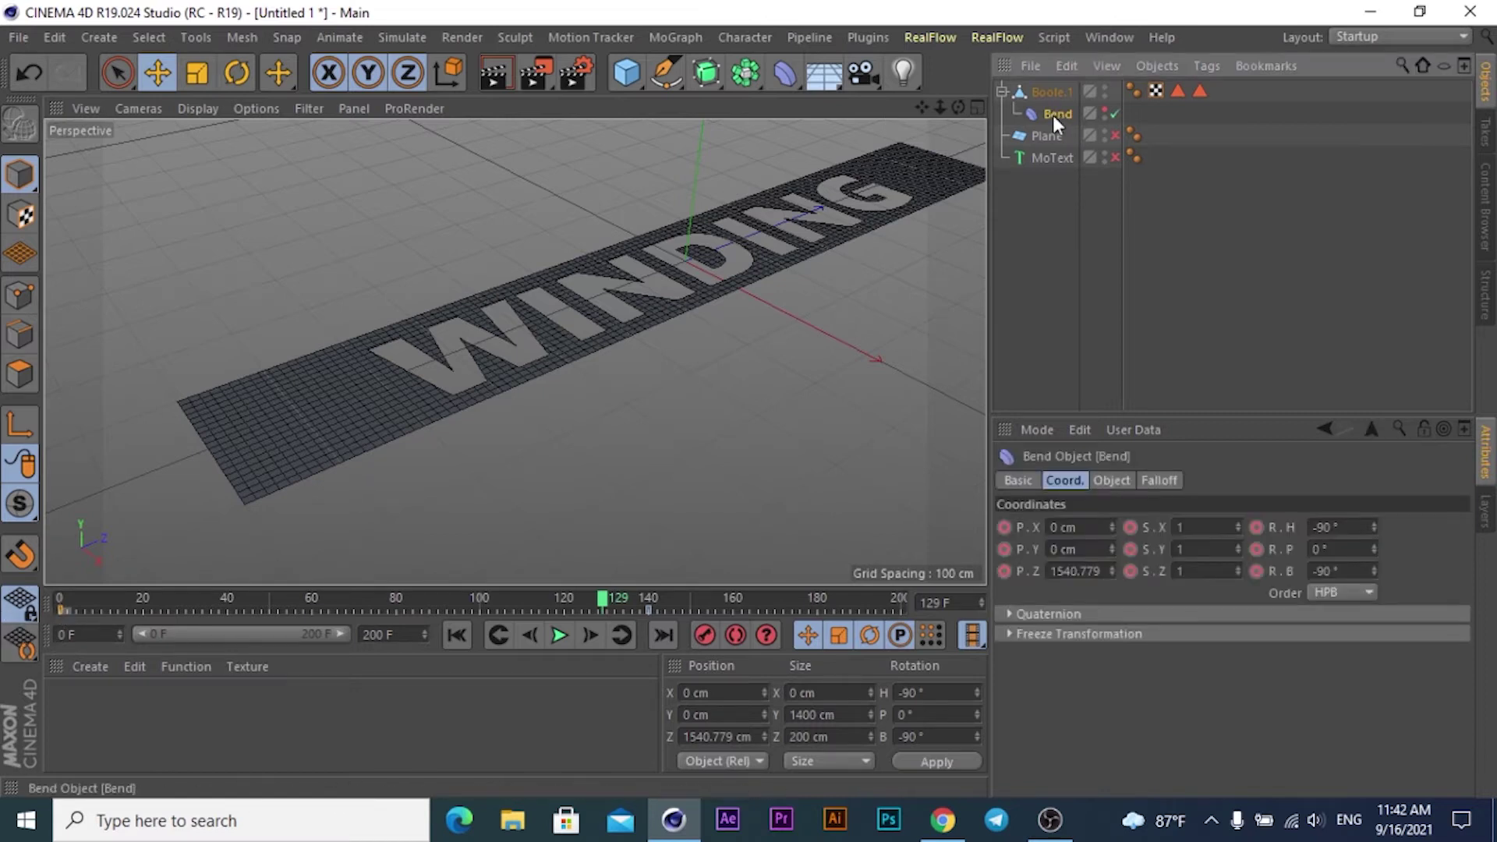
Turn on the Bend's viewport display in its Object properties
click(1111, 480)
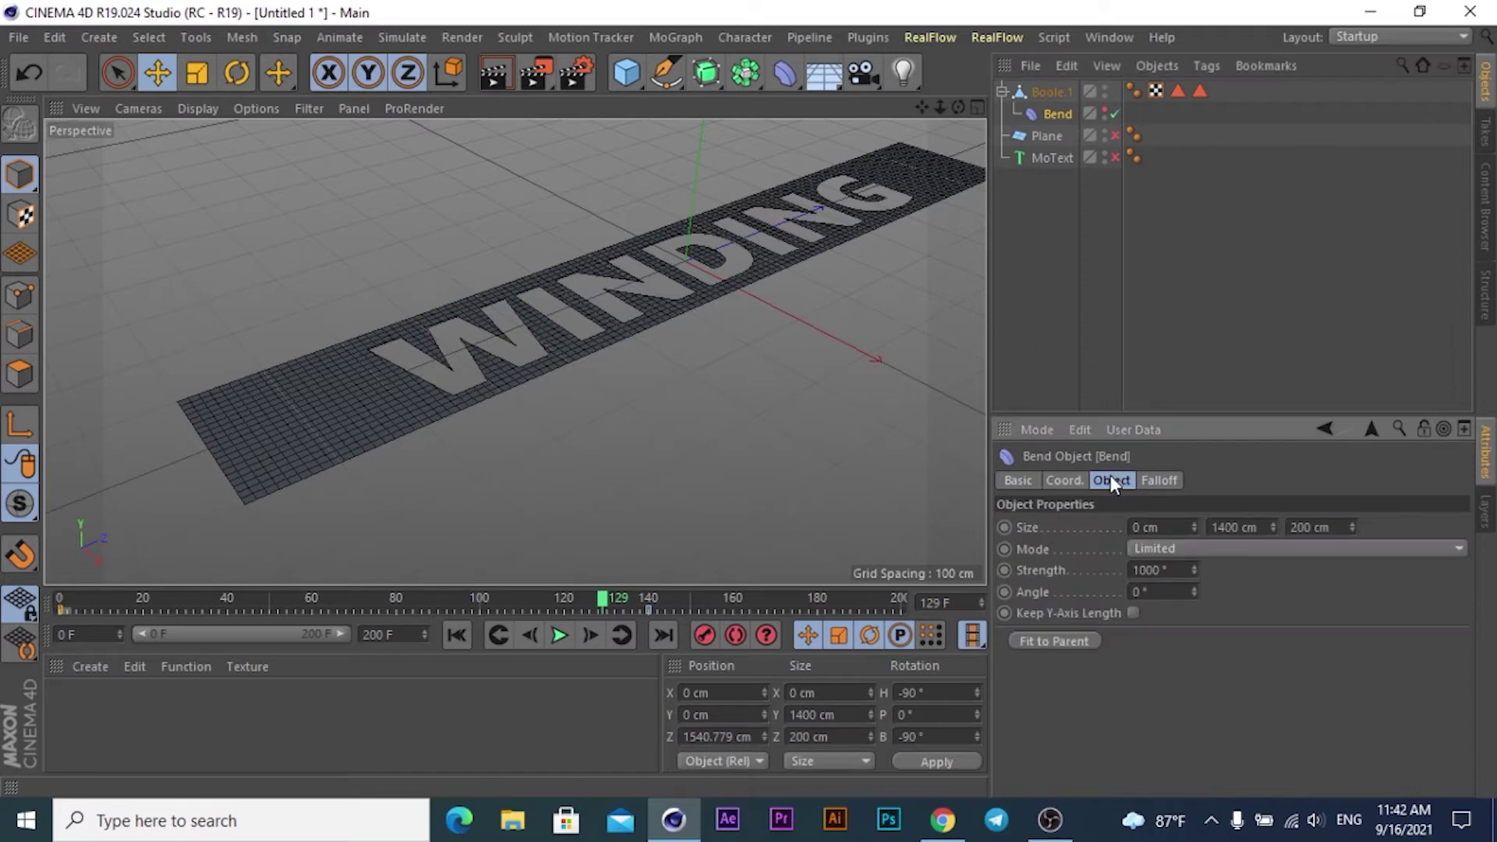
click(1105, 109)
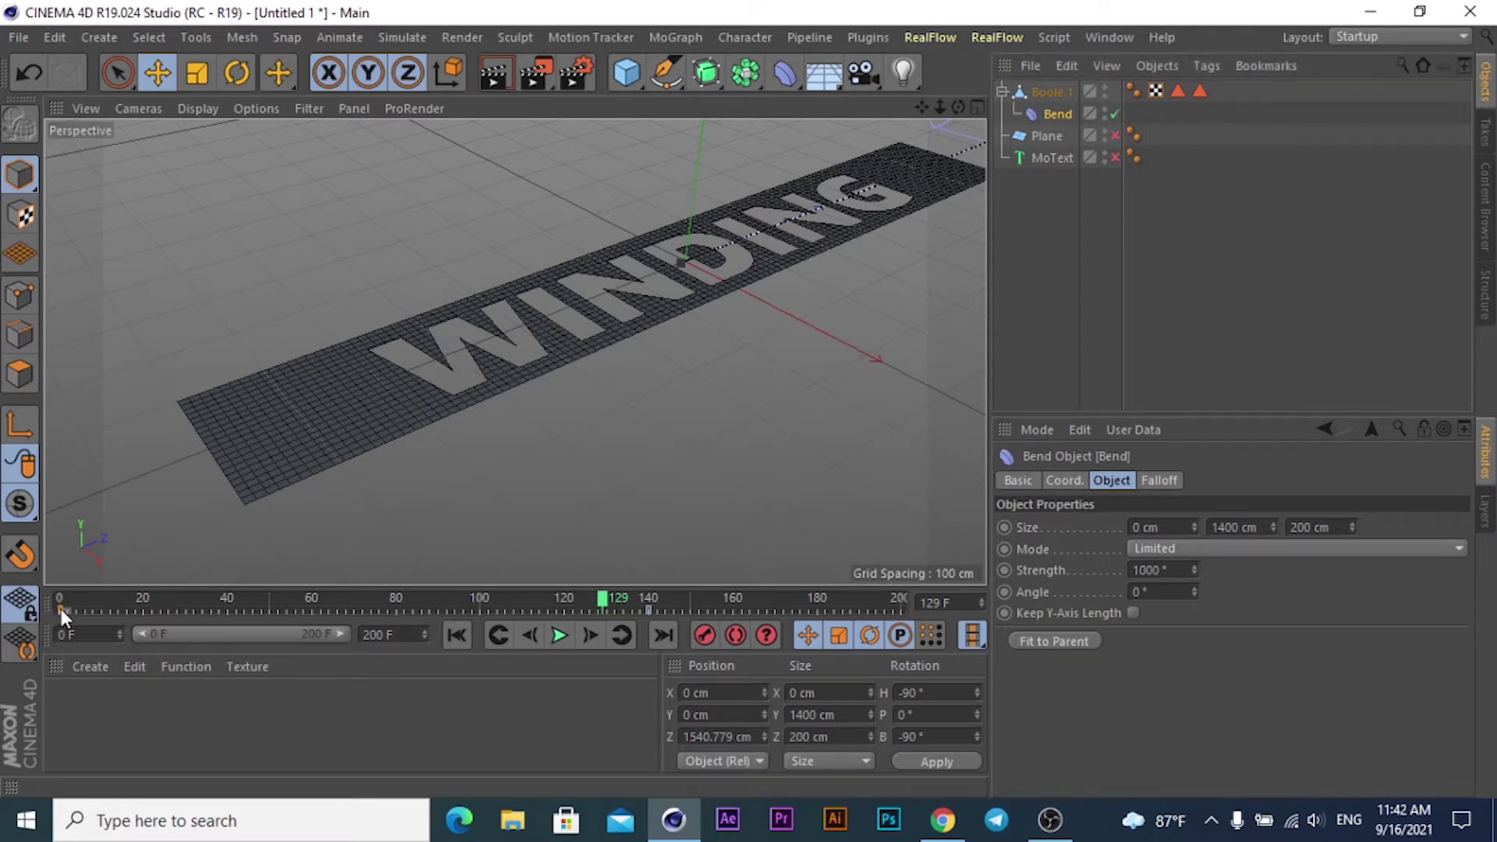
click(1179, 547)
click(1180, 557)
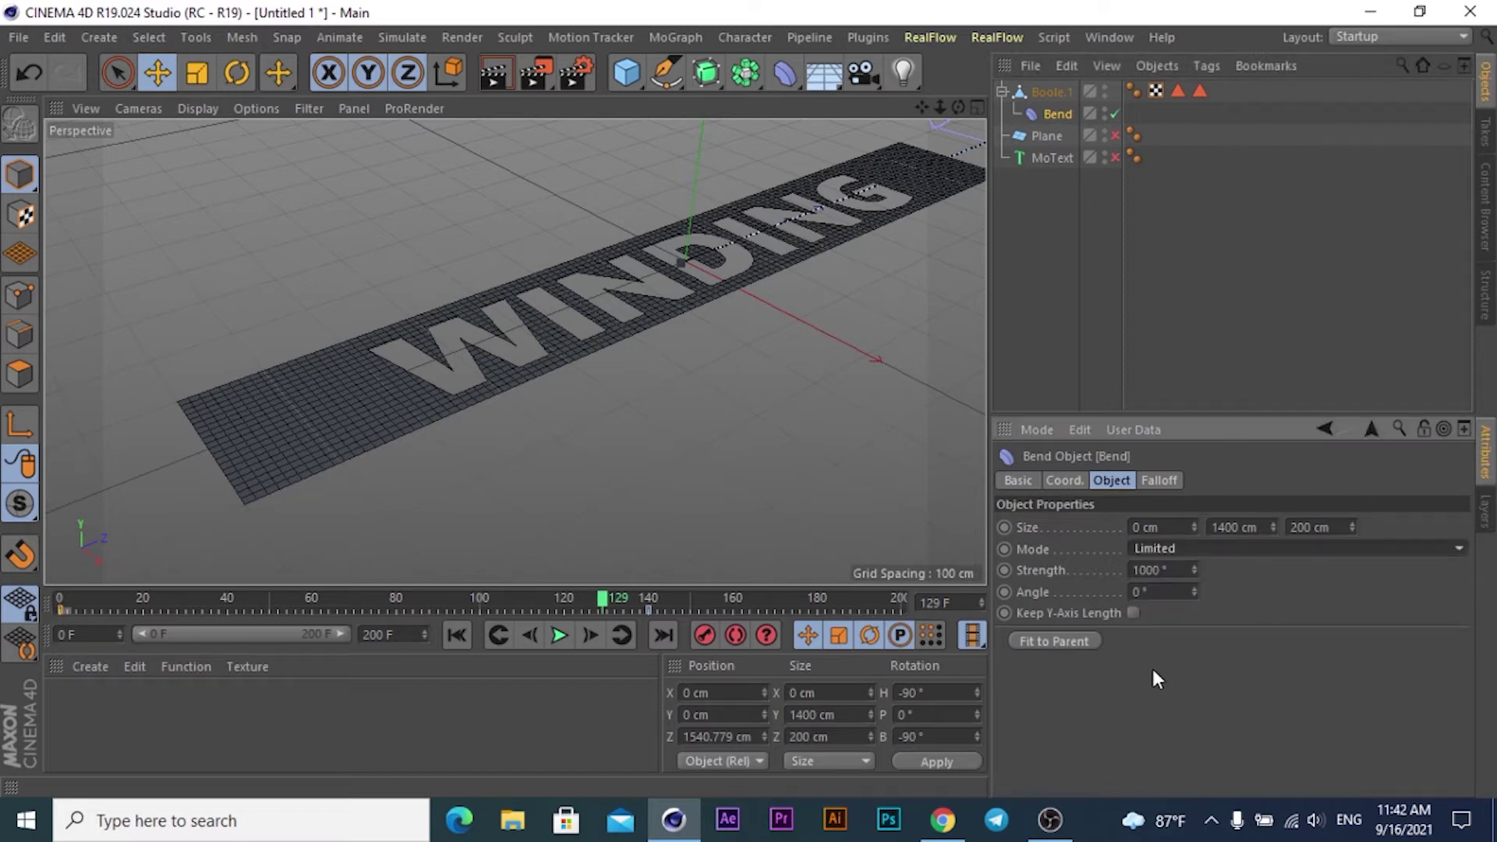
Reselect the Bend and pick out its keyframes at frame 140
click(1052, 92)
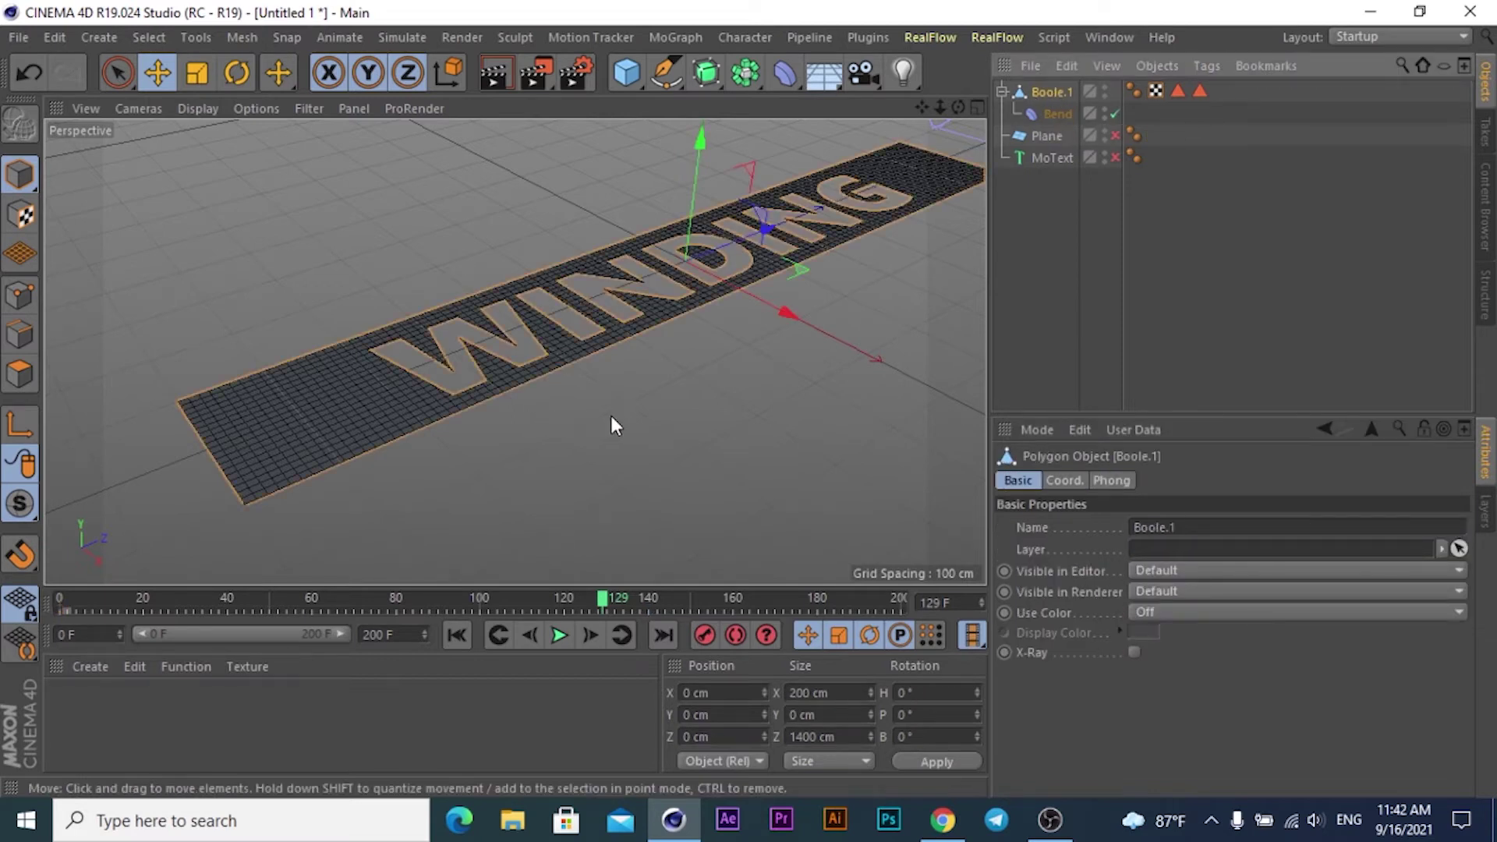
click(783, 419)
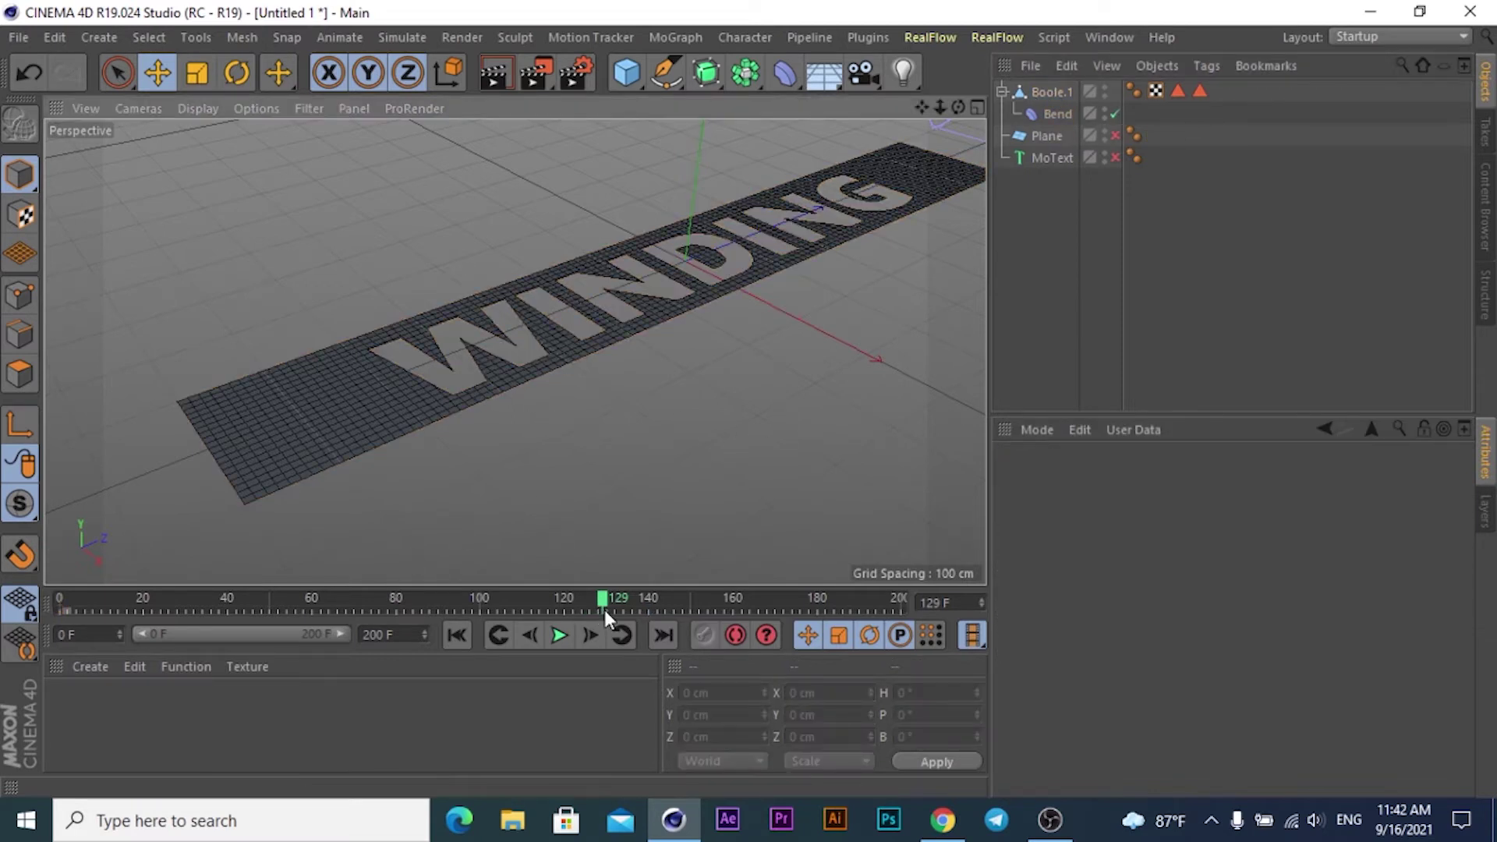
click(1045, 113)
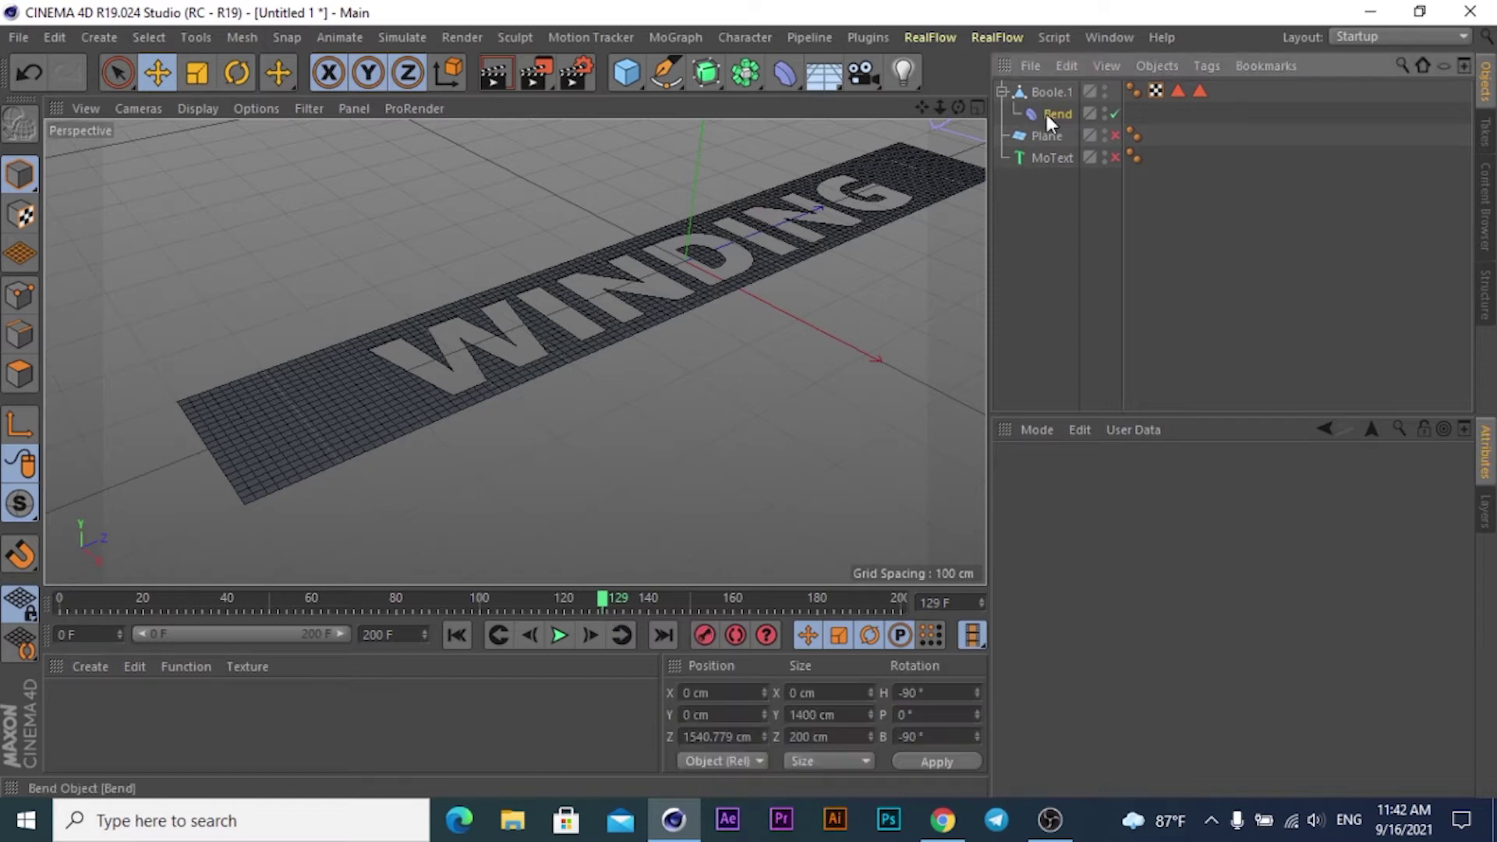
click(651, 612)
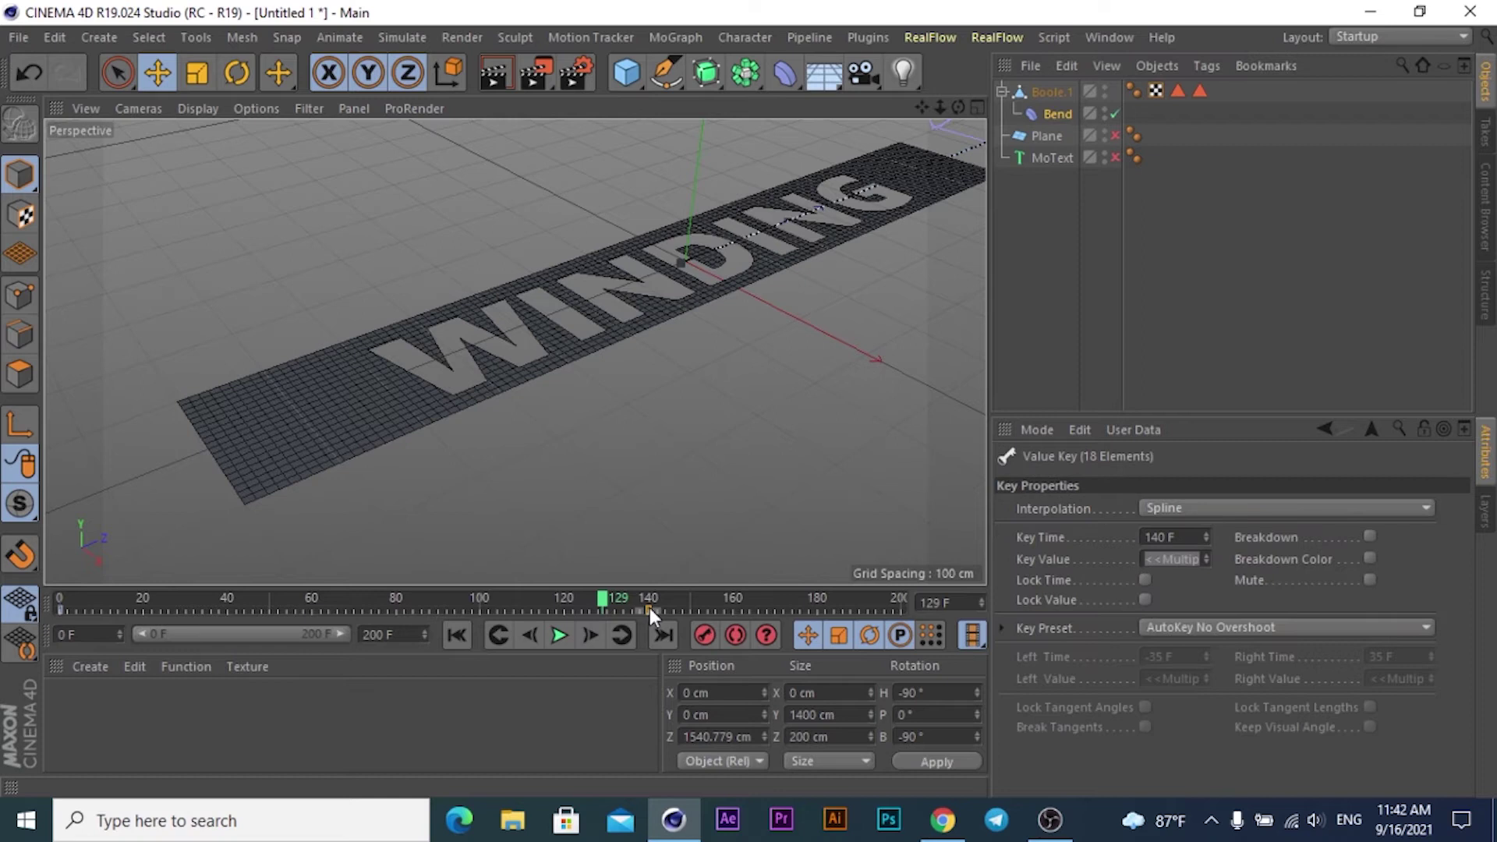
Set the Bend's keyframes at frames 140 and 0 to Linear interpolation
click(1227, 507)
click(1160, 554)
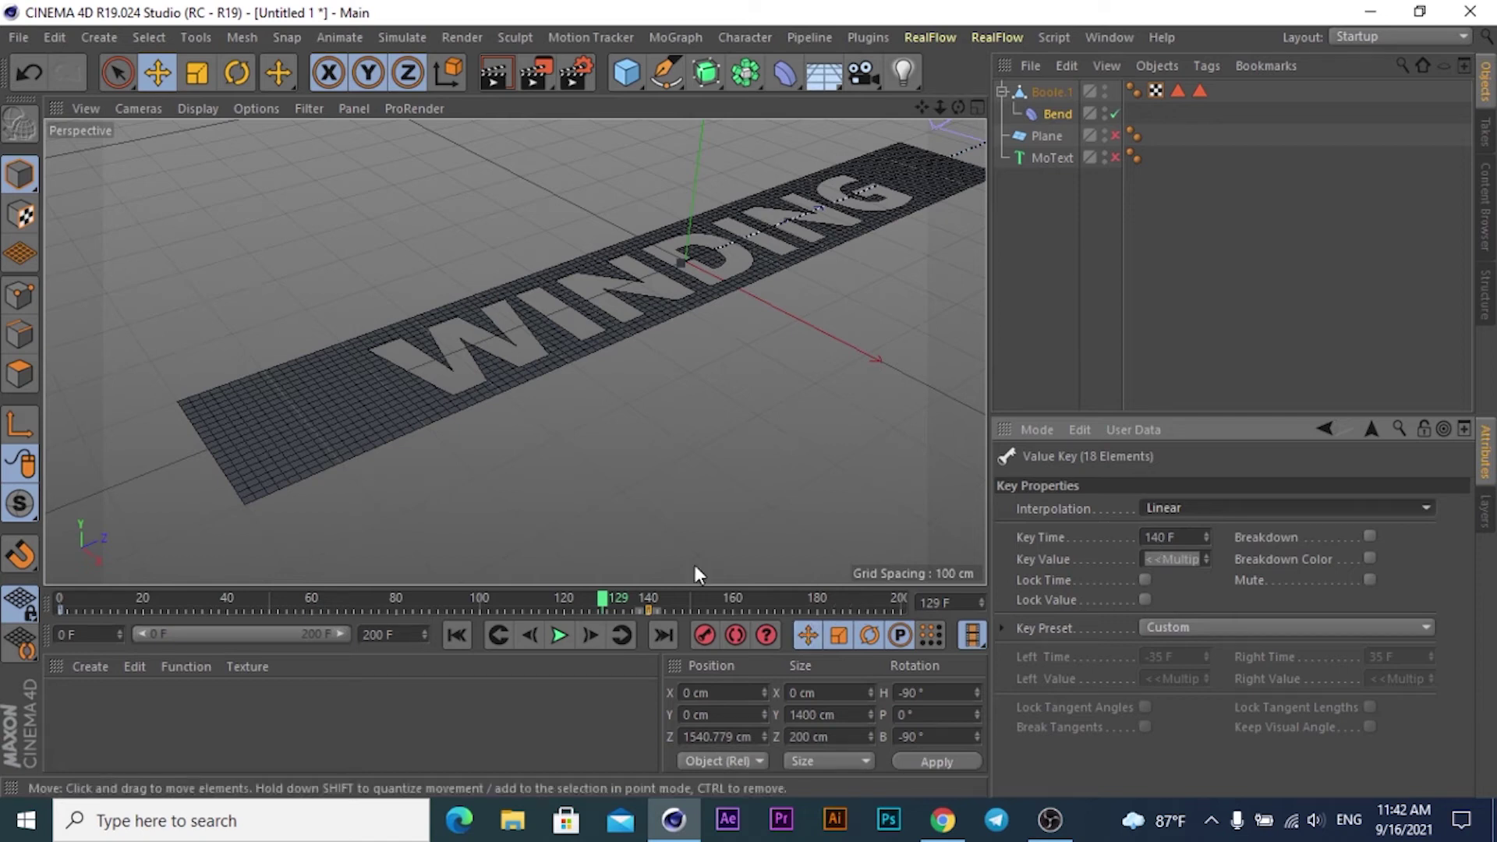
click(60, 608)
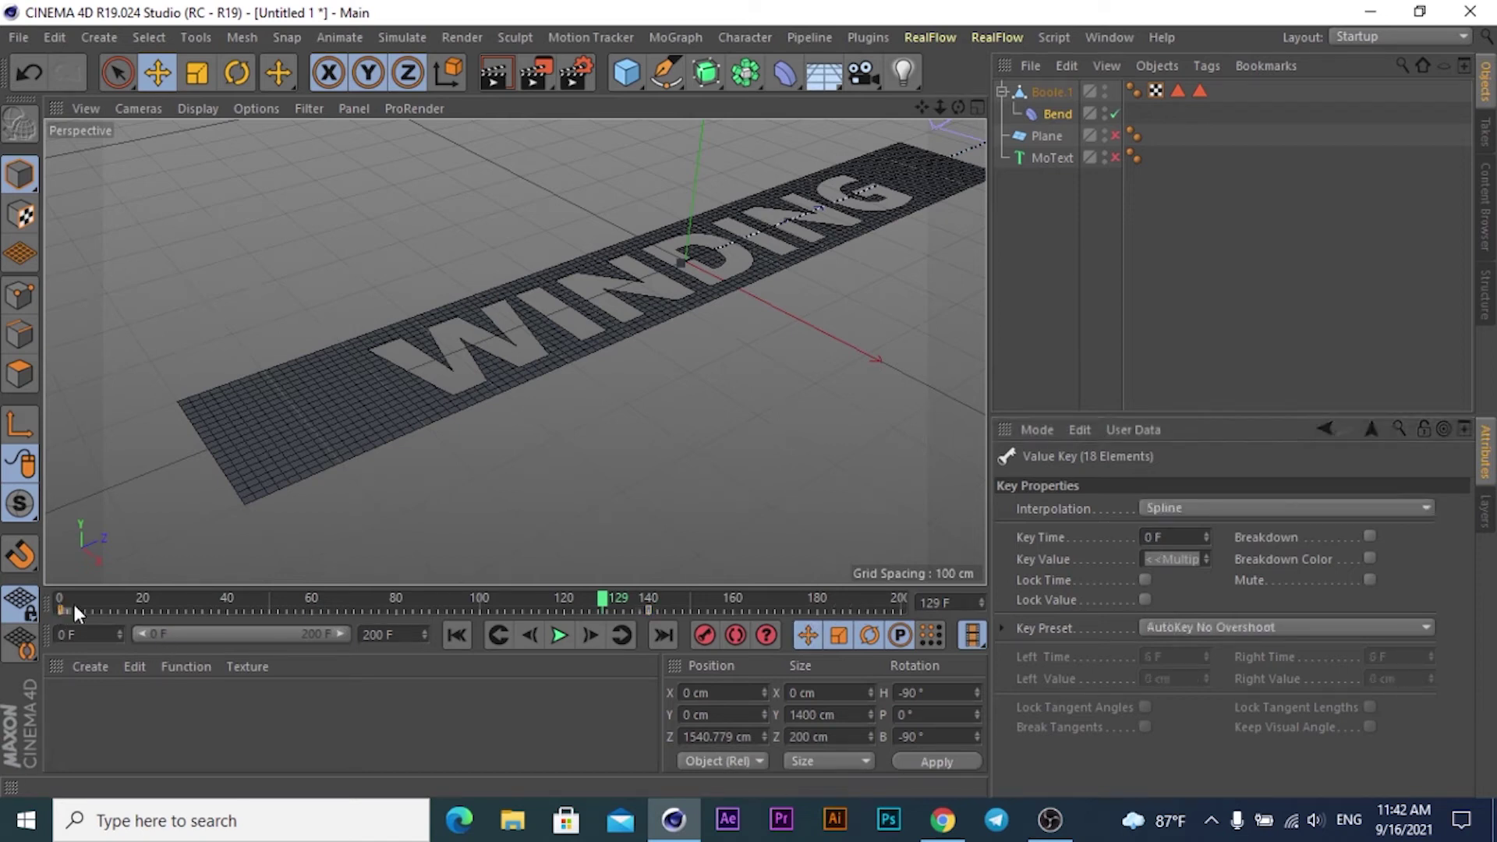
click(1199, 505)
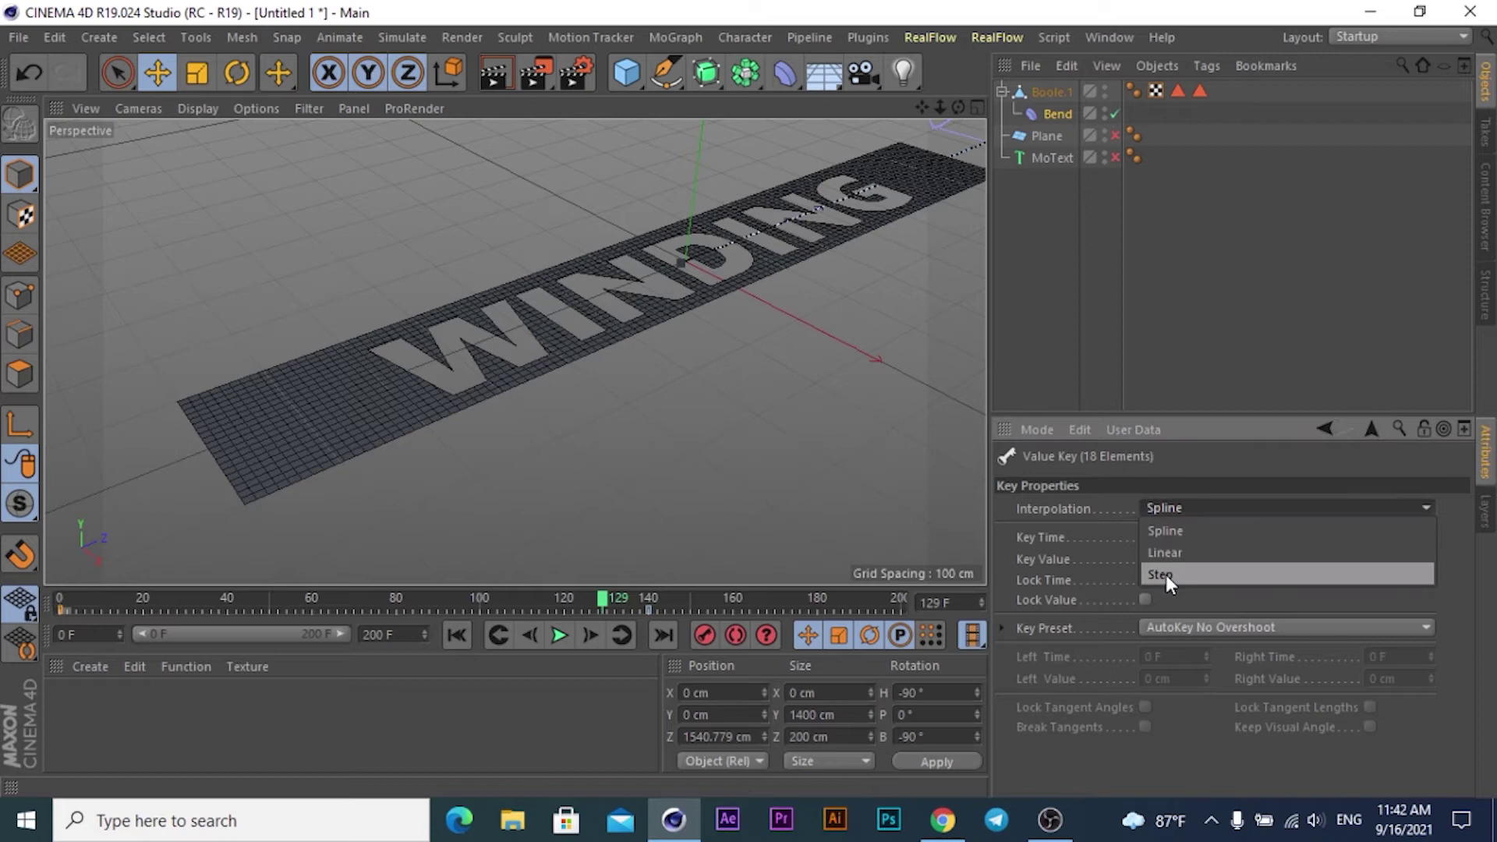
click(1163, 551)
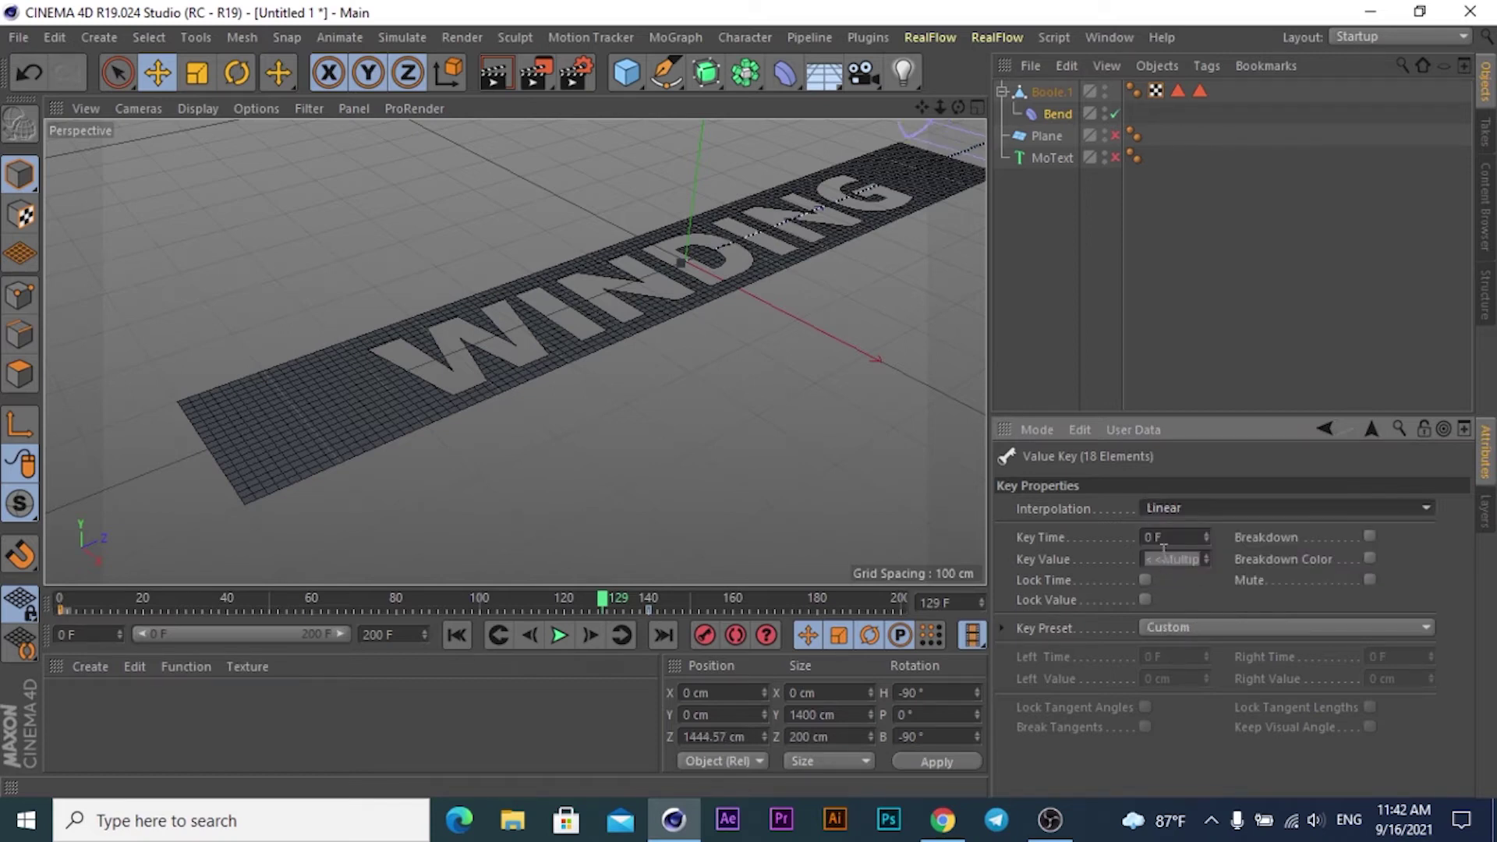
Play the roll animation from frame 0, toggling the Bend's viewport display
click(459, 636)
click(557, 634)
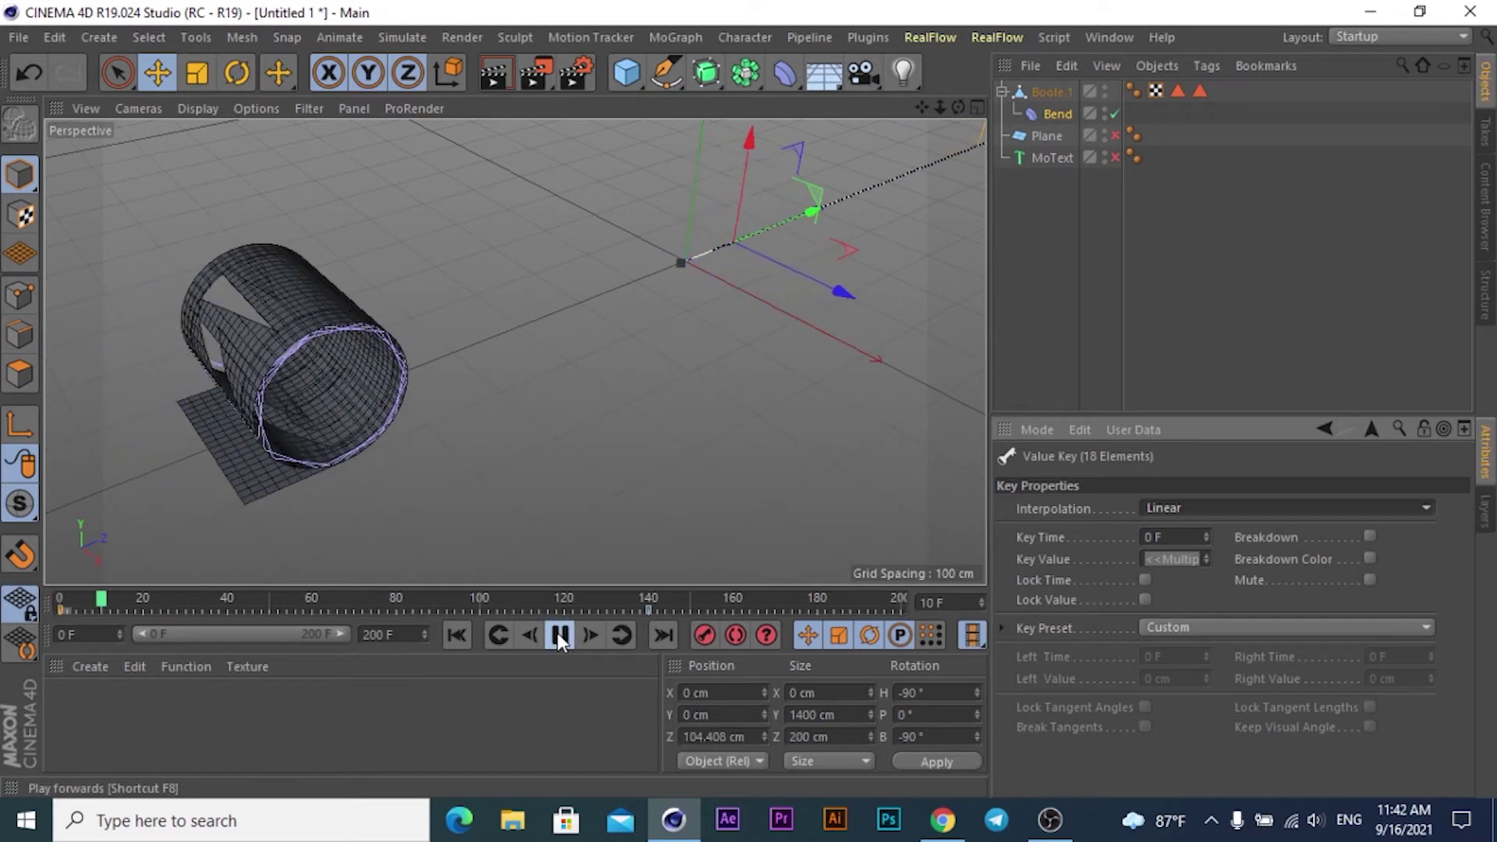
click(557, 633)
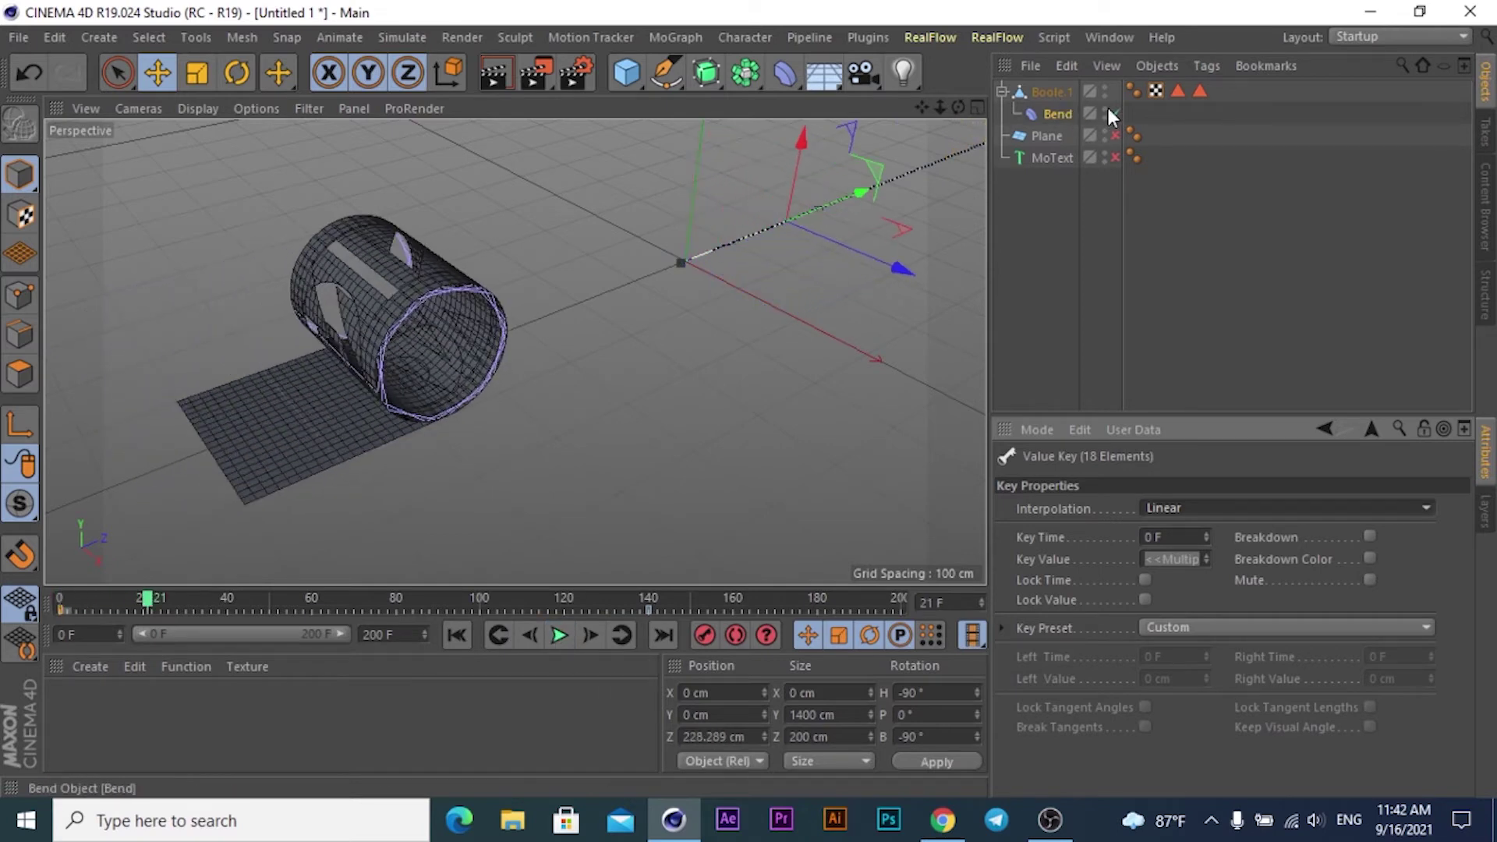
click(1111, 112)
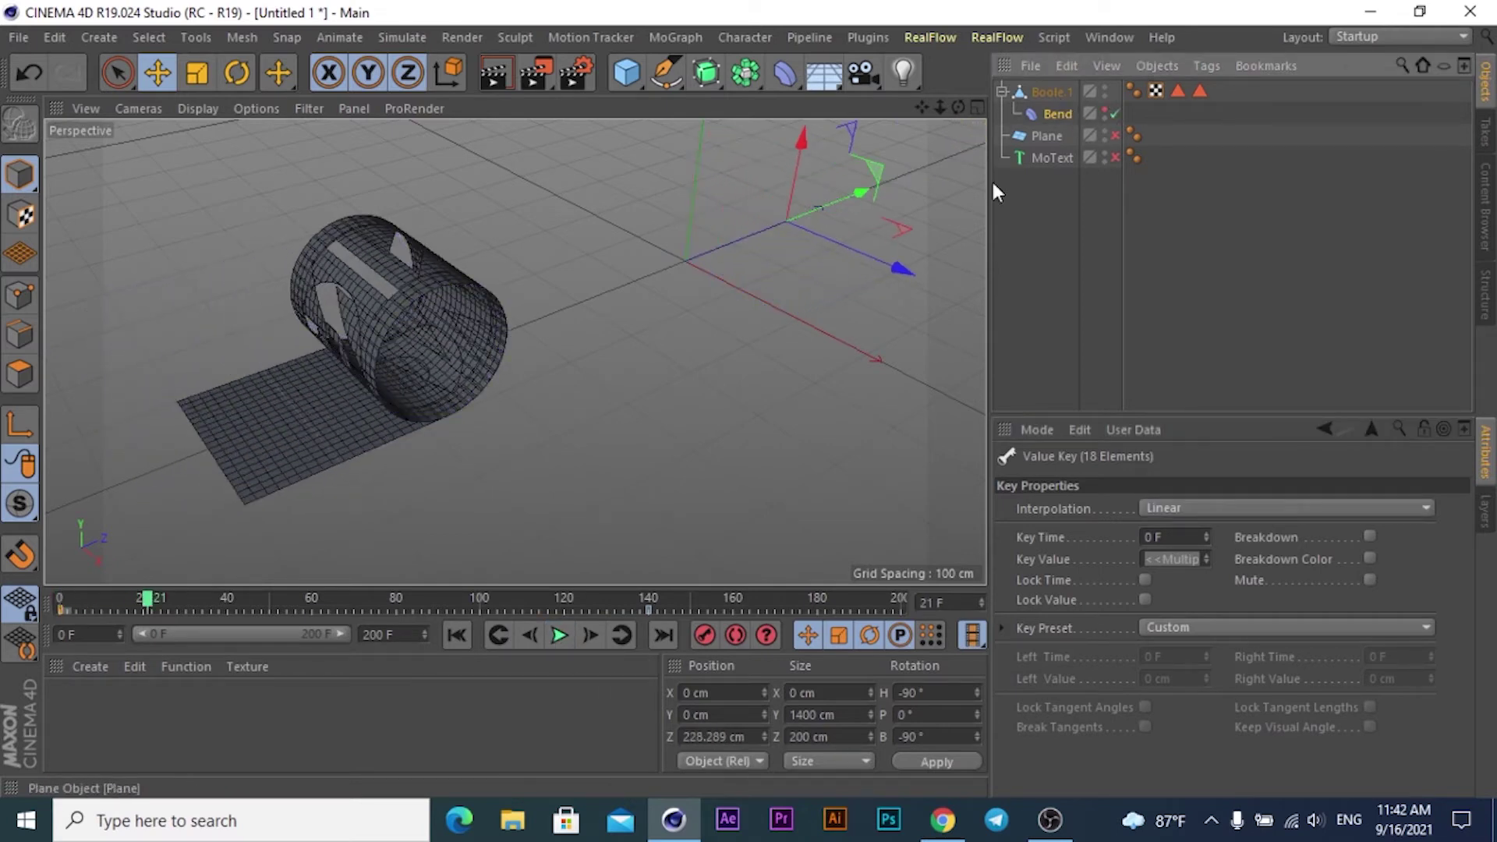
click(455, 634)
click(559, 634)
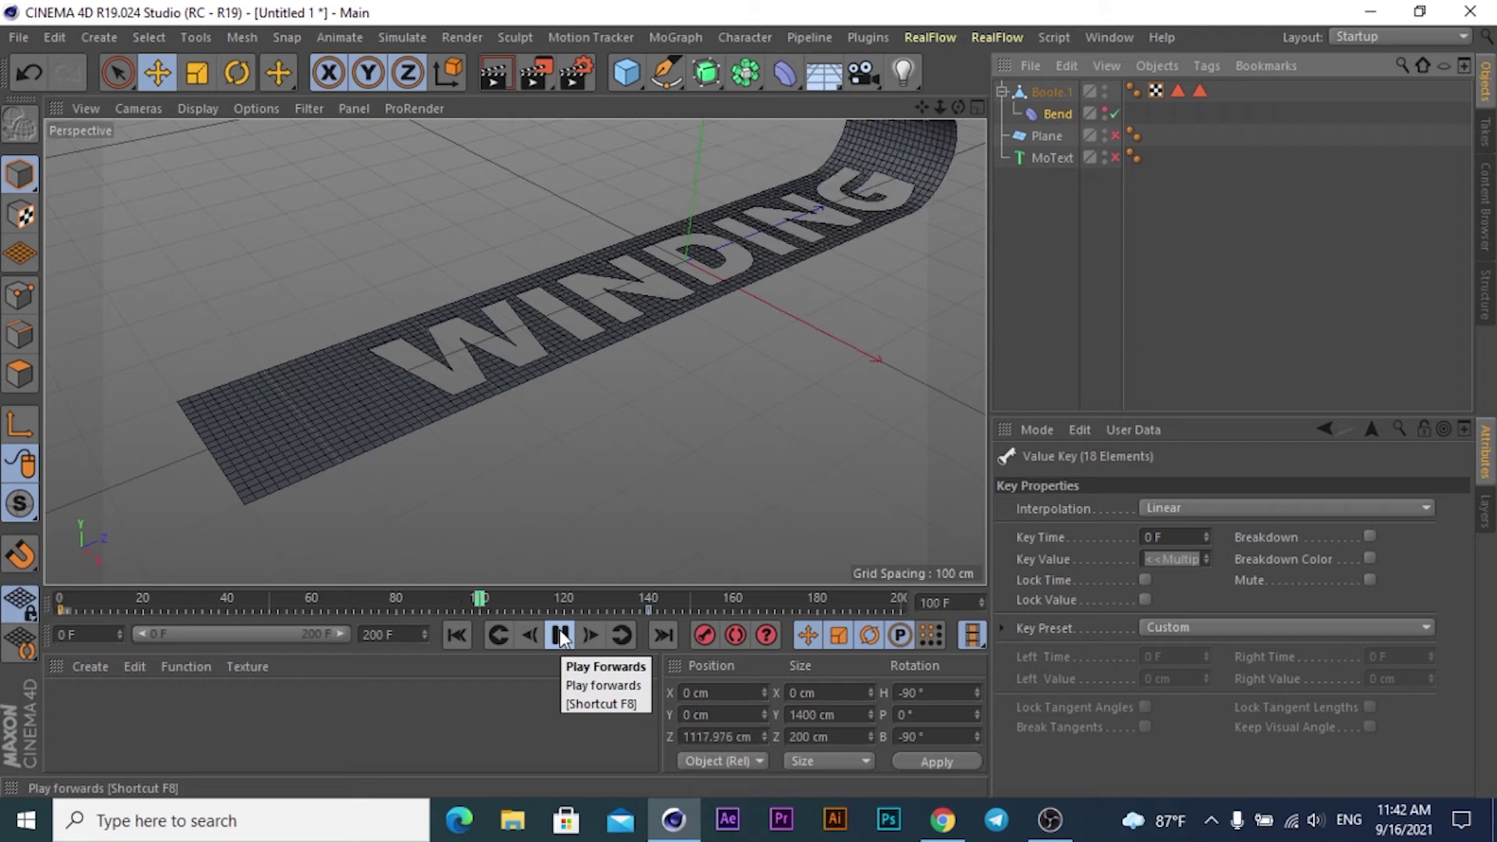
Revert the Bend to Z 680.538 cm so only 'WIN' lies flat, and zoom out
click(560, 636)
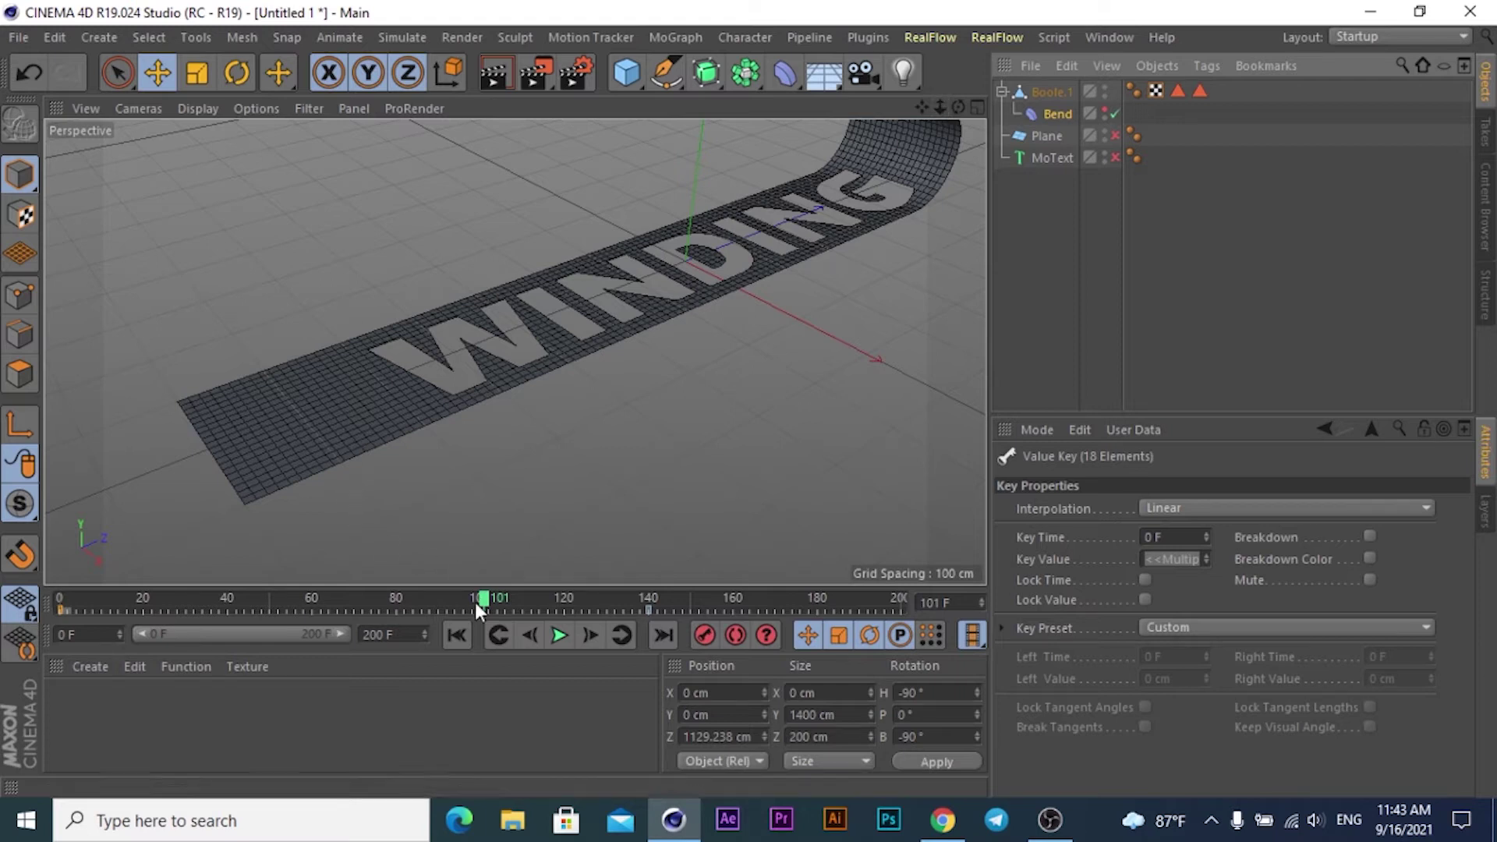
drag(480, 597, 60, 597)
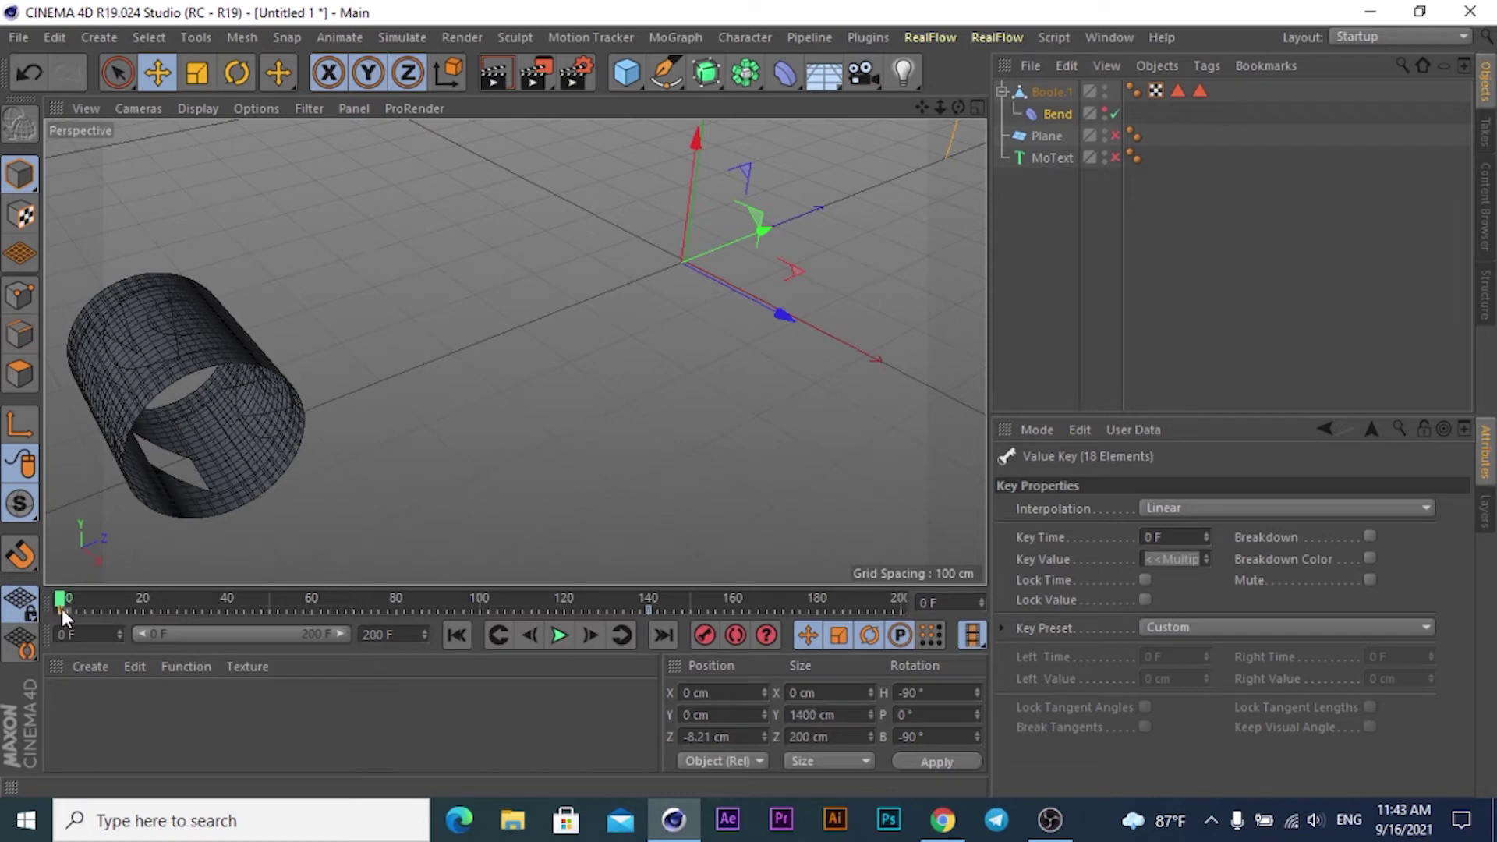
key(Delete)
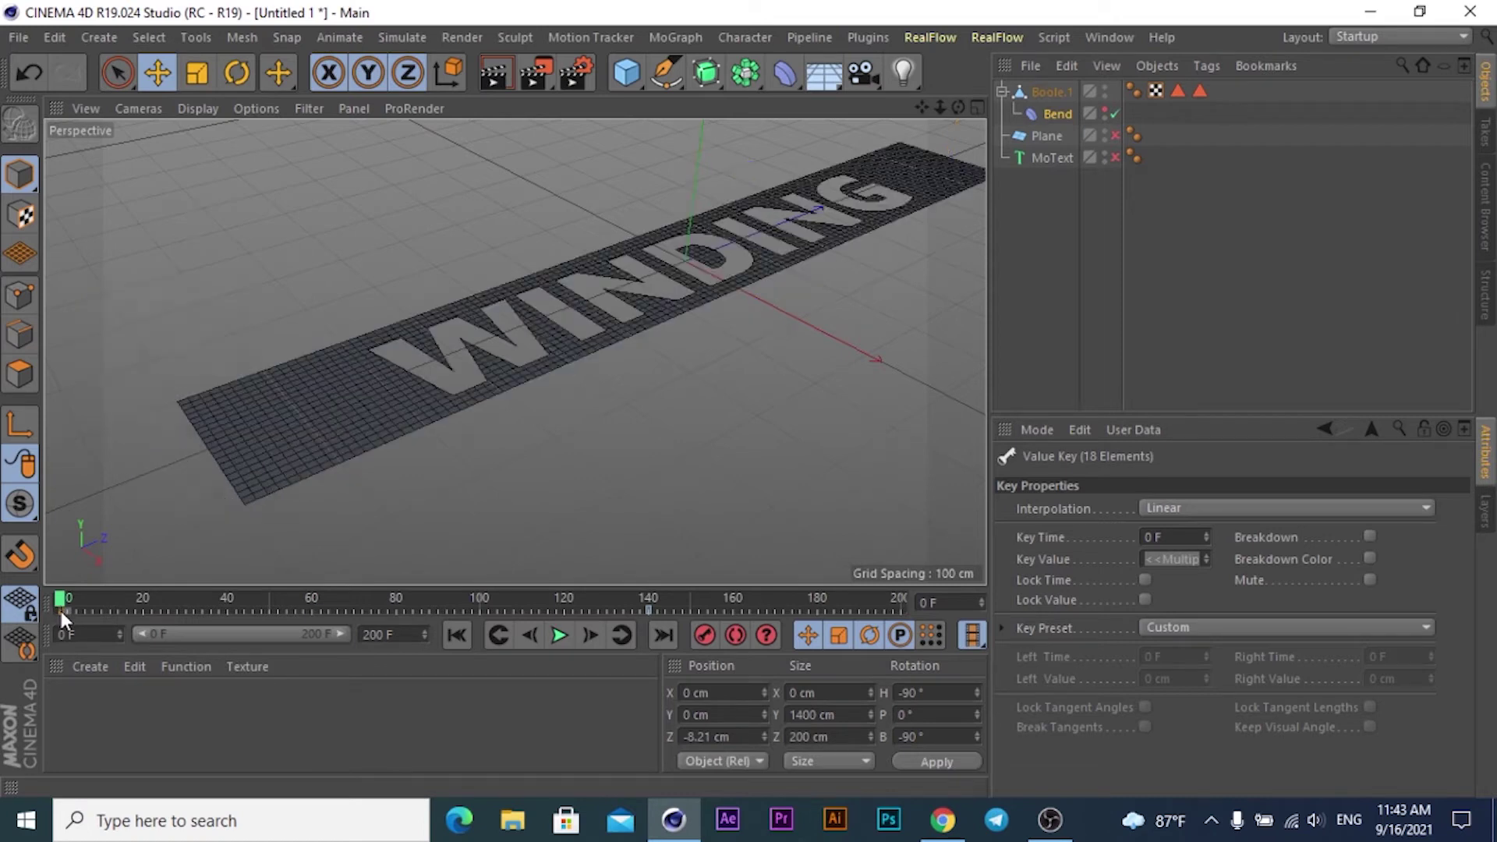
click(648, 612)
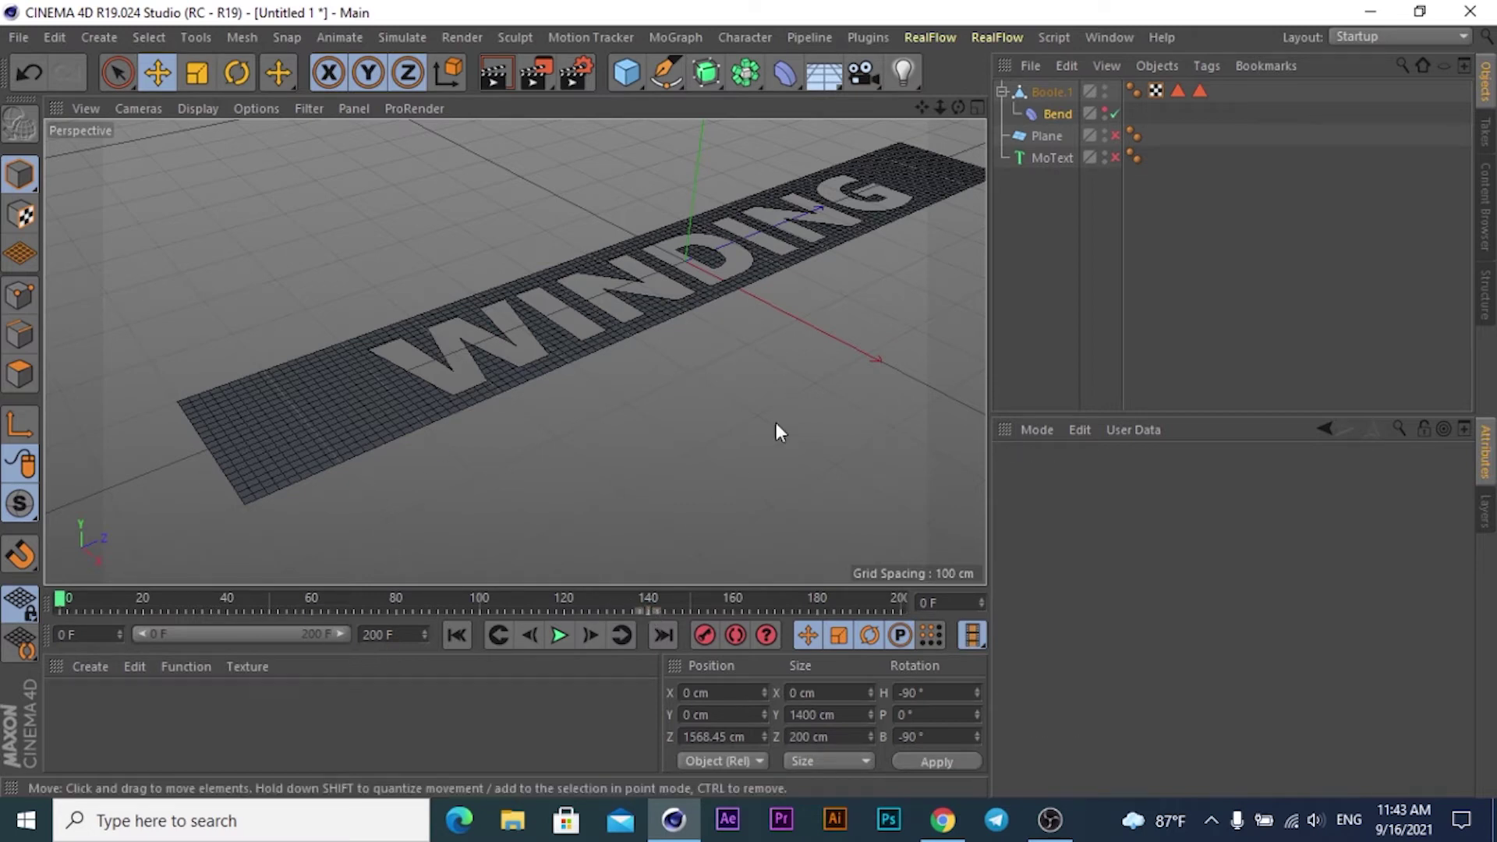
mouse_move(940, 107)
mouse_down()
mouse_move(937, 170)
mouse_move(803, 221)
mouse_up()
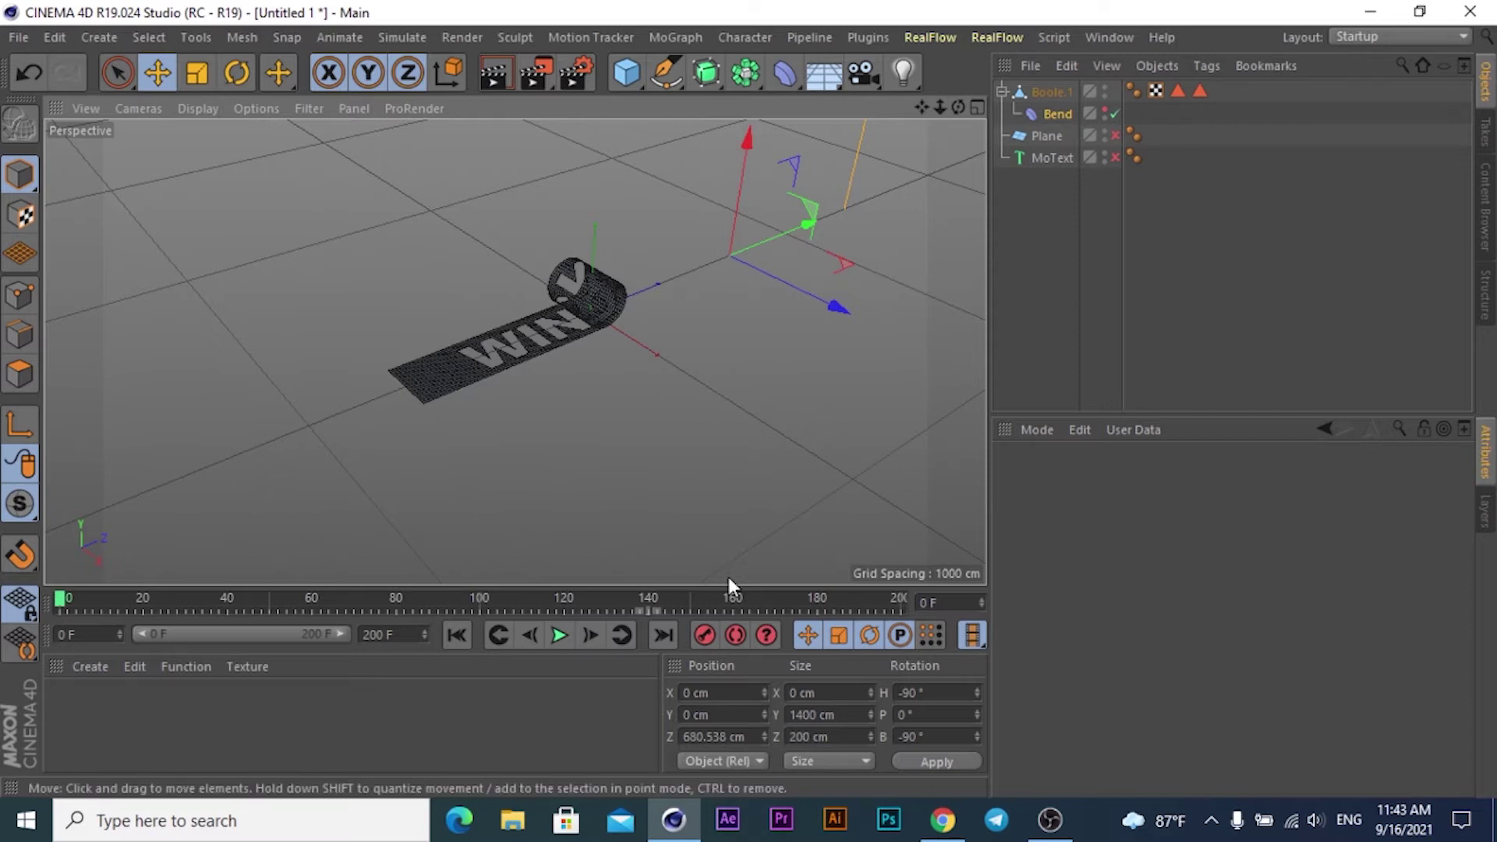
Maximize the Right view and bring up the Bend's Coord. properties
scroll(514, 351, up, 3)
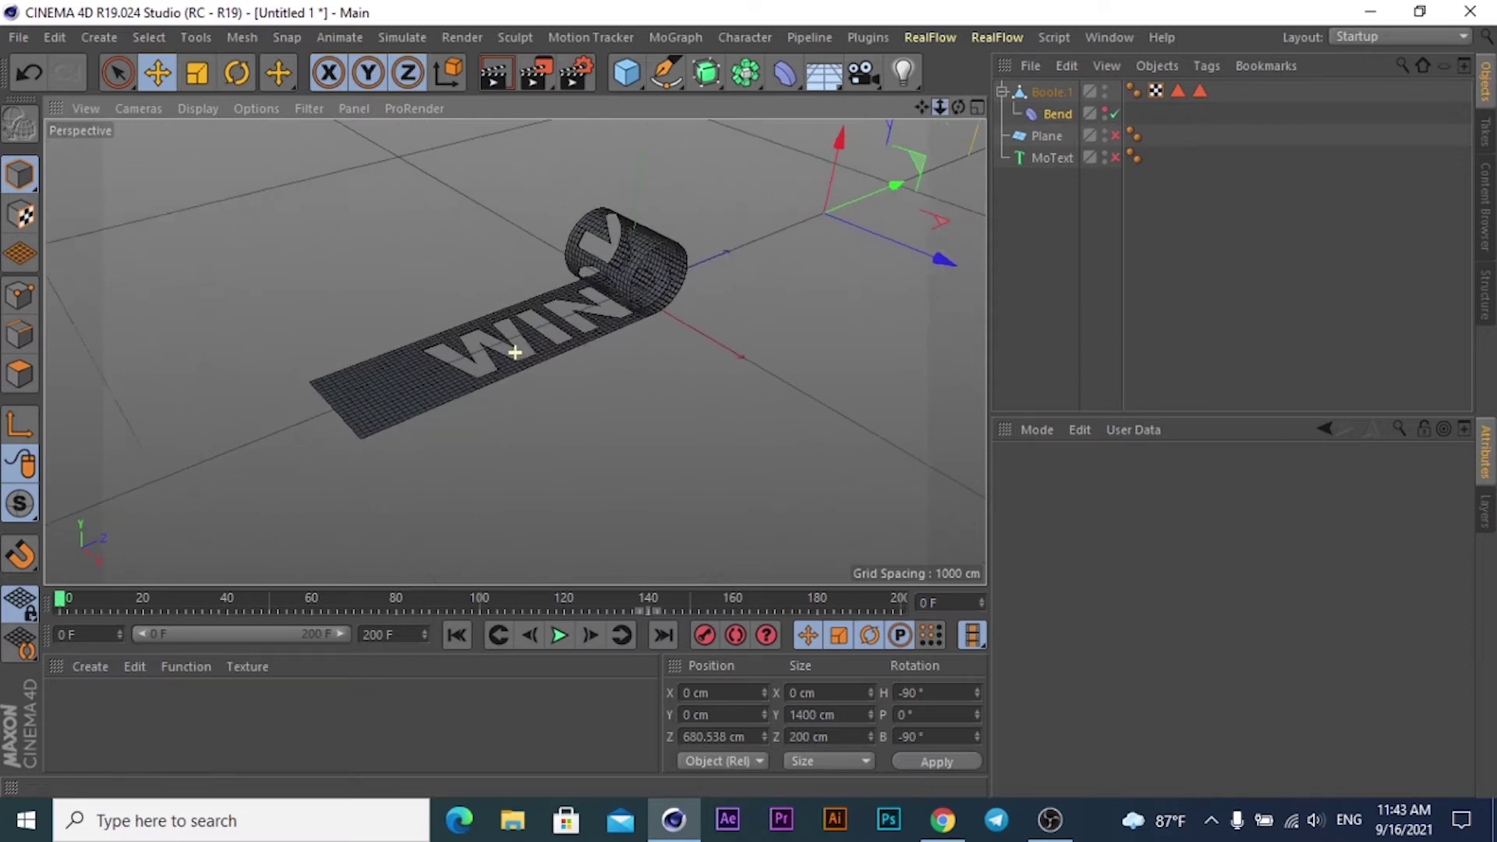
scroll(514, 351, up, 3)
scroll(514, 351, up, 3)
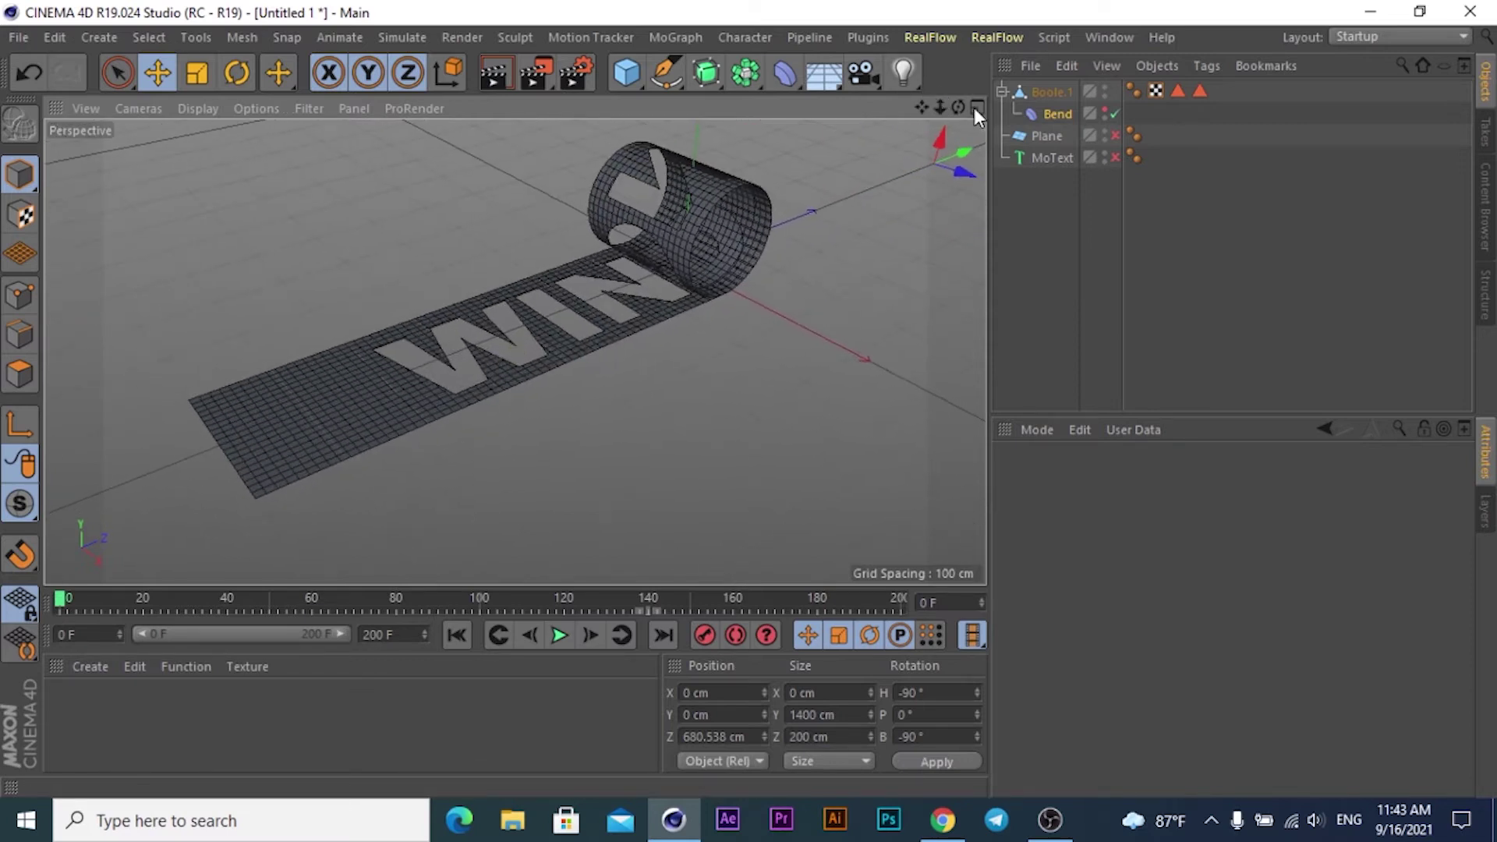
click(976, 108)
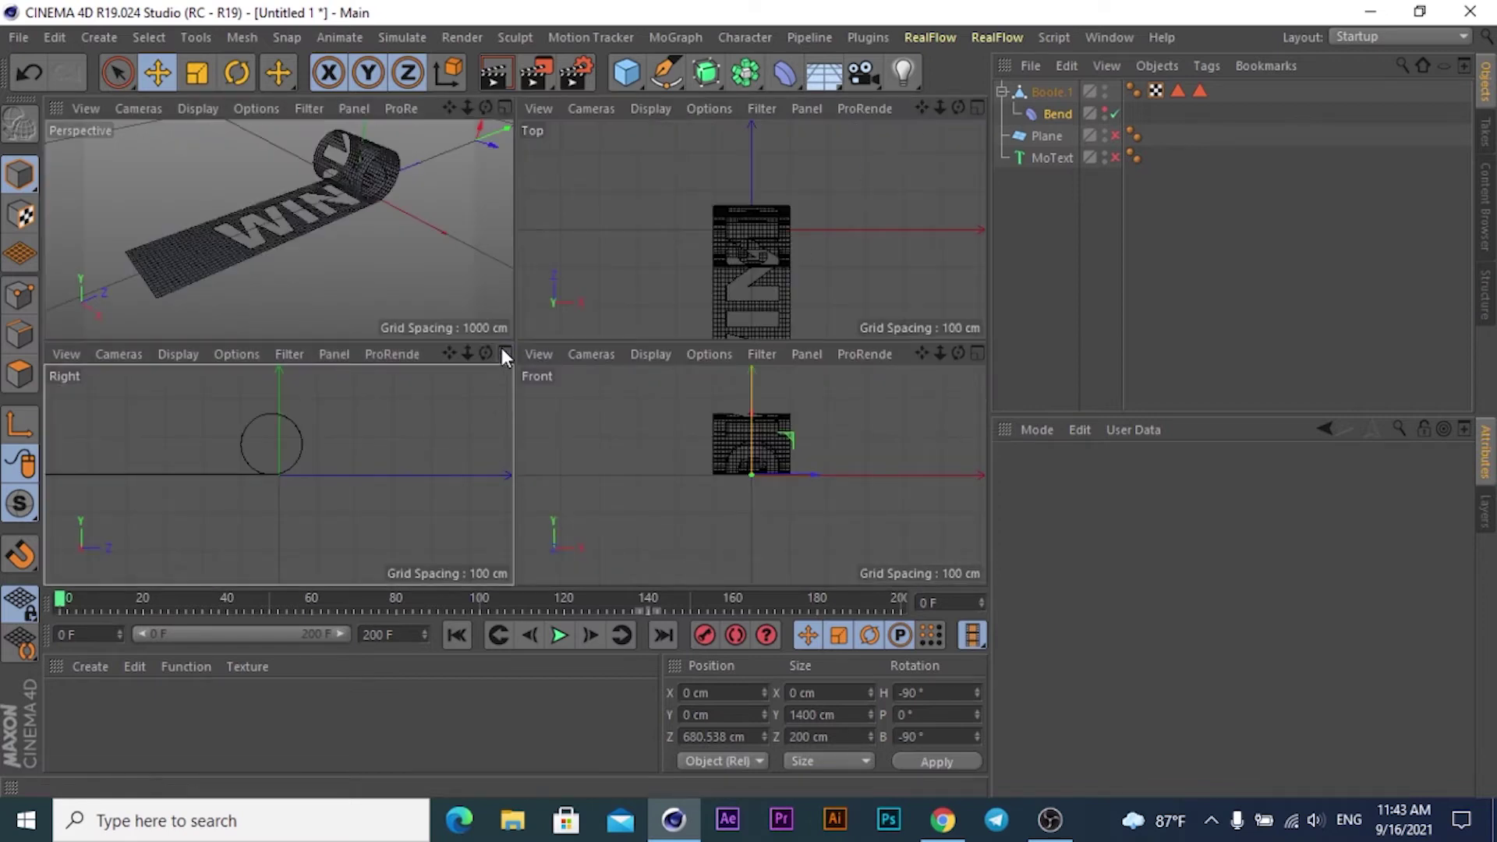
click(502, 355)
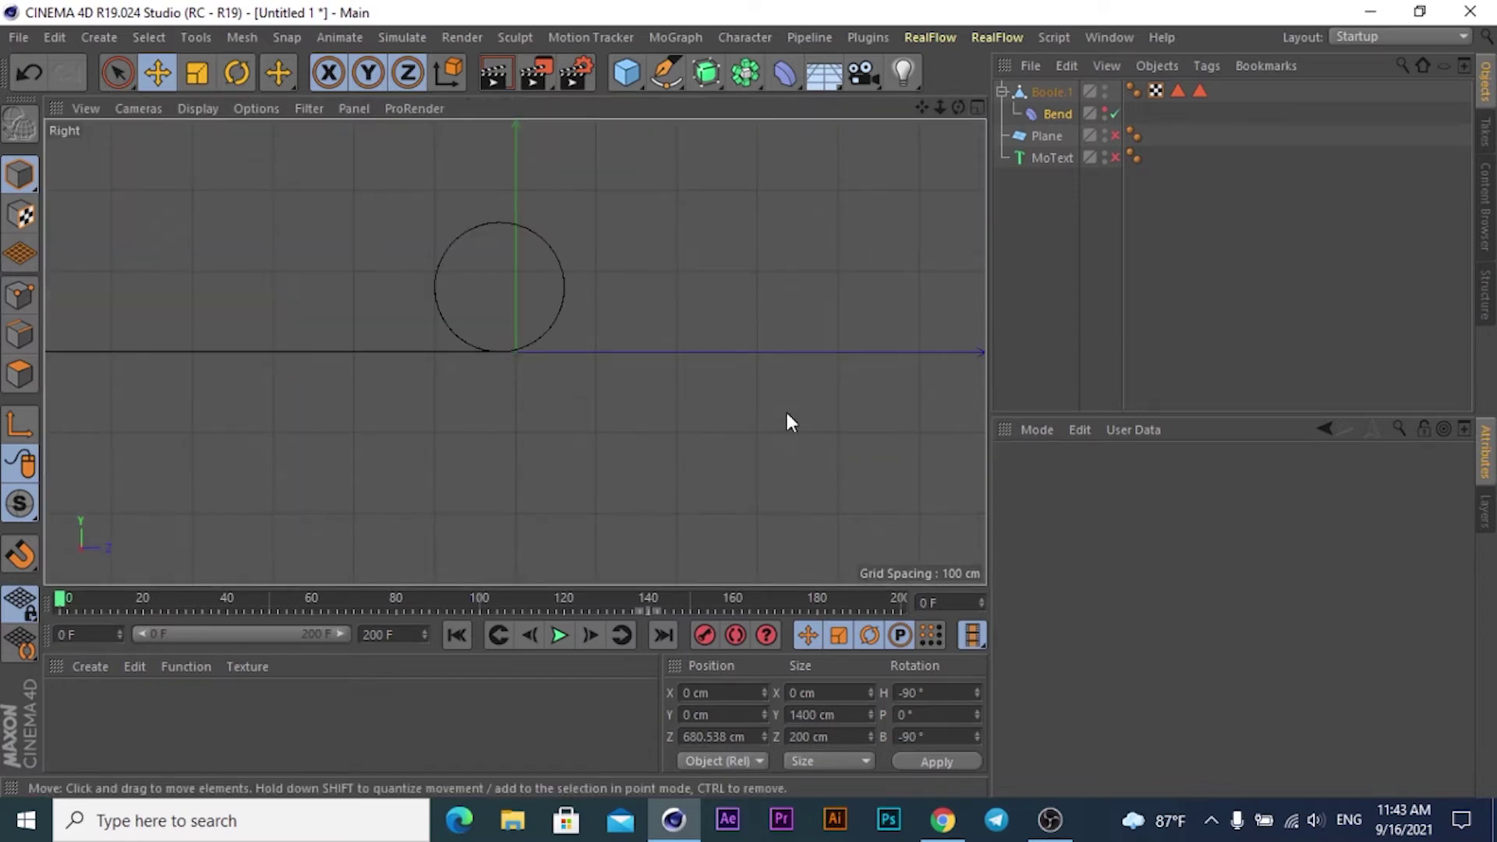
click(1051, 113)
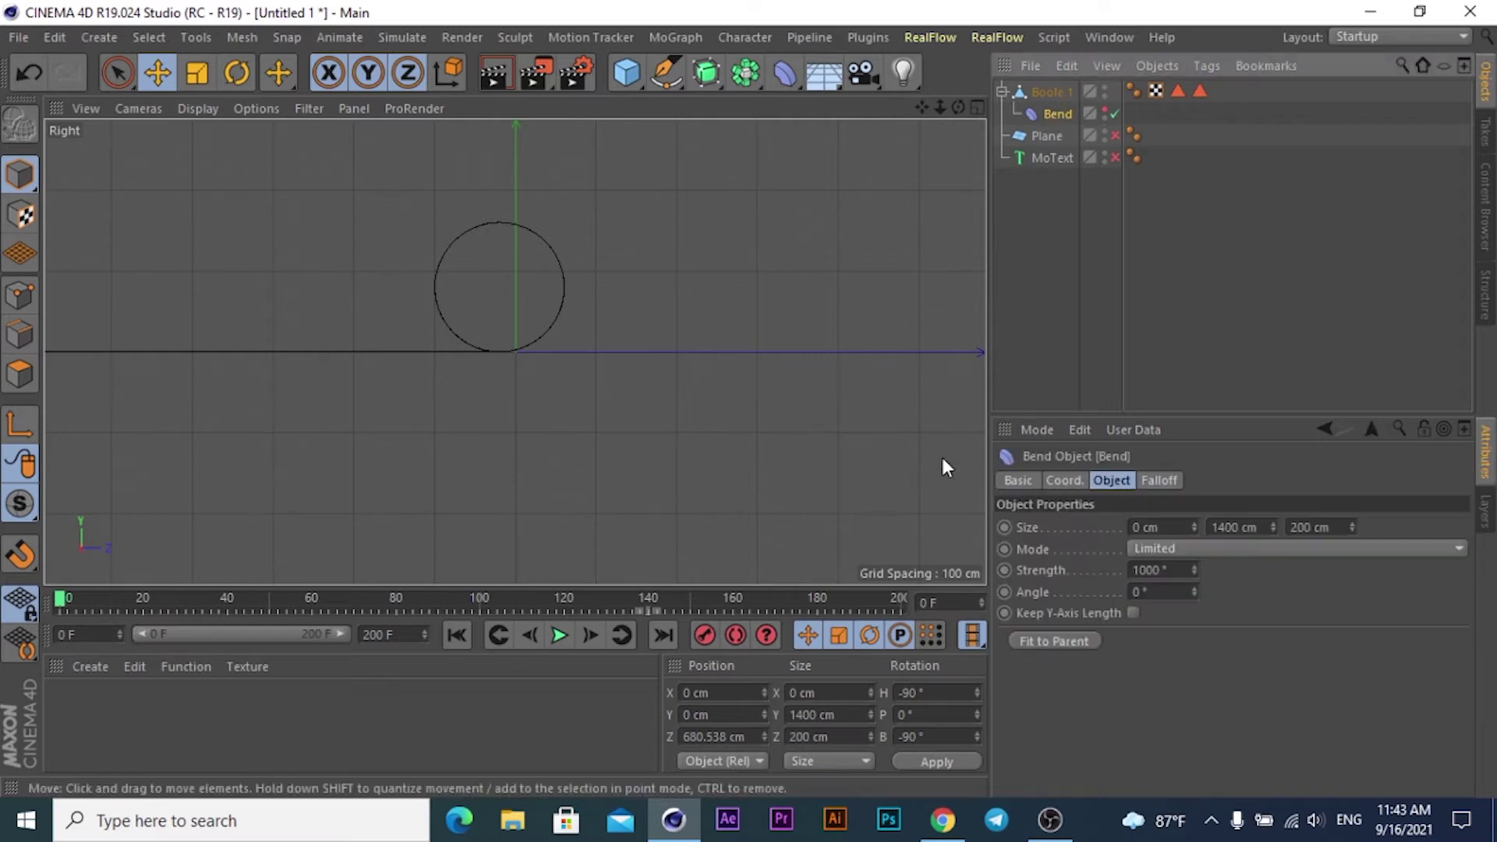
click(1065, 479)
Tilt the Bend's bank to -91° and slide it along Z to 654.358 cm
click(1374, 575)
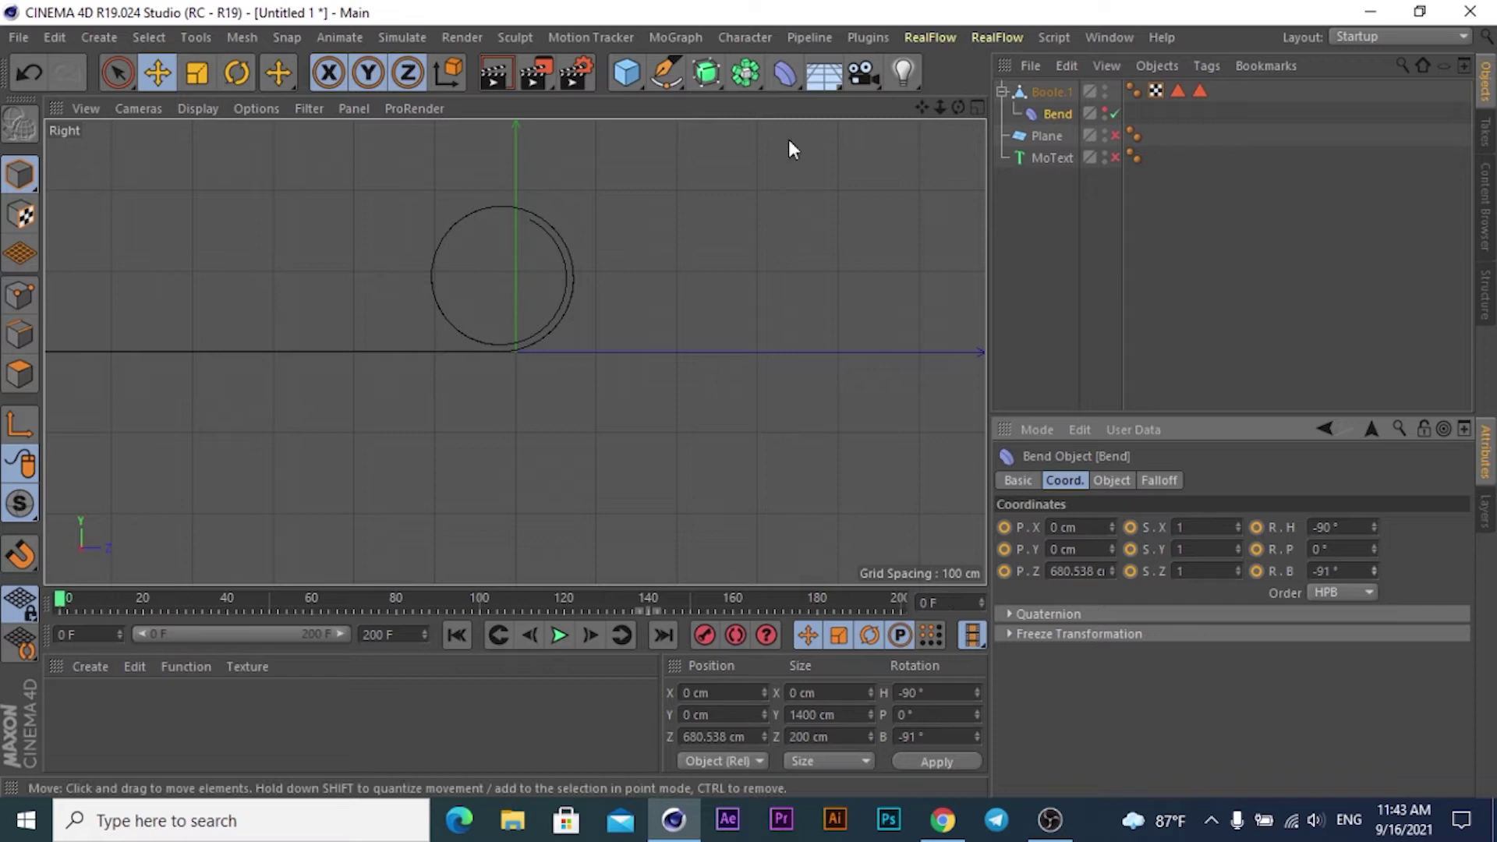
drag(934, 110, 897, 113)
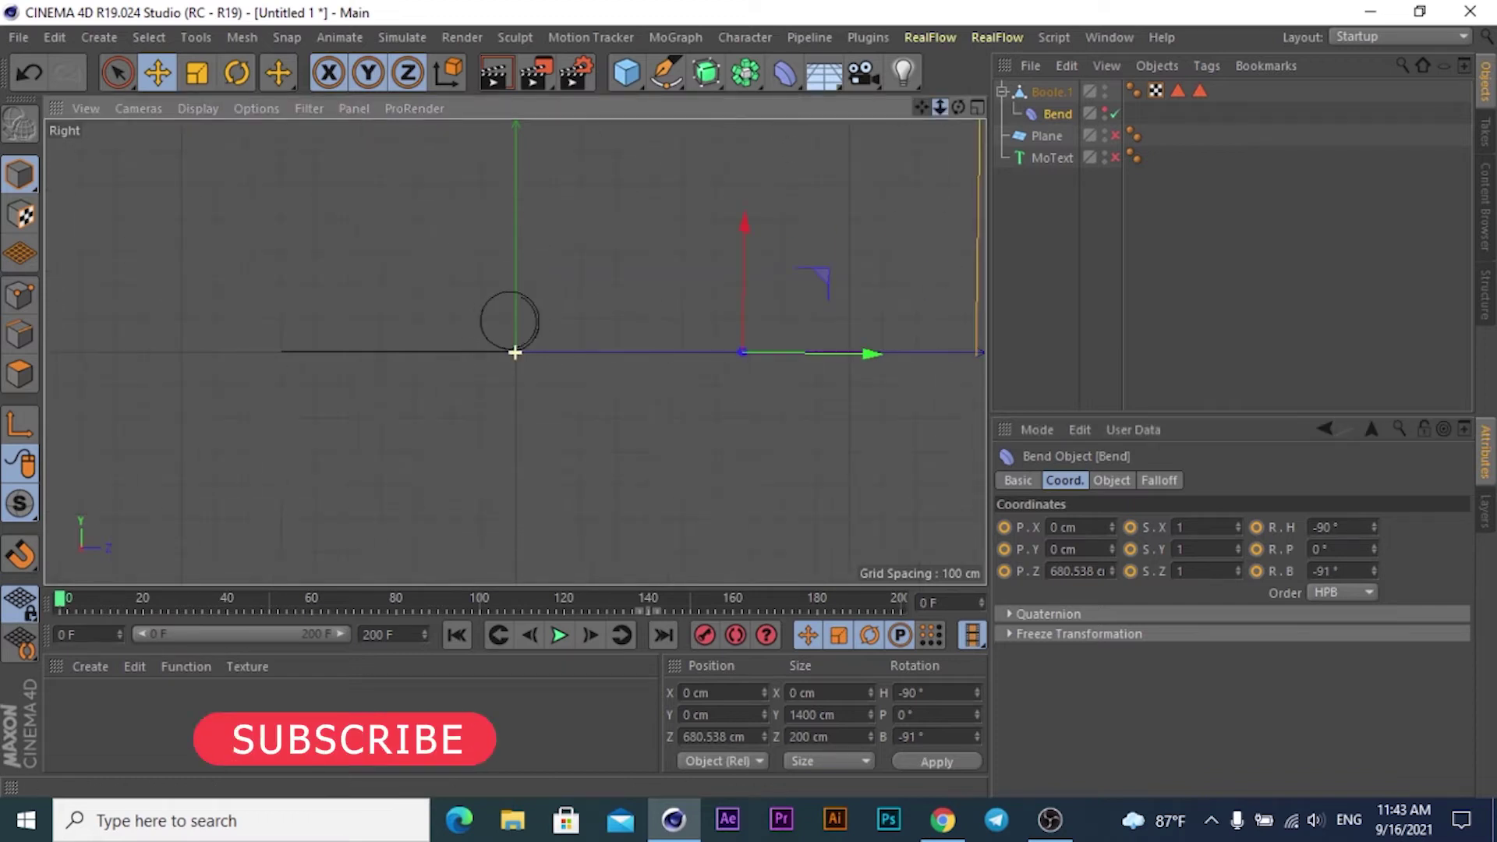
drag(872, 354, 642, 376)
drag(649, 380, 1105, 385)
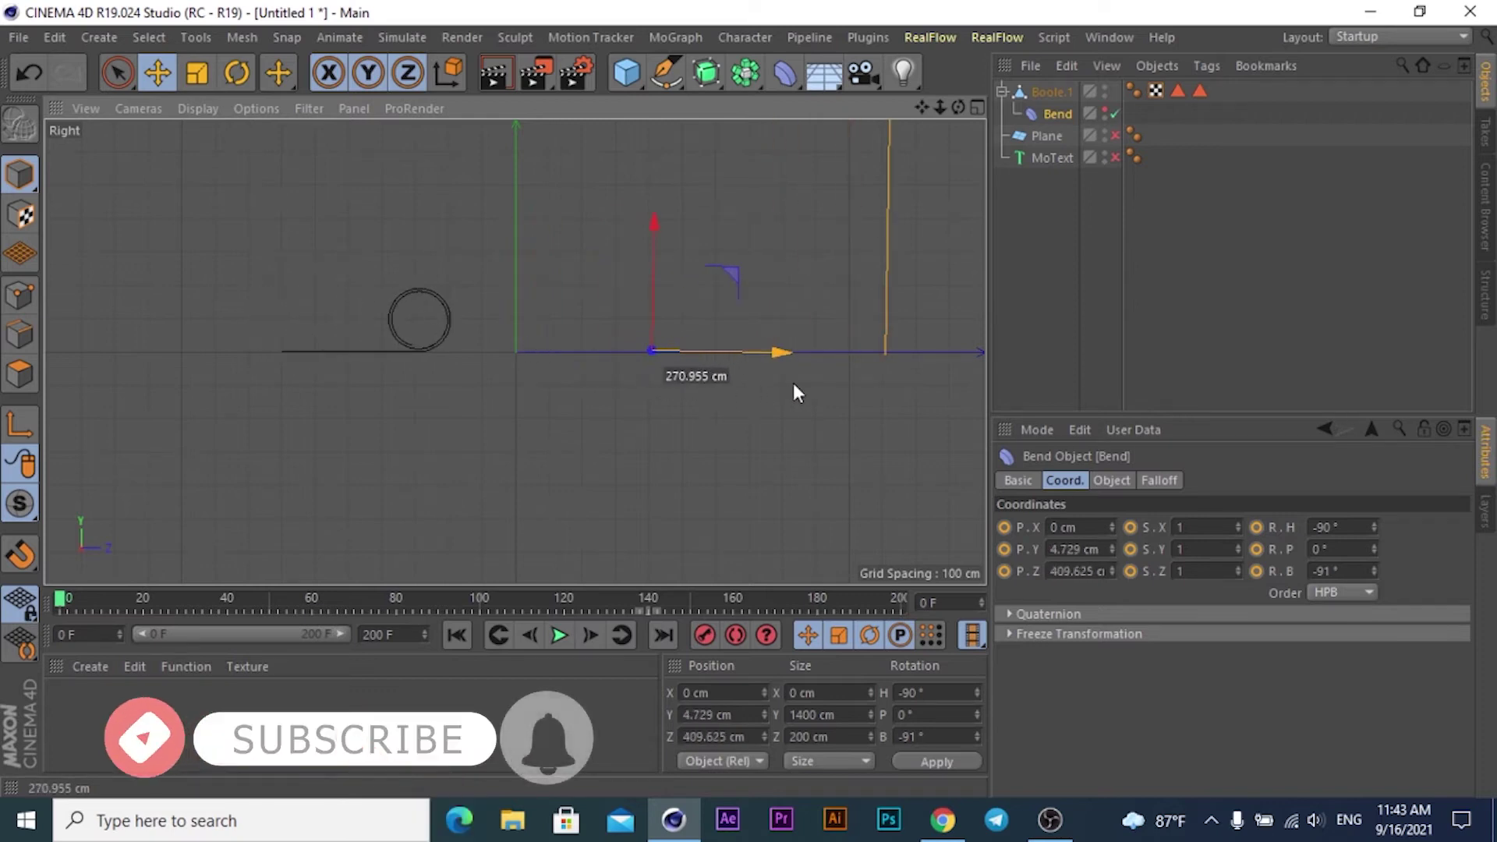
mouse_move(1013, 390)
mouse_down()
mouse_move(950, 375)
mouse_move(656, 404)
mouse_move(975, 409)
mouse_move(740, 433)
mouse_move(862, 421)
mouse_up()
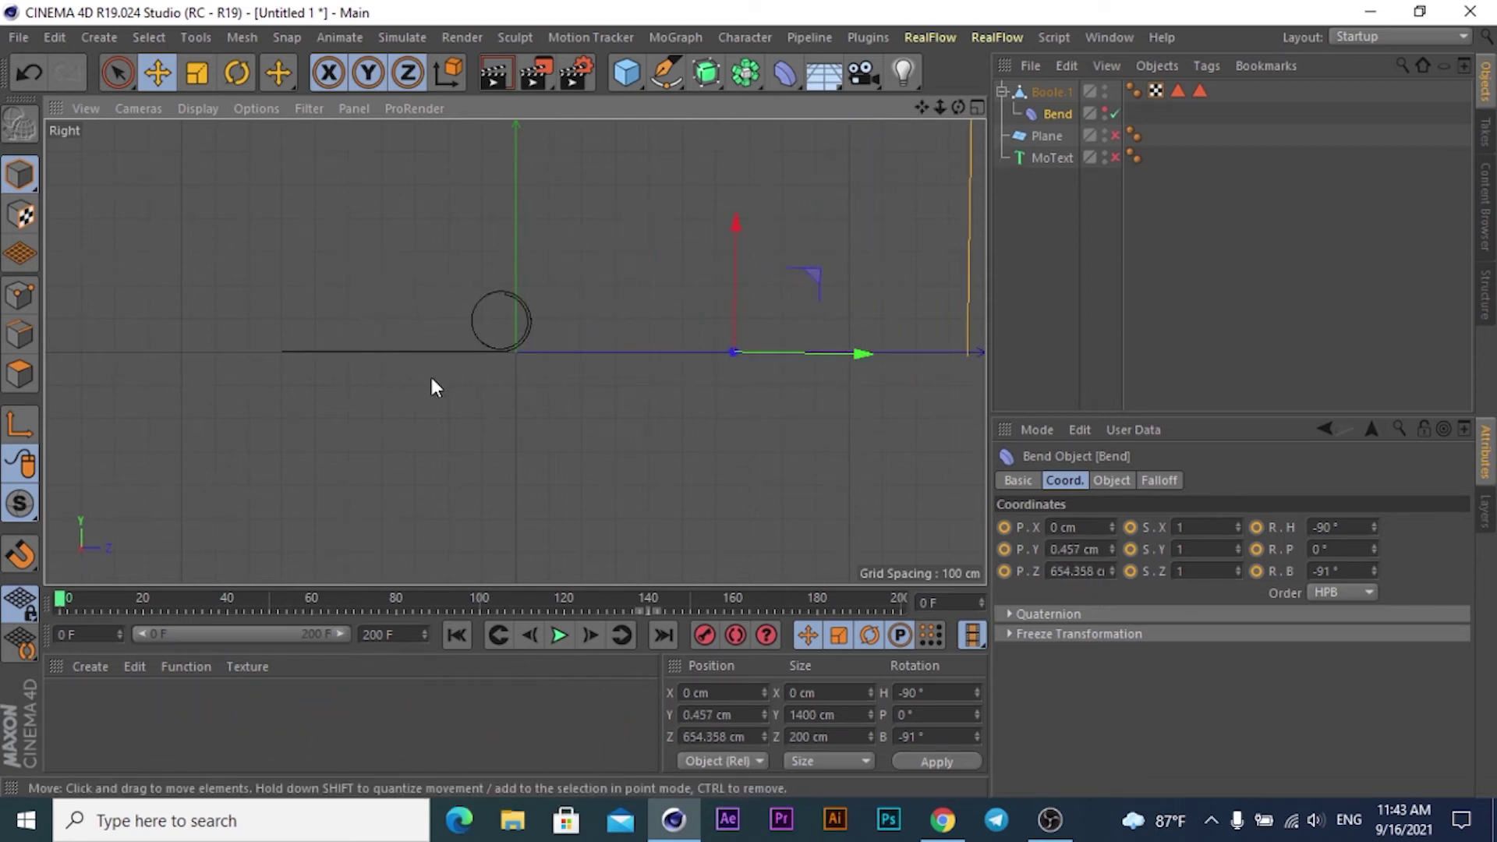
In a maximized Perspective view, roll the plane fully with the Bend and key it at frame 0
click(978, 105)
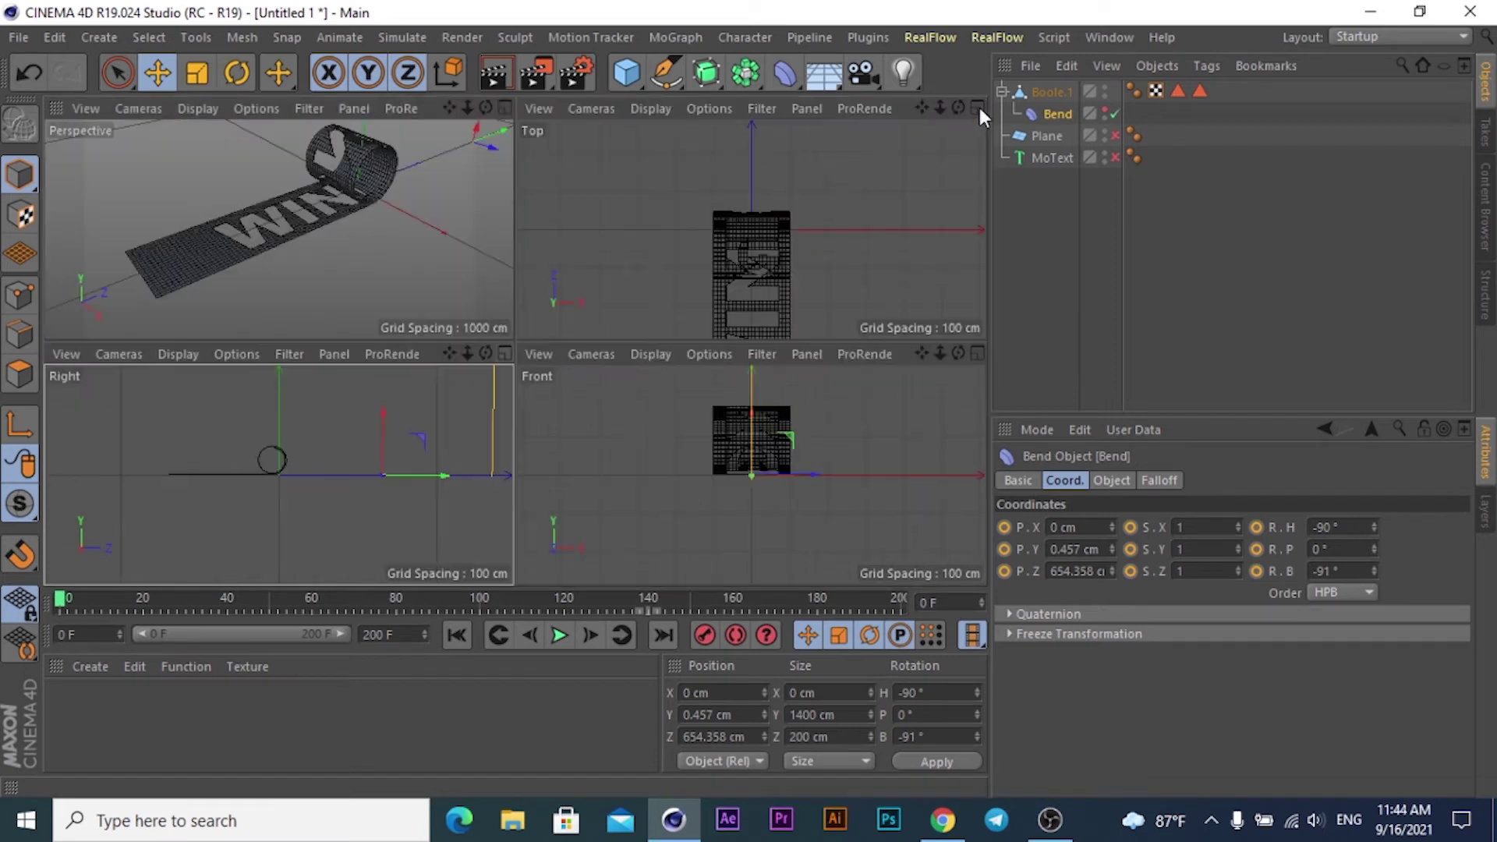
click(502, 100)
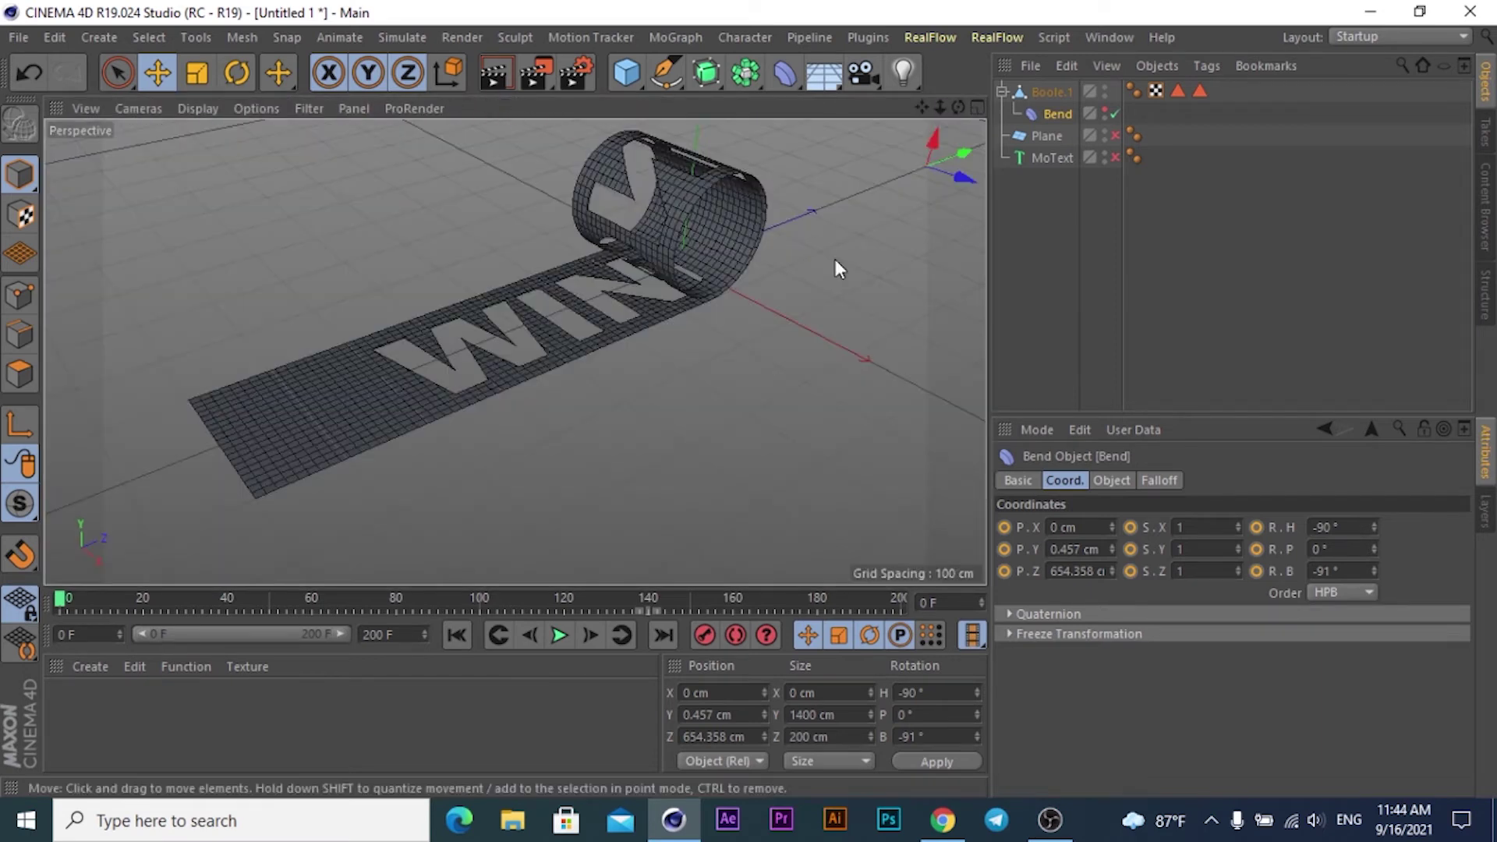
drag(967, 166, 733, 243)
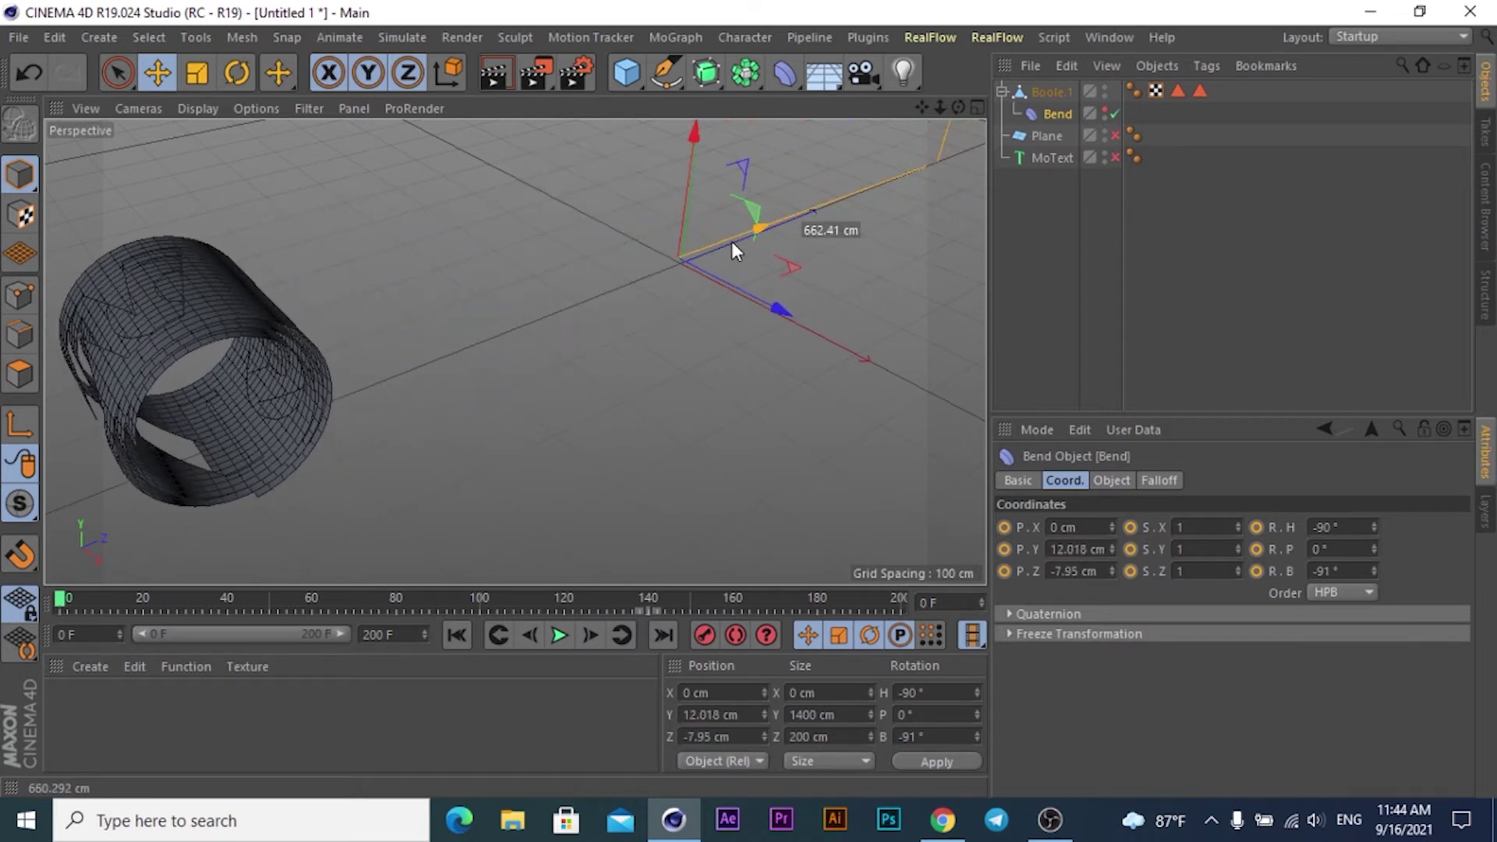
drag(957, 108, 514, 351)
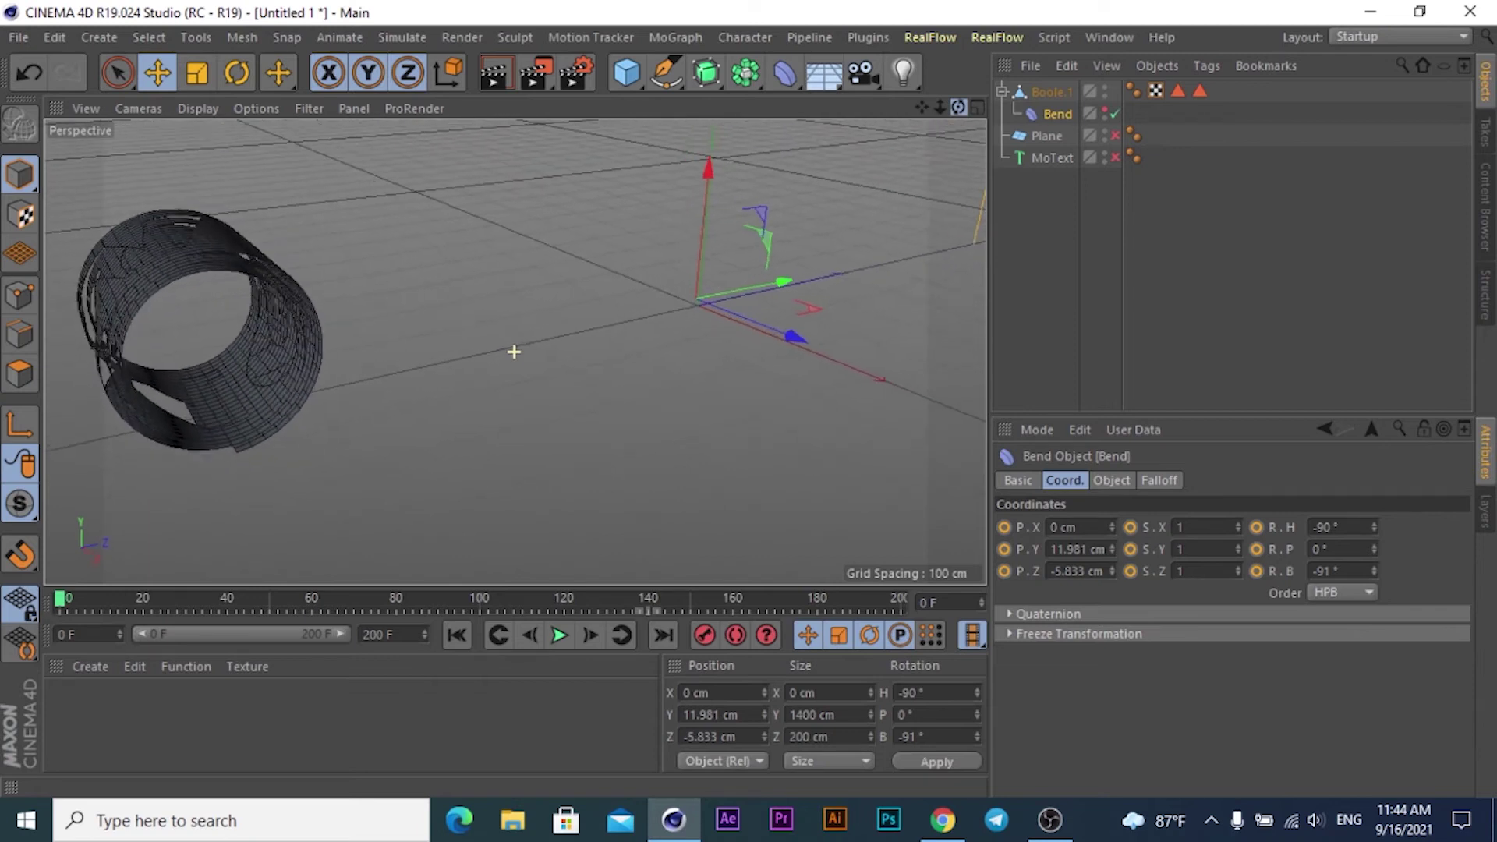
click(704, 633)
At frame 140, slide the Bend until the plane lies flat and record a second key
click(615, 597)
drag(653, 608, 648, 602)
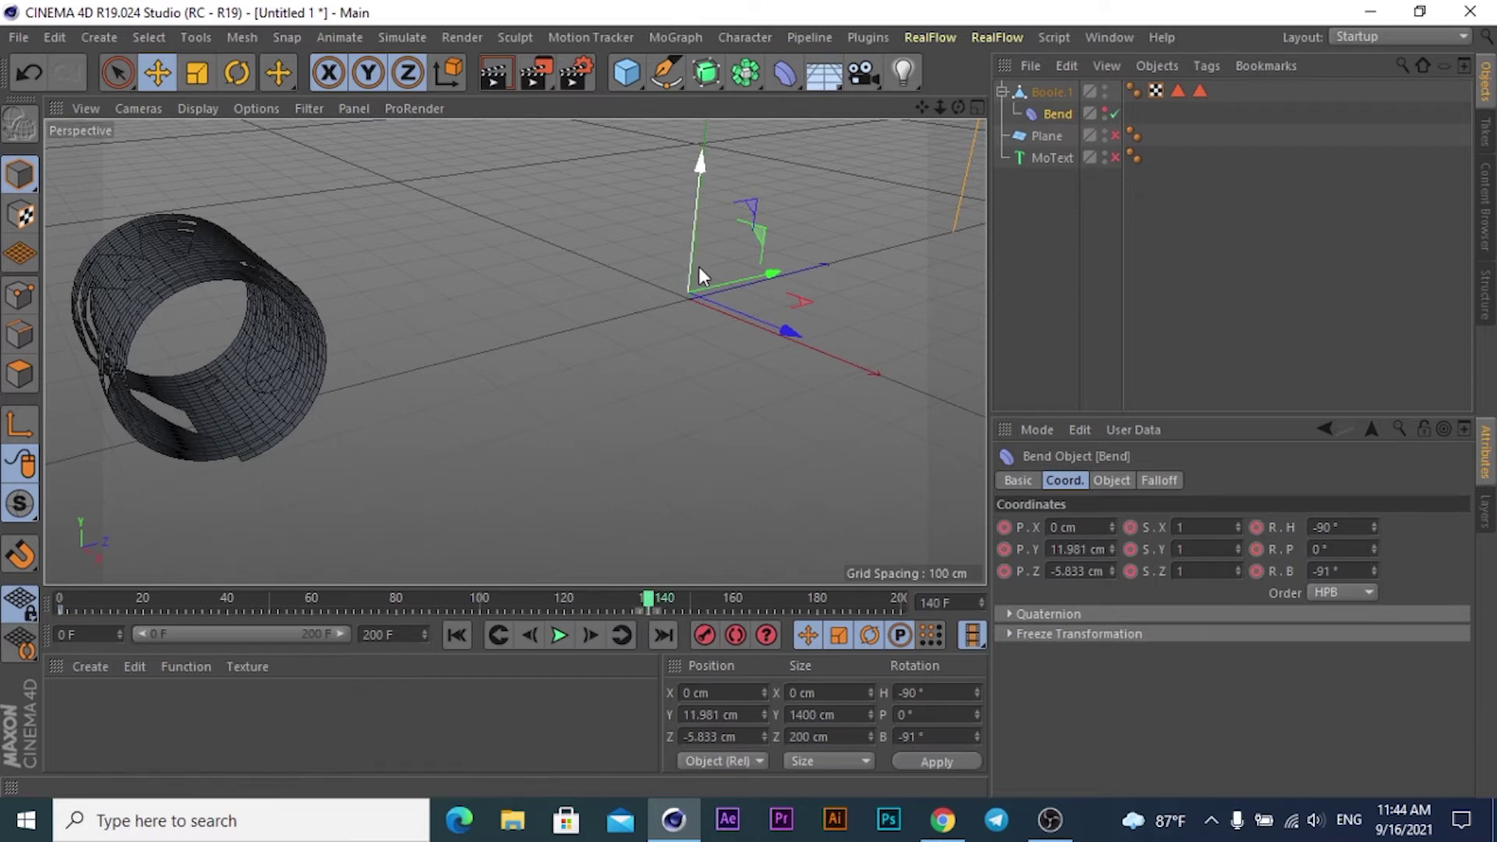
drag(770, 270, 975, 194)
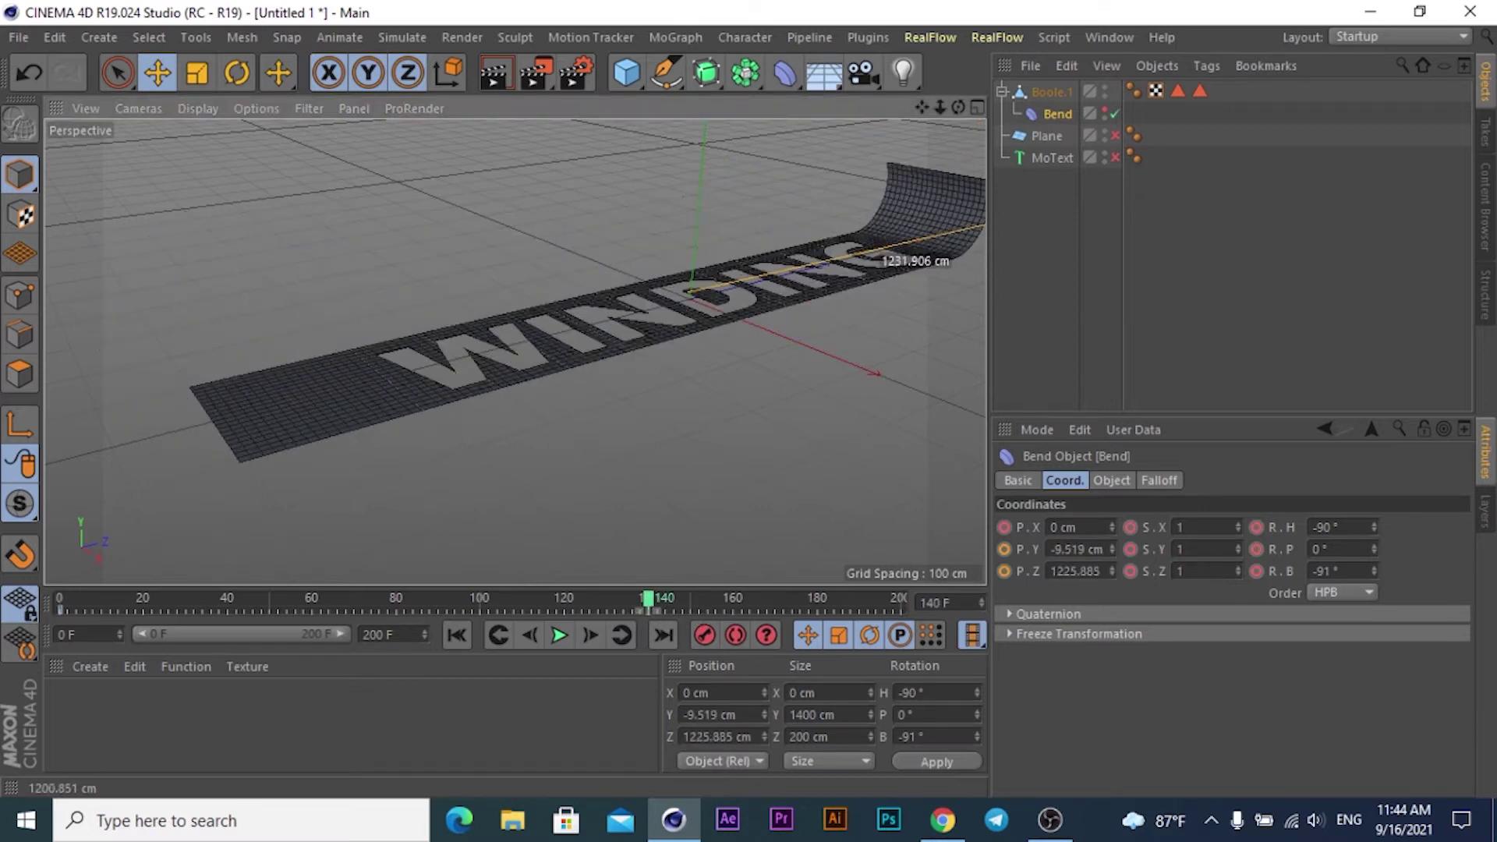
drag(916, 261, 769, 270)
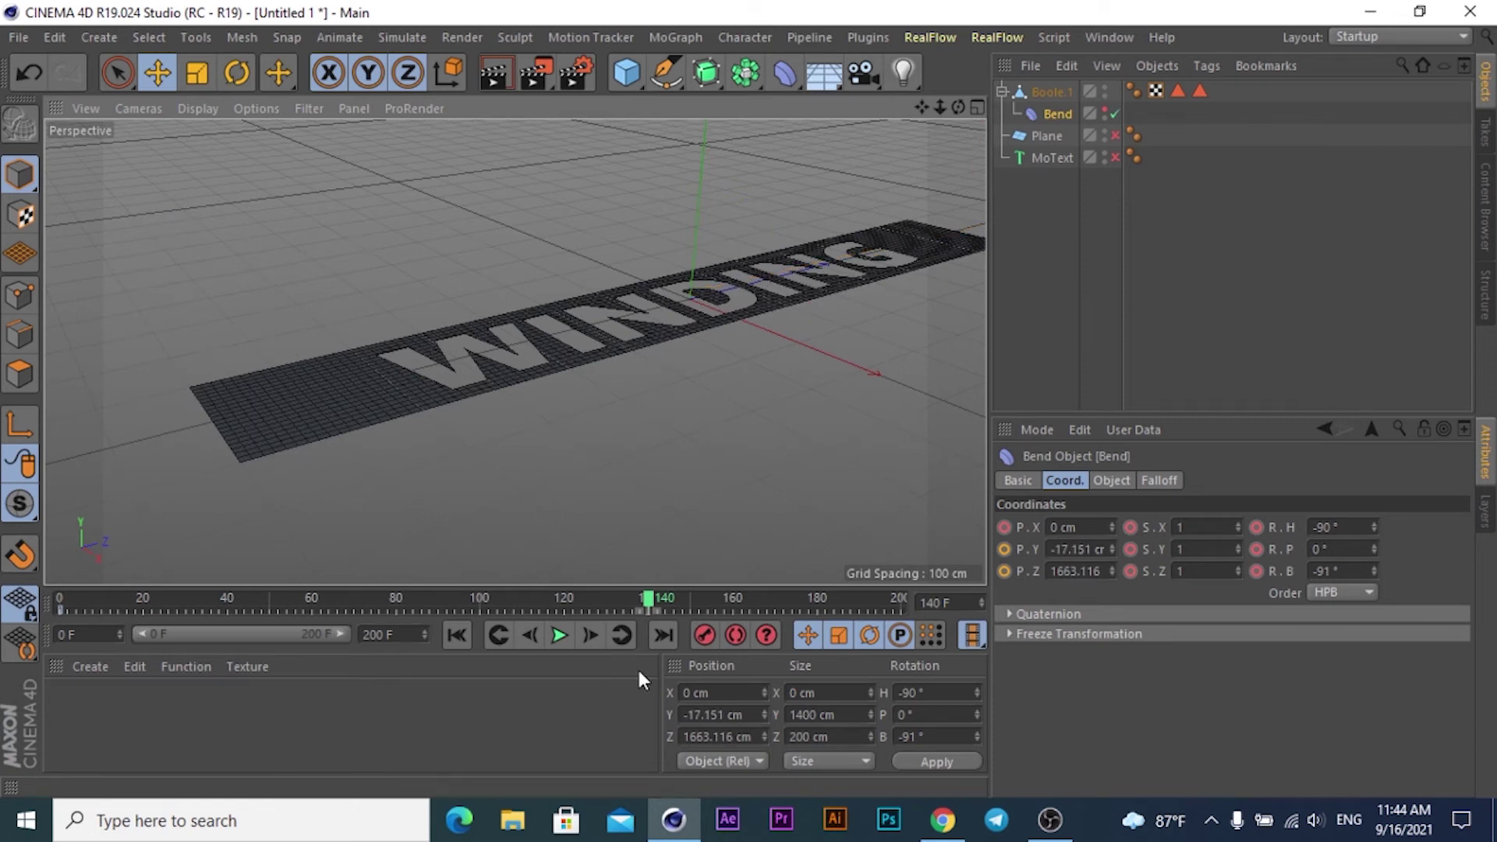
click(704, 635)
drag(647, 598, 629, 600)
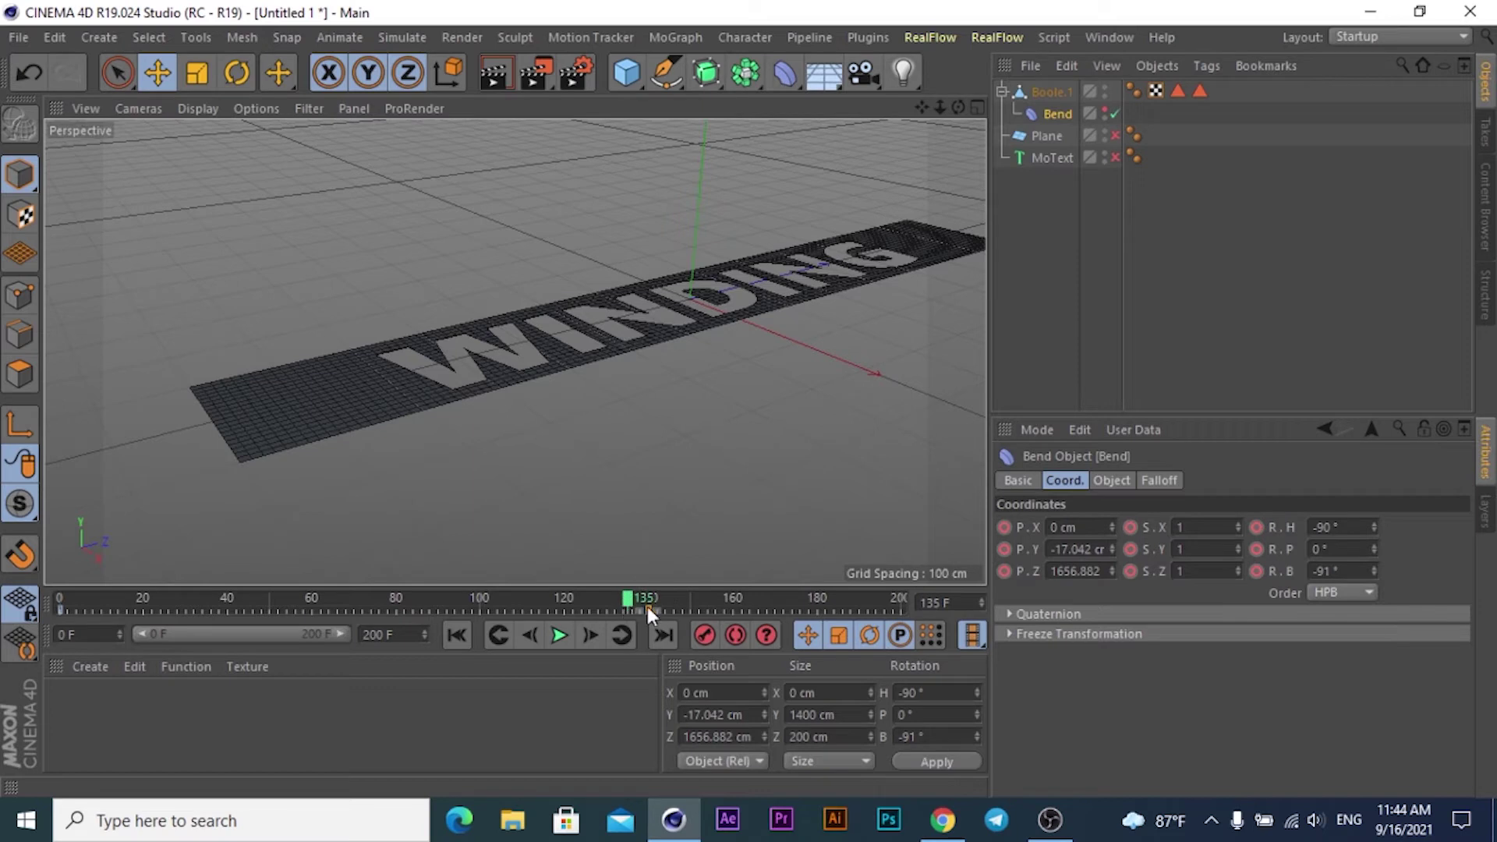
Set both Bend keyframes, at frames 0 and 140, to Linear interpolation
click(61, 609)
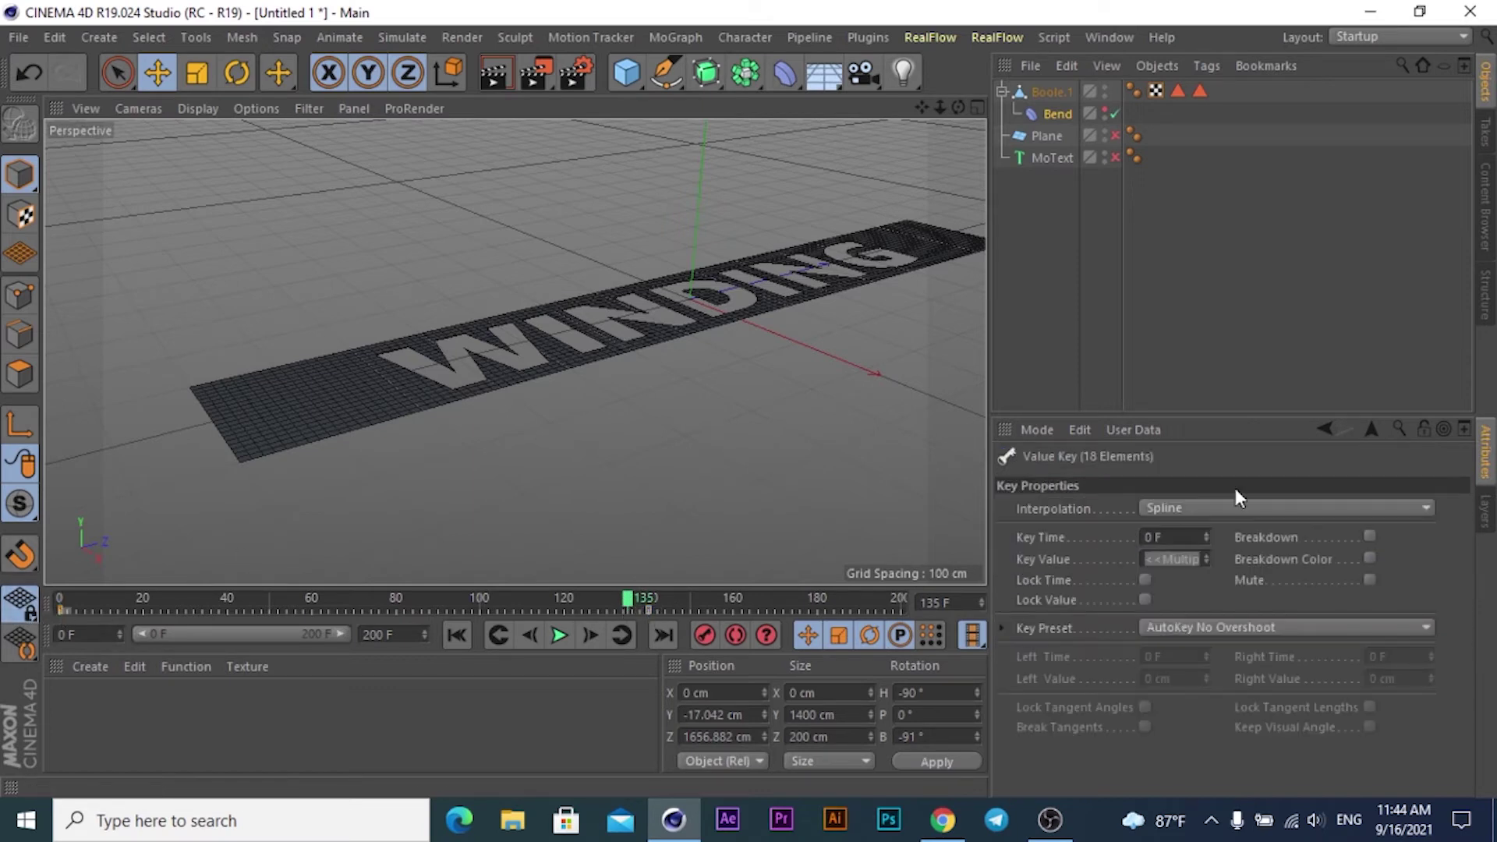
click(1204, 508)
click(1168, 549)
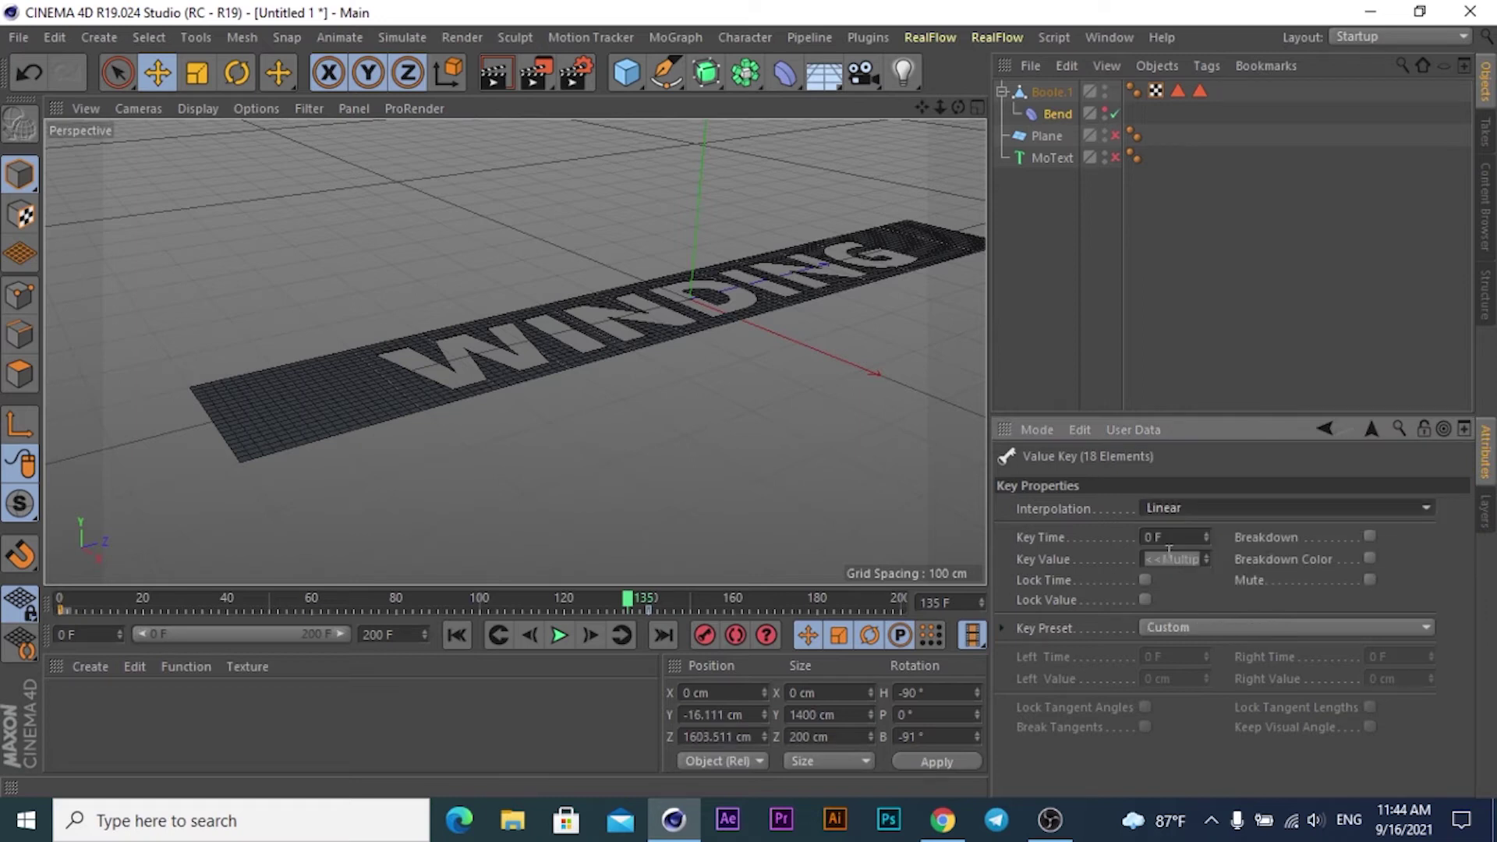
click(650, 609)
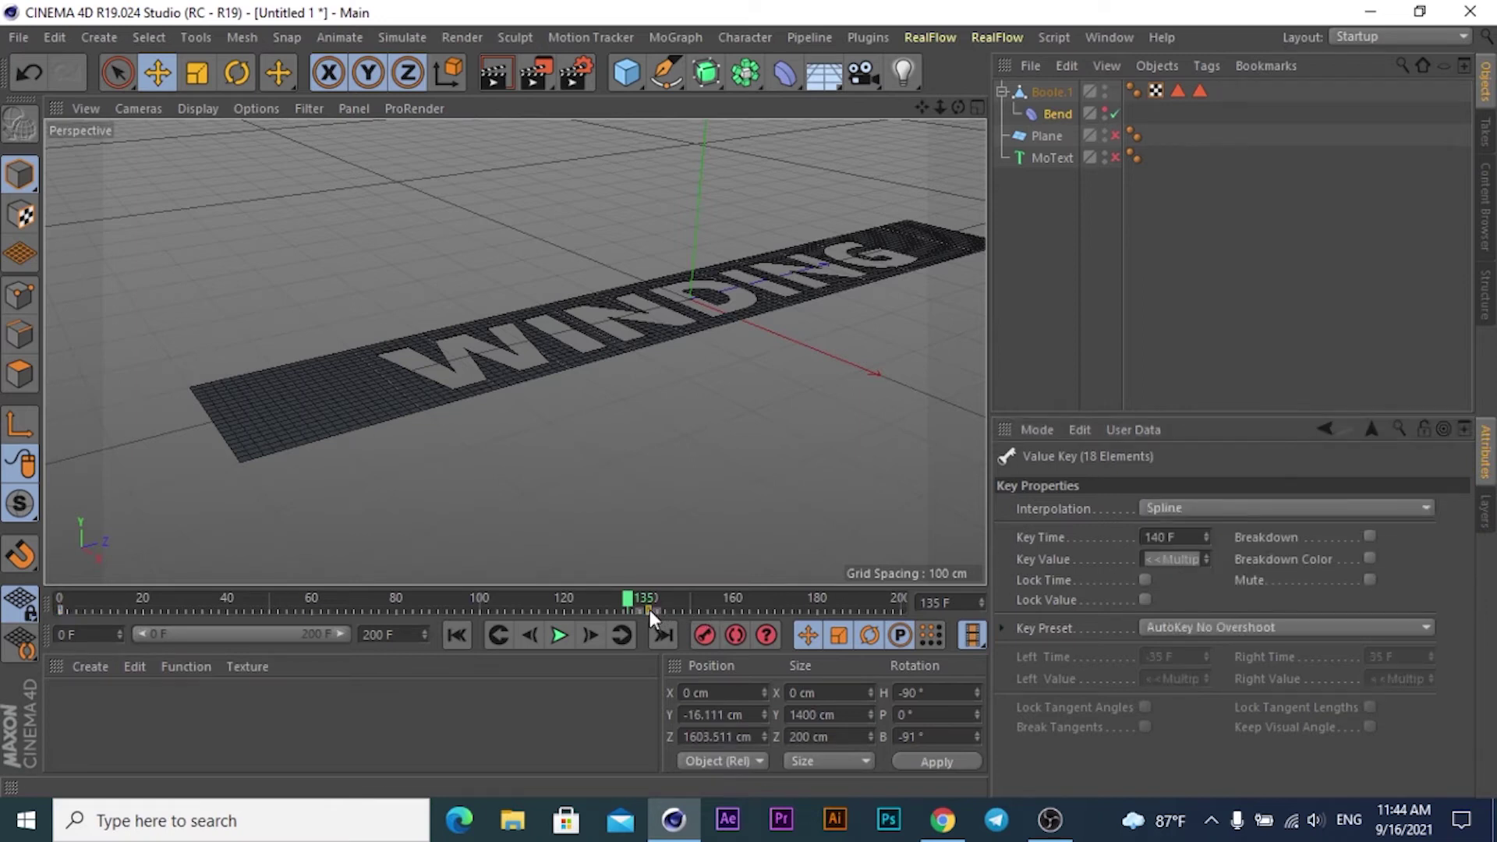
click(1156, 513)
click(1158, 549)
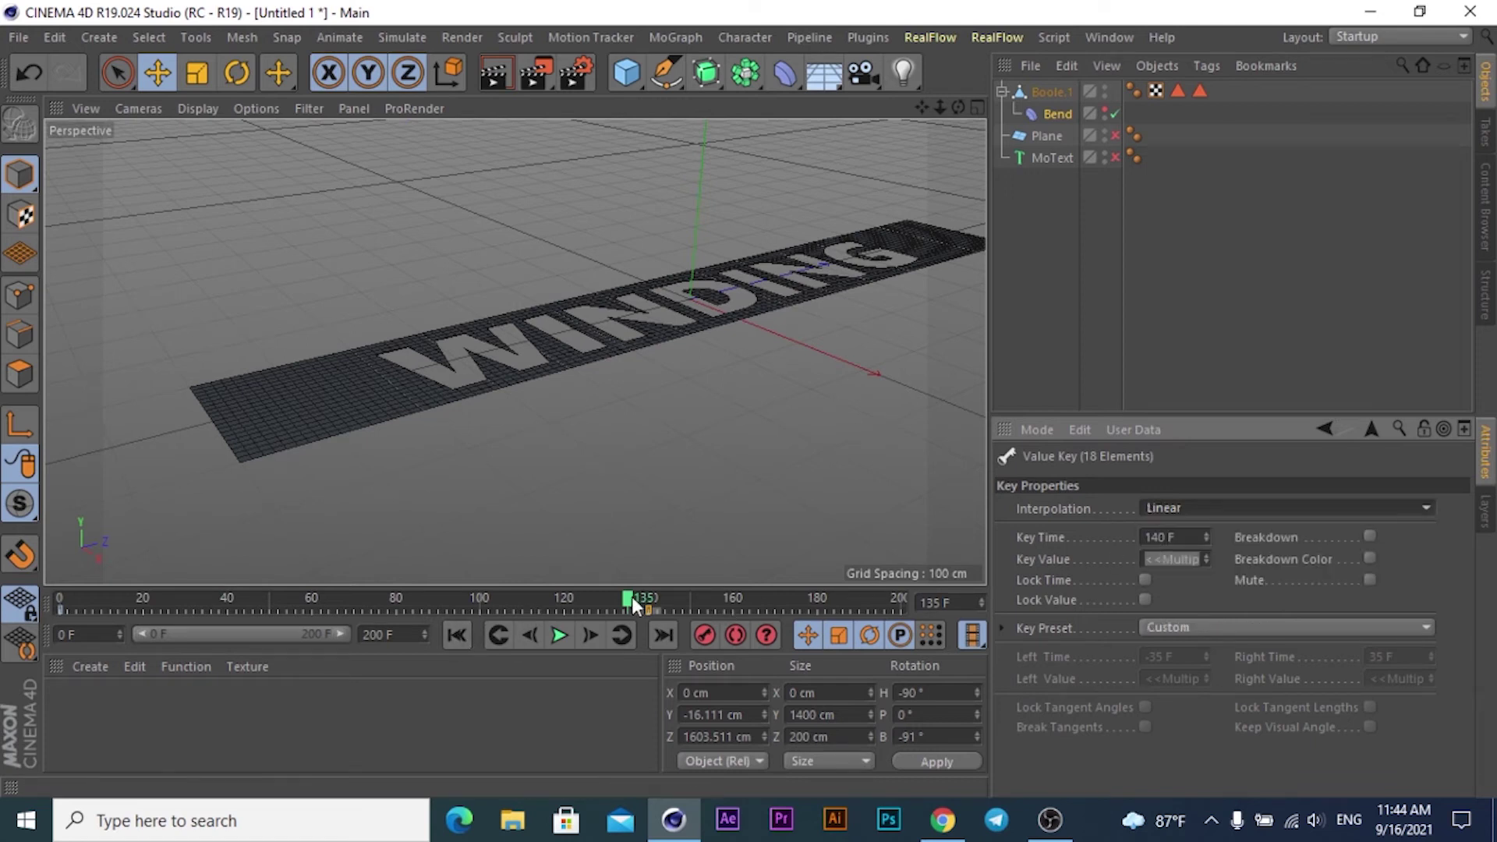
Scrub and play back the animation to preview the constant-speed unroll
drag(633, 602, 568, 602)
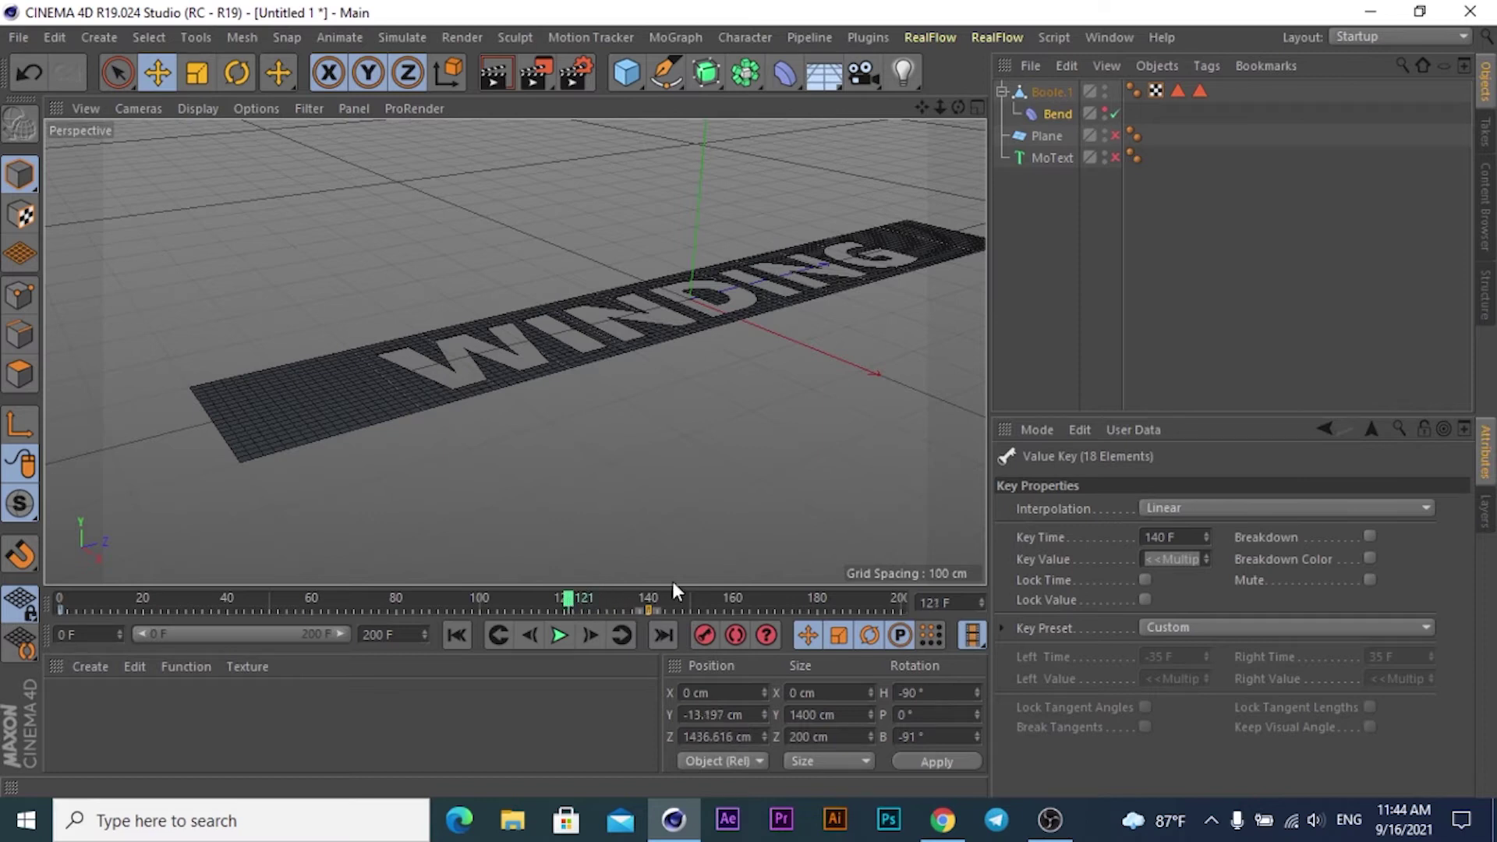
drag(565, 602, 581, 603)
click(457, 633)
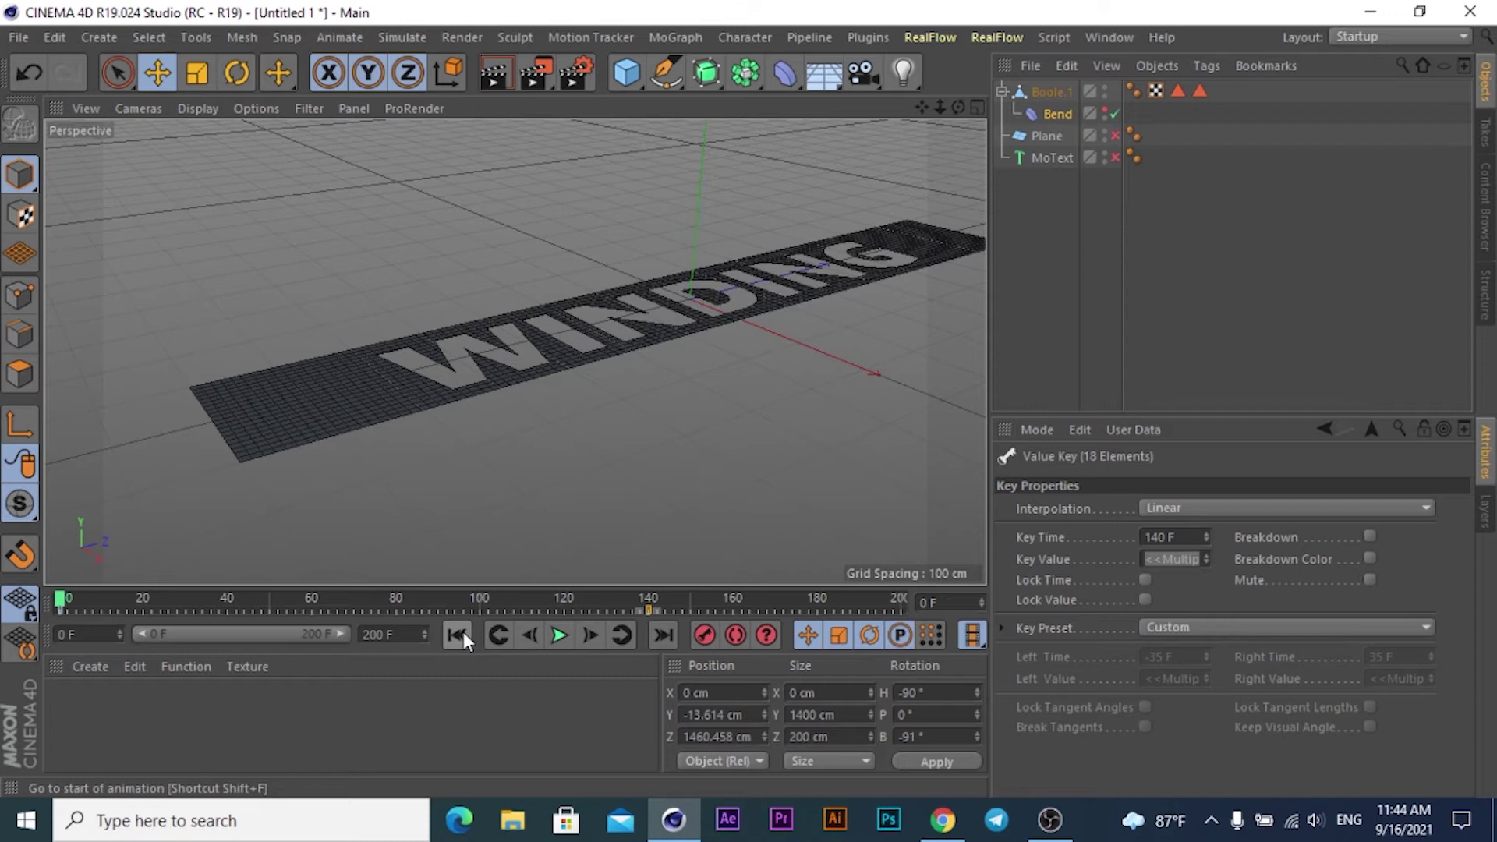
click(561, 633)
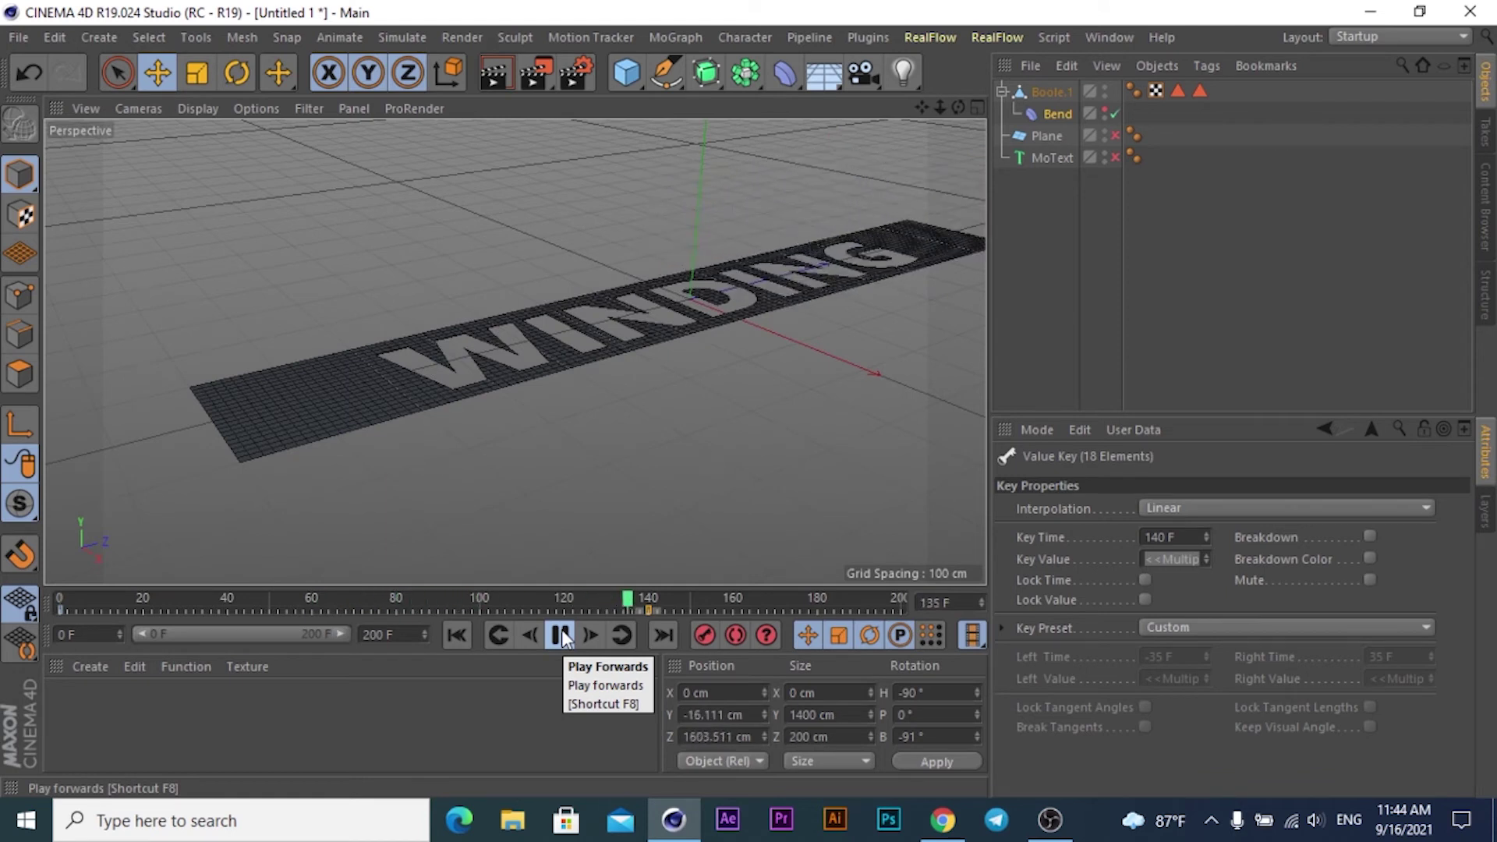
click(561, 635)
drag(921, 108, 515, 352)
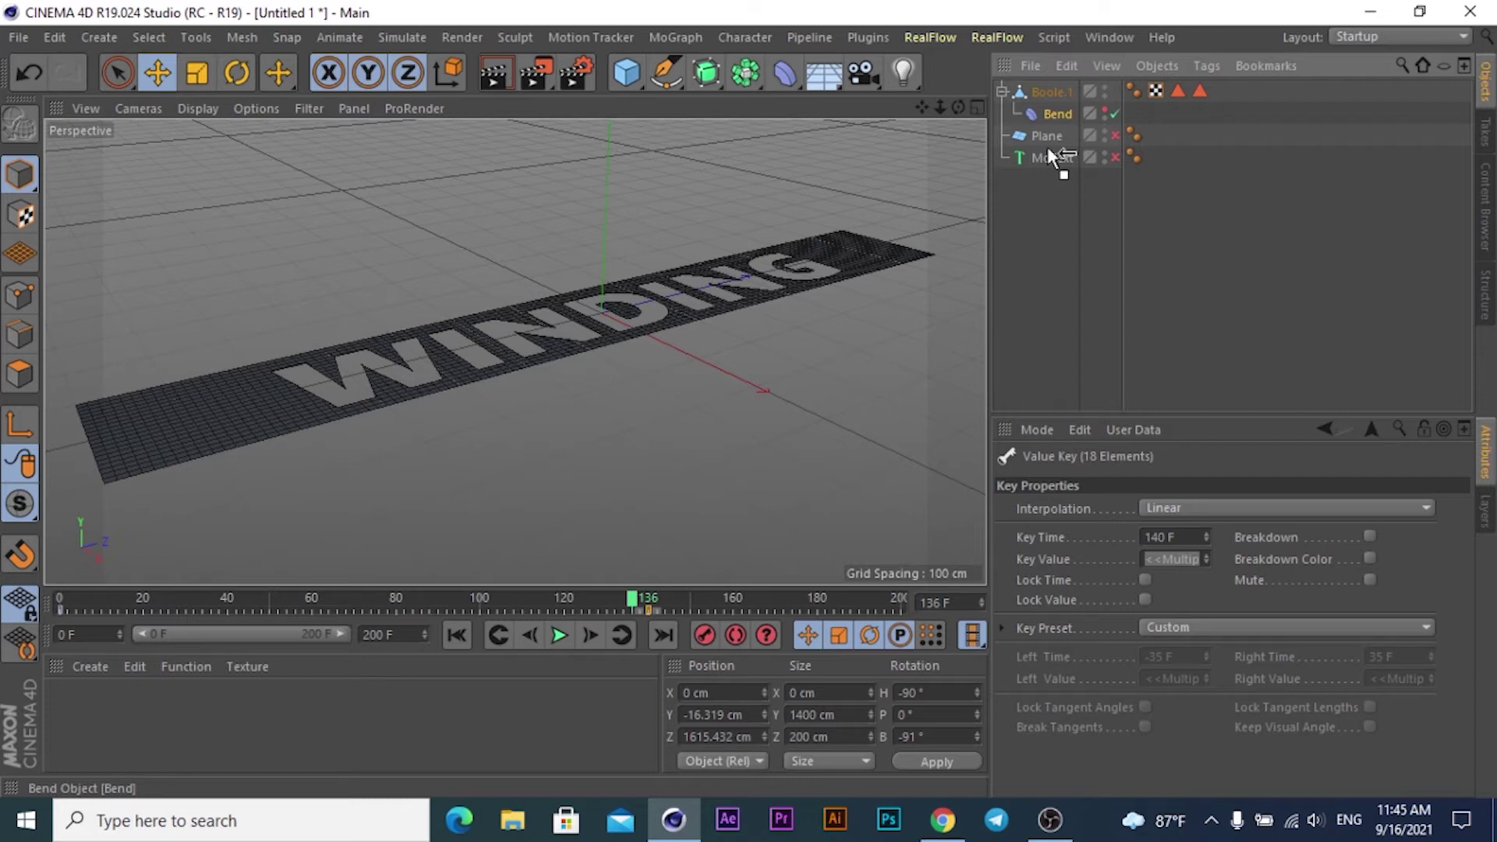
Ctrl-drag a duplicate Bend above MoText, then select Boole.1
ctrl+drag(1047, 147, 1046, 147)
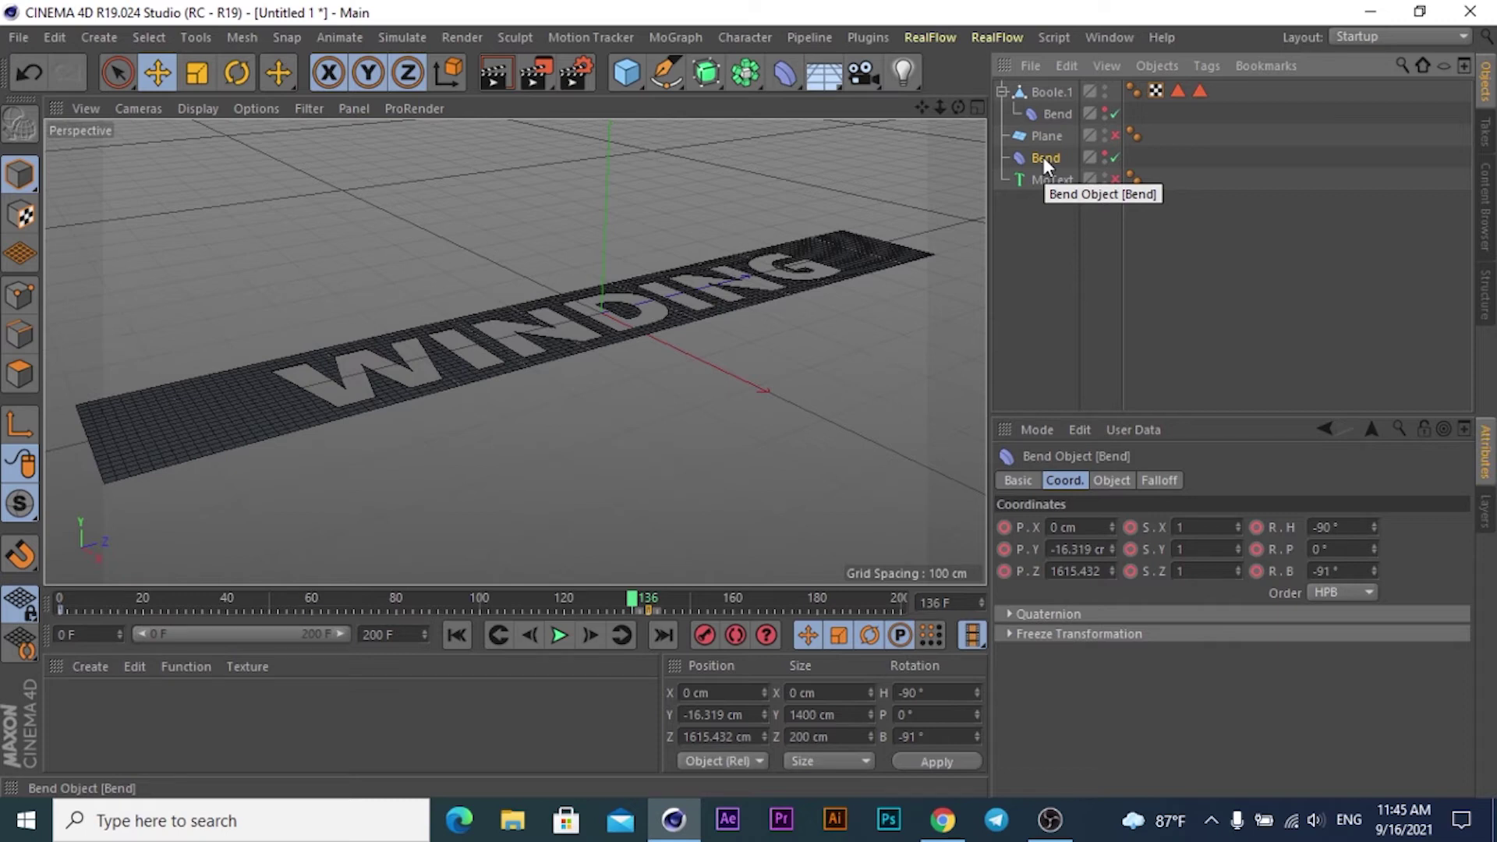
click(1054, 90)
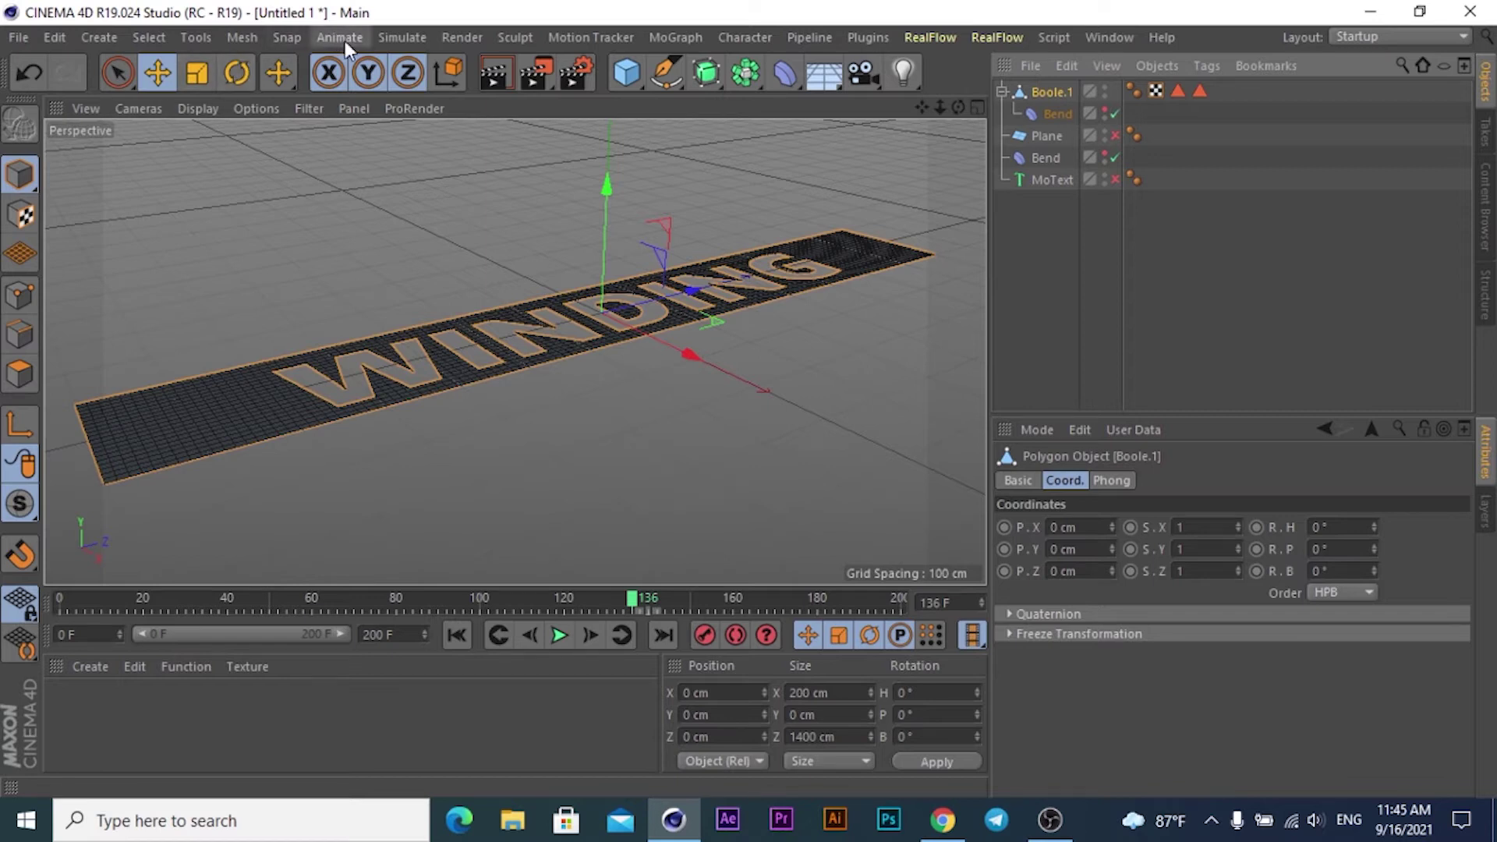
Add a Cloth Surface and nest the lettered Boole.1 plane inside it
click(392, 39)
mouse_move(397, 70)
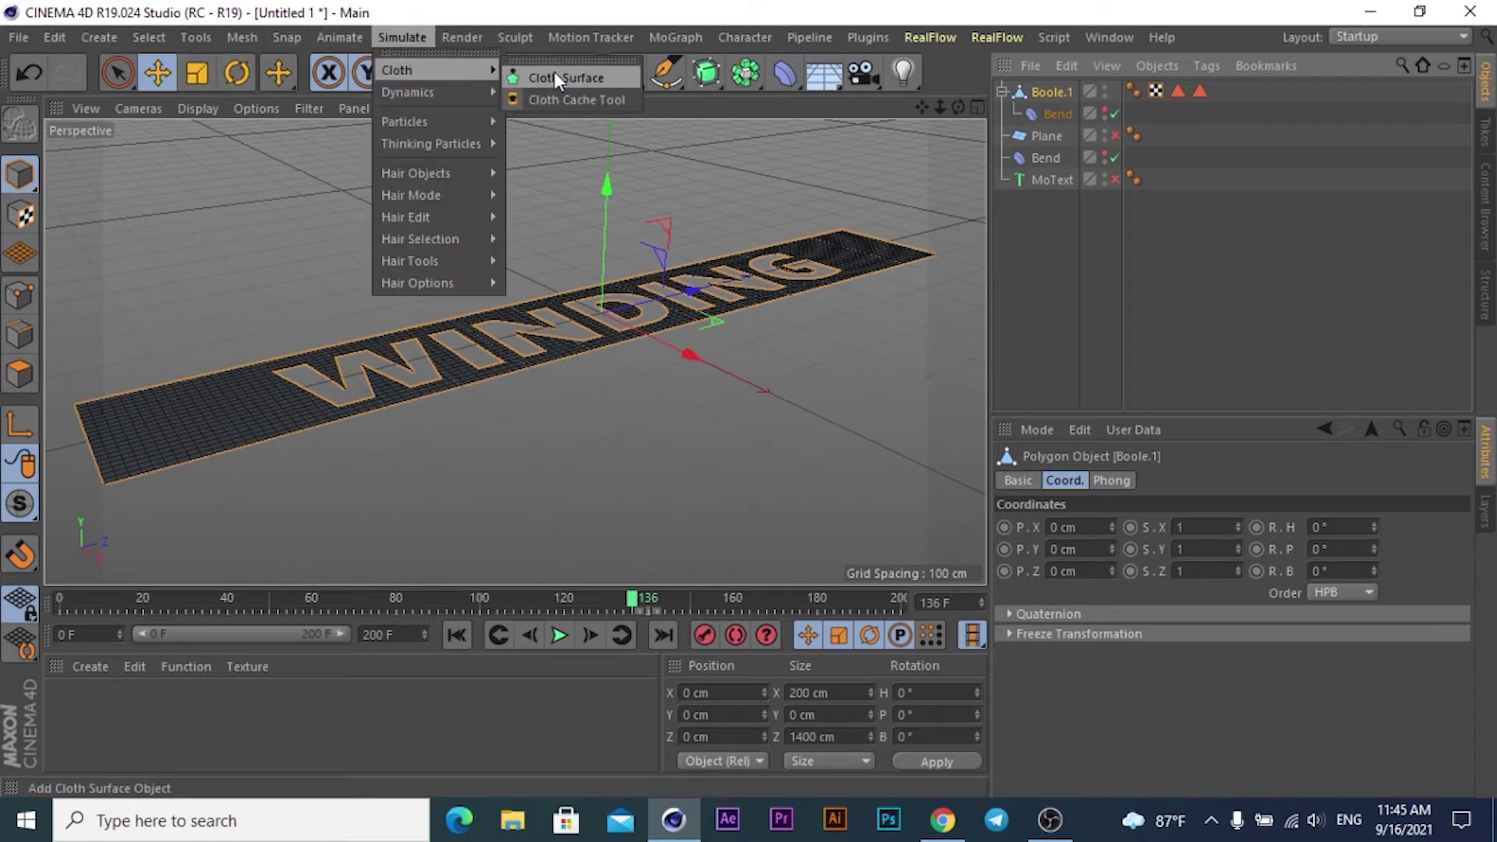
click(555, 77)
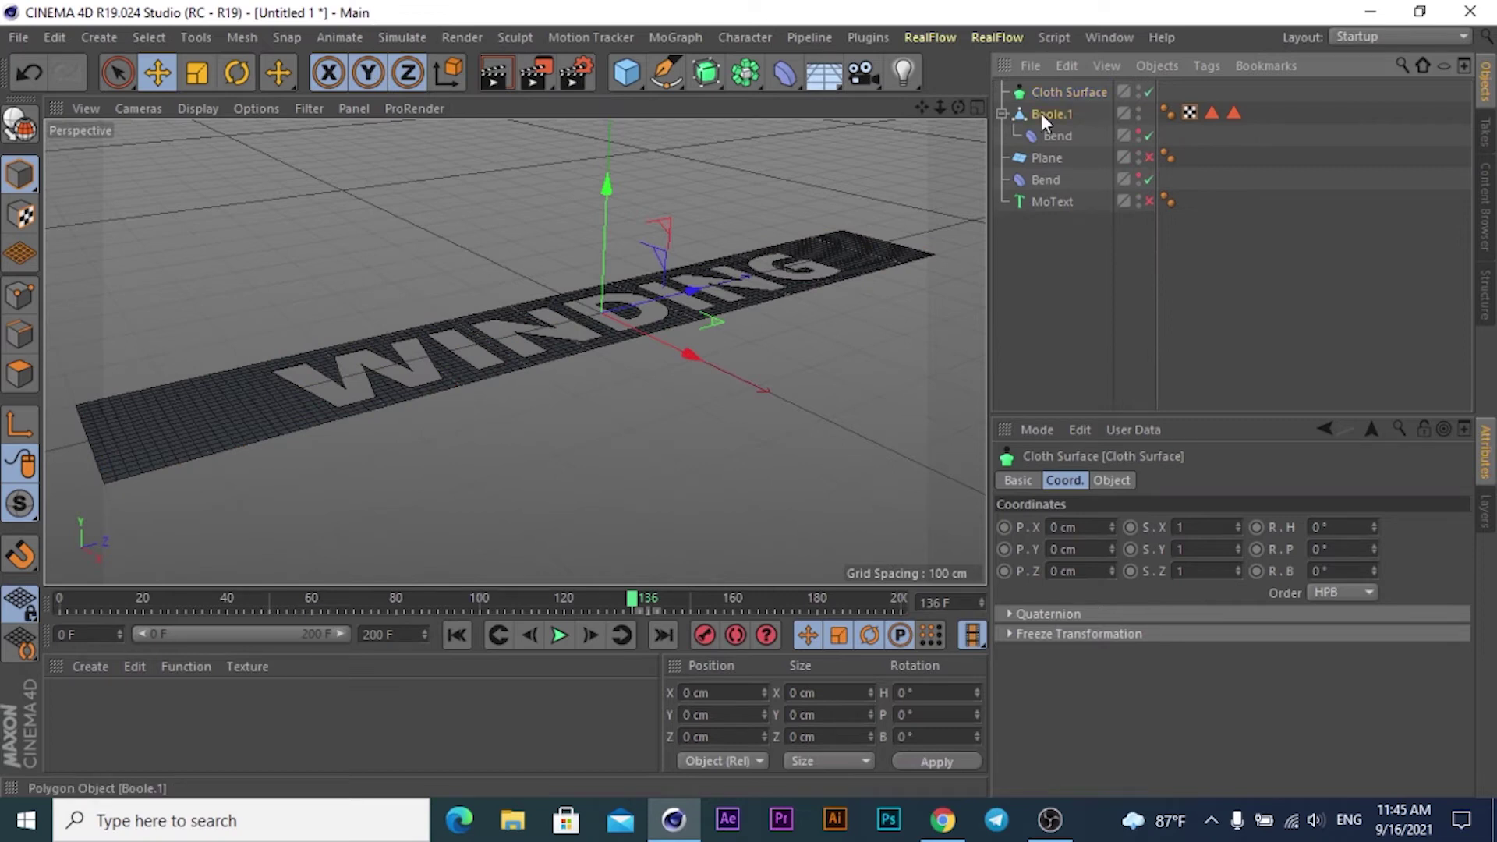
drag(1050, 90, 1050, 91)
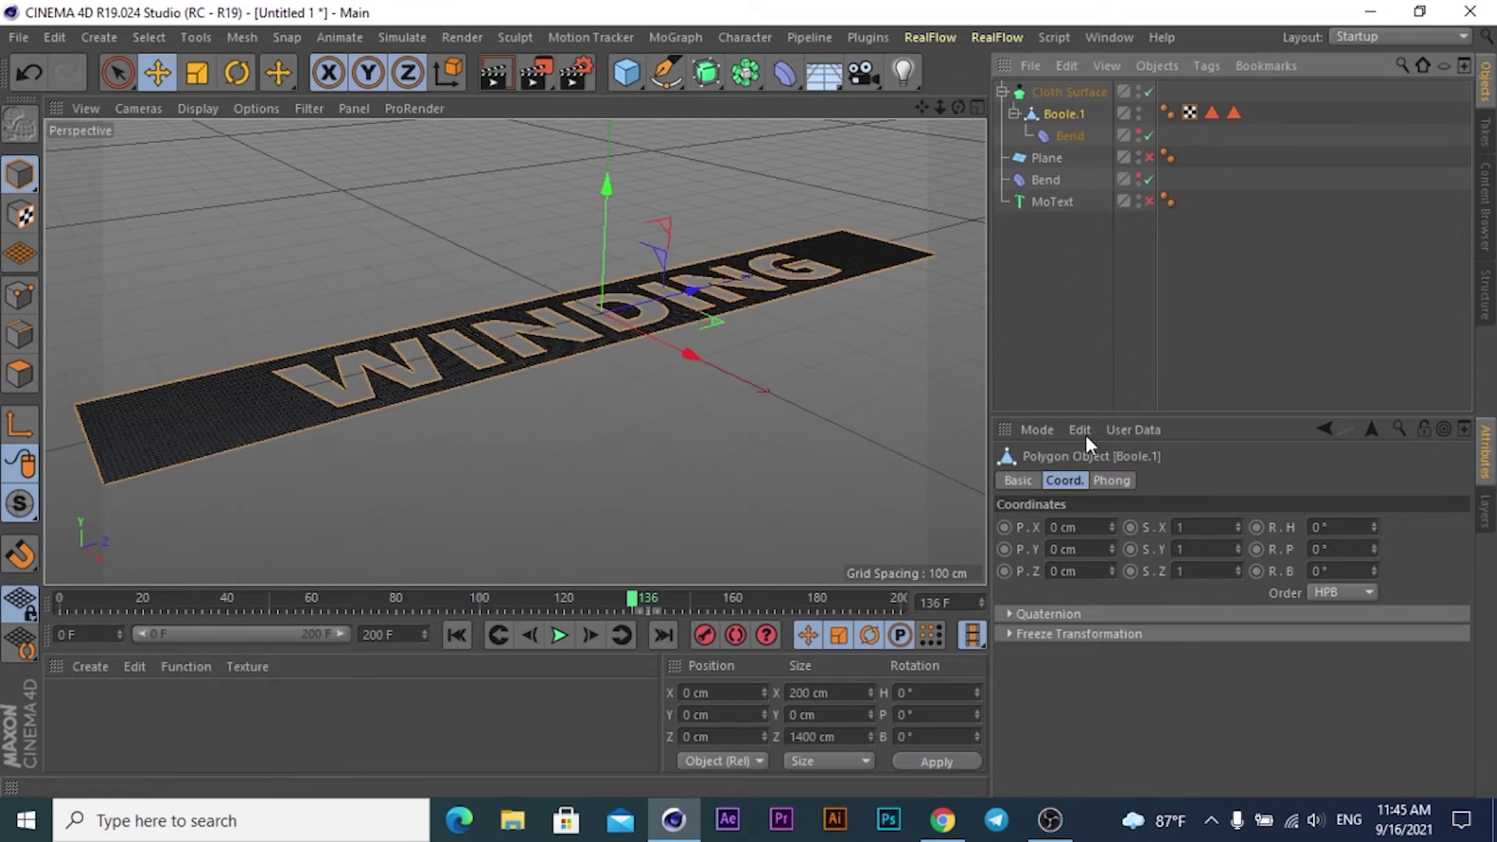
click(1111, 481)
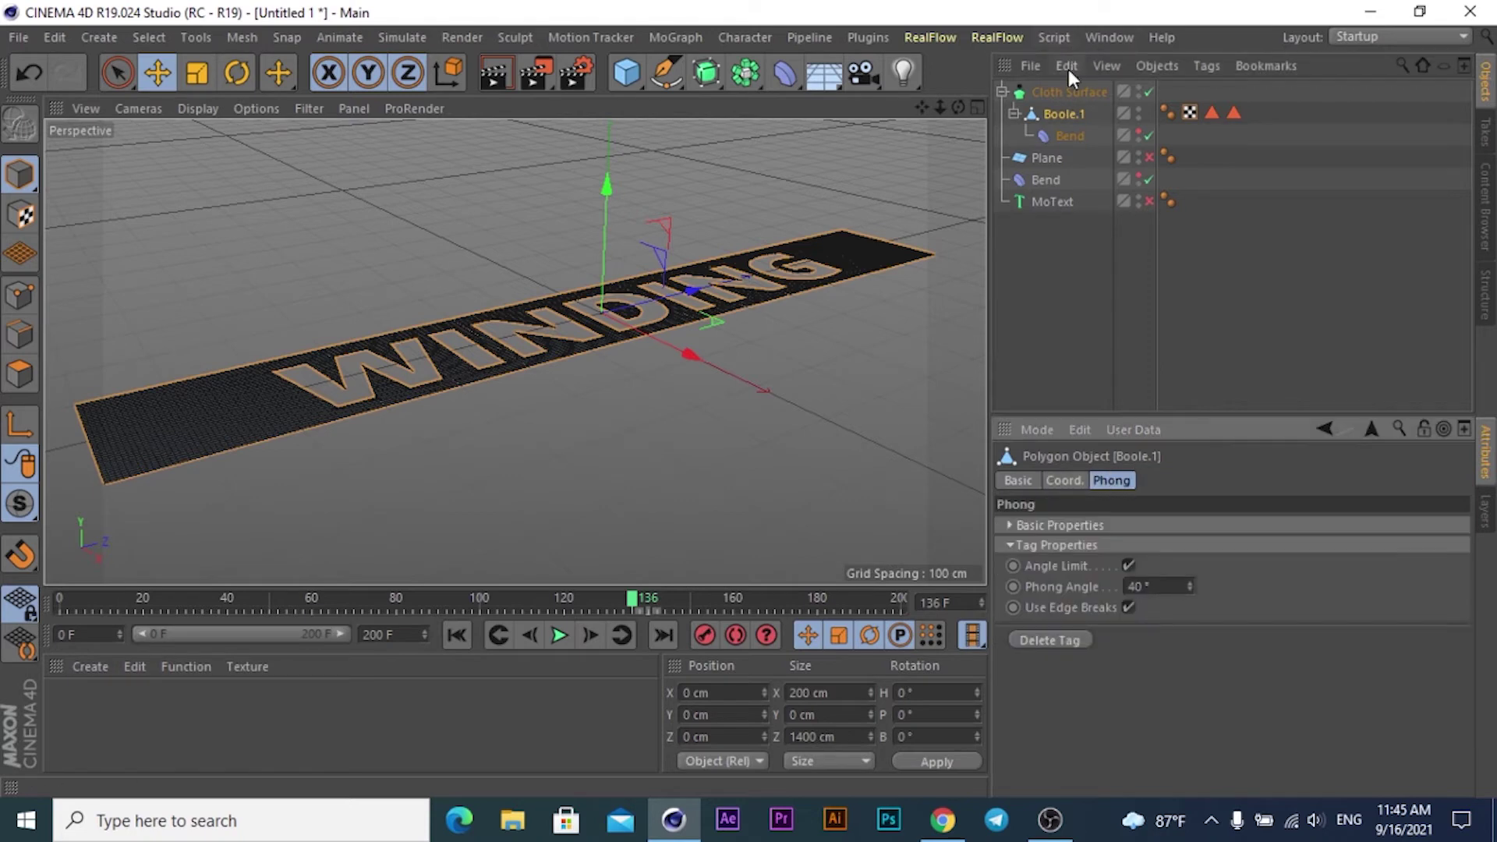
Give the Cloth Surface 0 subdivisions and 3 cm thickness
click(1068, 92)
double_click(1117, 531)
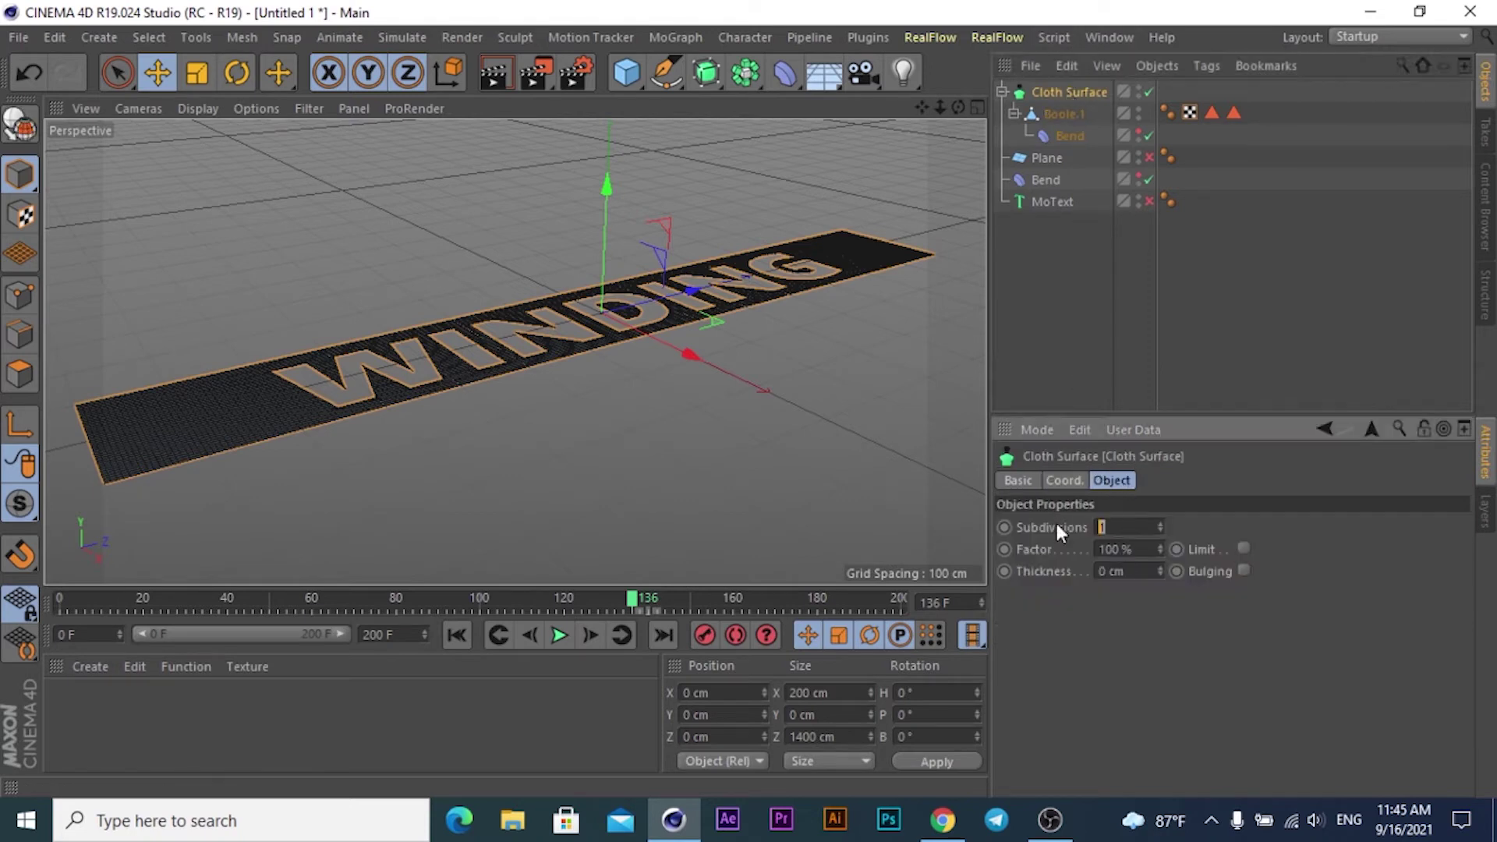
text(0)
double_click(1133, 572)
text(3)
key(Return)
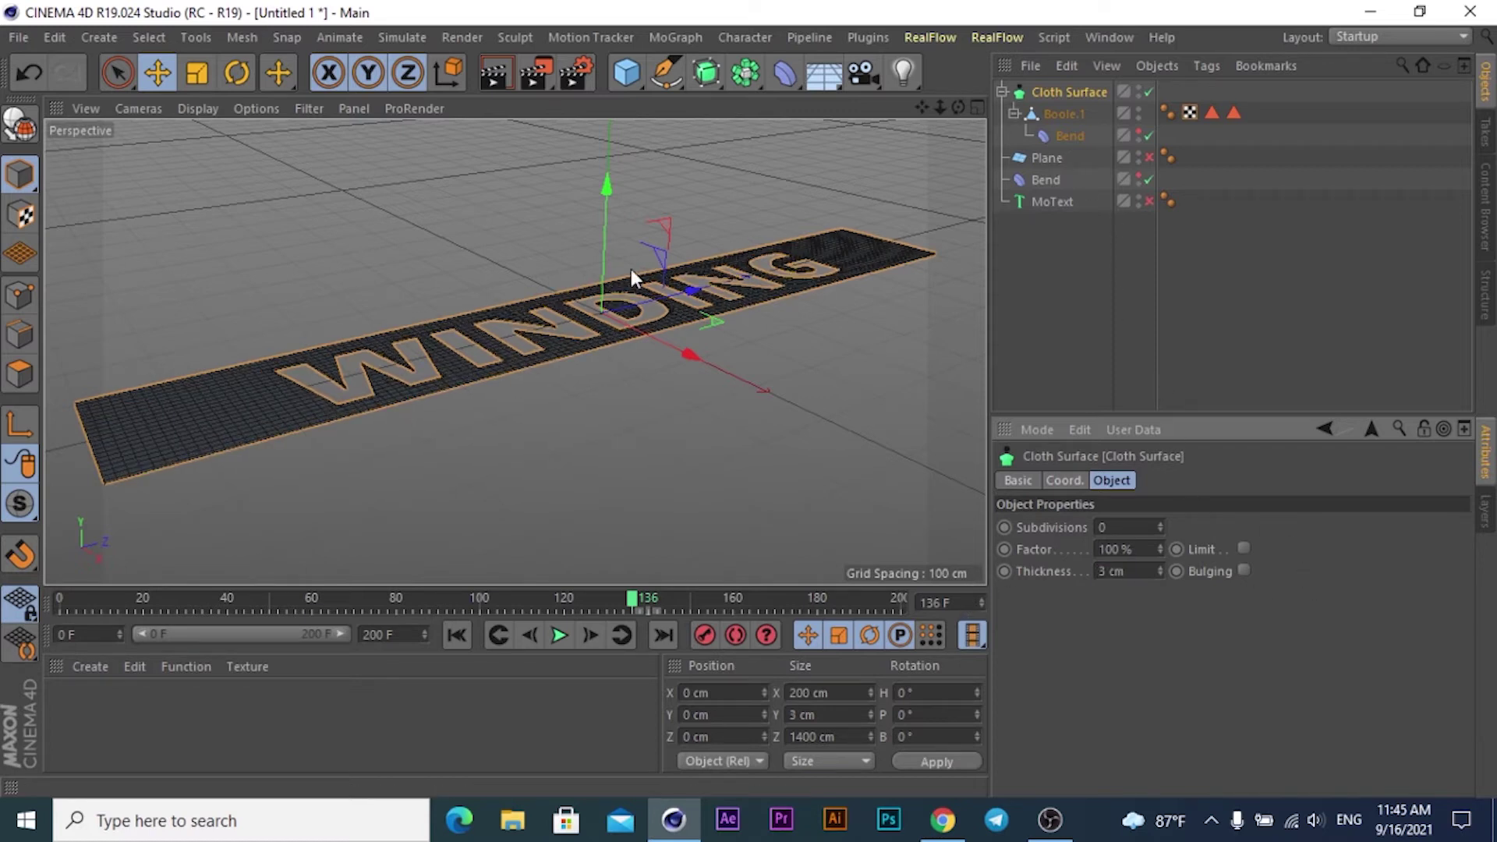
drag(962, 108, 947, 113)
drag(513, 353, 770, 240)
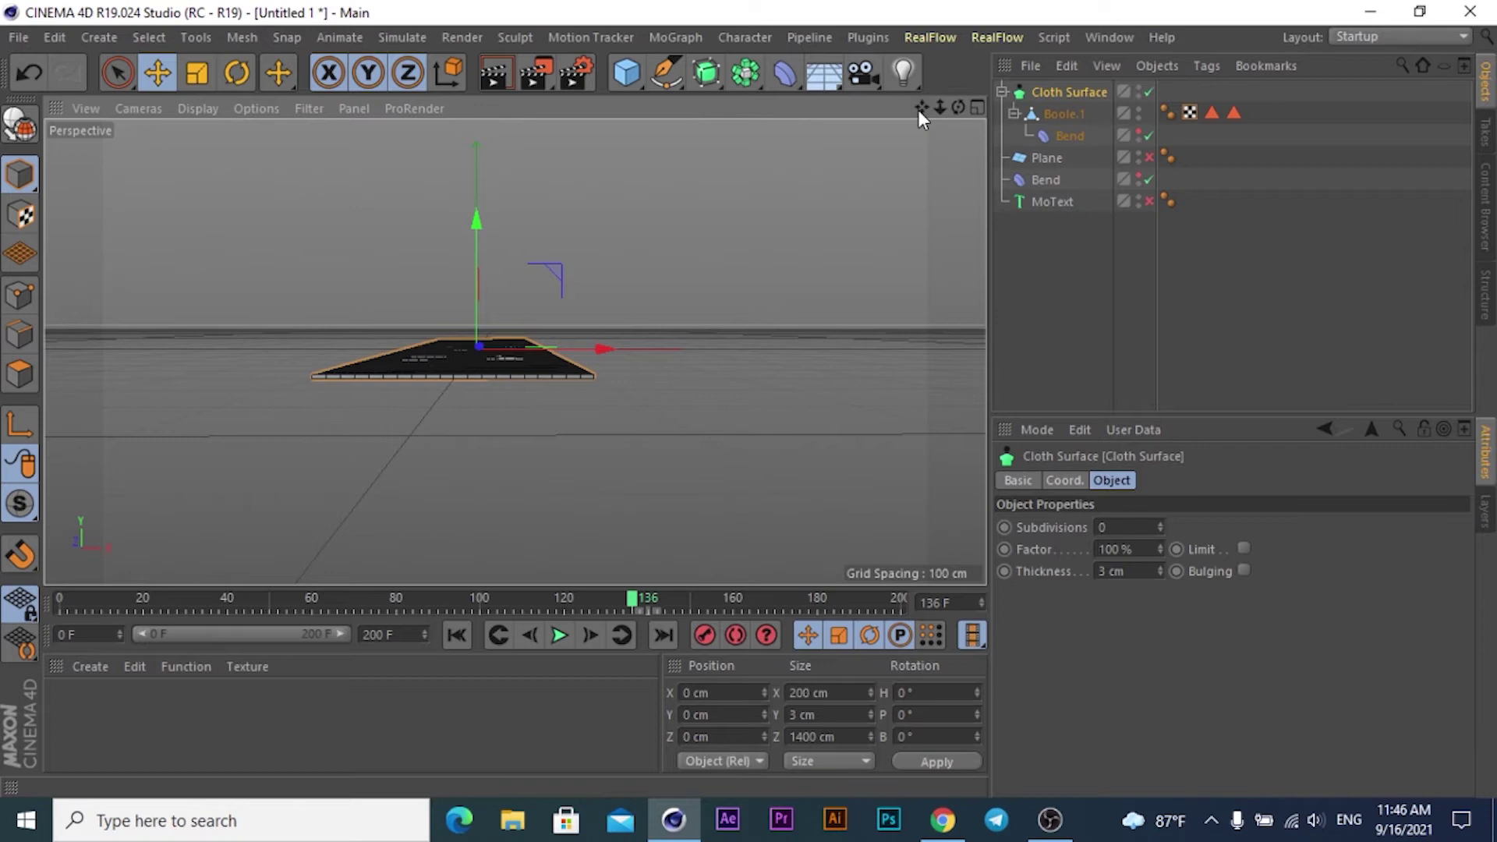
Toggle the Cloth Surface off and on twice to compare the thickened strip
click(1148, 91)
click(1148, 90)
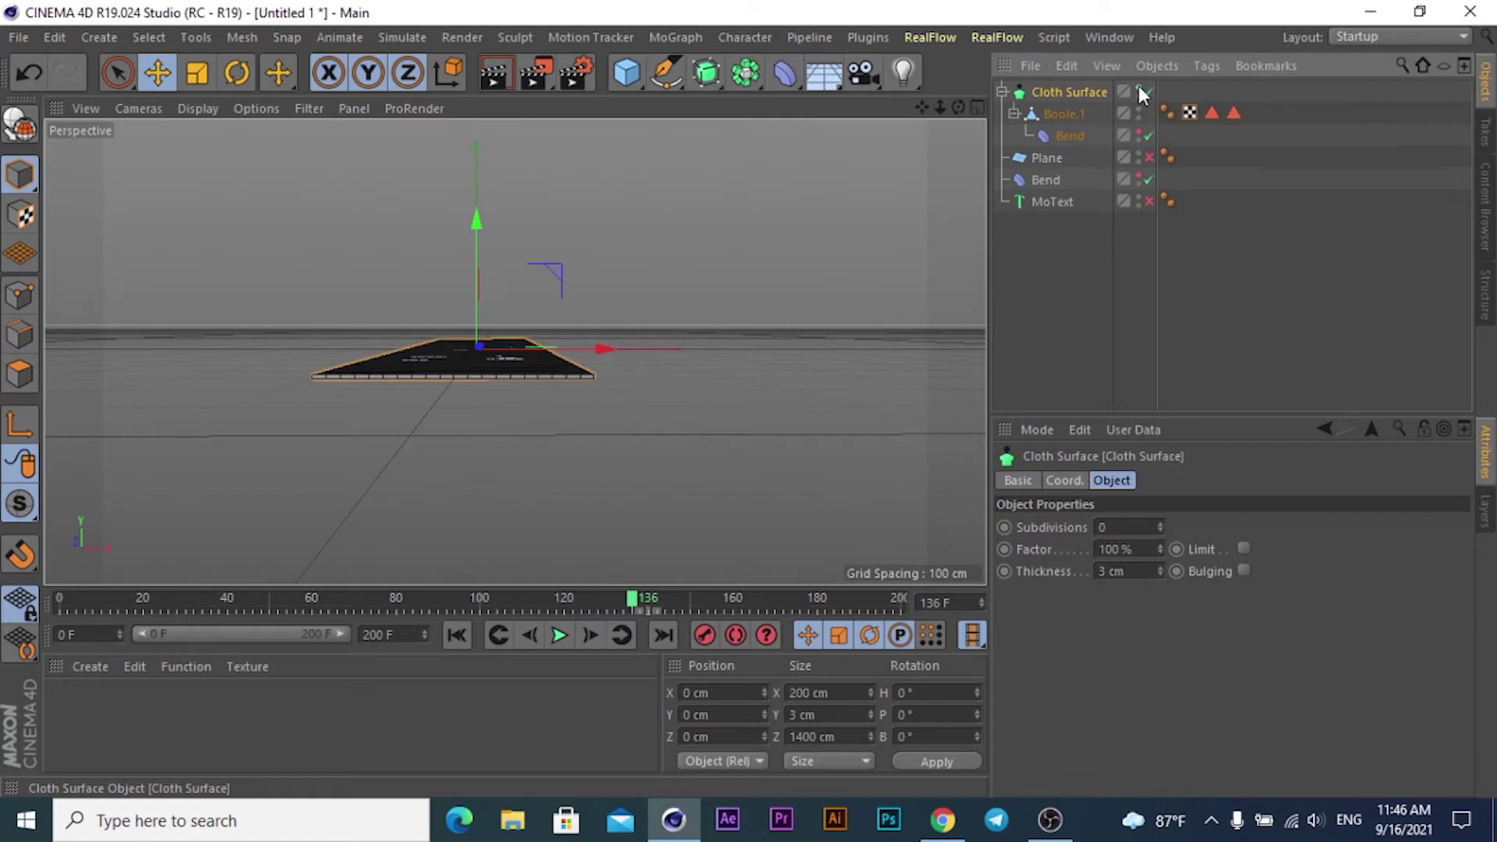
click(1144, 91)
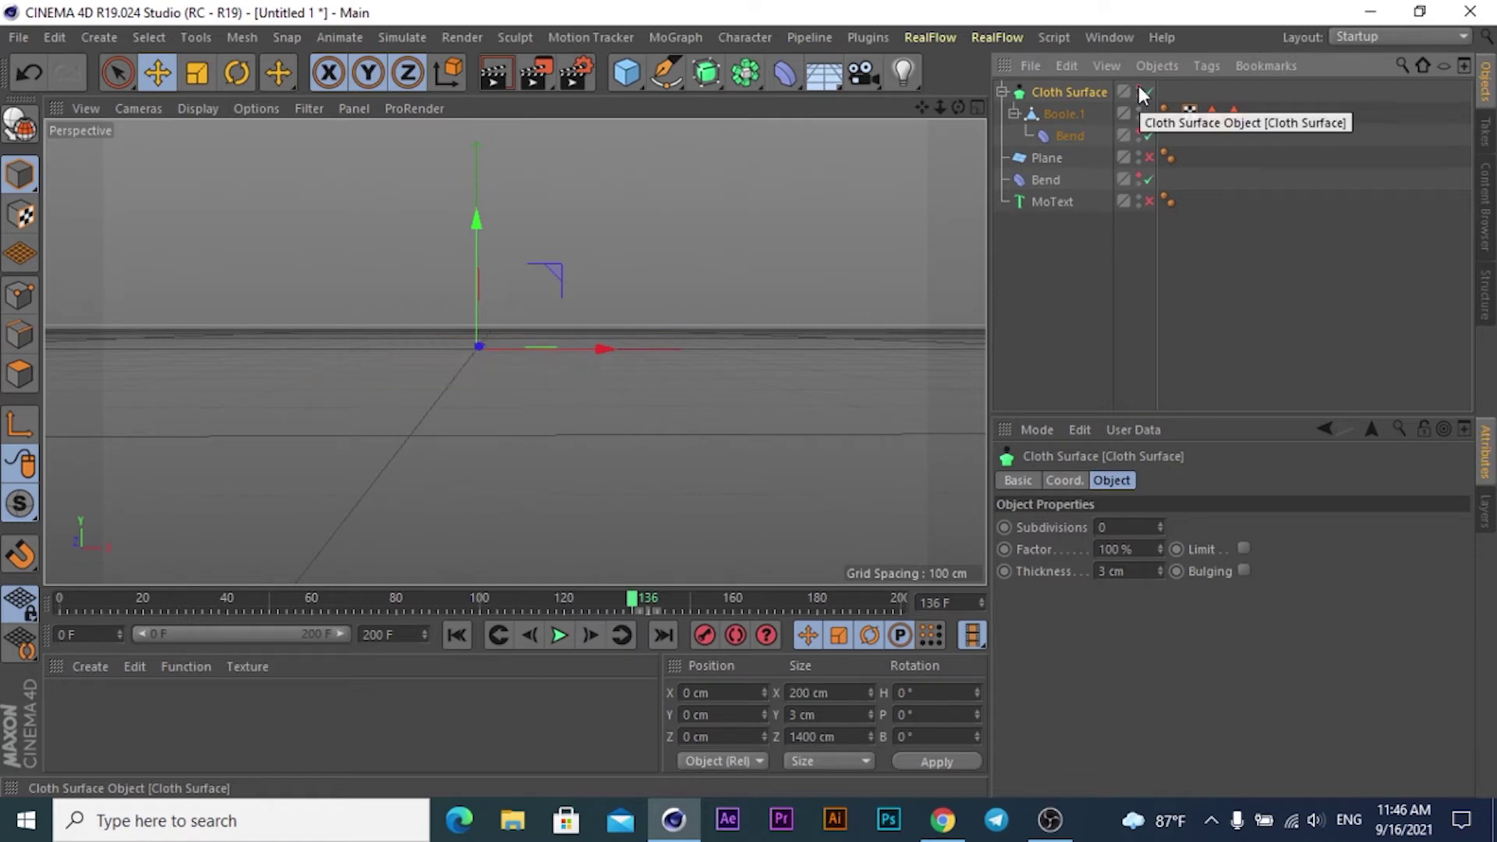
click(1144, 91)
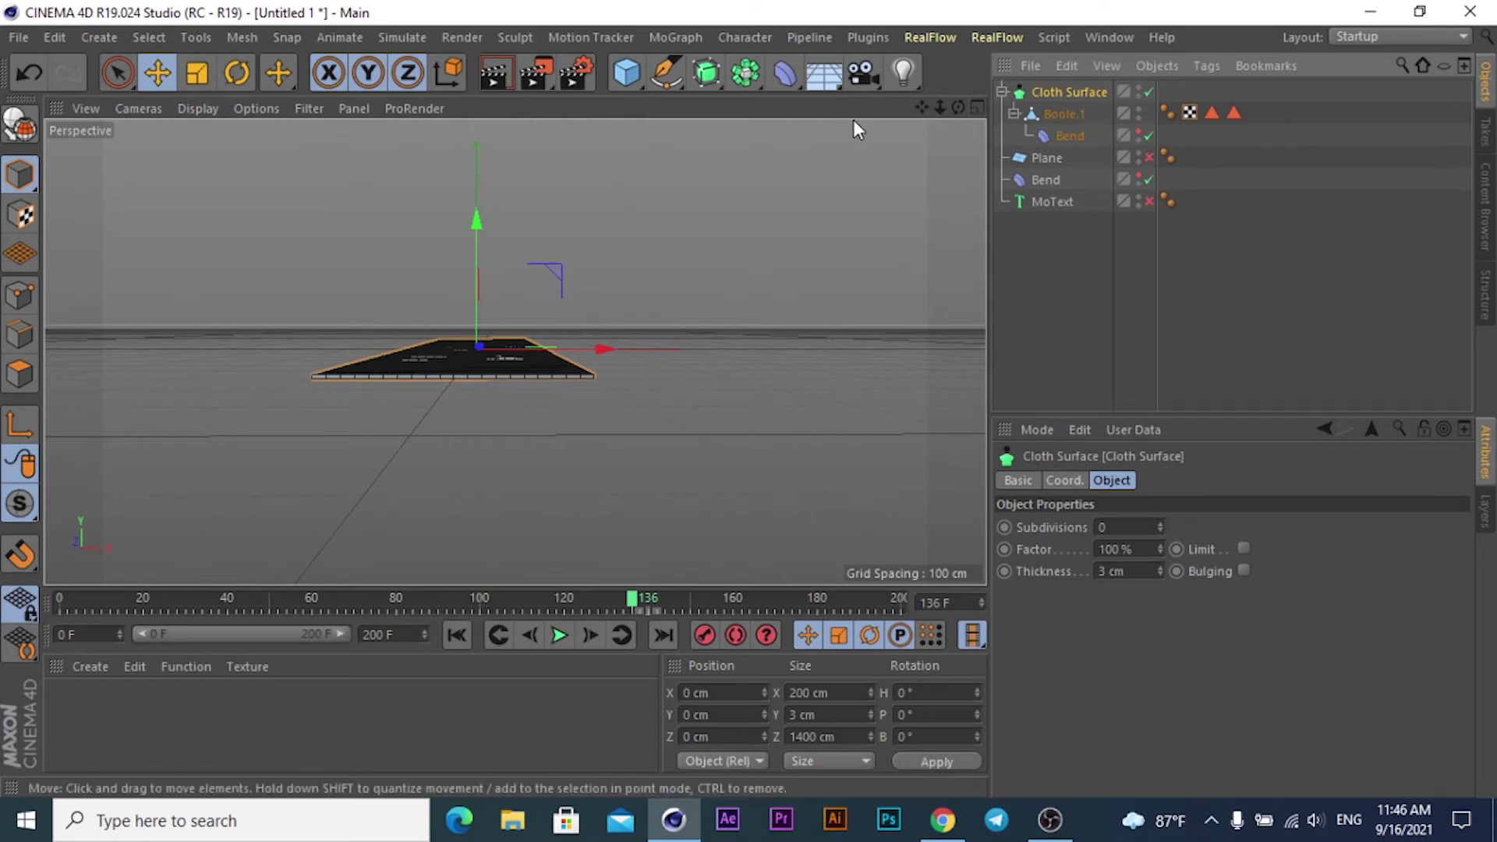
Switch the Plane and MoText back on so solid WINDING letters appear
mouse_move(958, 106)
mouse_down()
mouse_move(889, 126)
mouse_move(960, 104)
mouse_up()
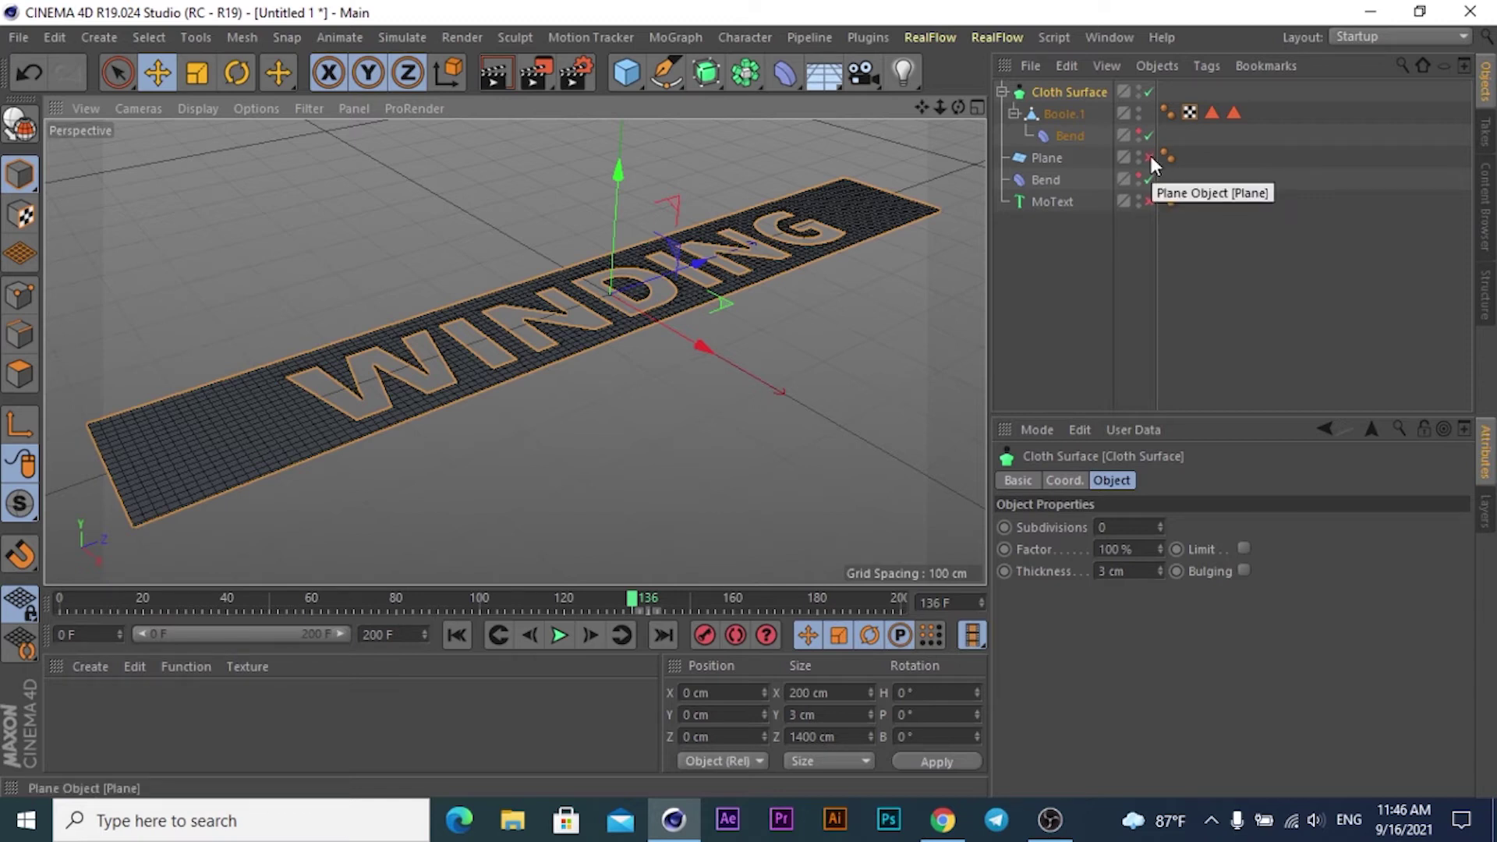
click(1149, 157)
click(1149, 202)
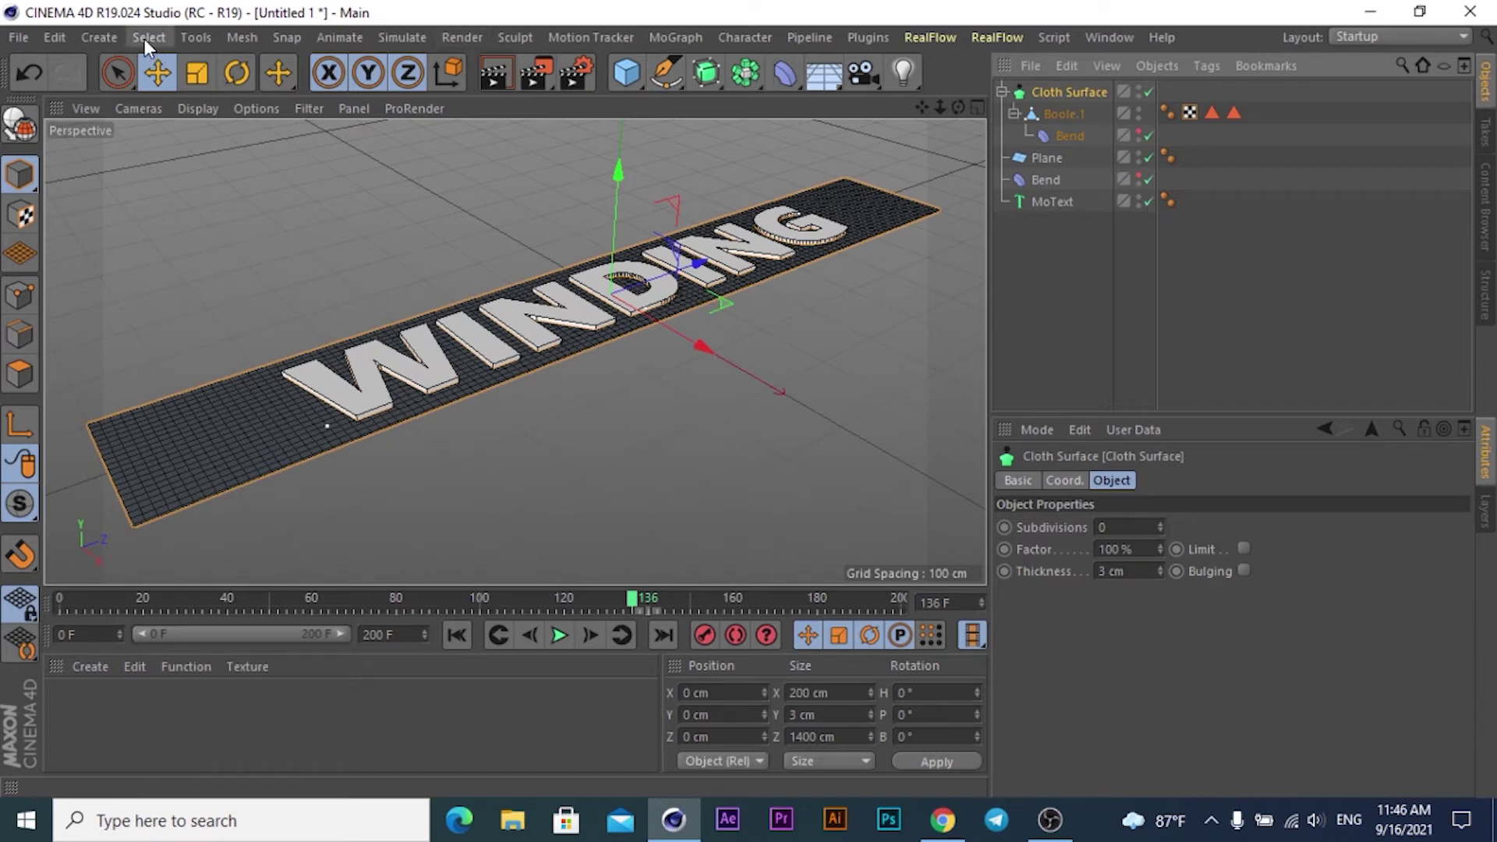
Create a Null and group the Plane, Bend and MoText under it
click(105, 35)
mouse_move(103, 70)
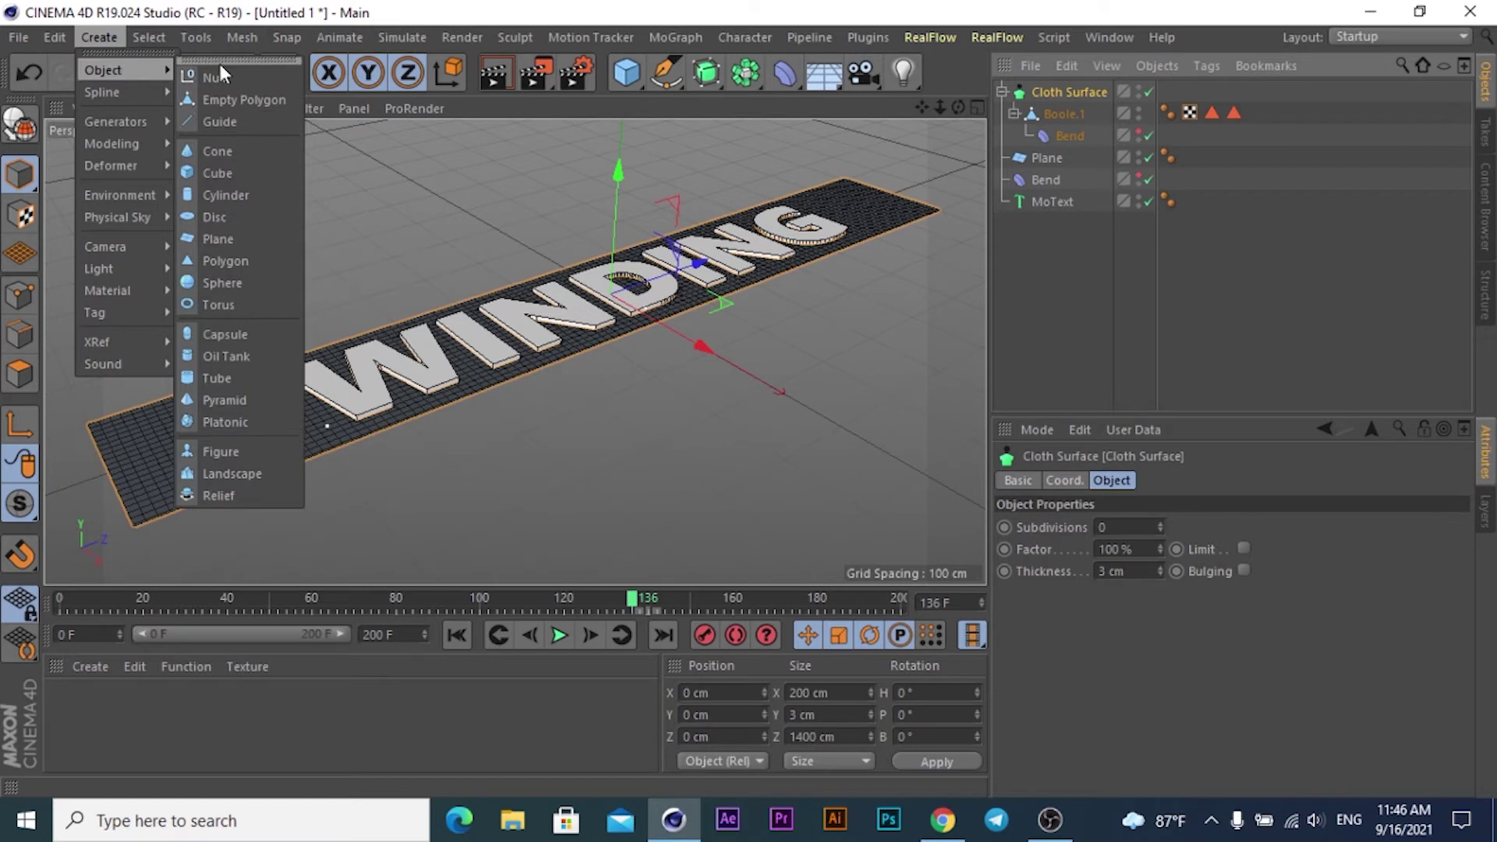
click(221, 77)
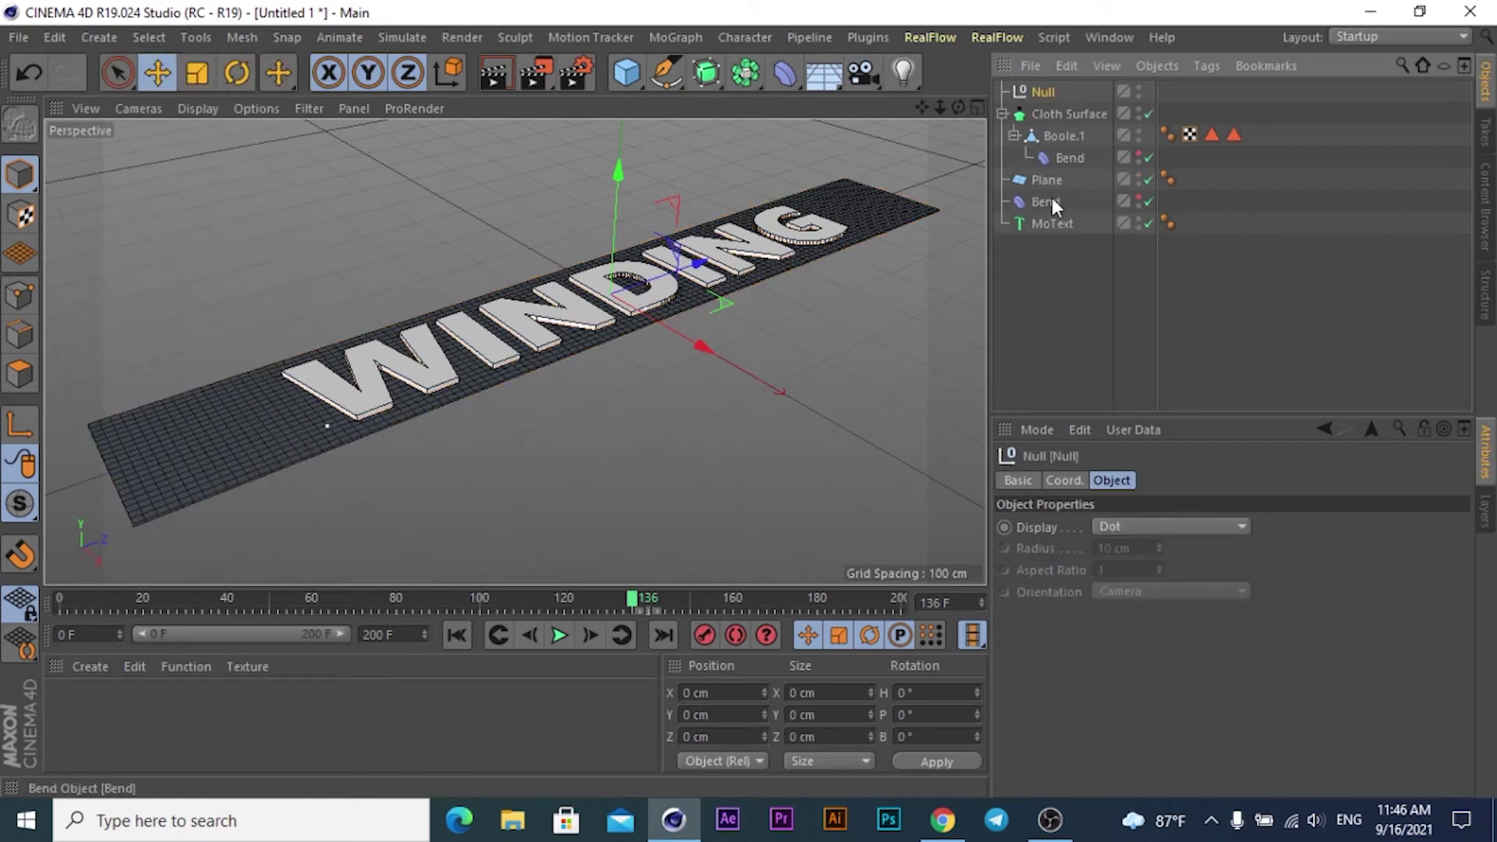
mouse_move(1033, 261)
mouse_down()
mouse_move(1070, 176)
mouse_move(1042, 180)
mouse_move(1045, 93)
mouse_up()
click(1066, 278)
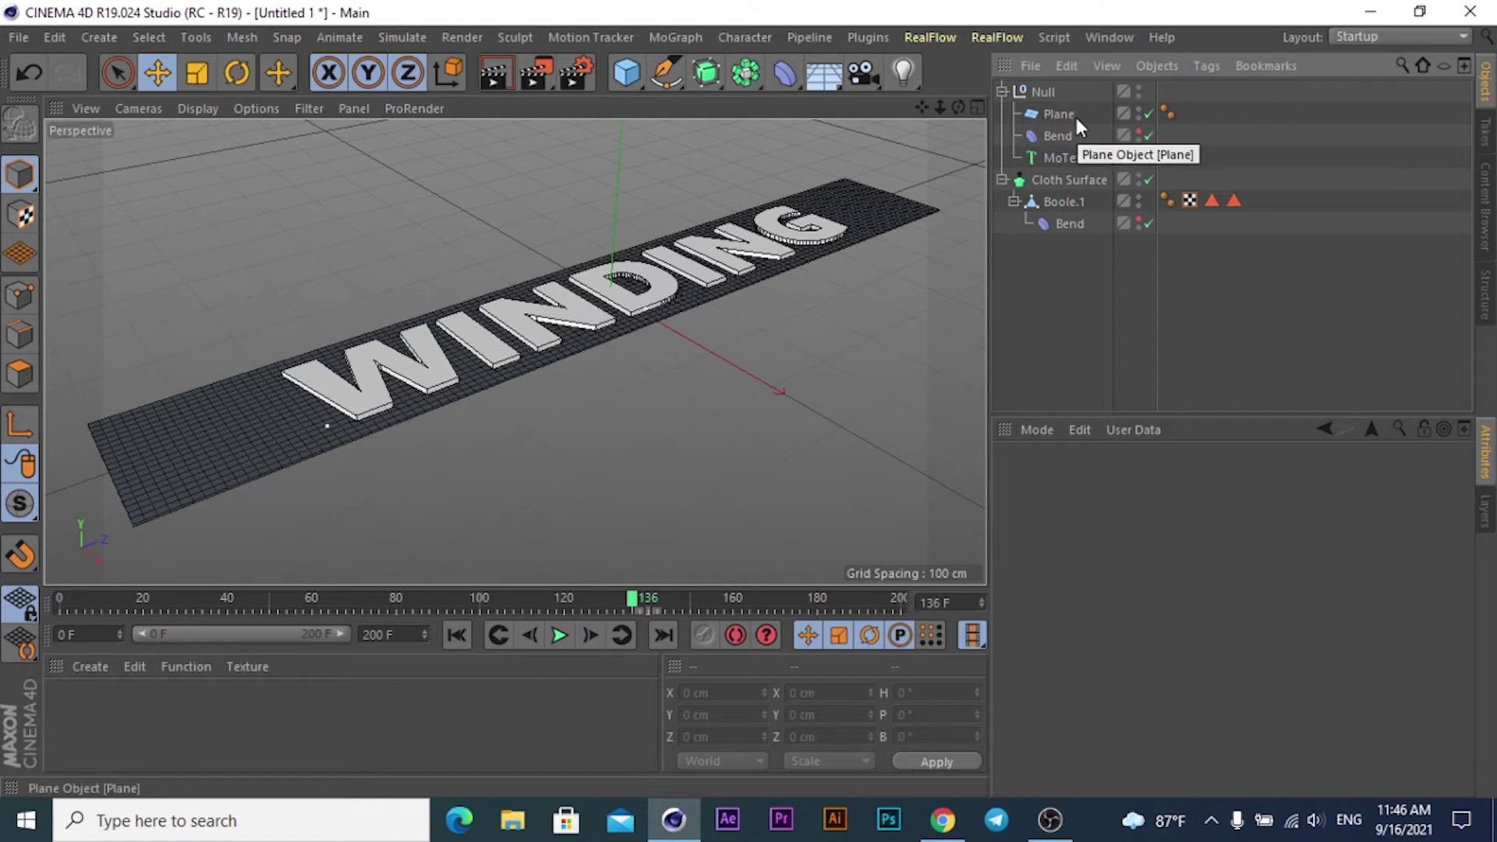
Switch off the Cloth Surface and enable the Bend inside Boole.1
click(1049, 133)
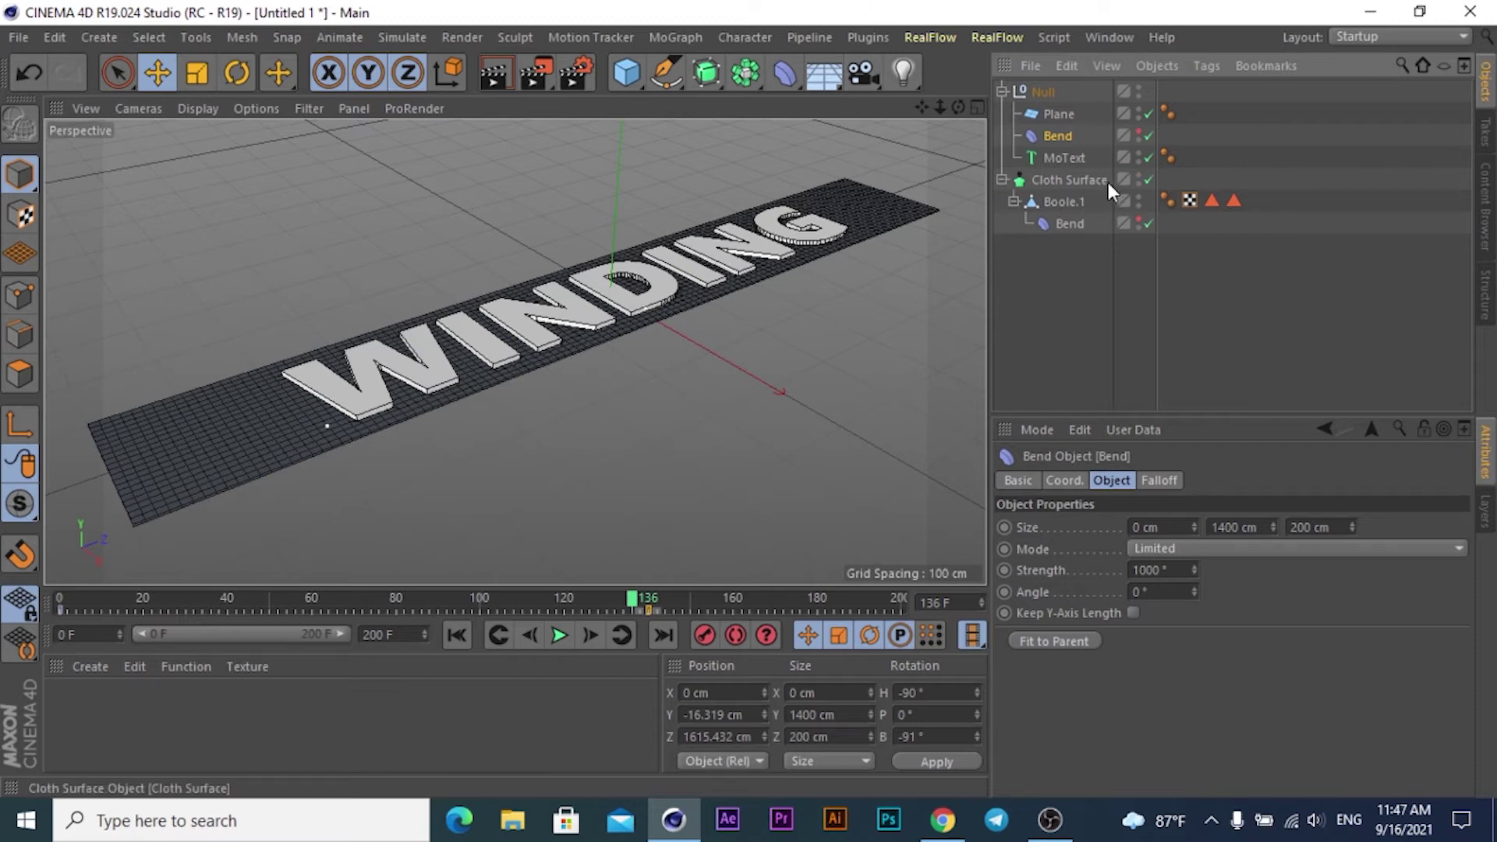
click(1149, 179)
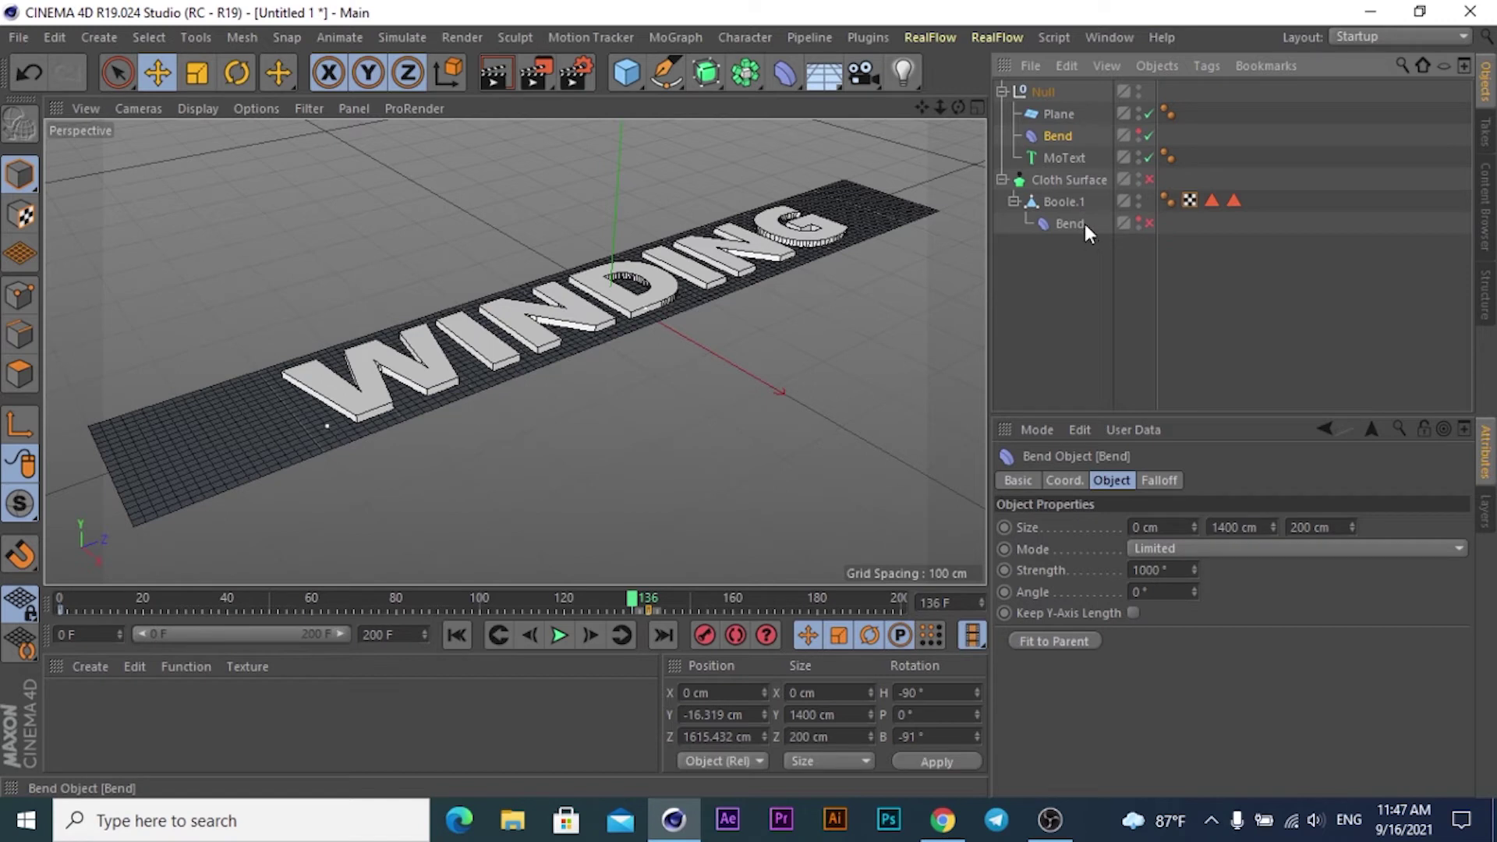
click(1149, 223)
Lift the MoText along Y to about 20 cm so the letters sit above the strip
mouse_move(958, 107)
mouse_down()
mouse_move(961, 86)
mouse_move(966, 98)
mouse_up()
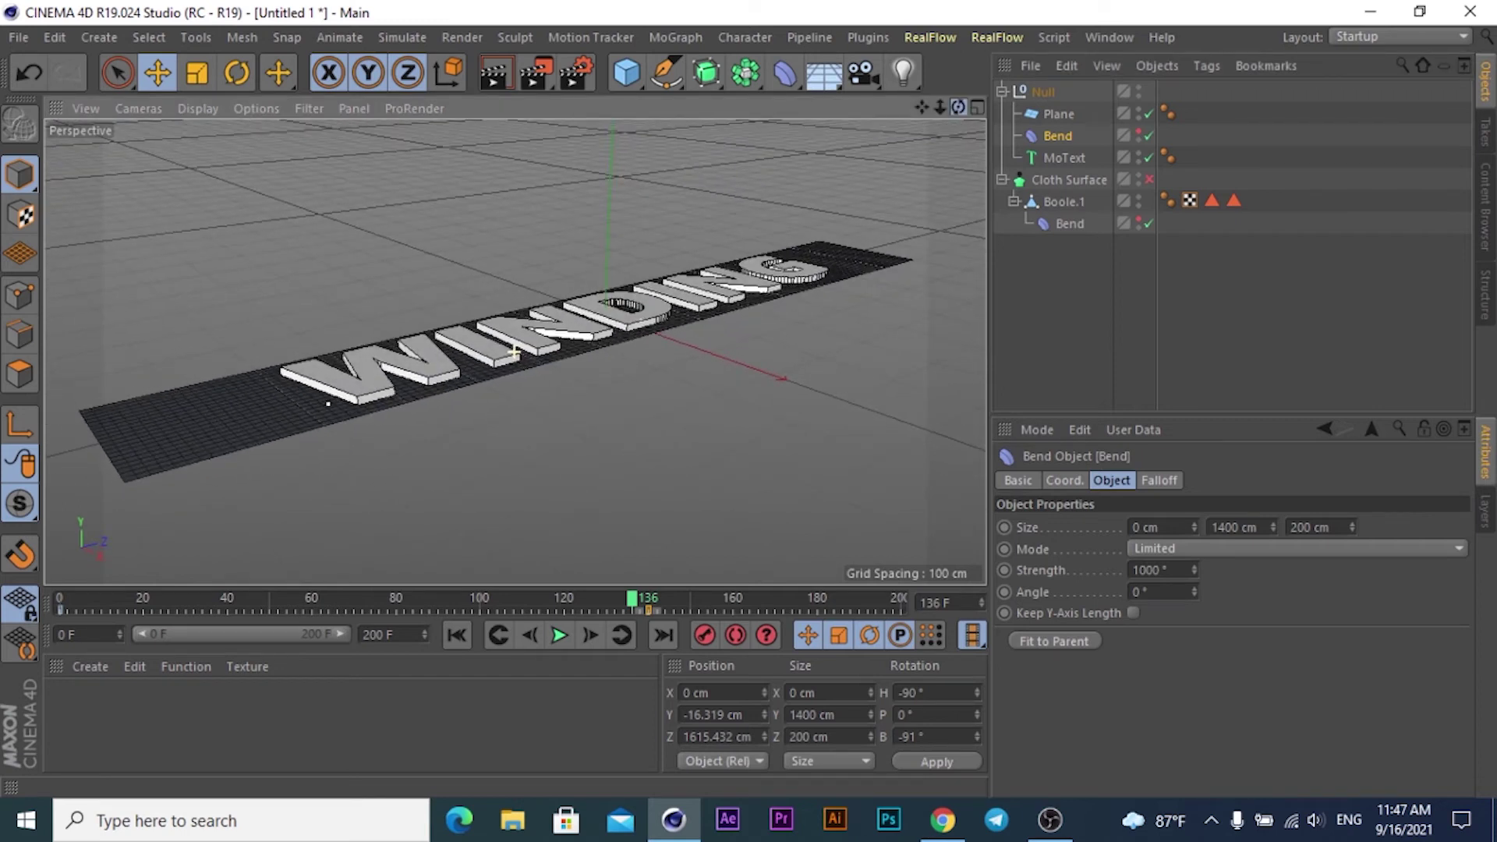
click(1056, 154)
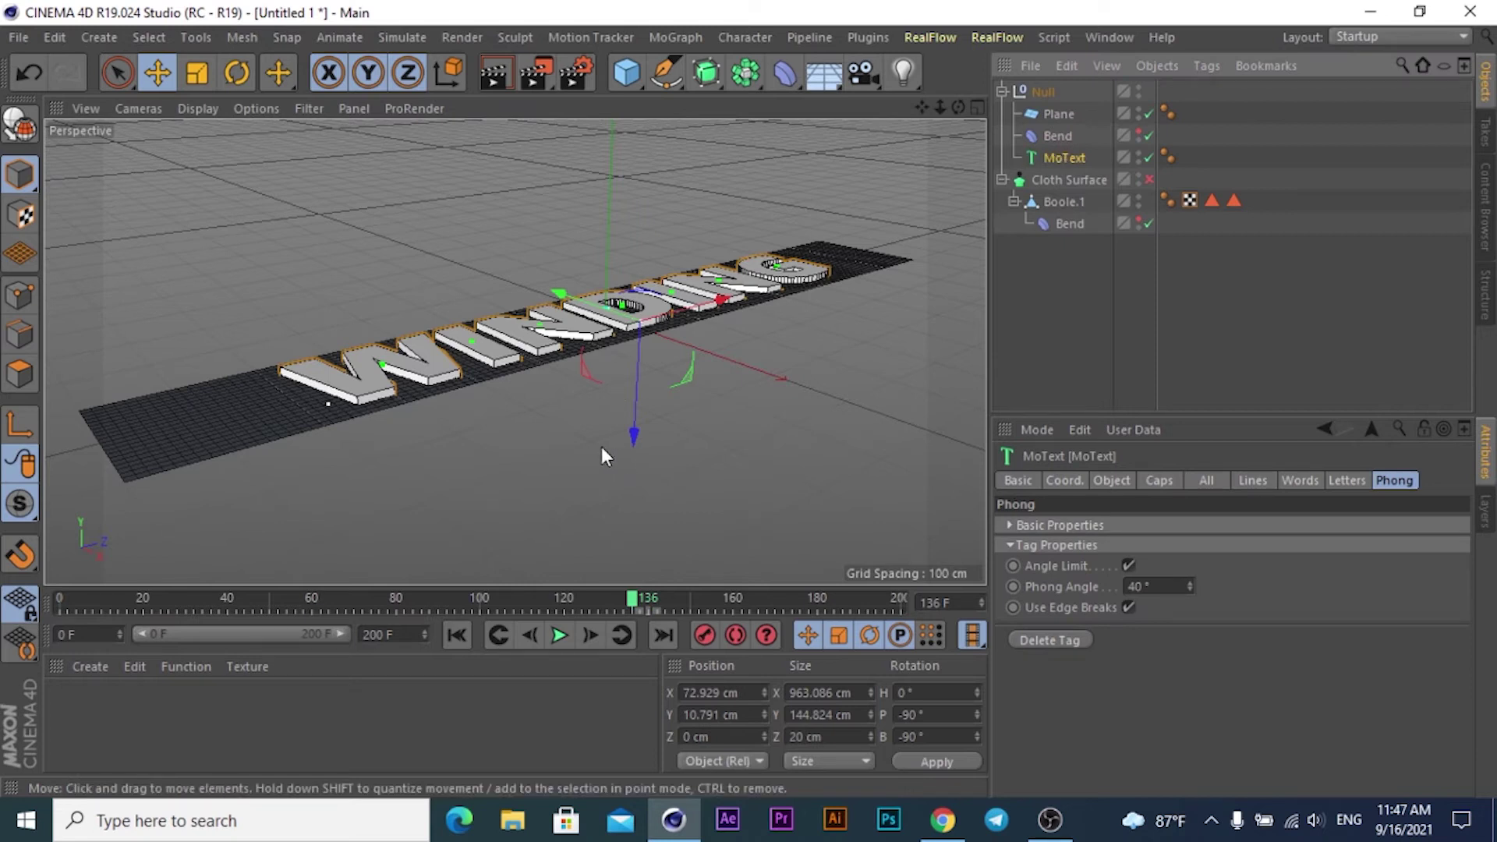
mouse_move(941, 107)
mouse_down()
mouse_move(967, 109)
mouse_move(960, 87)
mouse_move(961, 99)
mouse_up()
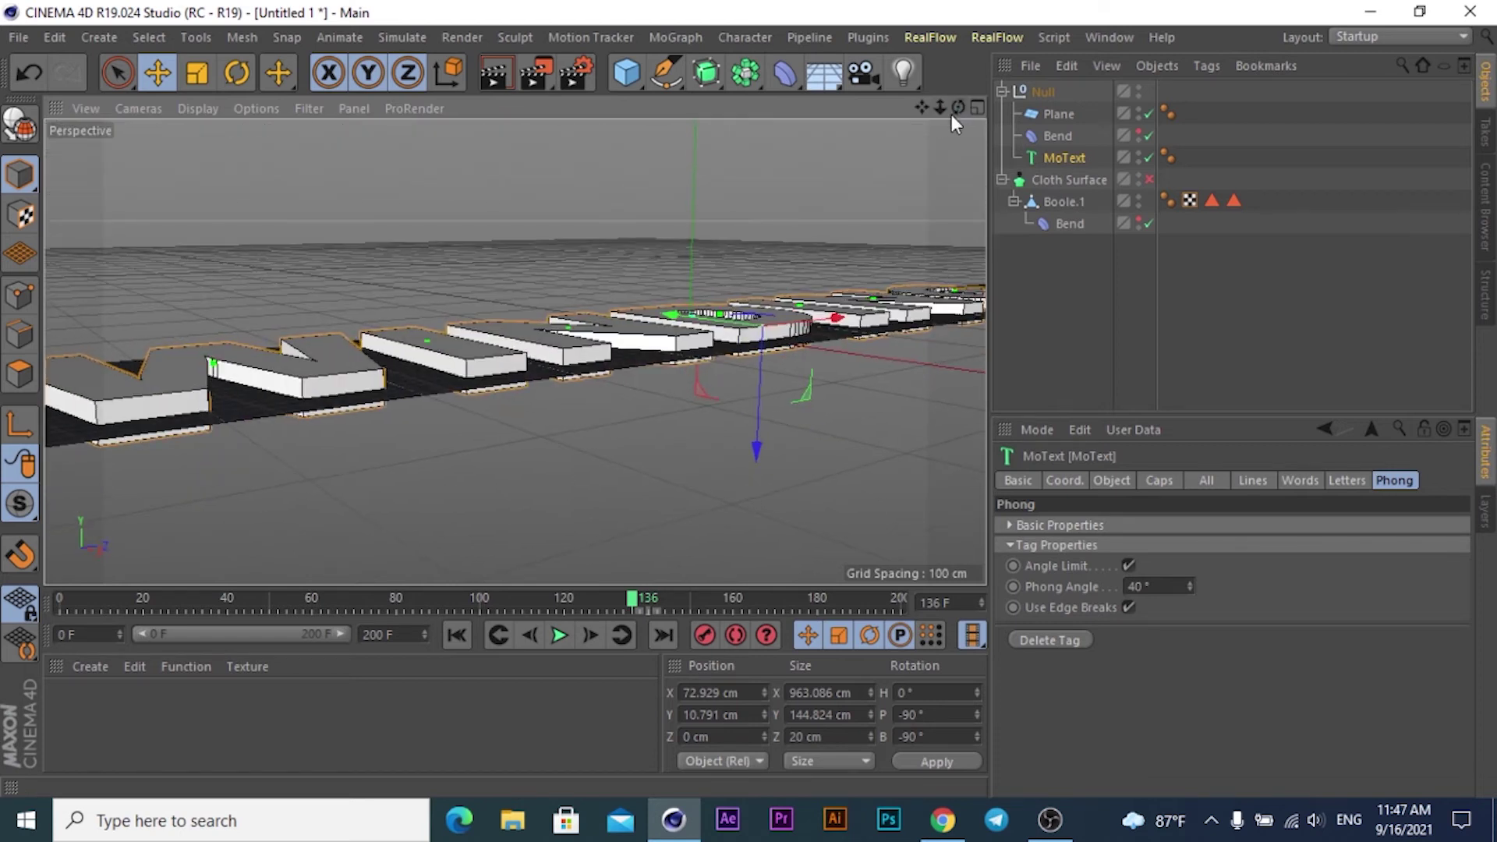
drag(758, 457, 761, 443)
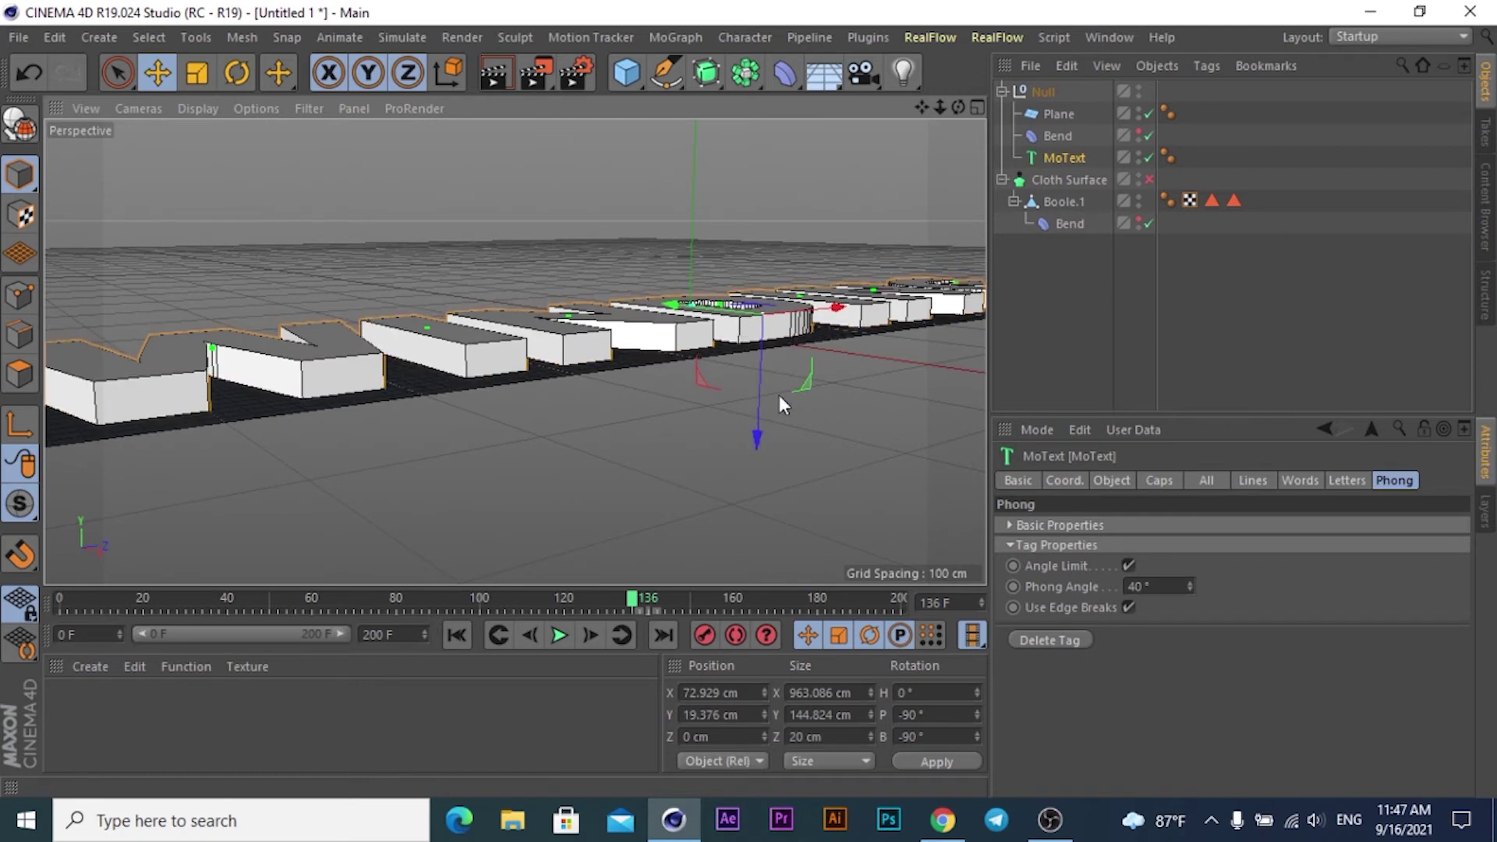
drag(955, 109, 955, 109)
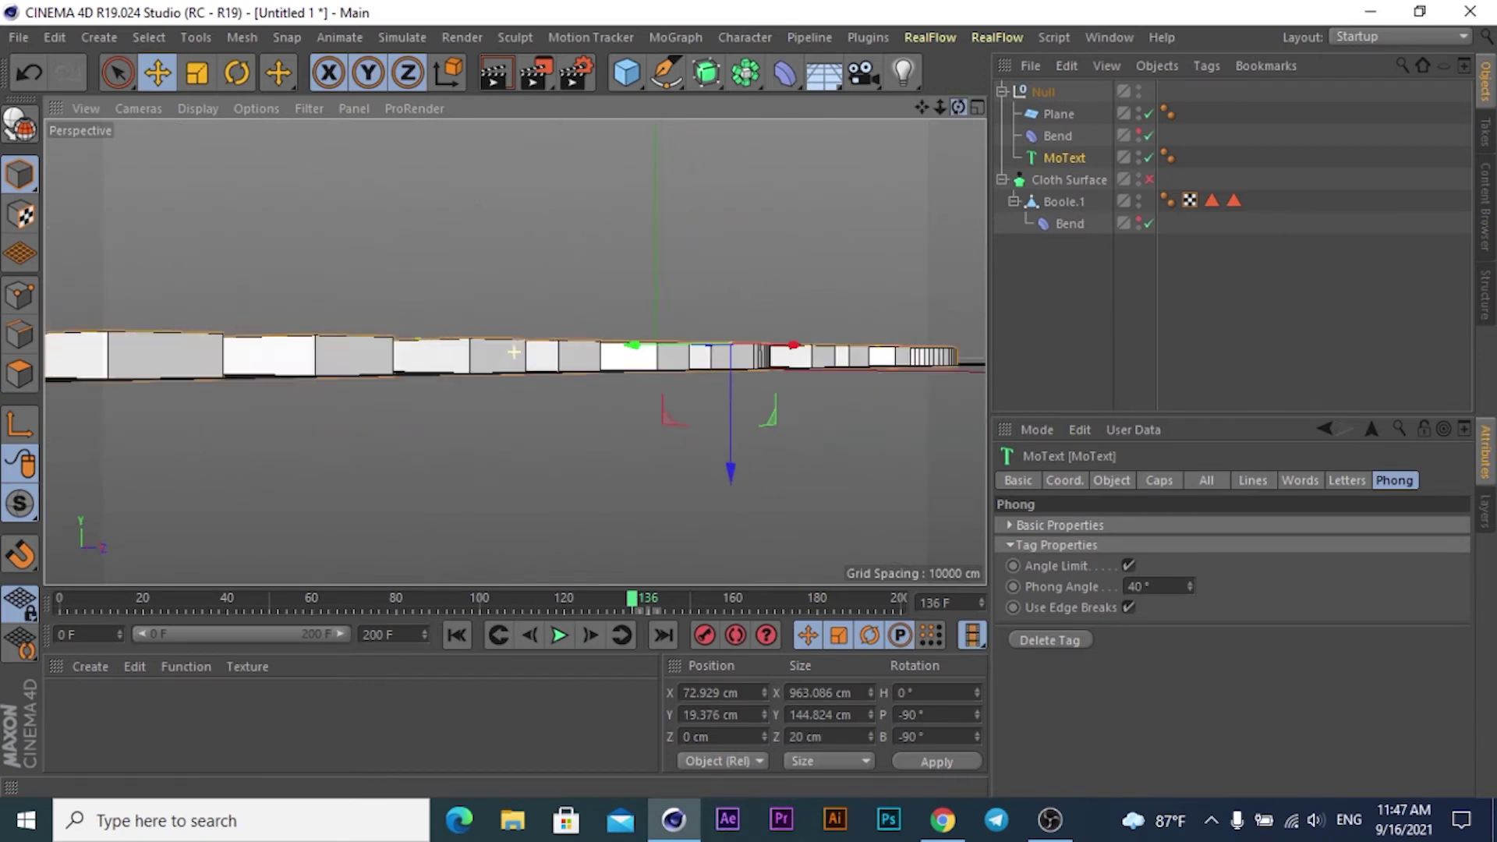
drag(642, 476, 929, 373)
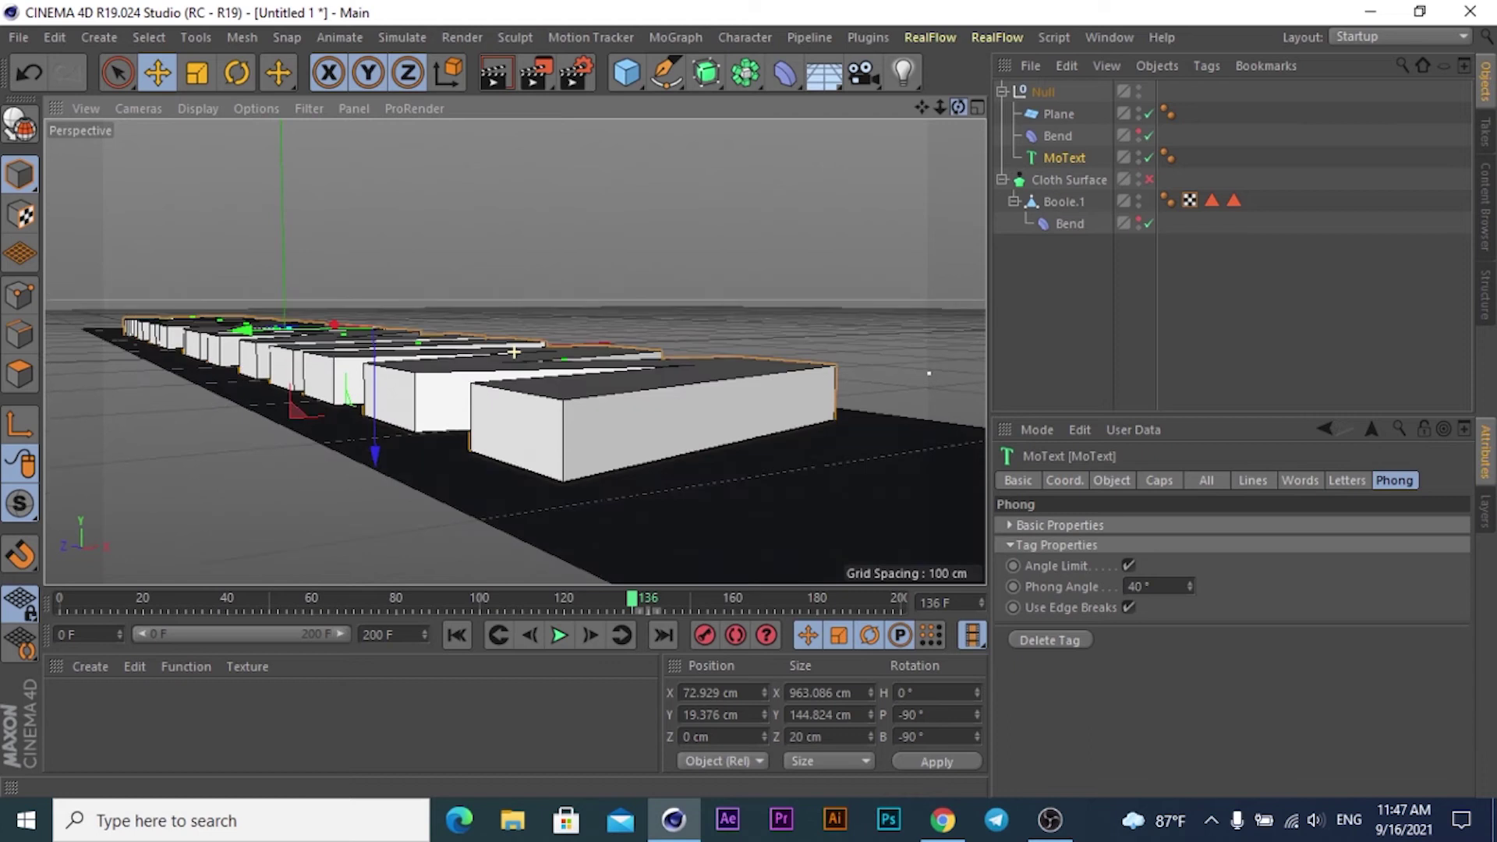
drag(376, 450, 373, 442)
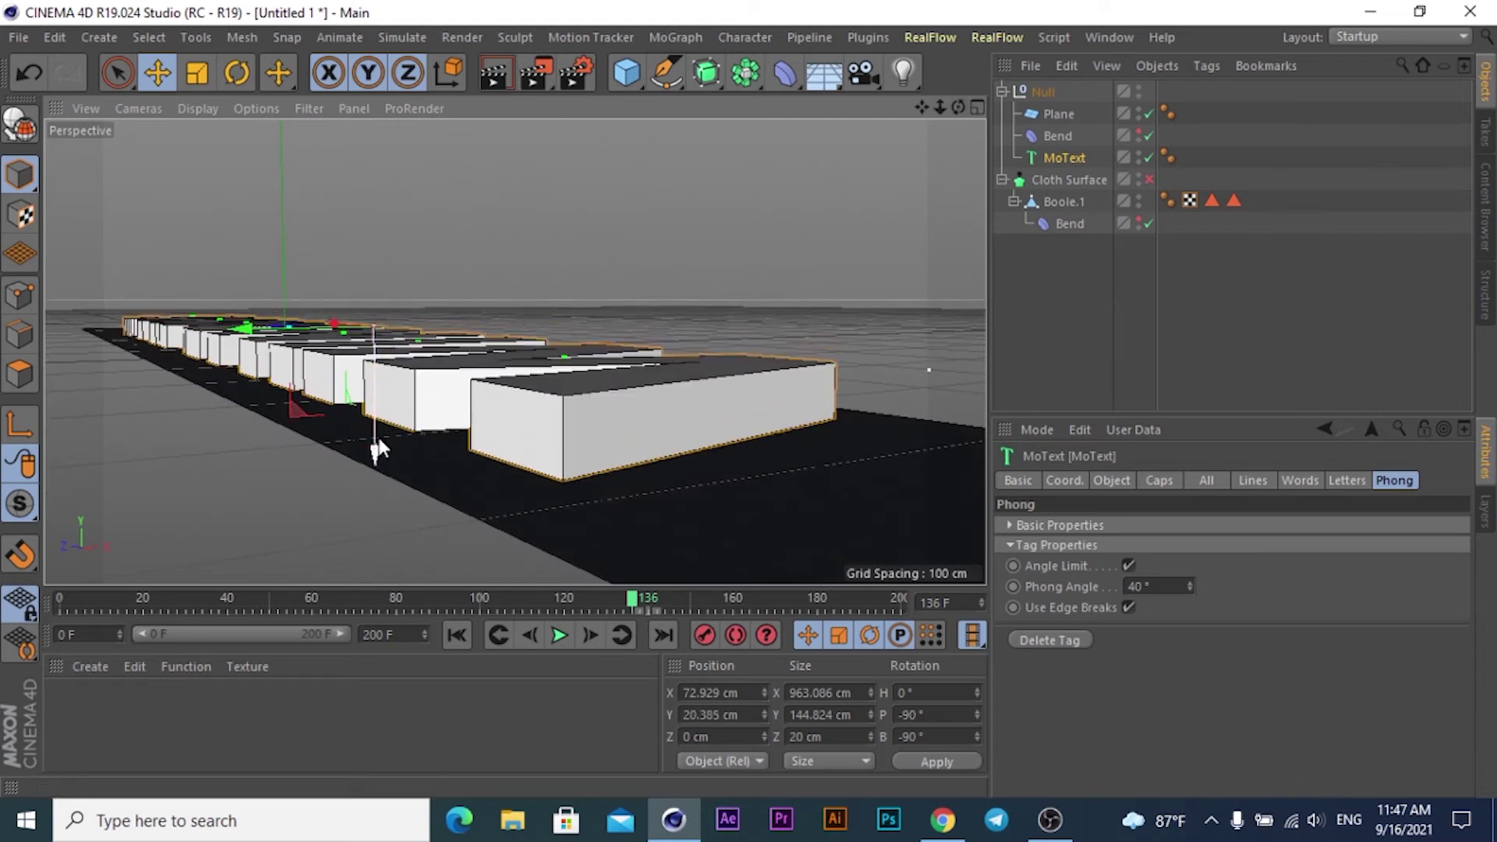
mouse_move(958, 107)
mouse_down()
mouse_move(974, 78)
mouse_move(971, 125)
mouse_move(926, 108)
mouse_up()
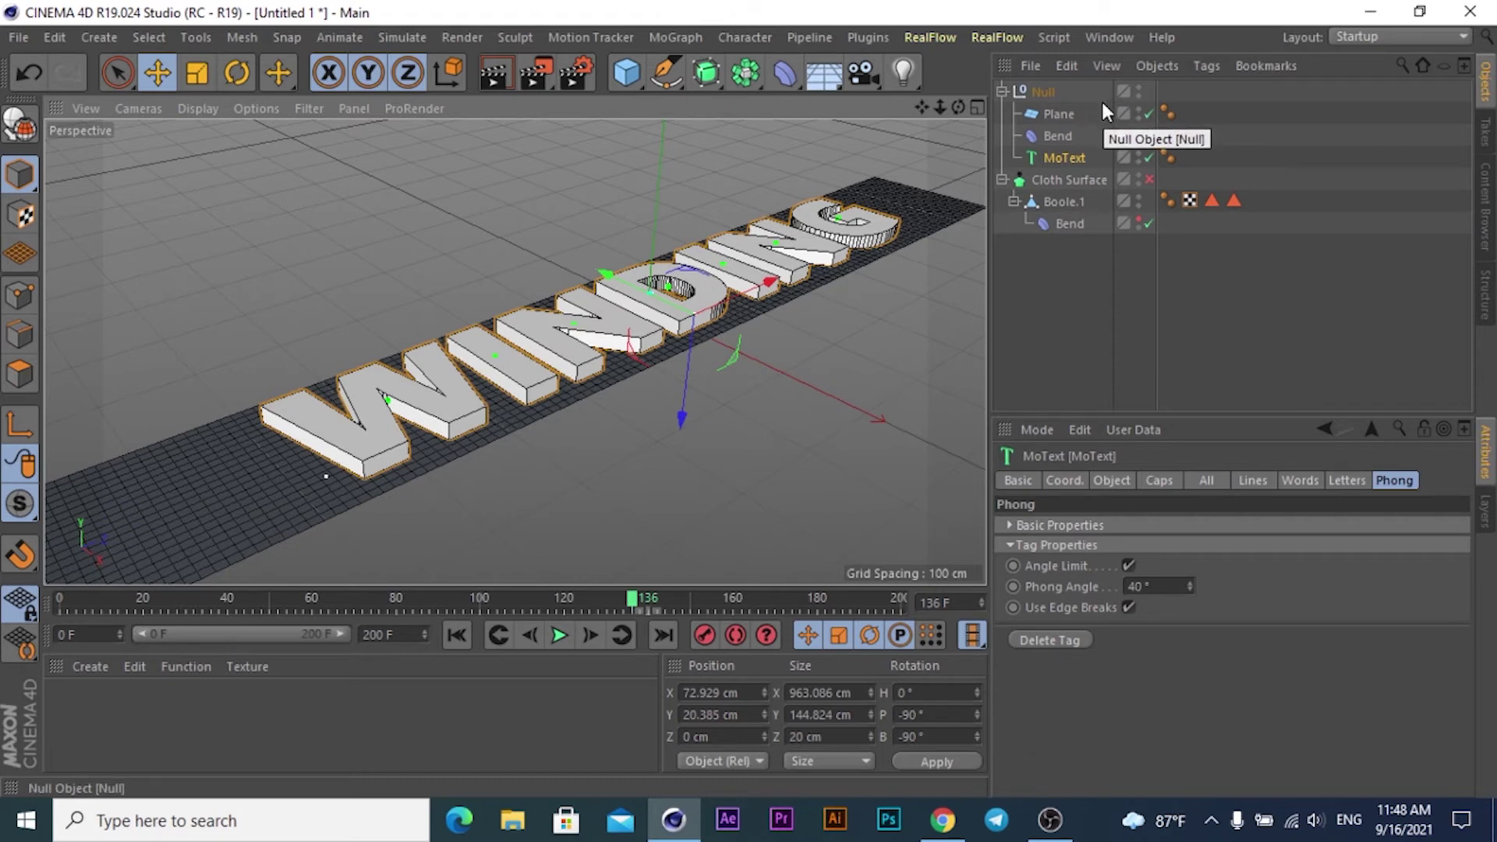
Collapse the hierarchy, select the Null and drag it along X to about 200 cm
click(1001, 180)
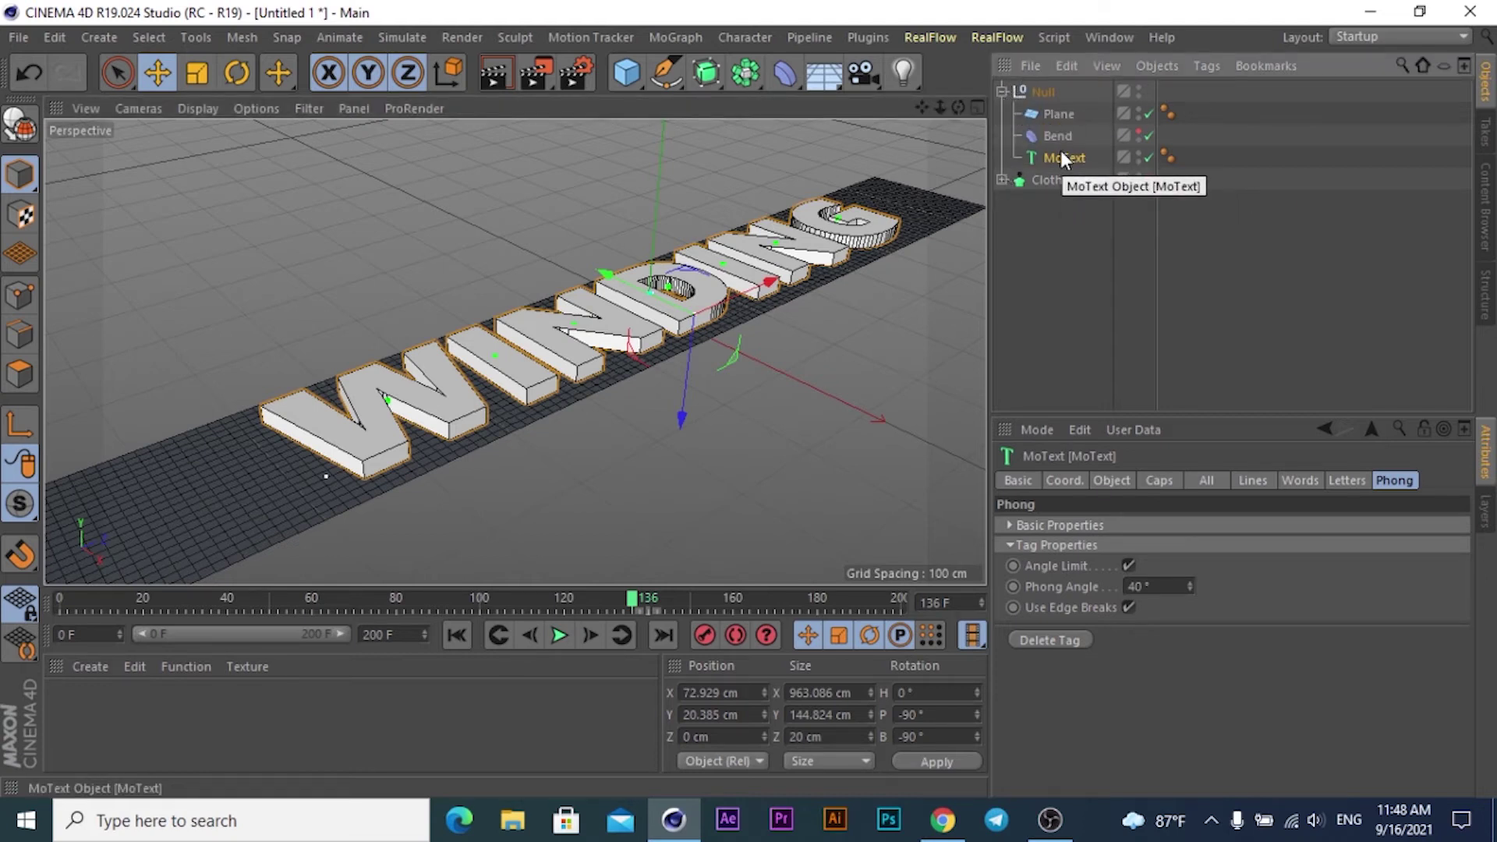
click(1001, 91)
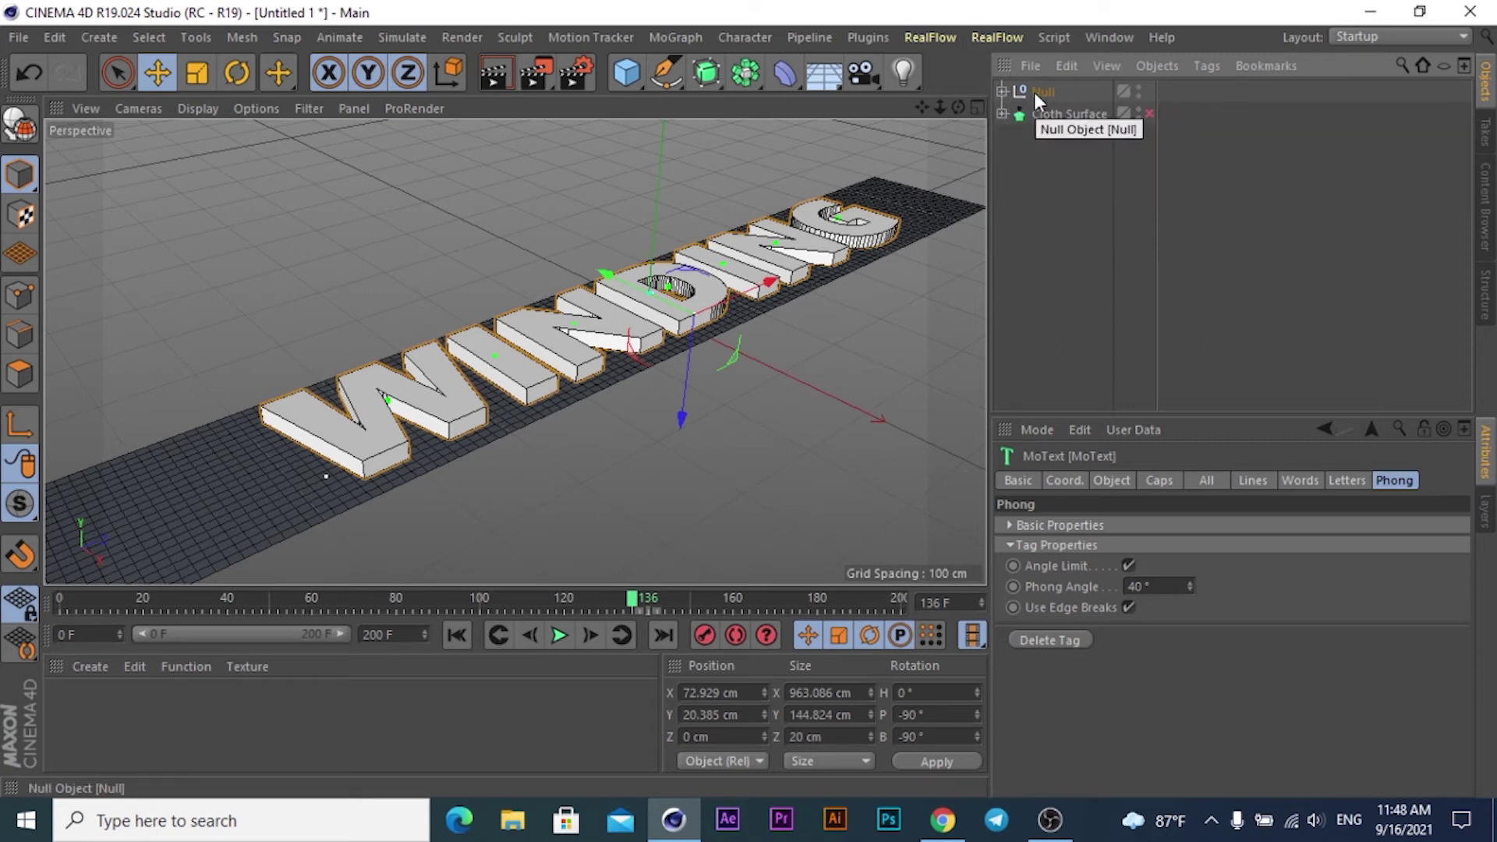
click(1036, 92)
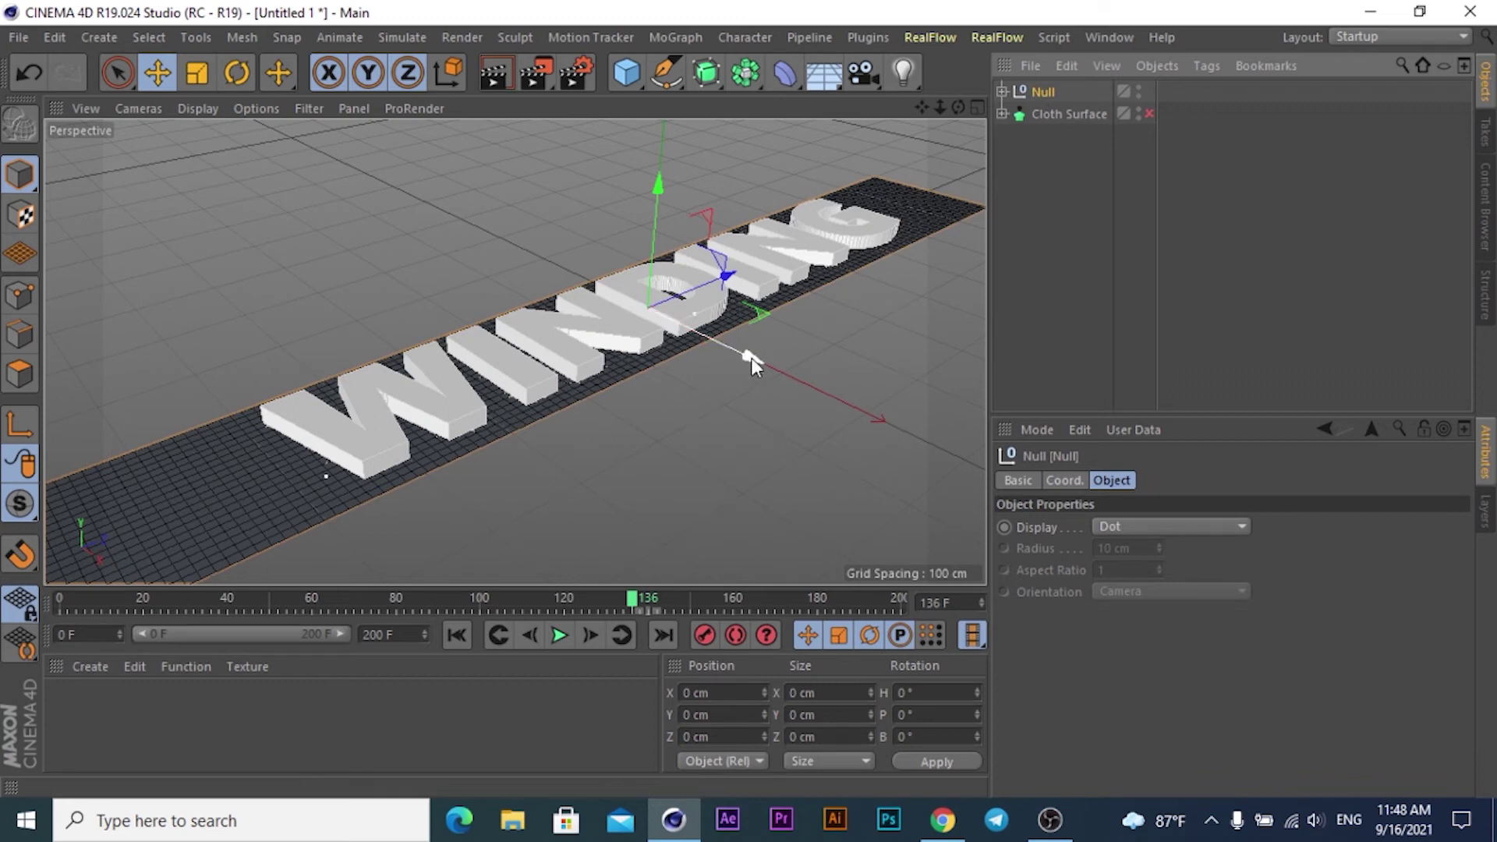
drag(751, 358, 793, 414)
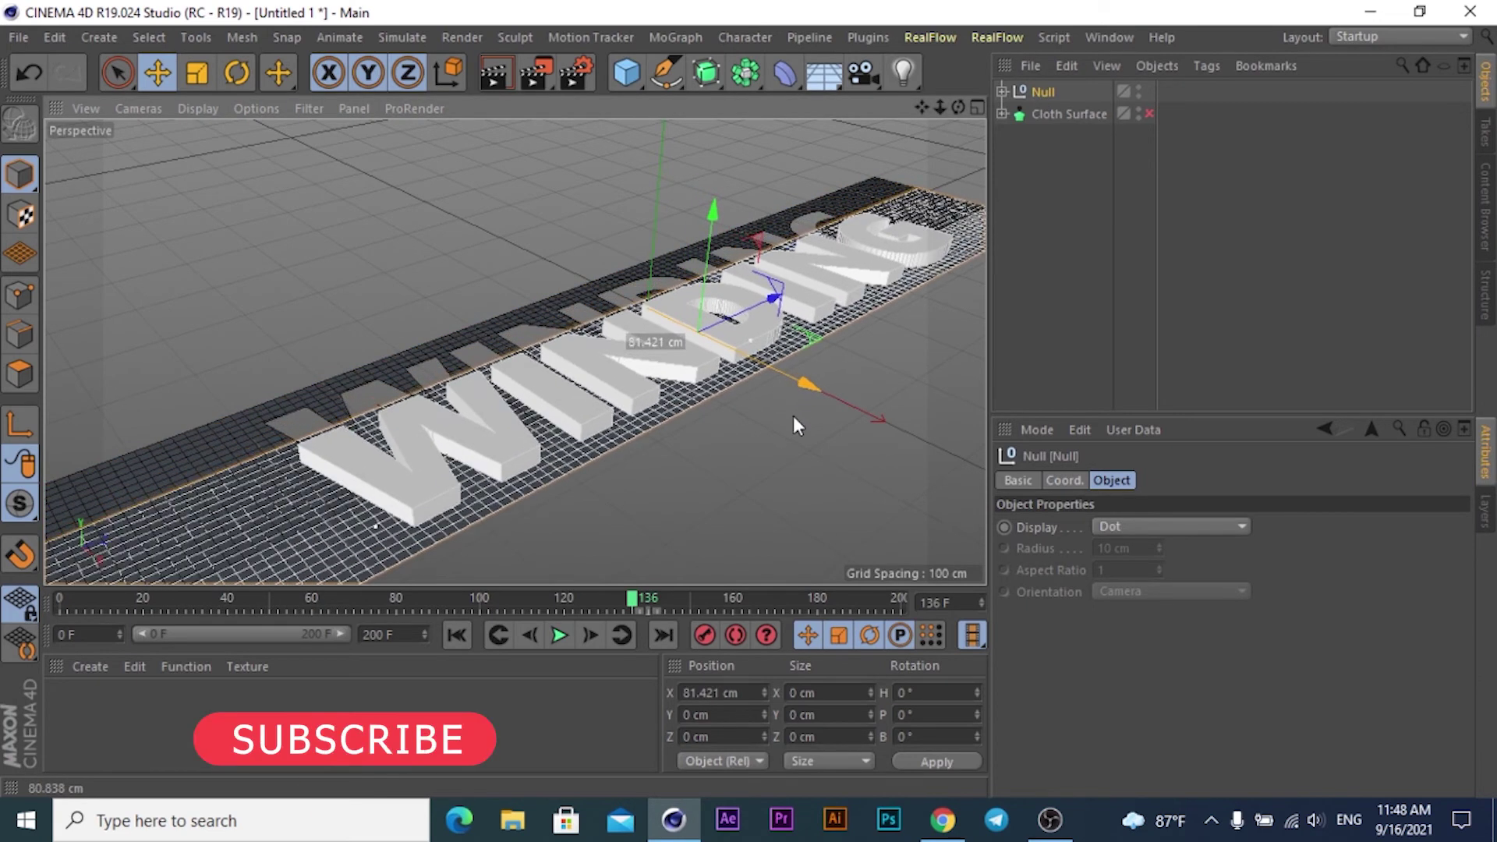
drag(793, 415, 882, 476)
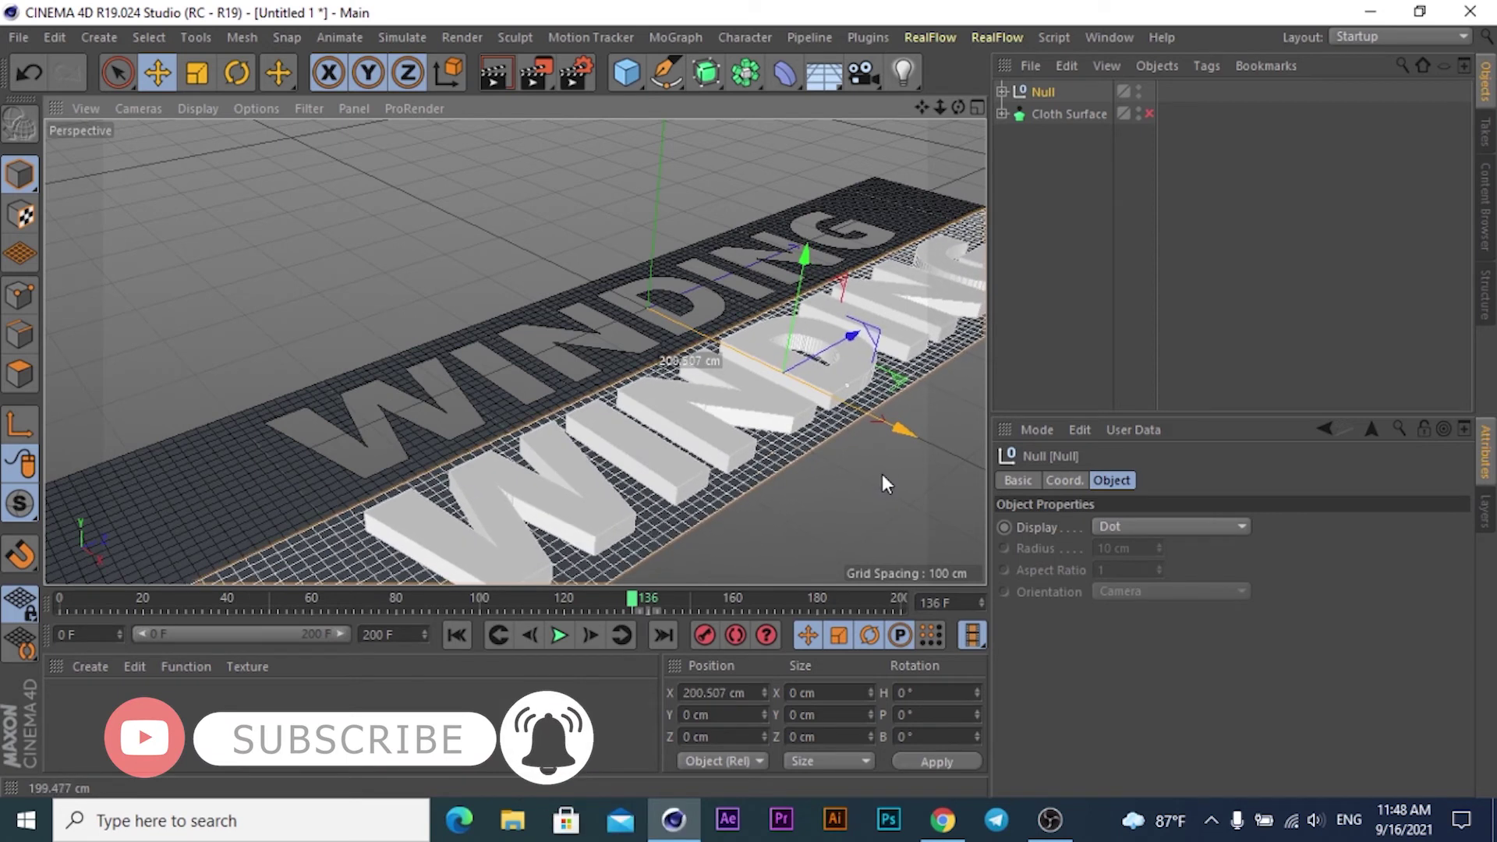
drag(881, 483, 882, 477)
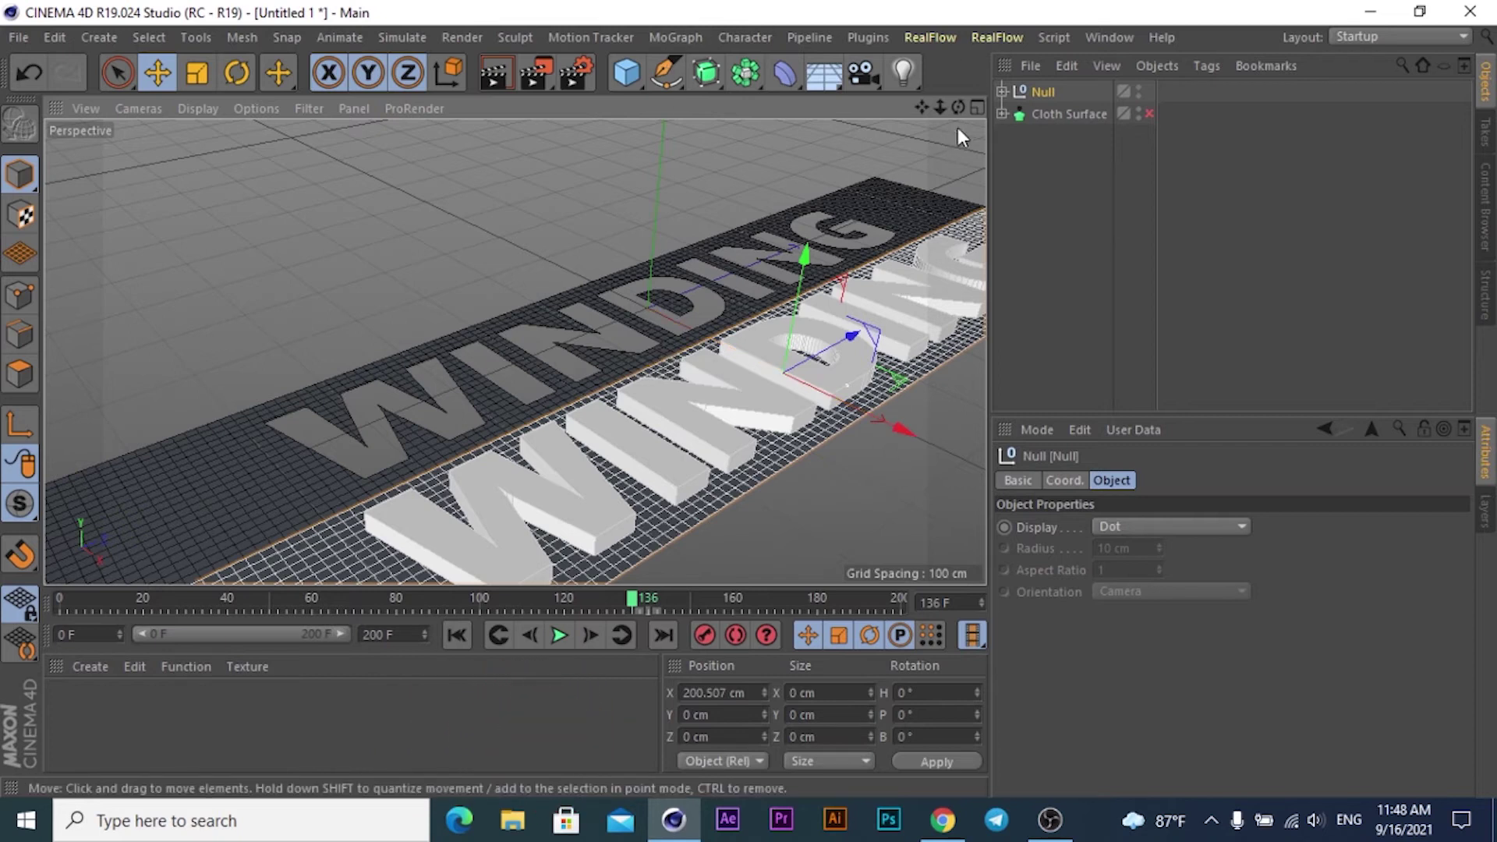
drag(958, 107, 514, 352)
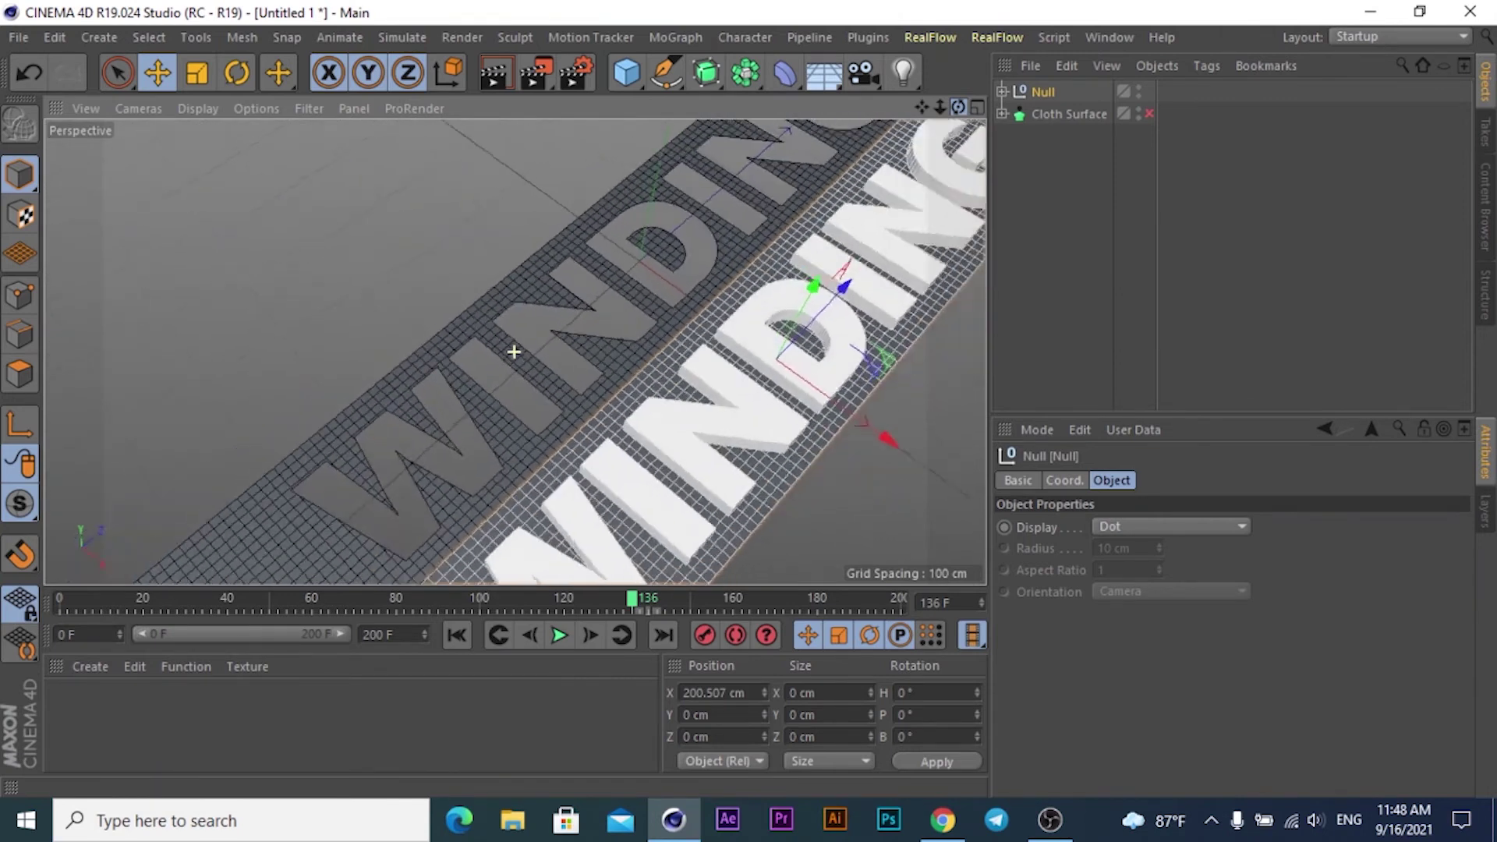
drag(513, 351, 513, 352)
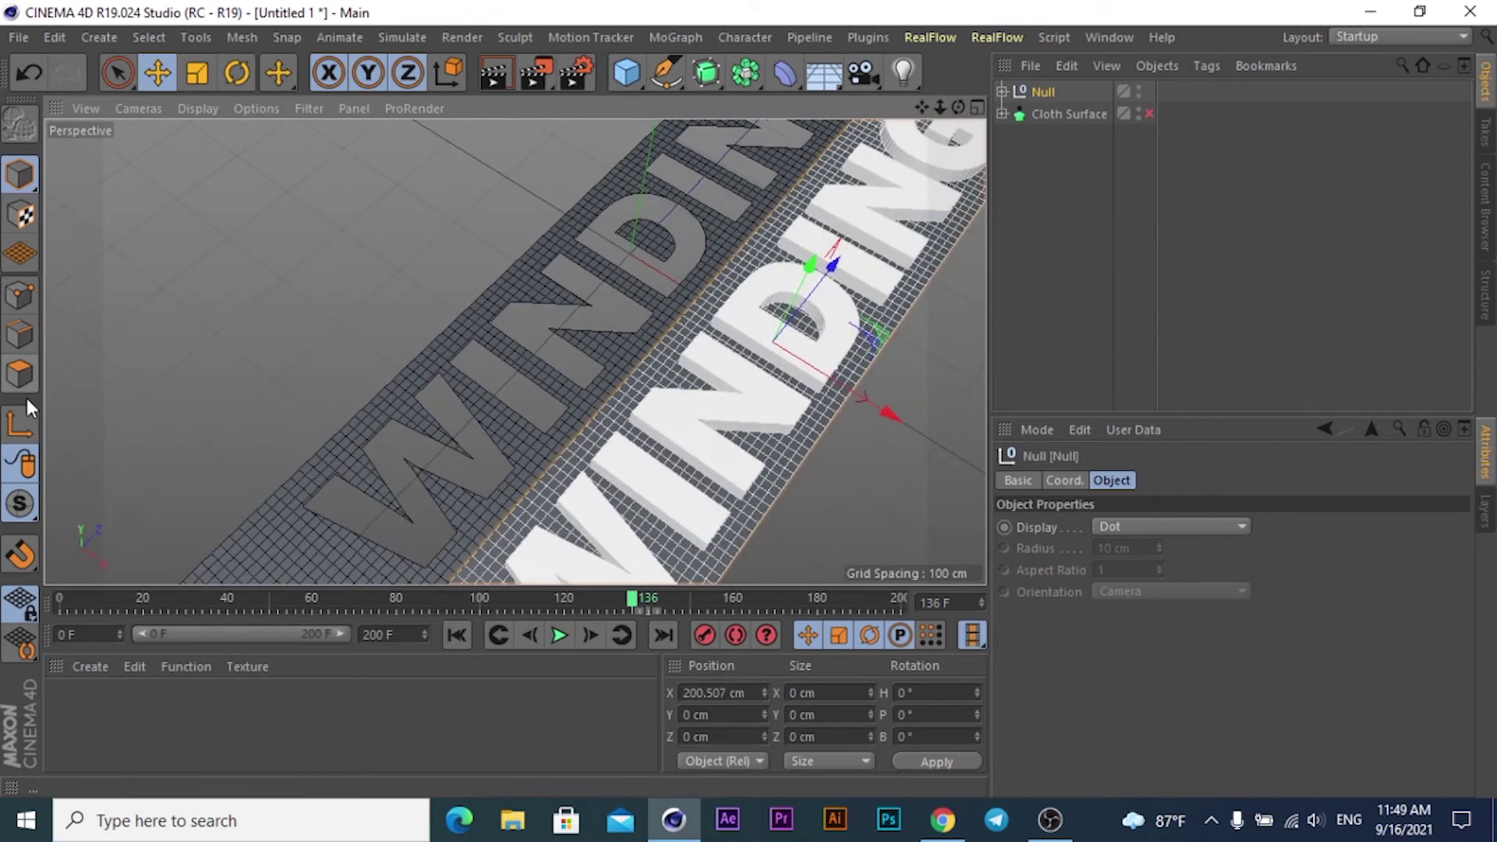
Bring the Null back to X 100.634 cm and zoom out to view both strips
drag(877, 385, 803, 388)
drag(940, 107, 514, 352)
drag(921, 107, 889, 113)
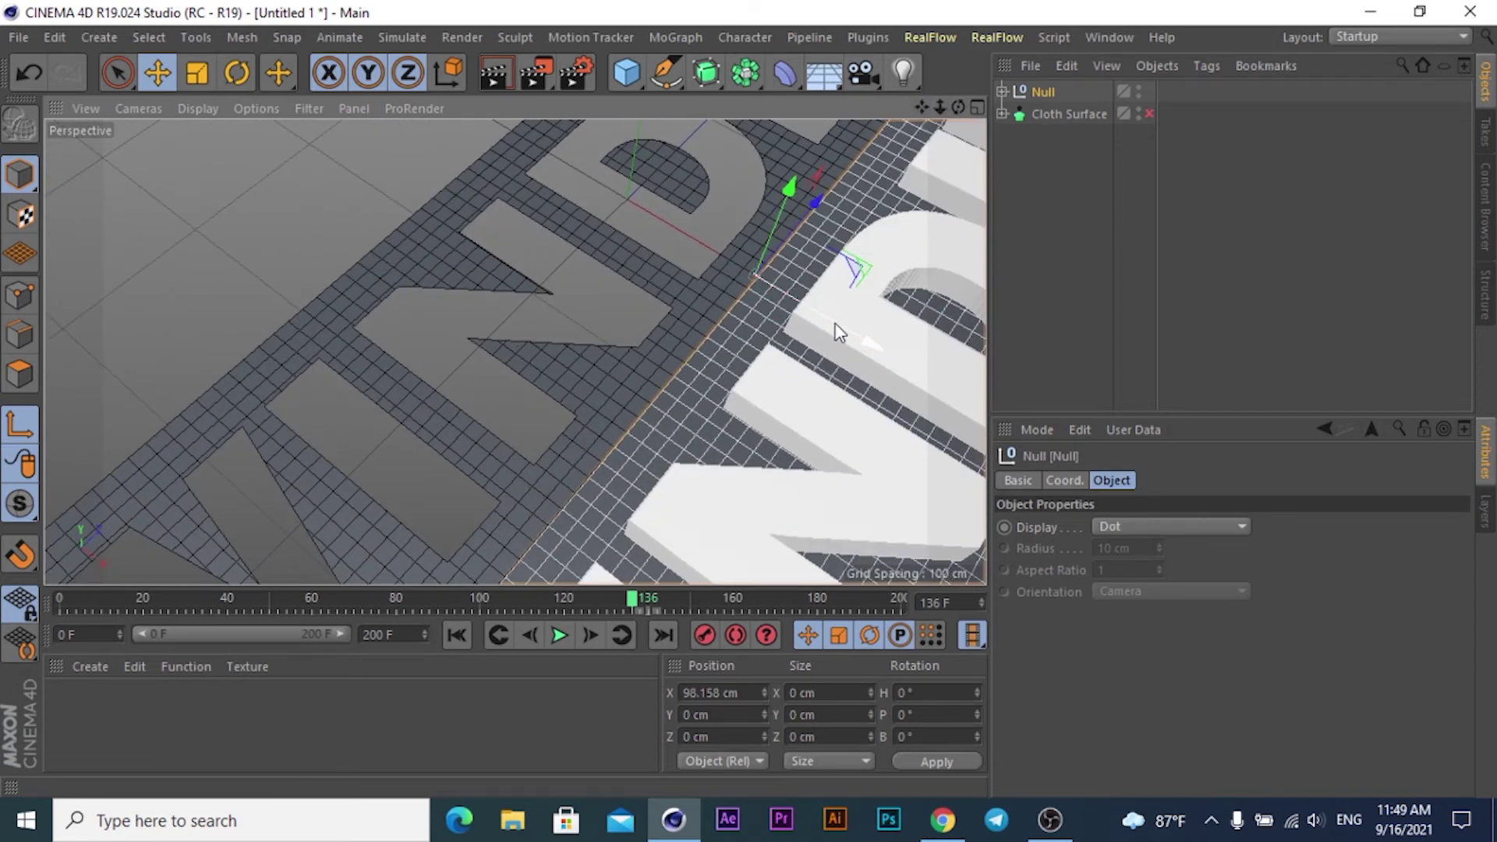
drag(870, 348, 873, 346)
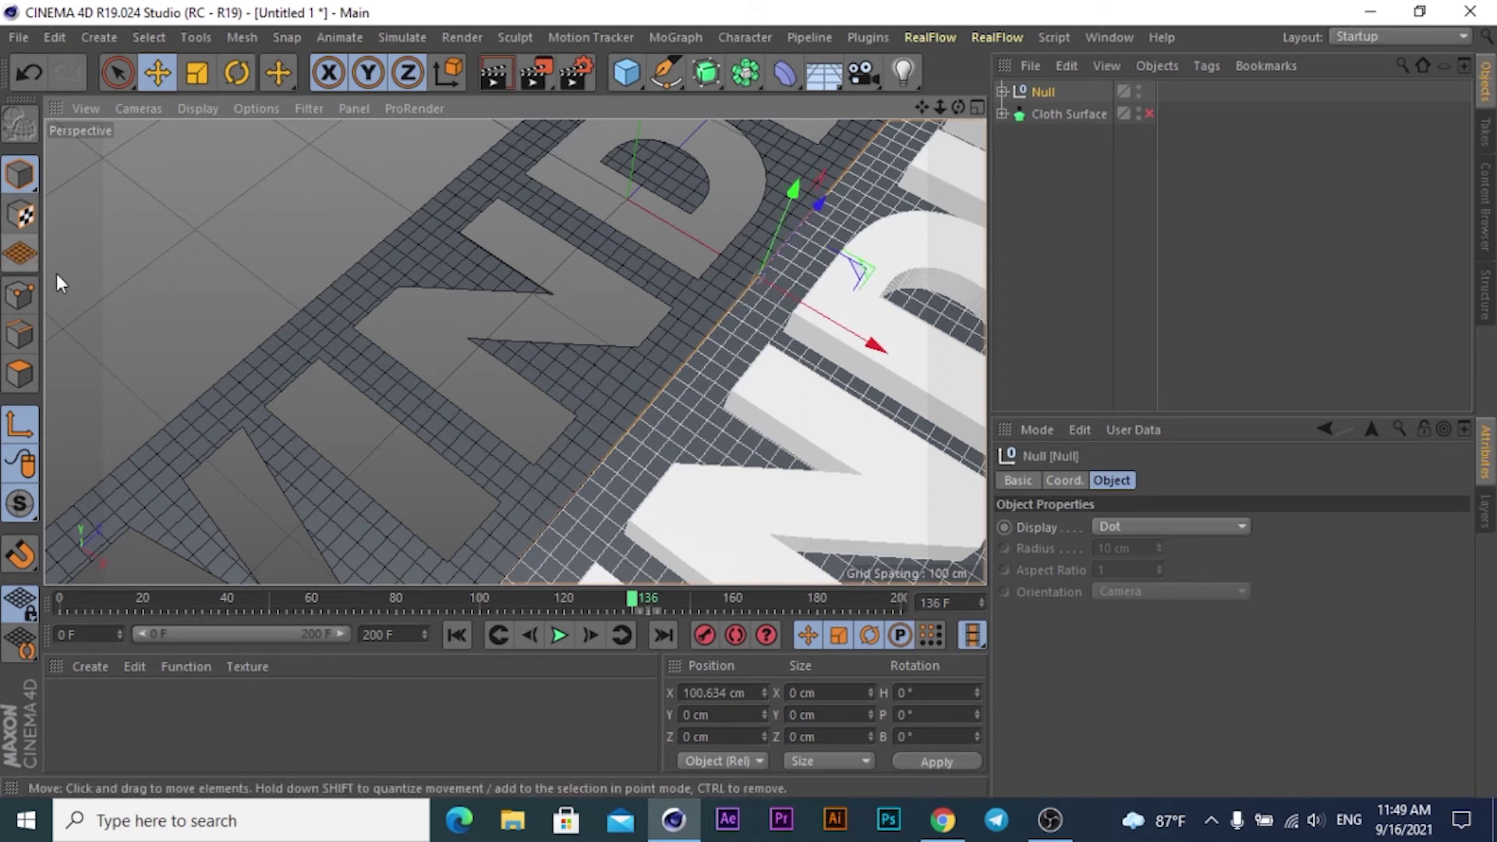
scroll(514, 352, down, 3)
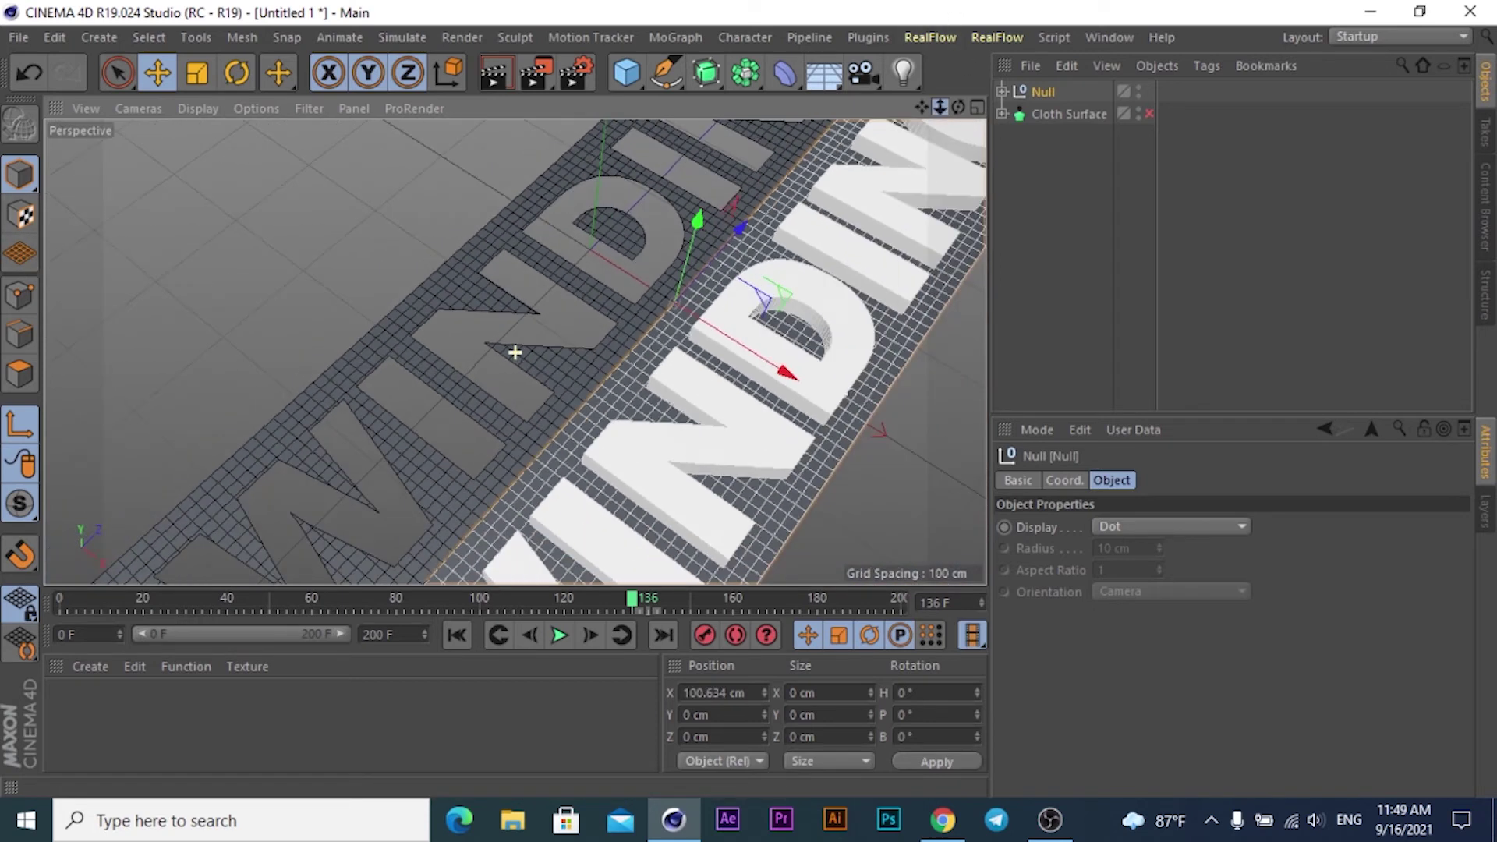
scroll(514, 352, down, 3)
scroll(515, 353, down, 1)
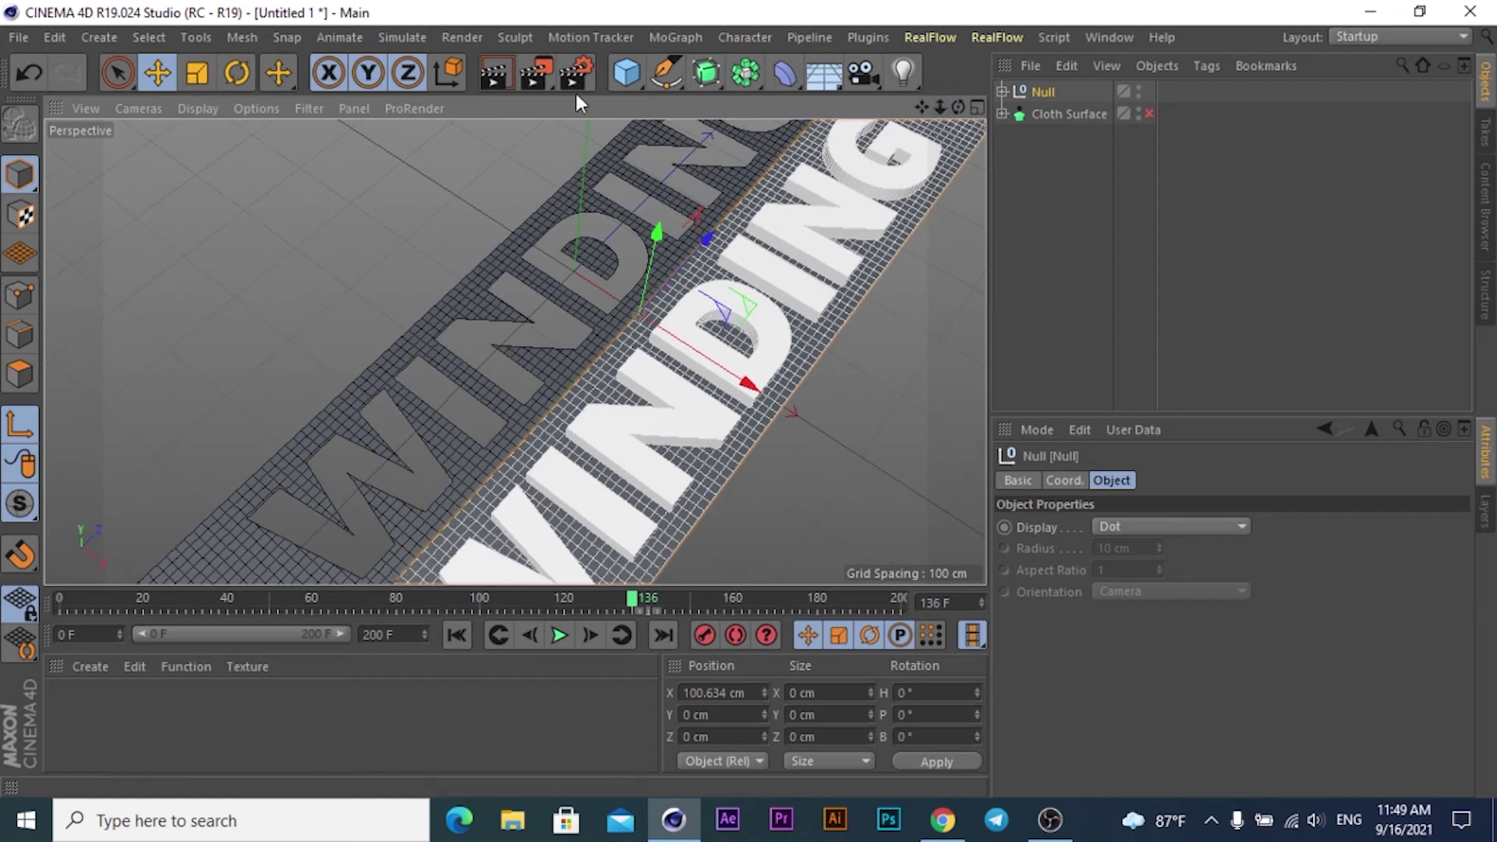
Try rotating the Null group, undoing each attempt, and turn off axis modification
click(237, 72)
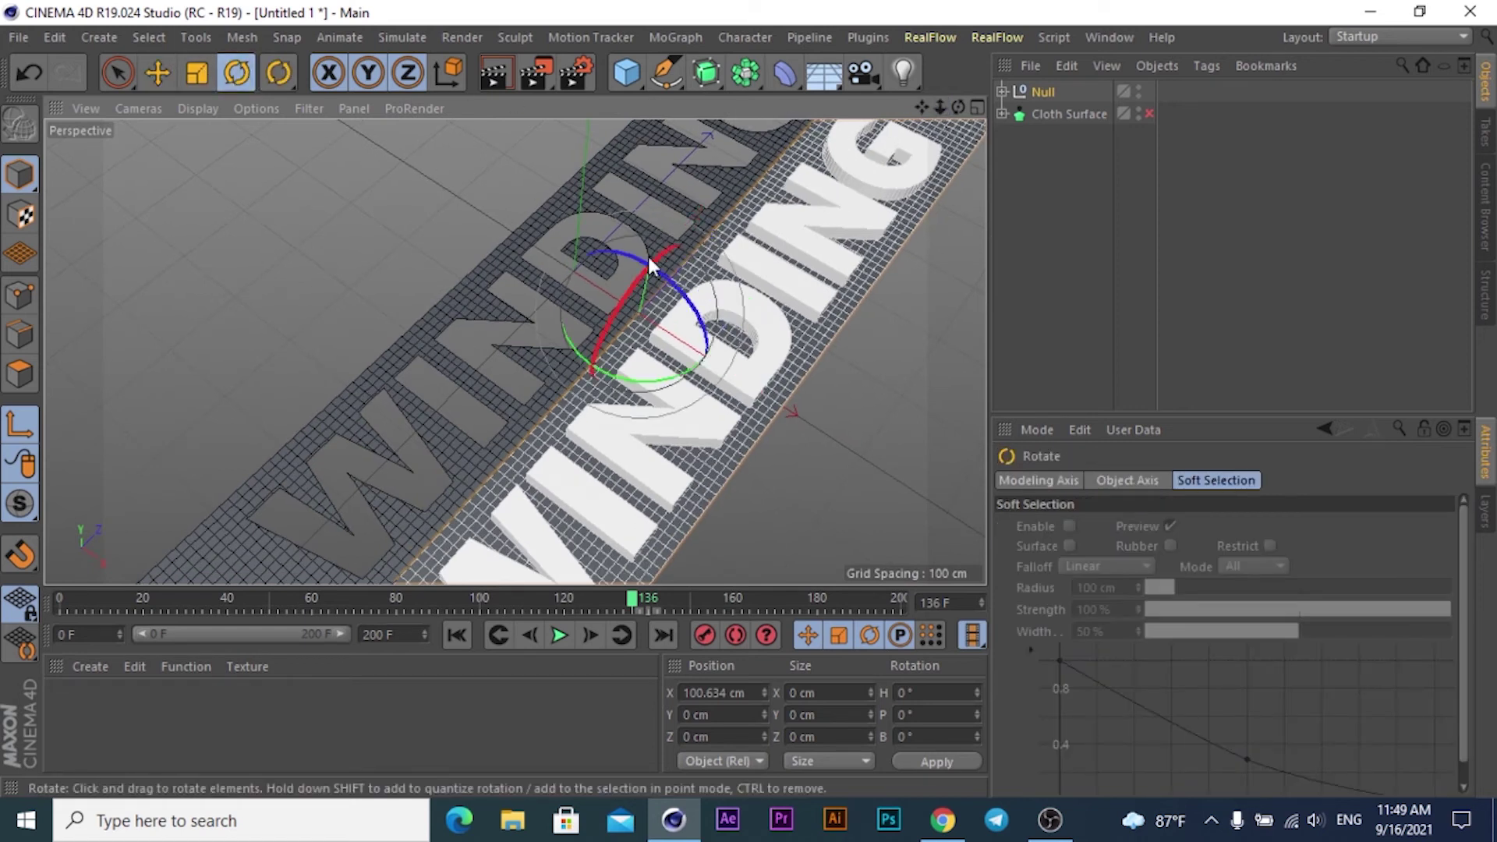
drag(616, 250, 641, 259)
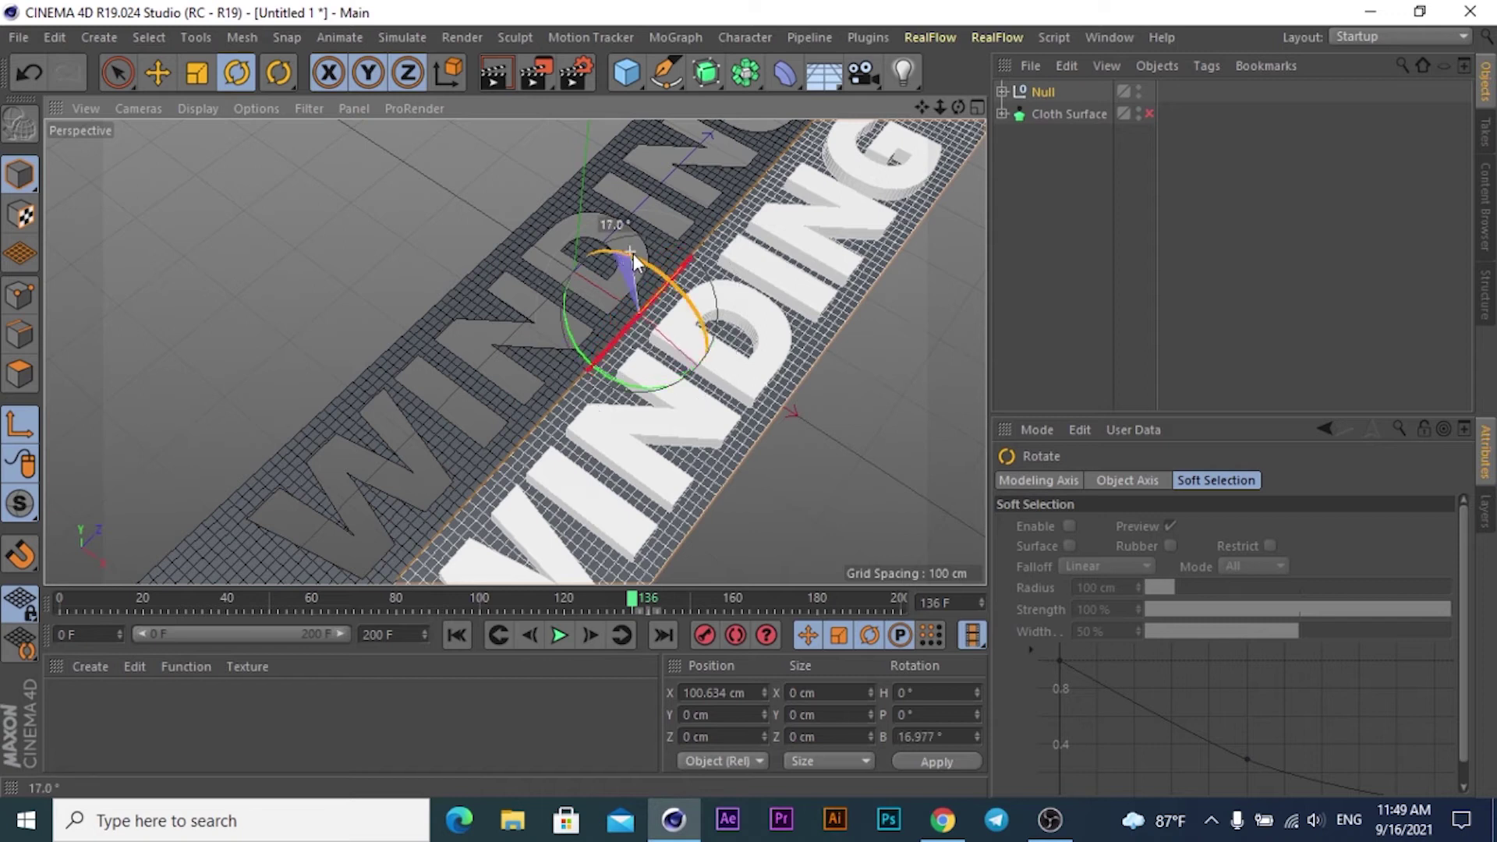
key(ctrl+z)
click(27, 421)
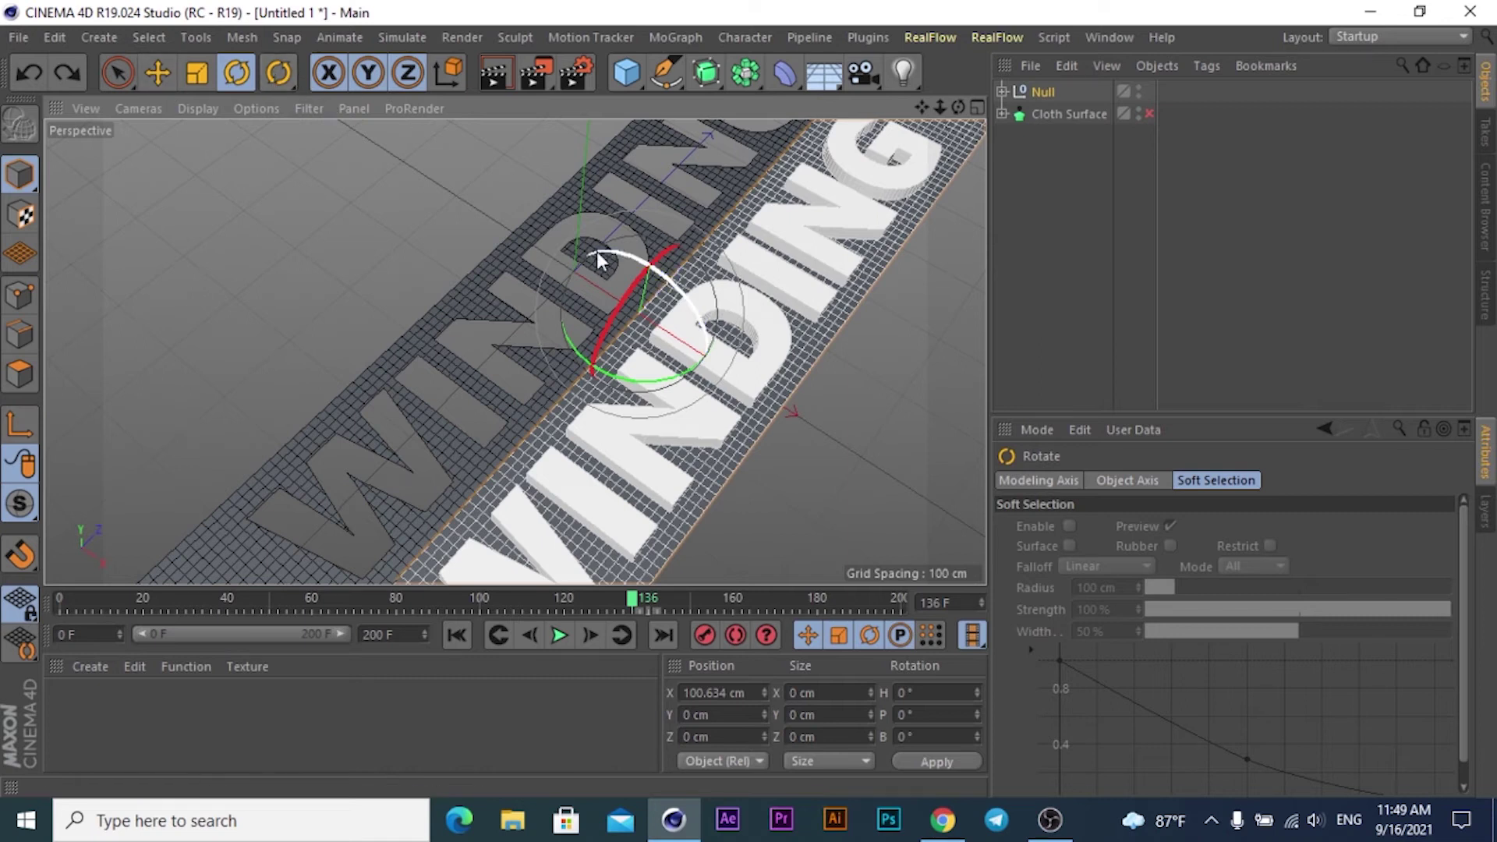
drag(599, 249, 630, 265)
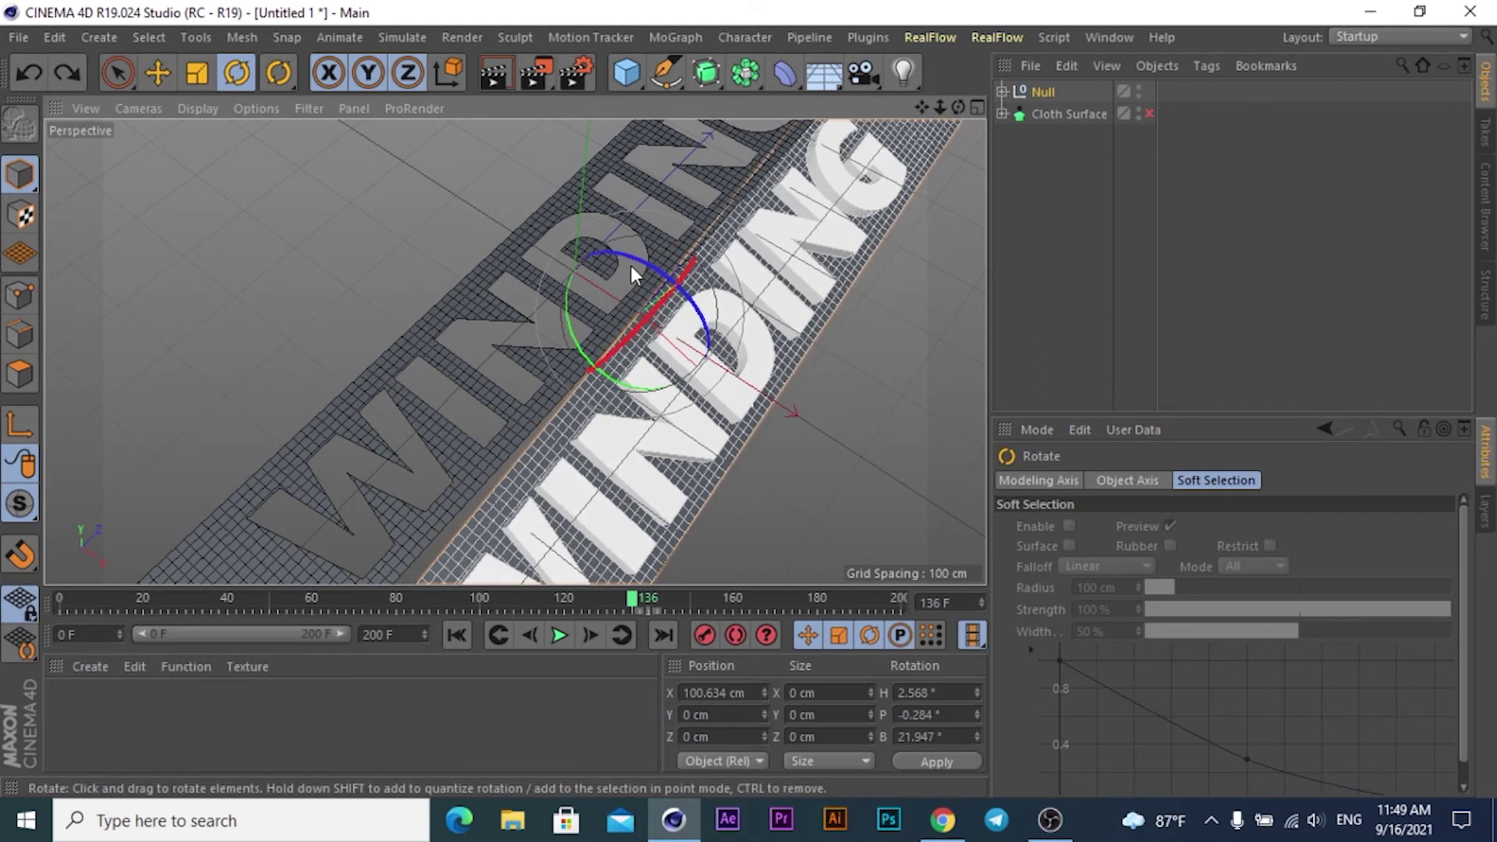
key(ctrl+z)
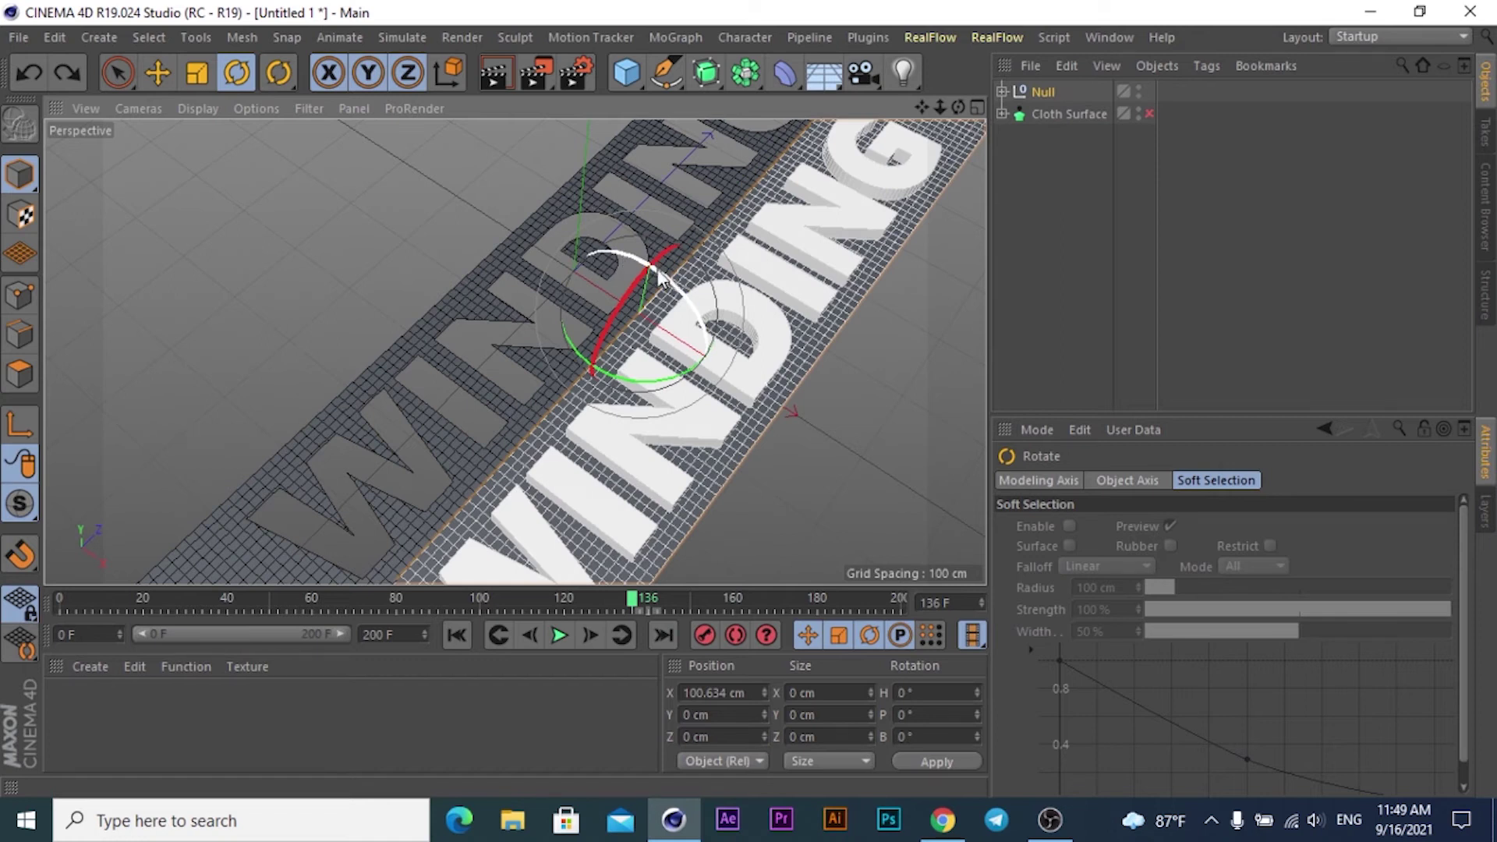
Set the Null group's B rotation to 90° and reframe the upright WINDING block
drag(674, 290, 671, 248)
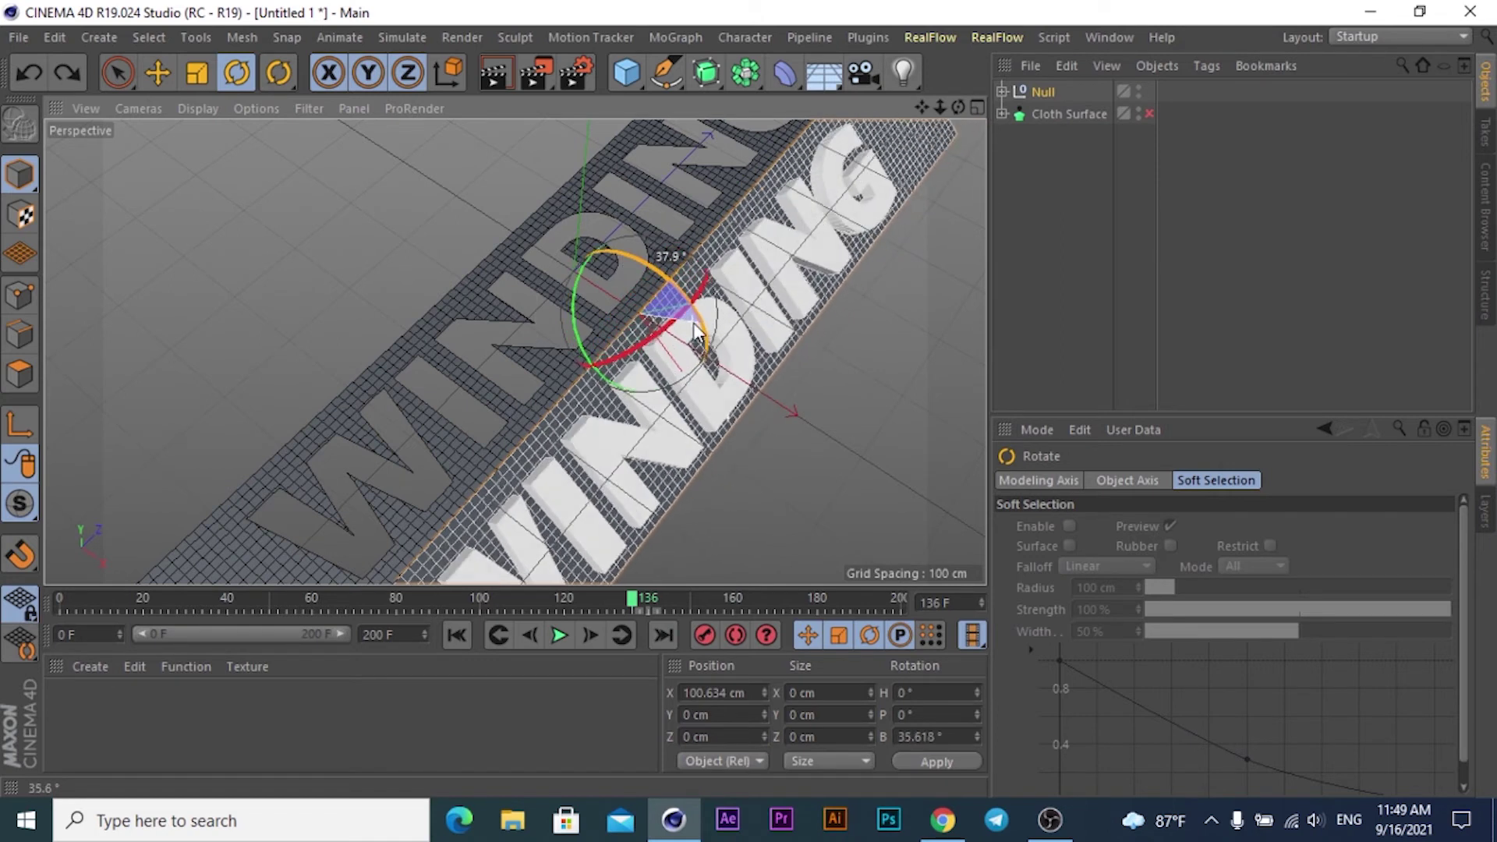
click(962, 730)
text(90)
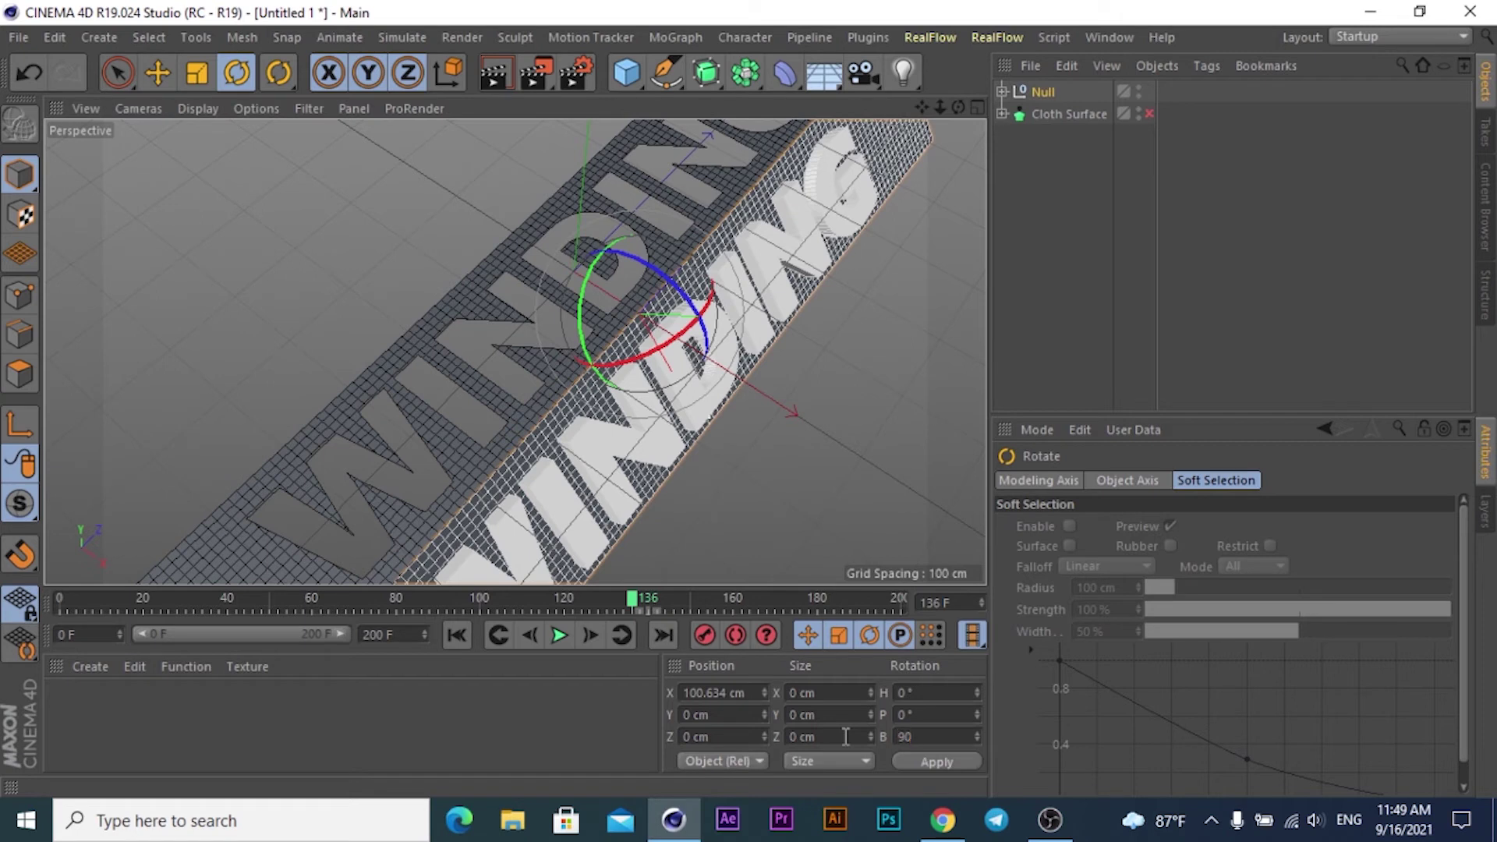
key(Return)
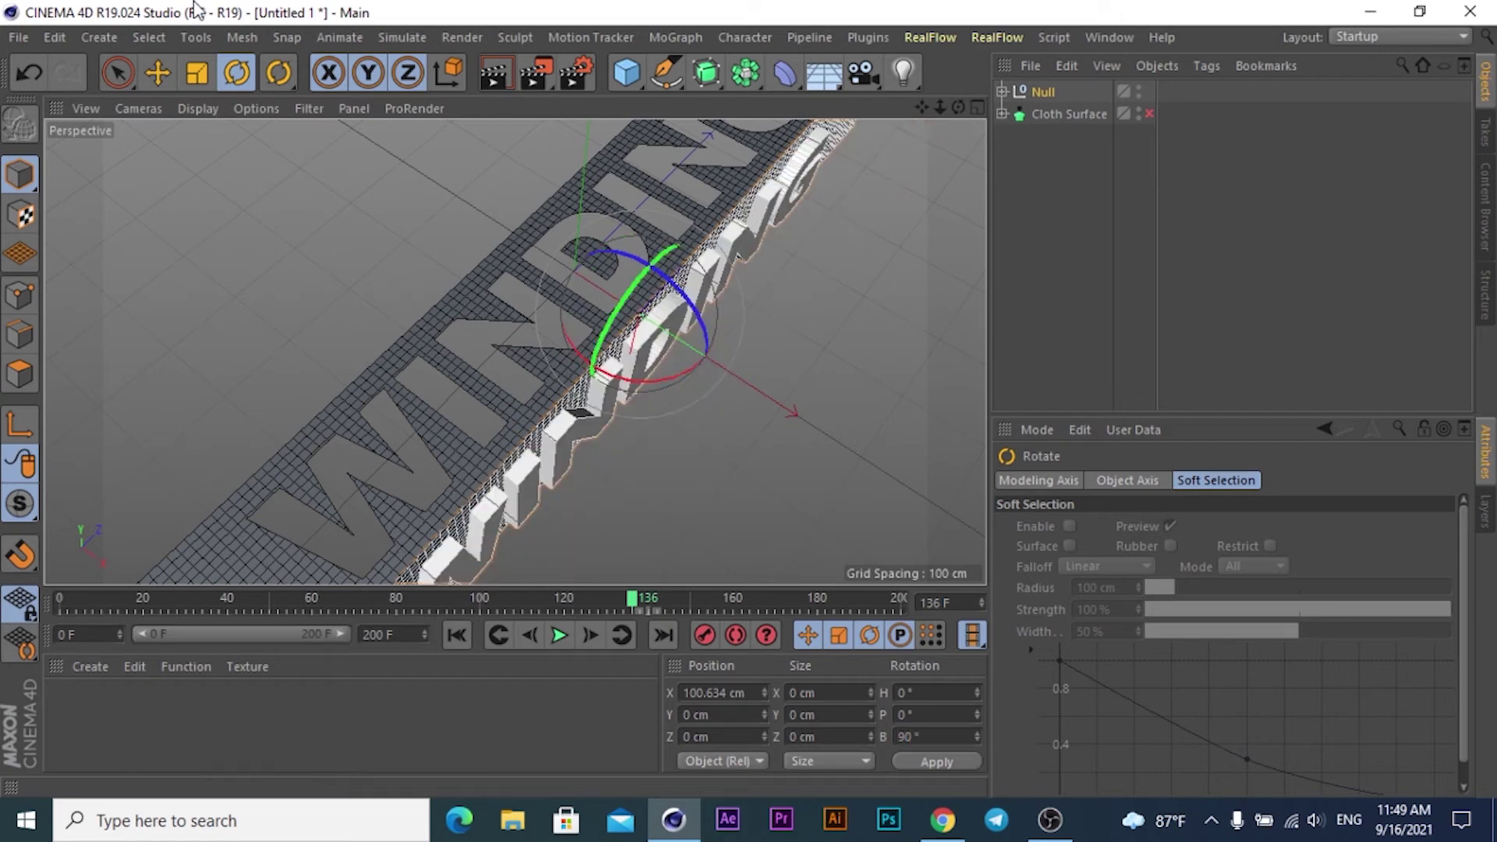
click(157, 72)
mouse_move(936, 104)
mouse_down()
mouse_move(1013, 133)
mouse_move(983, 109)
mouse_up()
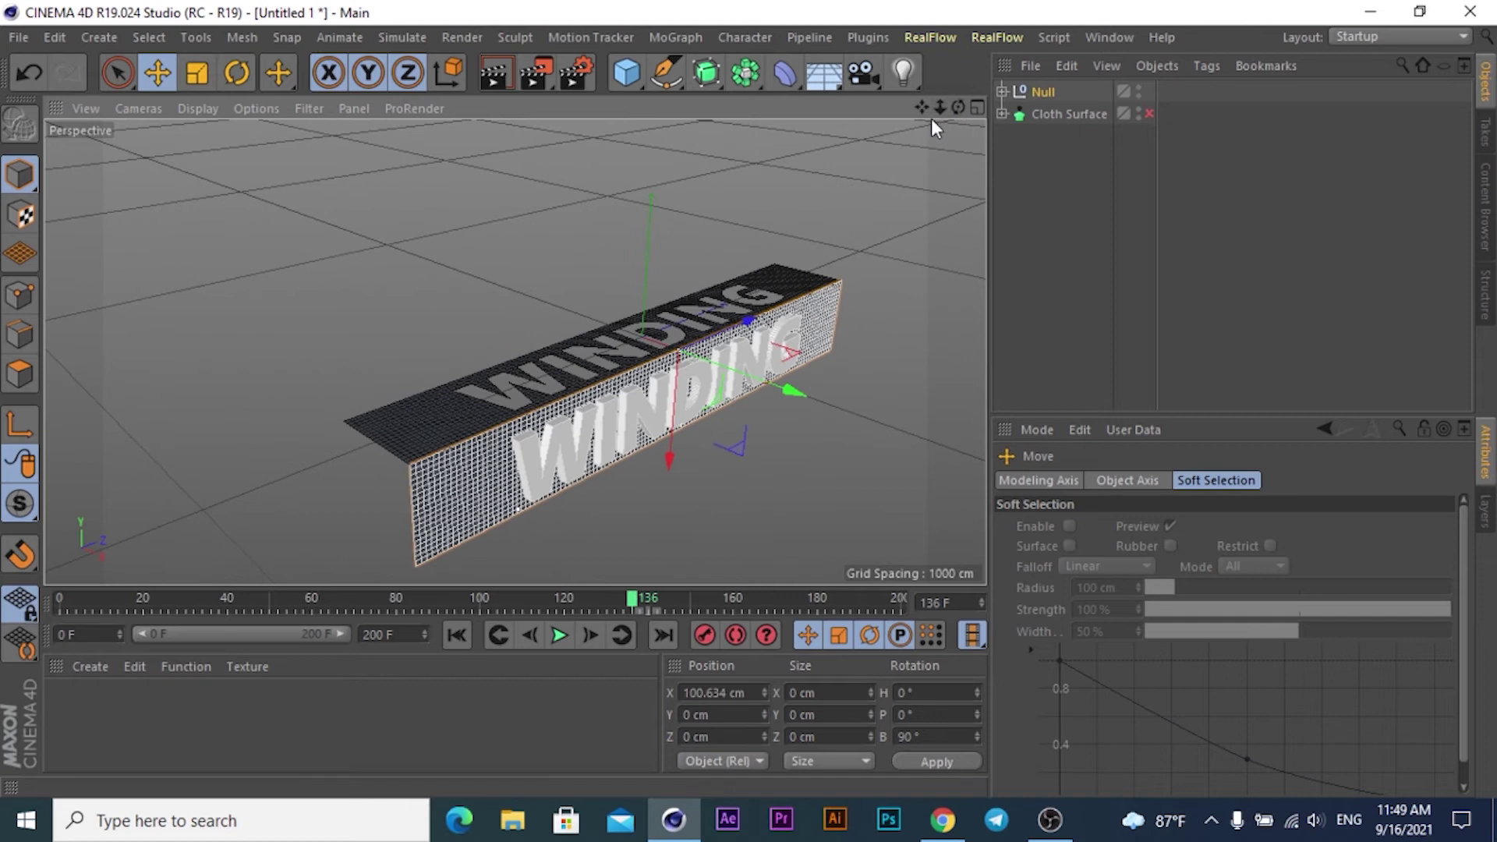
scroll(515, 352, up, 3)
scroll(515, 352, up, 3)
mouse_move(922, 109)
mouse_down()
mouse_move(896, 140)
mouse_move(956, 114)
mouse_up()
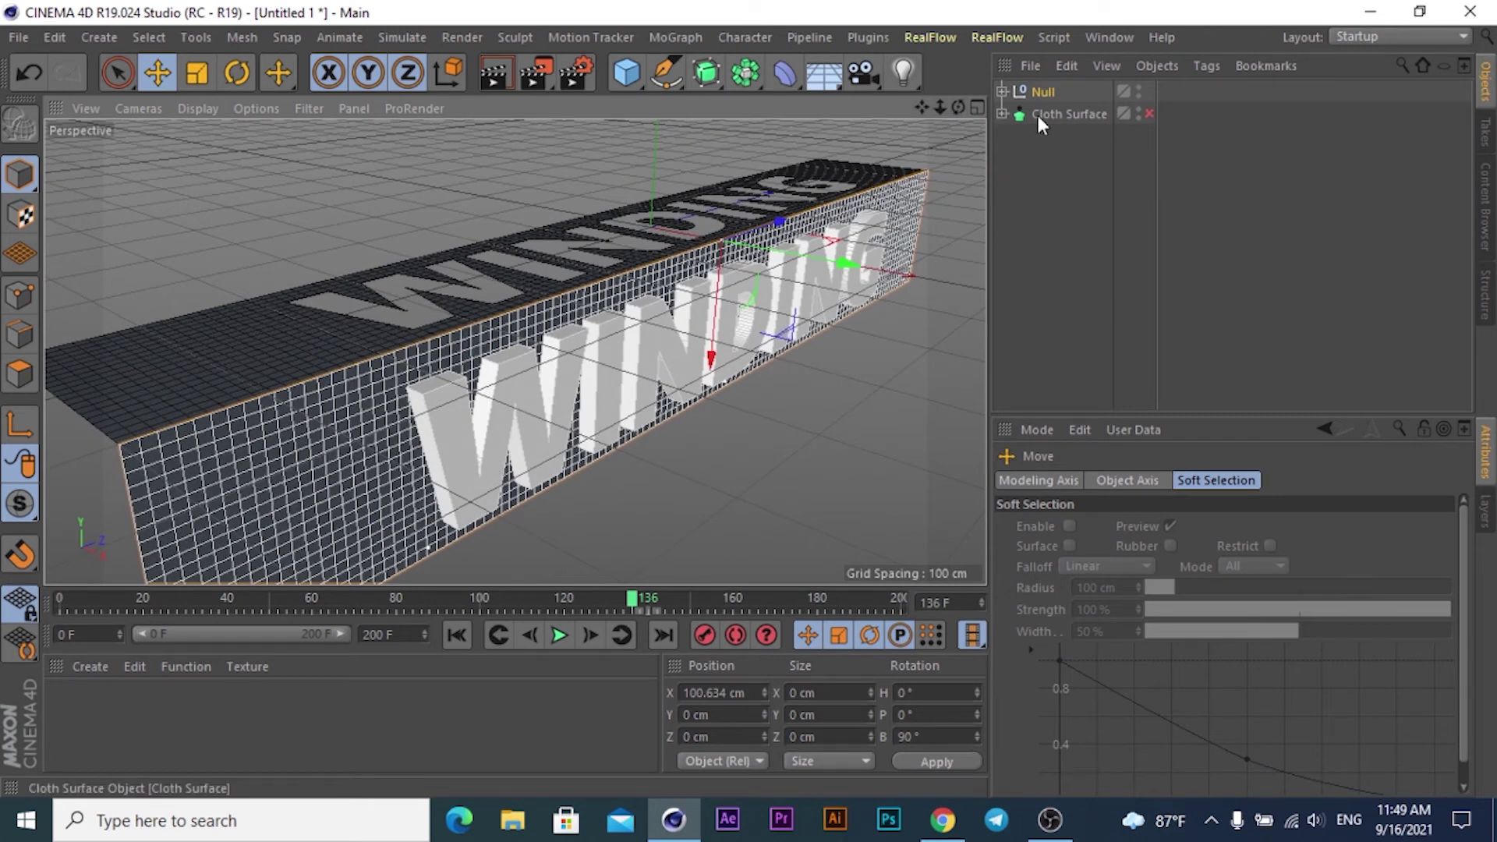
Select the MoText and set its Intermediate Points to Subdivided
click(1003, 91)
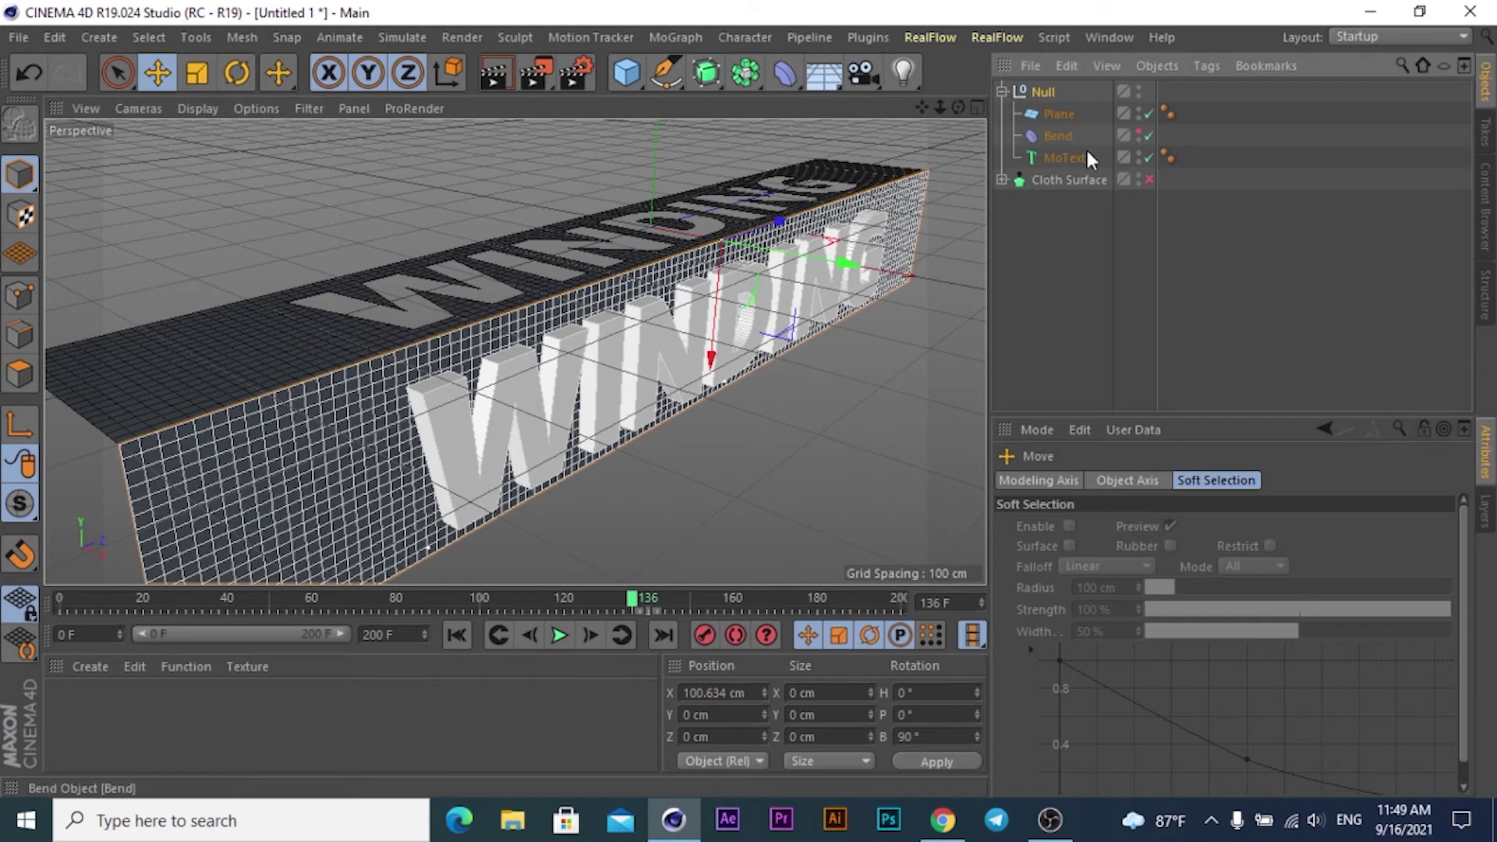
click(1065, 158)
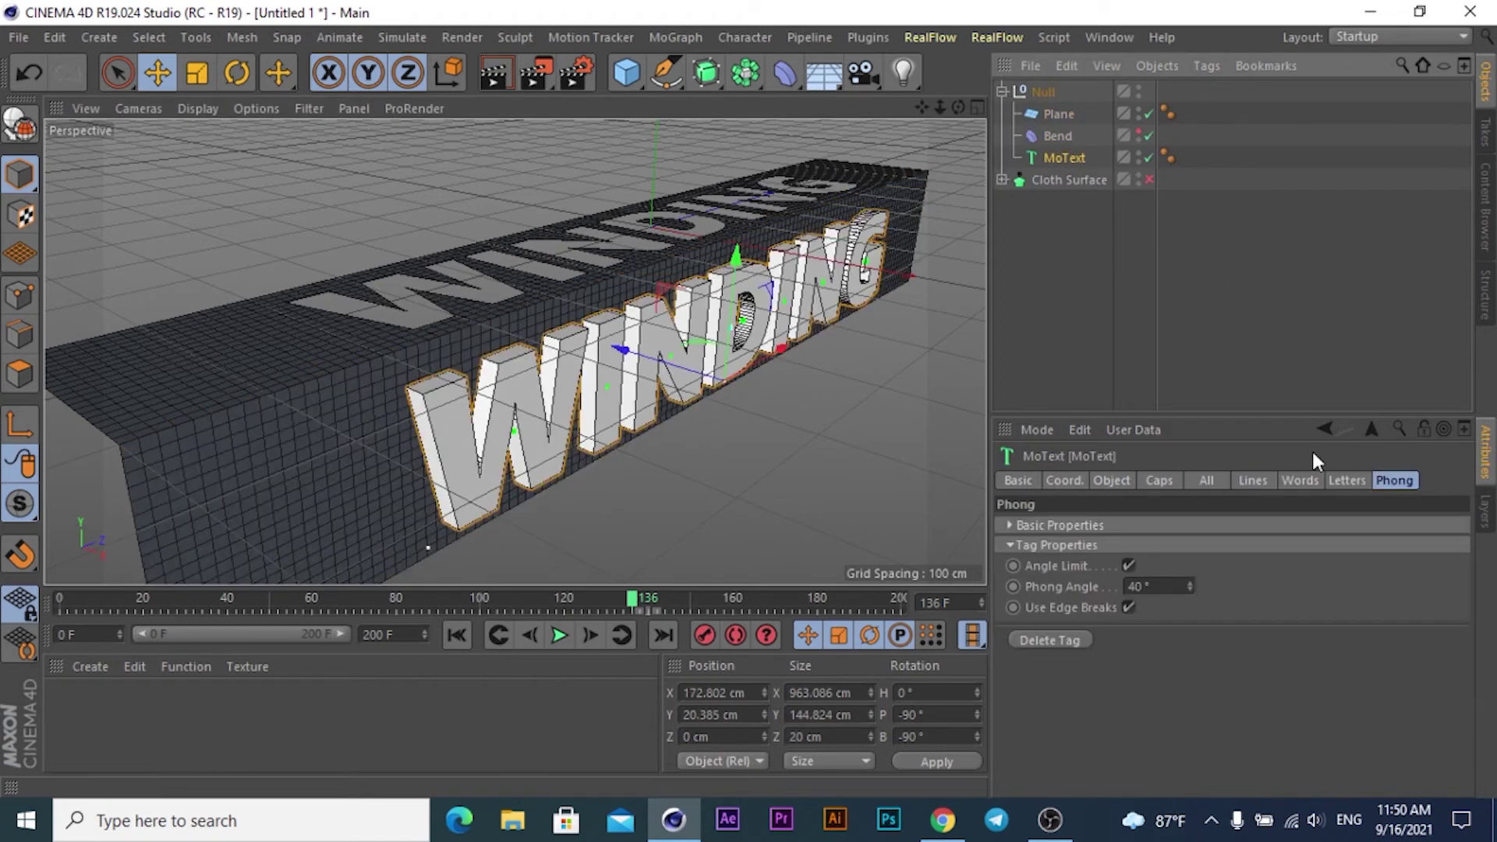
click(1107, 477)
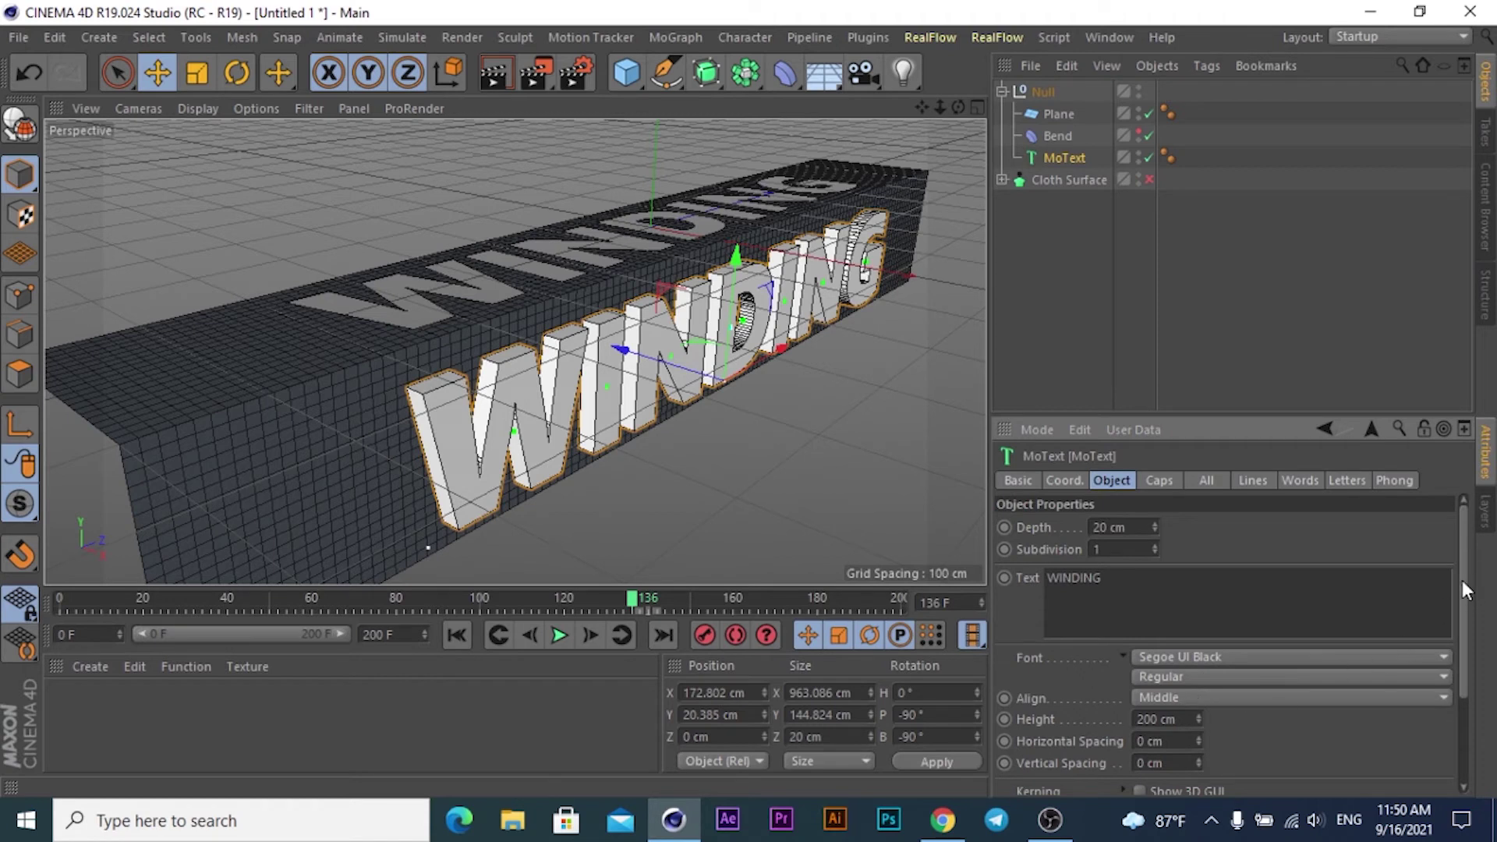
drag(1463, 580, 1464, 731)
click(1200, 690)
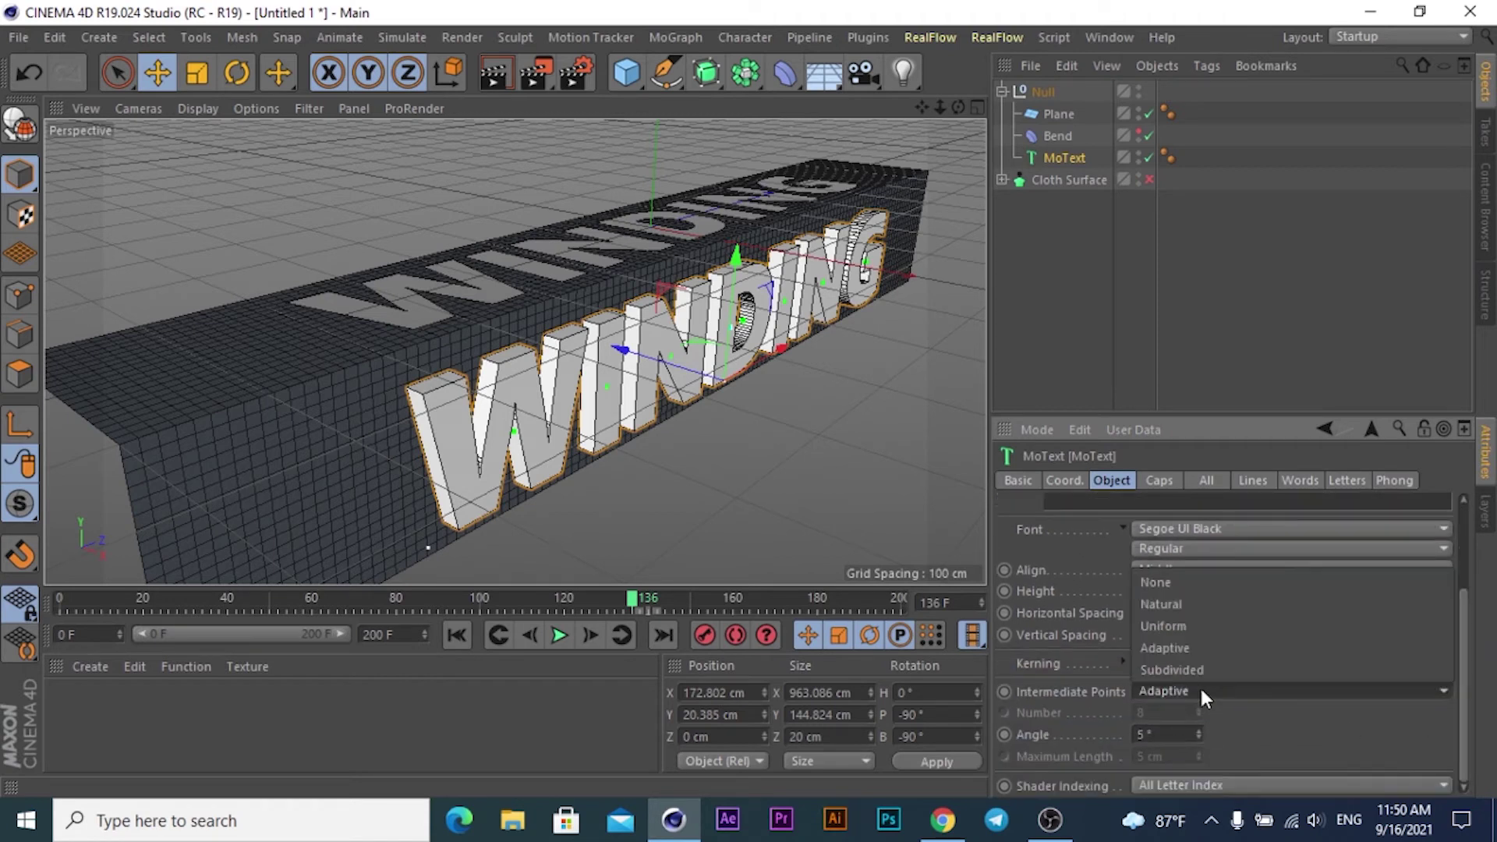
click(1167, 668)
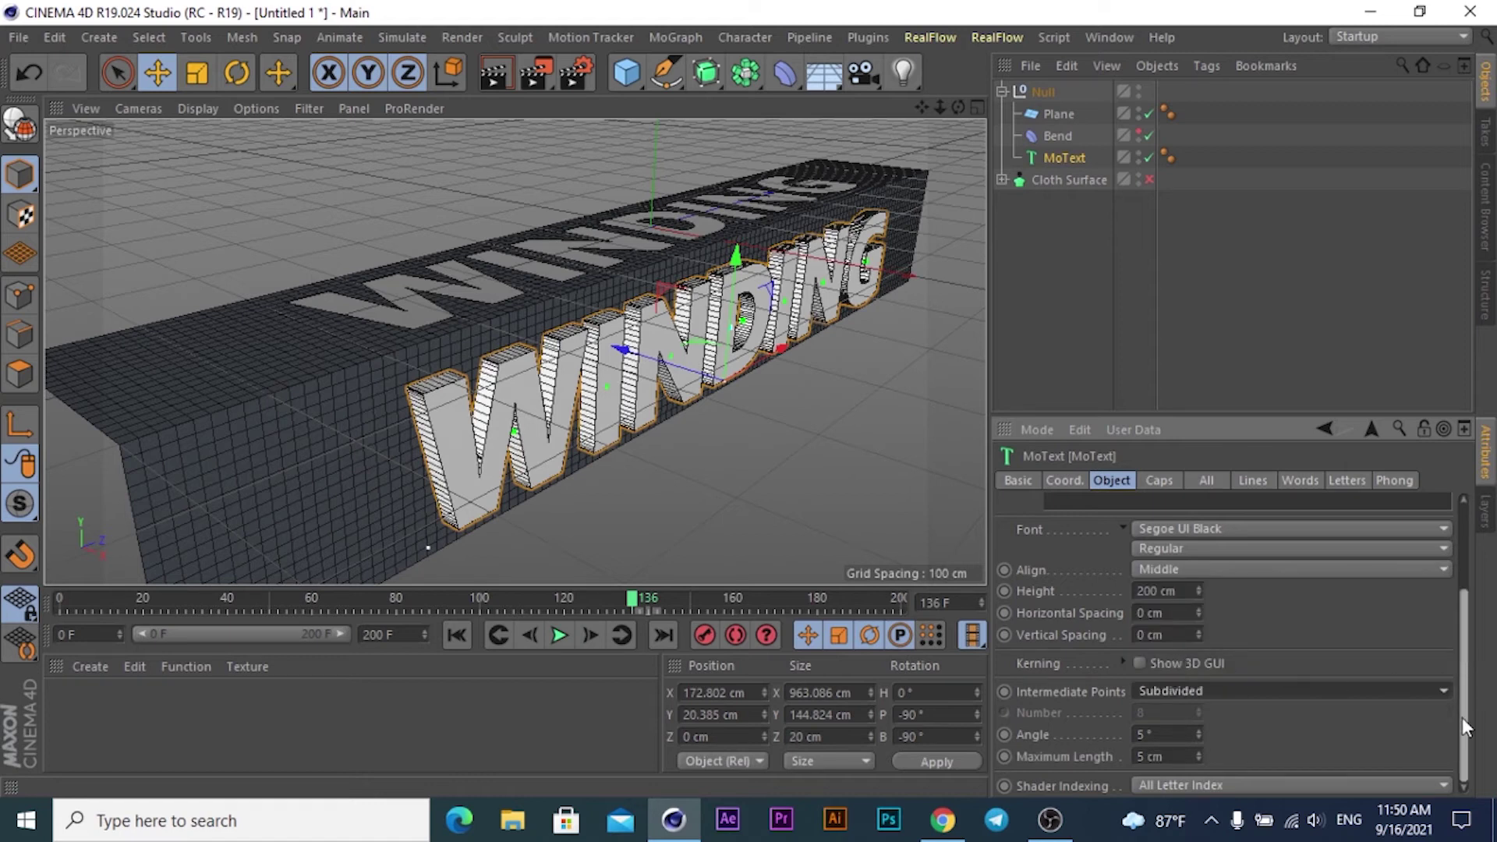
Give the MoText caps Quadrangles on a Regular Grid with 2 cm width
click(1160, 480)
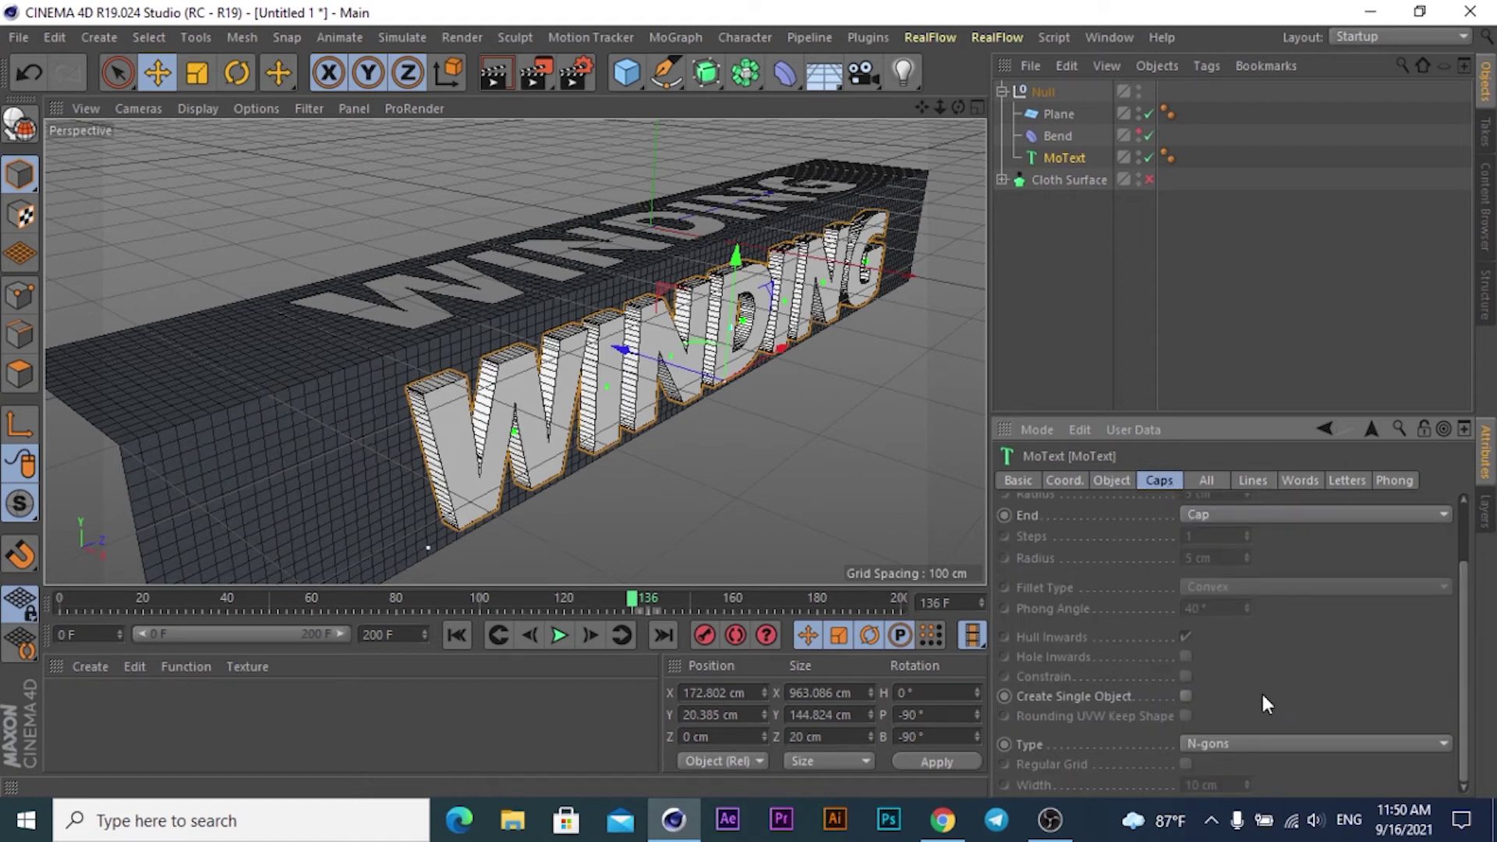
click(1222, 743)
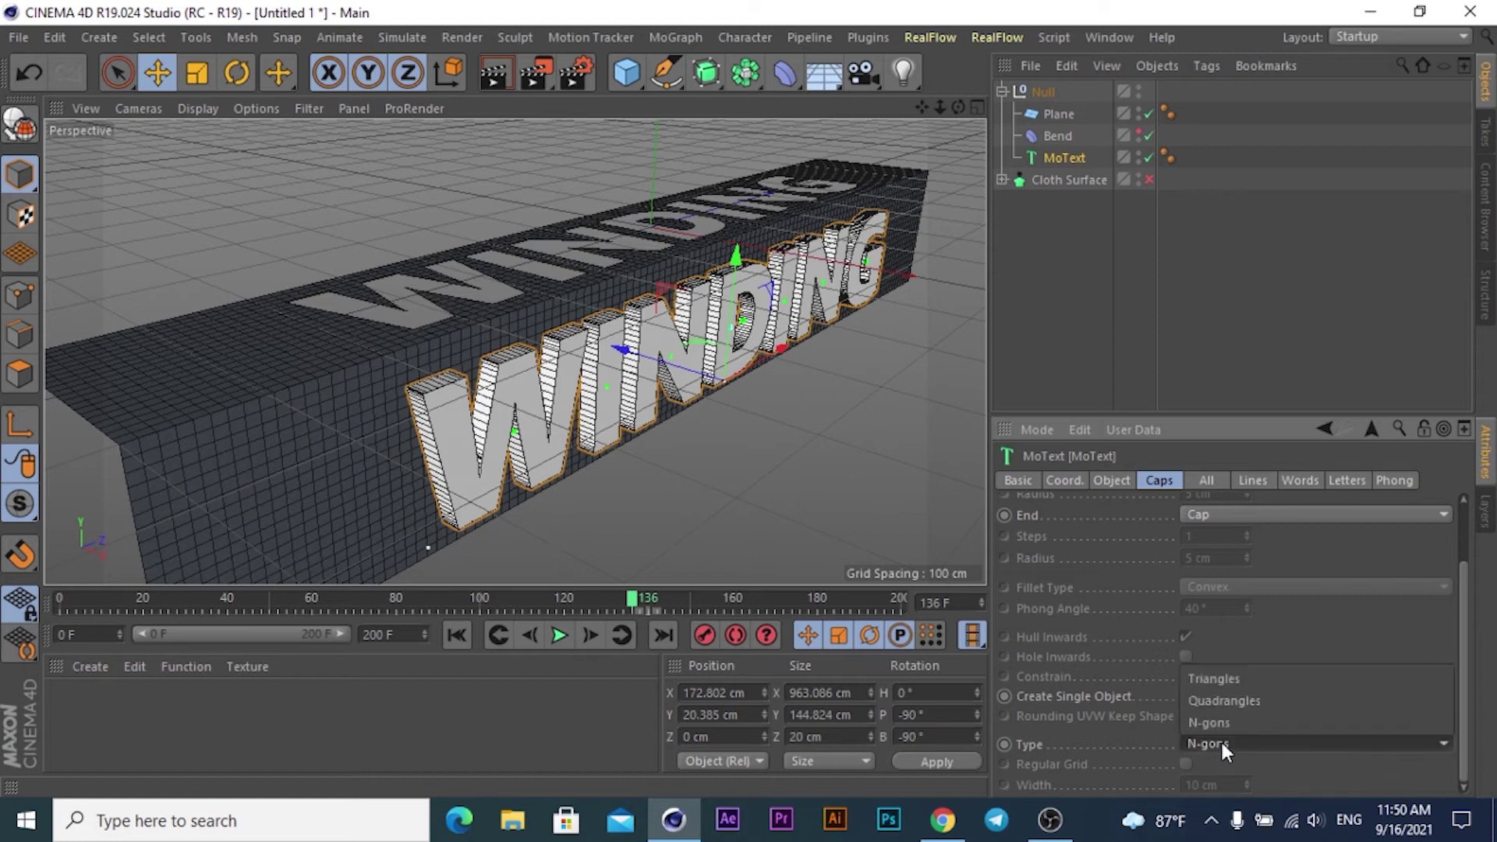
click(1218, 697)
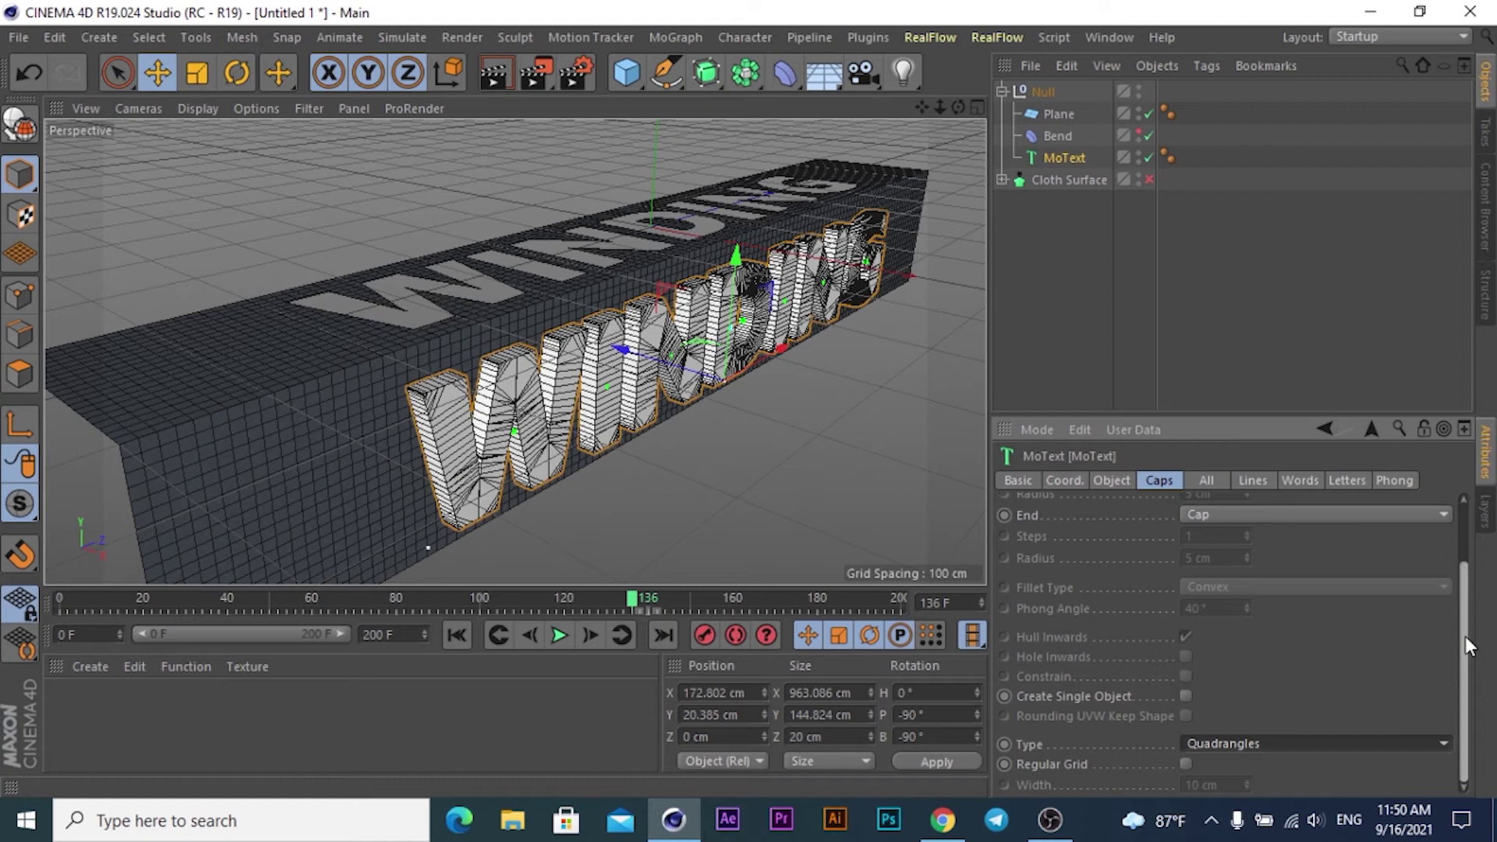
click(1186, 764)
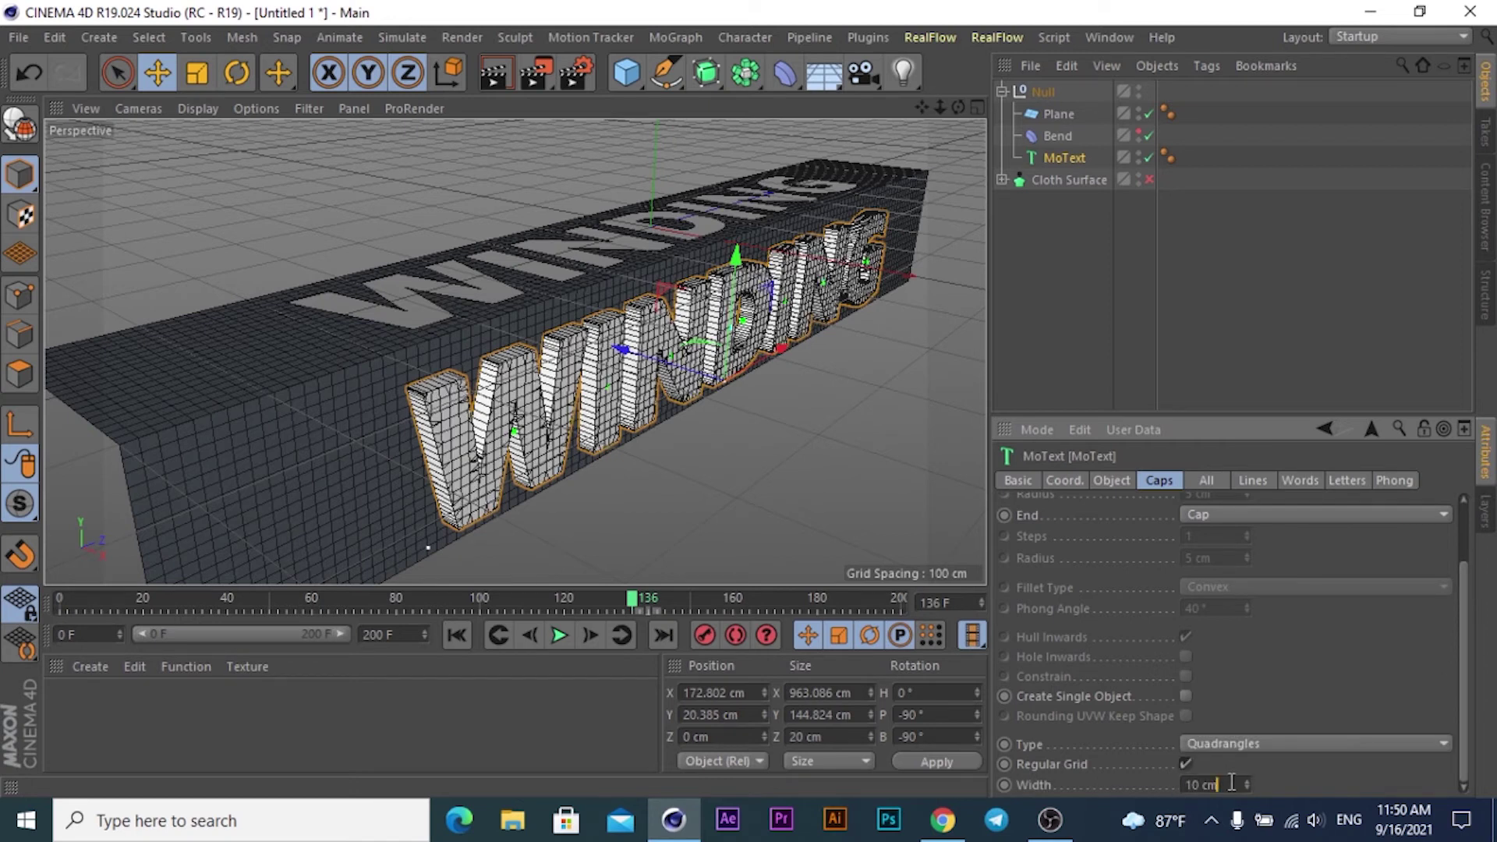
click(1220, 784)
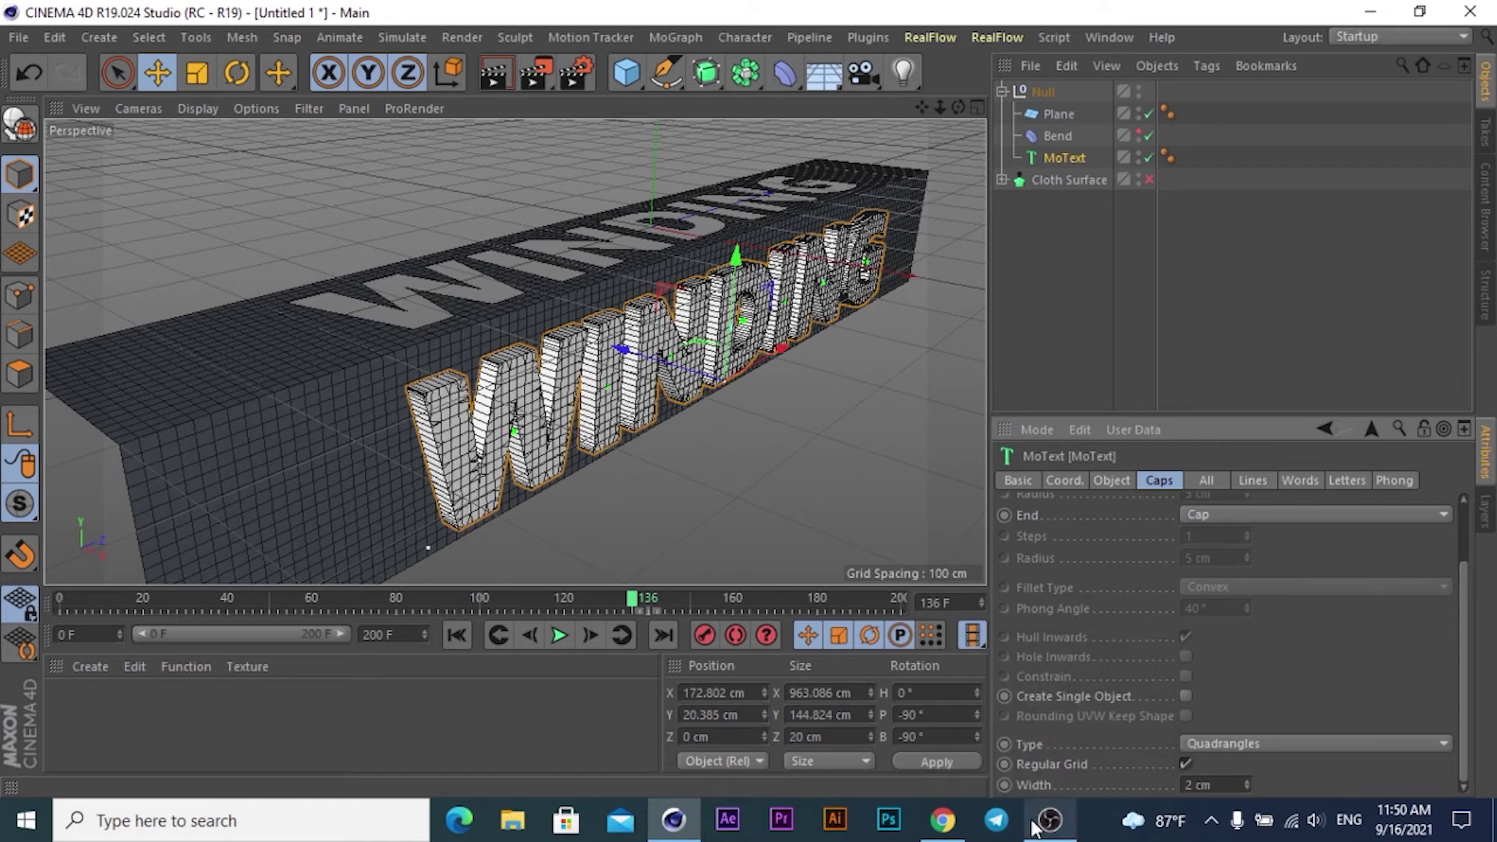
text(2)
key(Return)
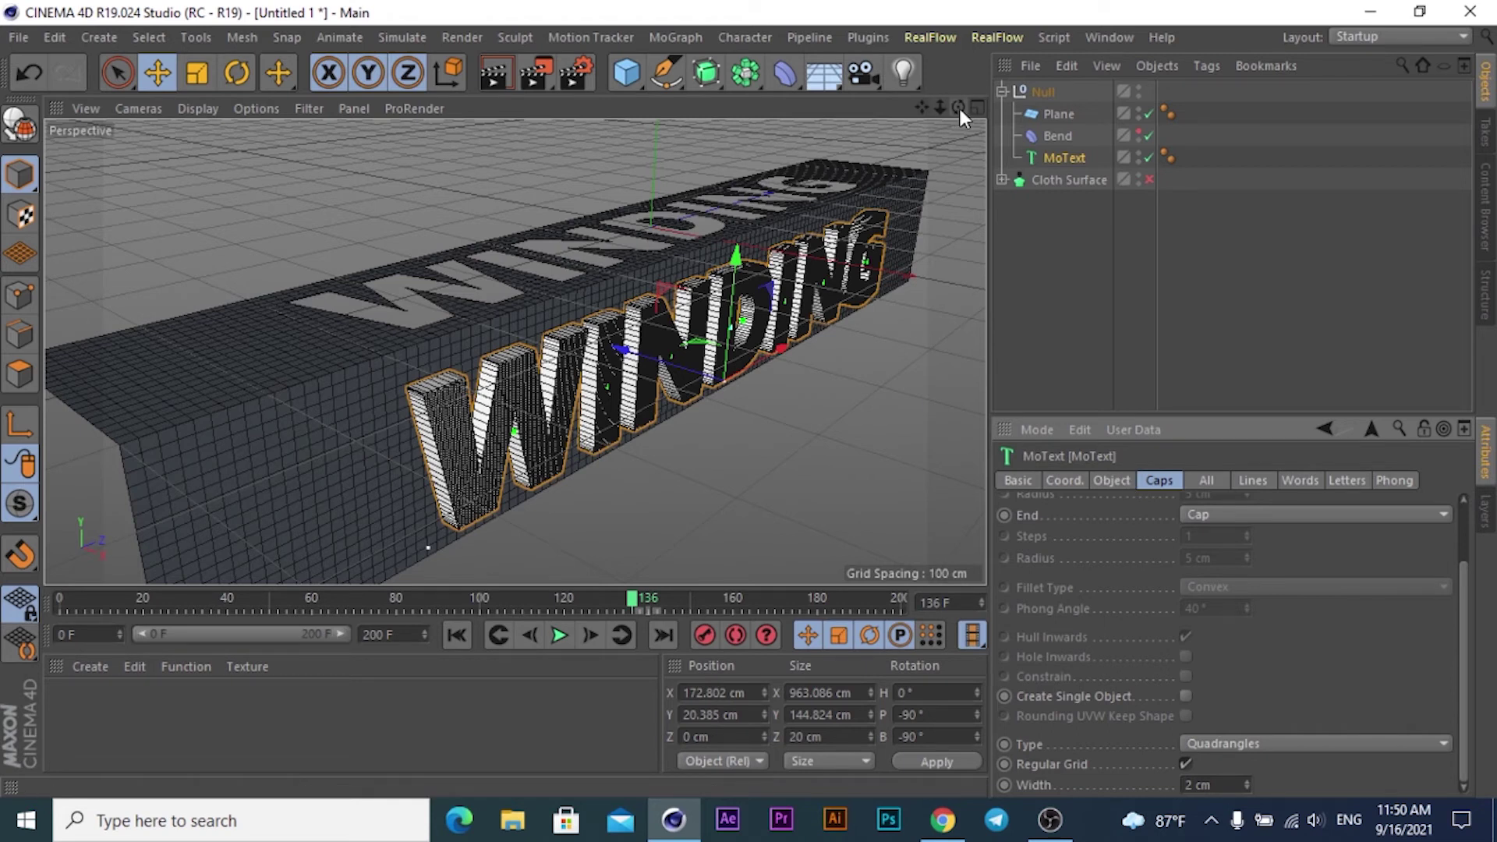
Orbit to a lower, head-on view and switch the Cloth Surface object back on
drag(959, 109, 780, 156)
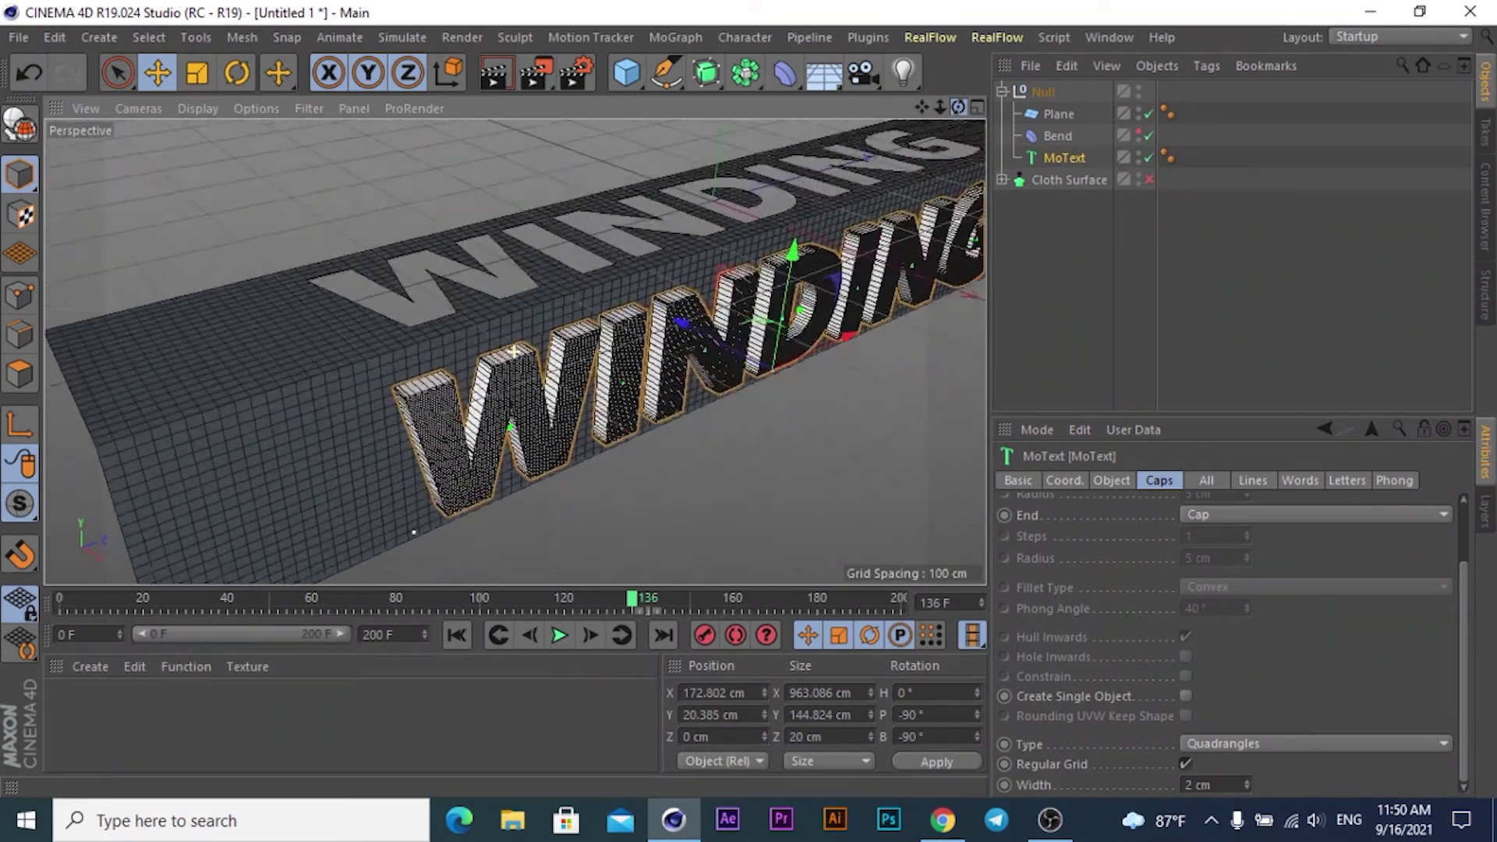
alt+drag(428, 537, 419, 544)
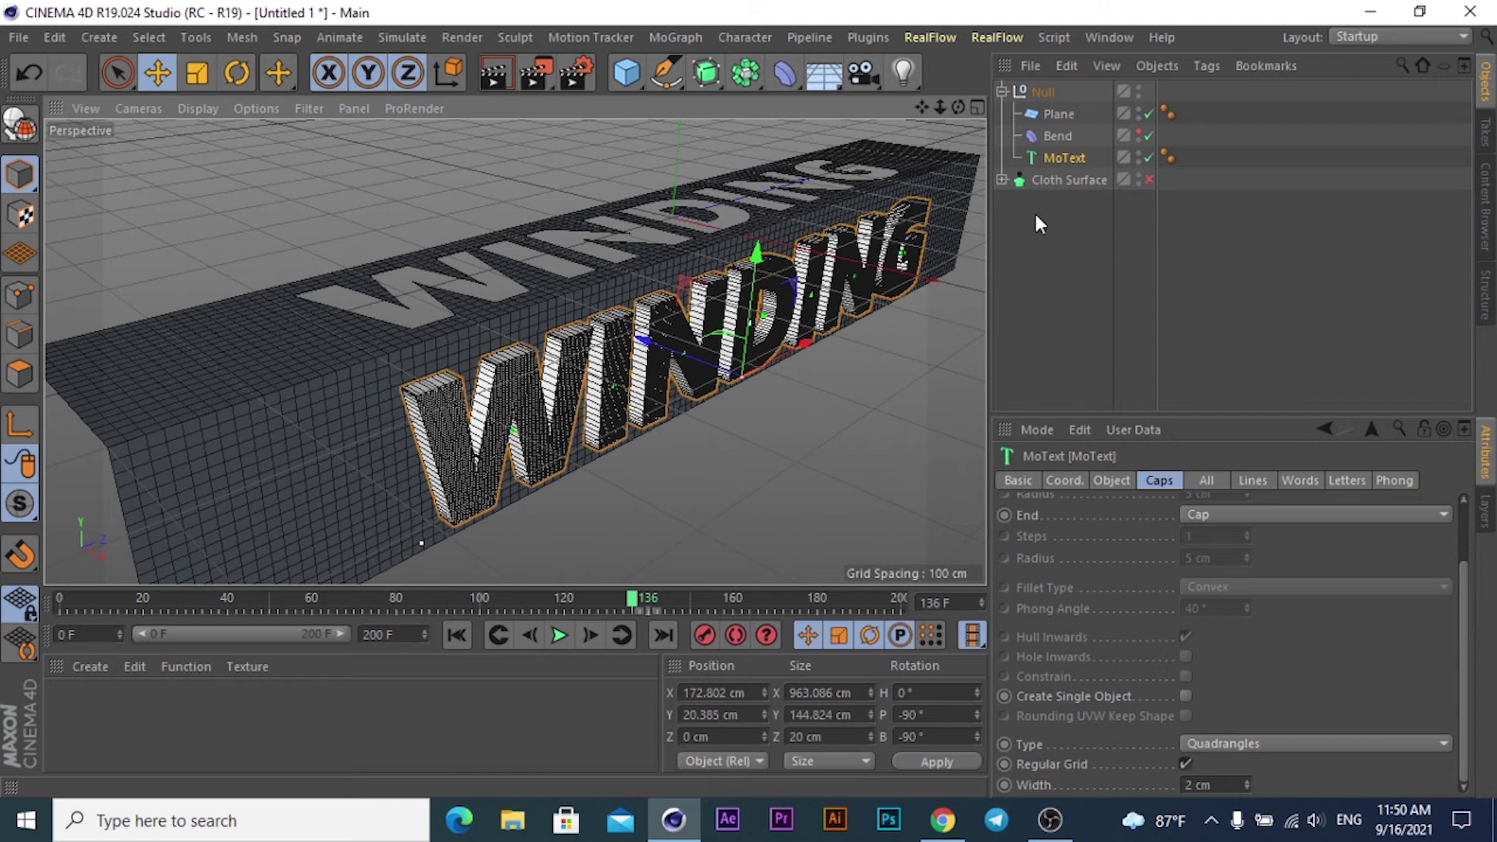
click(1149, 179)
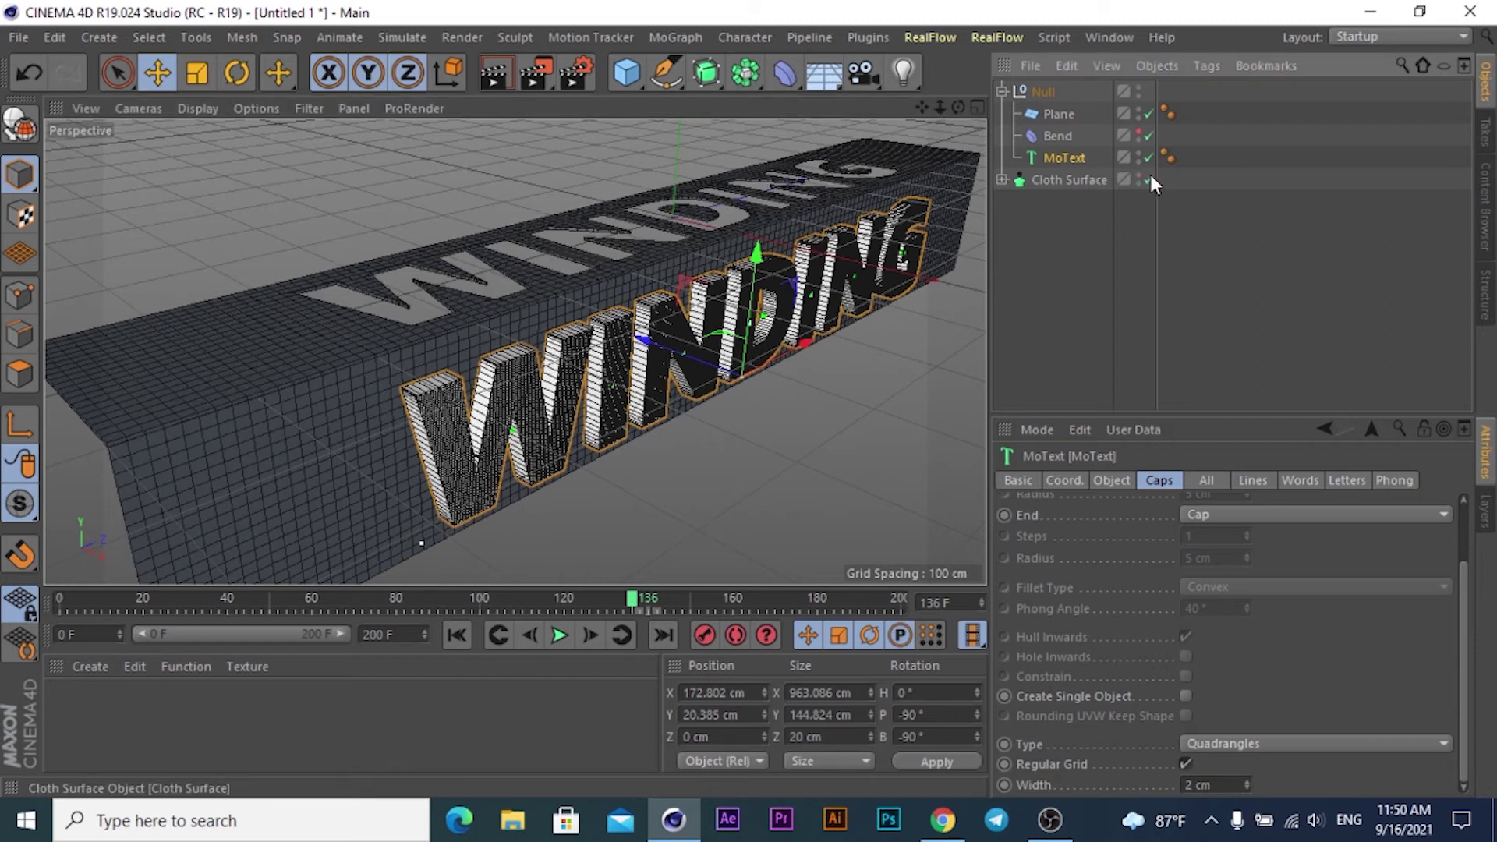
click(1150, 178)
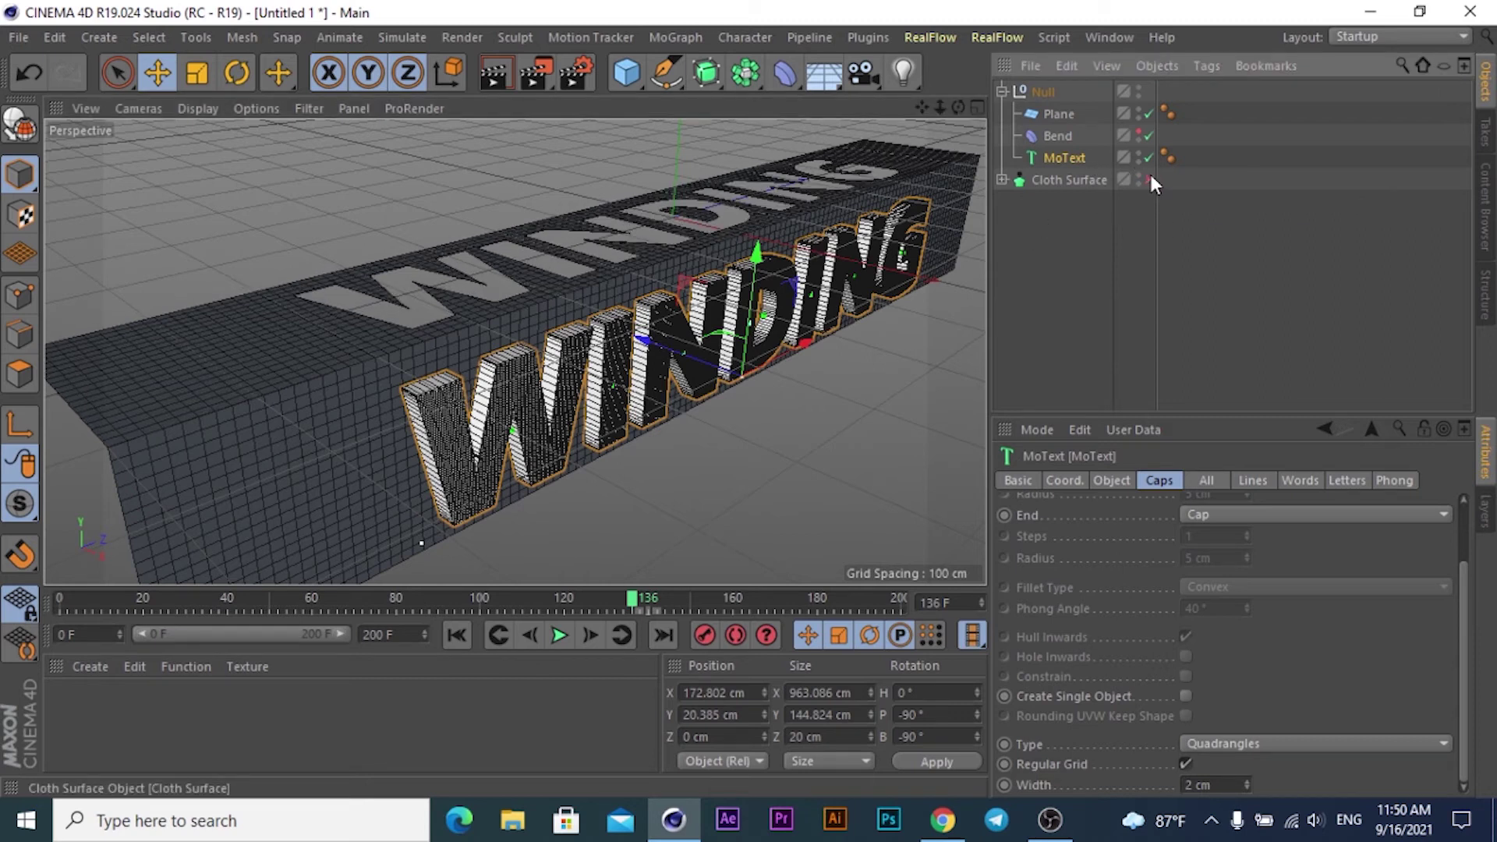
click(1149, 179)
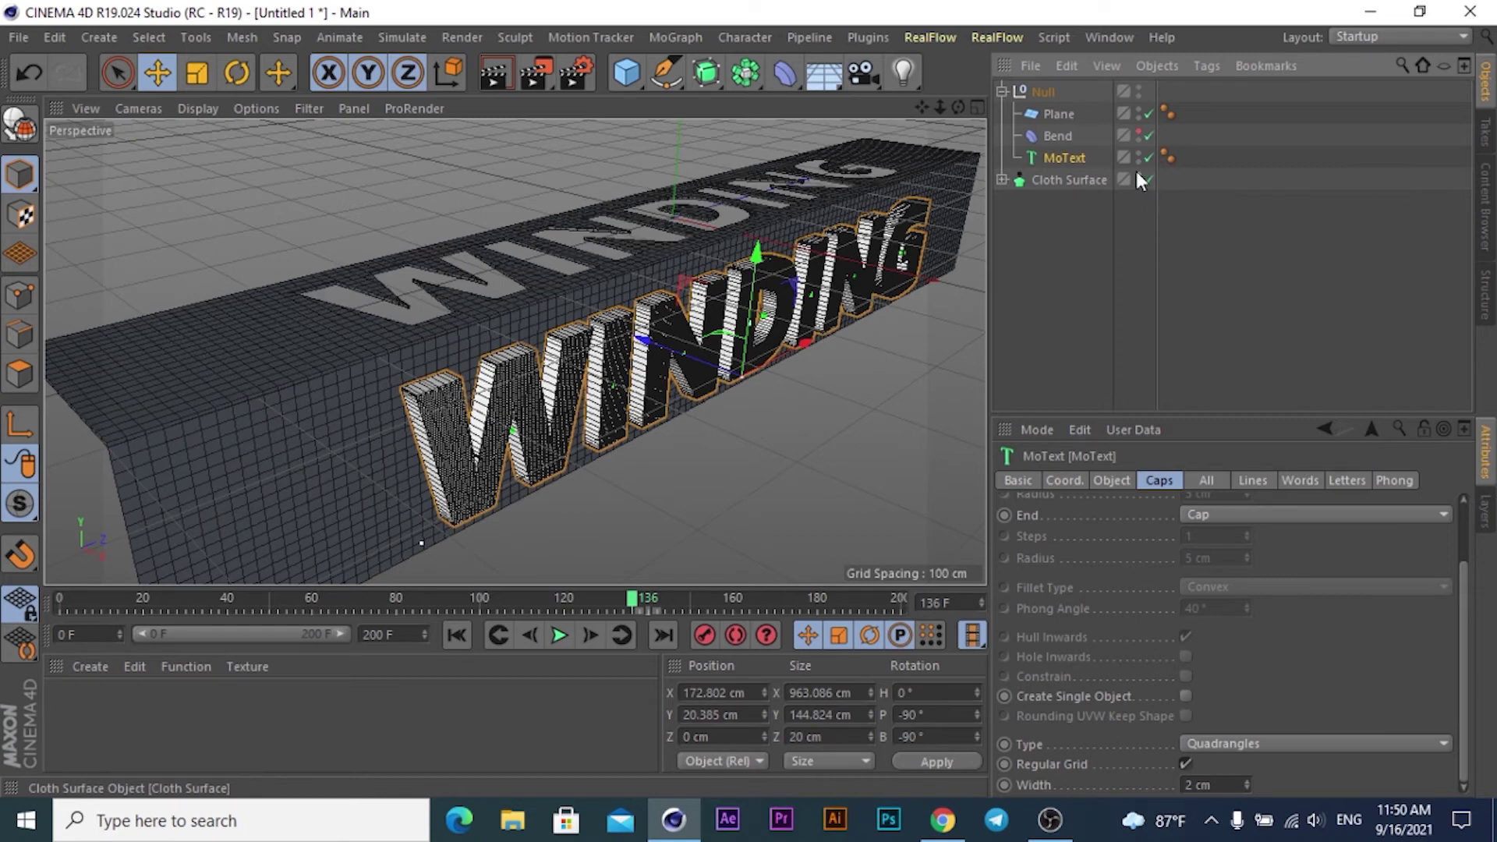
Toggle Cloth Surface's viewport visibility and briefly reveal its Boole.1 and Bend children
click(1135, 171)
click(1135, 170)
click(1139, 175)
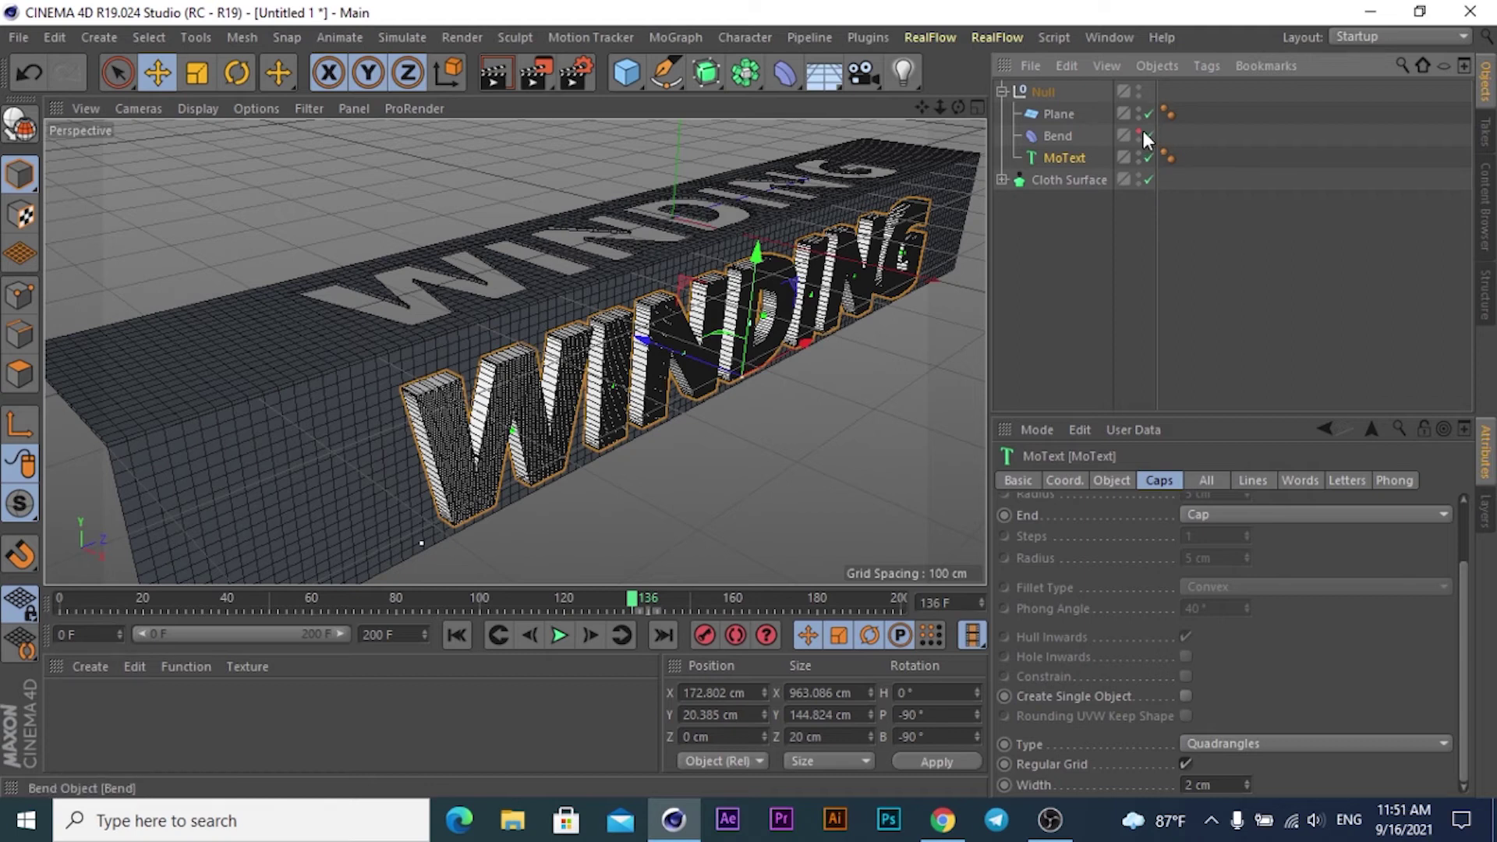
click(1002, 178)
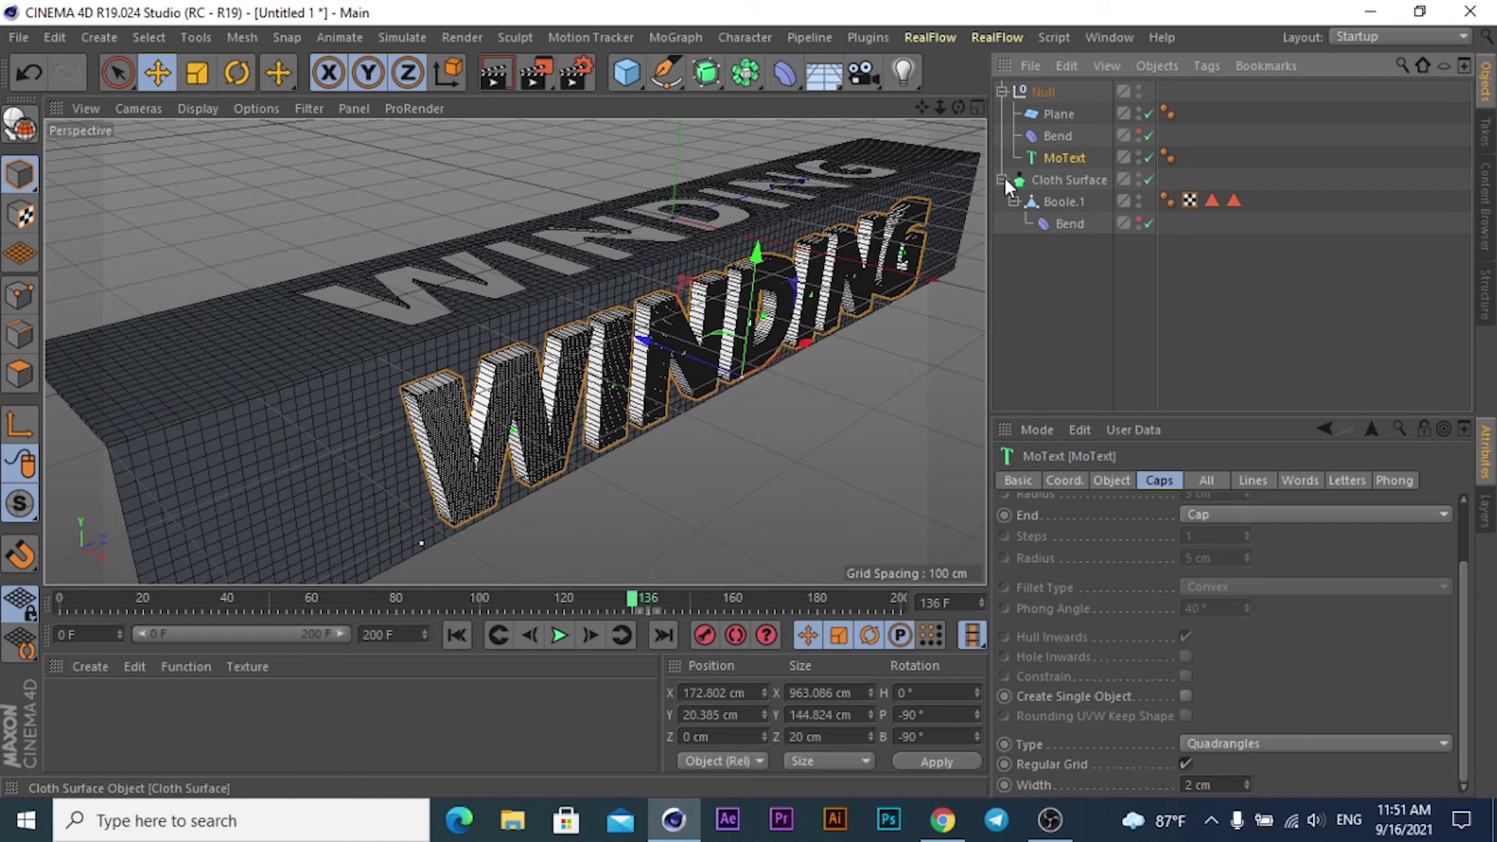
click(1003, 179)
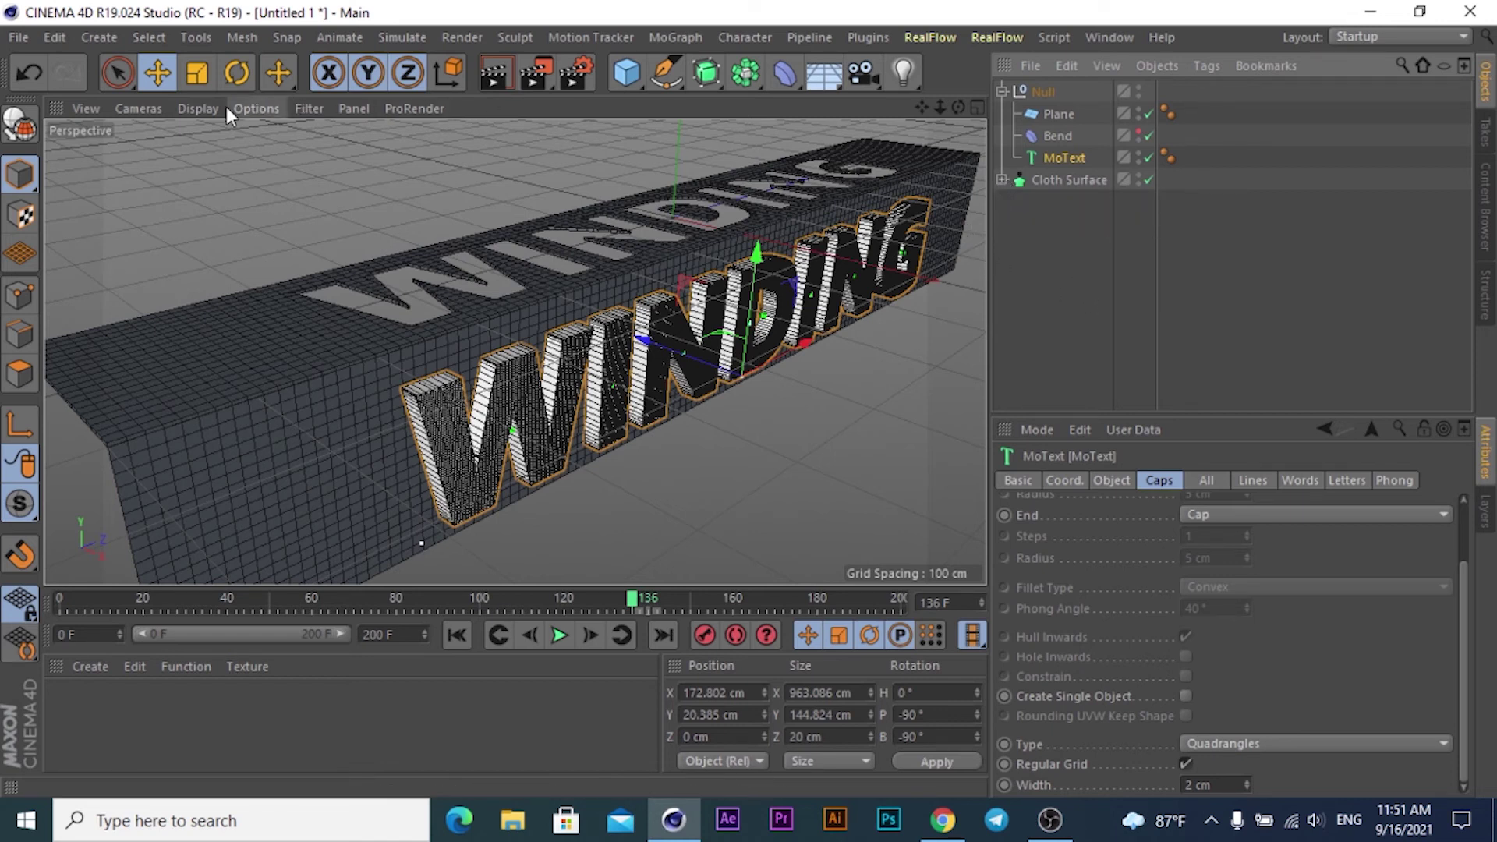
click(194, 109)
click(203, 137)
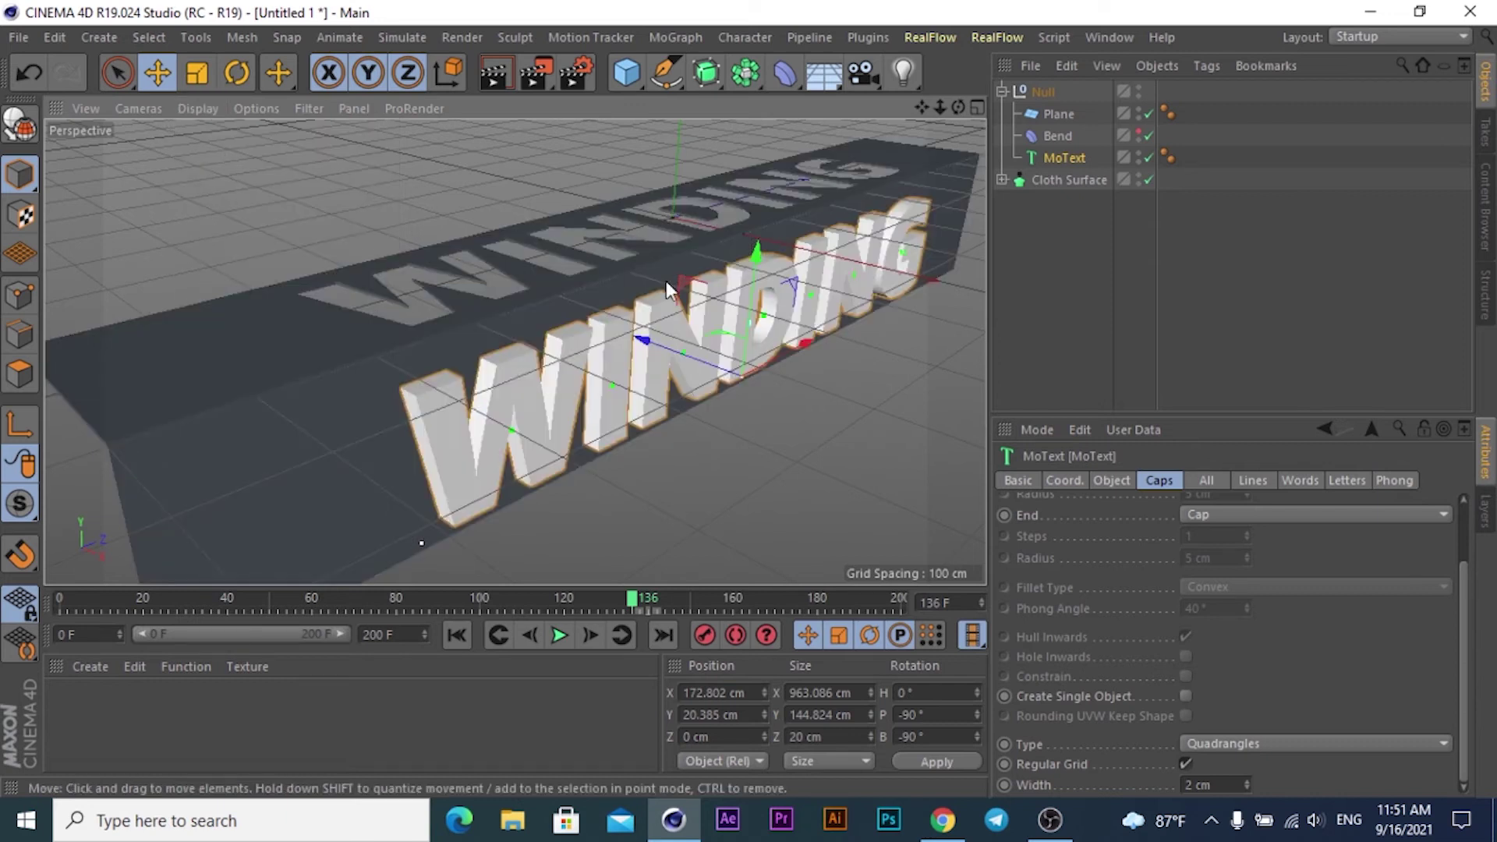
mouse_move(962, 105)
mouse_down()
mouse_move(943, 78)
mouse_move(920, 93)
mouse_up()
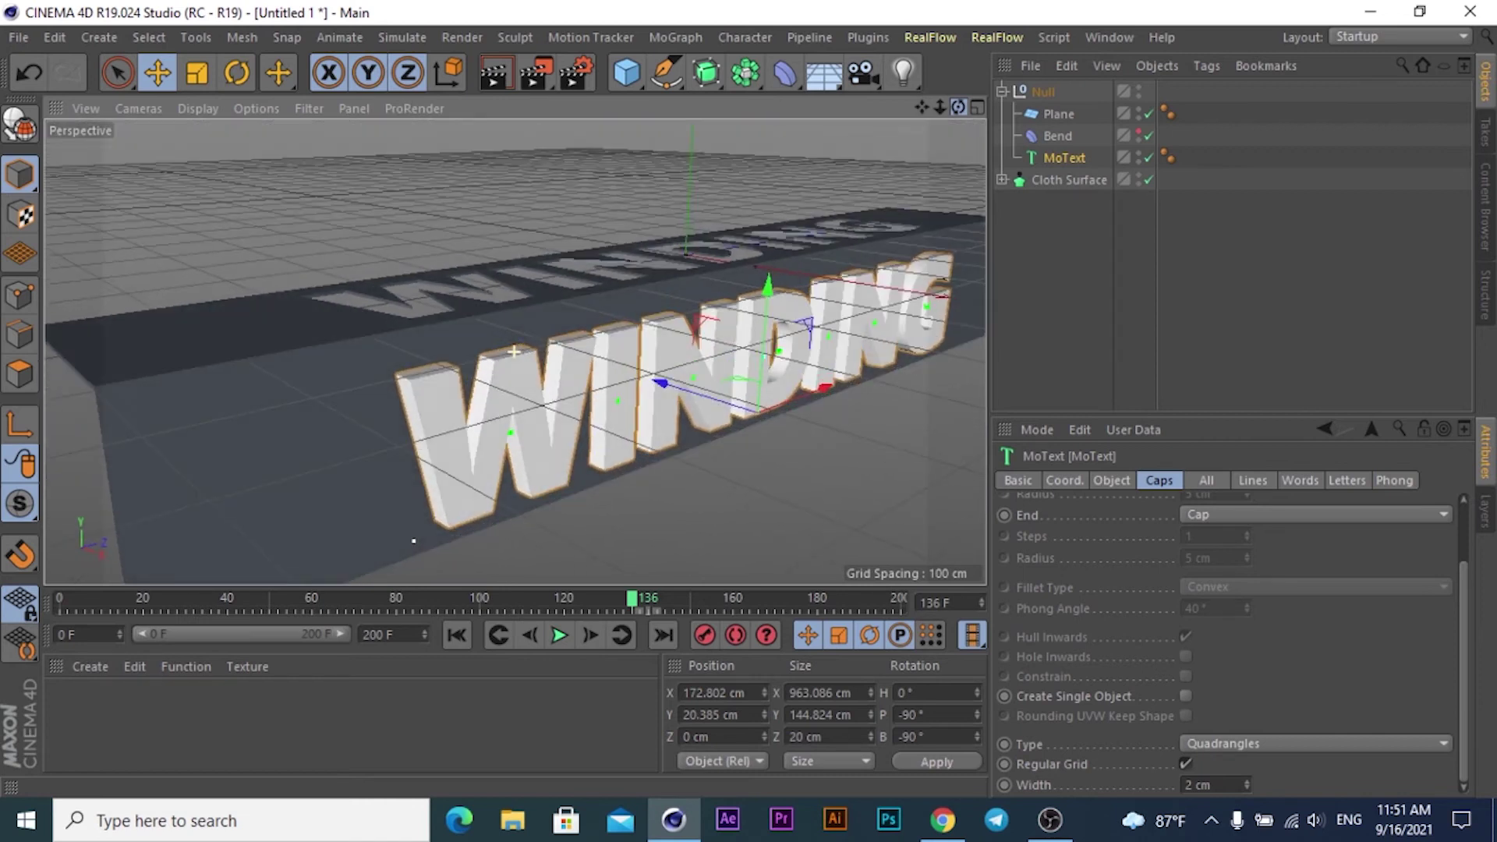
drag(920, 93, 1087, 311)
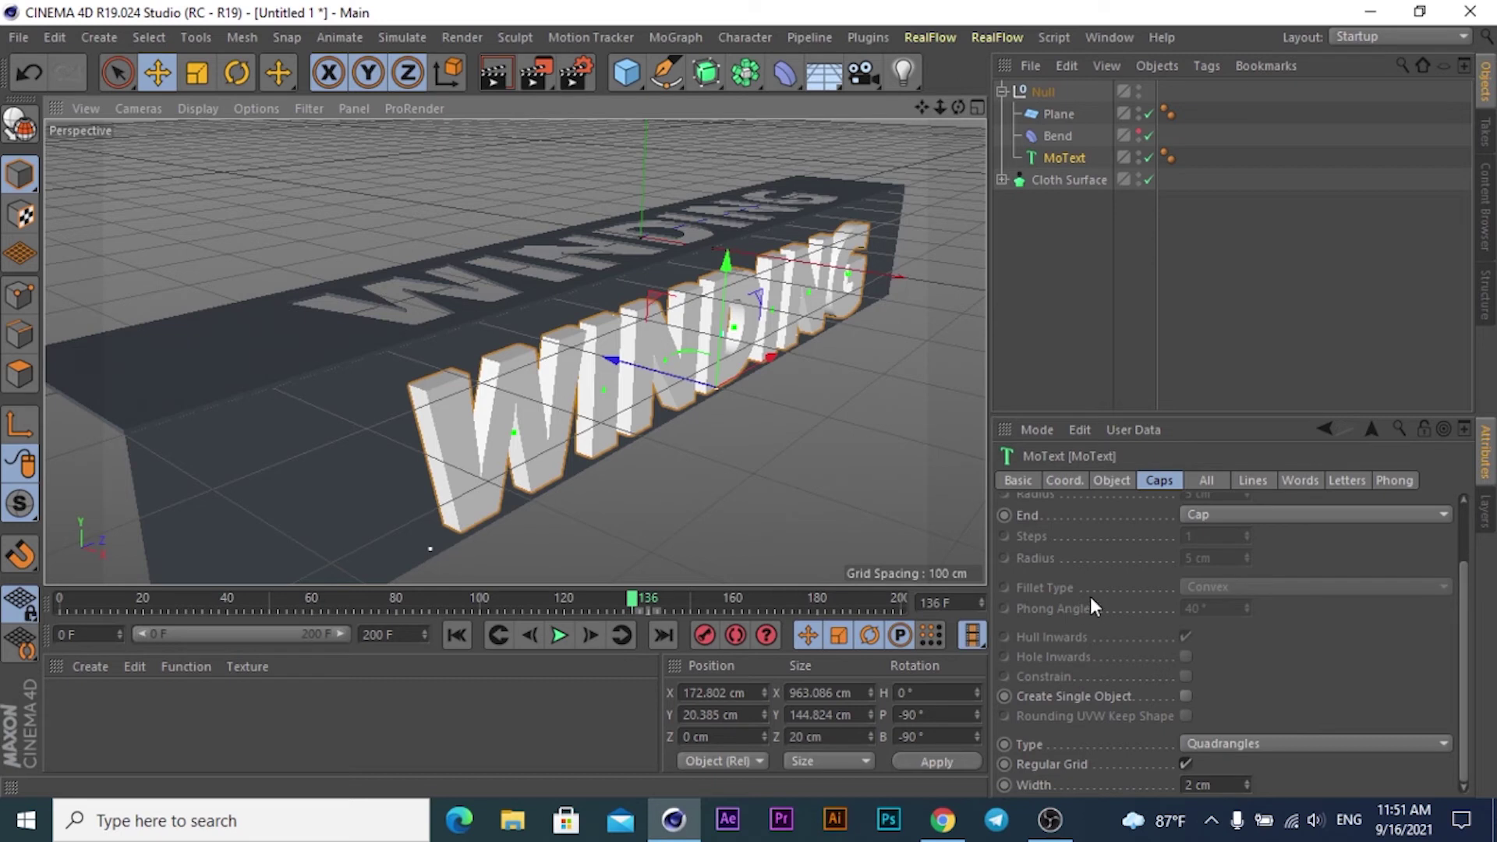
click(195, 111)
click(206, 162)
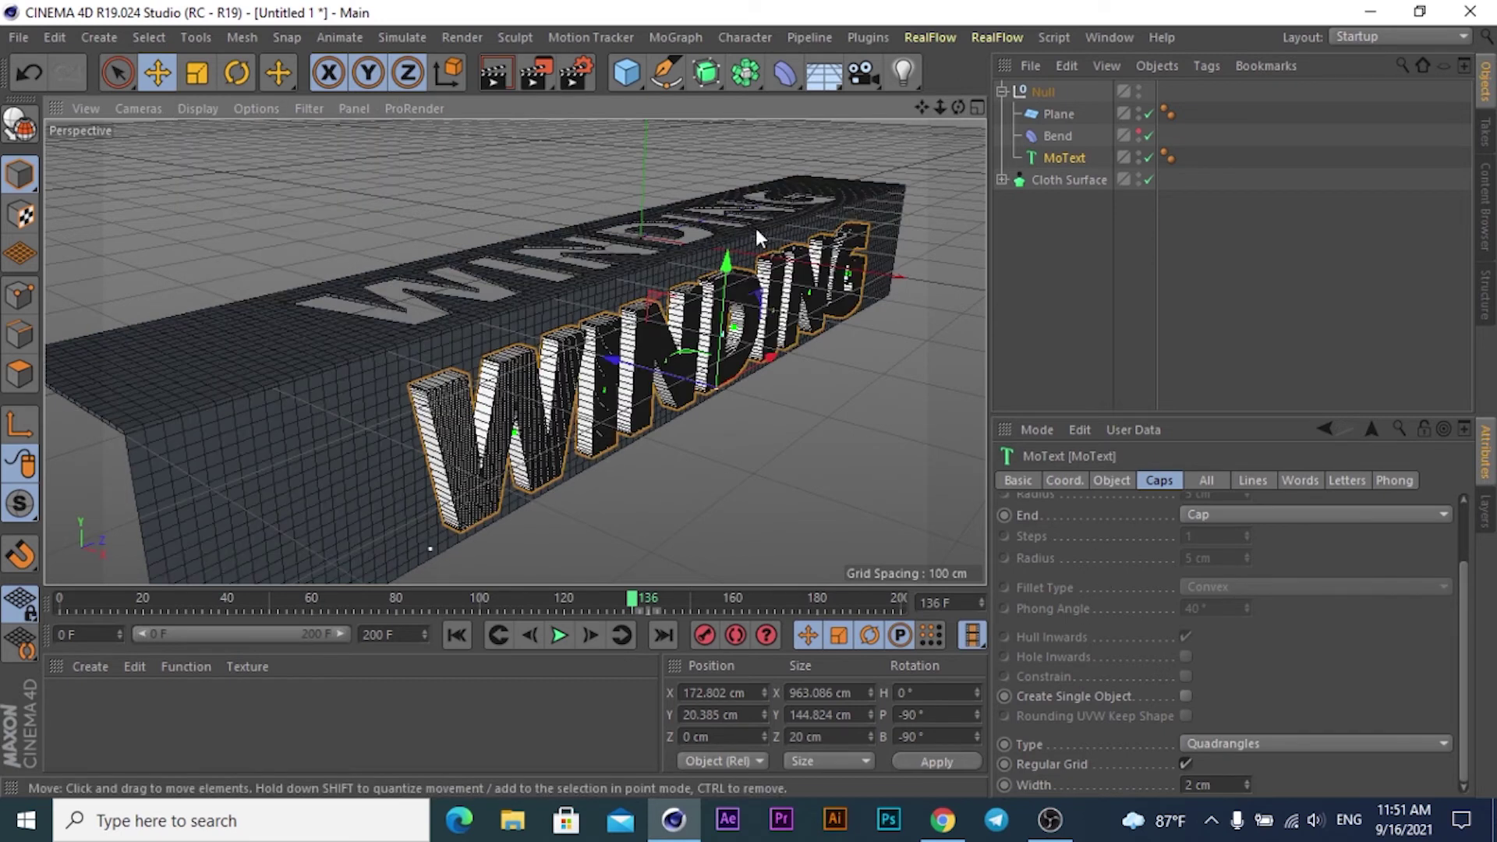
drag(958, 107, 1037, 258)
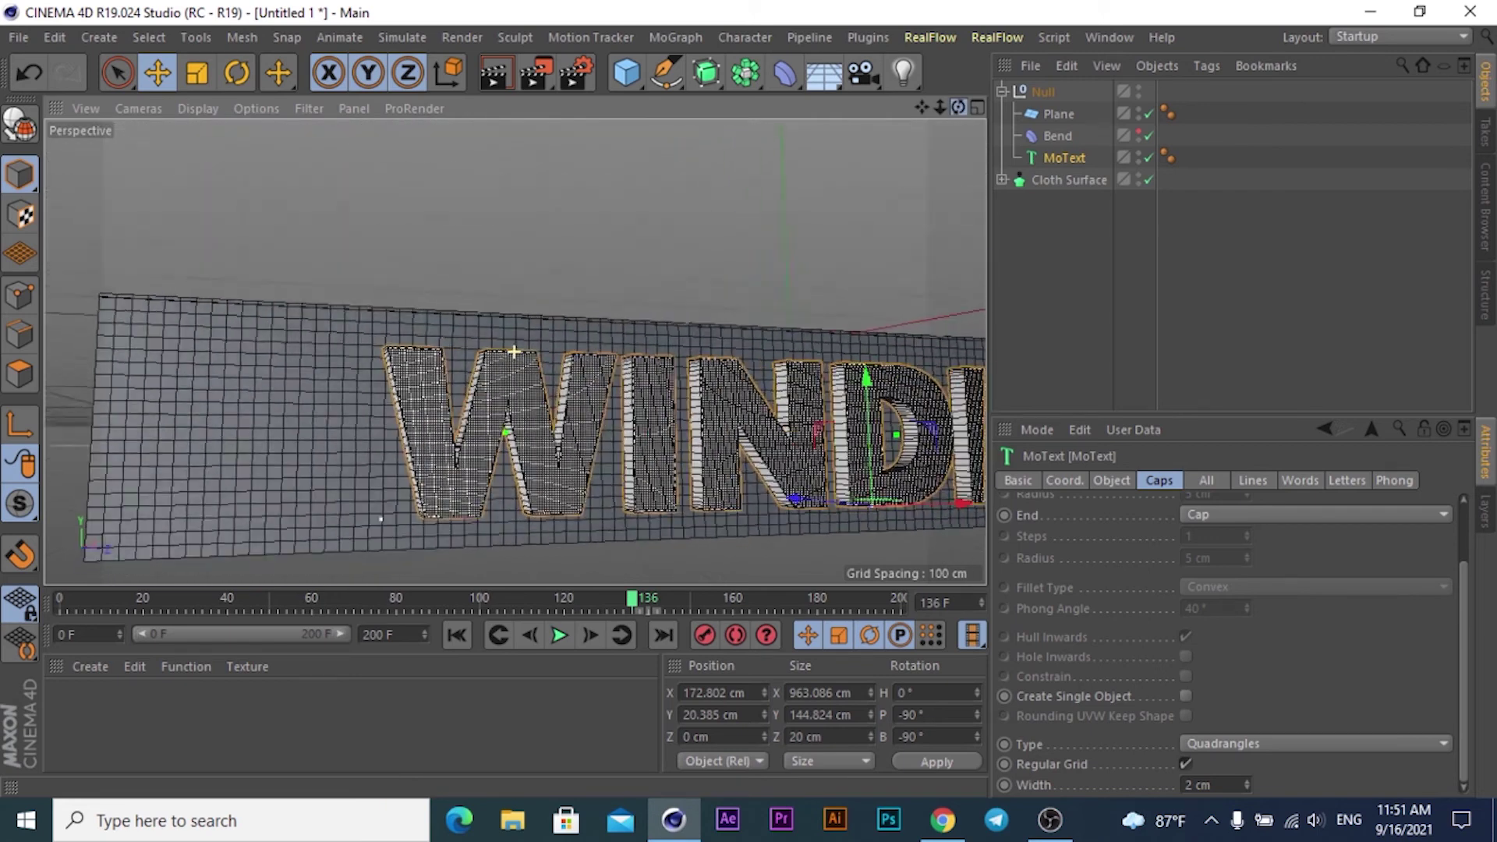
drag(957, 107, 1013, 195)
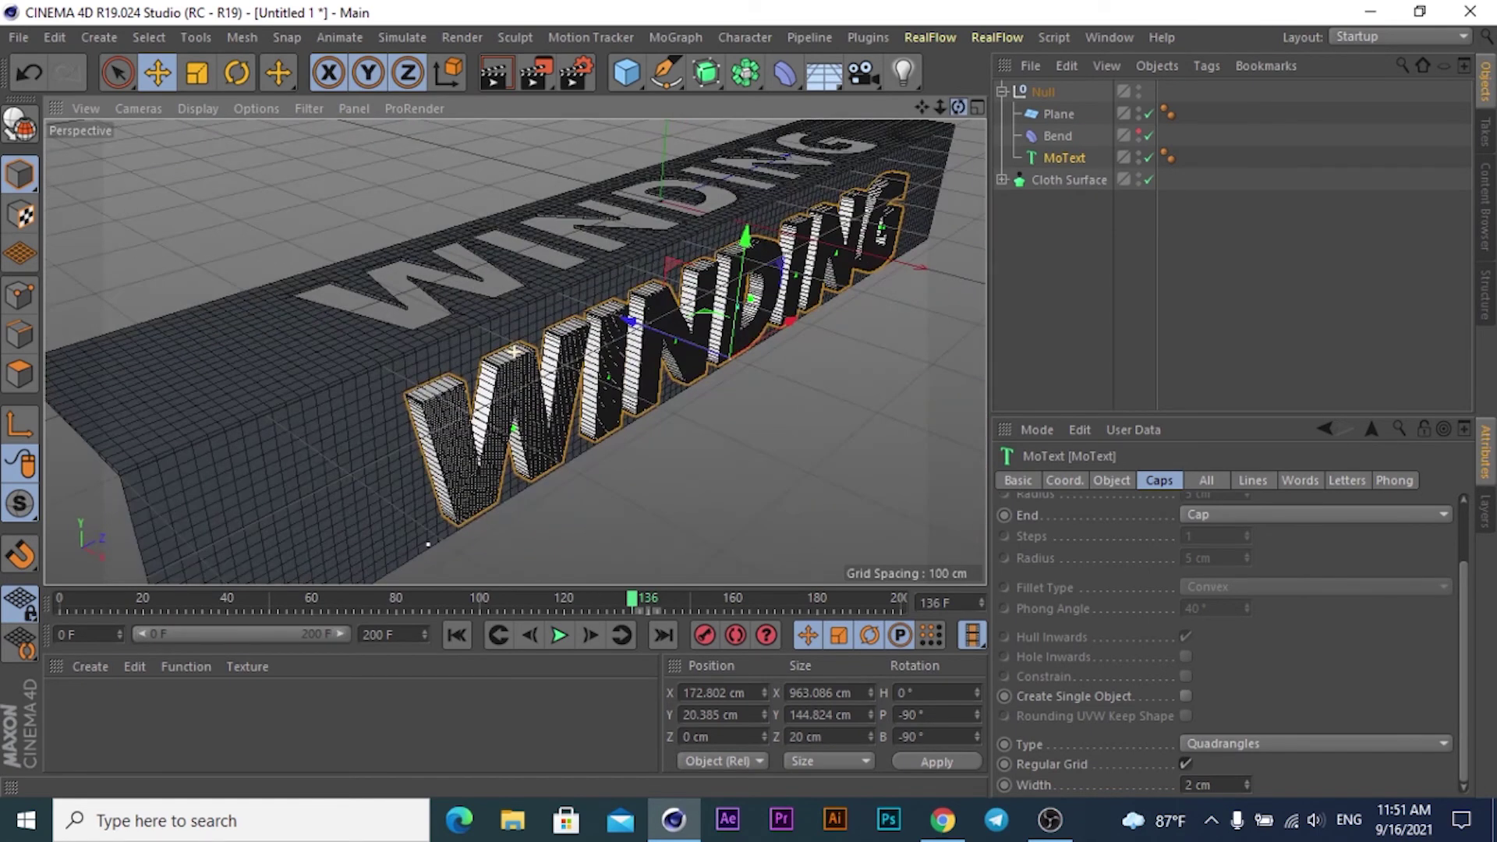
drag(958, 108, 963, 153)
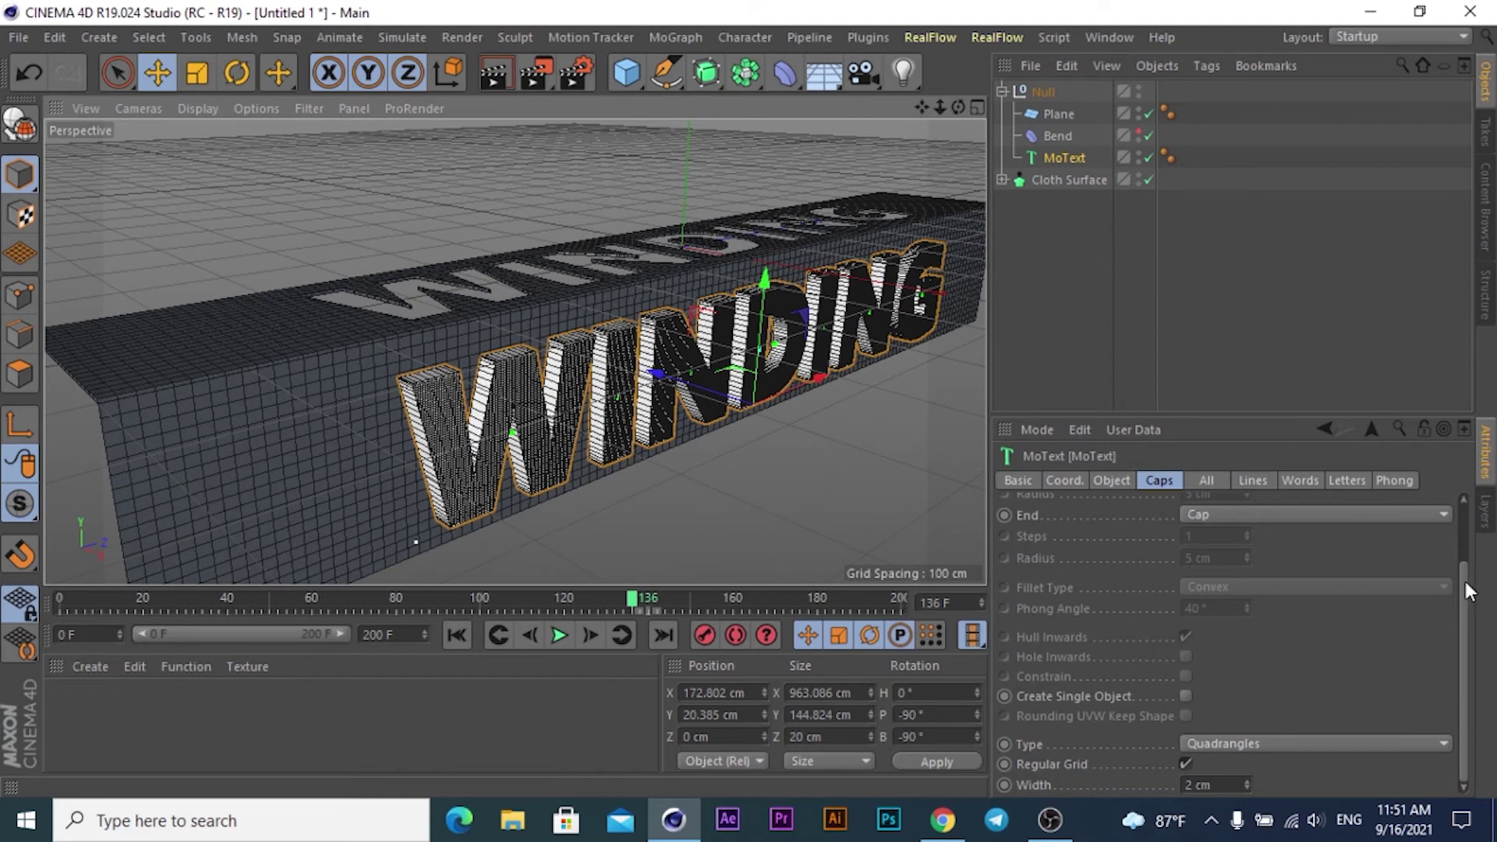
click(1110, 482)
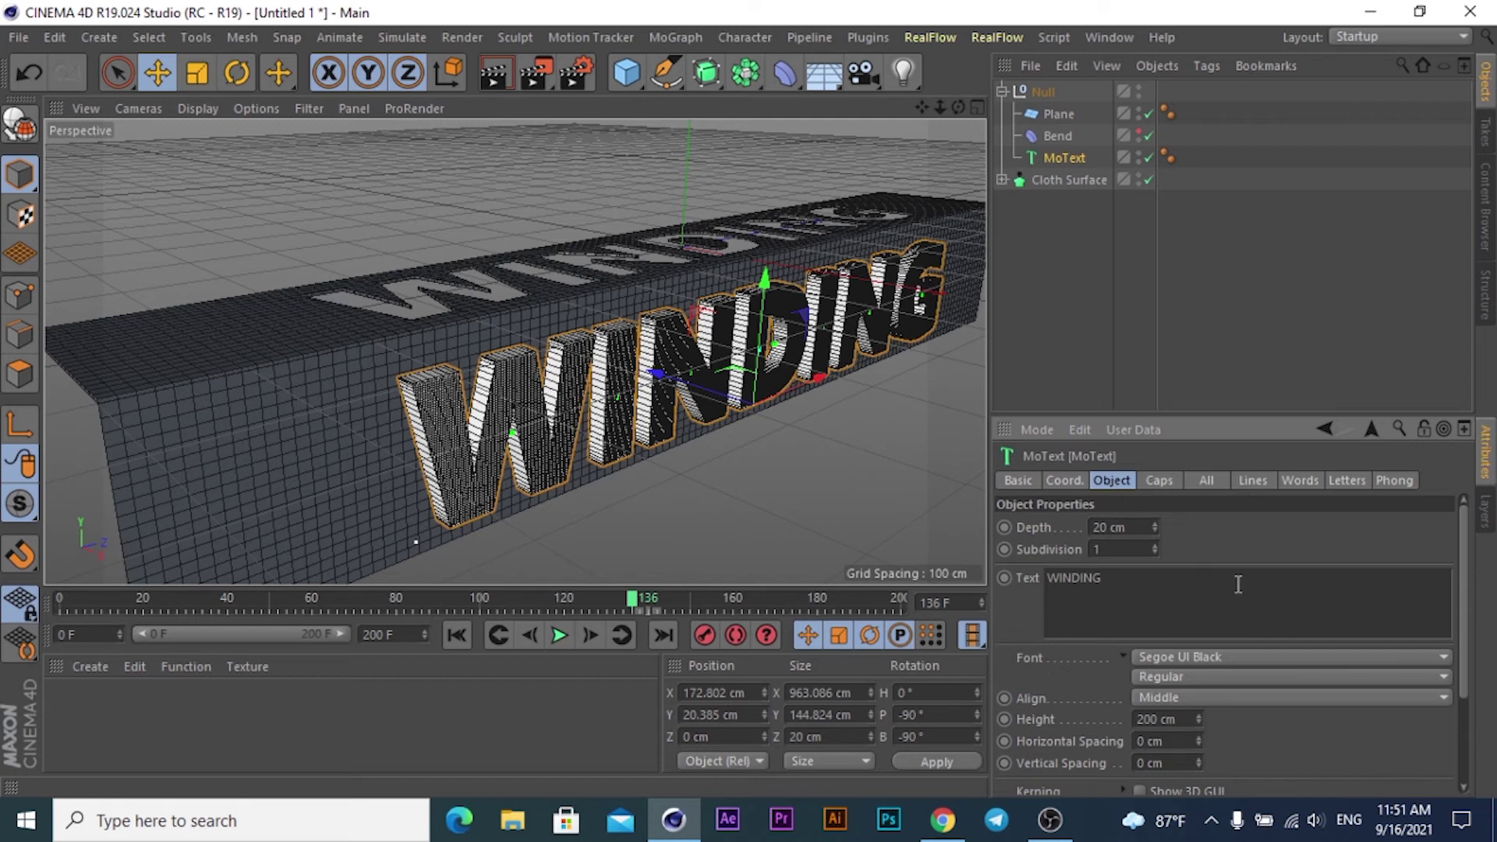
drag(1465, 590, 1464, 747)
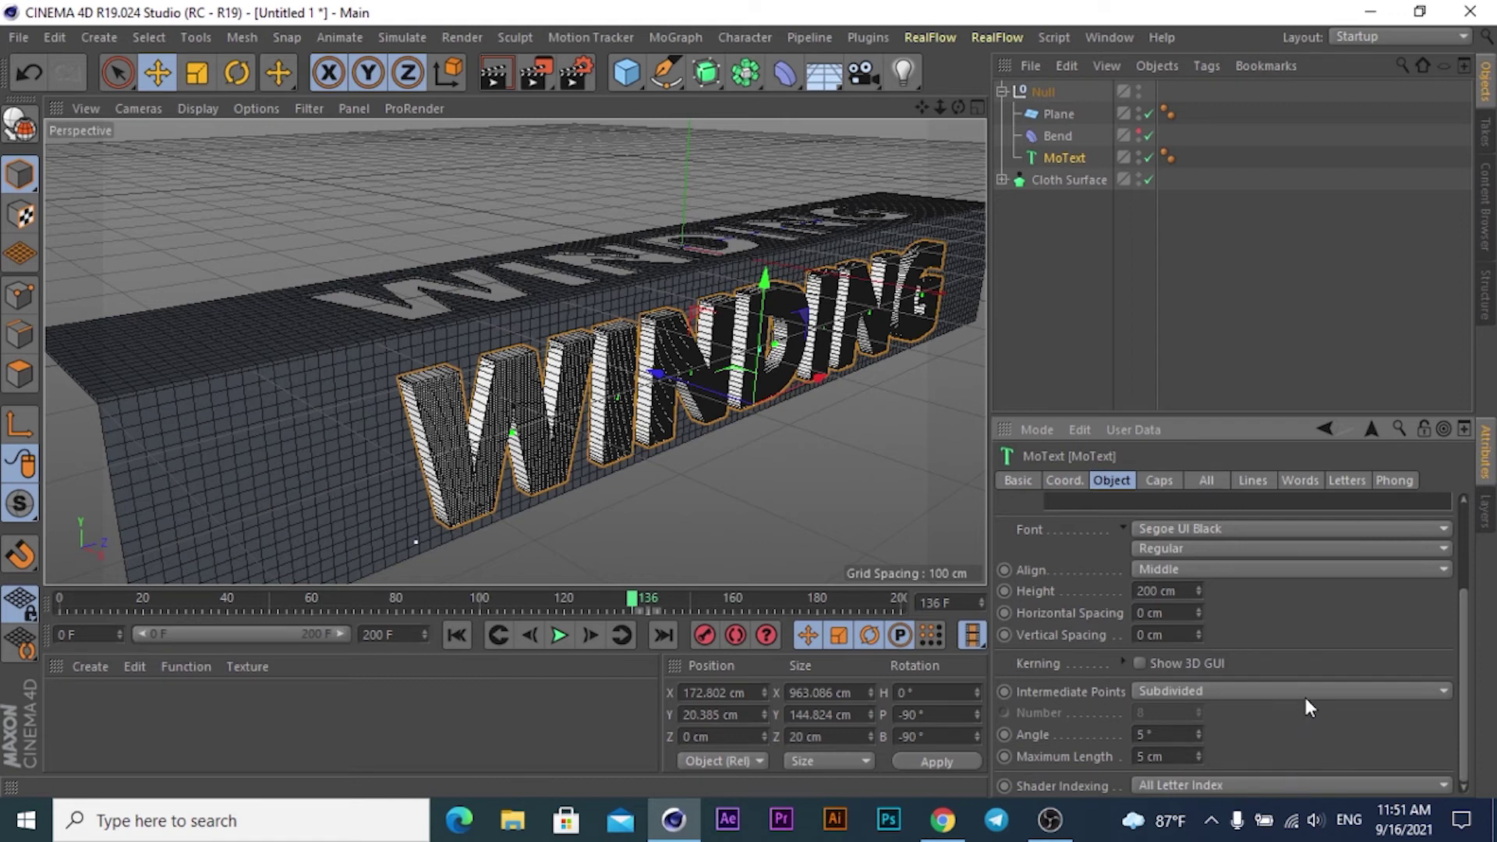
click(1319, 786)
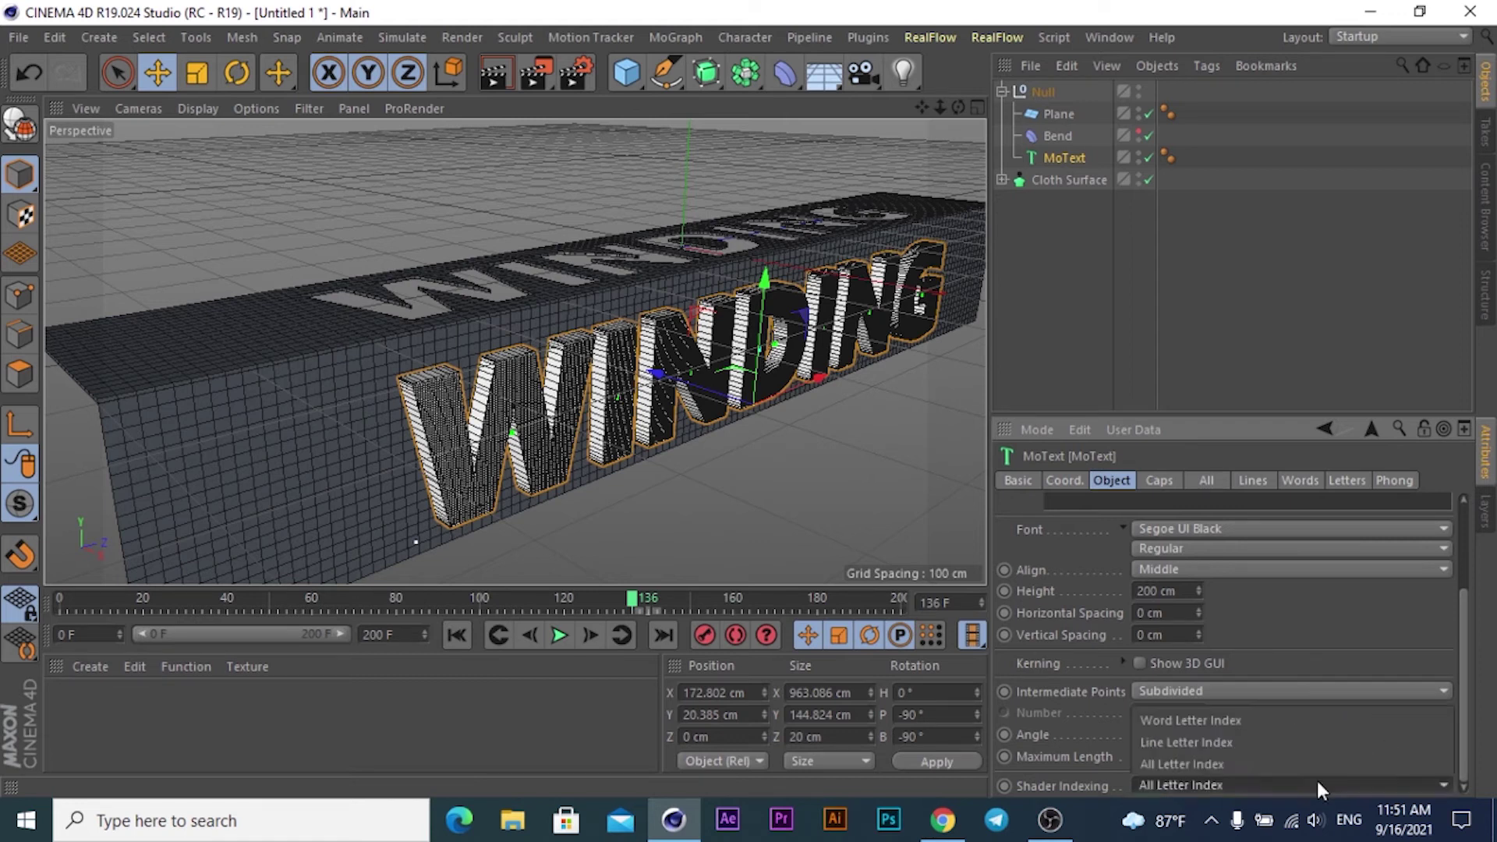
click(1317, 780)
click(1384, 689)
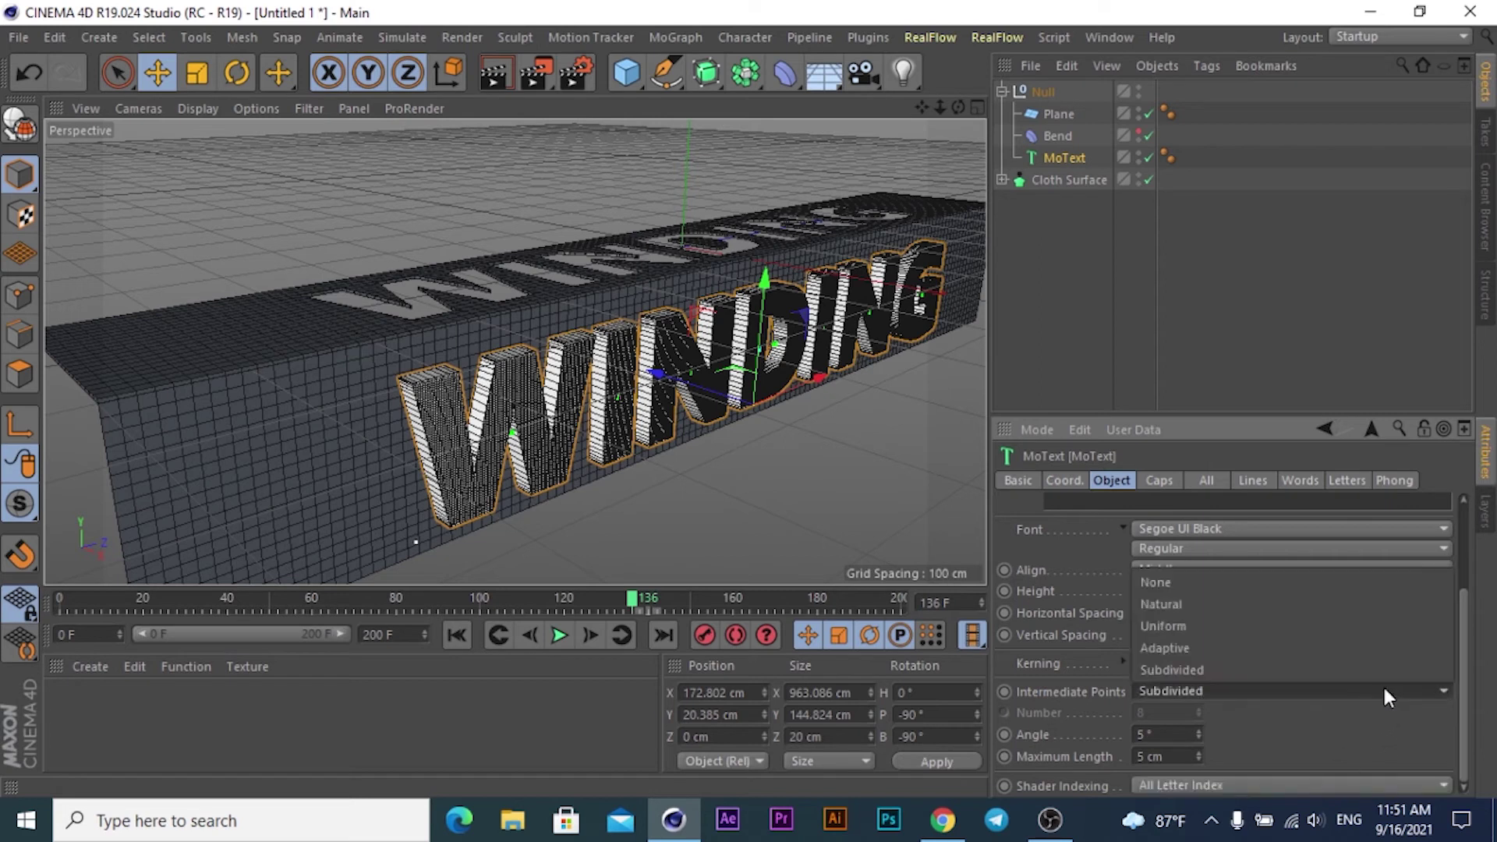
click(1189, 669)
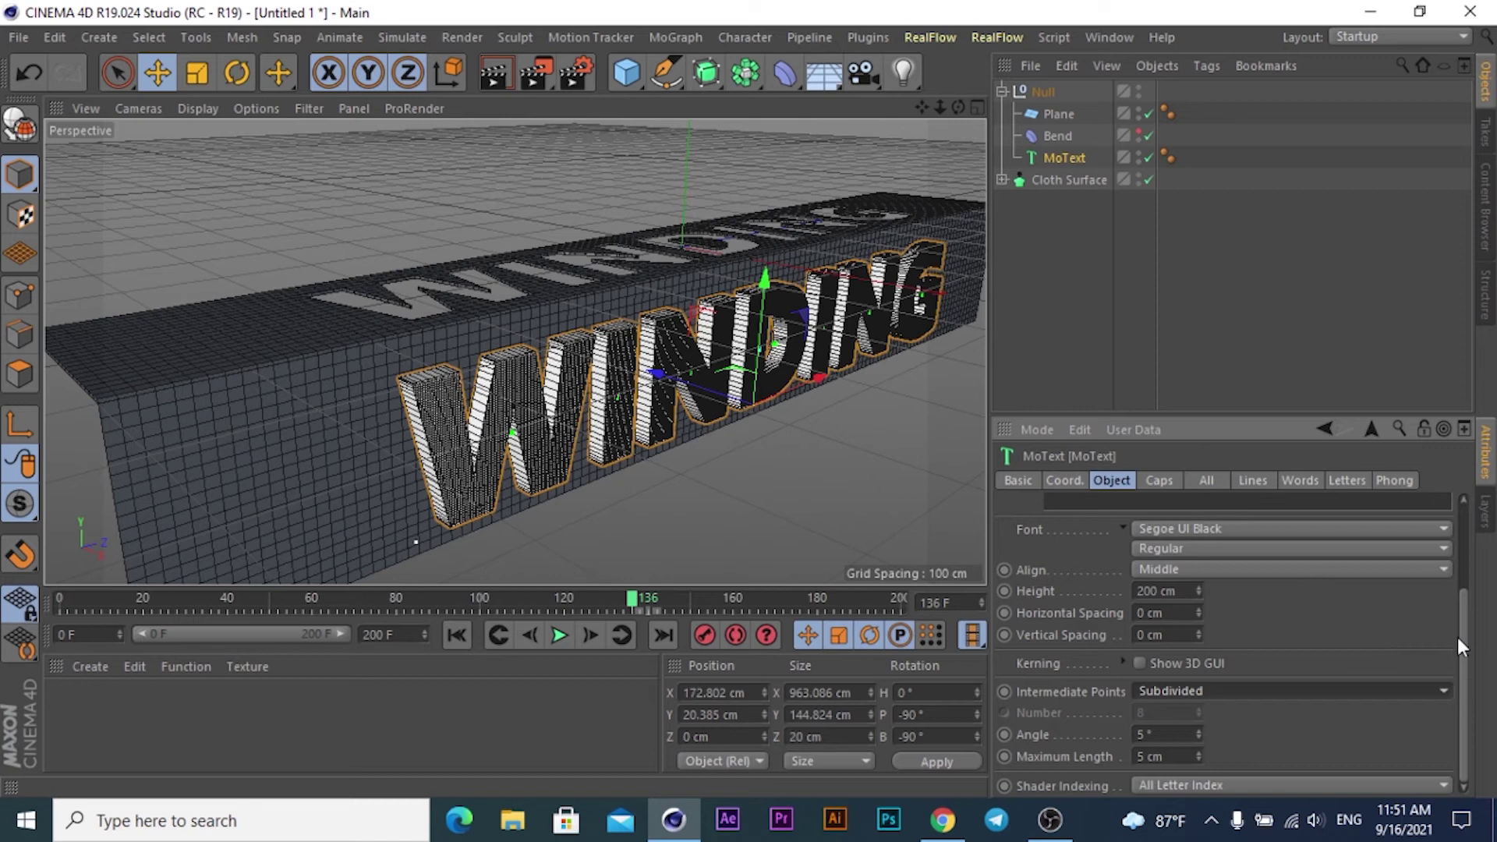
drag(1463, 638, 1462, 508)
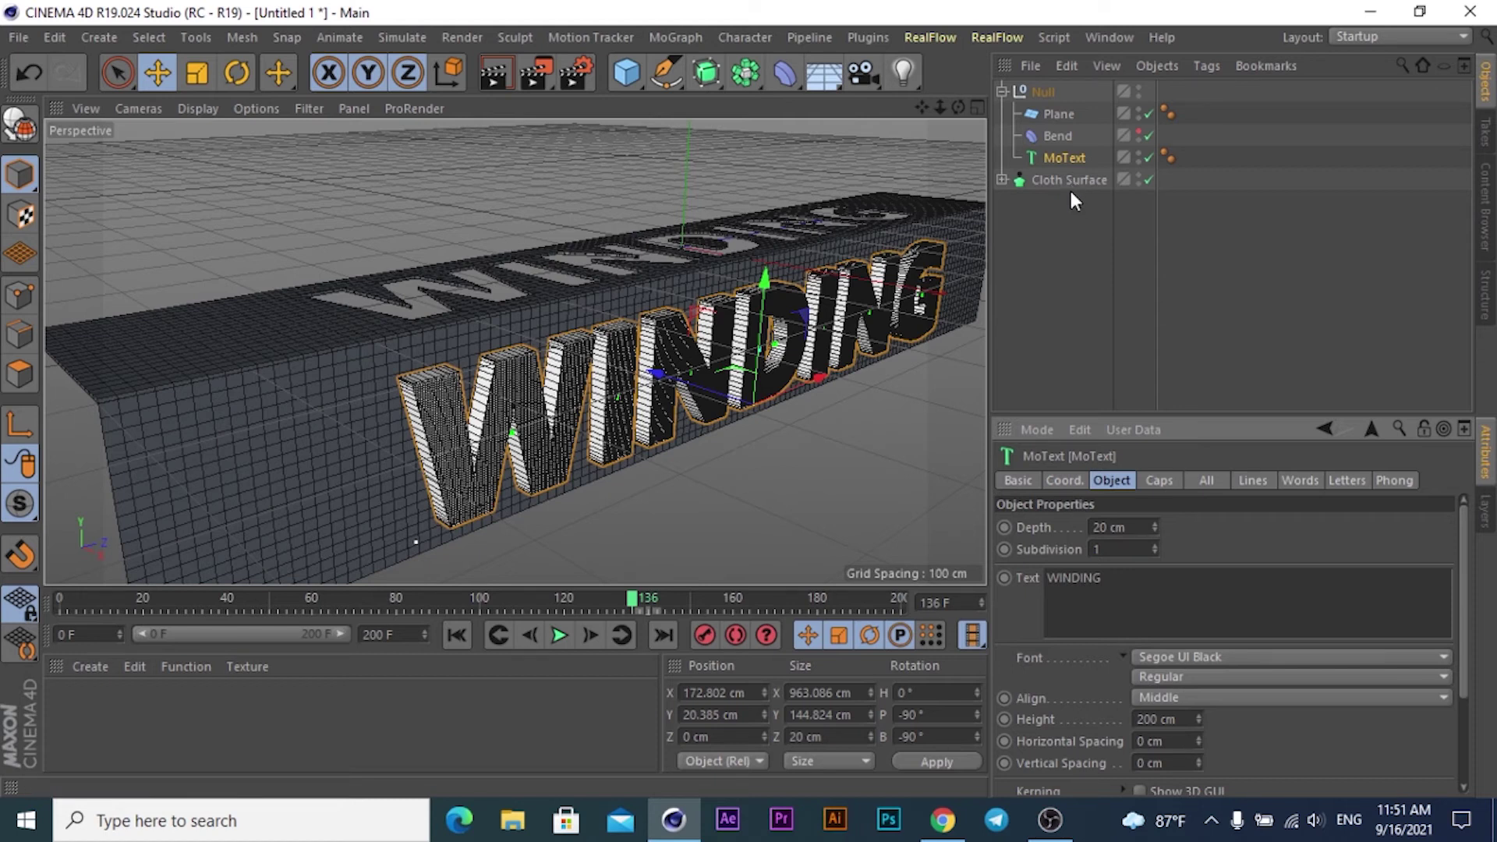
click(1043, 92)
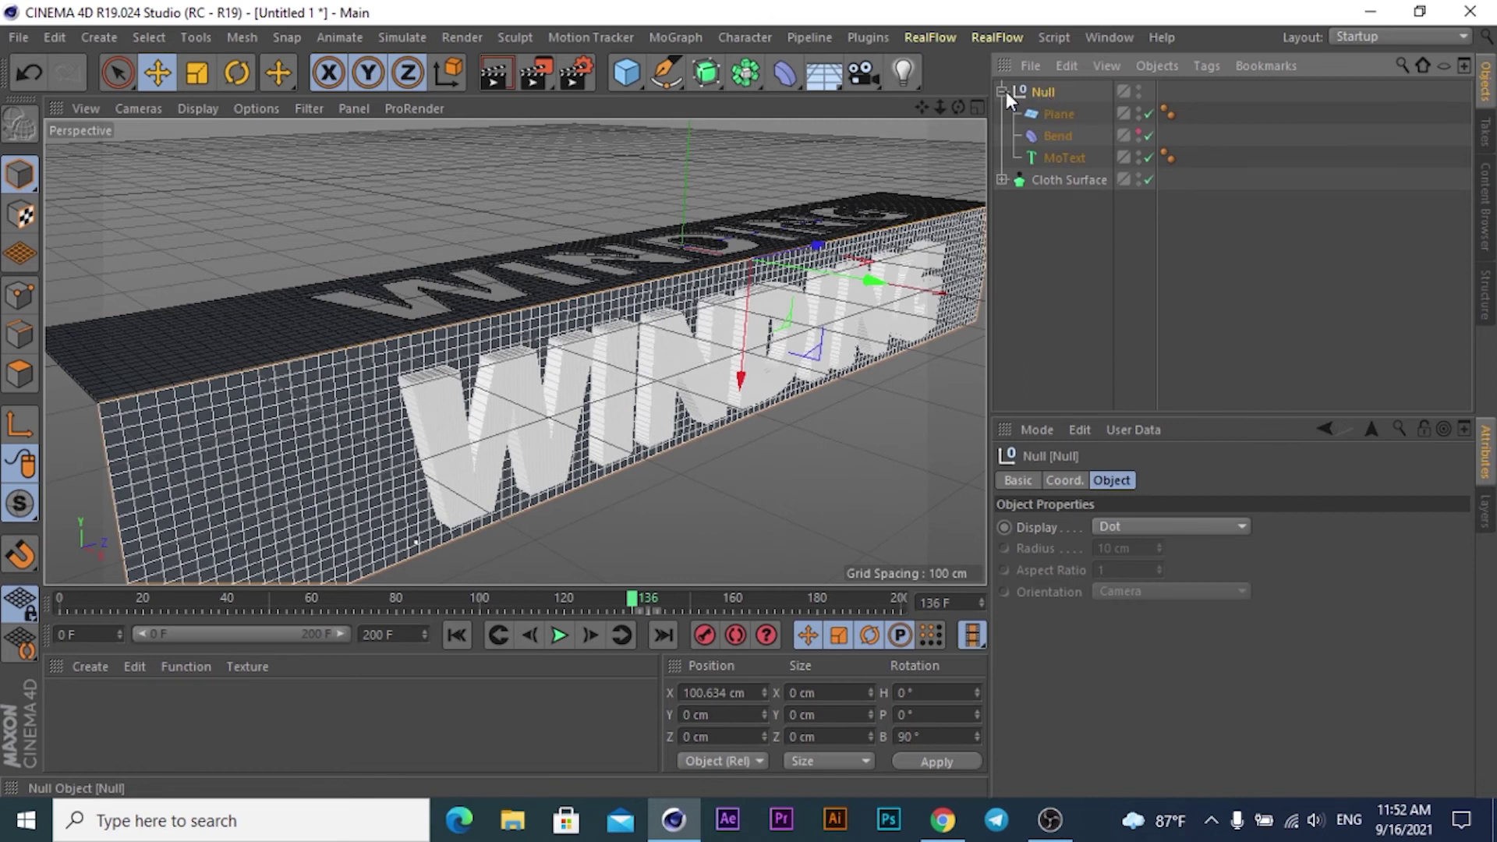
Add Cloth Surface.1 into the Null and nest Plane, Bend and MoText under it
click(397, 37)
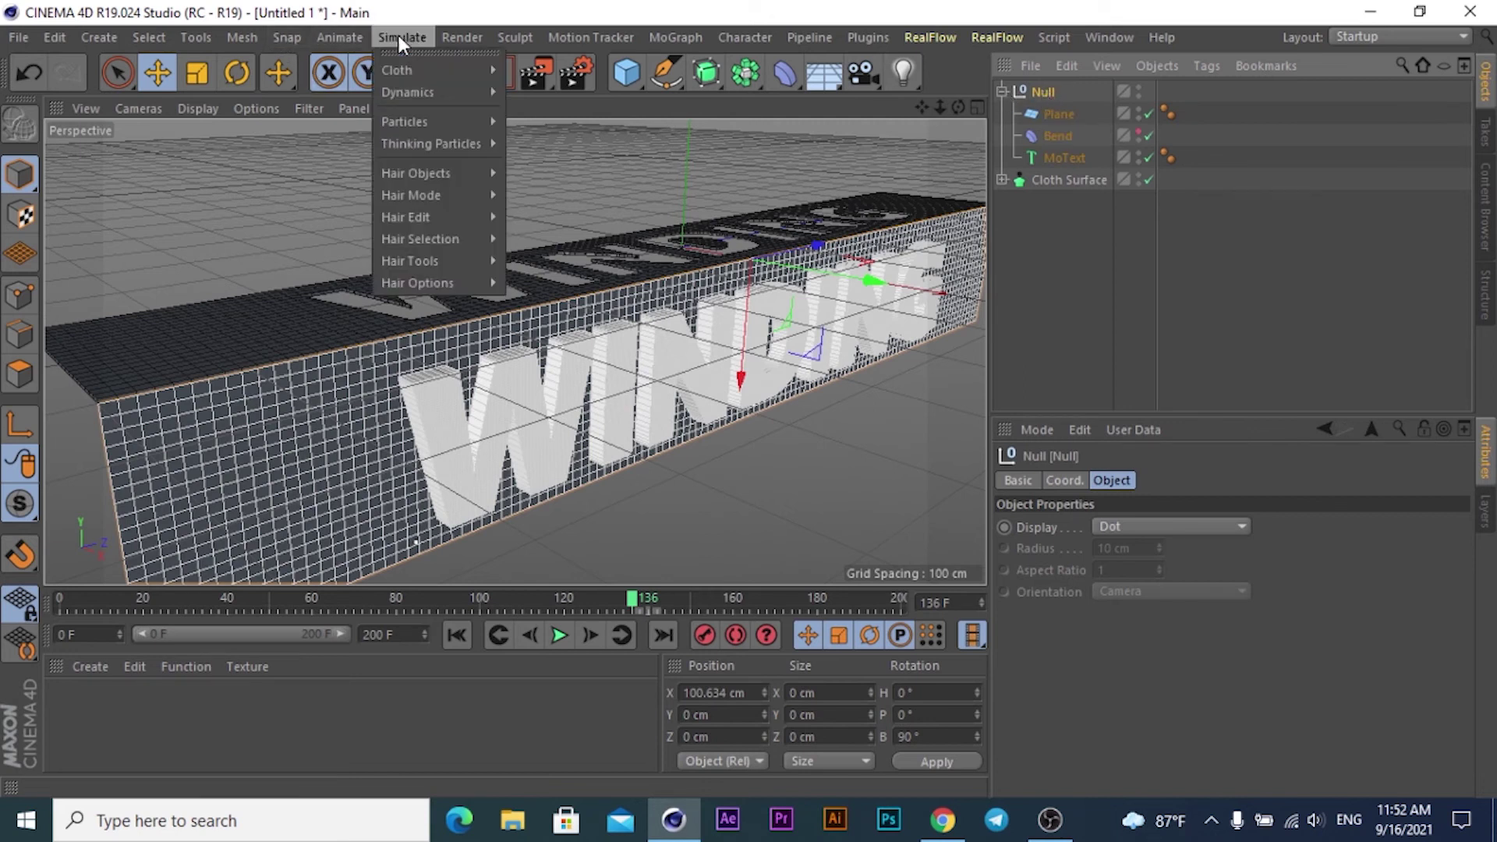
mouse_move(430, 142)
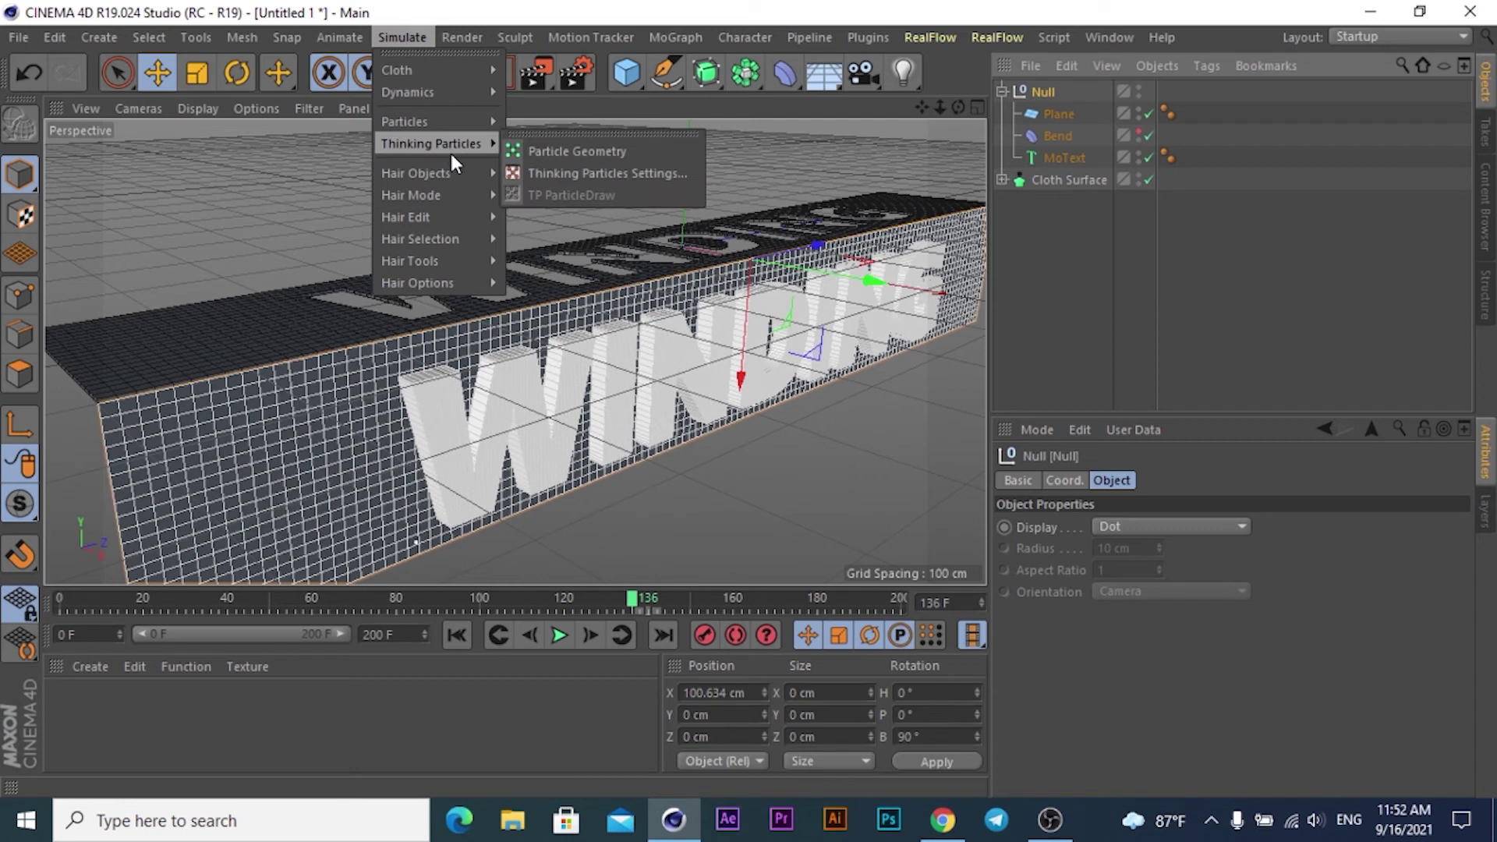
mouse_move(396, 70)
click(546, 74)
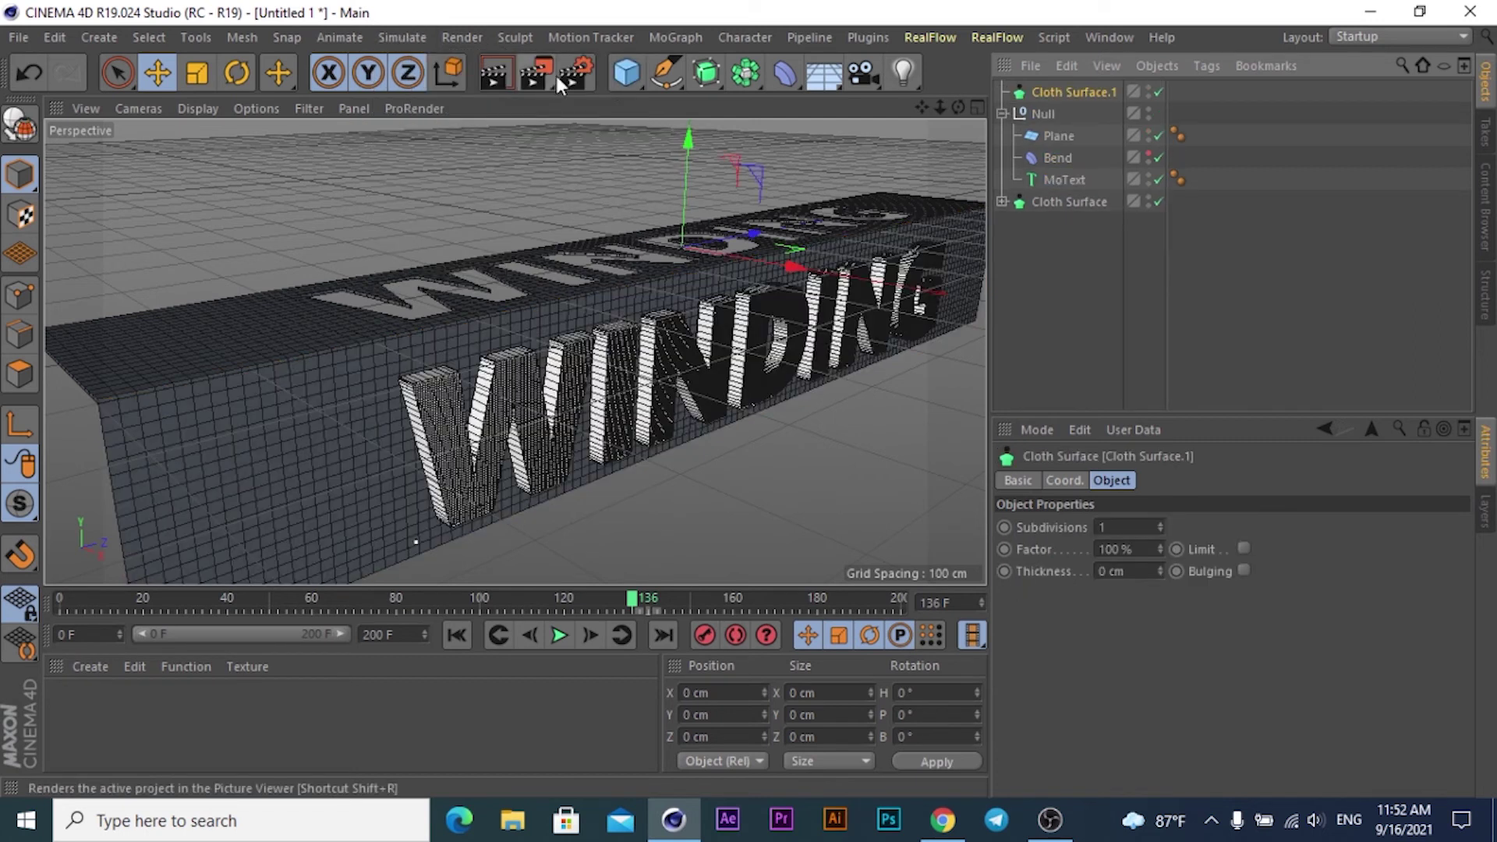
drag(1064, 91, 1062, 123)
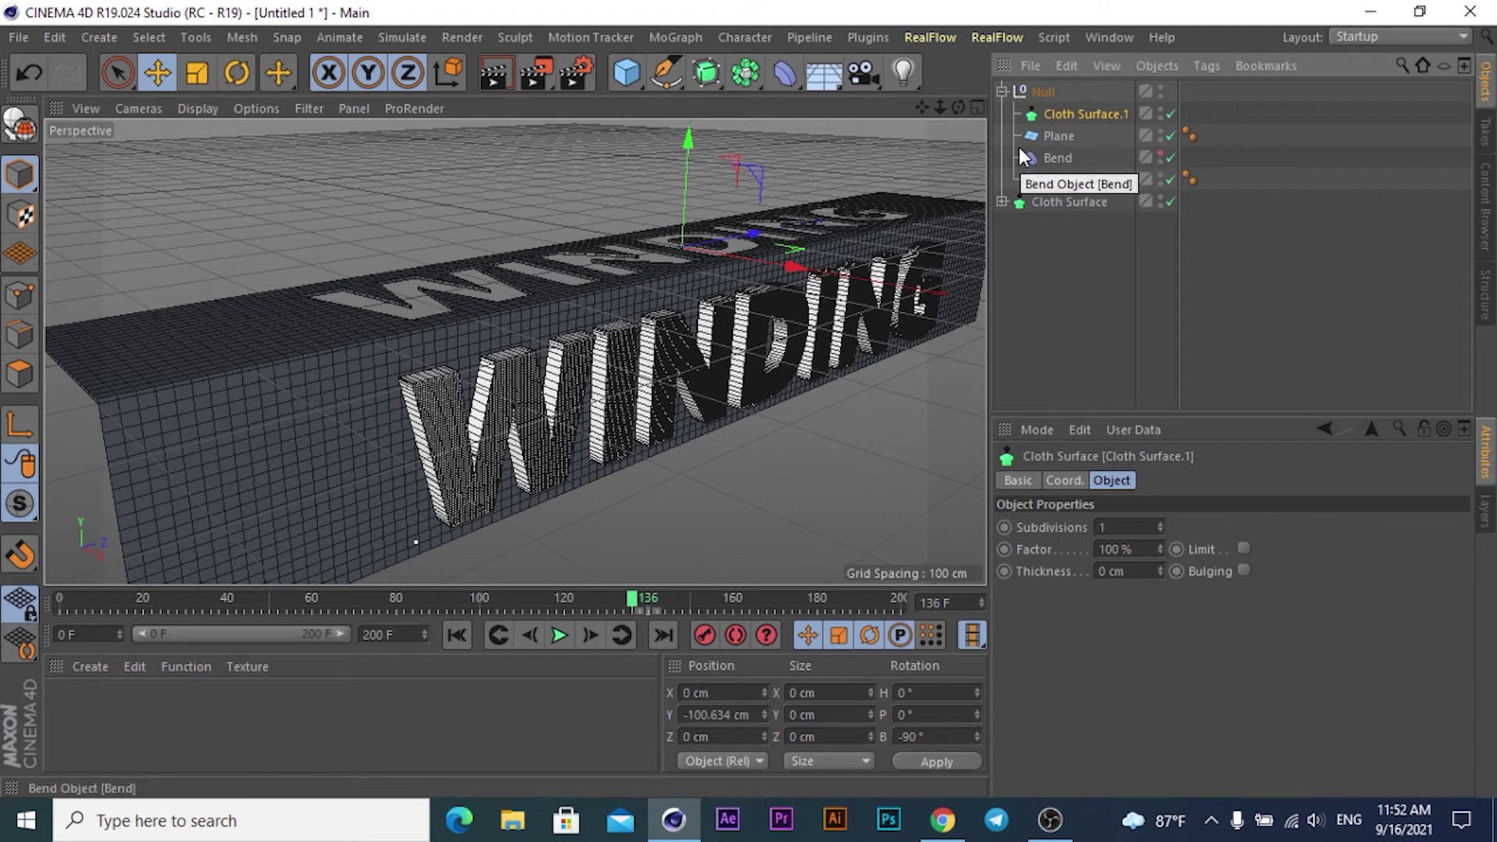
click(1060, 177)
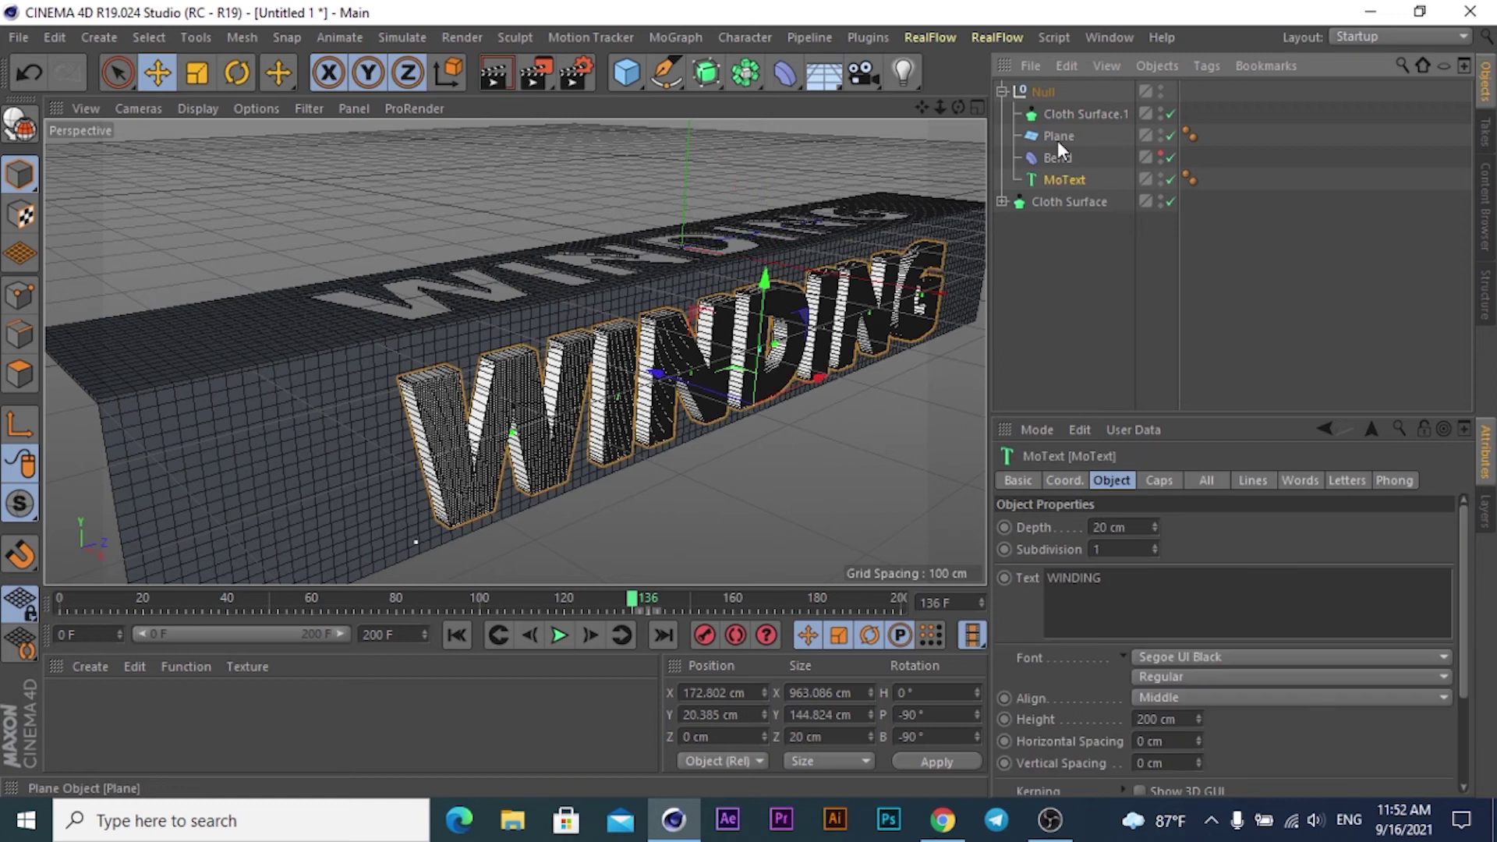
shift+click(1057, 137)
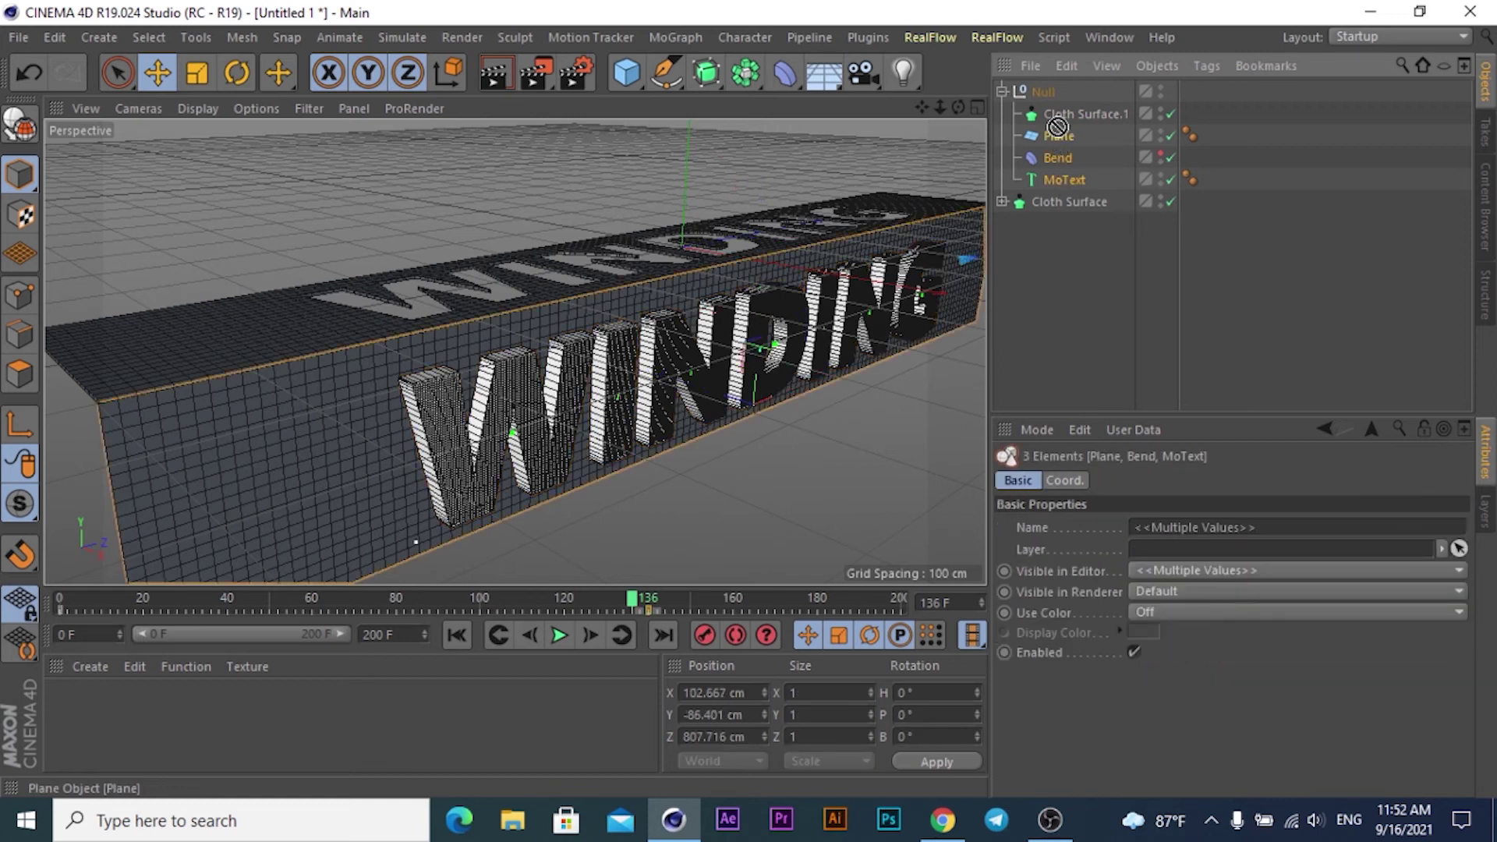
drag(1057, 126, 1065, 113)
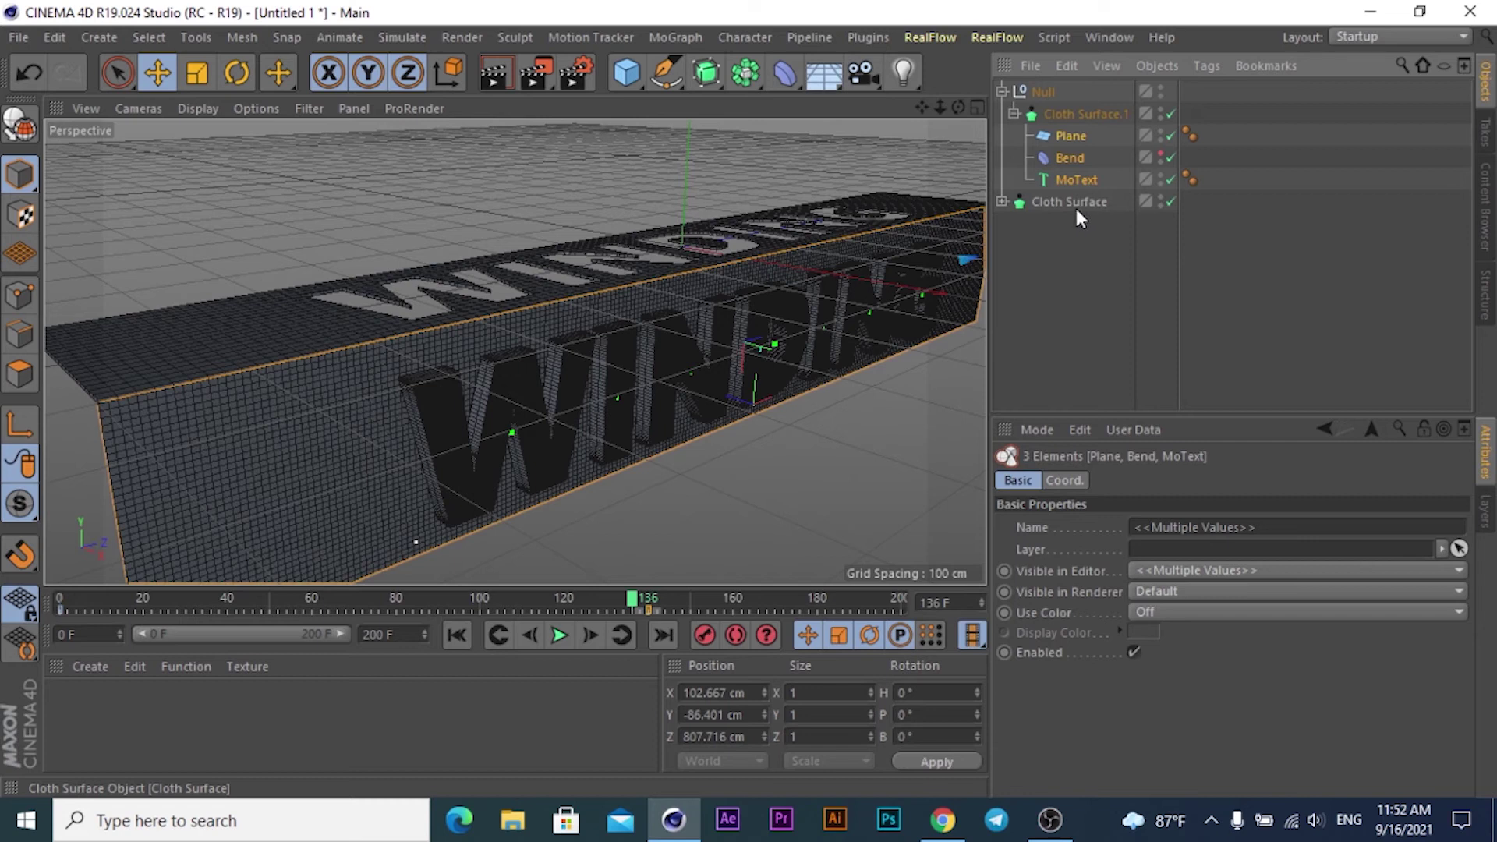
Set Cloth Surface.1 to 0 subdivisions and 3 cm thickness, then inspect the WINDING slab
click(1072, 116)
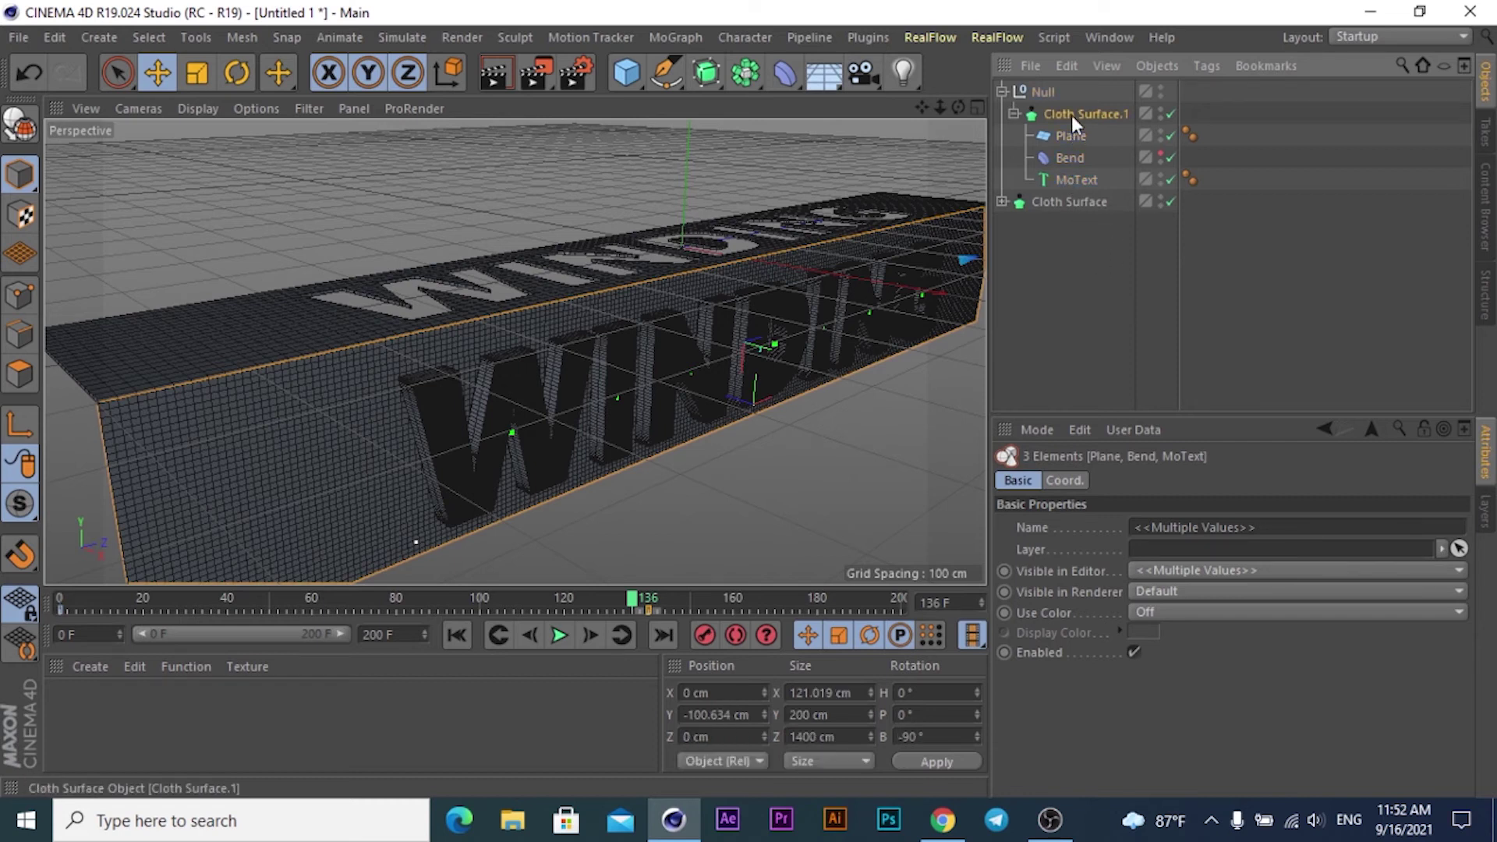
double_click(1115, 528)
text(0)
double_click(1132, 571)
text(3)
key(Return)
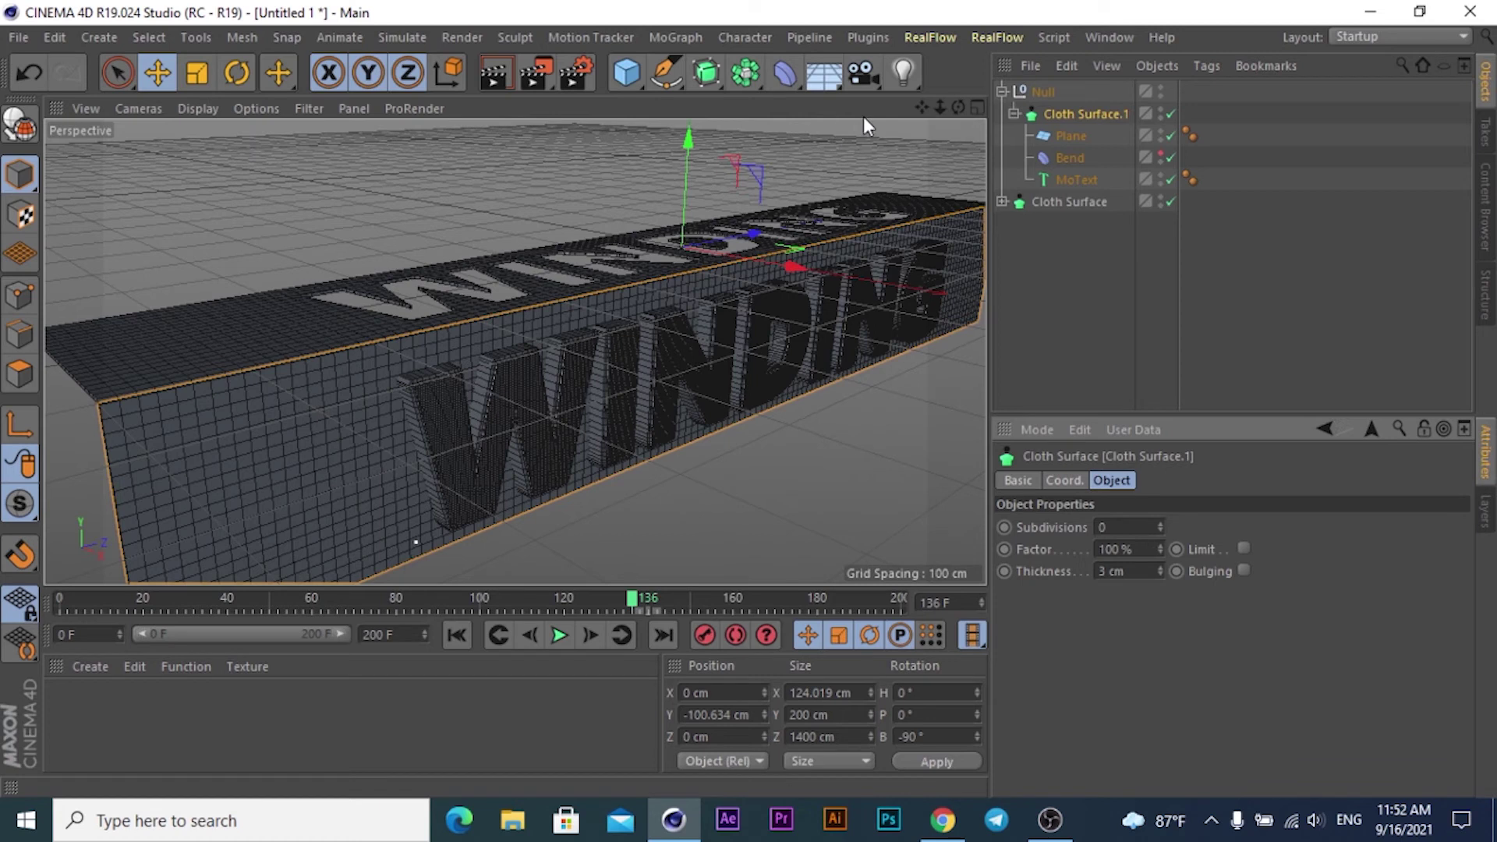
drag(958, 106, 779, 117)
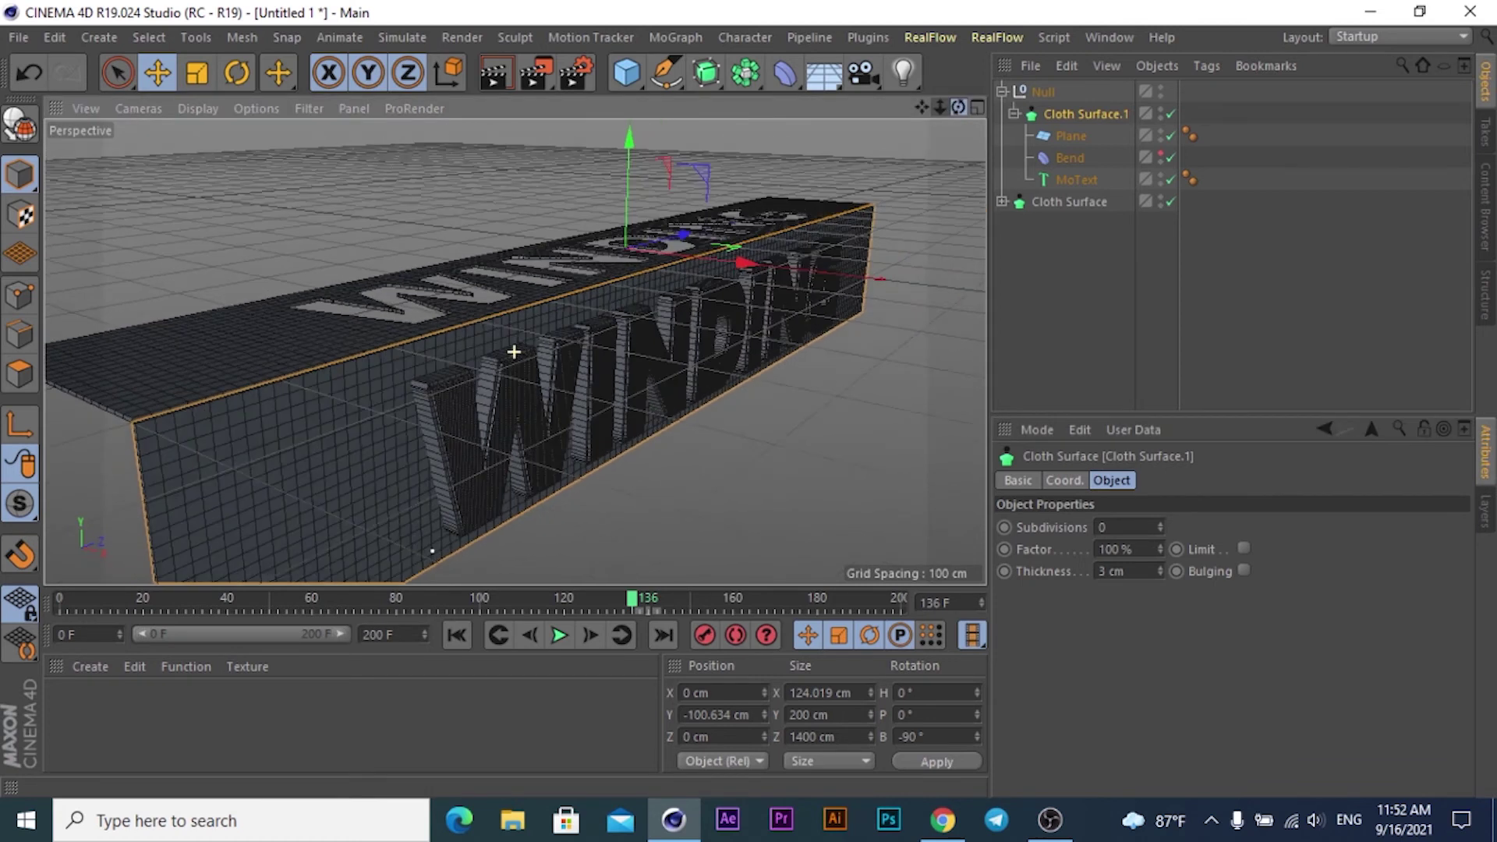
drag(514, 351, 514, 352)
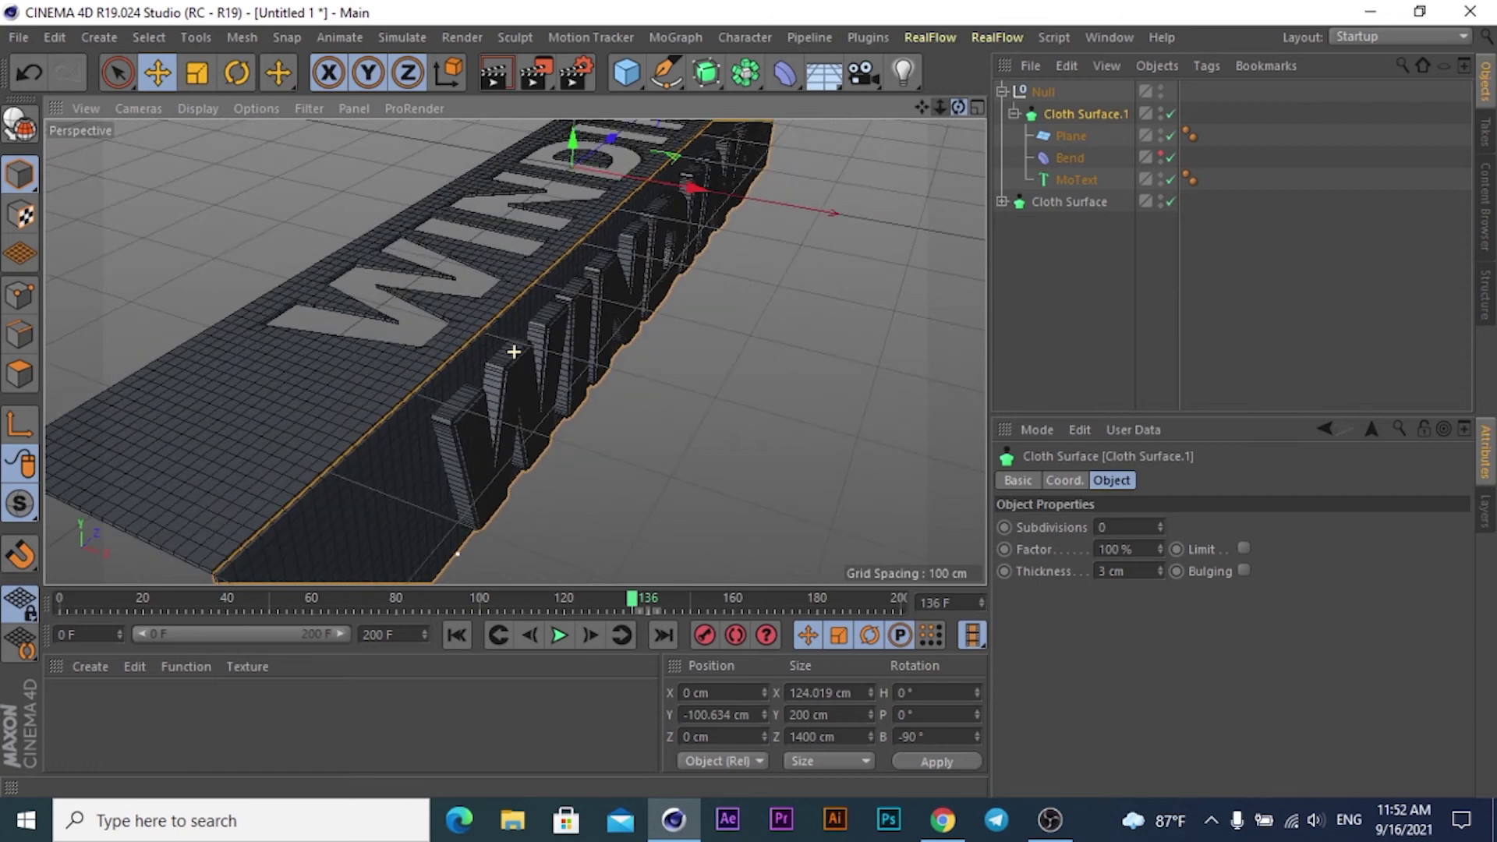
mouse_move(940, 107)
mouse_down()
mouse_move(967, 106)
mouse_move(916, 117)
mouse_move(928, 99)
mouse_up()
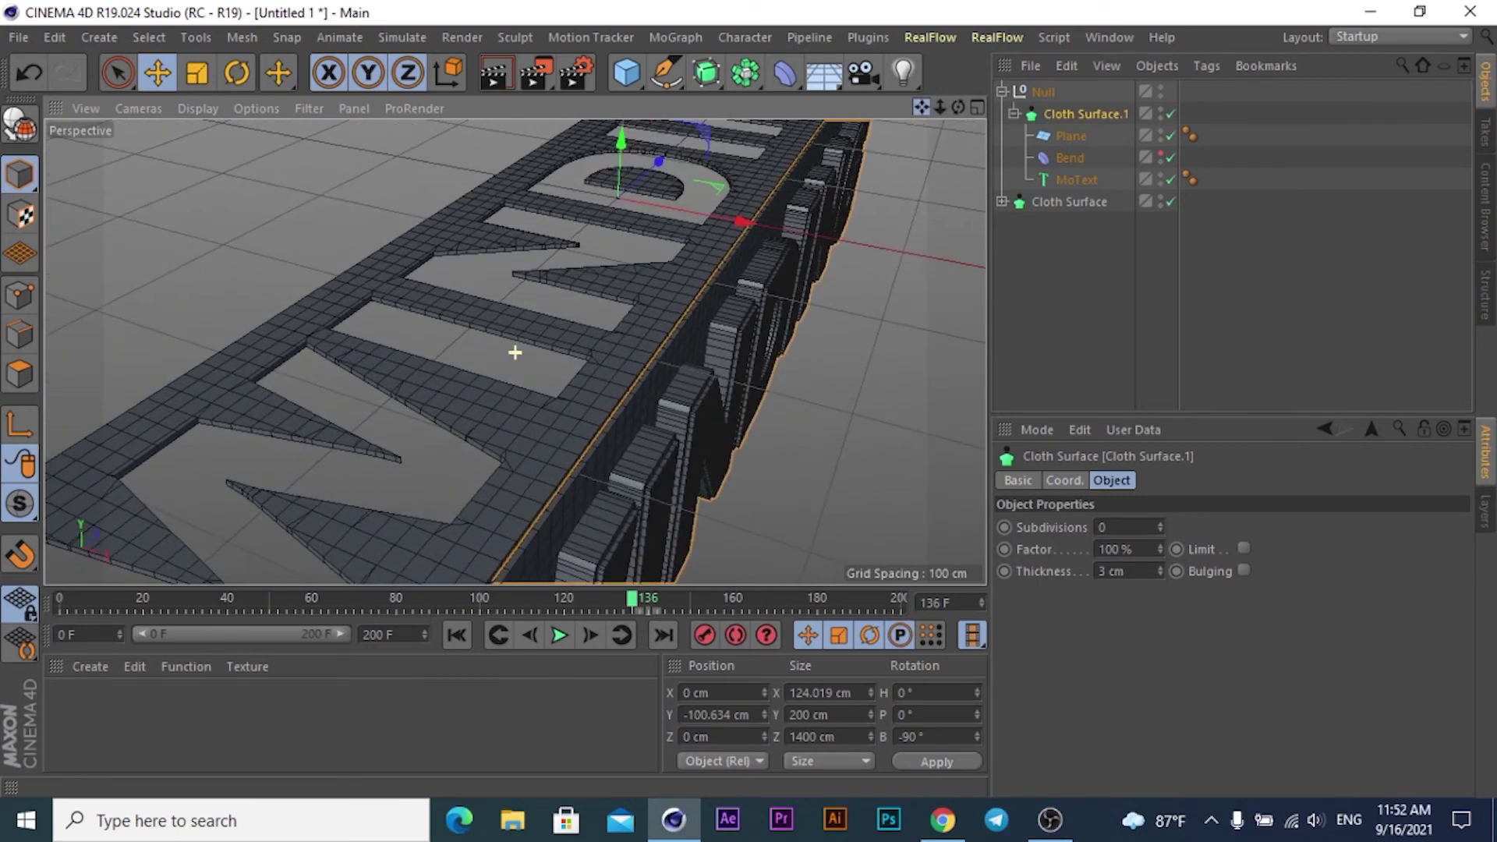
Move the Null group to about X 99.166 cm, Y 2.801 cm and review the slab
click(1044, 90)
click(1002, 91)
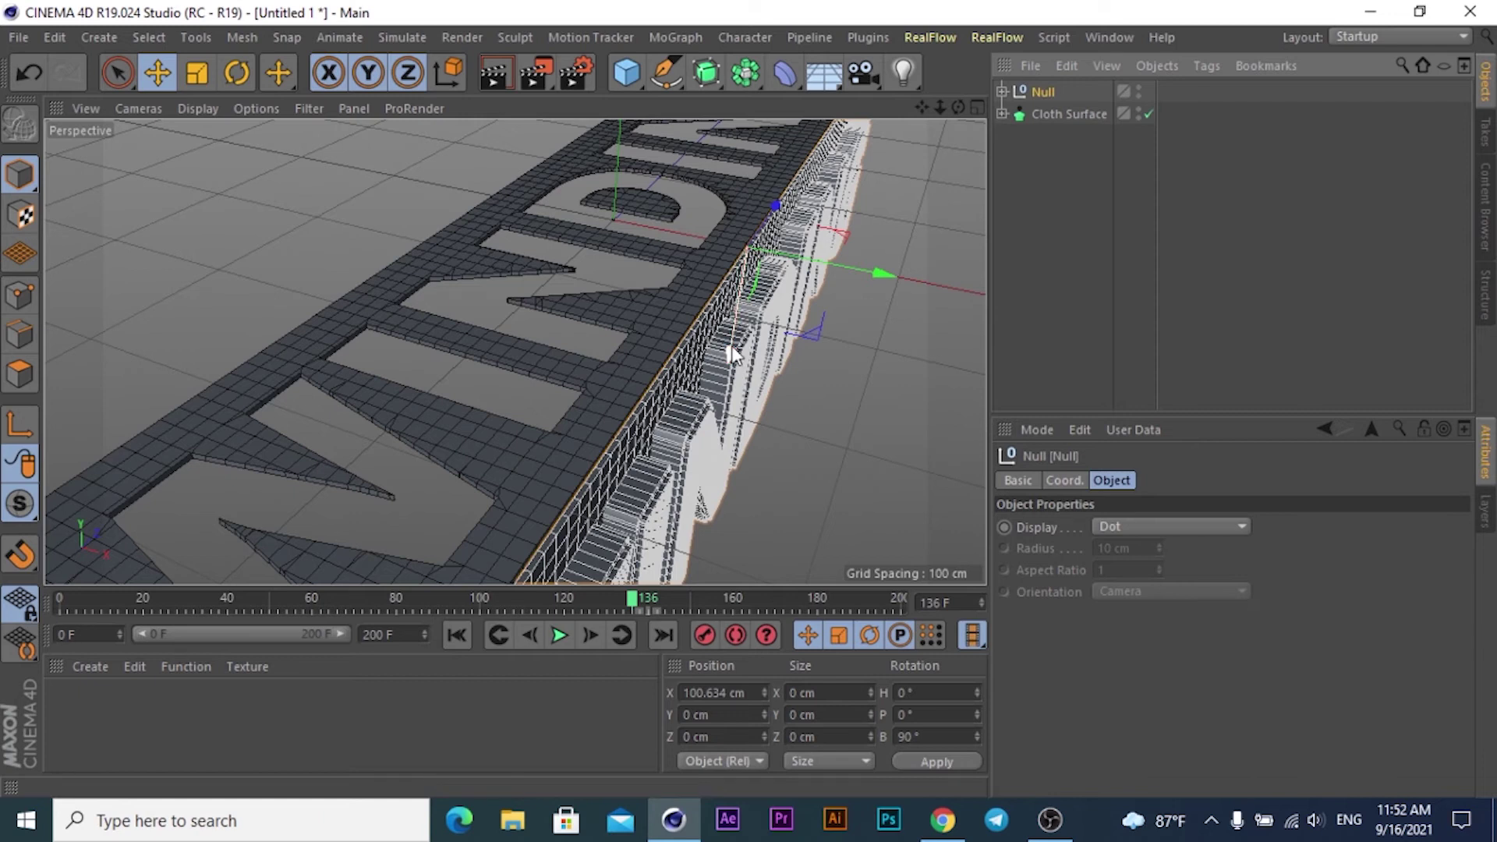
drag(733, 355, 734, 348)
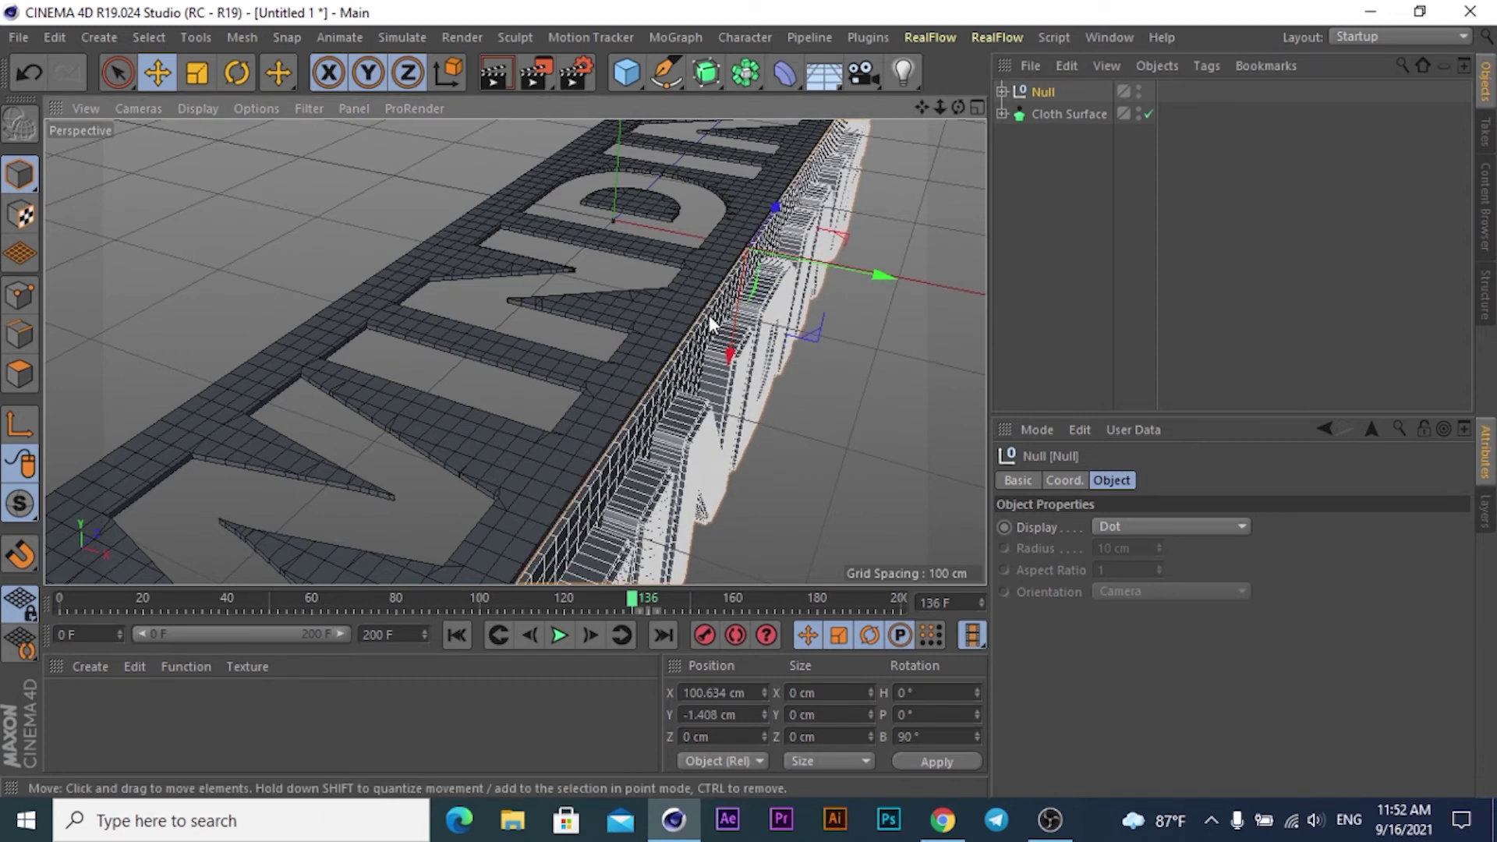
scroll(727, 279, up, 2)
scroll(727, 279, up, 3)
scroll(729, 278, up, 2)
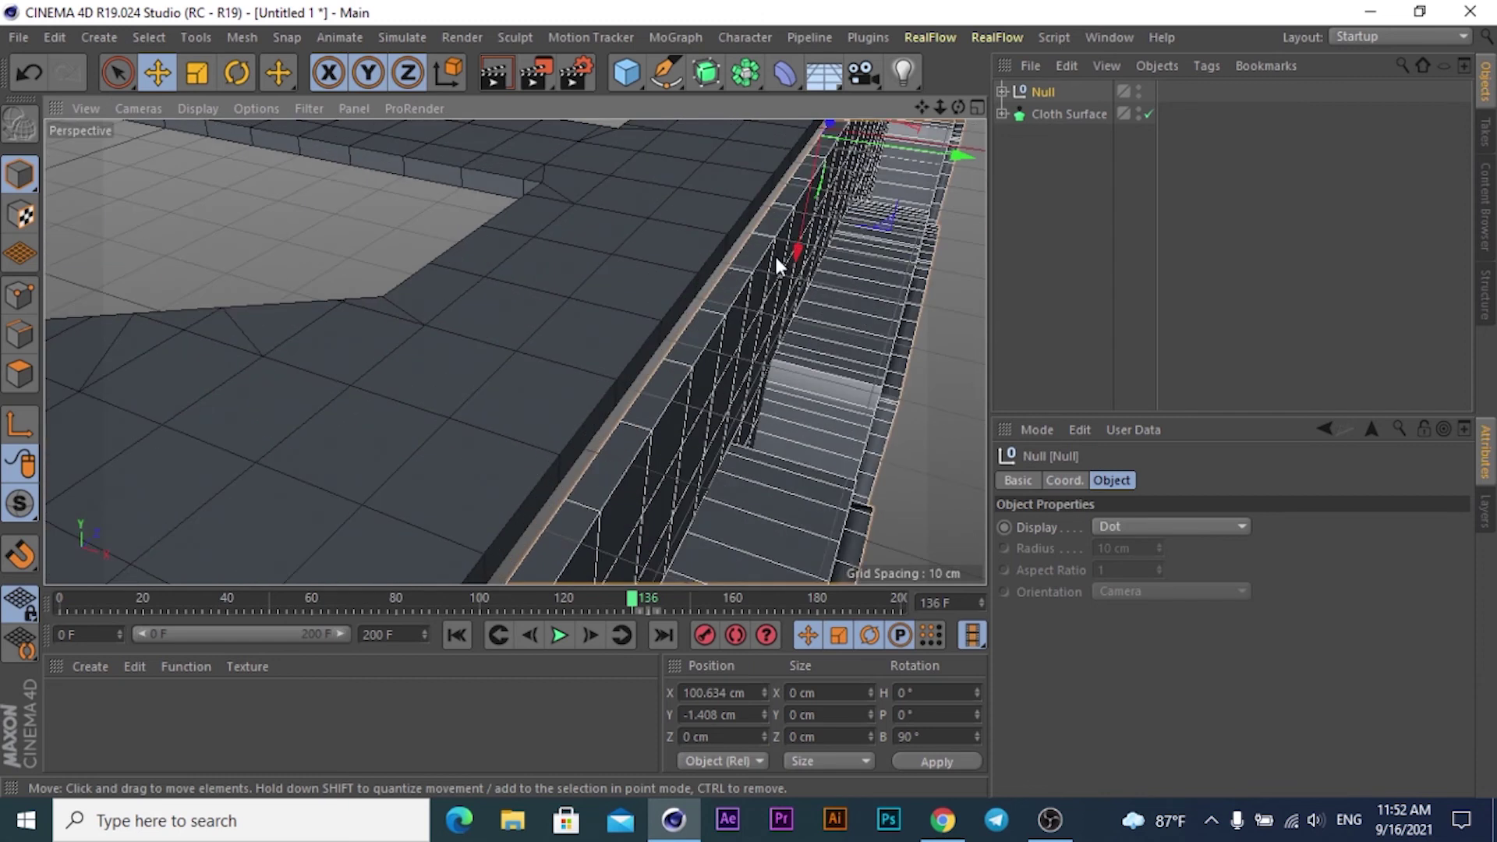
drag(955, 153, 944, 157)
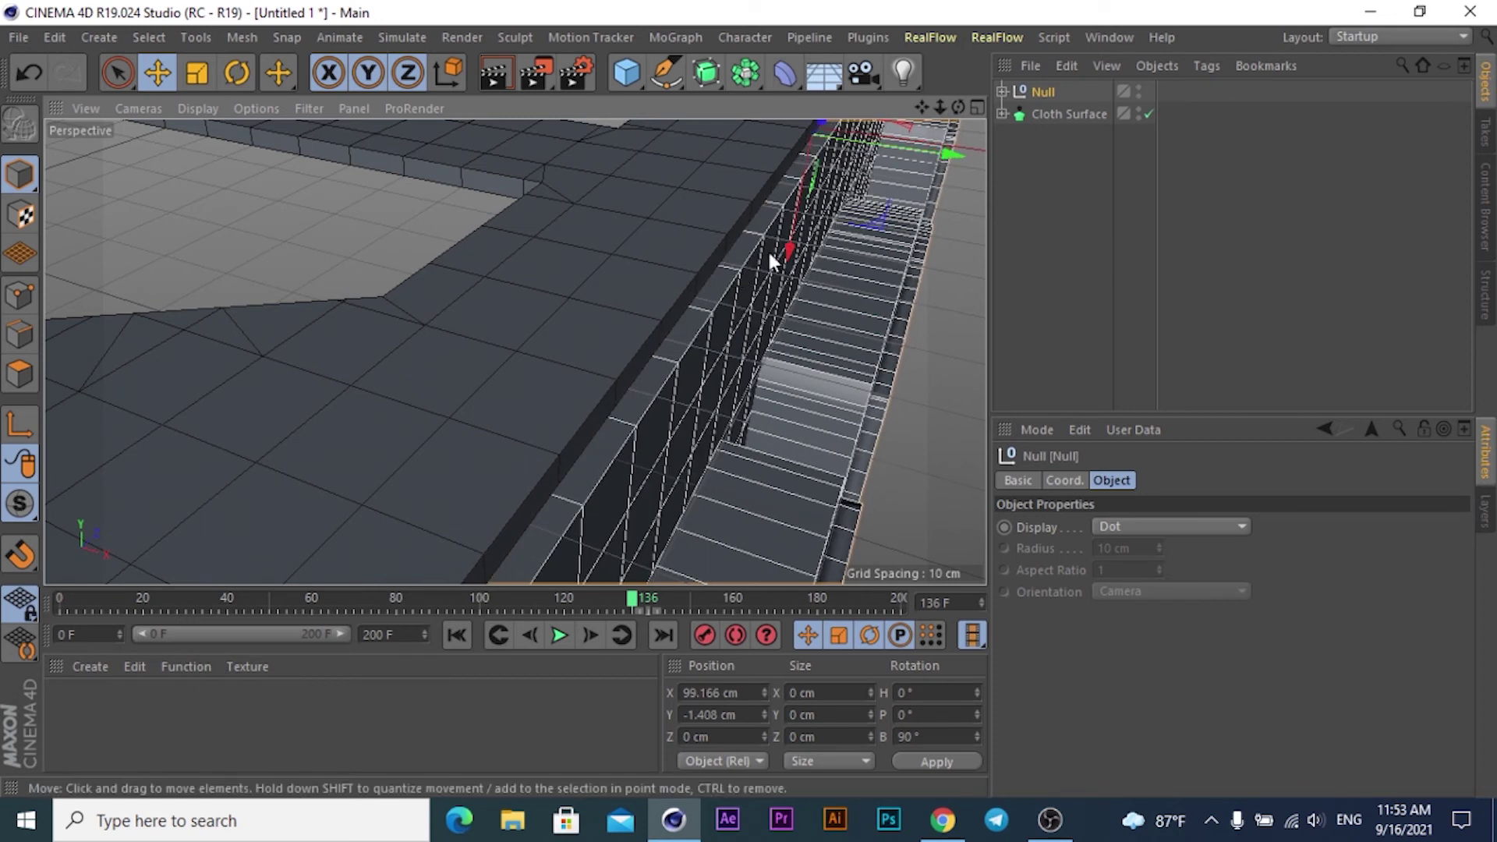
drag(788, 247, 788, 227)
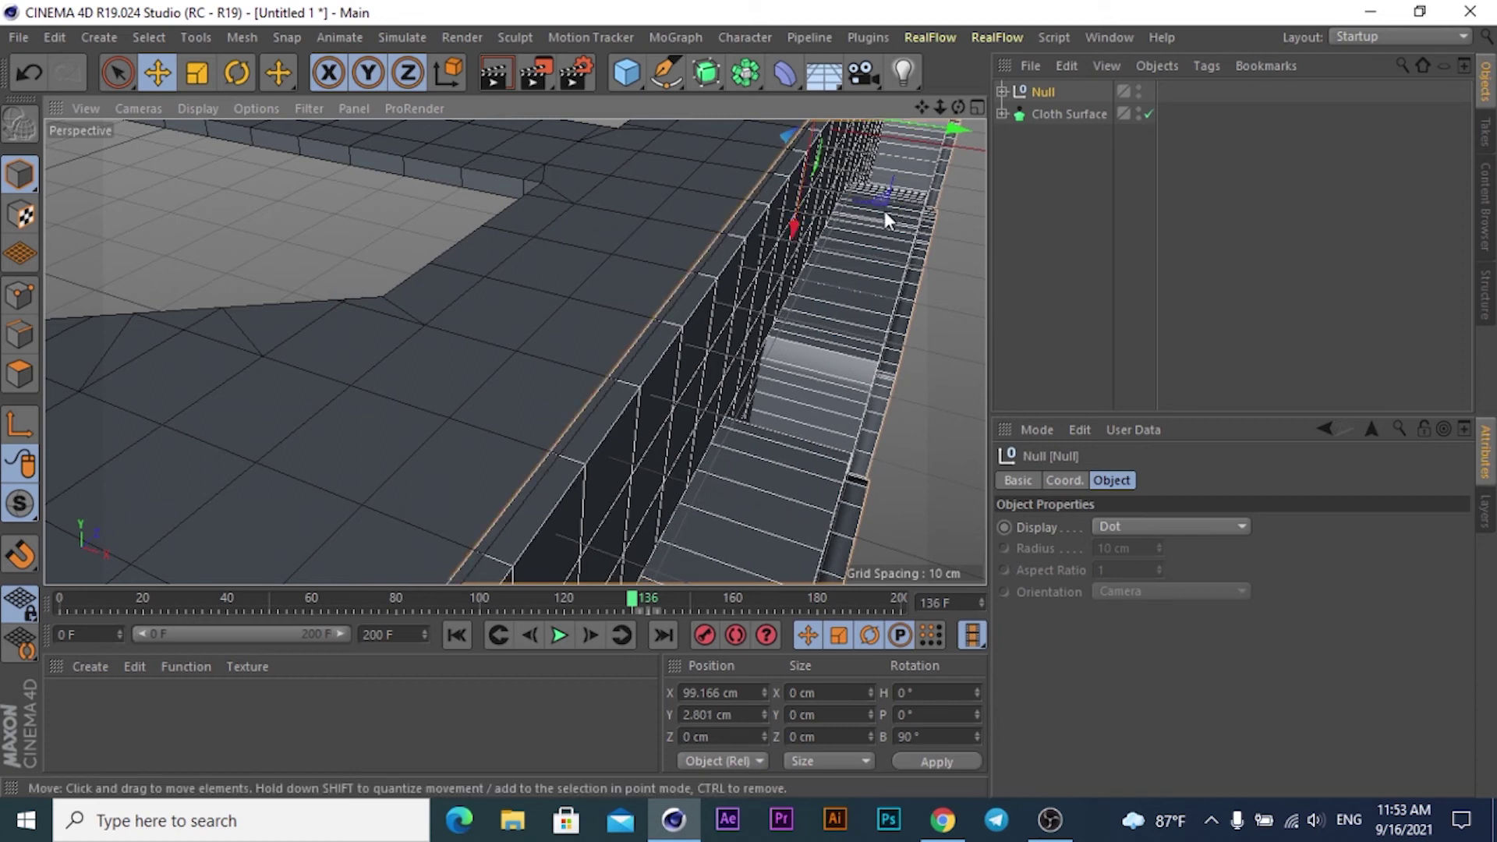
mouse_move(942, 106)
mouse_down()
mouse_move(950, 97)
mouse_move(897, 109)
mouse_up()
drag(514, 352, 514, 352)
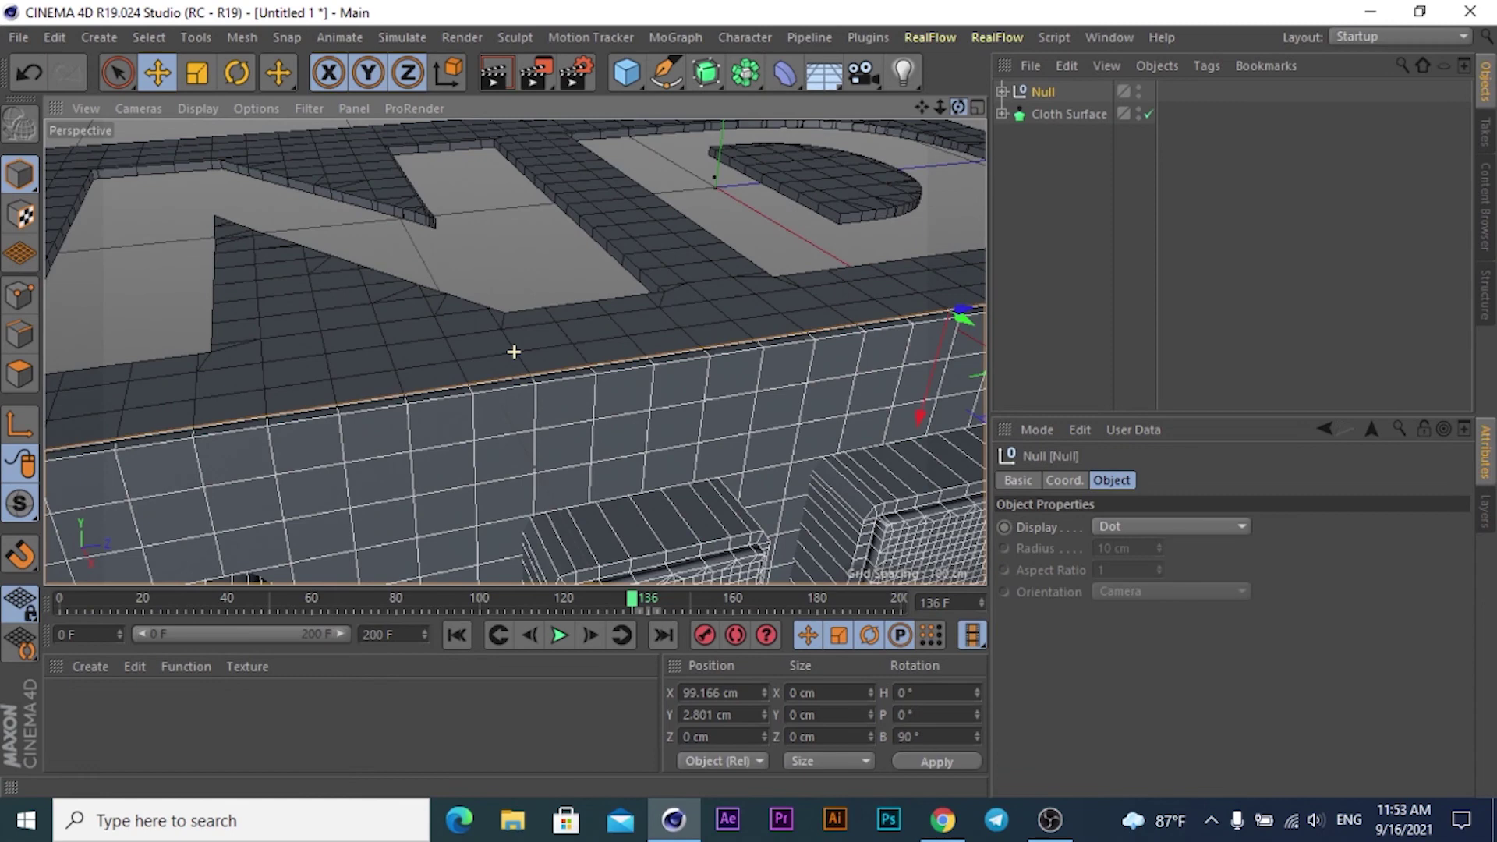
mouse_move(961, 105)
mouse_down()
mouse_move(939, 87)
mouse_move(945, 106)
mouse_move(921, 107)
mouse_move(957, 105)
mouse_move(931, 102)
mouse_up()
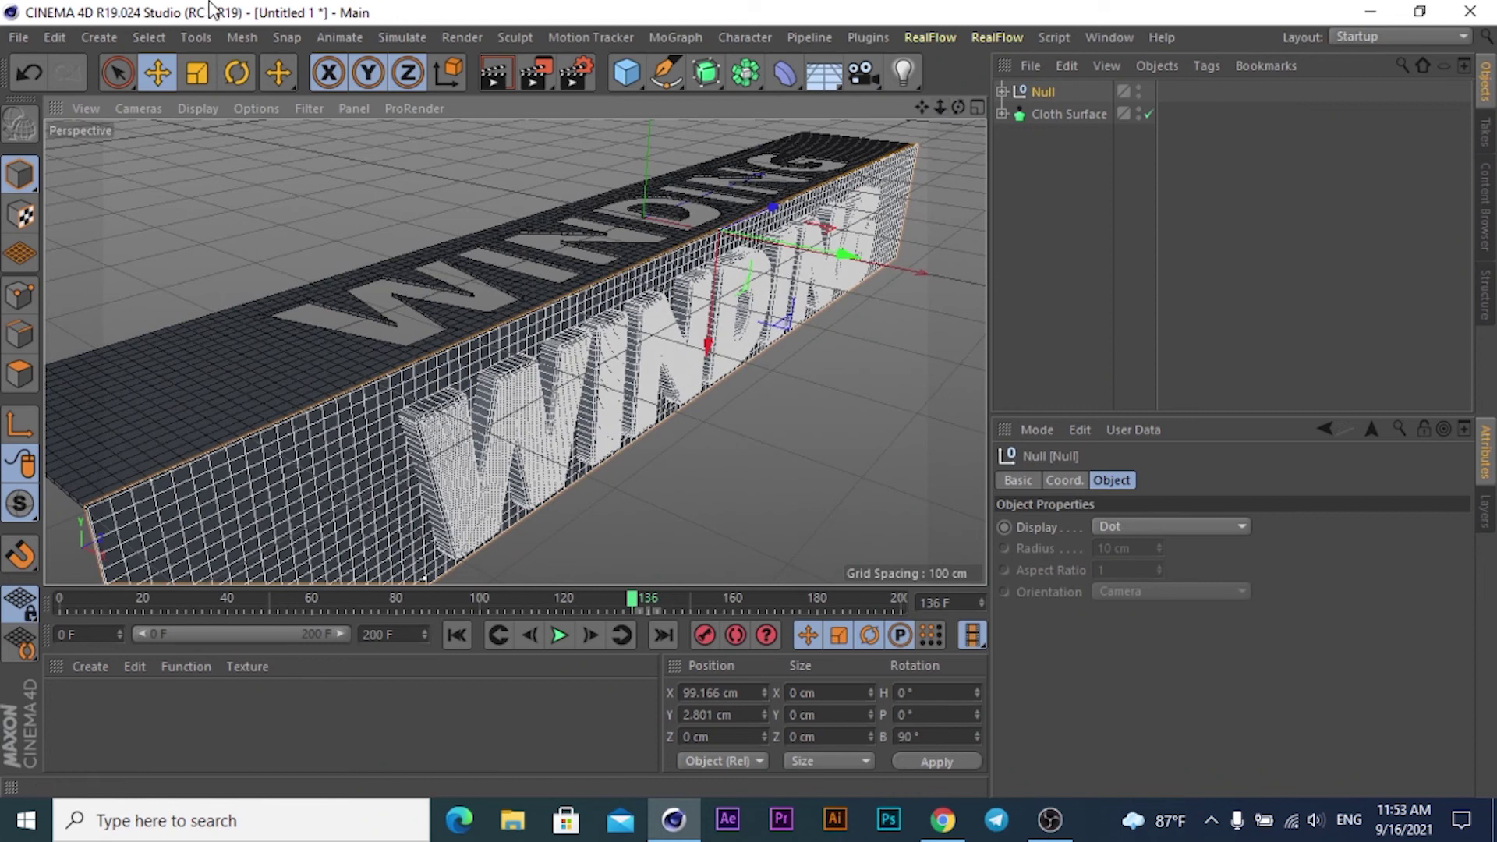
Switch the viewport to Gouraud Shading and zoom in and out over the WINDING text
click(197, 107)
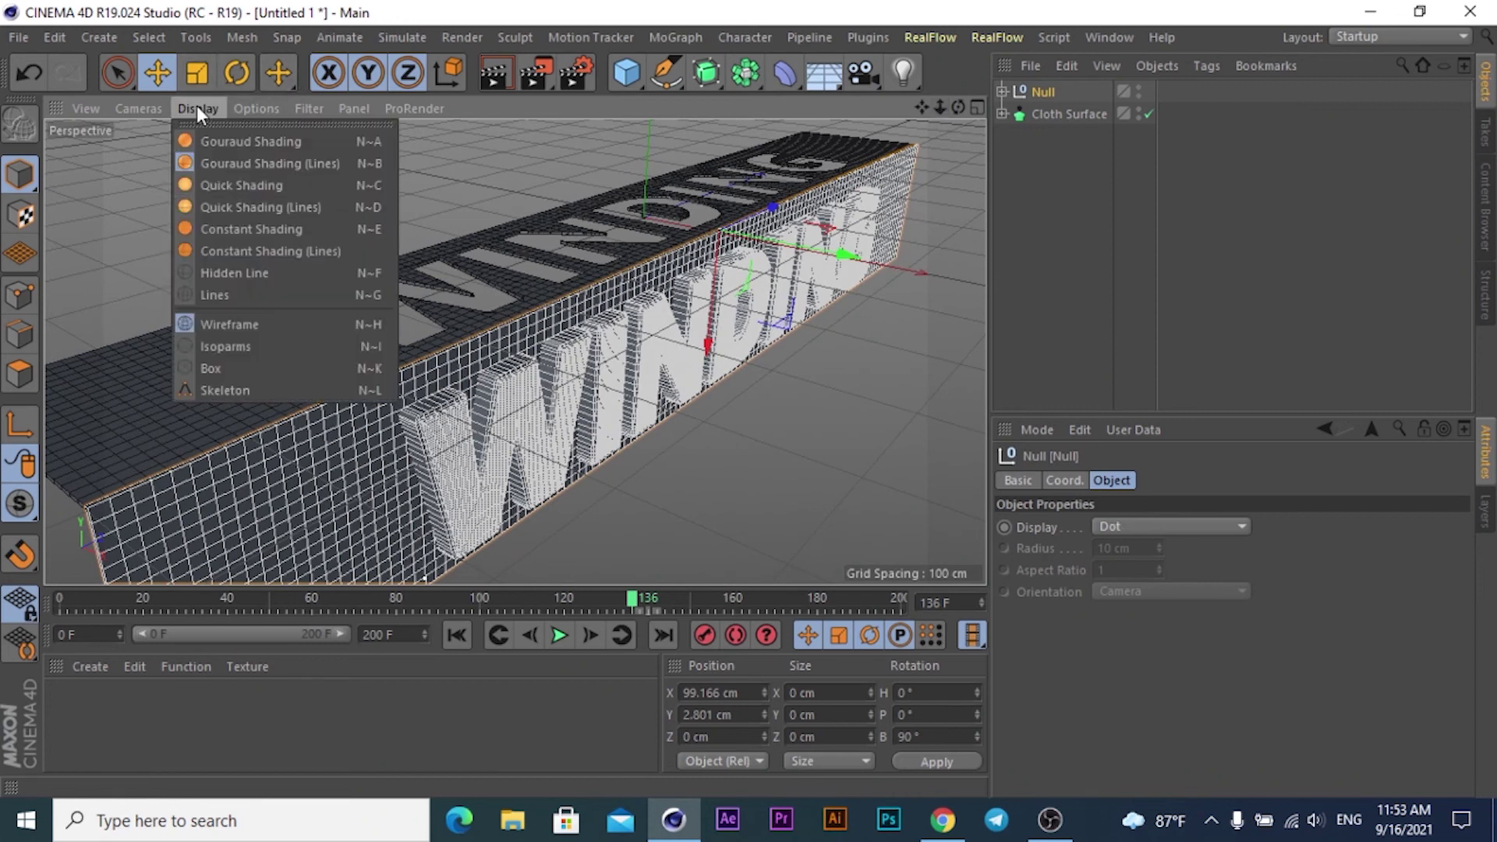
click(220, 140)
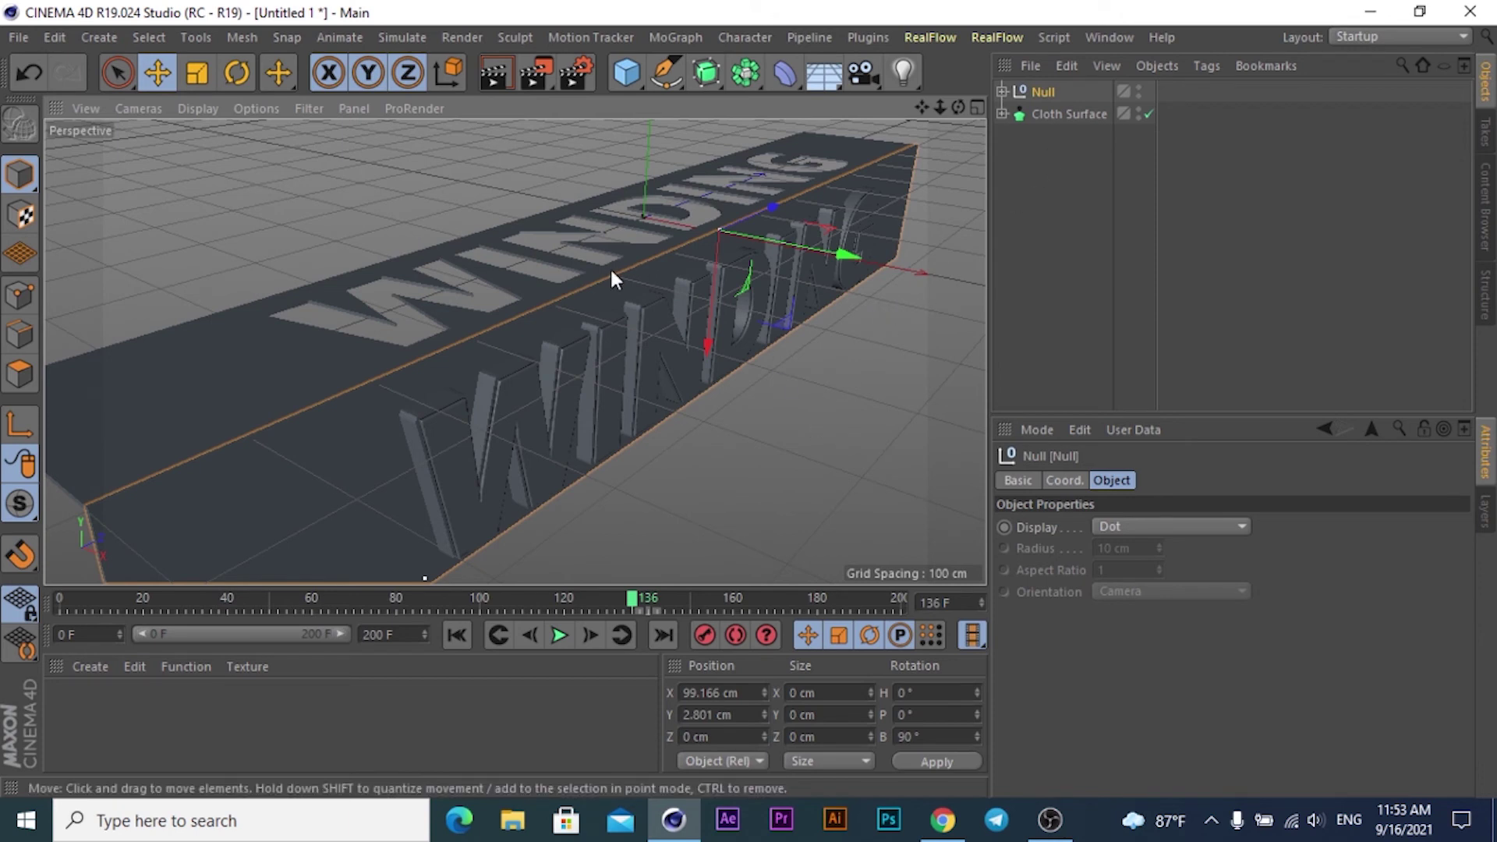
scroll(611, 266, up, 2)
scroll(611, 270, up, 2)
scroll(610, 269, up, 3)
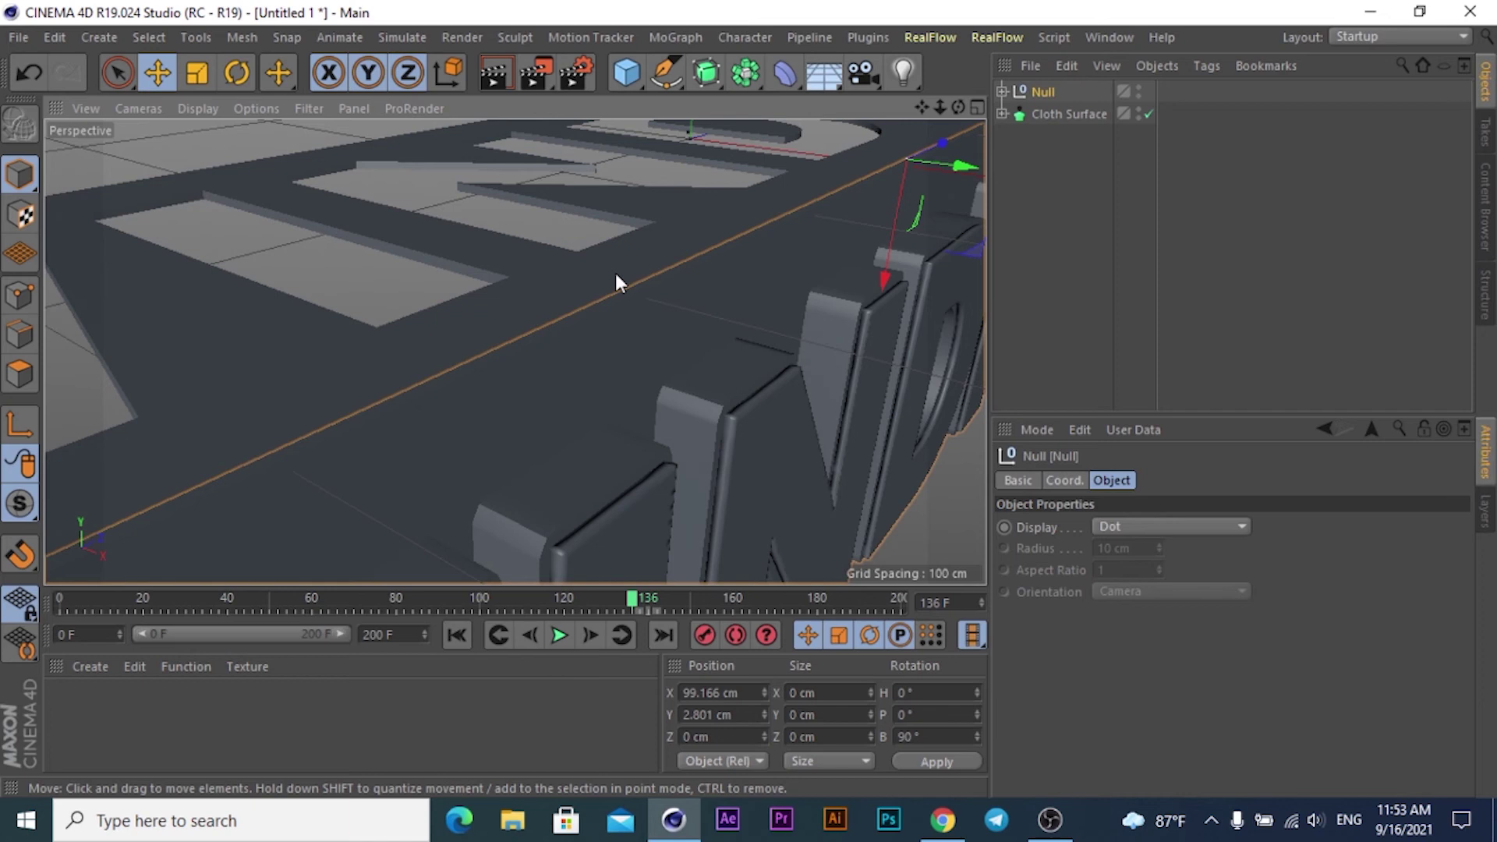
scroll(616, 275, down, 2)
scroll(615, 274, down, 2)
scroll(616, 275, down, 2)
scroll(616, 274, down, 1)
scroll(639, 265, up, 2)
scroll(662, 261, down, 1)
Create a new material Mat coloured pure red: H 0°, S 100%, V 100%
click(88, 702)
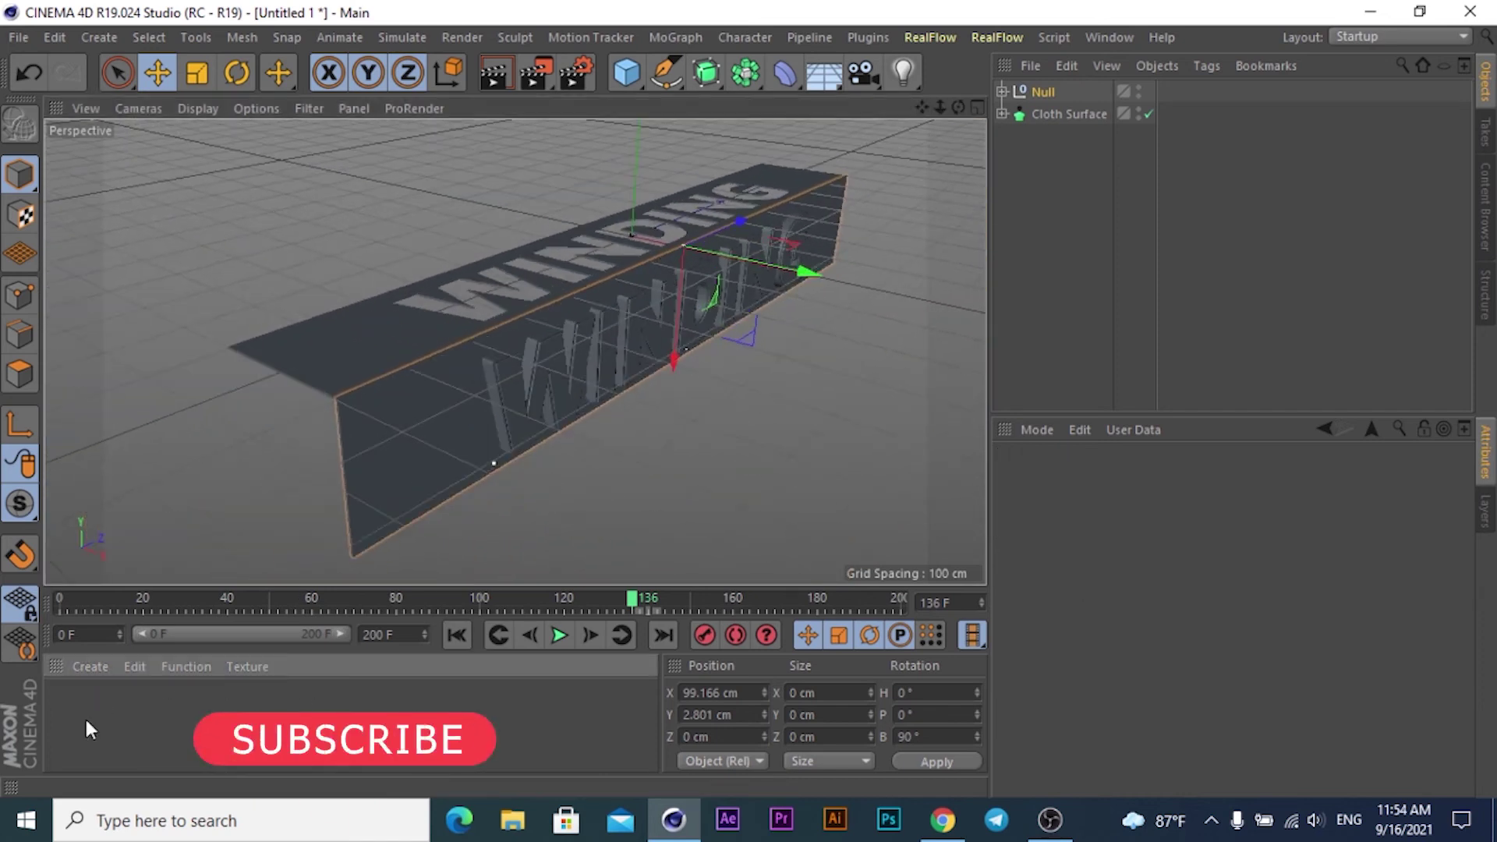
right_click(86, 721)
click(128, 478)
double_click(62, 701)
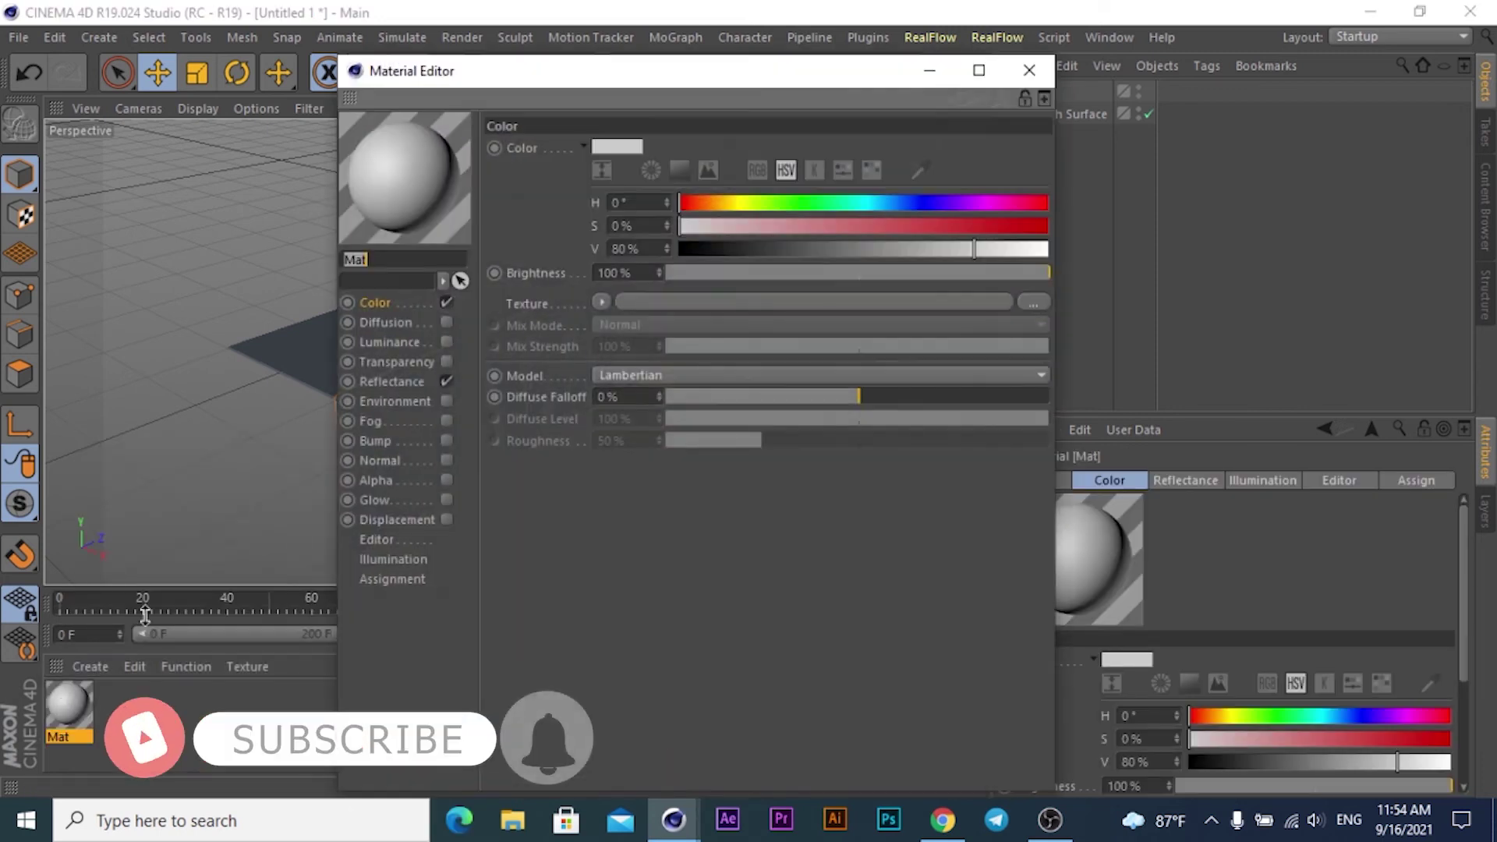
drag(1003, 225, 1295, 213)
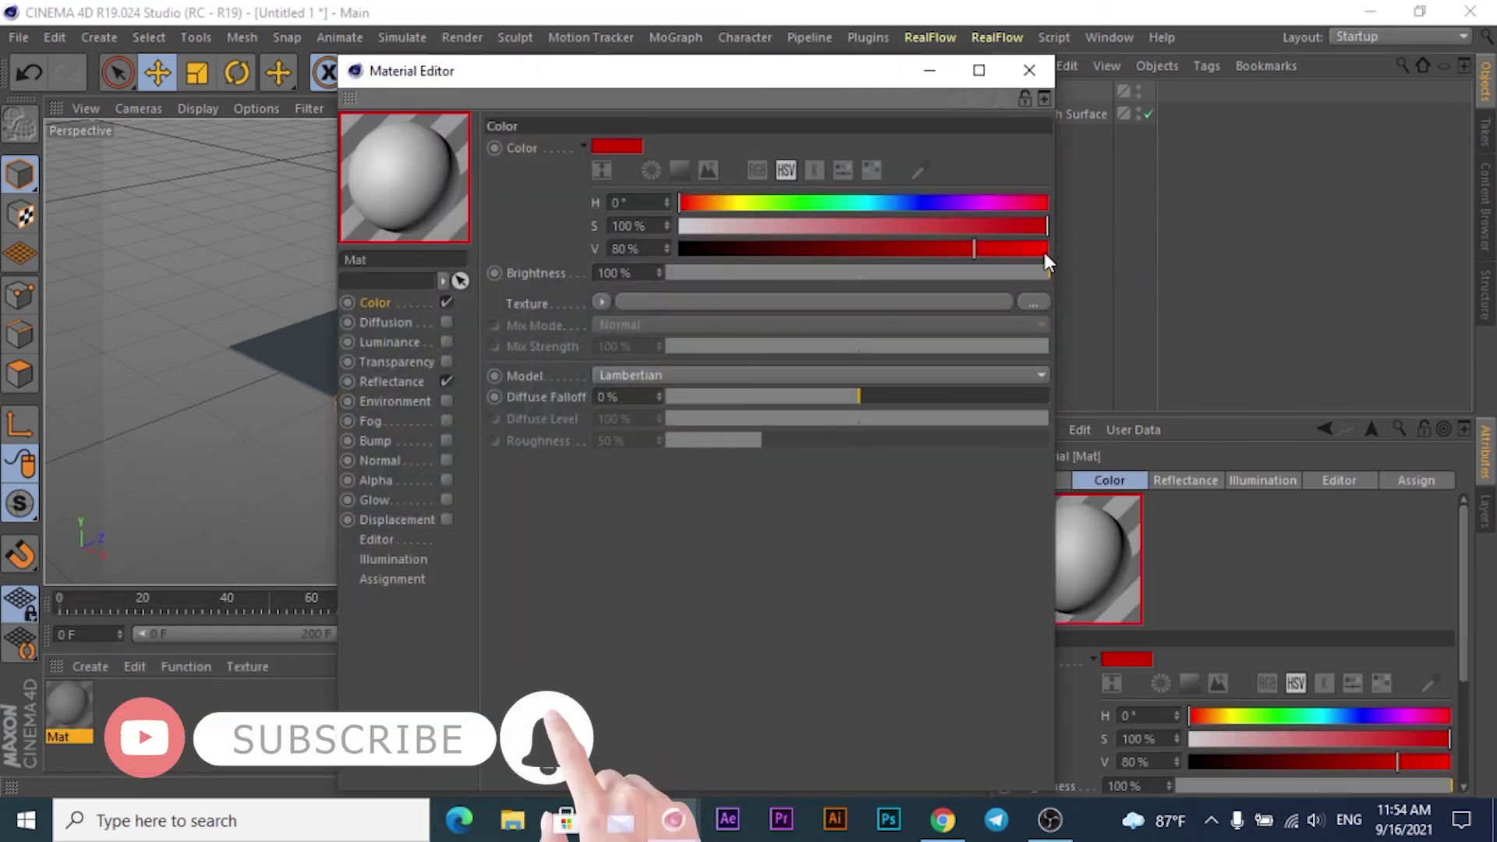
drag(1012, 251, 1044, 248)
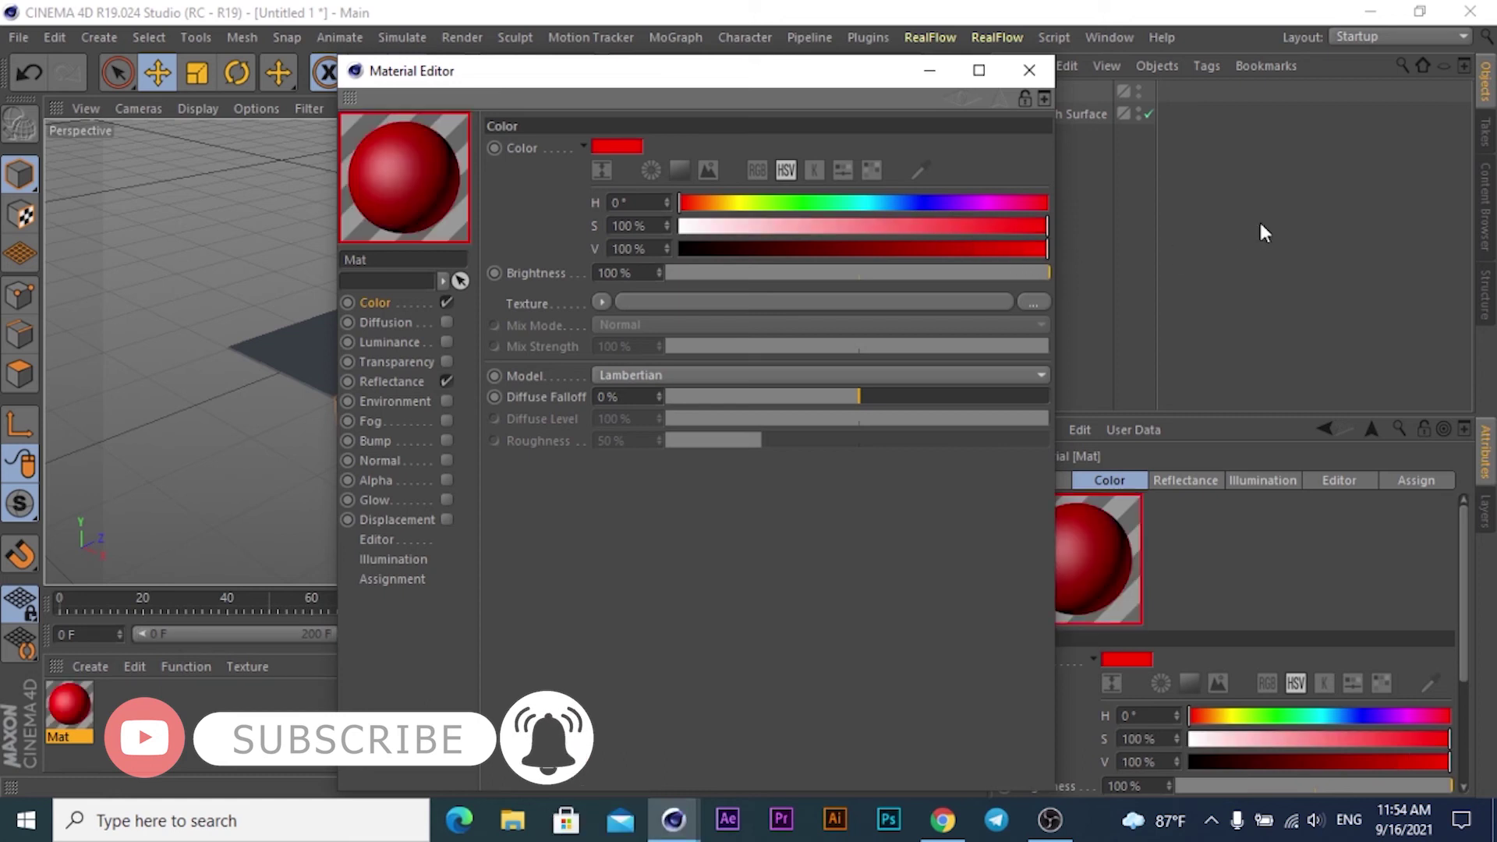
click(1028, 66)
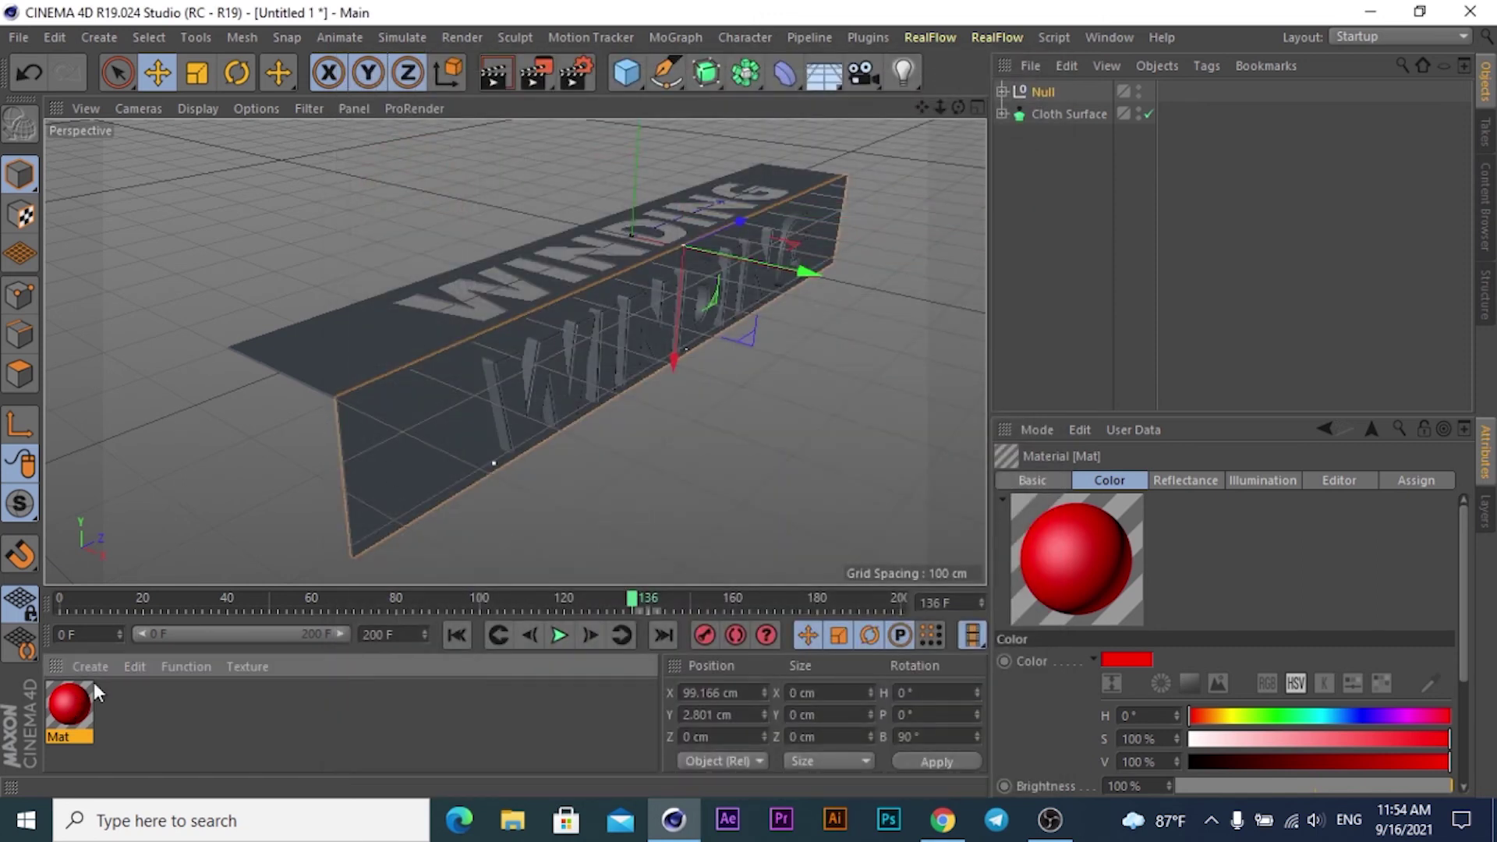
Apply the red Mat material to the MoText so the extruded WINDING letters turn red
click(1003, 92)
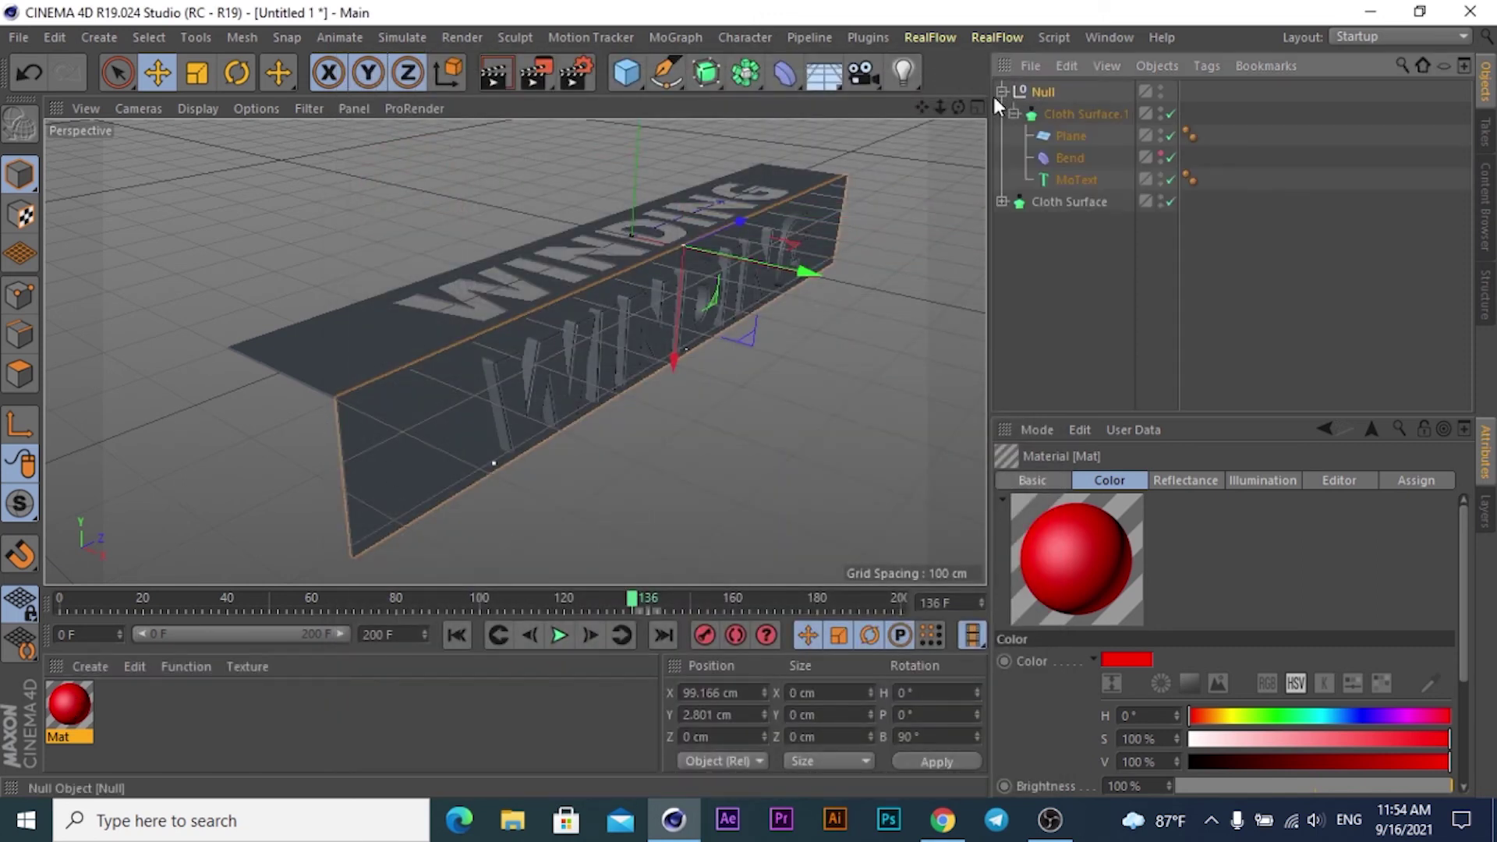
drag(56, 713, 1123, 208)
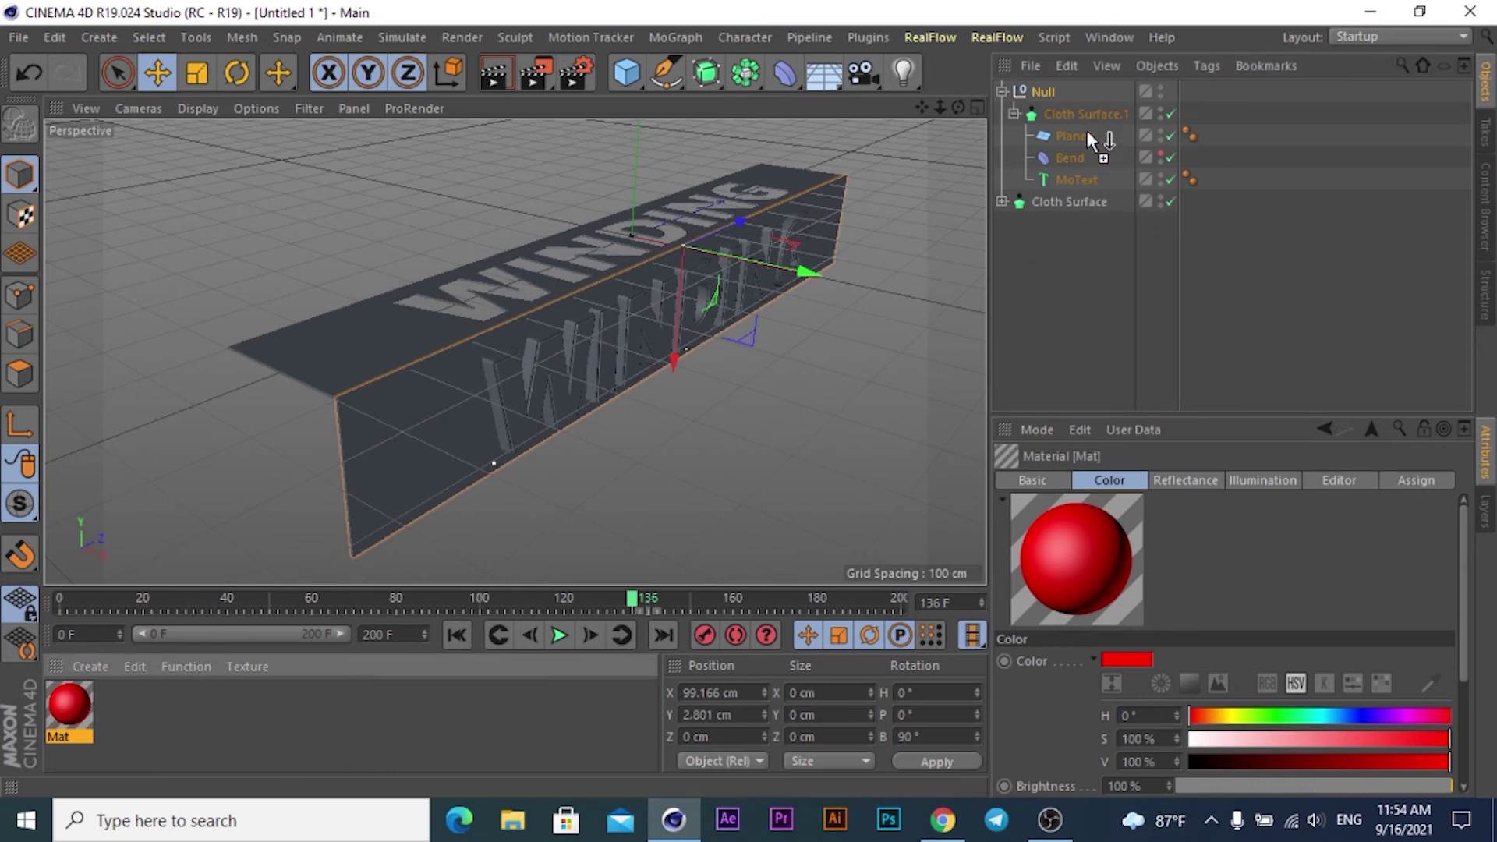
drag(1079, 136, 1079, 136)
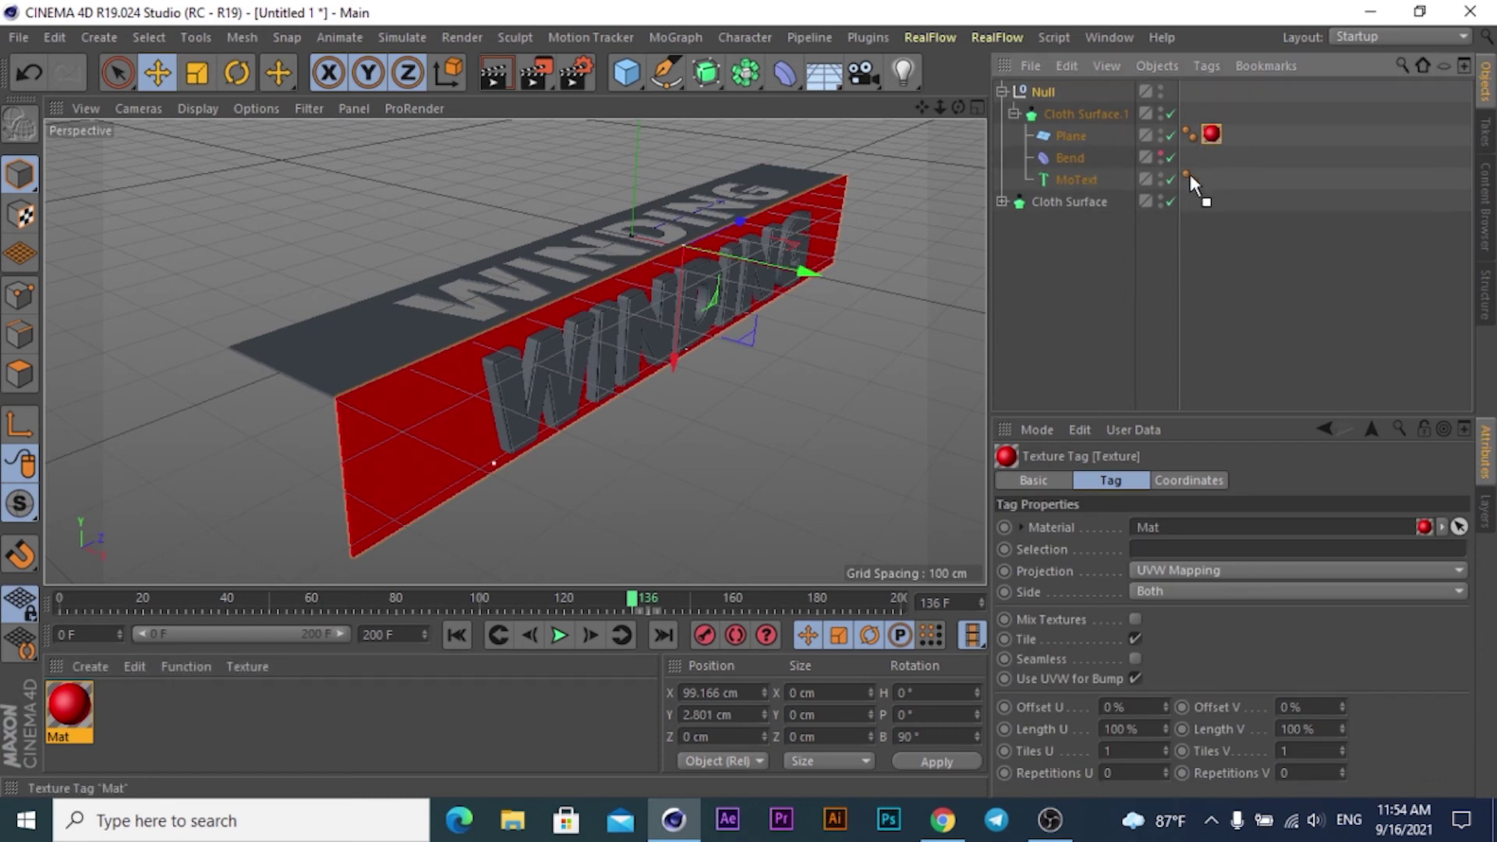
drag(1220, 179, 1231, 188)
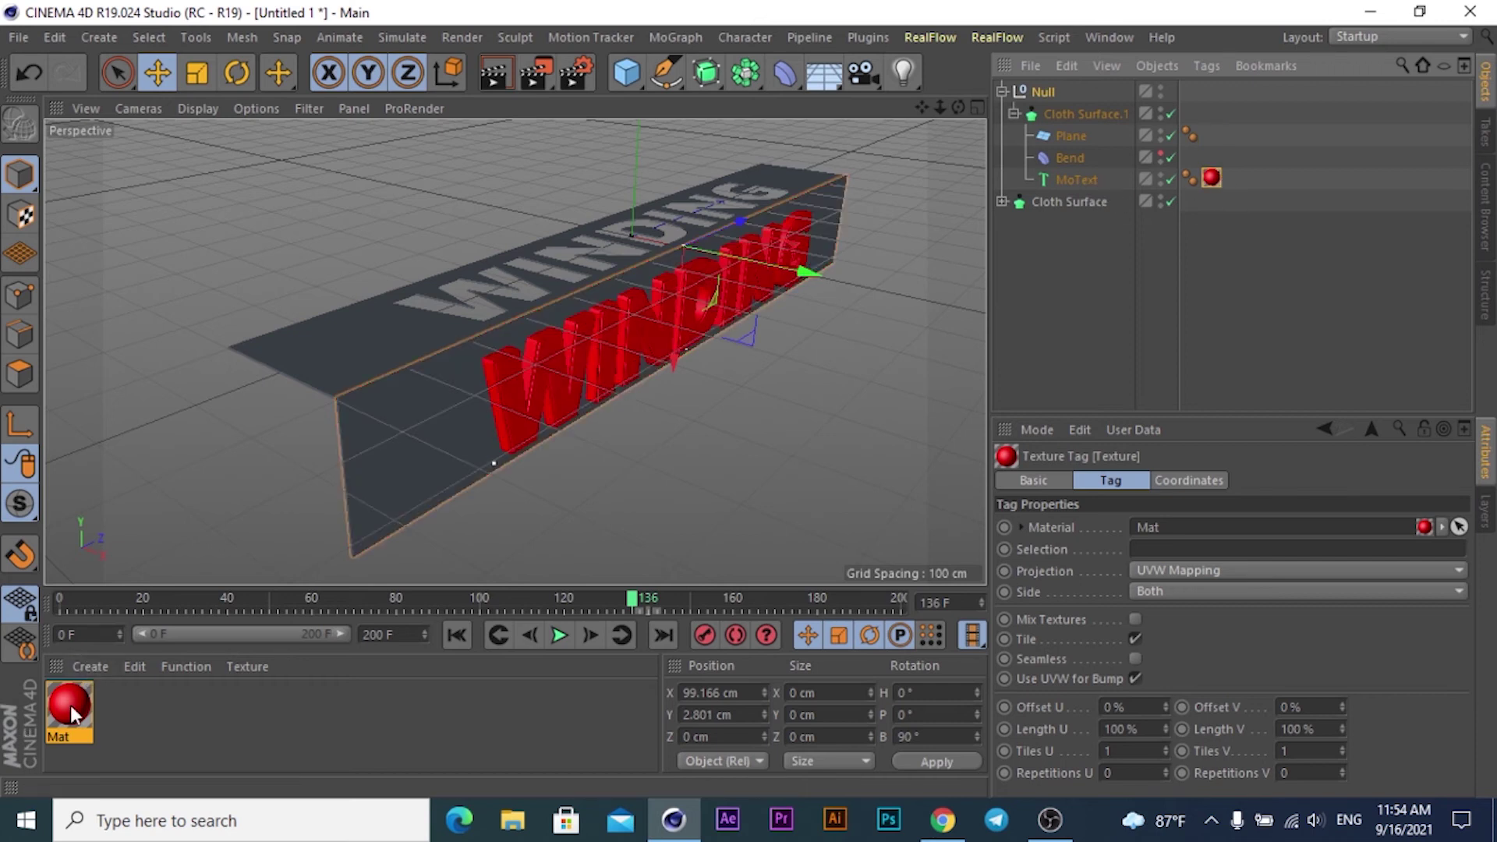
drag(70, 704, 210, 596)
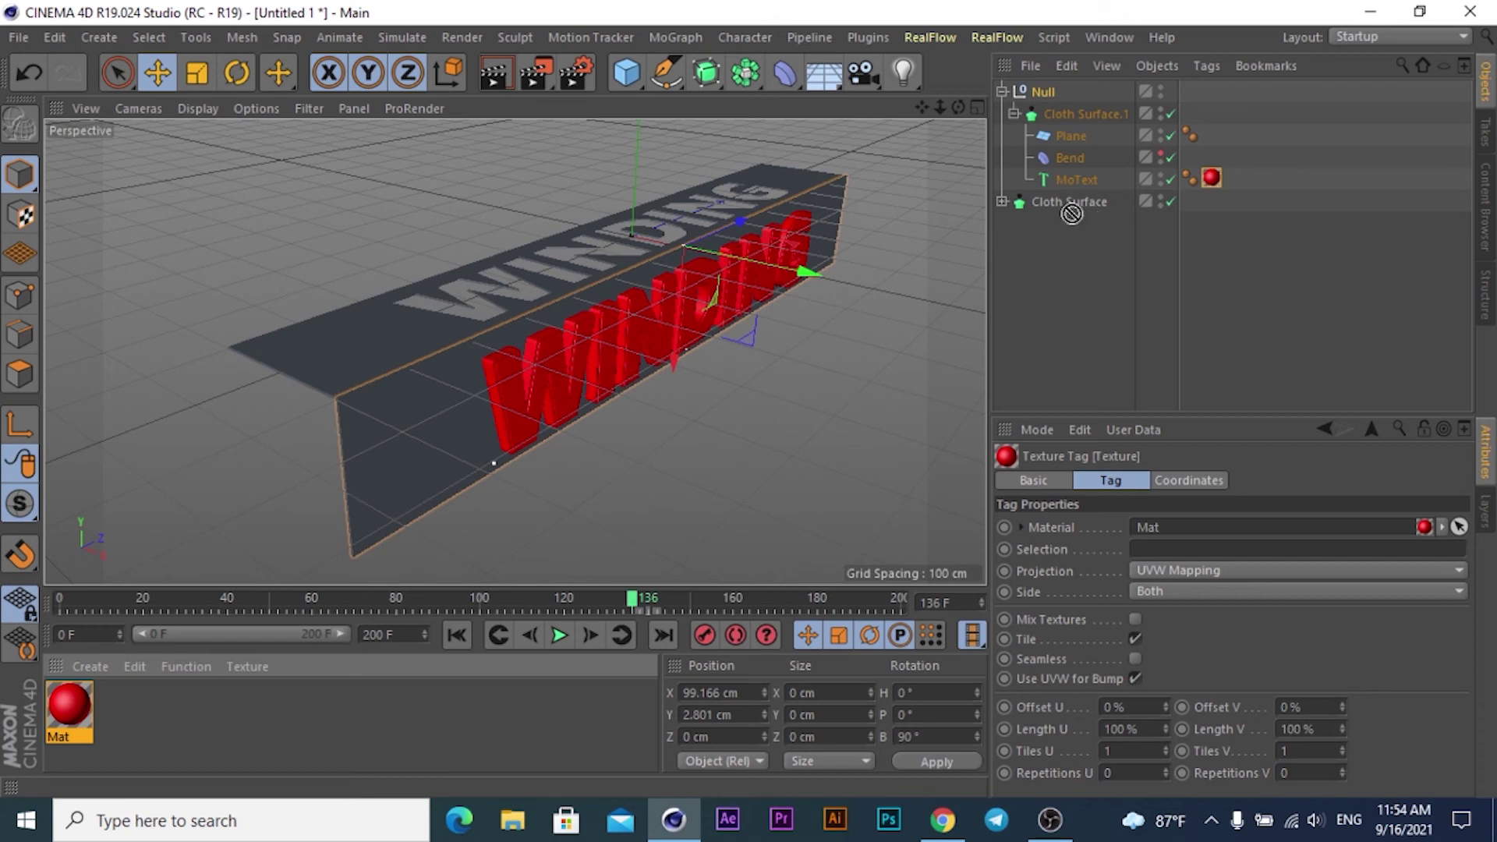
click(1001, 201)
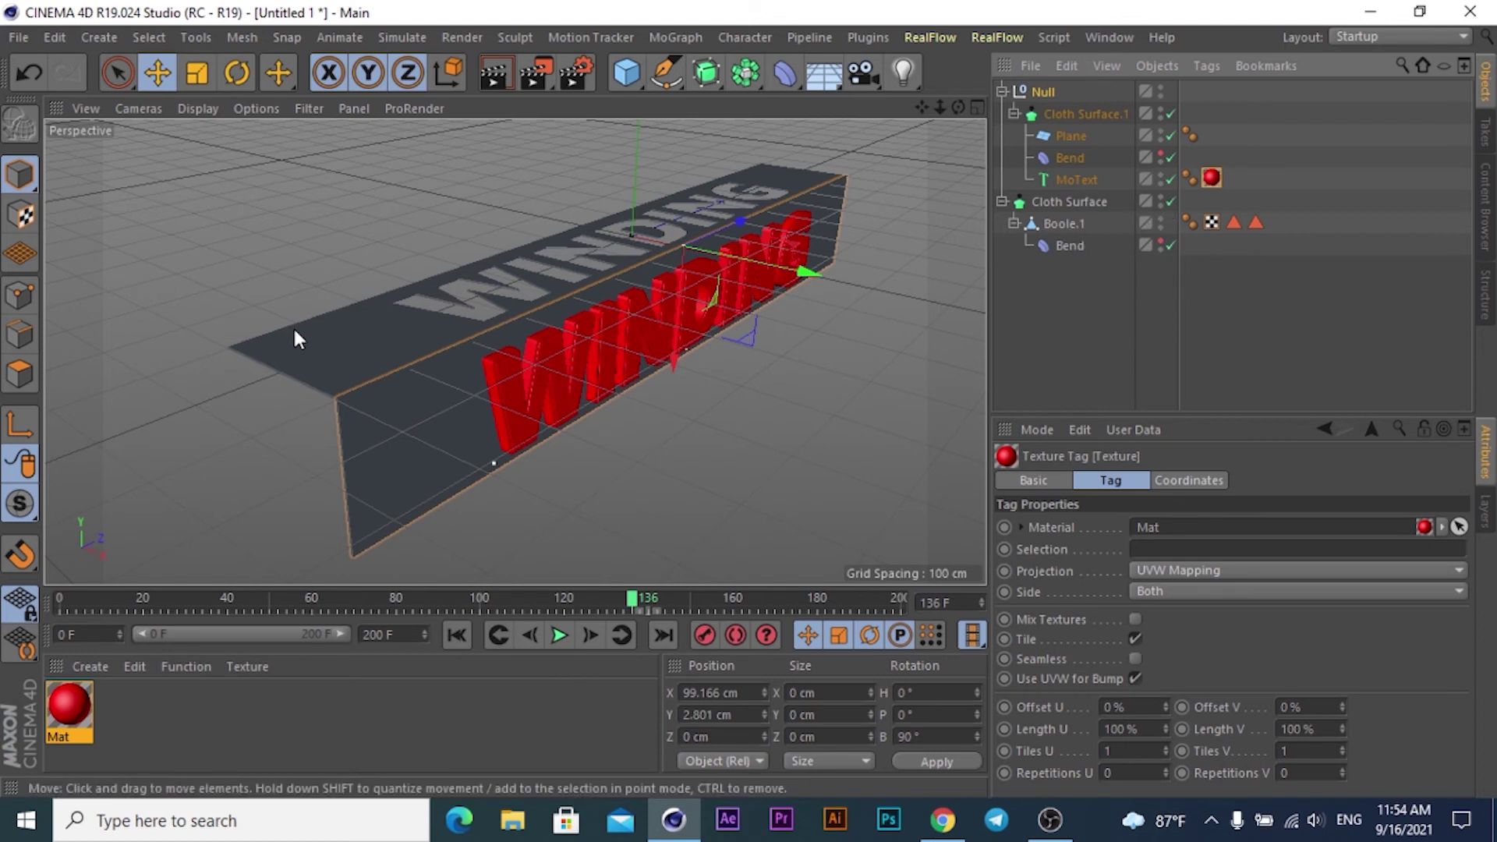
Put Mat on Cloth Surface, then duplicate it as grey Mat.1 (S 0%, V 73%) for the Plane
click(1001, 201)
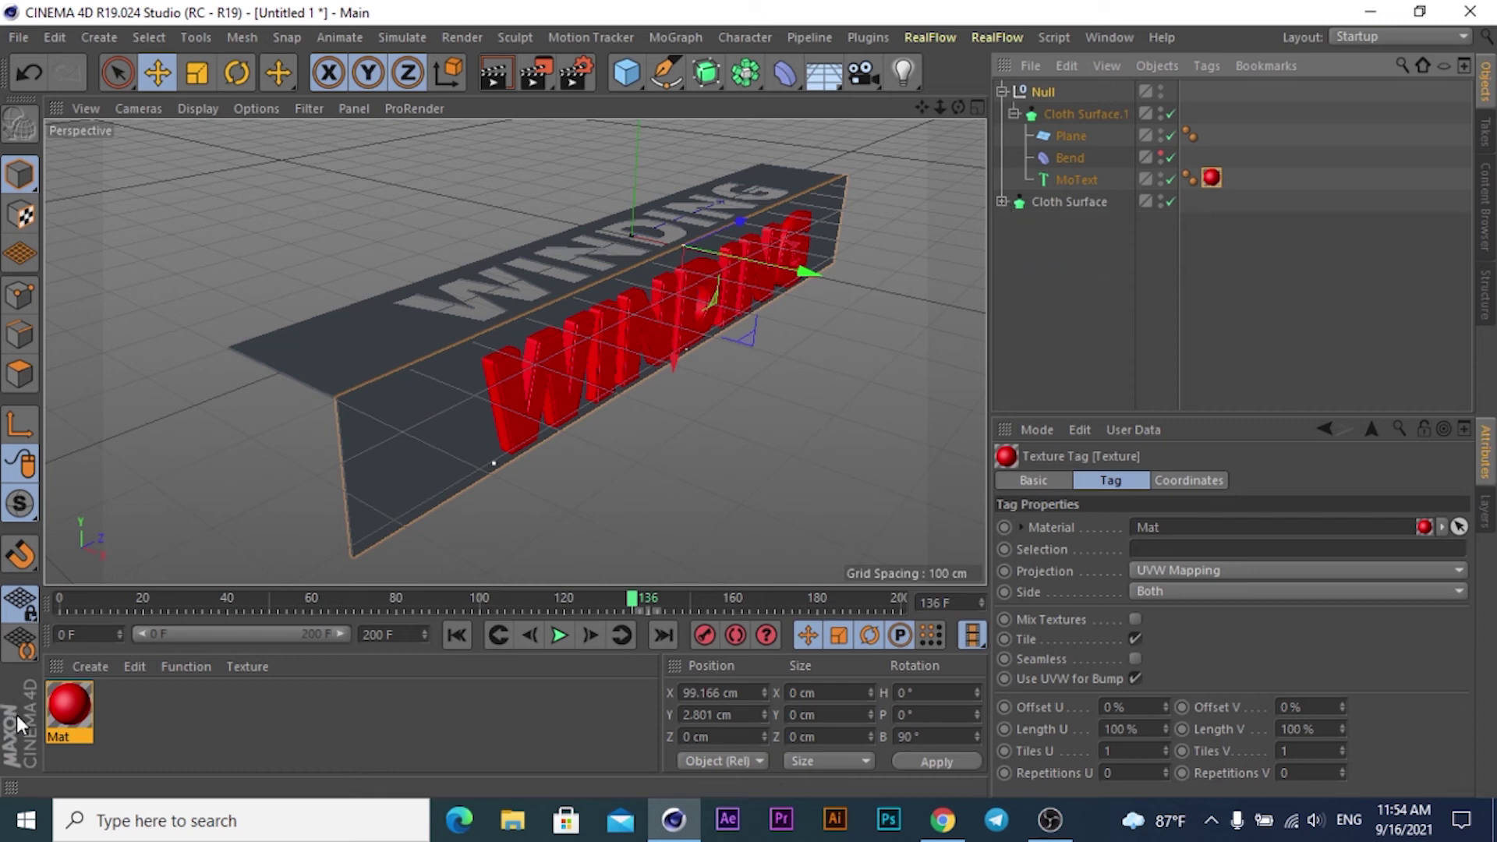
drag(68, 705, 1068, 203)
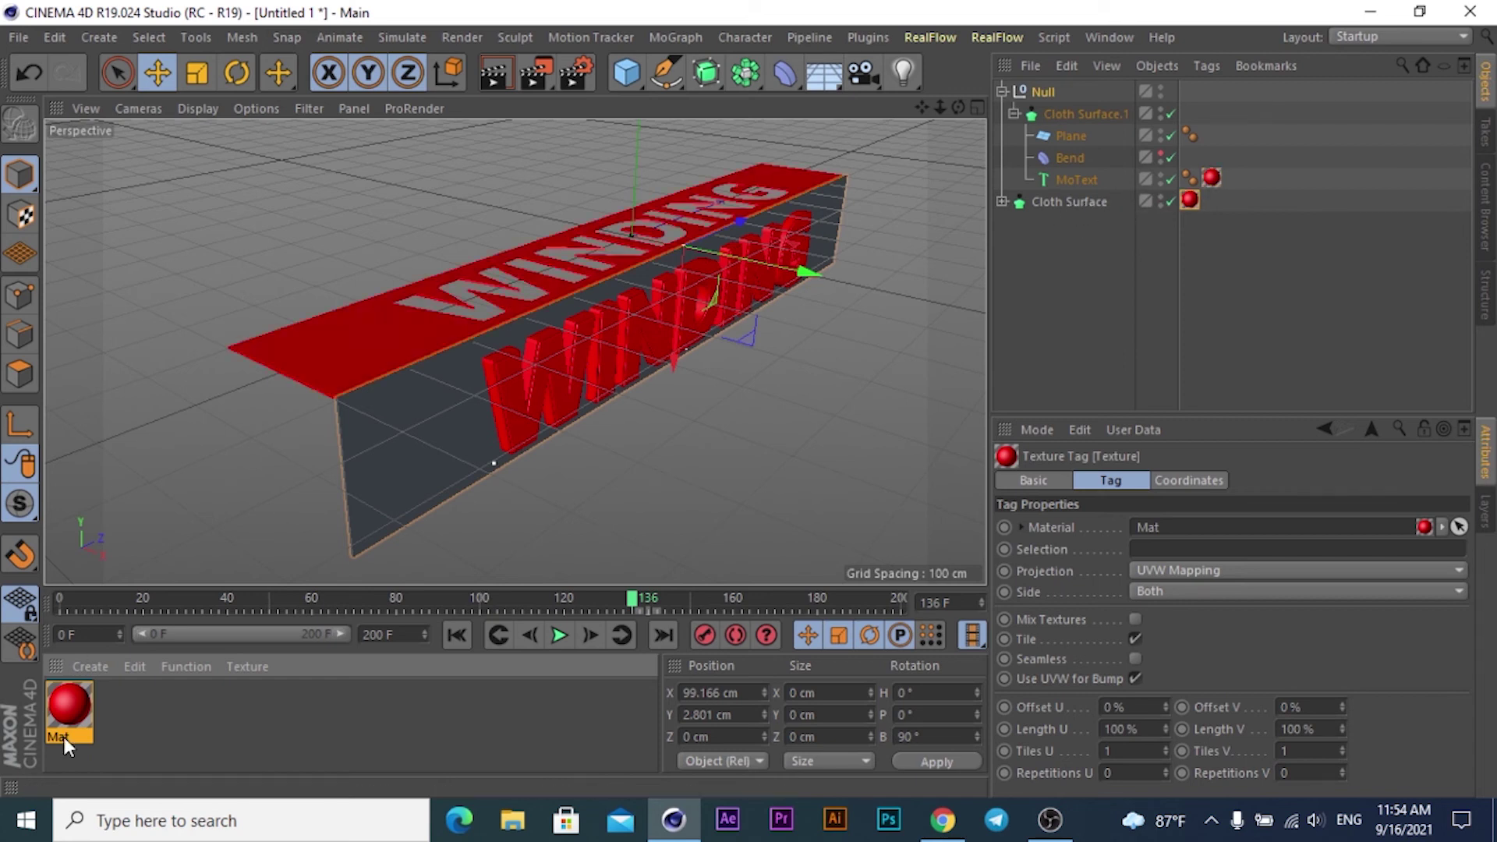
drag(142, 707, 134, 703)
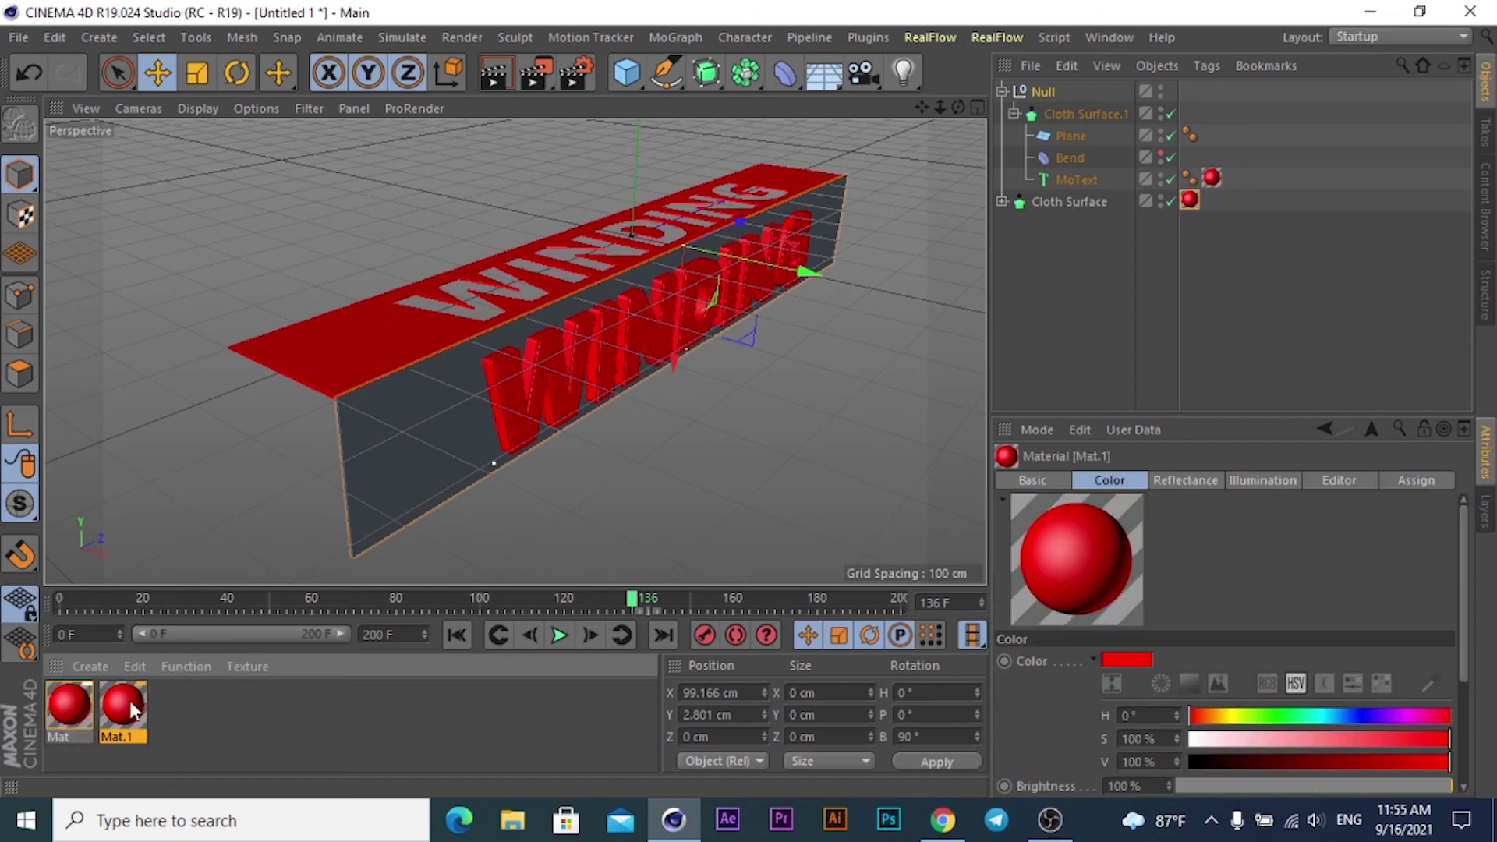
mouse_move(1448, 738)
mouse_down()
mouse_move(1232, 739)
mouse_move(952, 778)
mouse_up()
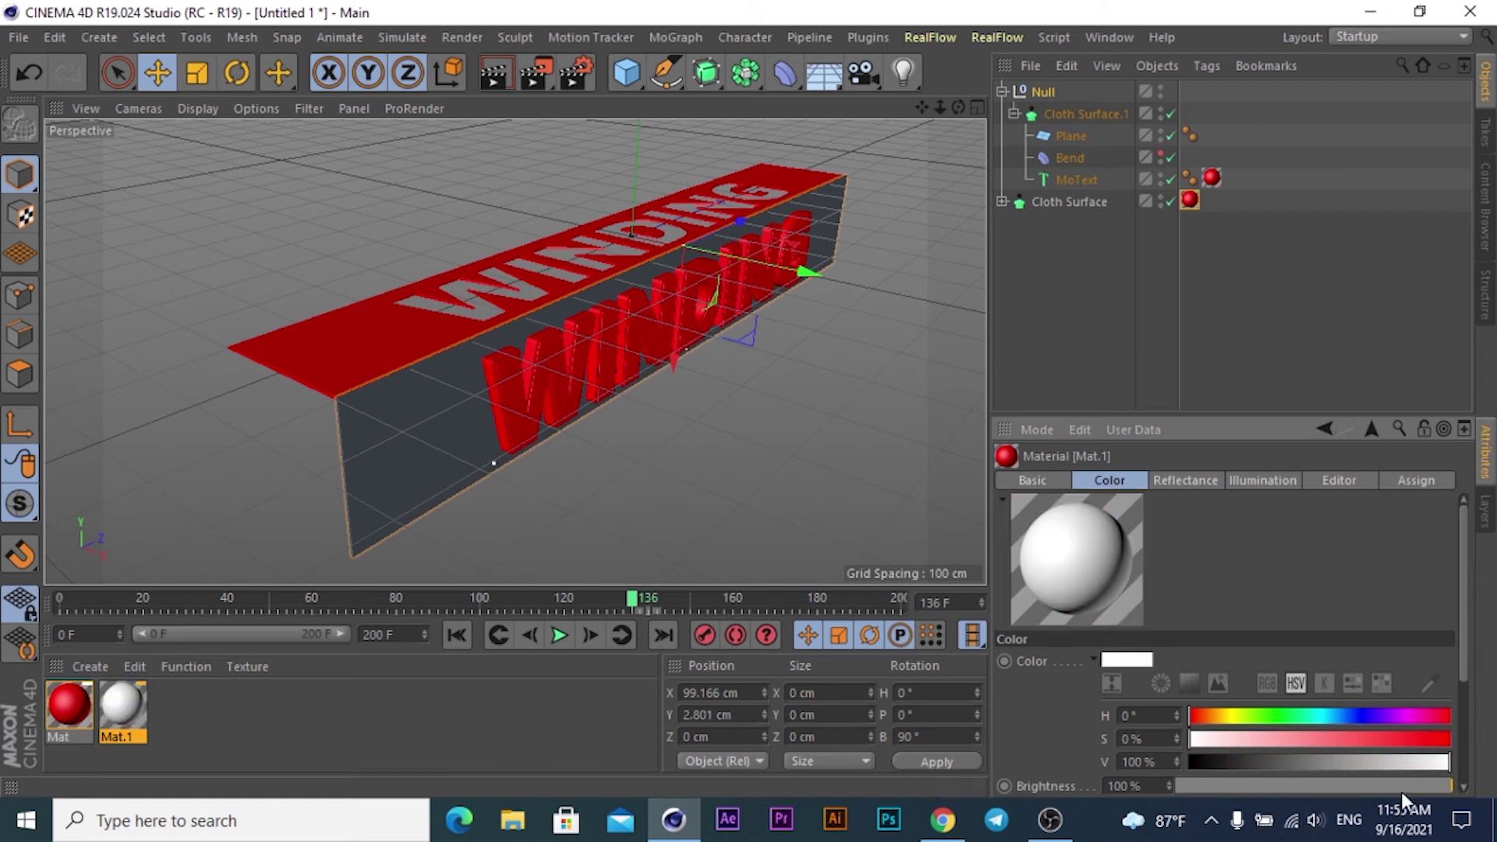
drag(1448, 764, 1380, 765)
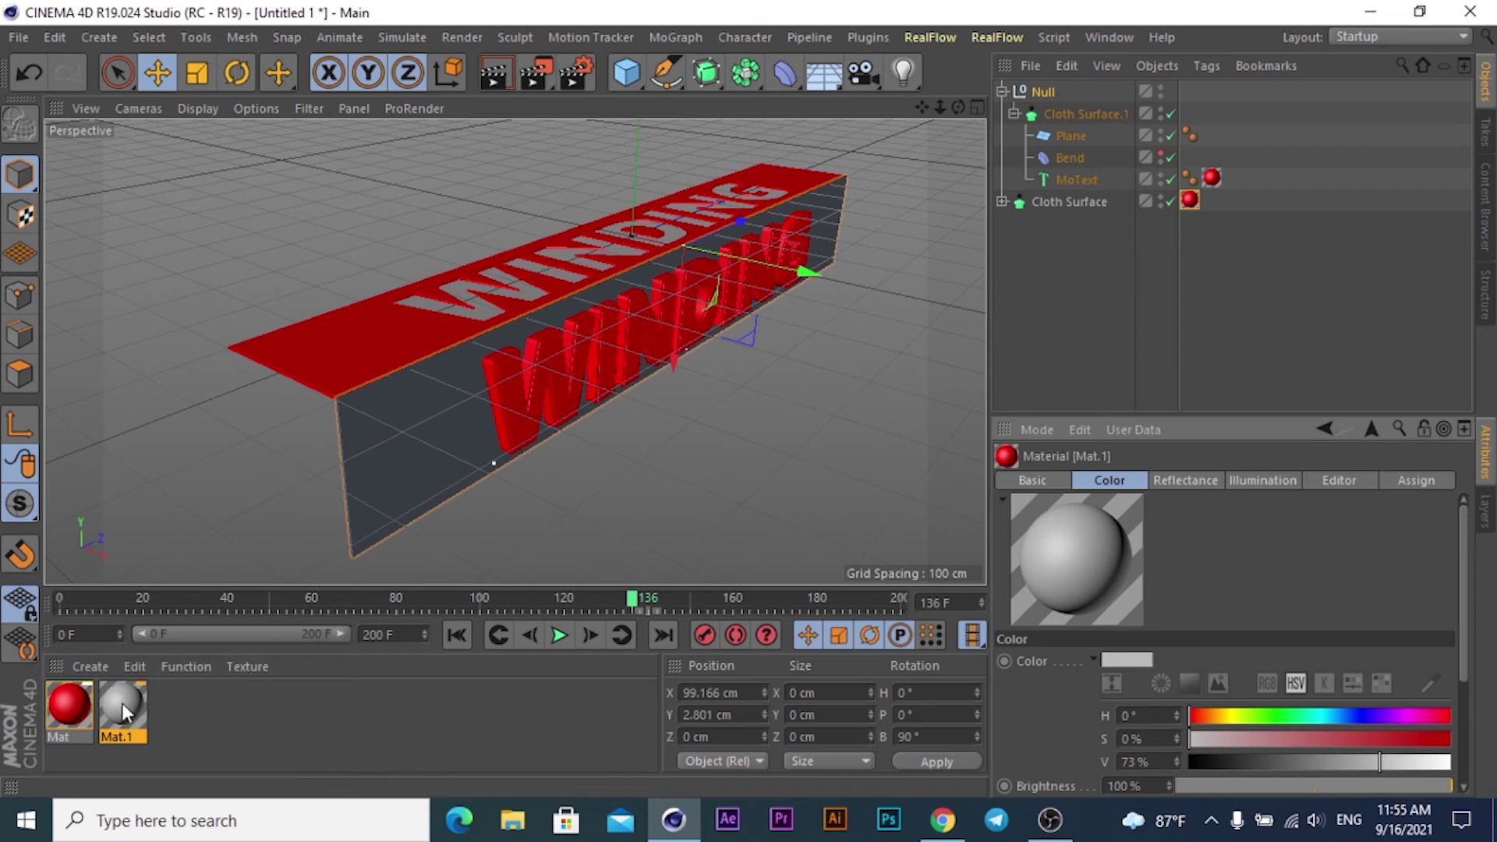
mouse_move(115, 700)
mouse_down()
mouse_move(1012, 147)
mouse_move(1084, 134)
mouse_up()
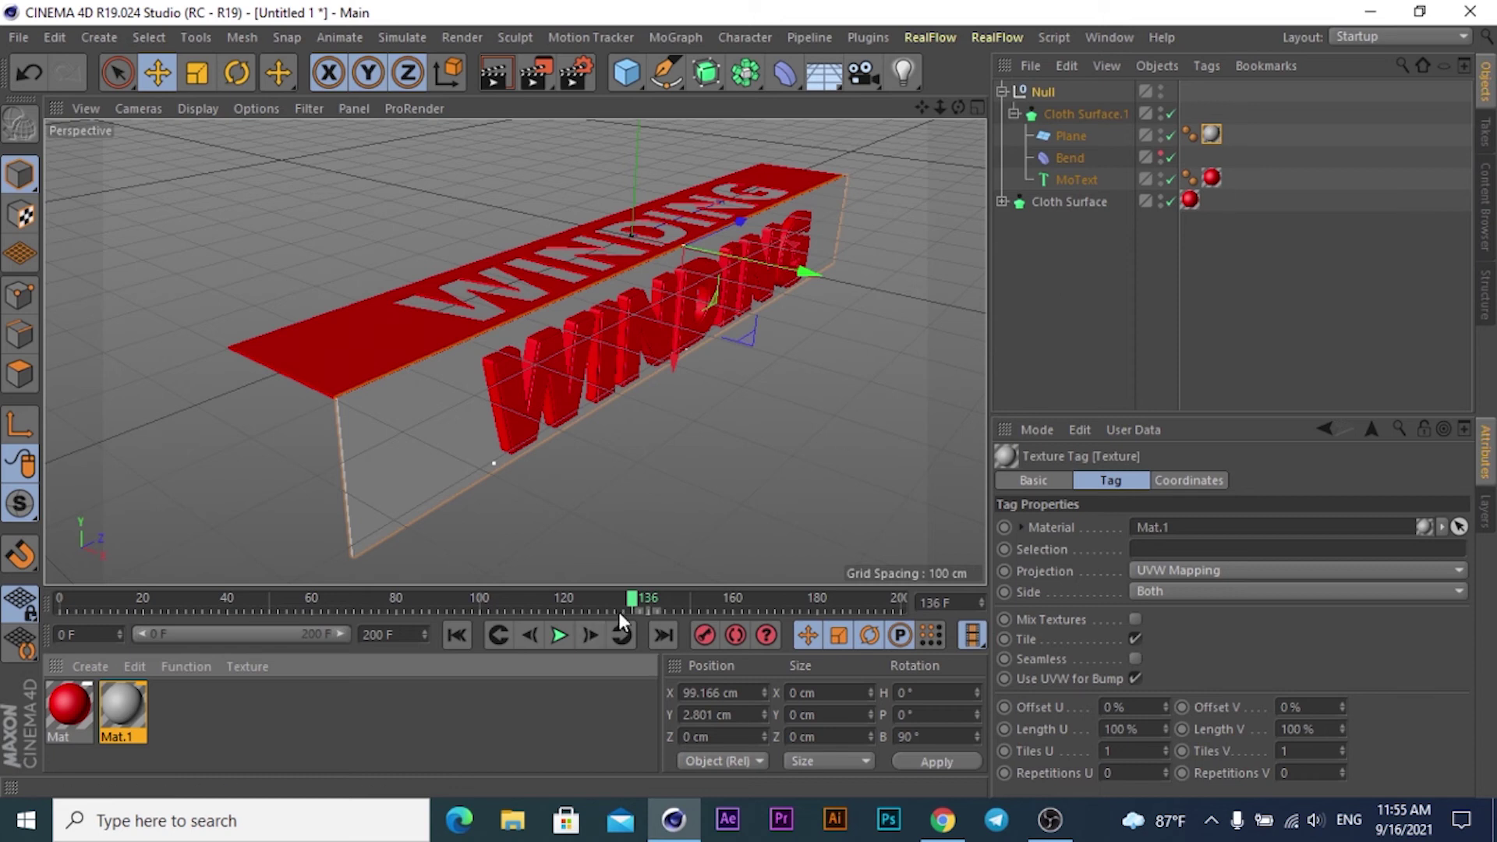
Scrub the timeline back to the start, zoom out, and play the Bend animation
drag(630, 598, 57, 615)
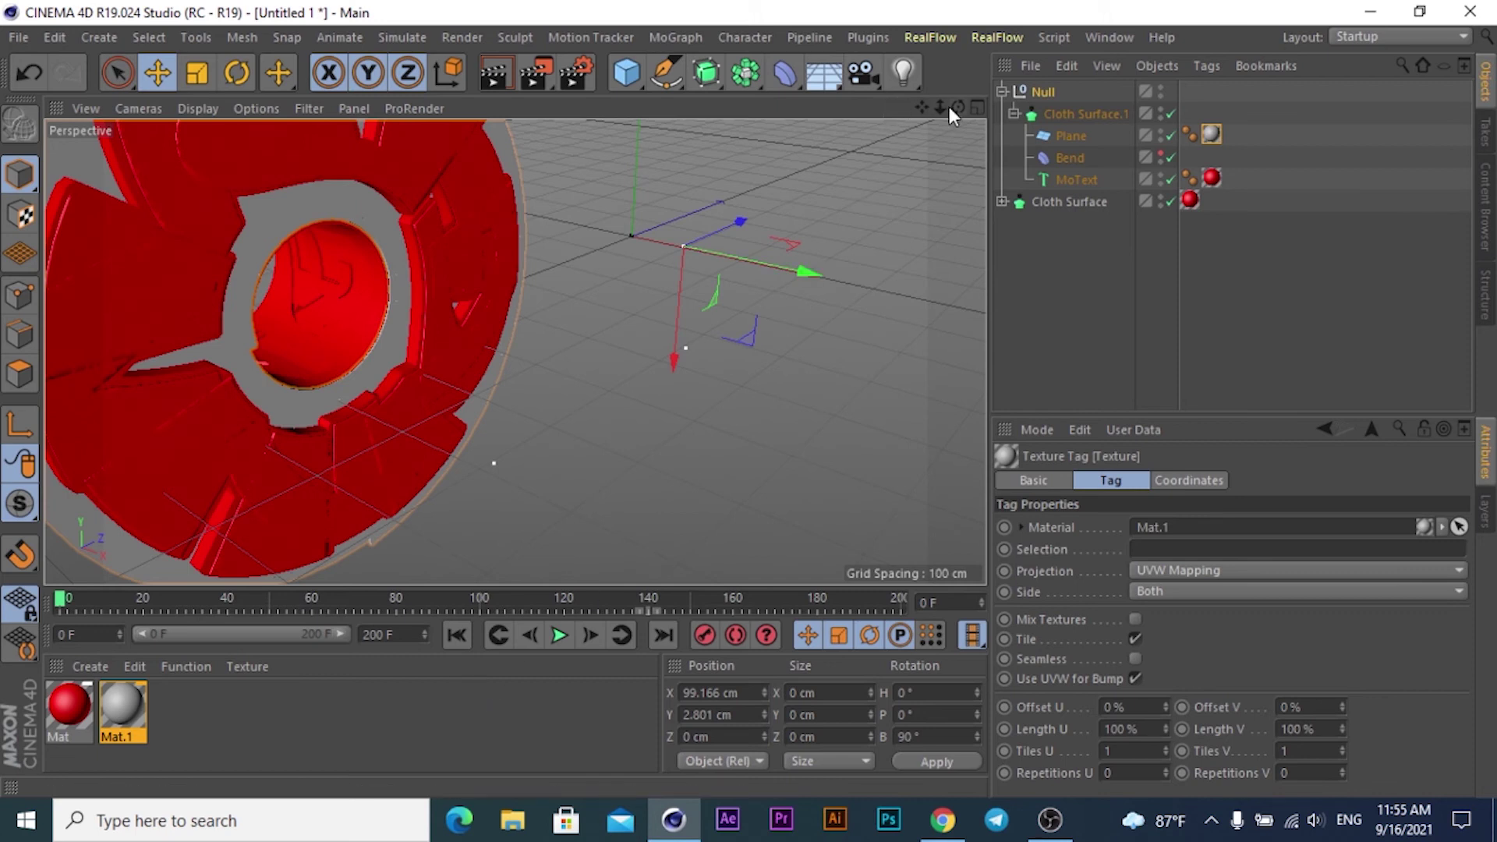
mouse_move(940, 107)
mouse_down()
mouse_move(515, 353)
mouse_move(940, 107)
mouse_up()
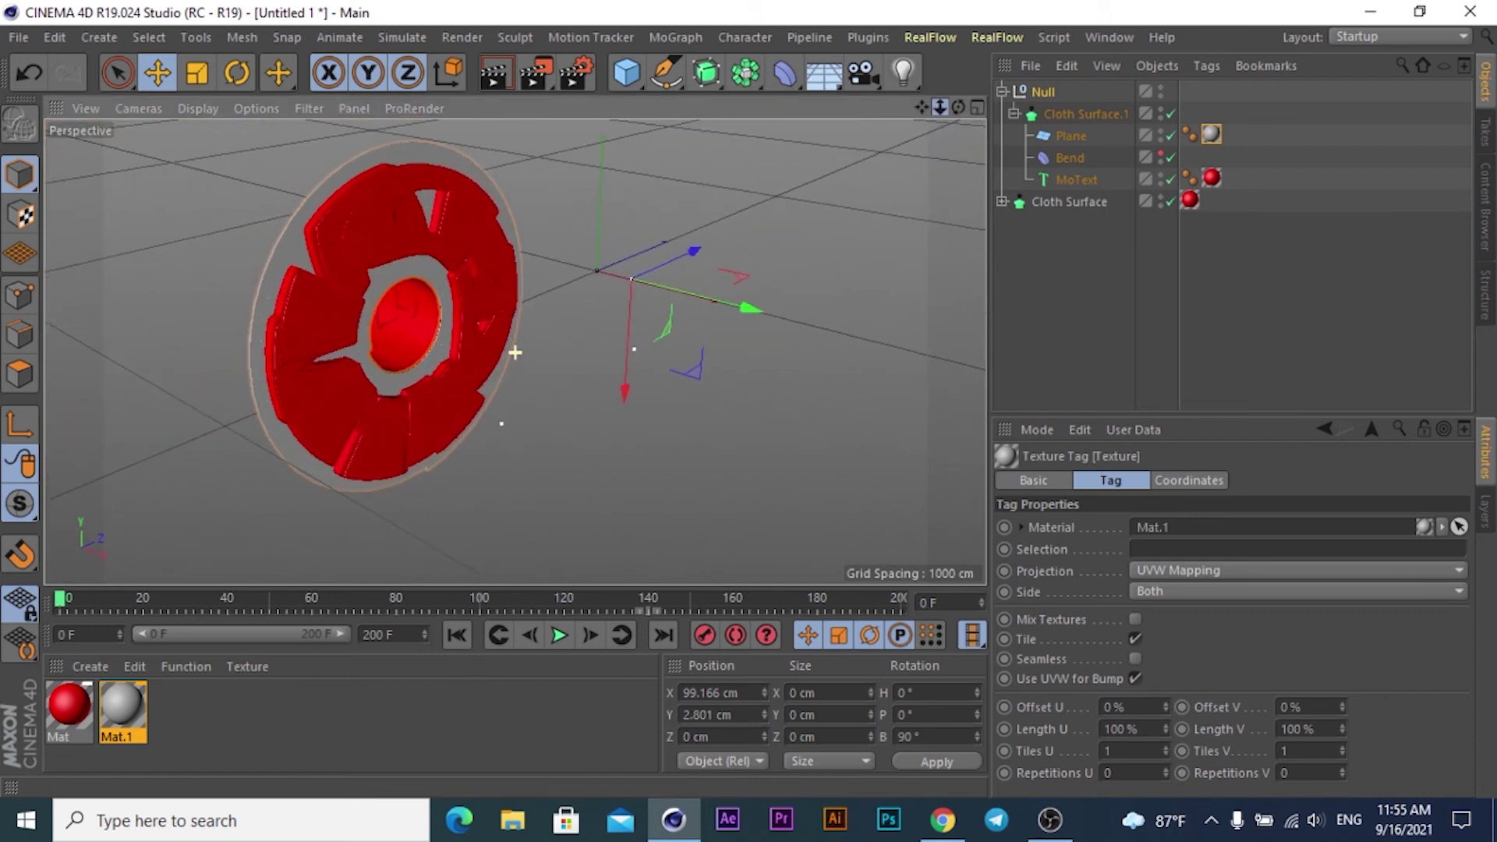
click(560, 635)
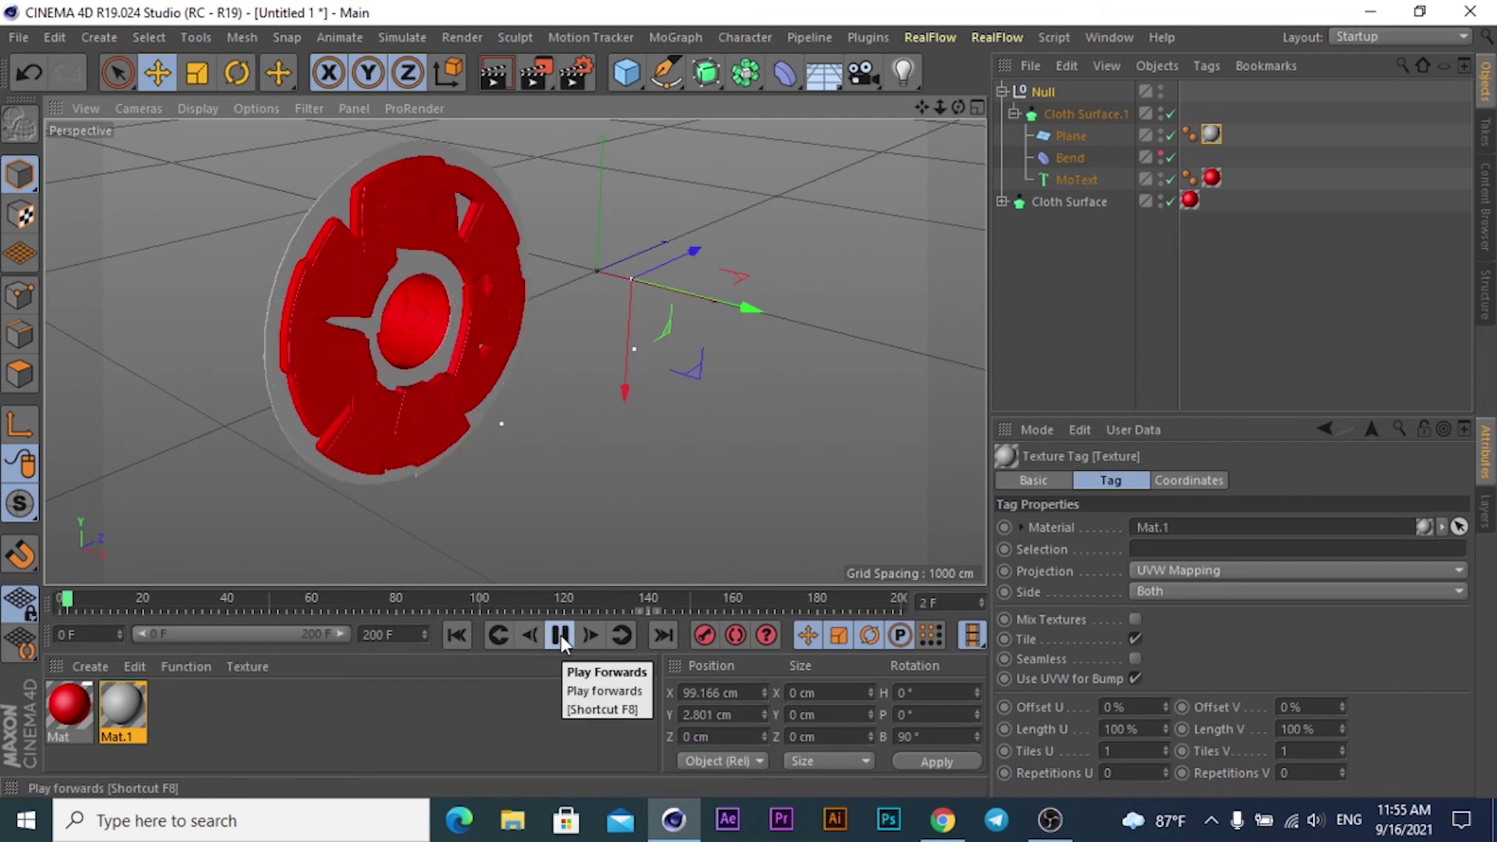
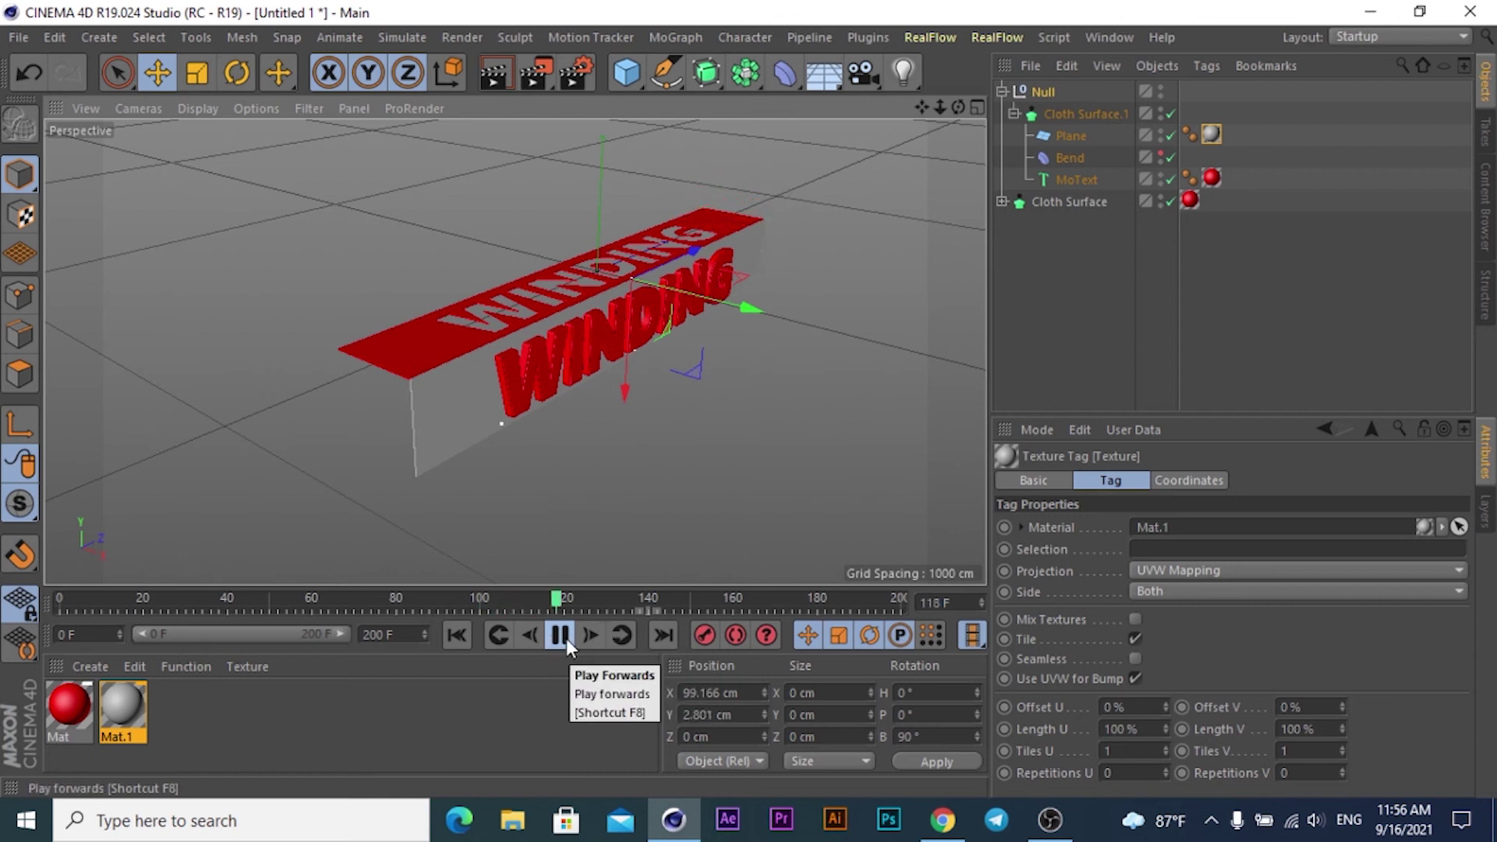
Stop playback and scrub back through the banner and WINDING text animation up close
click(566, 639)
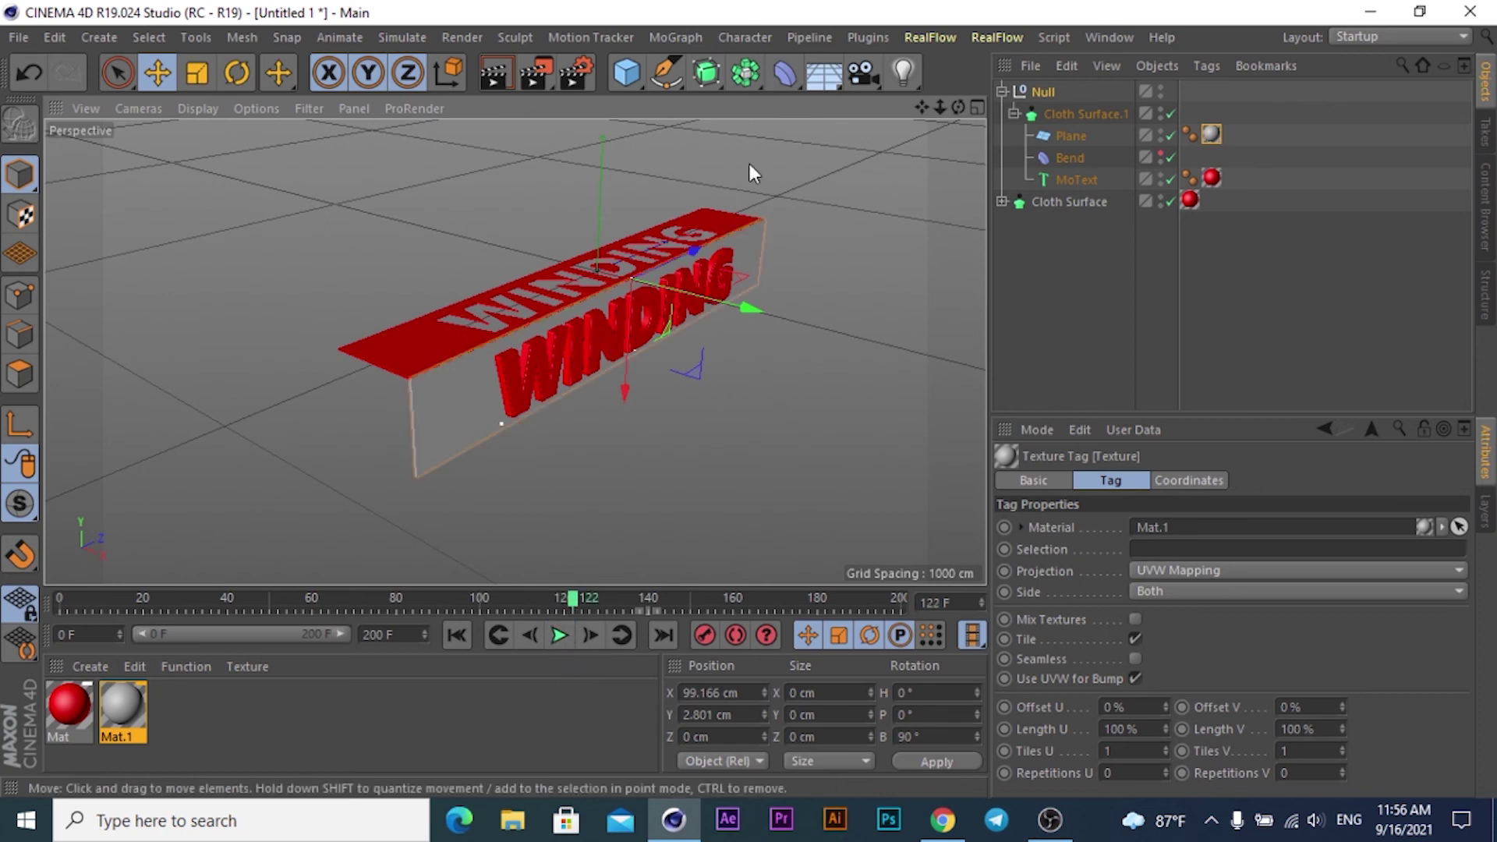
drag(934, 110, 552, 513)
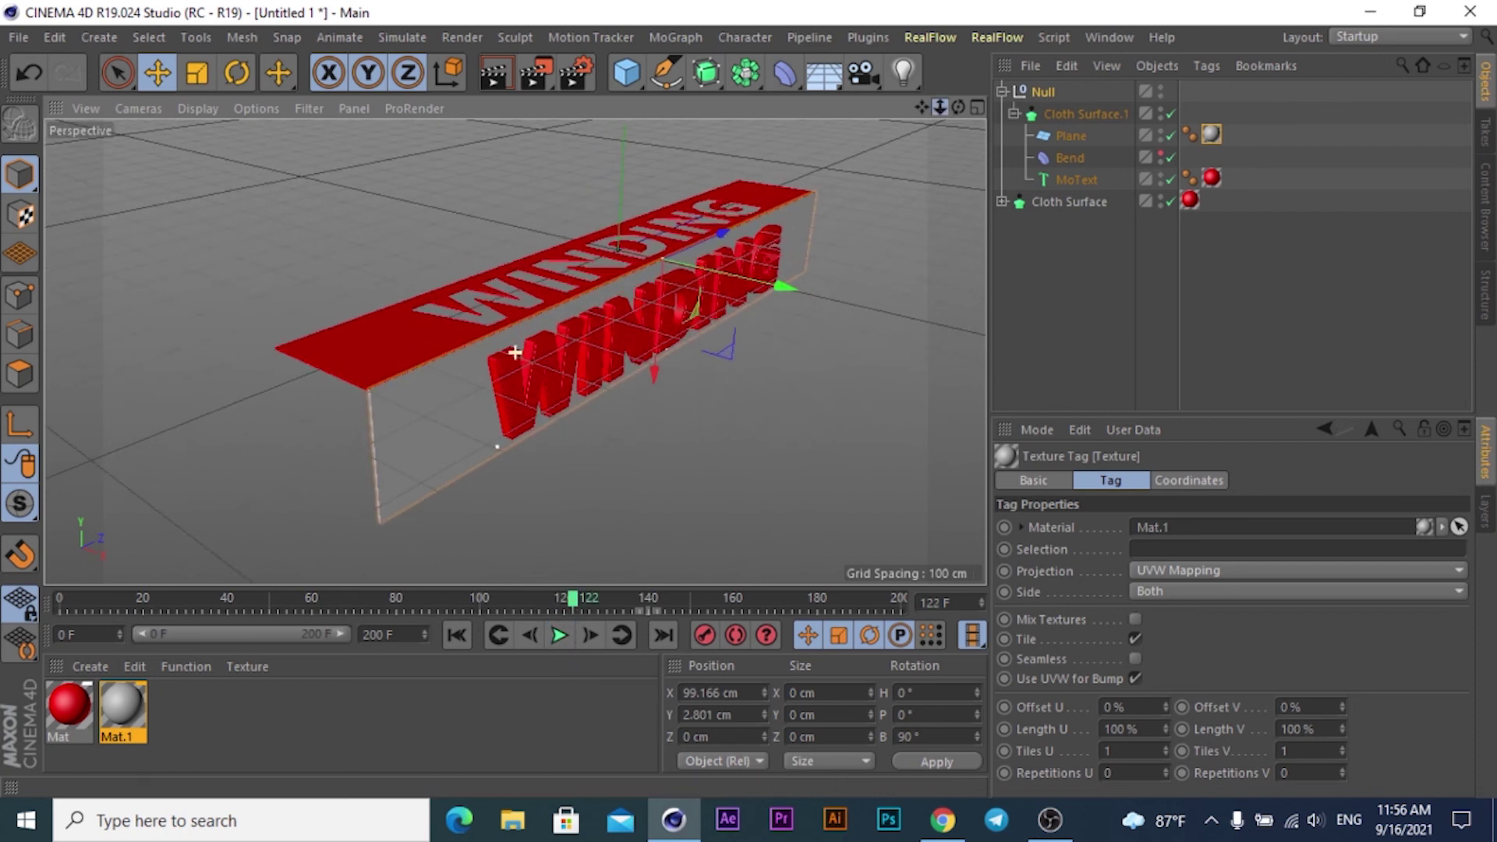
mouse_move(568, 601)
mouse_down()
mouse_move(444, 615)
mouse_move(567, 608)
mouse_up()
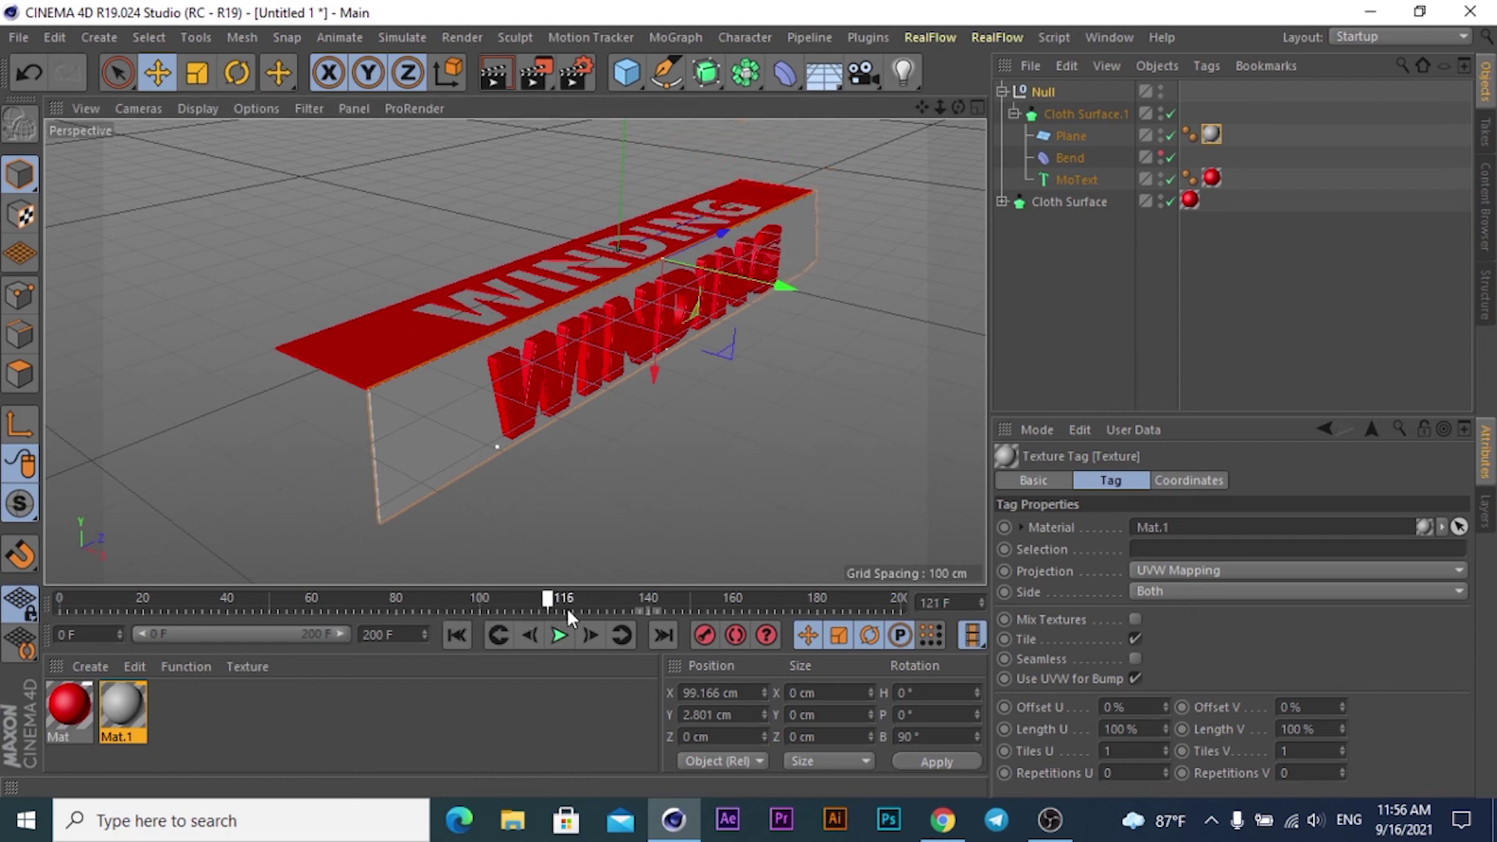
Expand Cloth Surface.1, toggle the banner's viewport visibility, and select the Bend deformer
click(1002, 202)
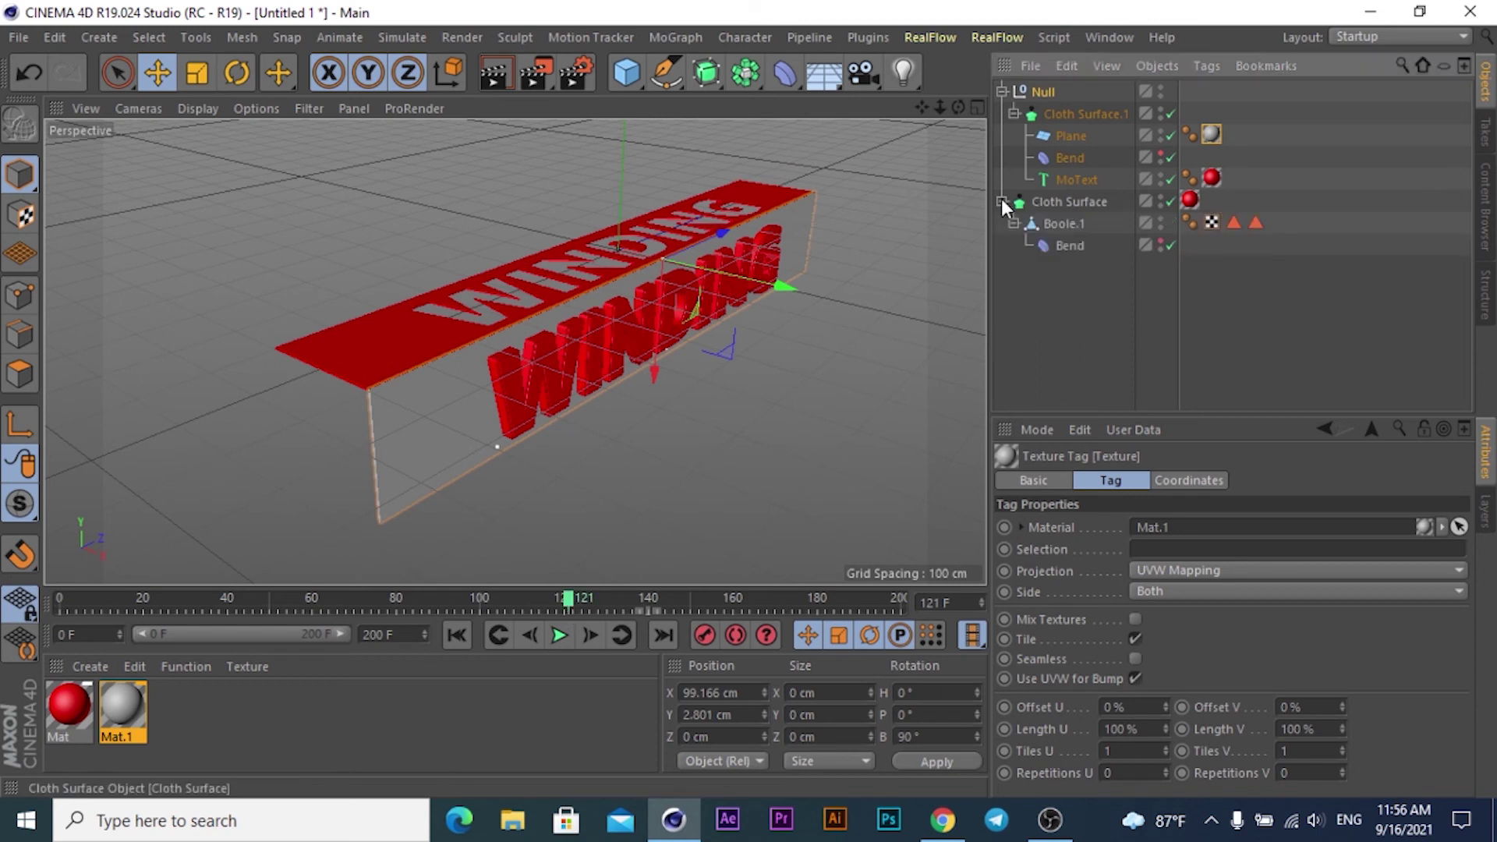
click(1161, 199)
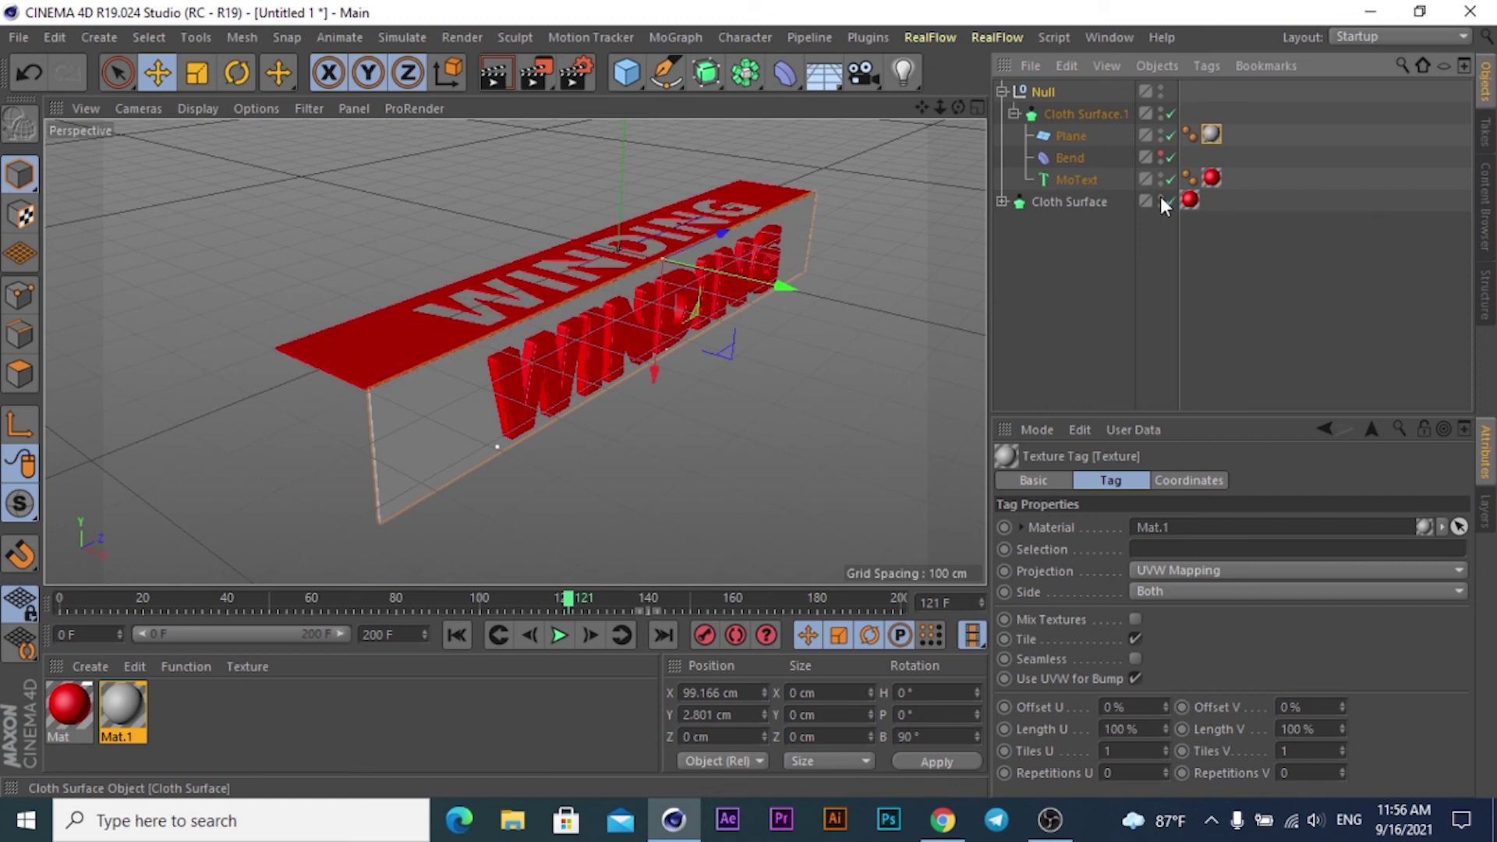
click(1073, 159)
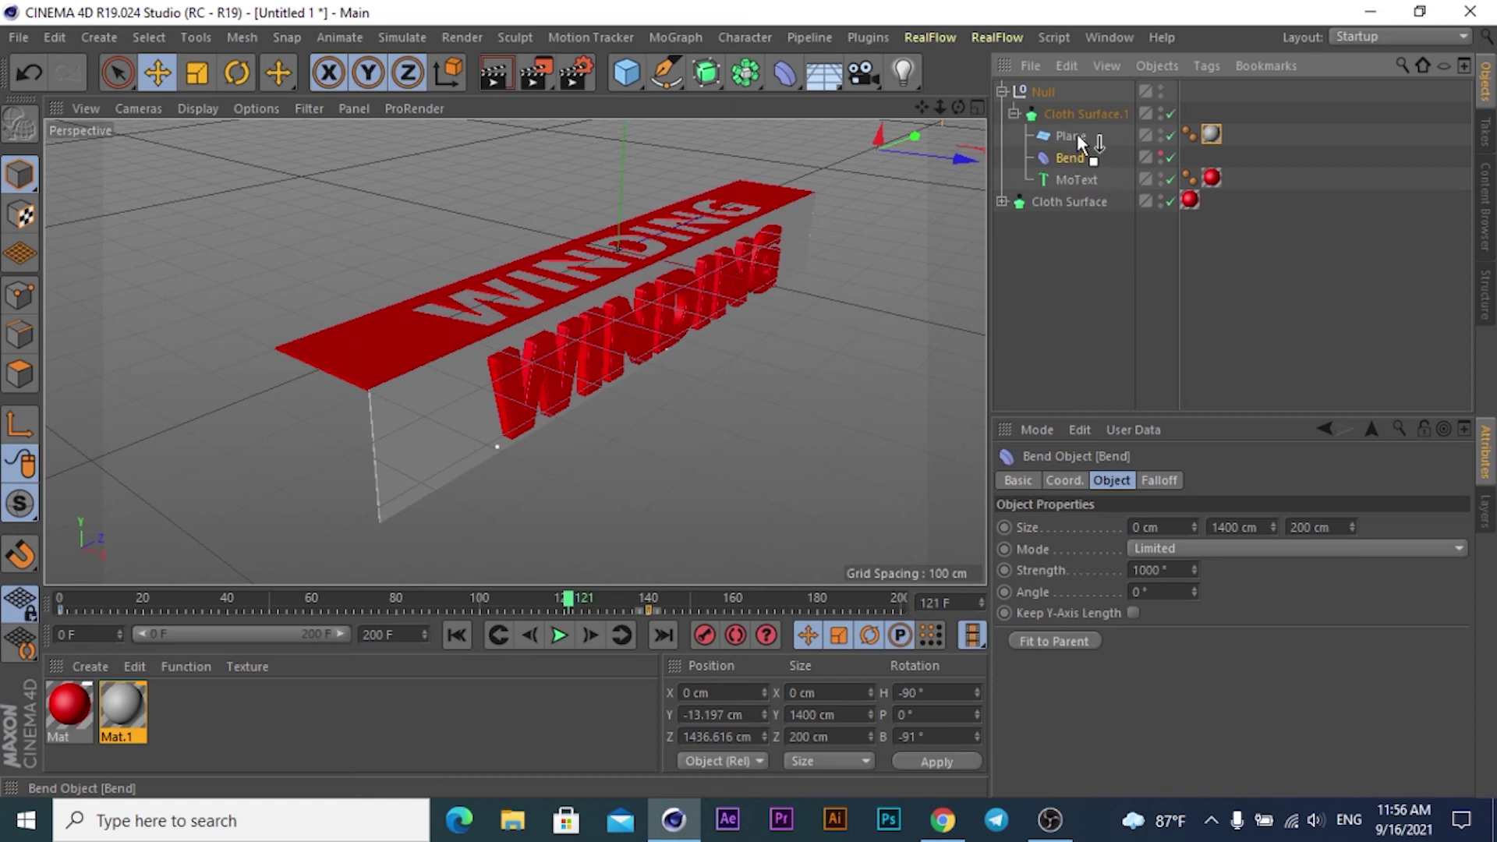
Parent Bend under the Plane, rewind to frame 0, and replay the unrolling until frame 116
drag(1077, 133, 1065, 145)
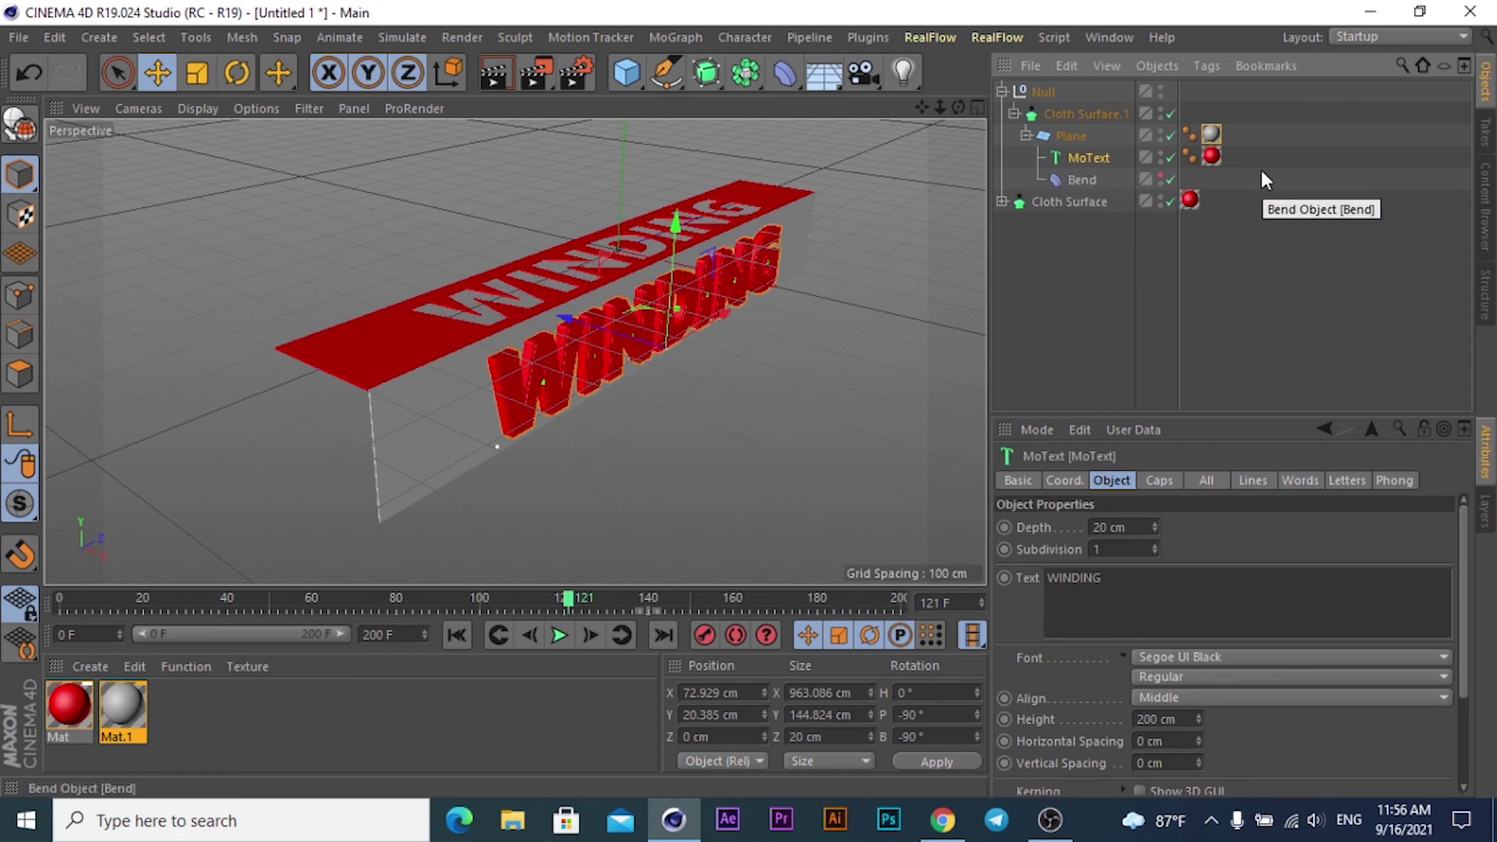
mouse_move(563, 601)
mouse_down()
mouse_move(325, 580)
mouse_move(161, 591)
mouse_move(390, 610)
mouse_move(591, 601)
mouse_up()
drag(476, 597, 34, 596)
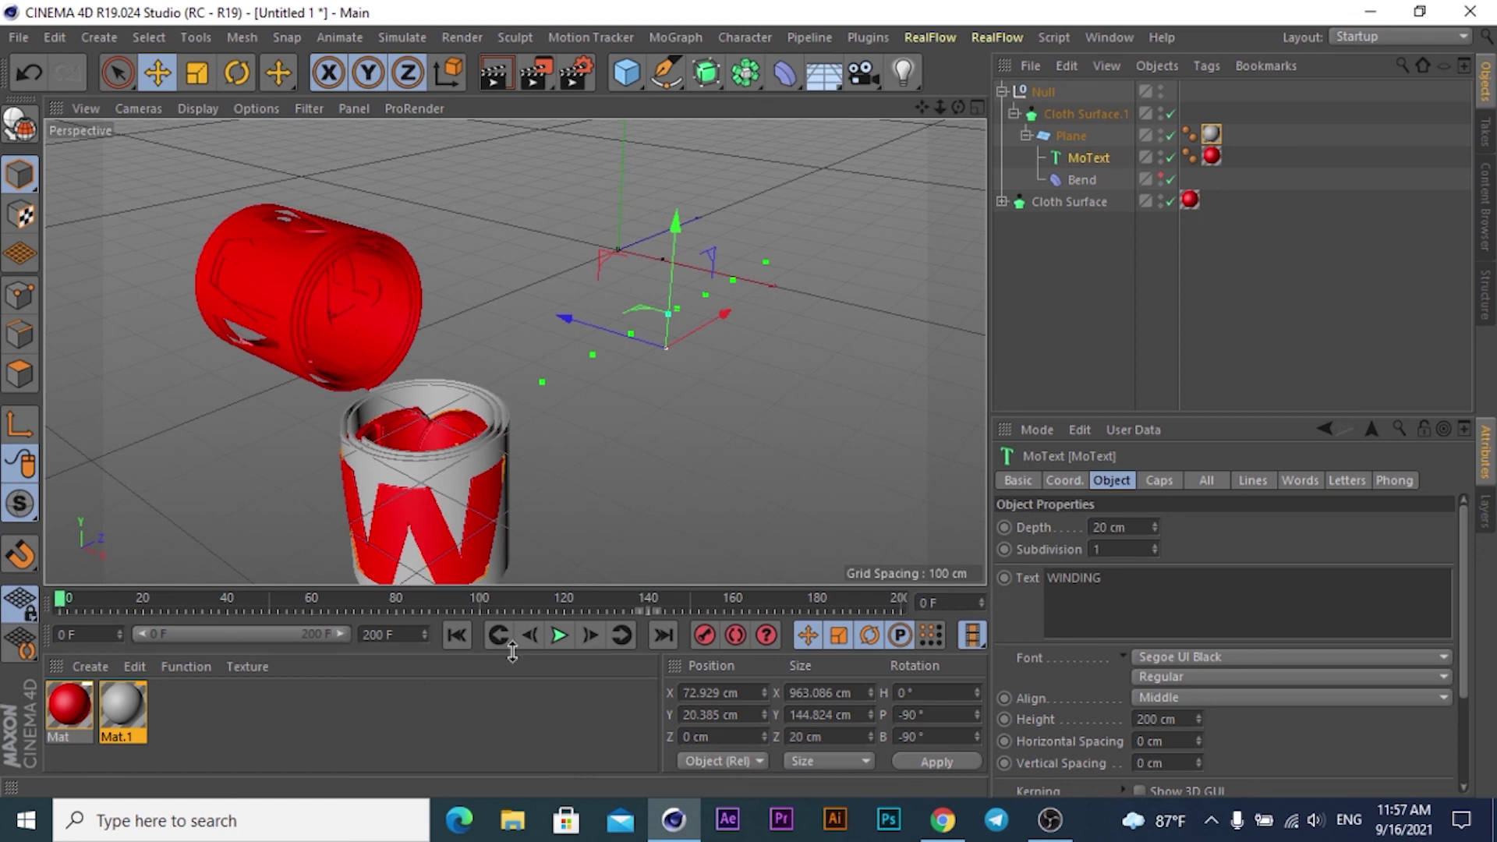
click(561, 633)
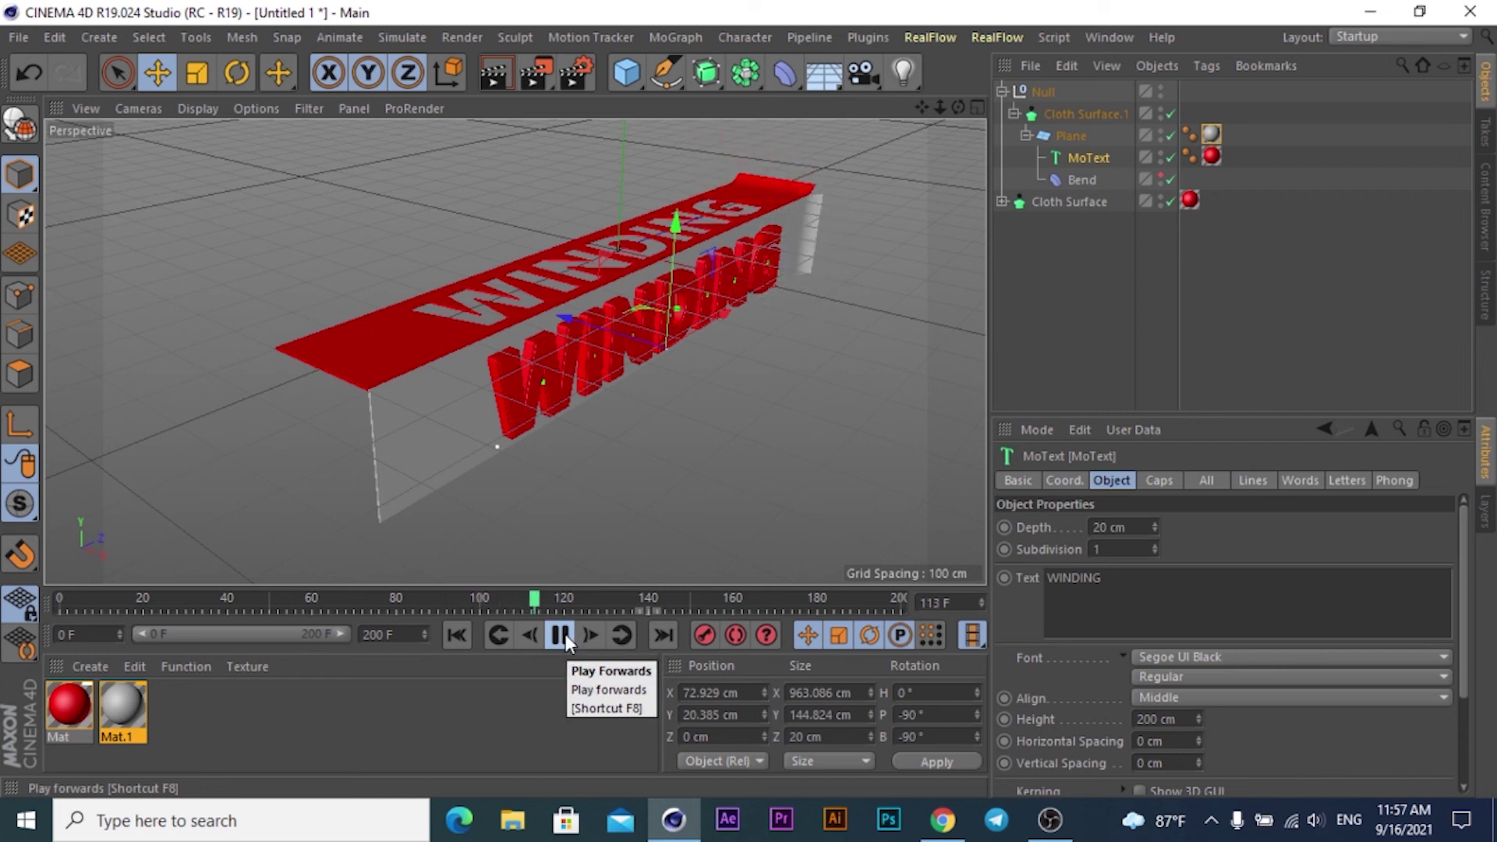
click(560, 634)
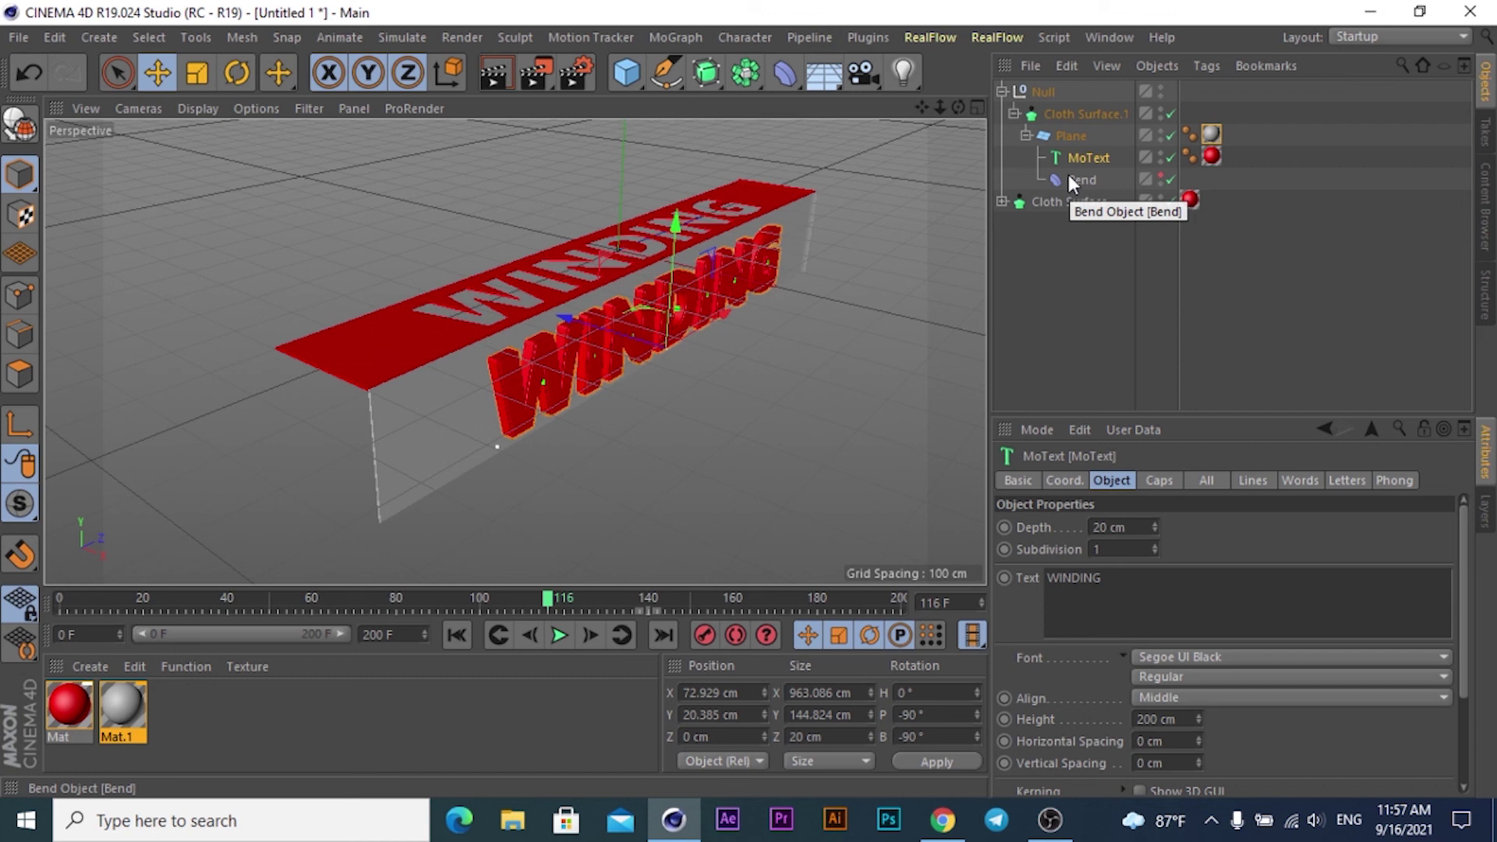
Review the Cloth Surface.1 and Bend deformer settings, then deselect all objects
click(1078, 114)
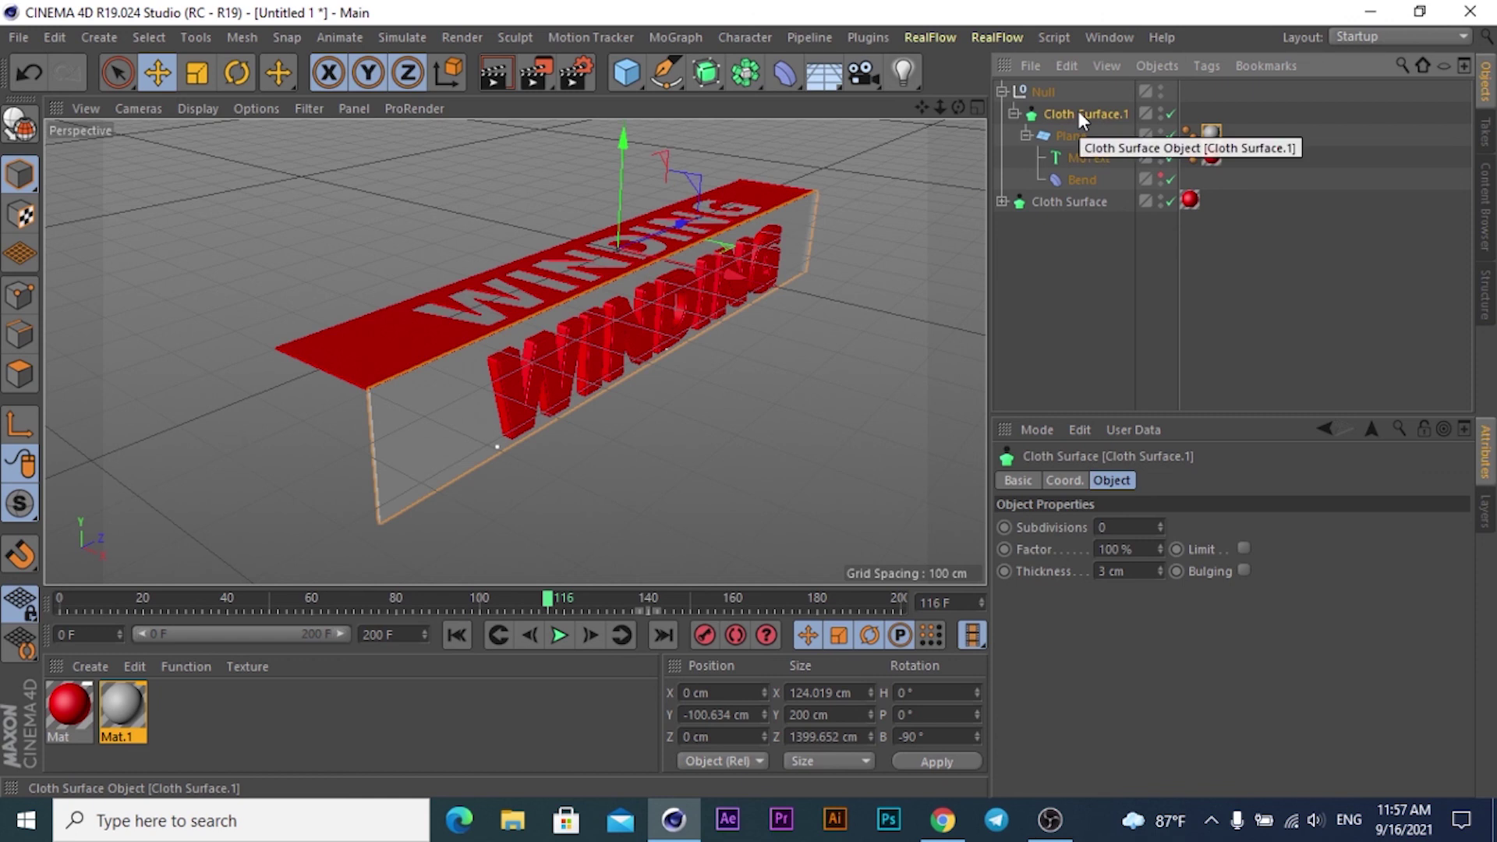
click(1067, 178)
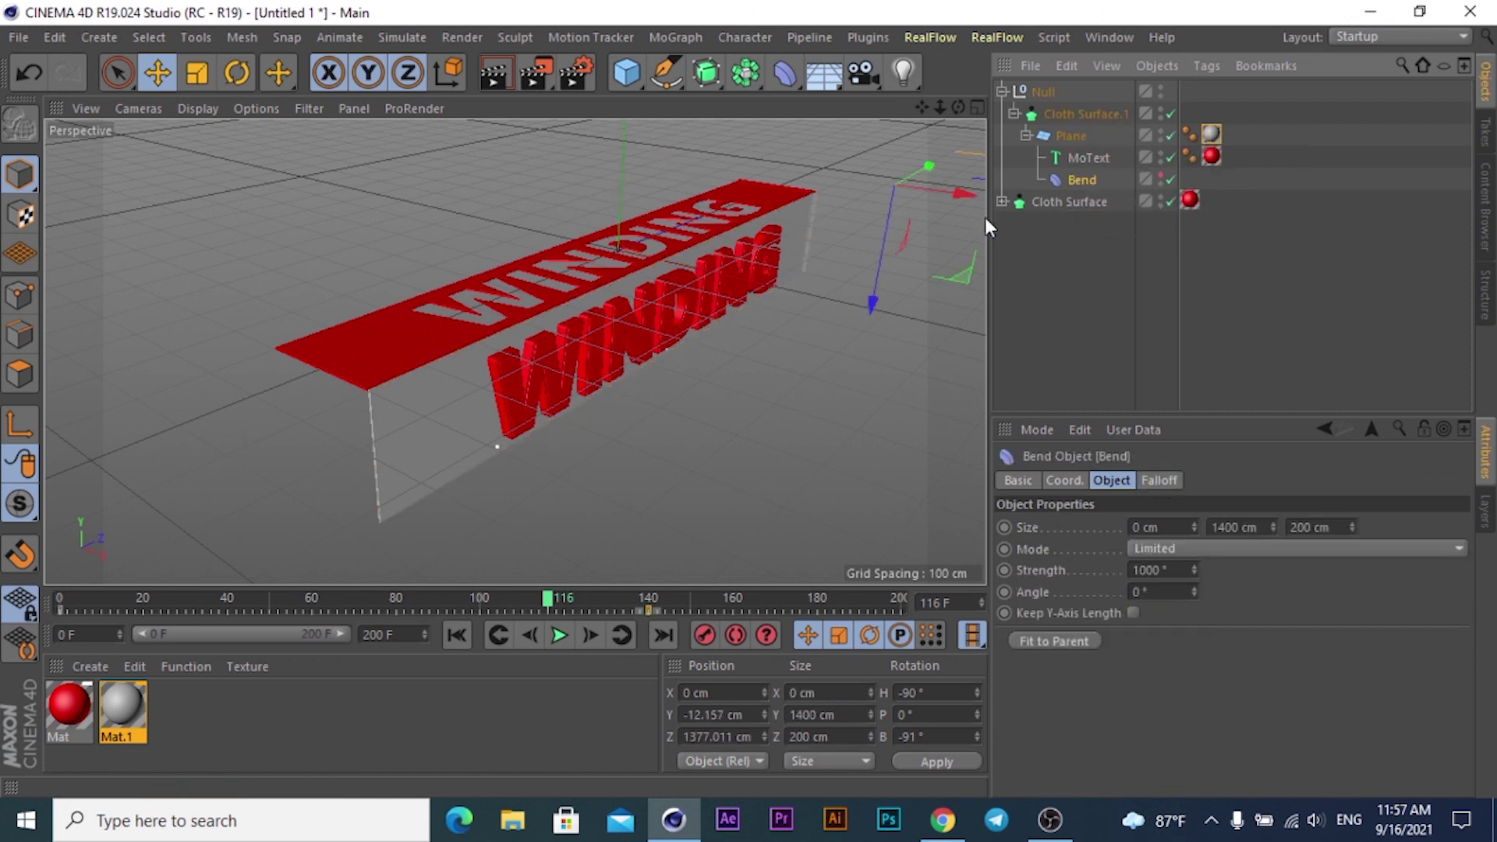
click(1059, 295)
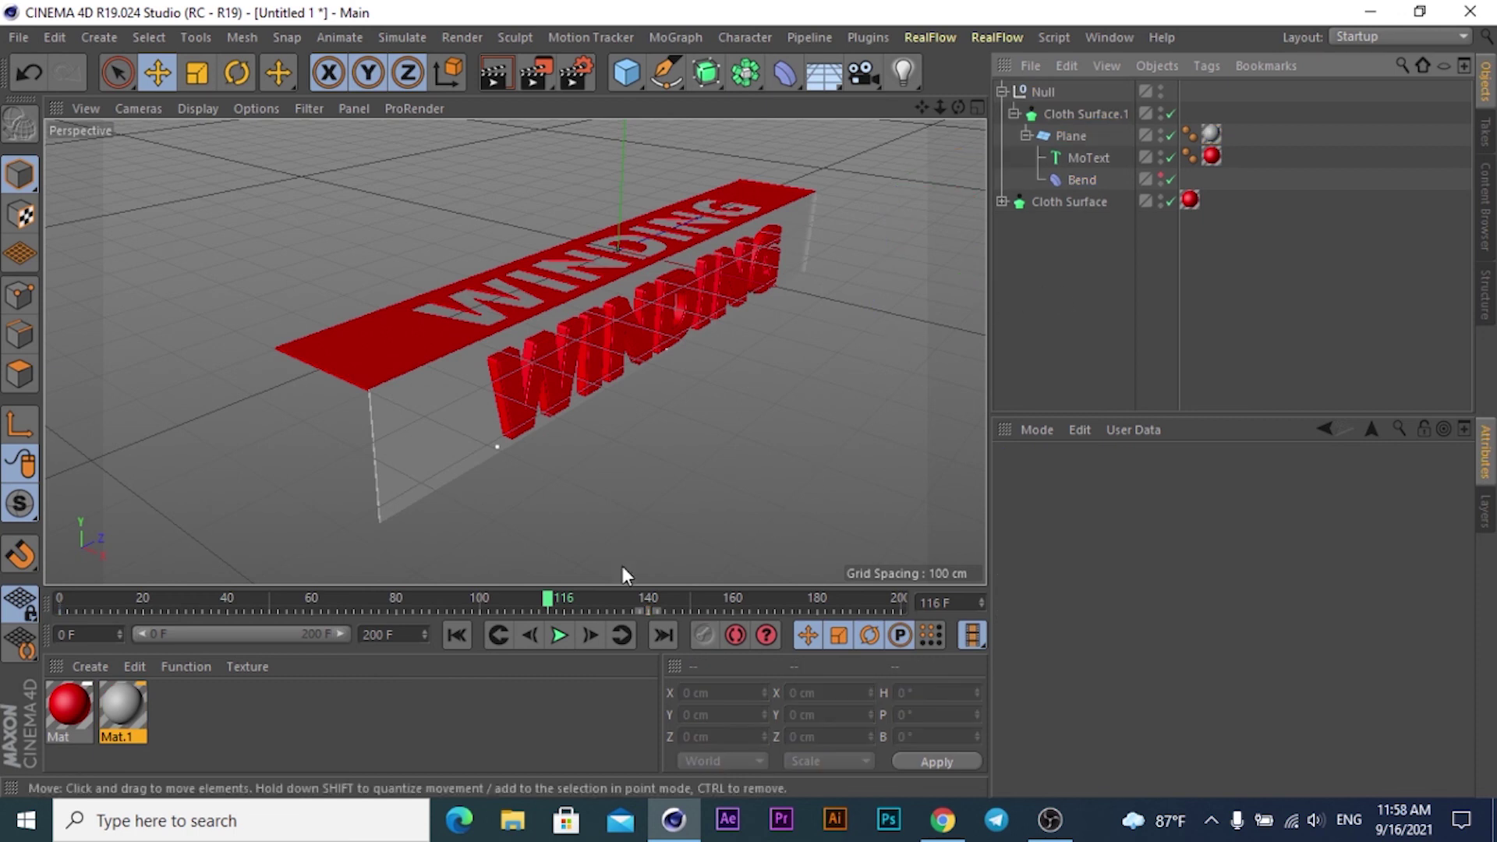
Render a preview at frame 108, then orbit and zoom closer to the WINDING text
drag(548, 599, 513, 599)
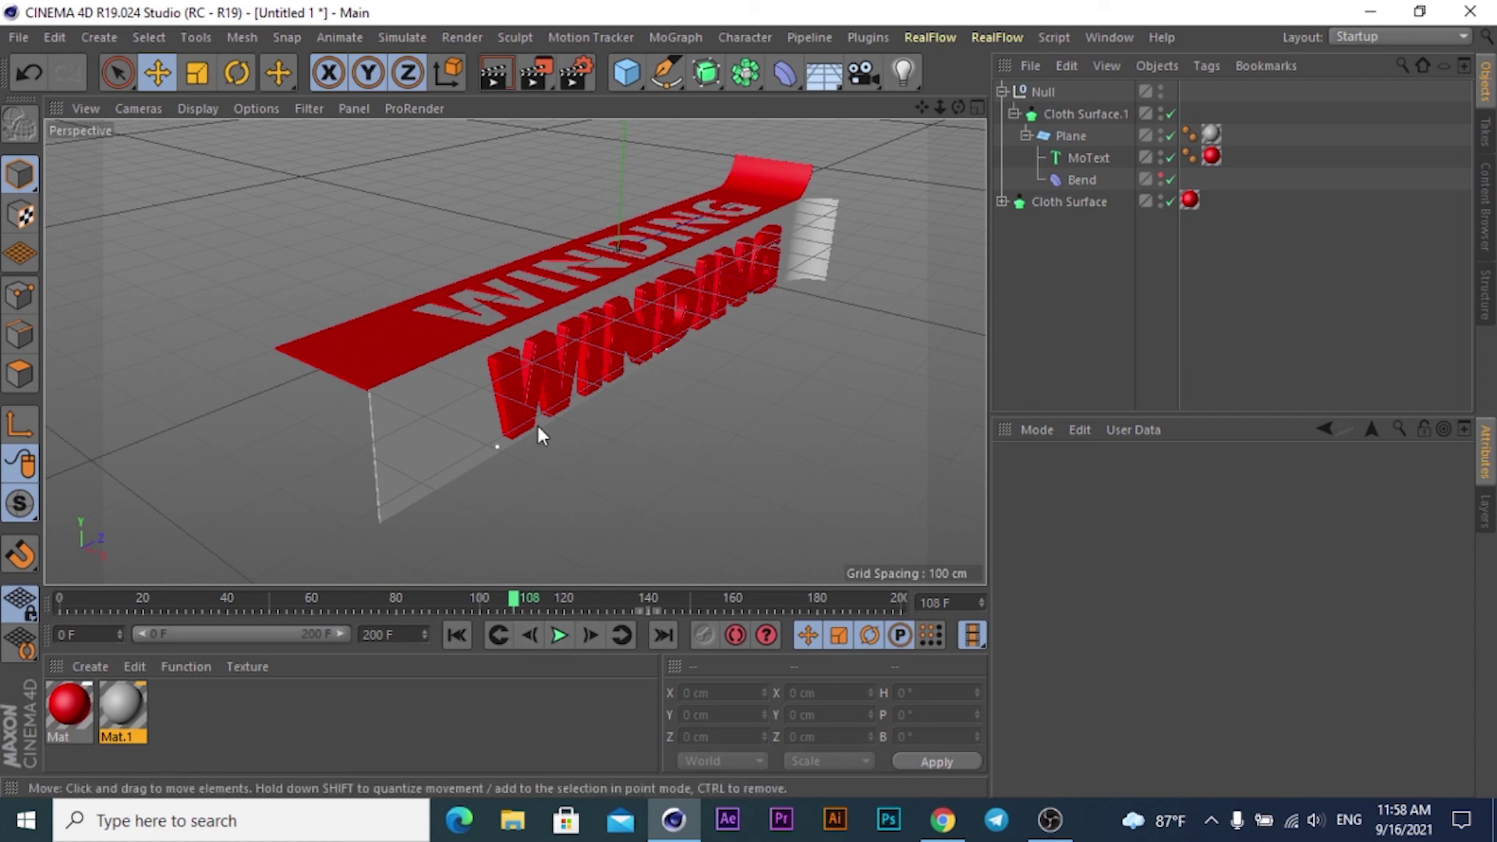
click(489, 68)
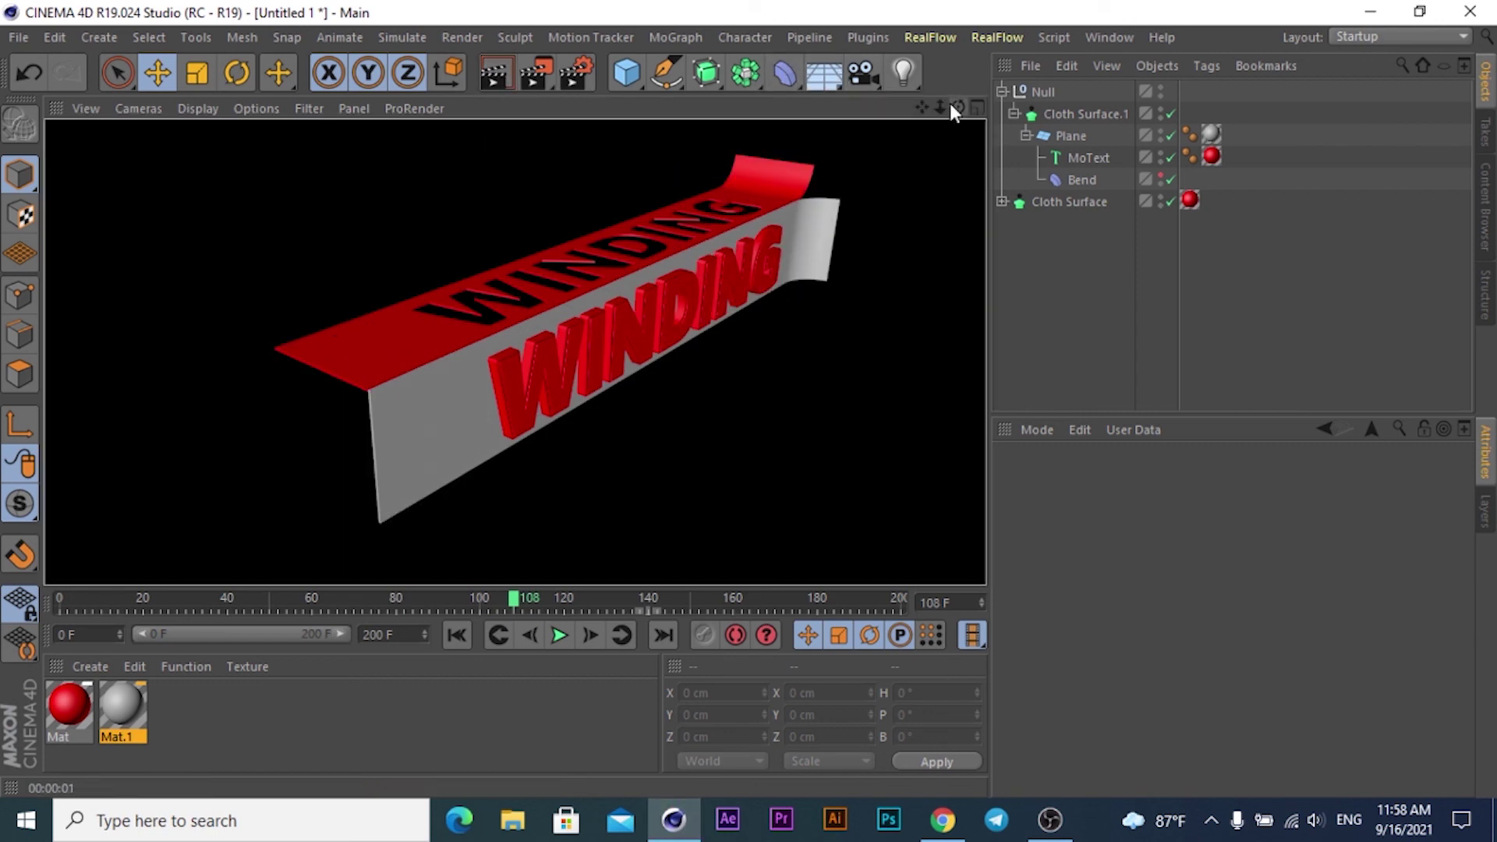
drag(959, 107, 927, 109)
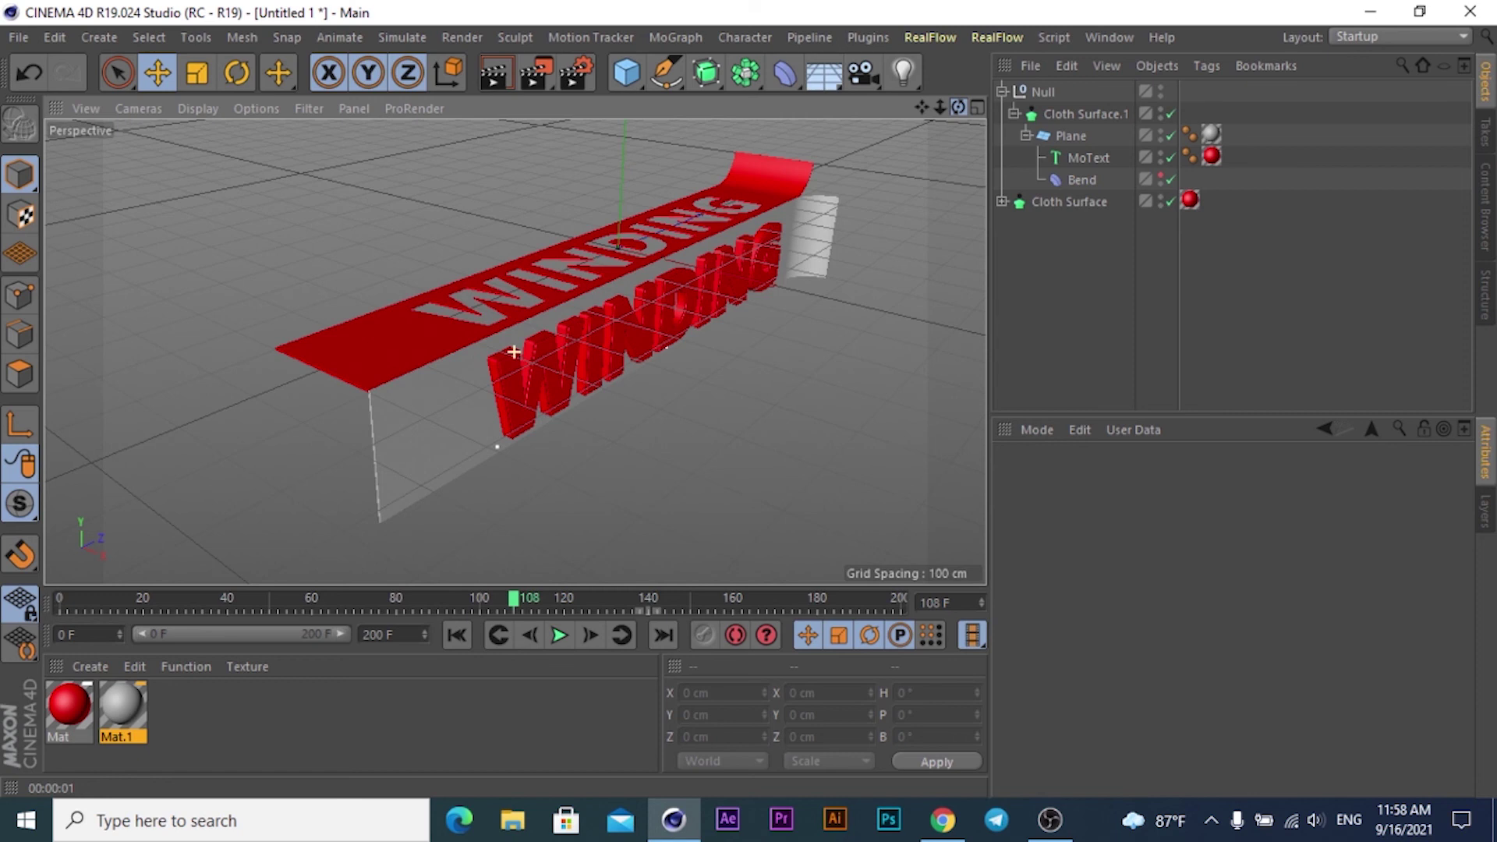
drag(940, 107, 511, 354)
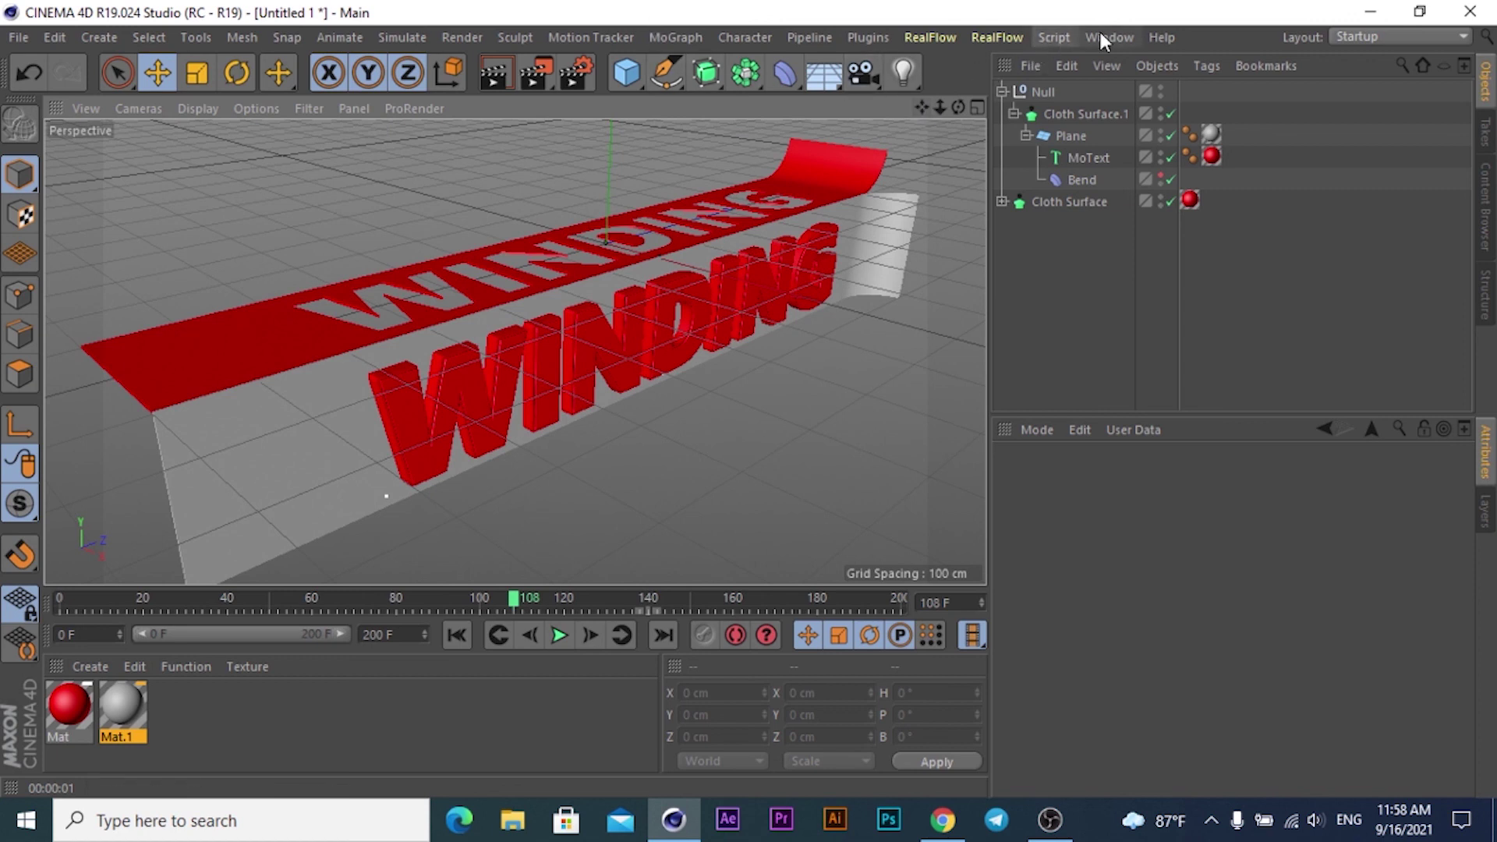
Add a floor lowered beneath the banner, advance to frame 129, and select Bend
click(827, 78)
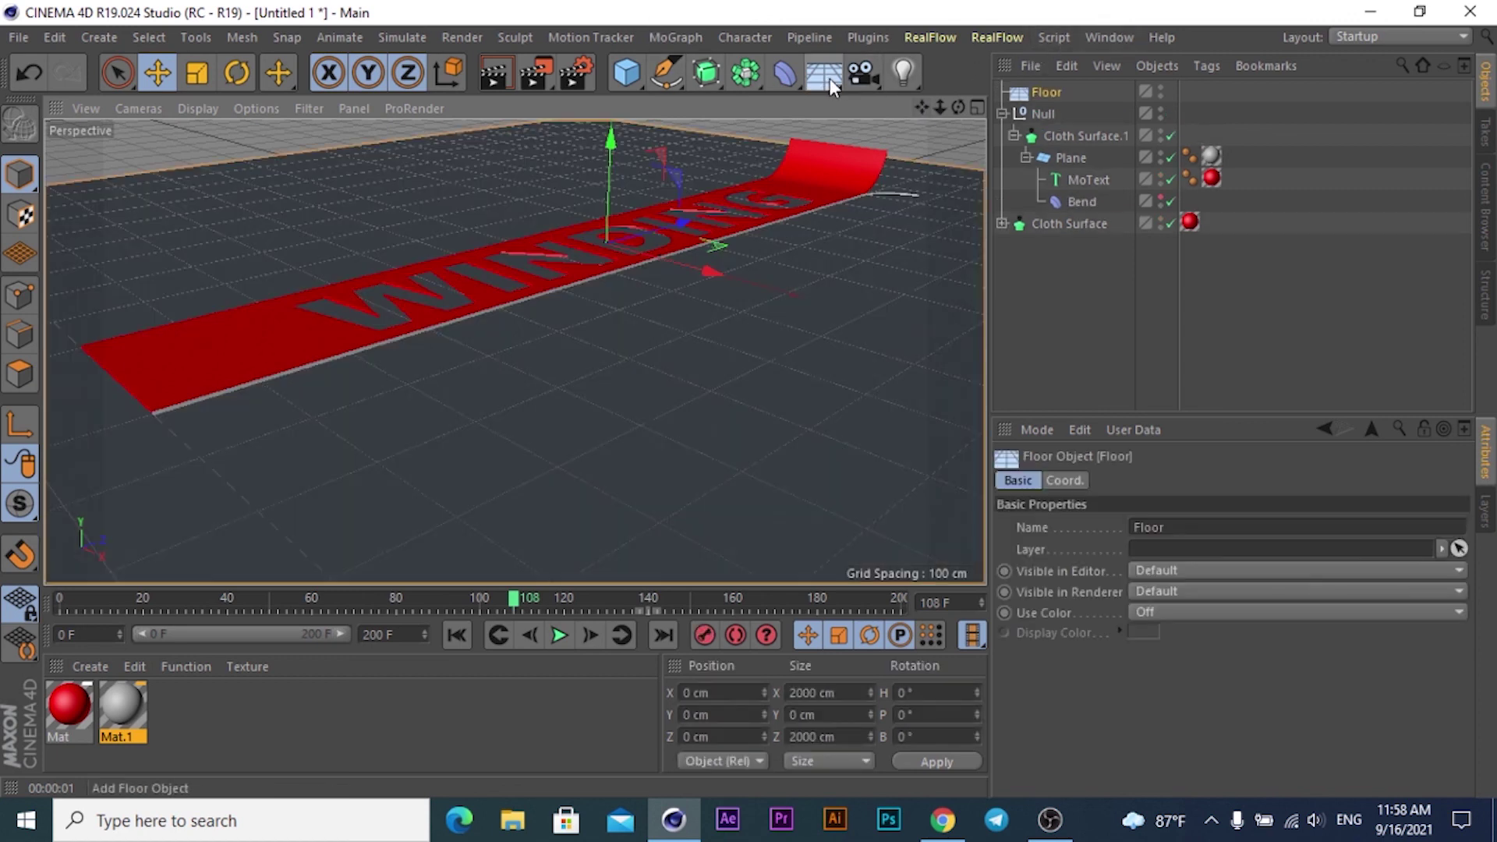
mouse_move(609, 133)
mouse_down()
mouse_move(576, 284)
mouse_move(582, 250)
mouse_move(591, 268)
mouse_up()
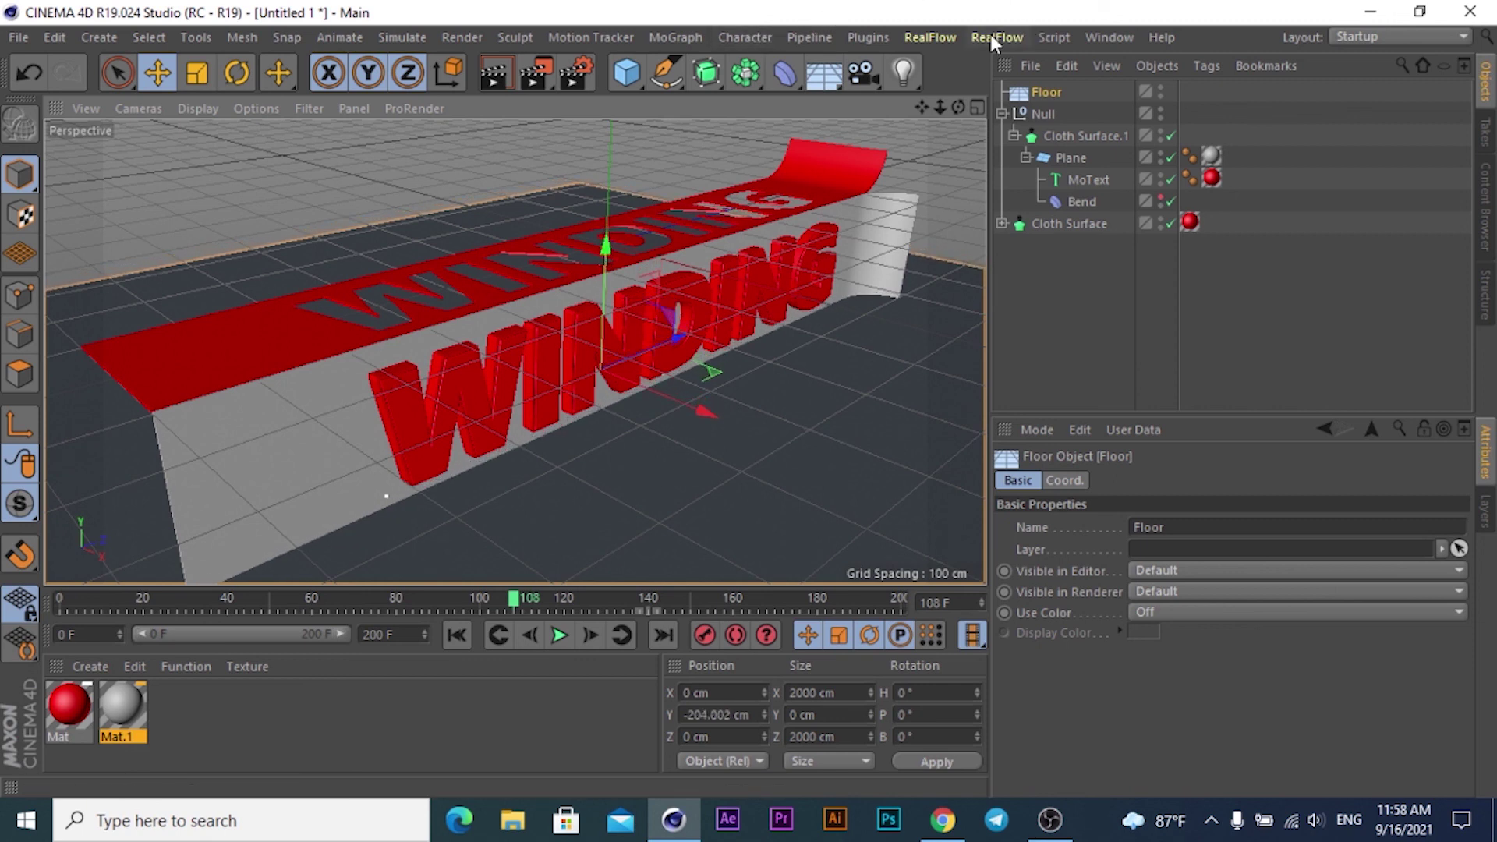
mouse_move(514, 607)
mouse_down()
mouse_move(633, 604)
mouse_move(502, 607)
mouse_move(567, 605)
mouse_up()
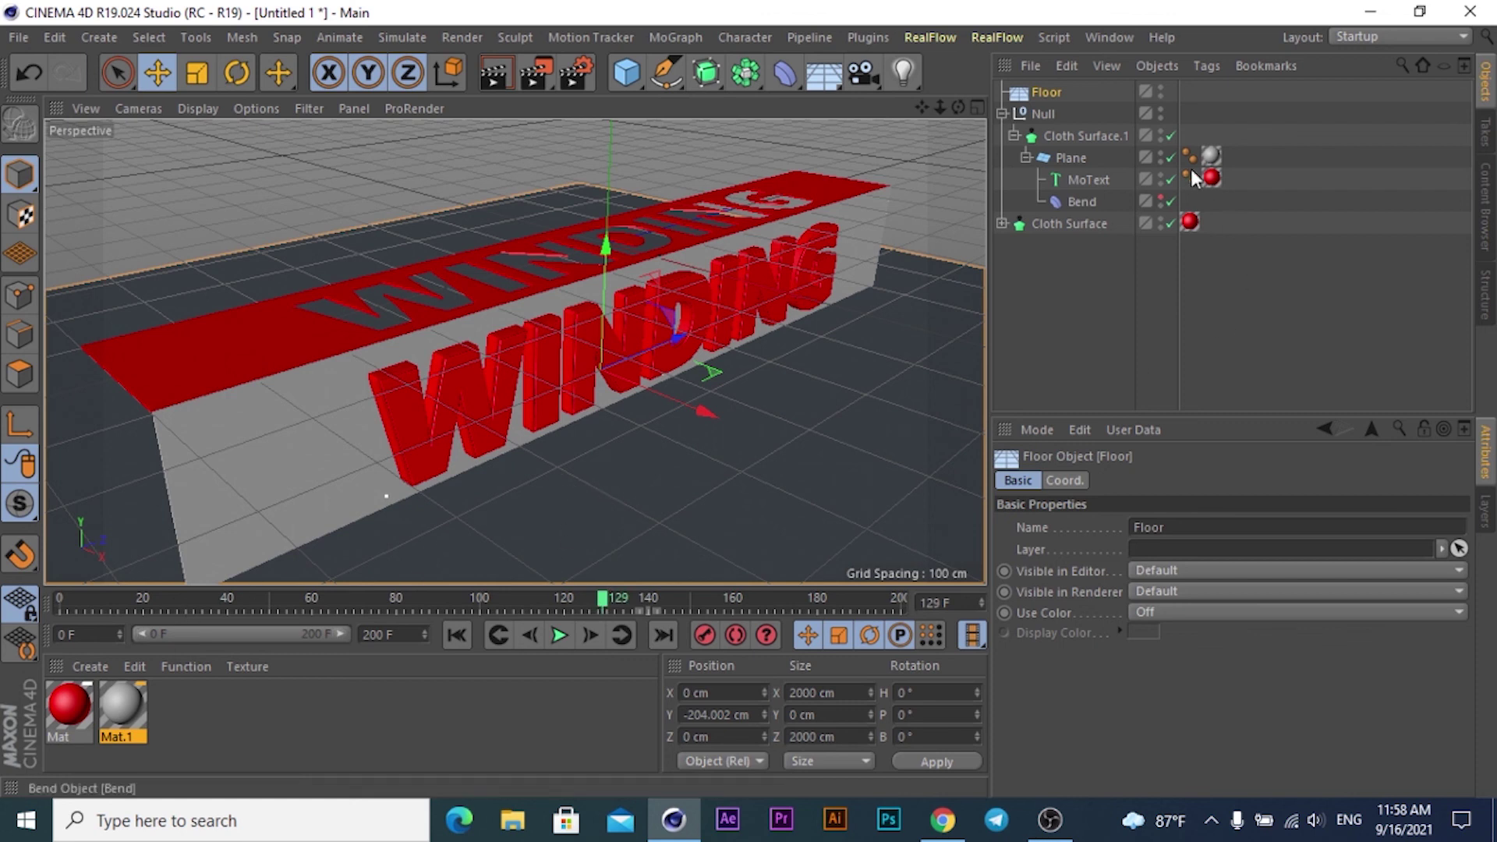
click(1083, 201)
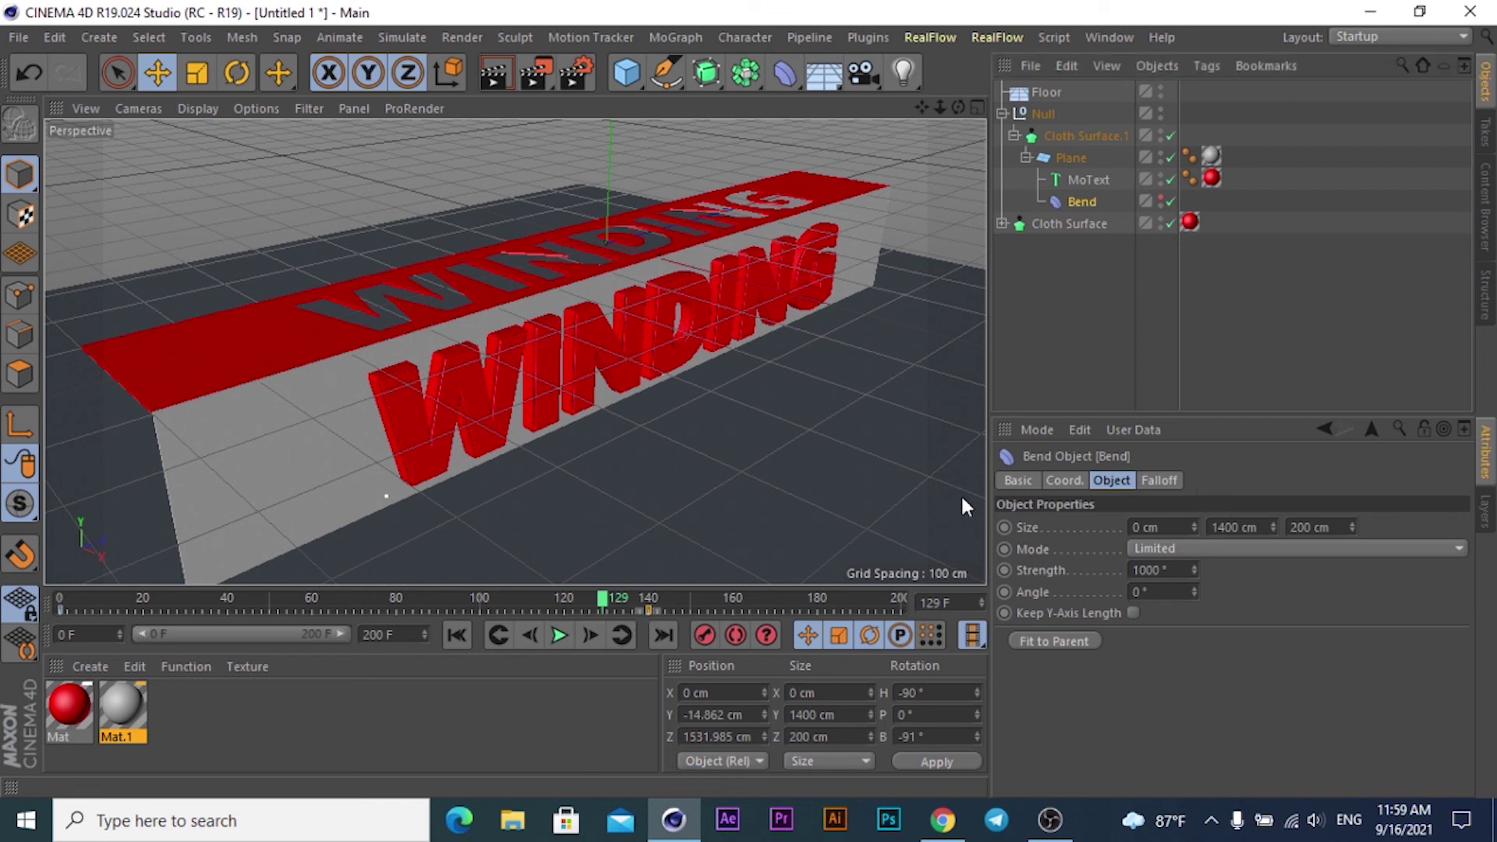
click(61, 609)
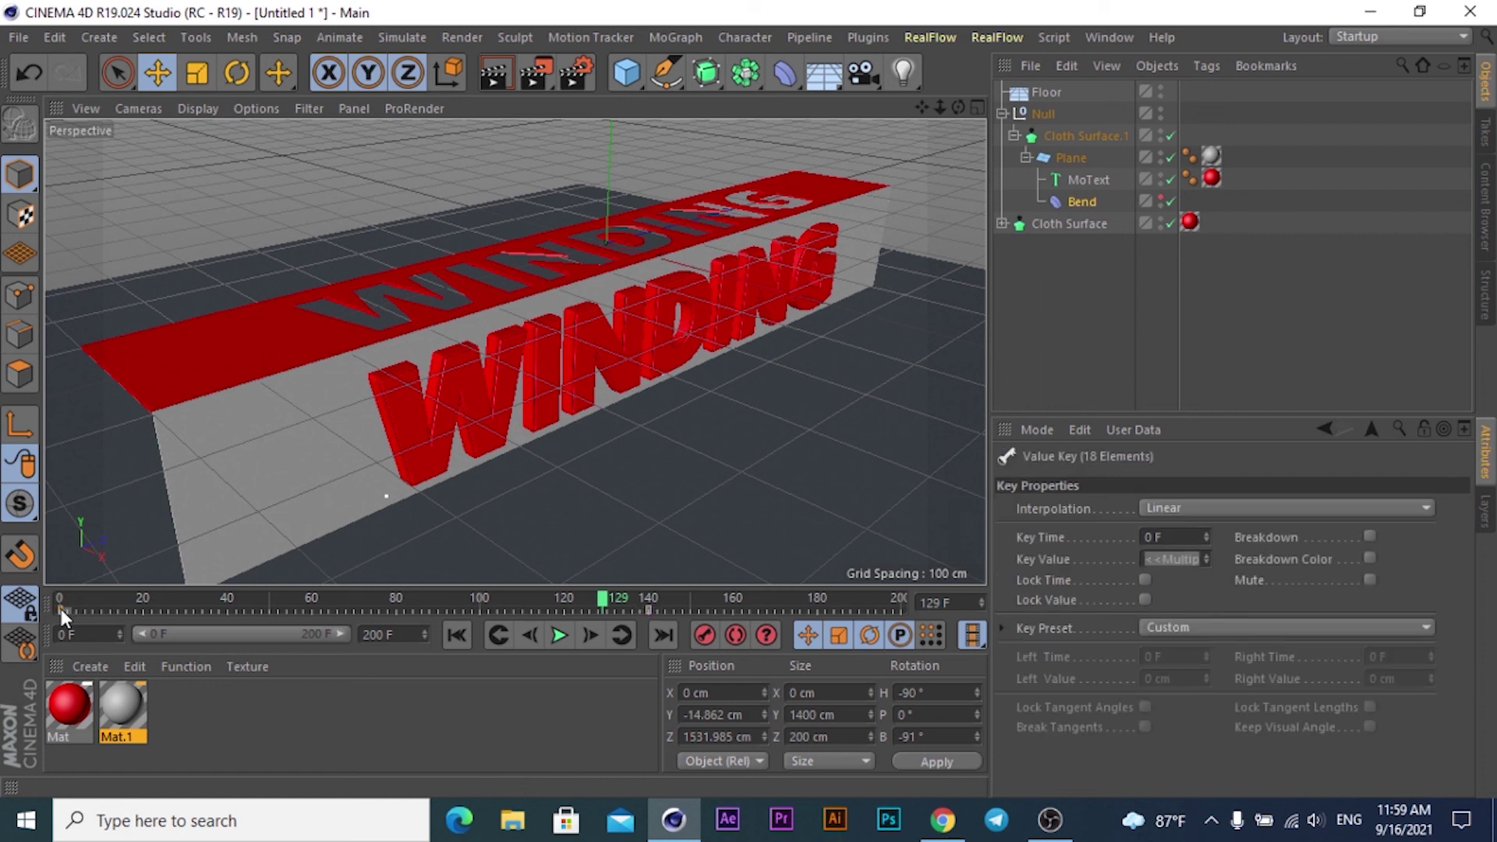
click(1168, 510)
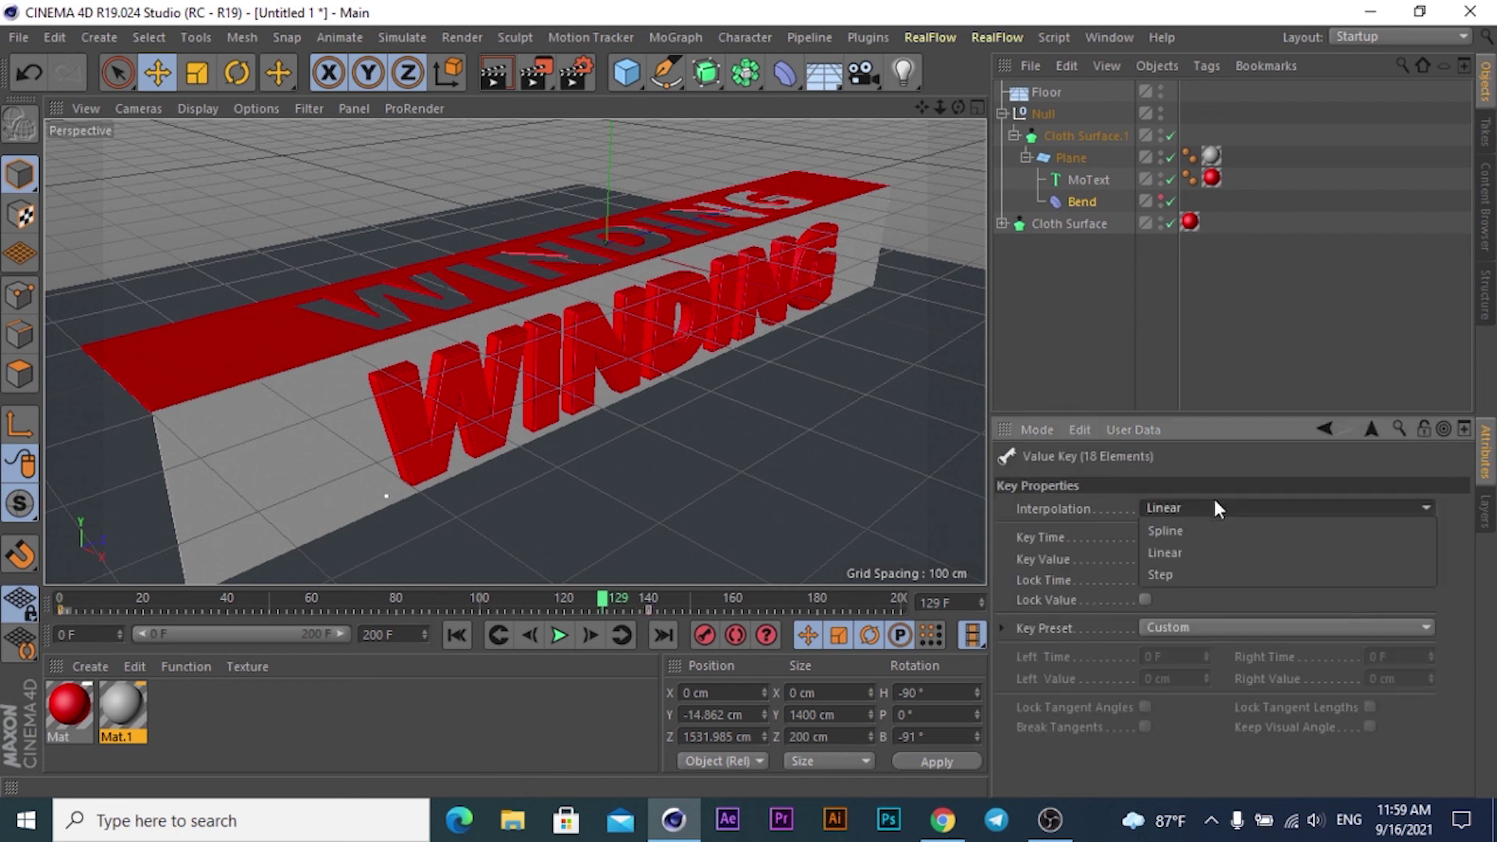
click(1167, 550)
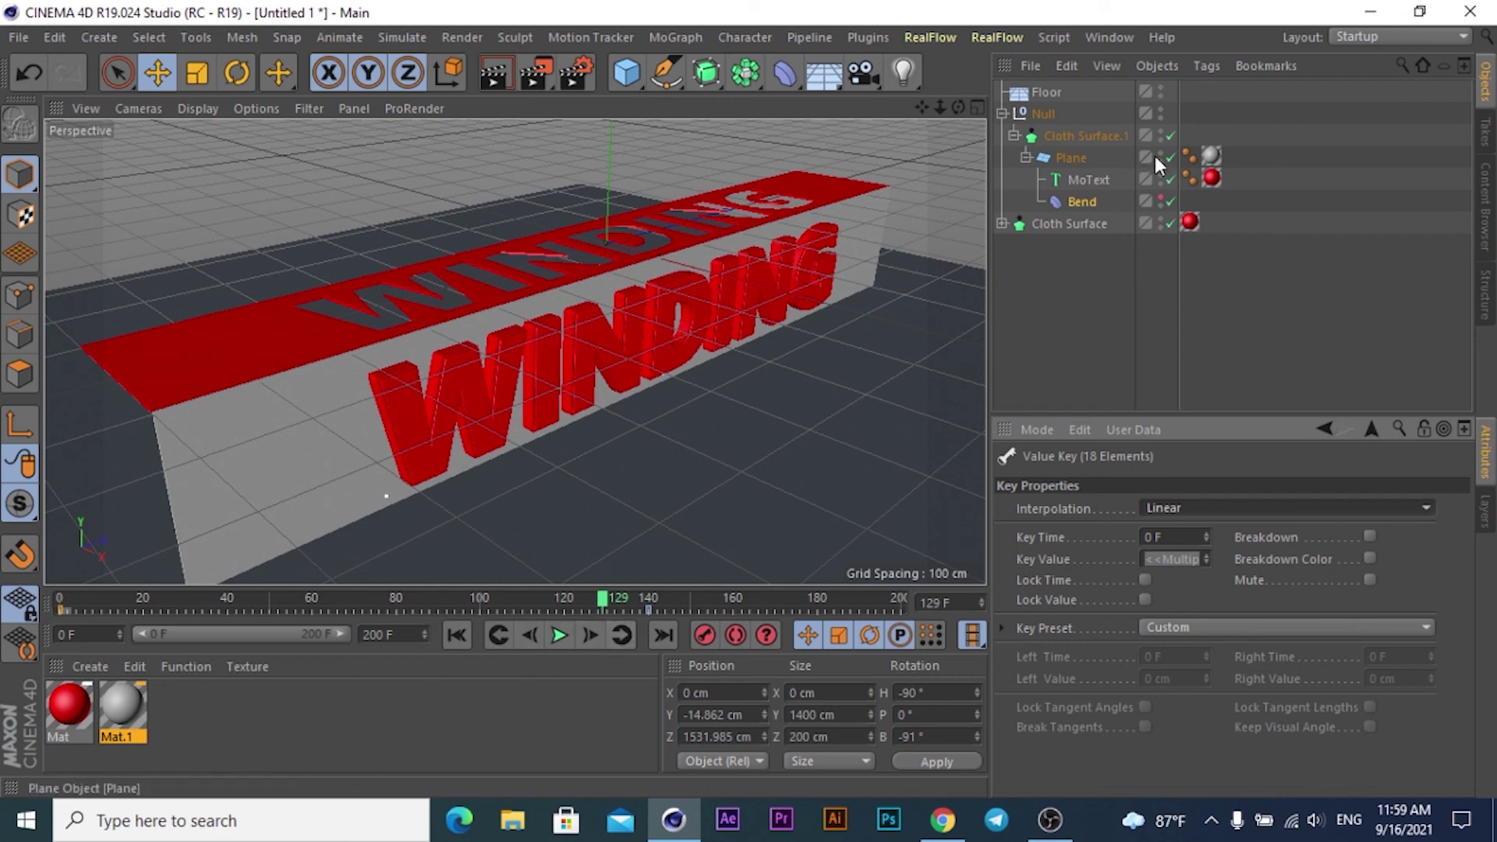
click(1002, 224)
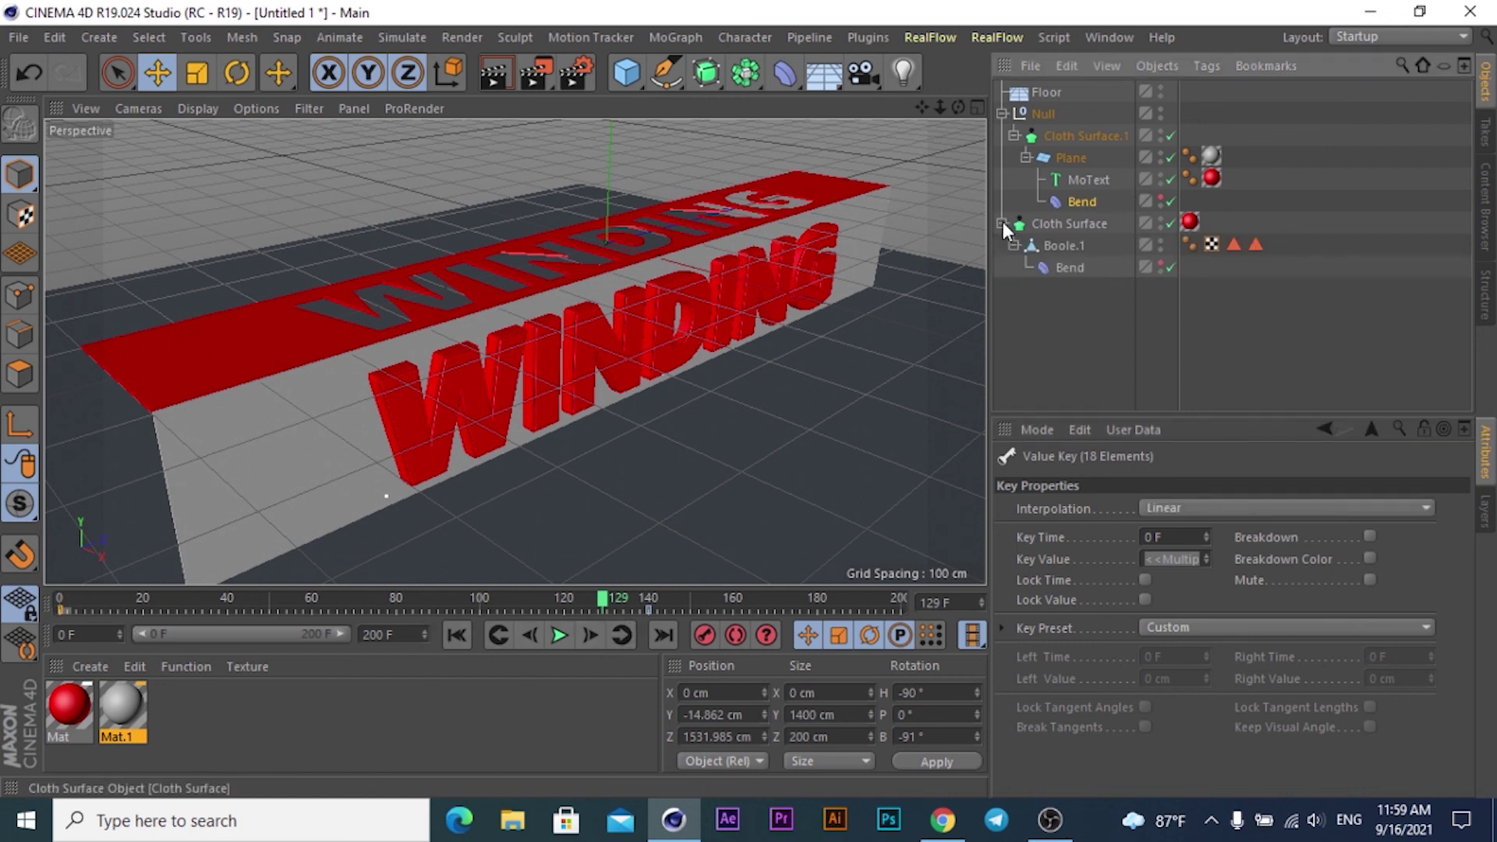
click(1066, 269)
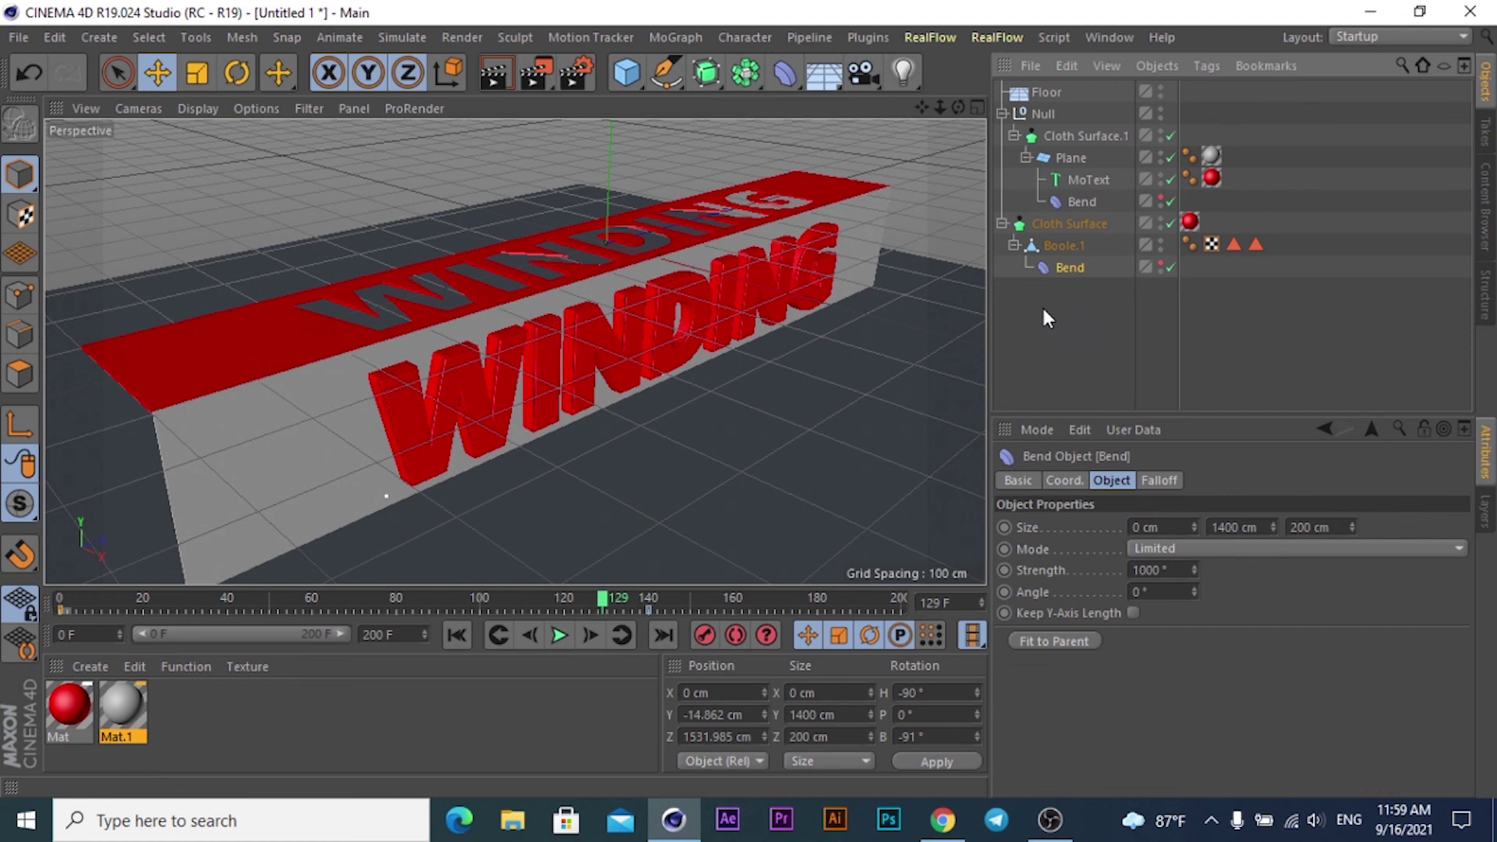
click(647, 608)
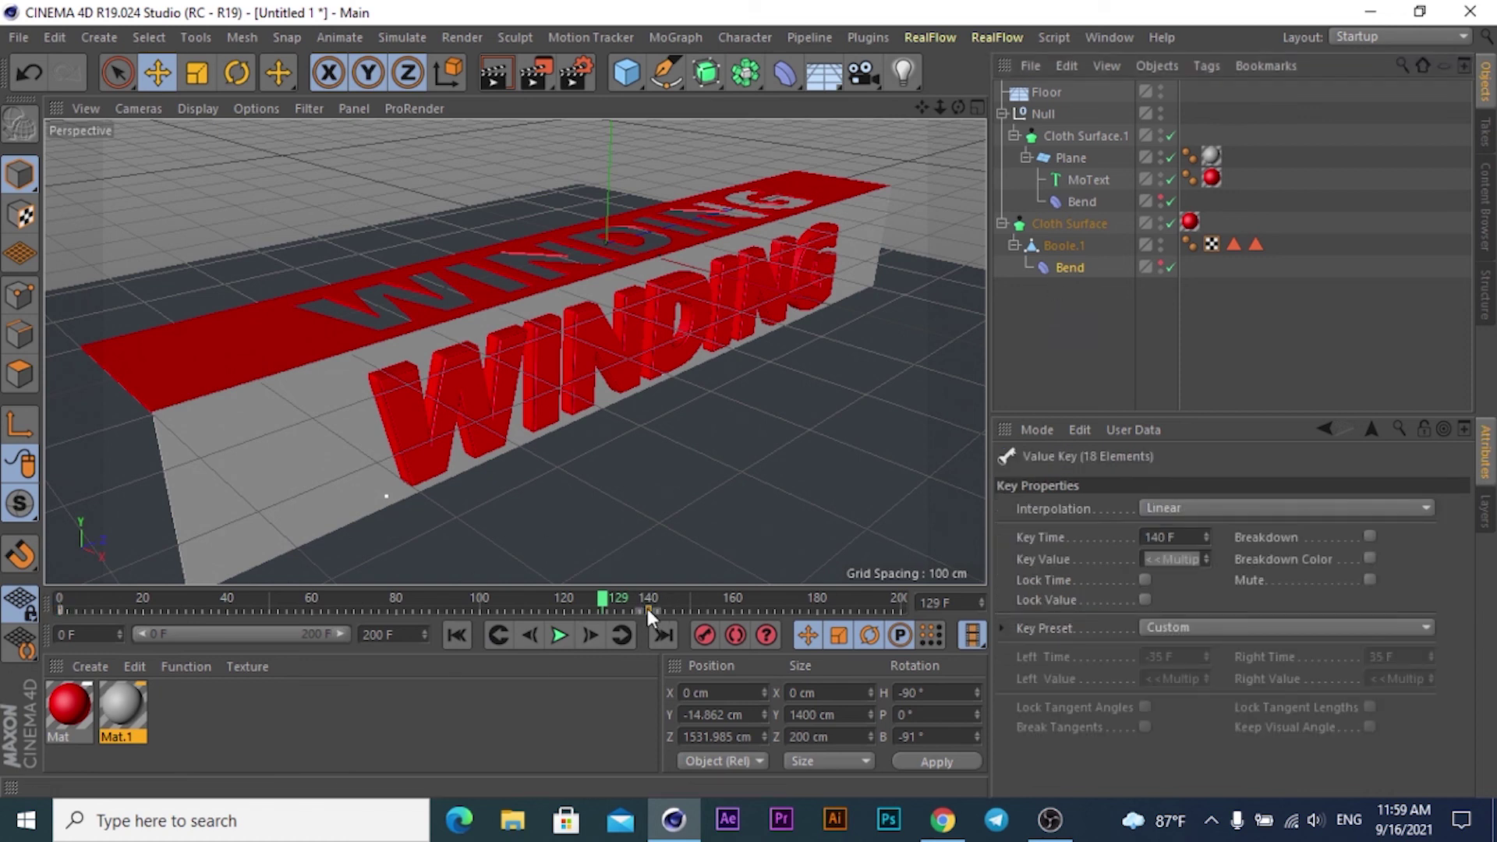
click(1001, 223)
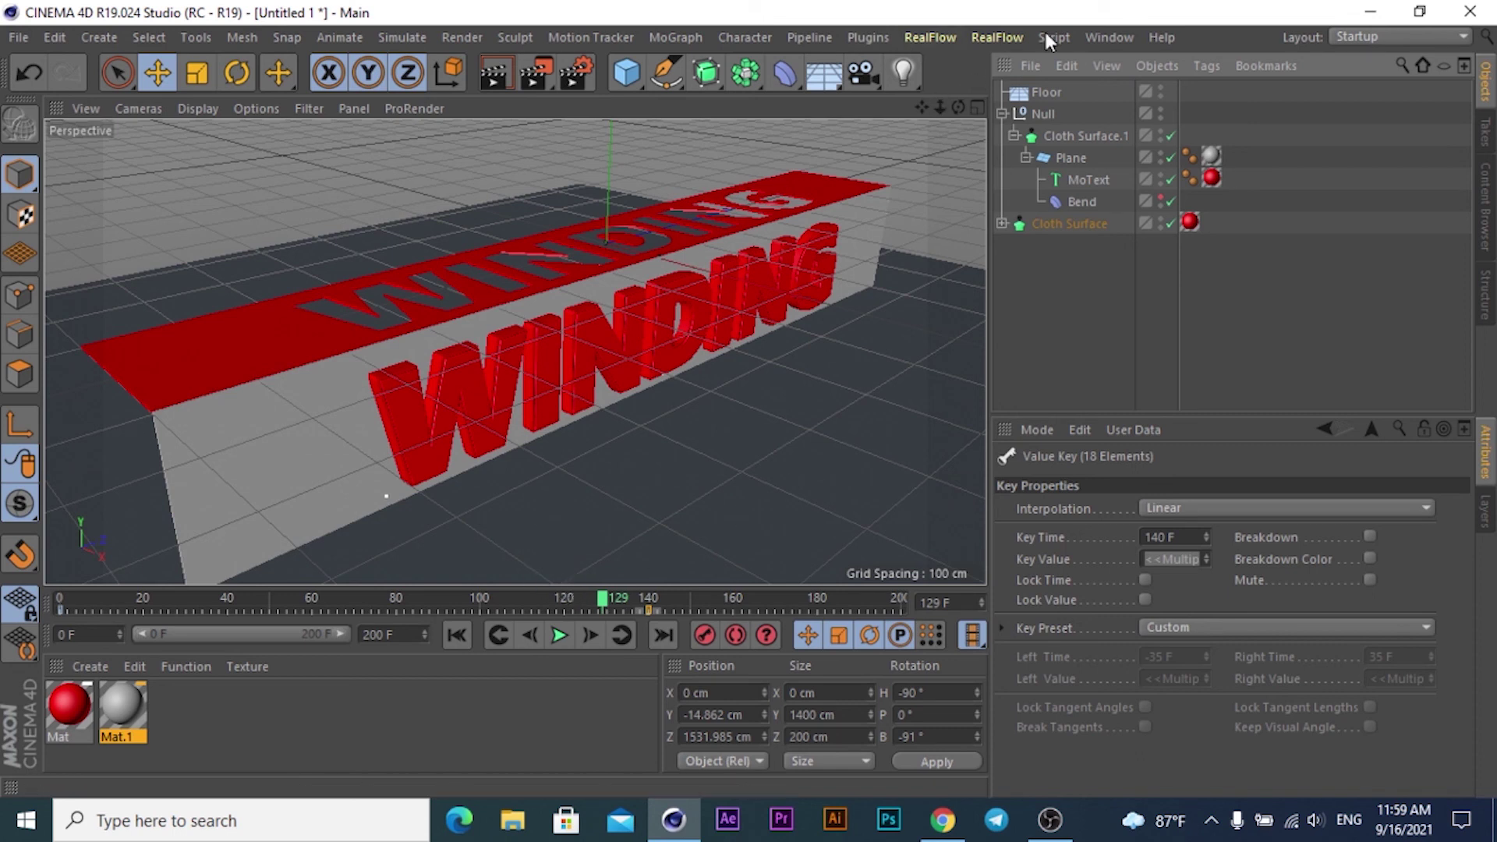
Browse the Content Browser's GSG and MMG preset libraries for a lighting rig
click(1091, 36)
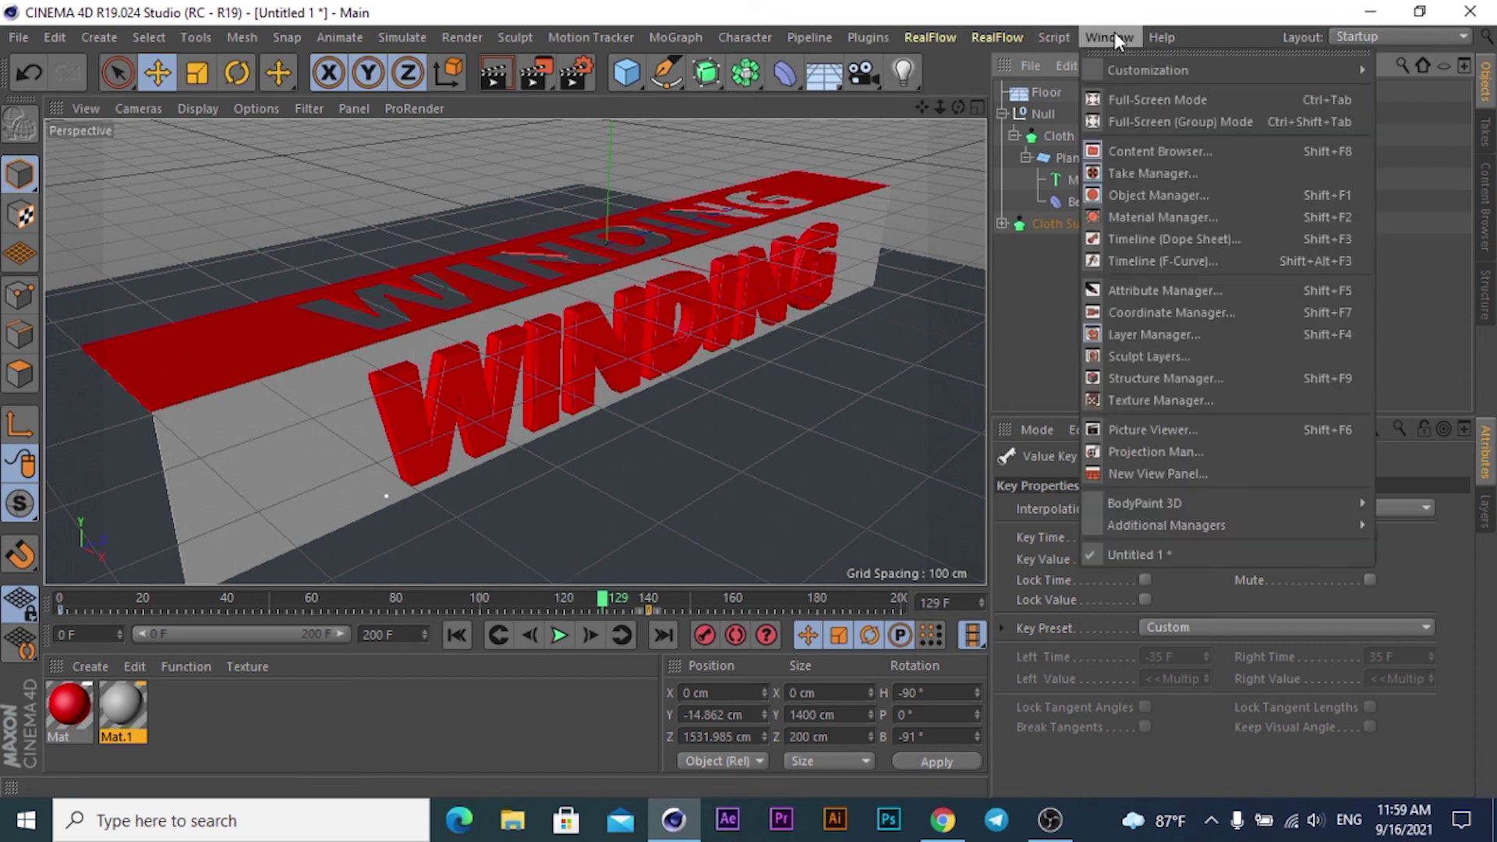
click(1149, 150)
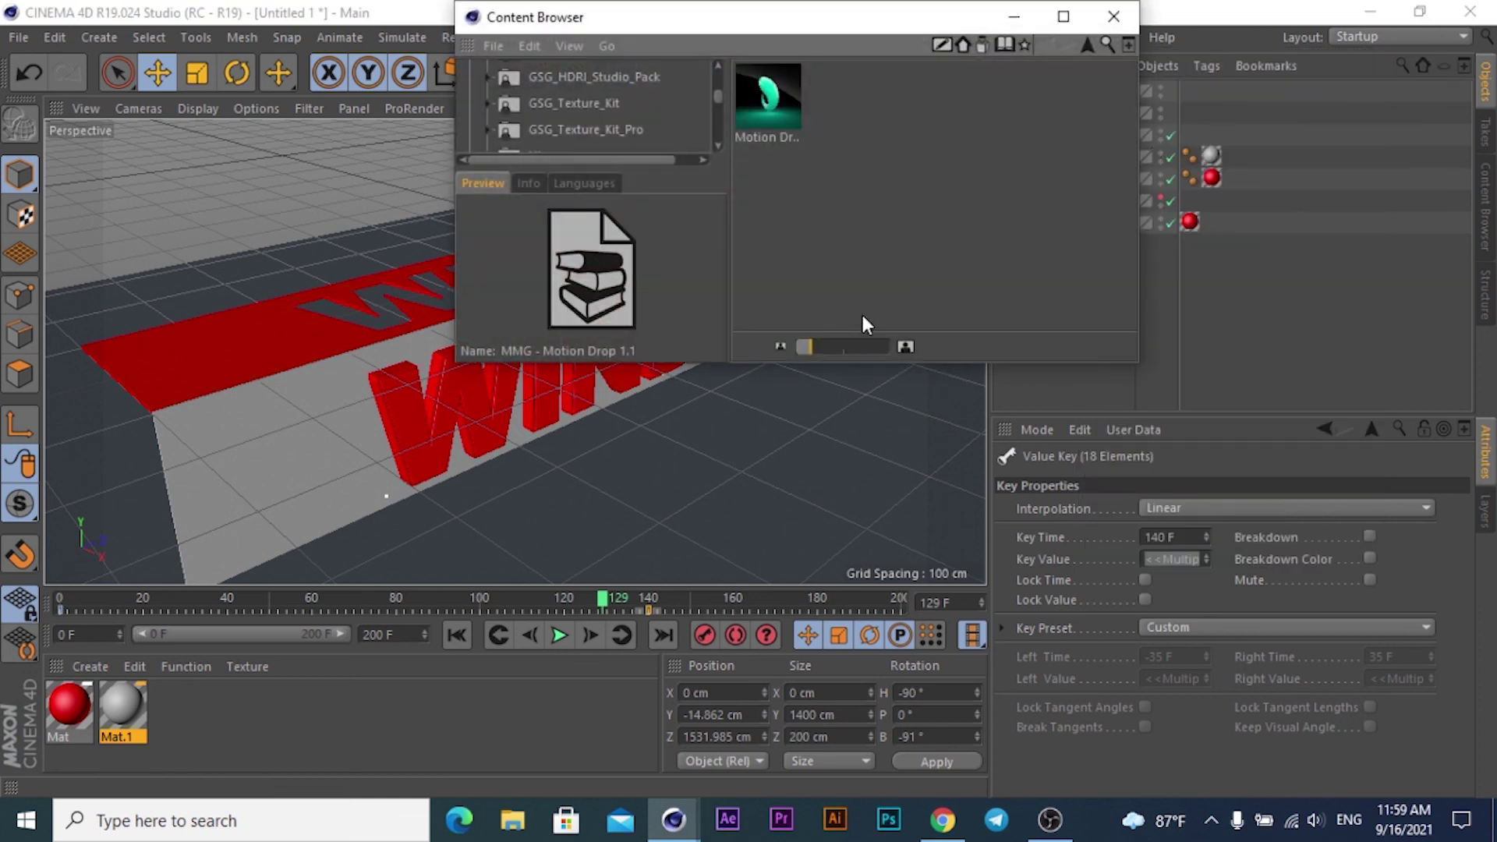
click(583, 77)
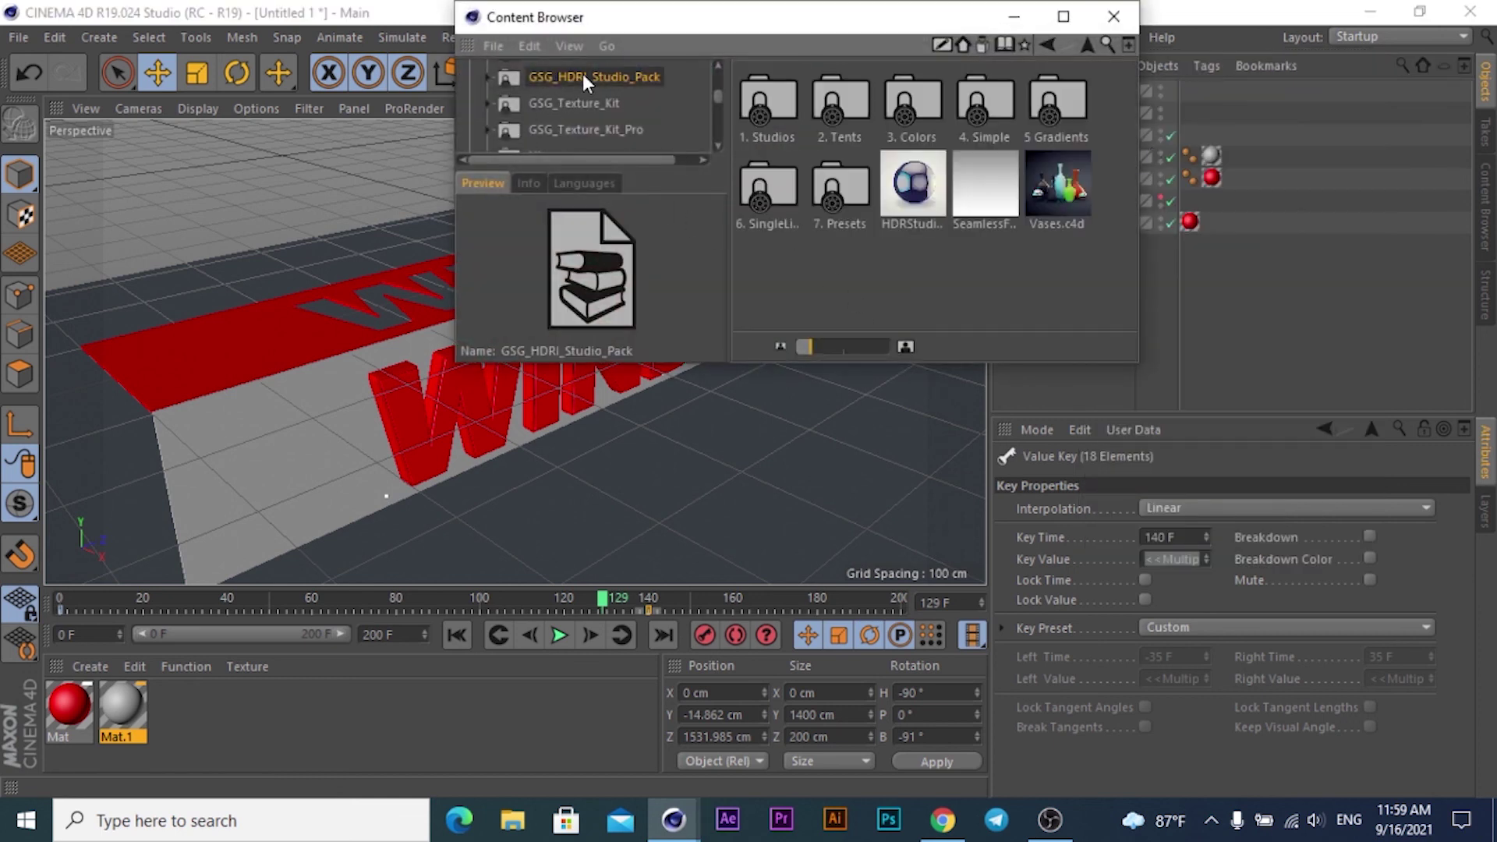
click(580, 99)
click(580, 129)
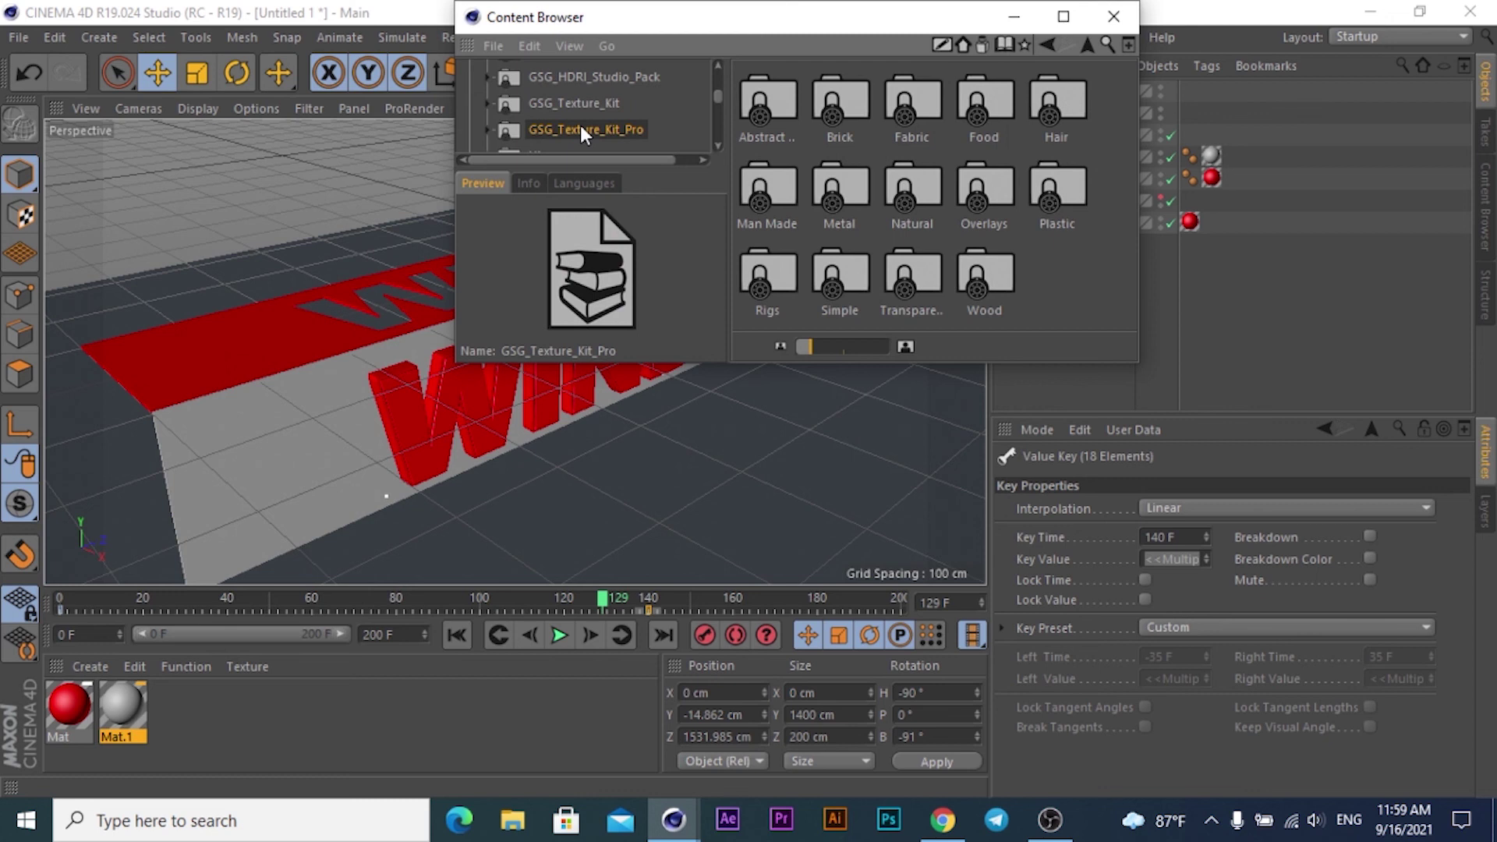
drag(718, 92, 718, 95)
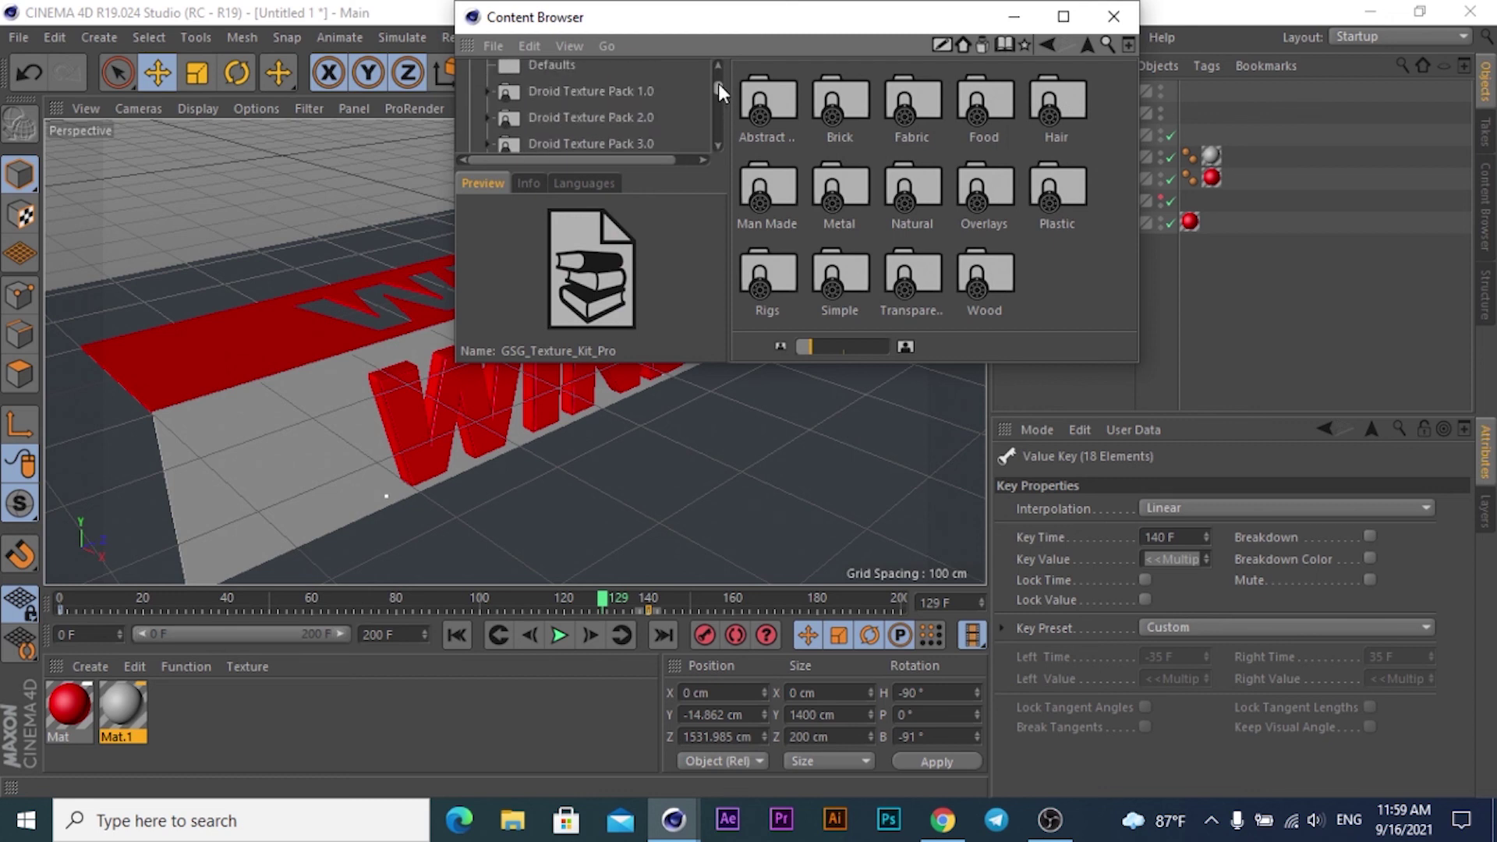
scroll(718, 95, down, 1)
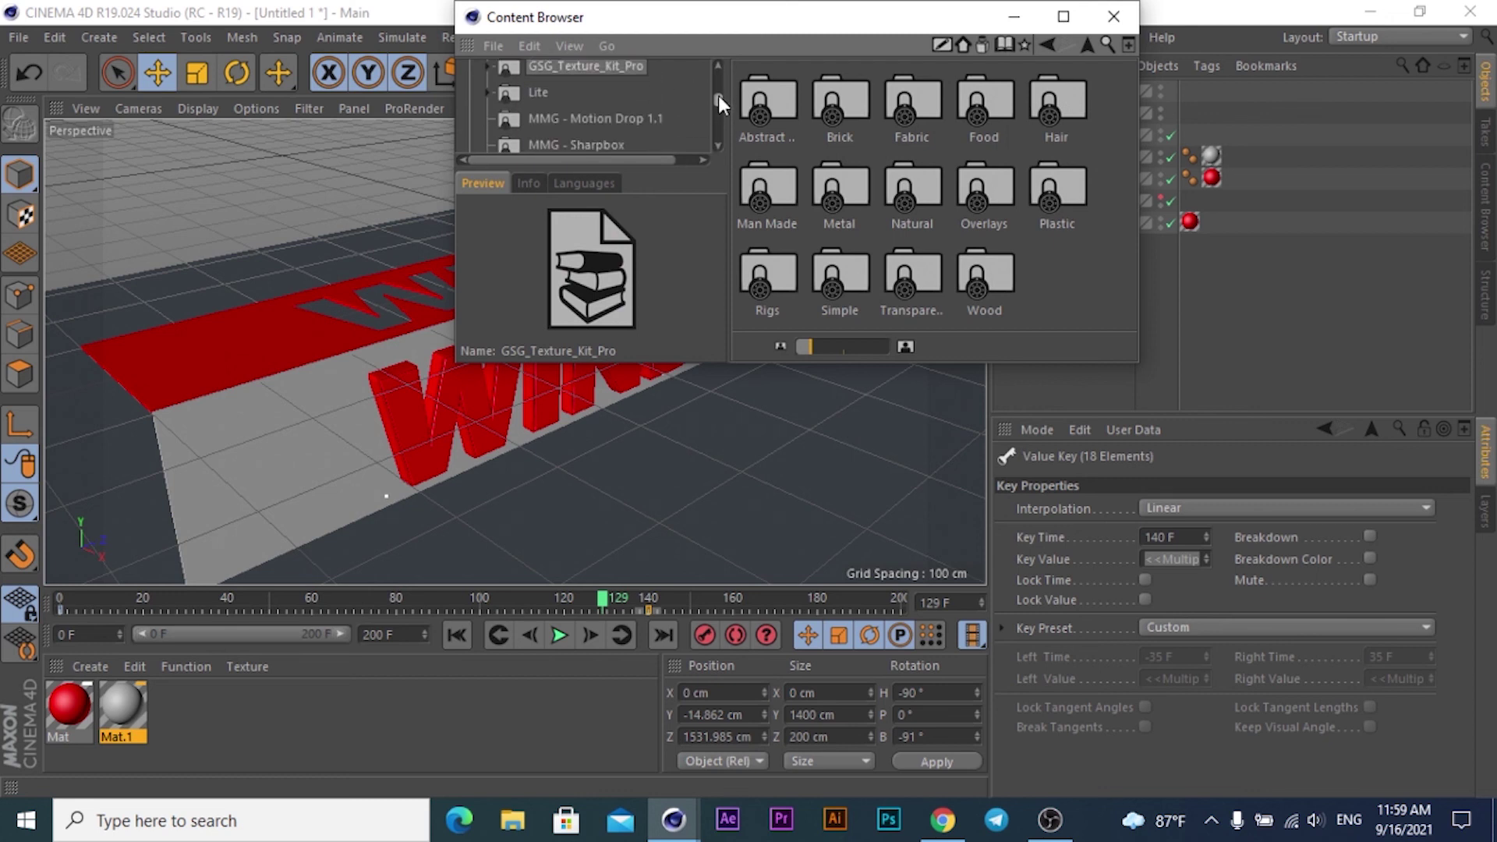
click(612, 120)
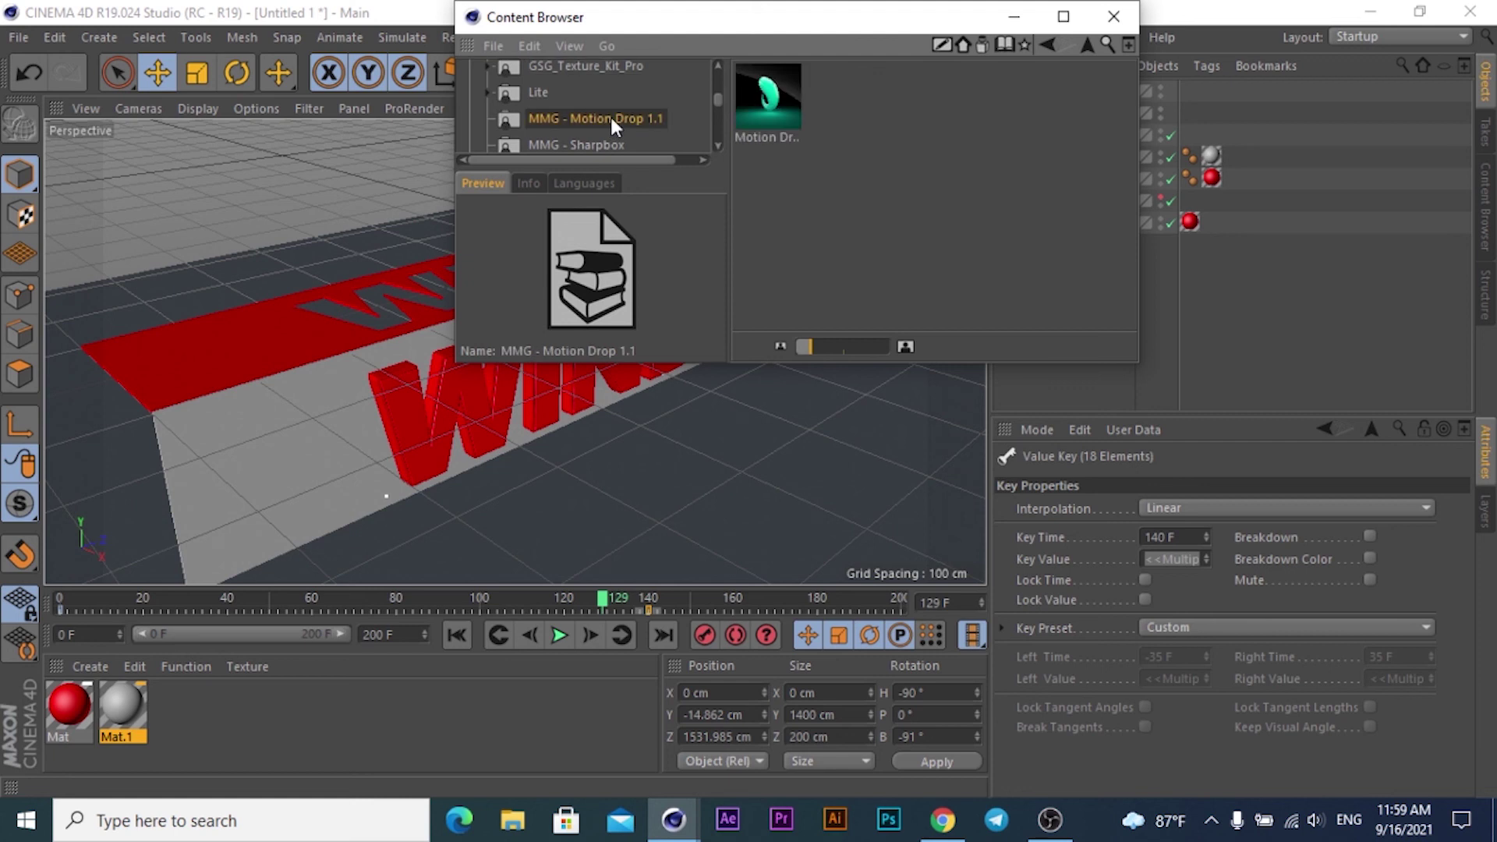
click(600, 143)
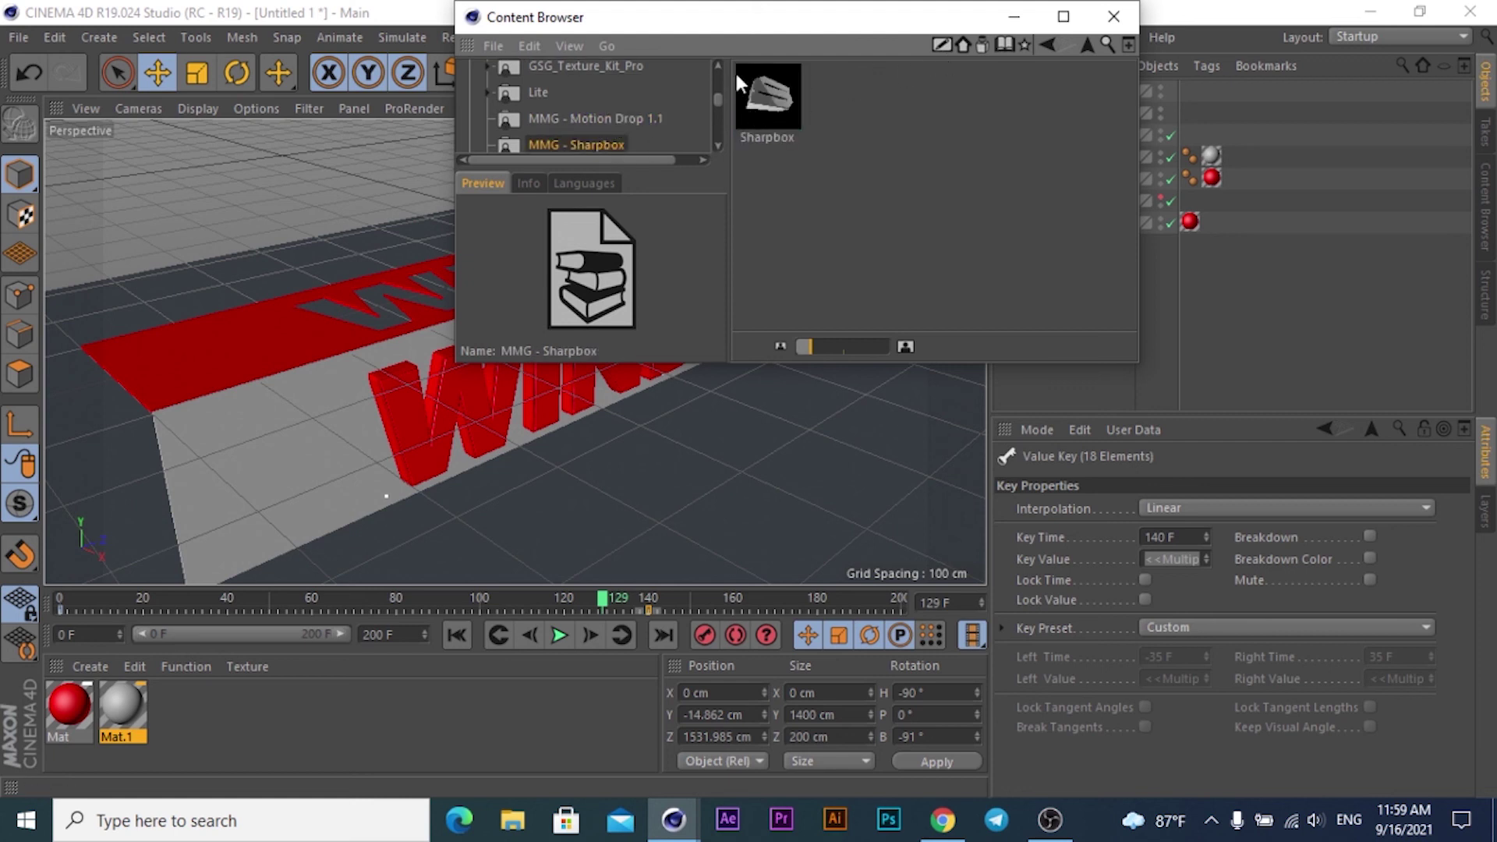
scroll(718, 97, down, 2)
scroll(718, 97, down, 1)
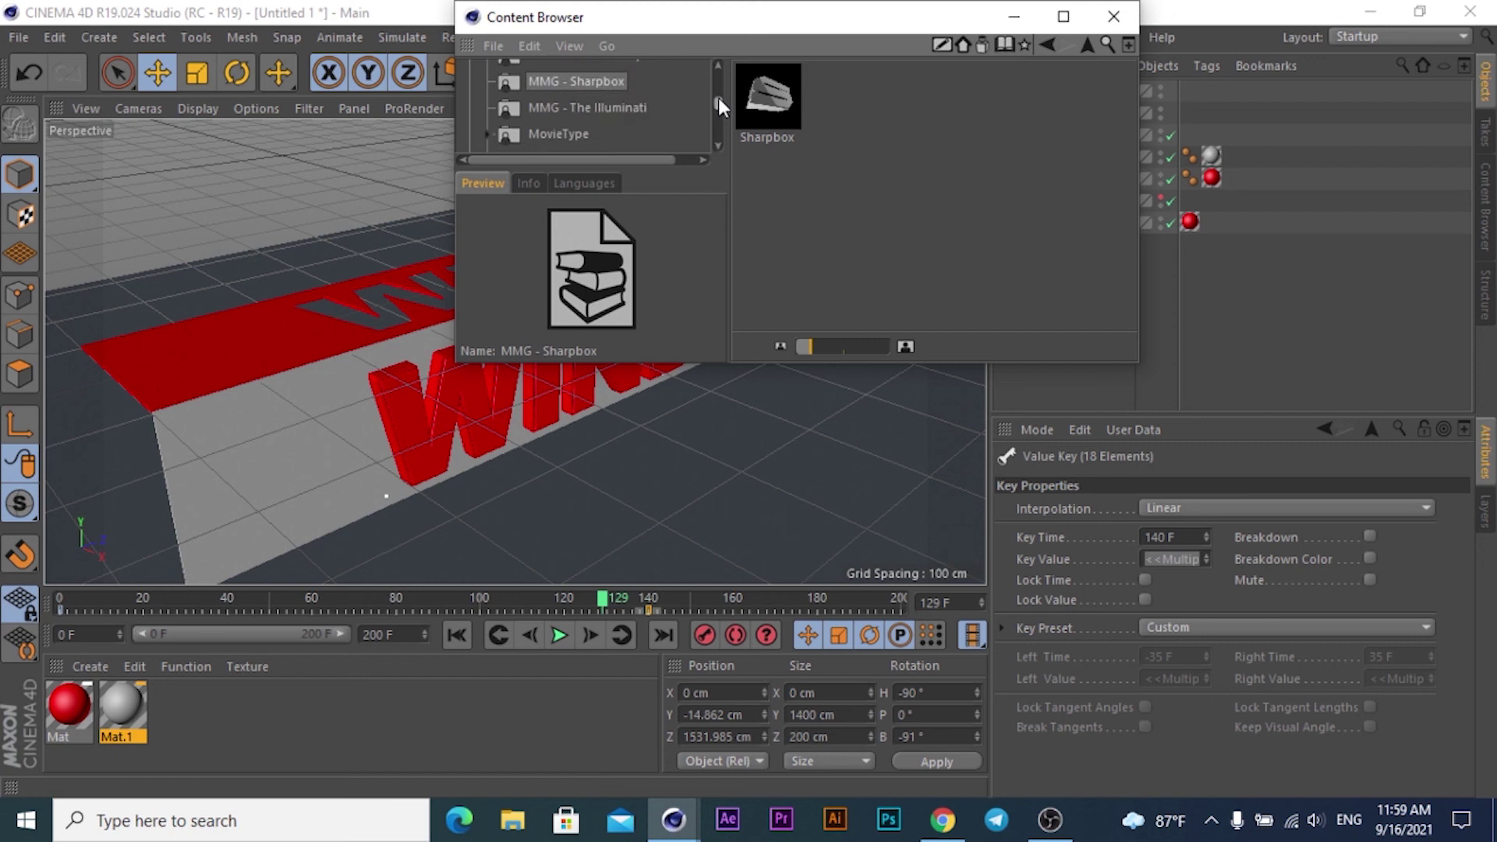
Load The Illuminati lighting rig preset into the scene and render a lighting preview
click(632, 109)
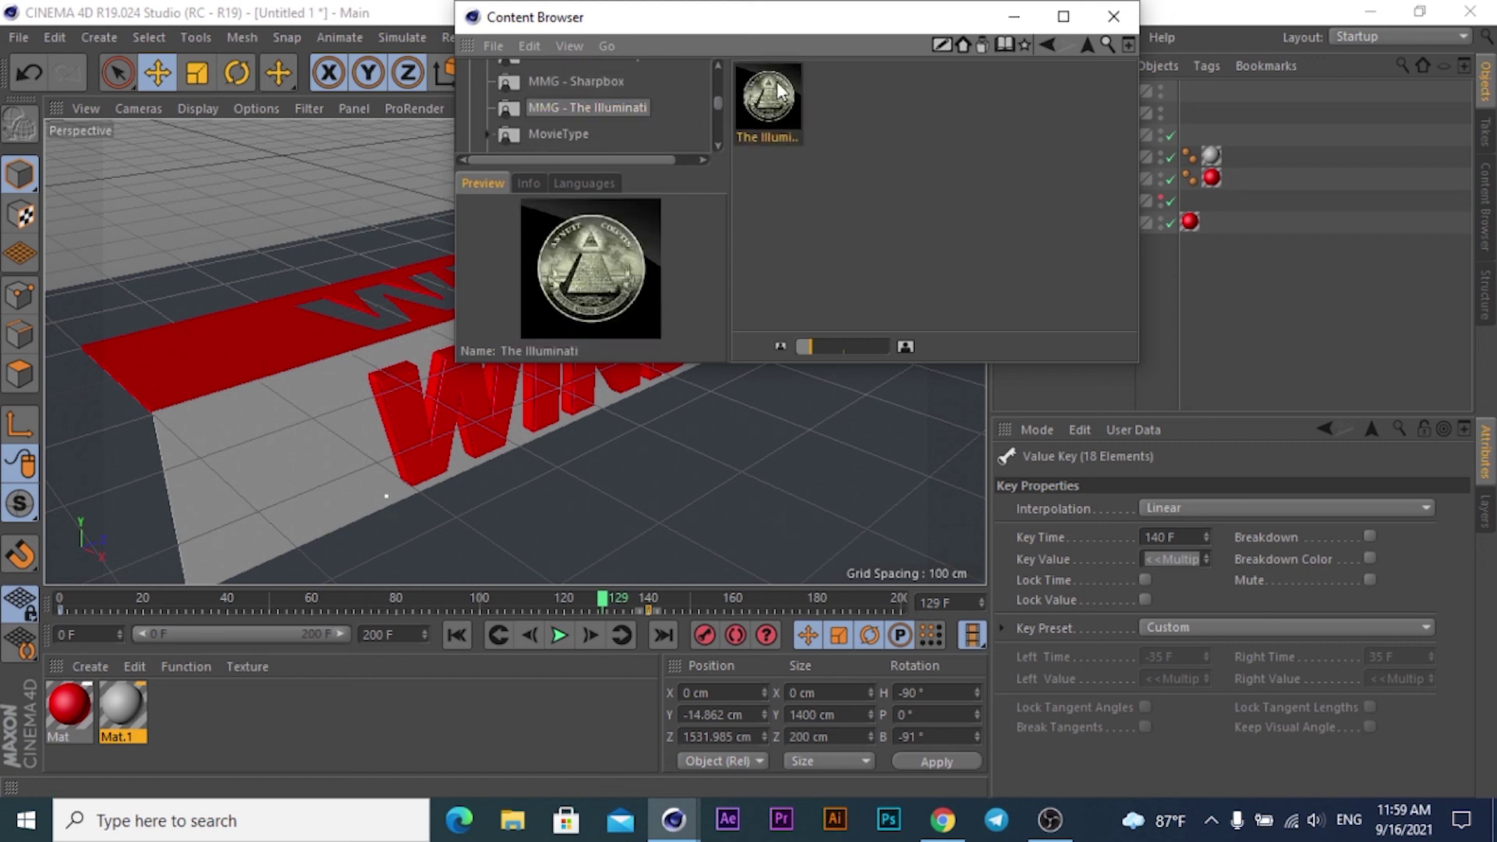
double_click(791, 106)
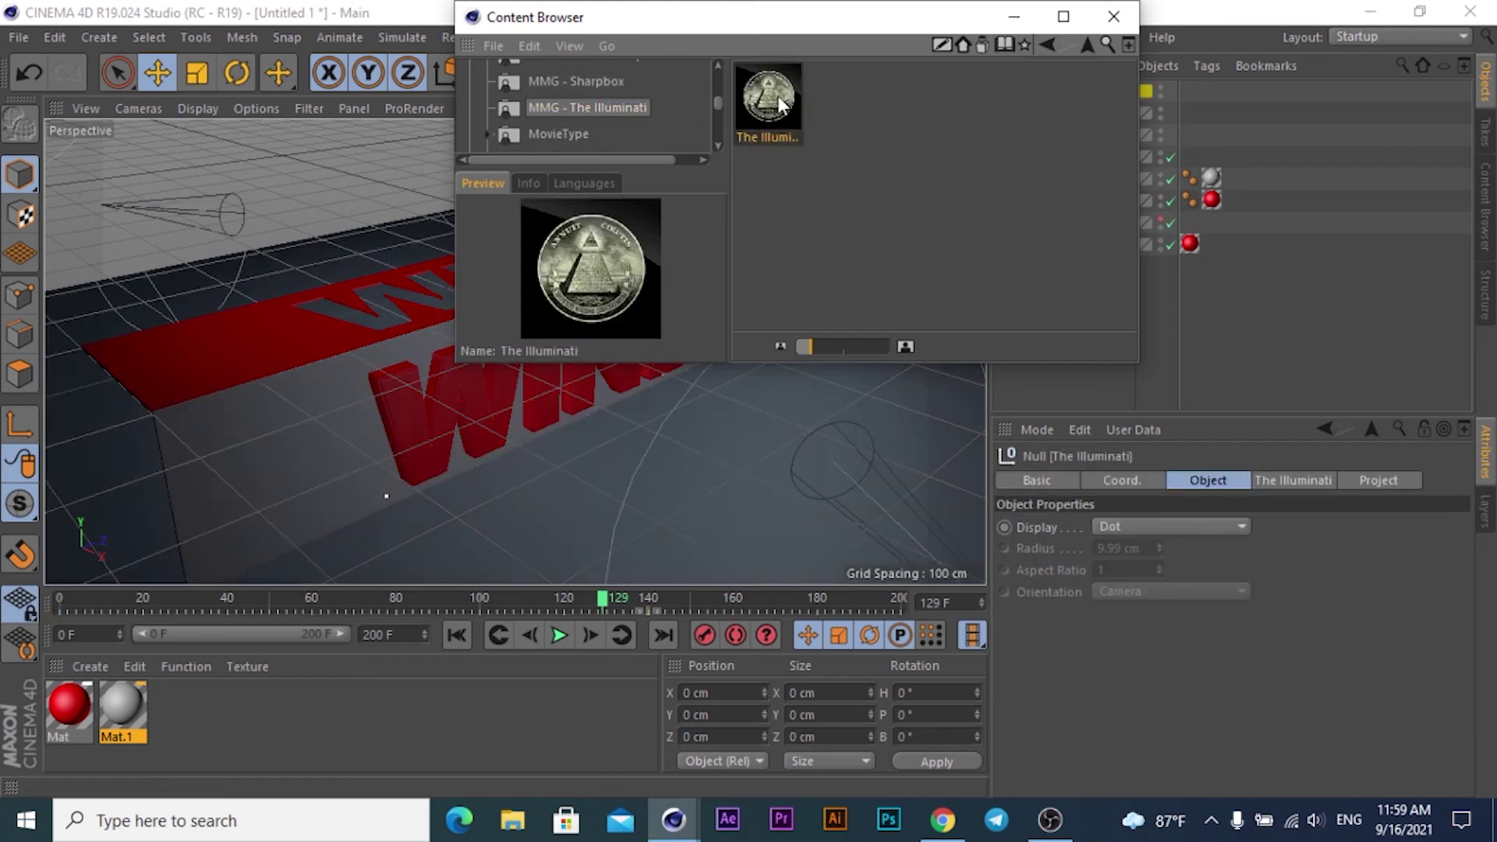
click(1113, 16)
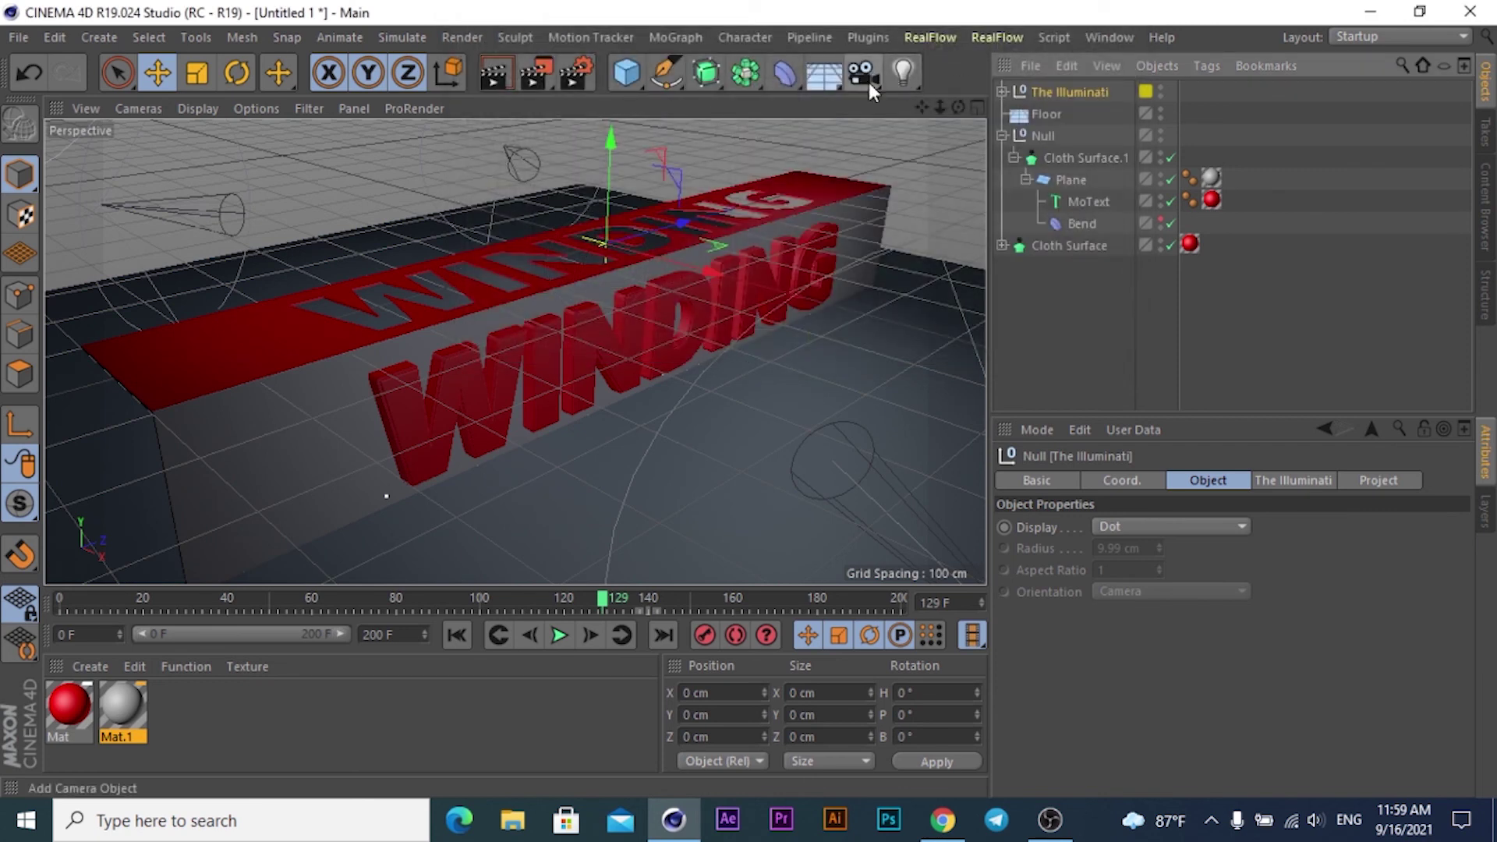
click(498, 67)
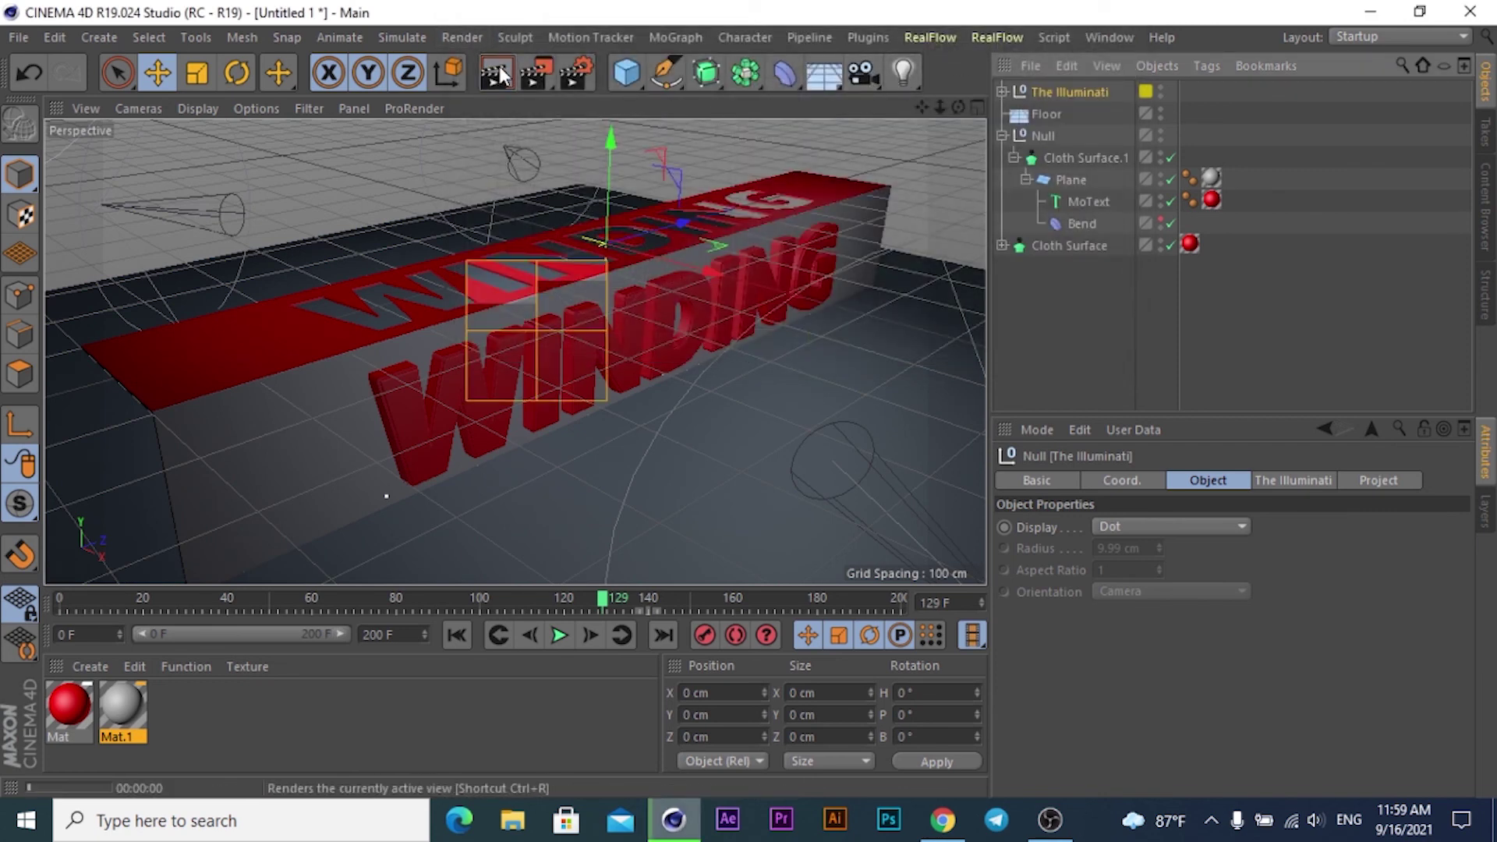